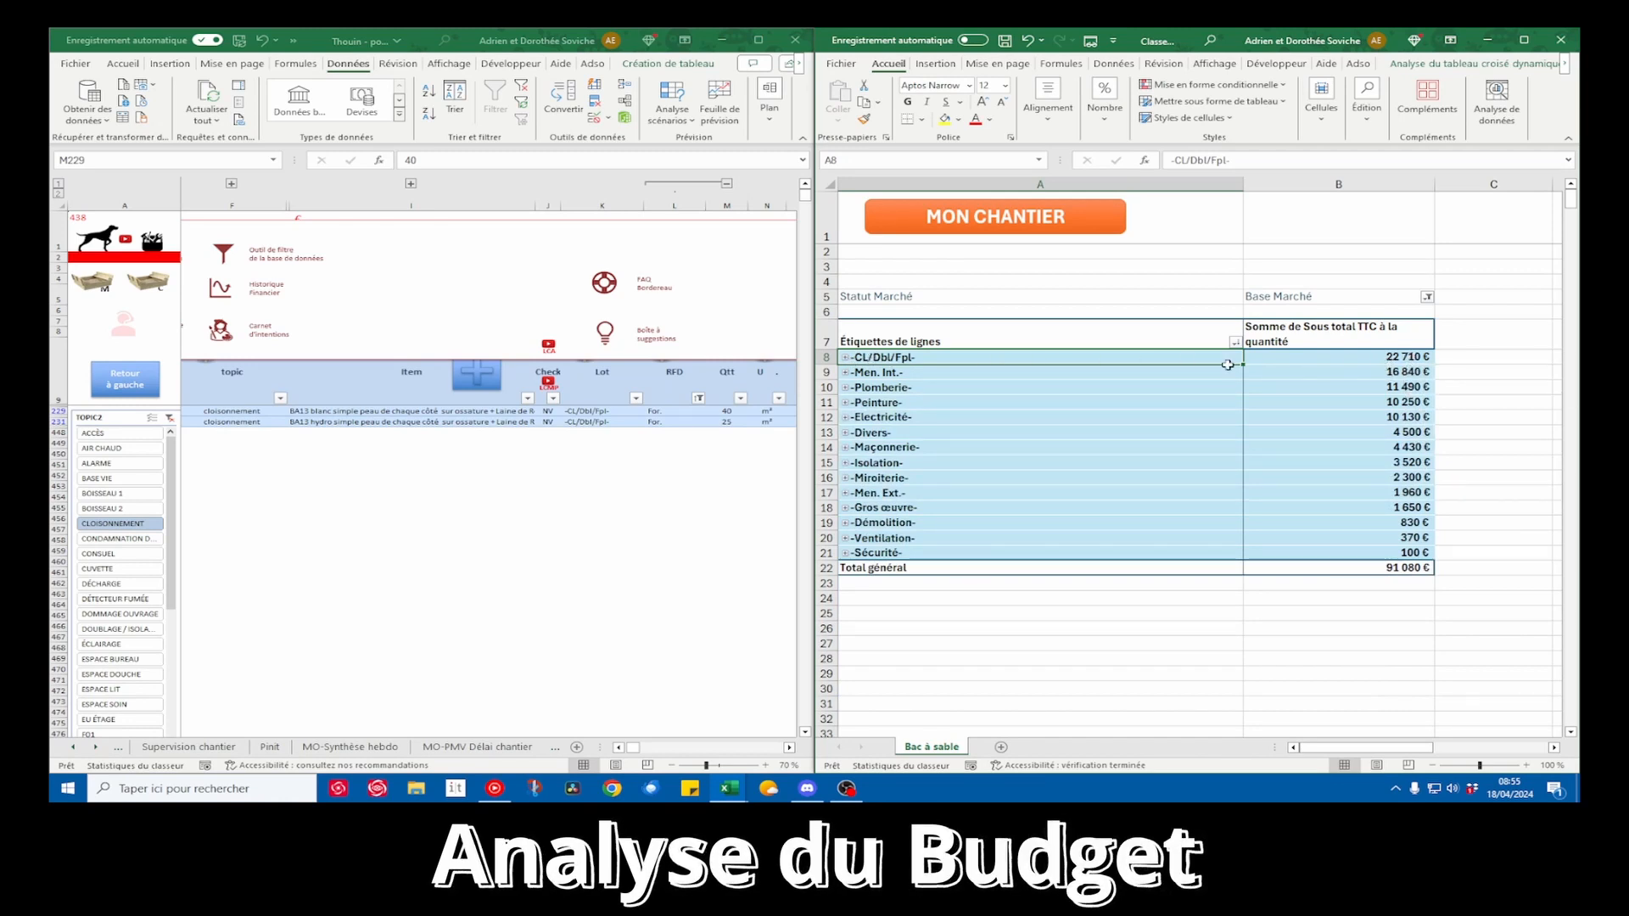
Expand the -CL/Dbl/Fpl- lot in the pivot table, compare its location amounts with the partition quantities, and collapse it again
click(845, 361)
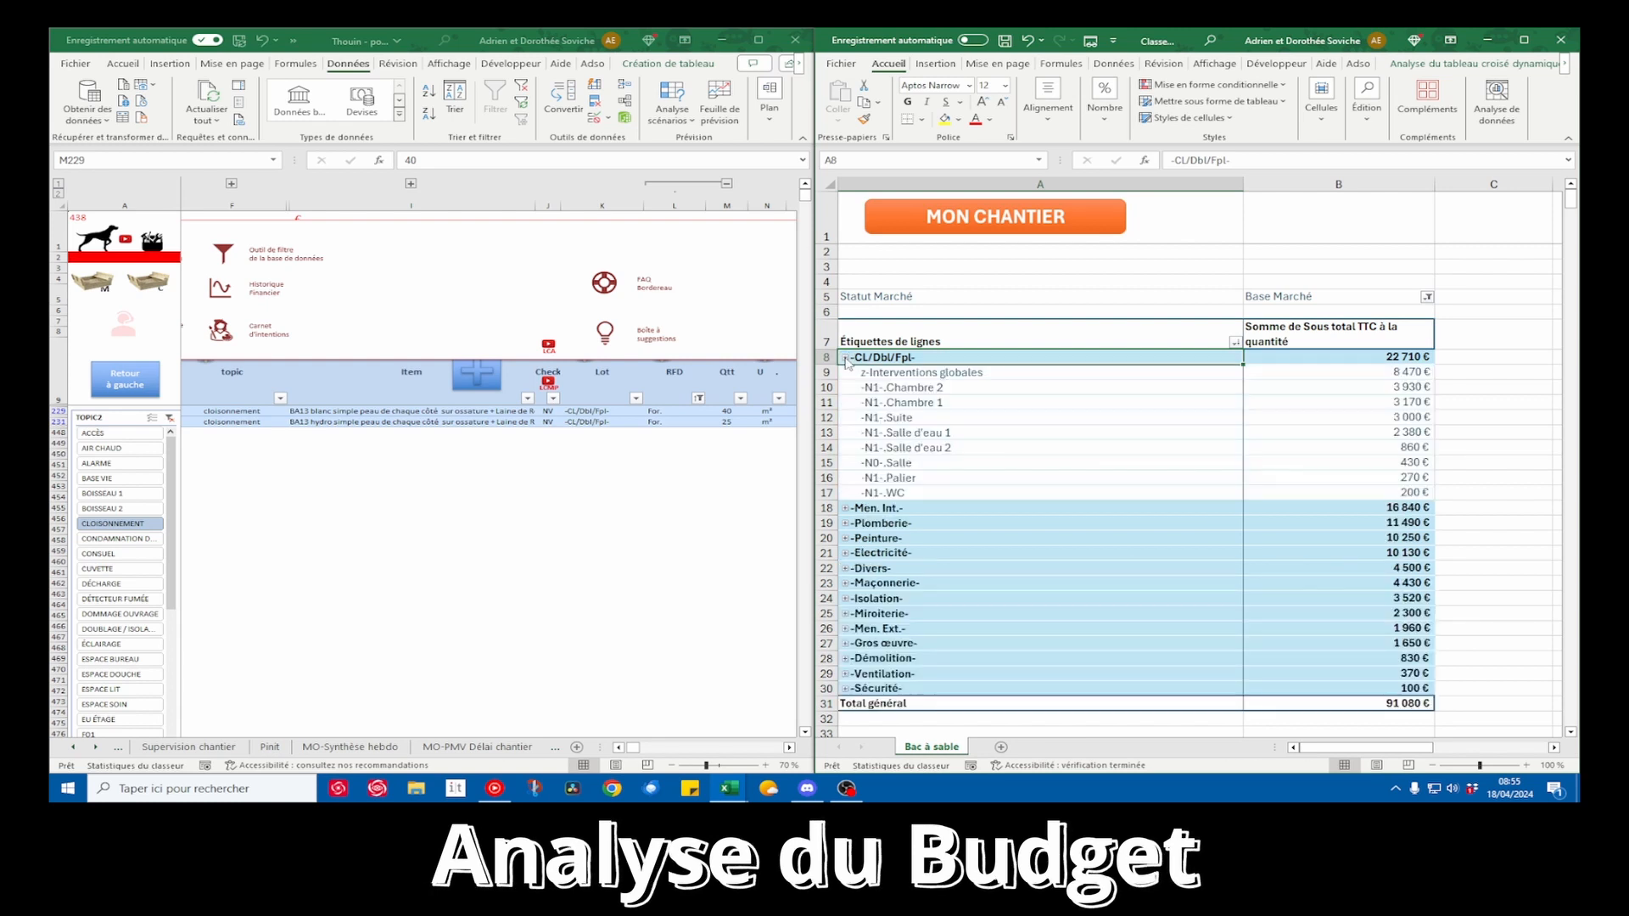
drag(921, 374, 928, 492)
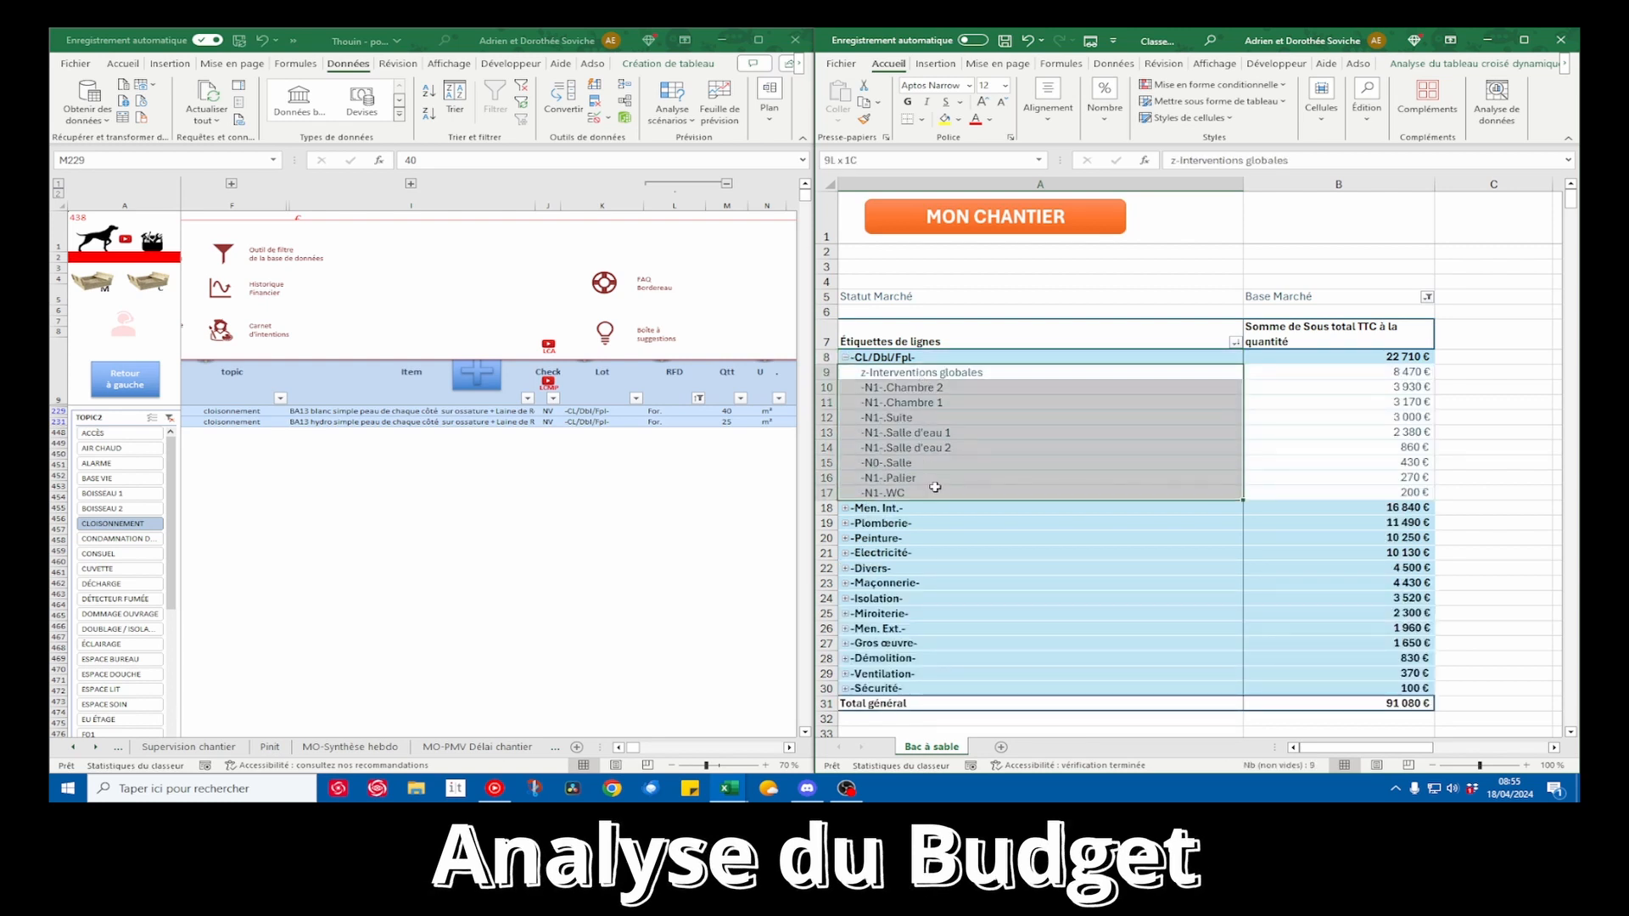
drag(1410, 374, 1410, 492)
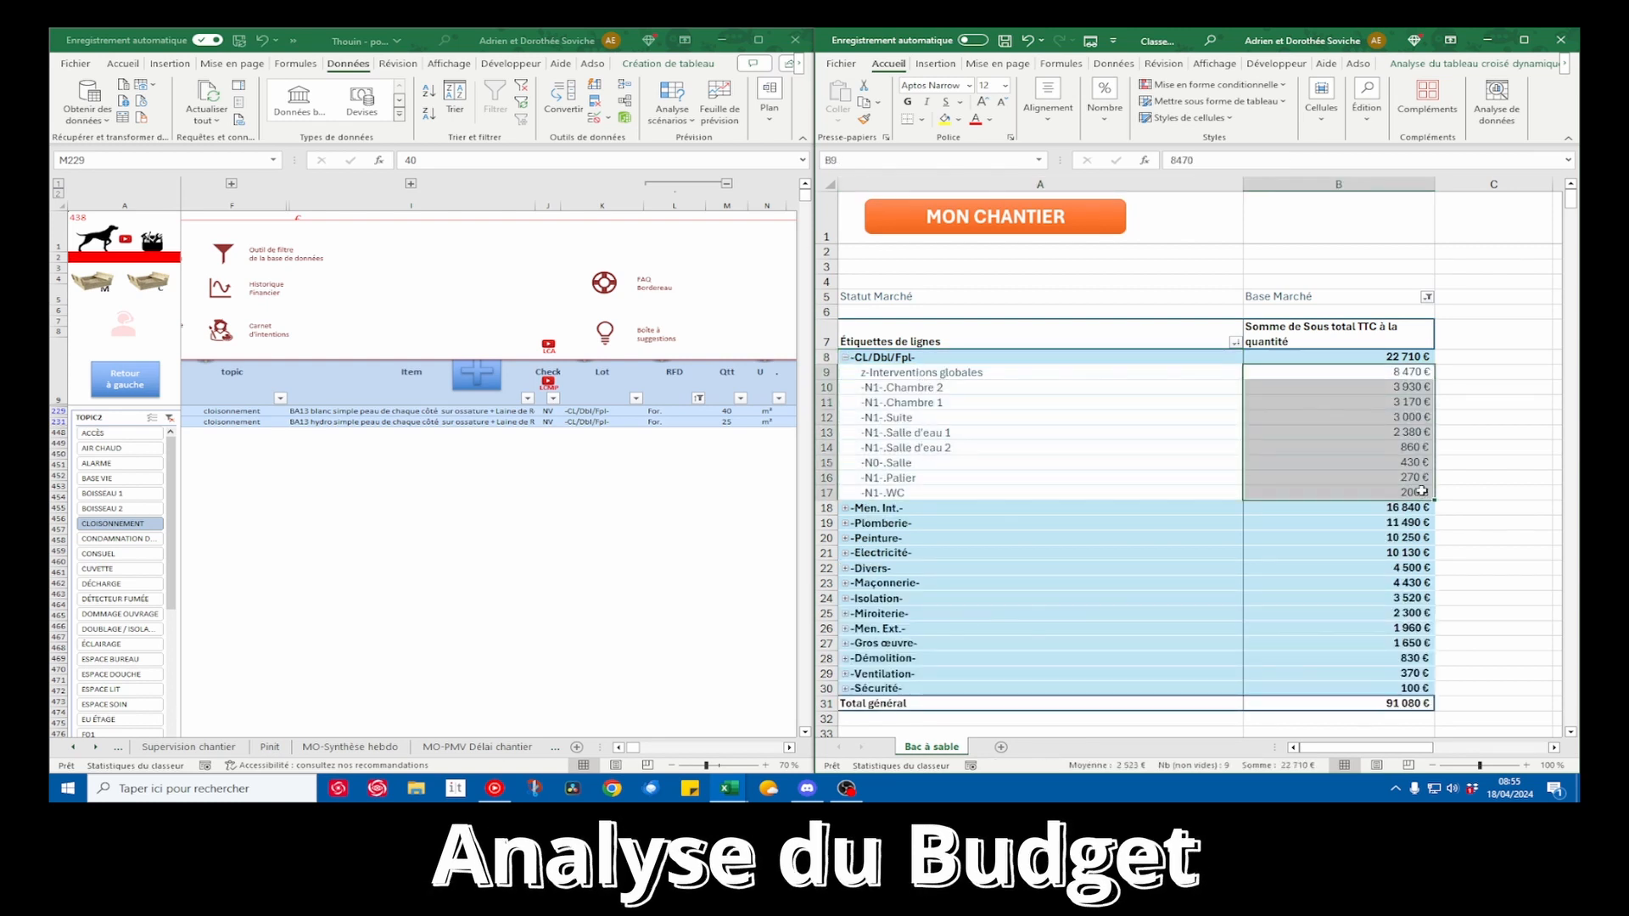
click(1407, 357)
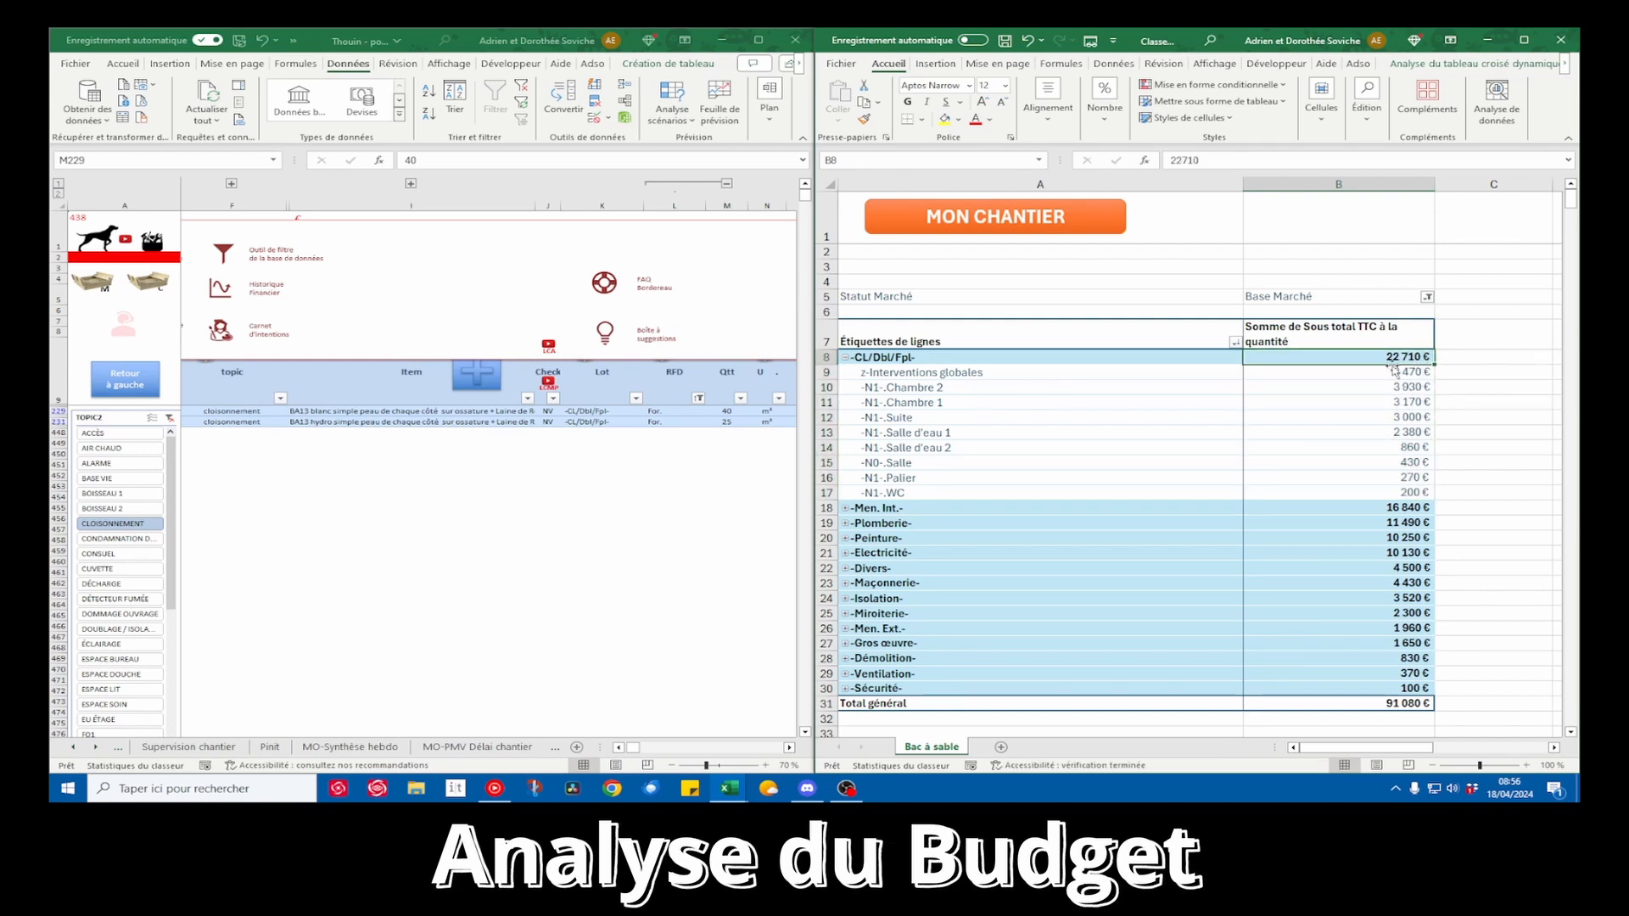
drag(726, 410, 729, 419)
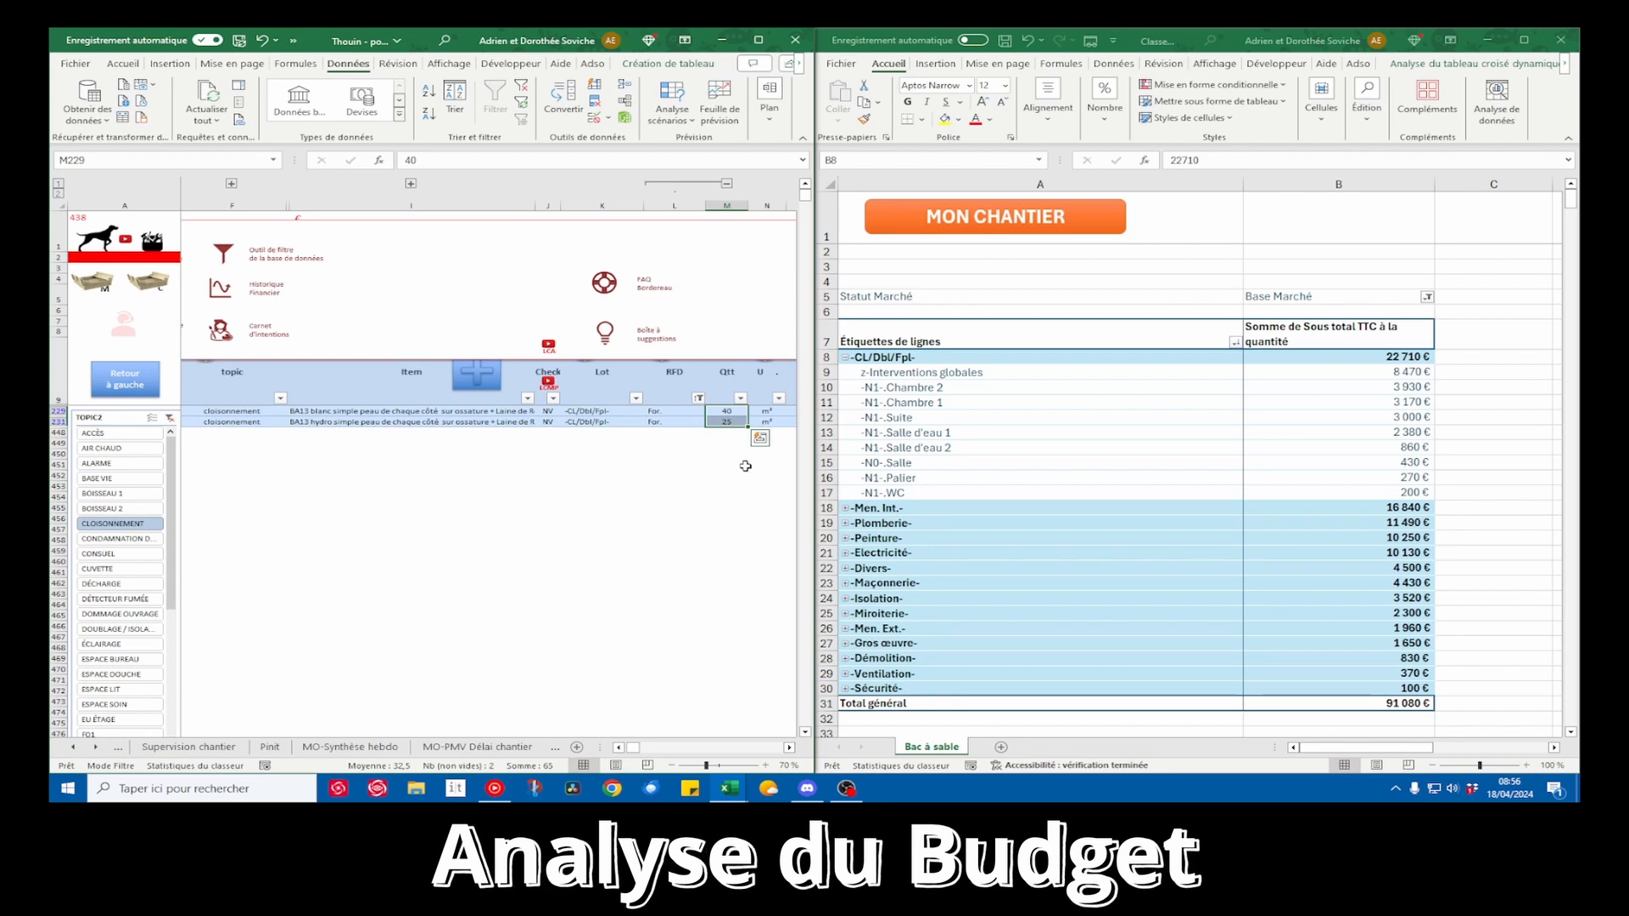
drag(1407, 357, 1397, 491)
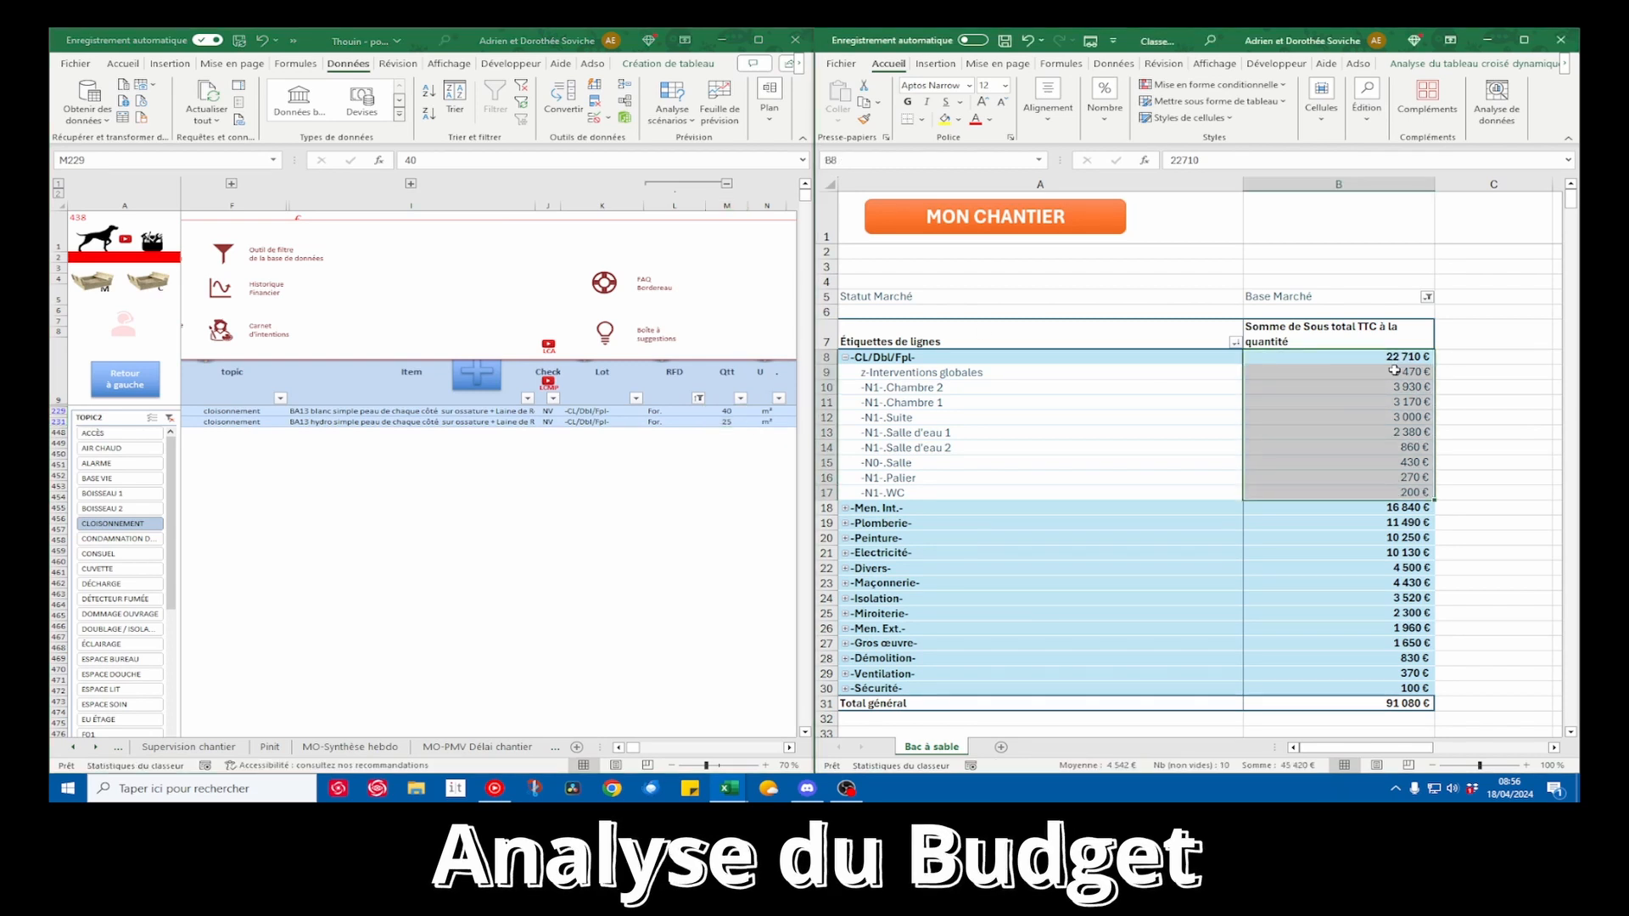
drag(1394, 371, 1395, 359)
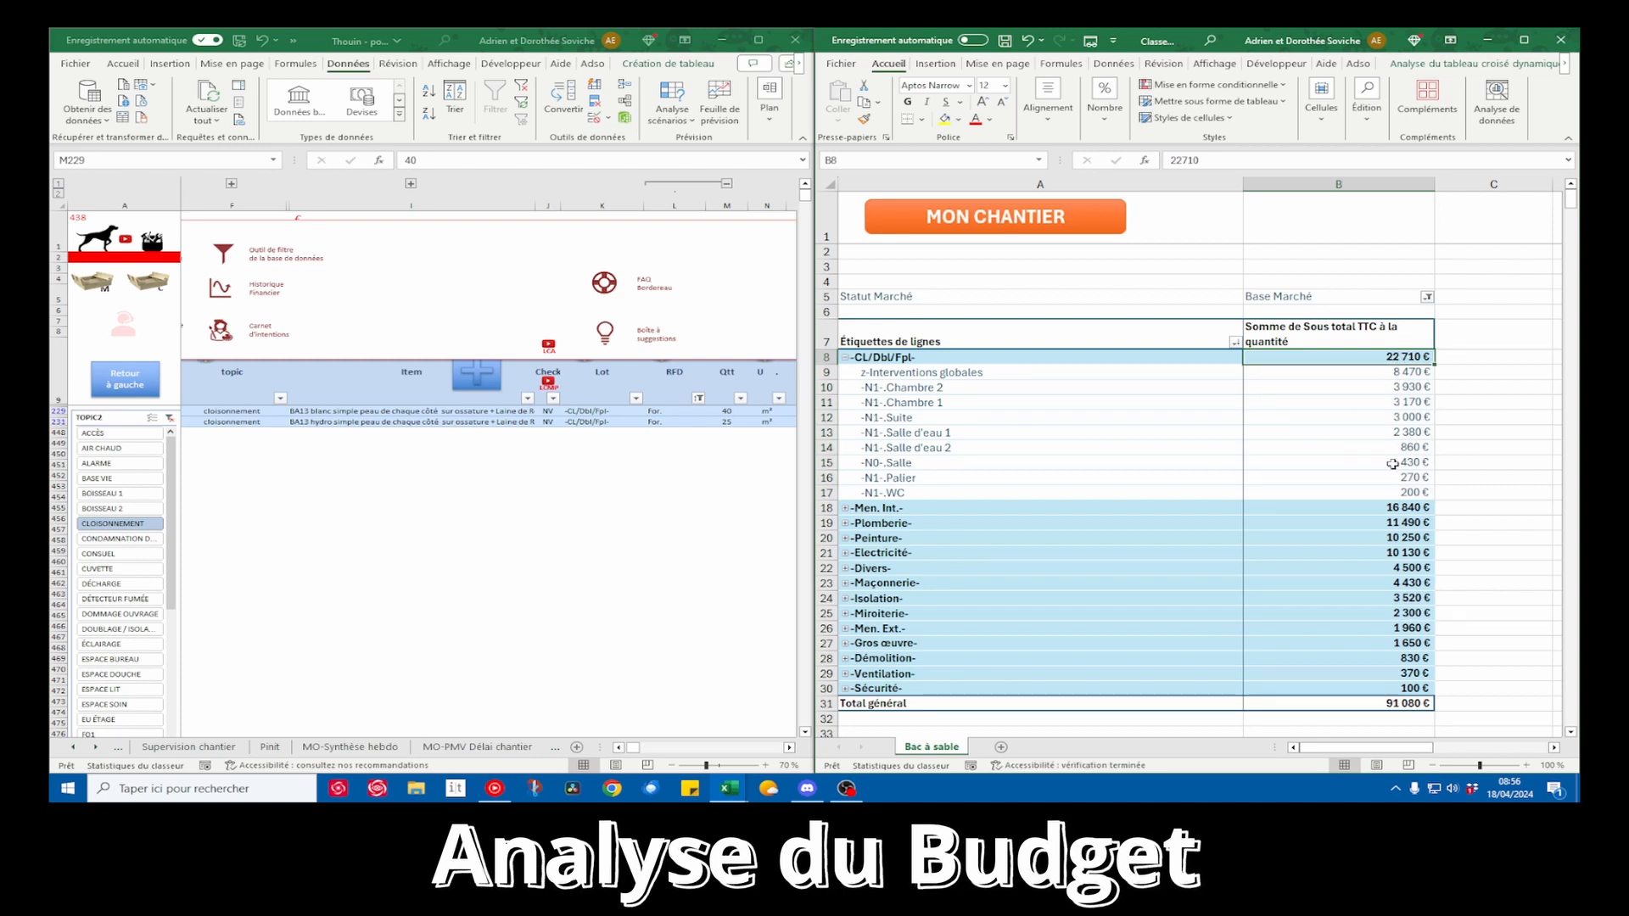
click(845, 357)
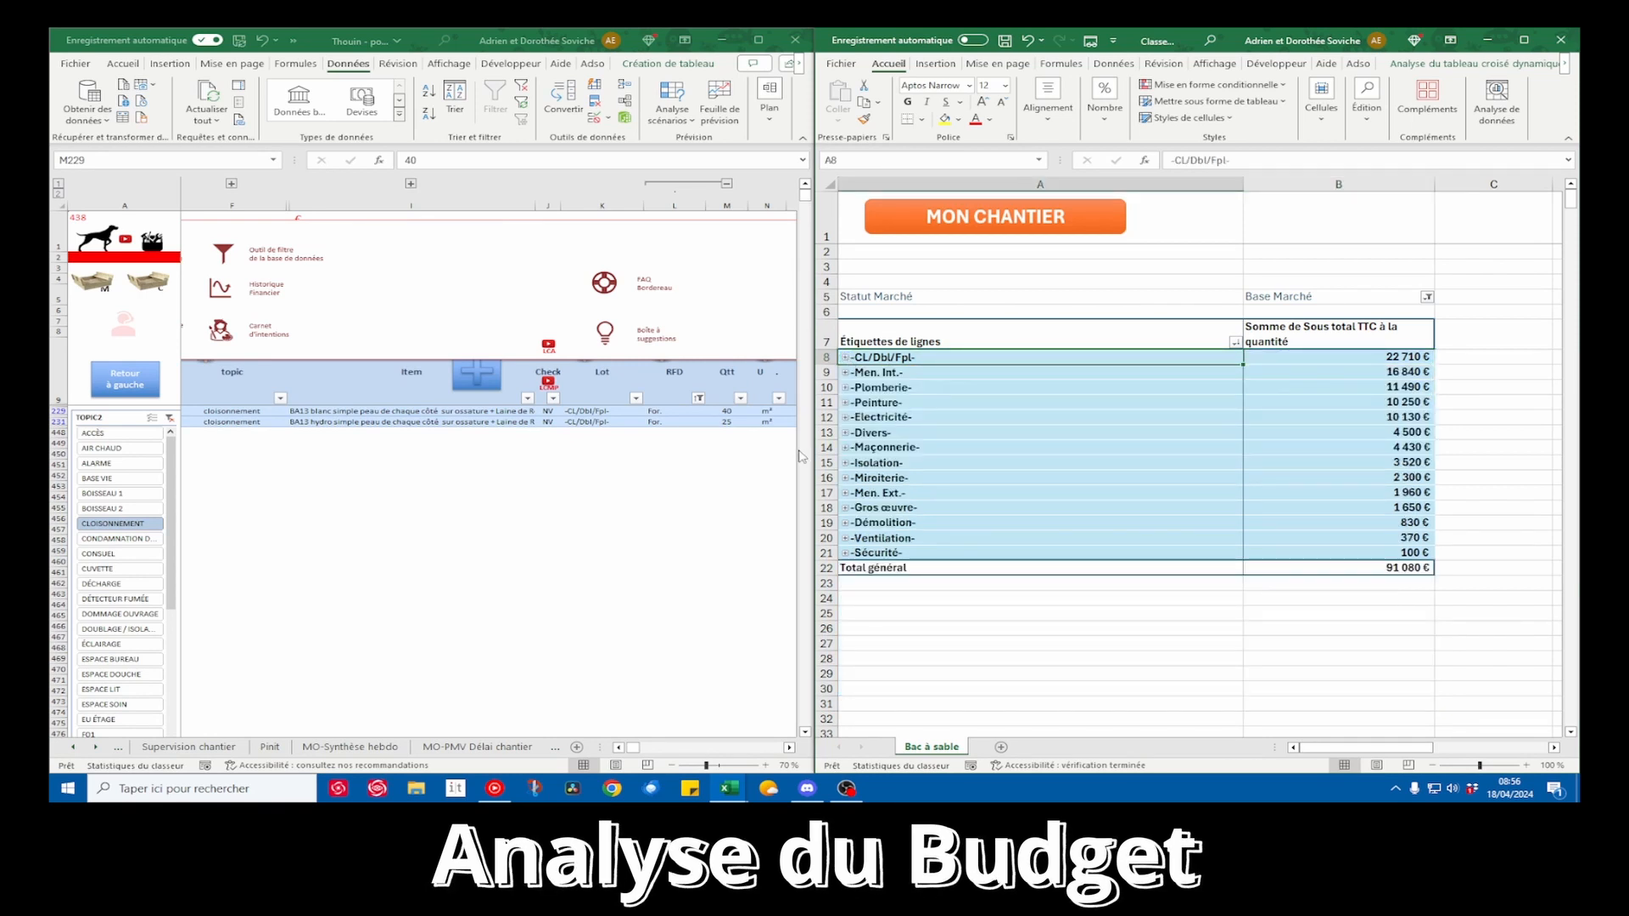
Set the cloisonnement quantities to 30 for the BA13 blanc item and 10 for the BA13 hydro item
click(743, 436)
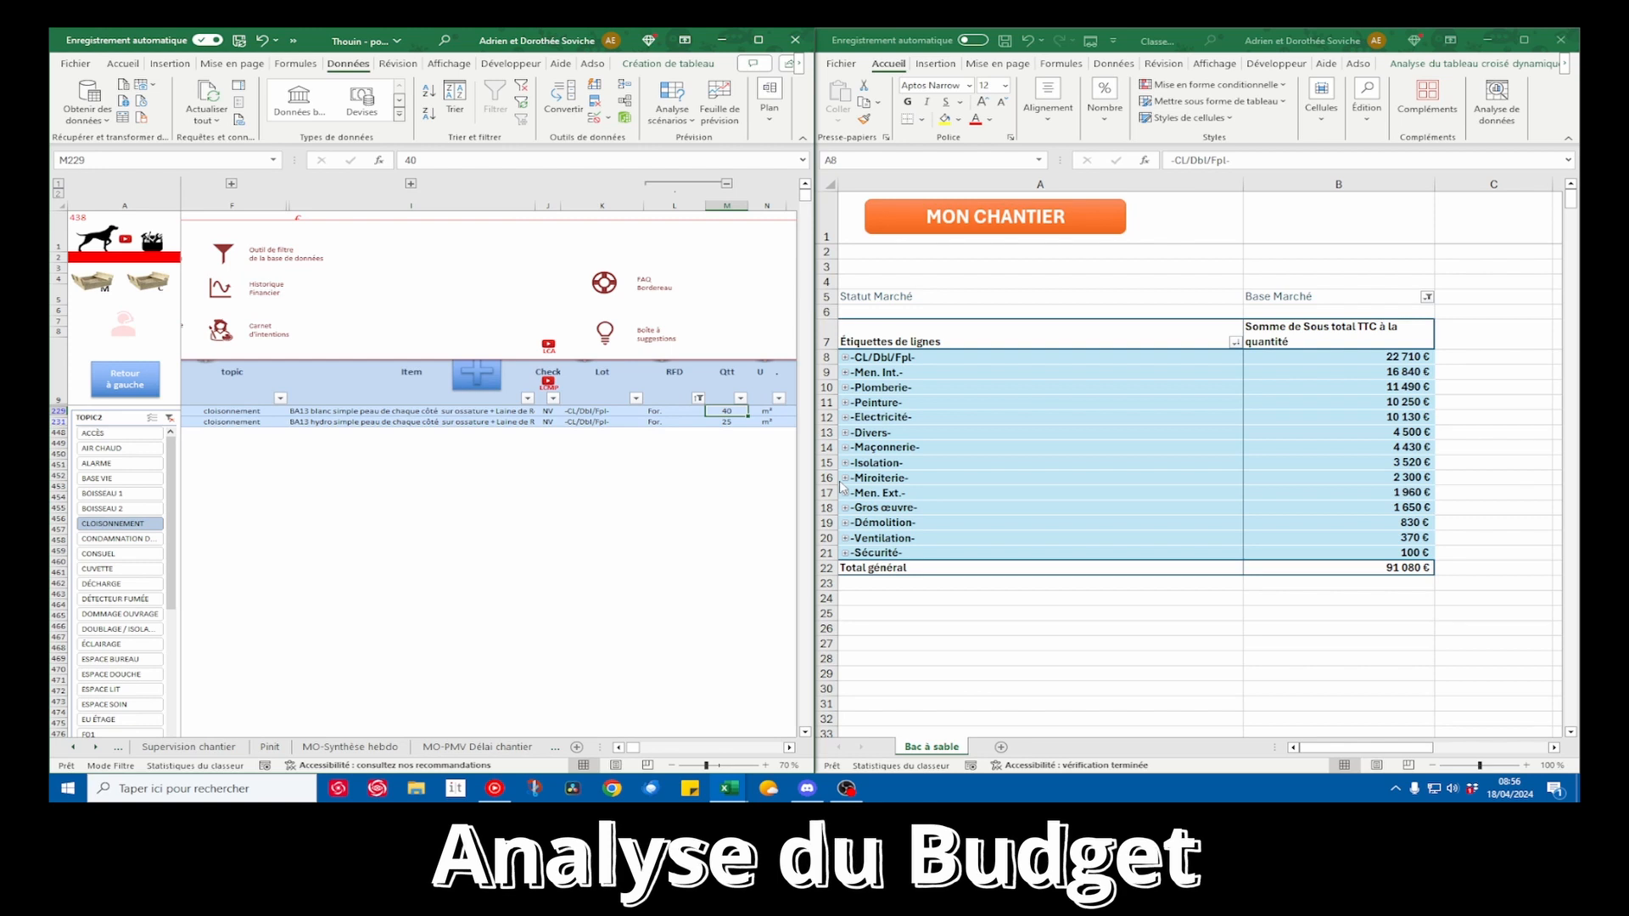
text(30)
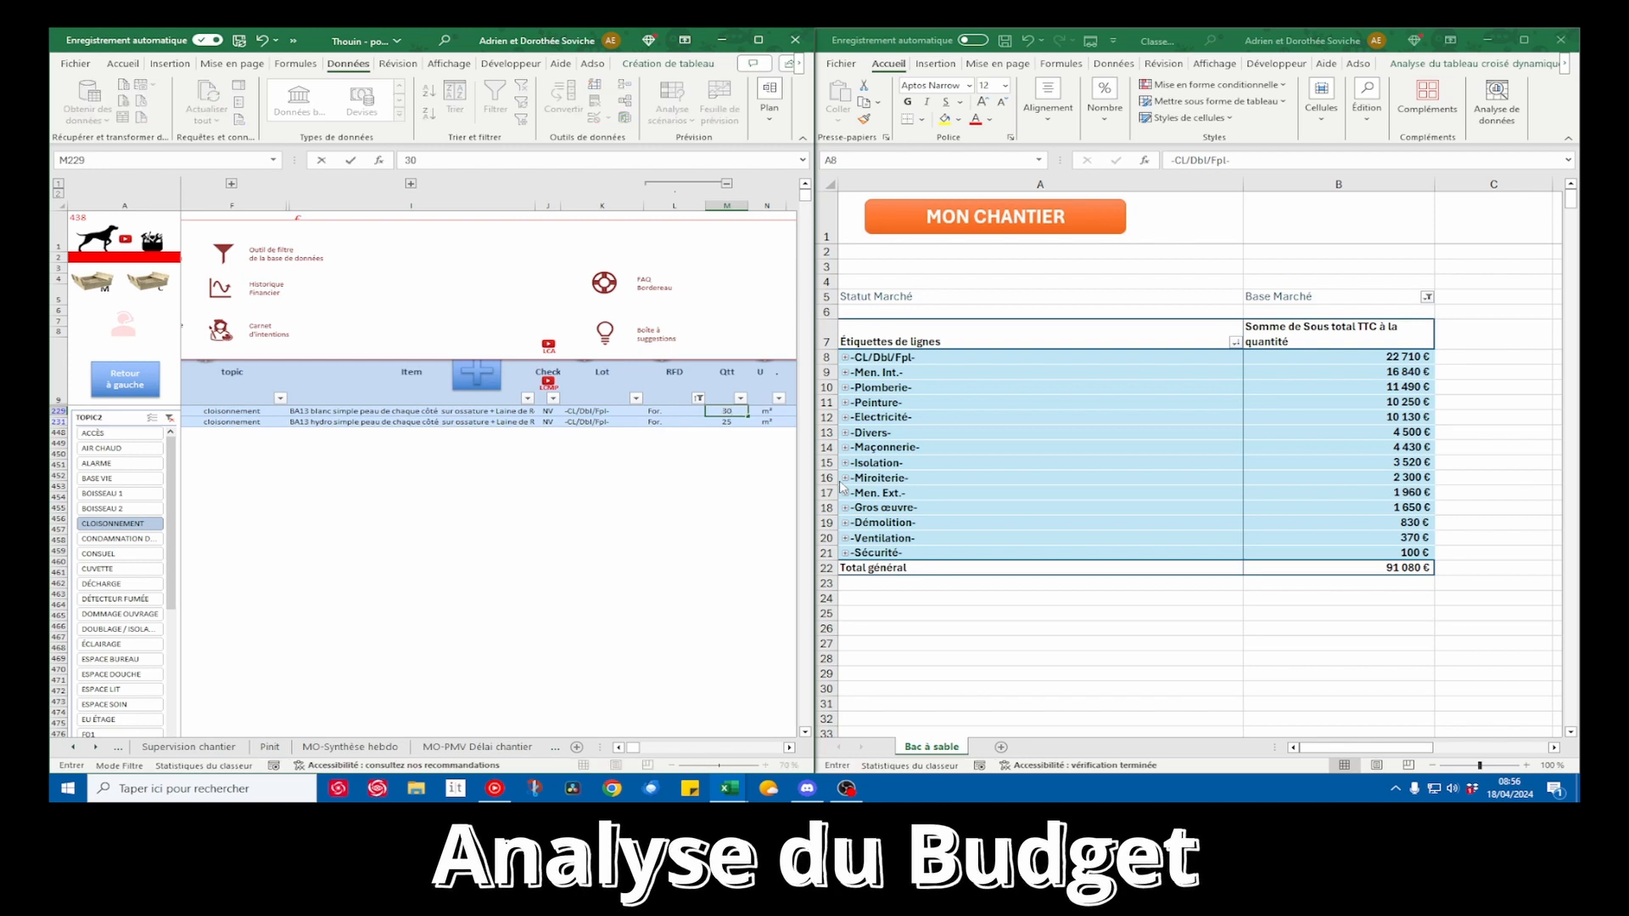
key(Return)
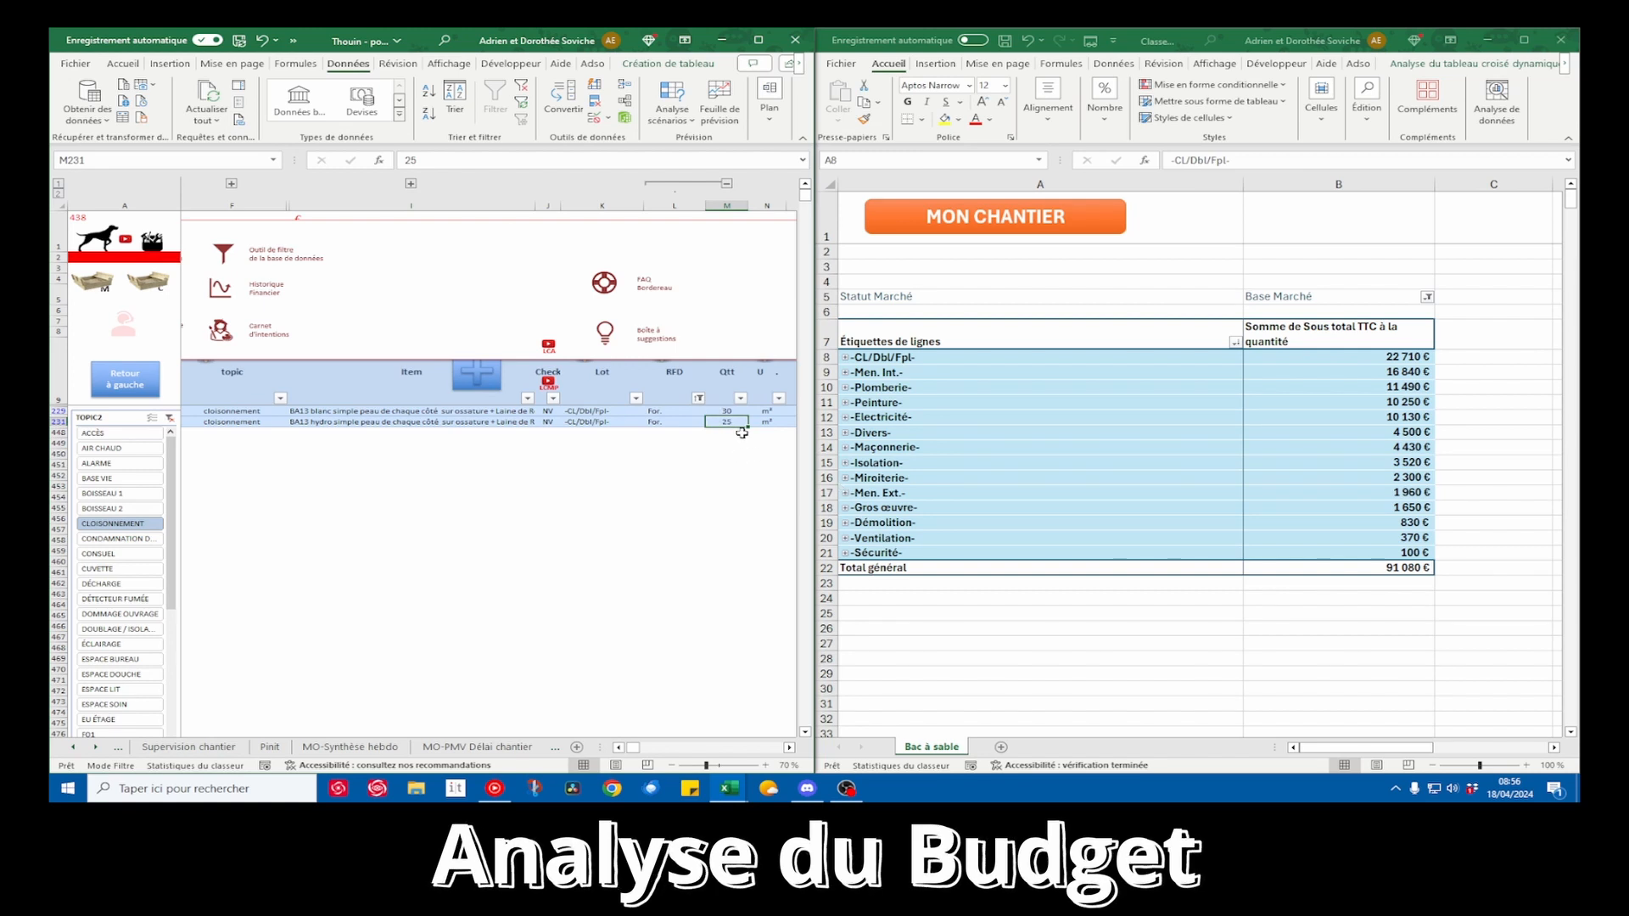
text(10)
key(Return)
drag(727, 411, 727, 422)
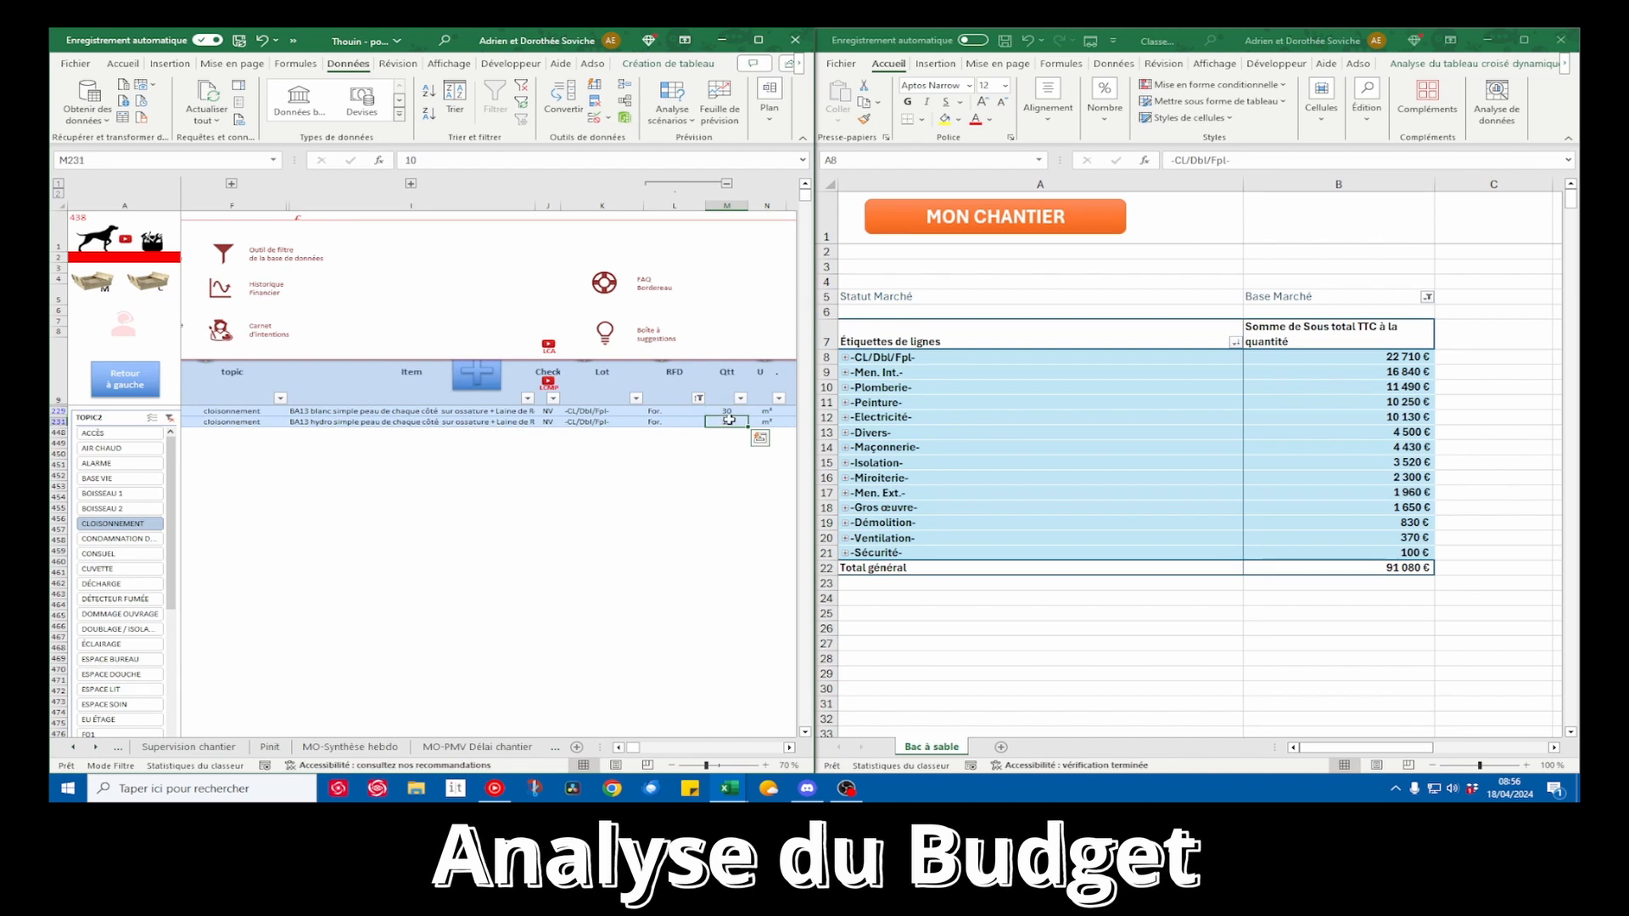
click(660, 508)
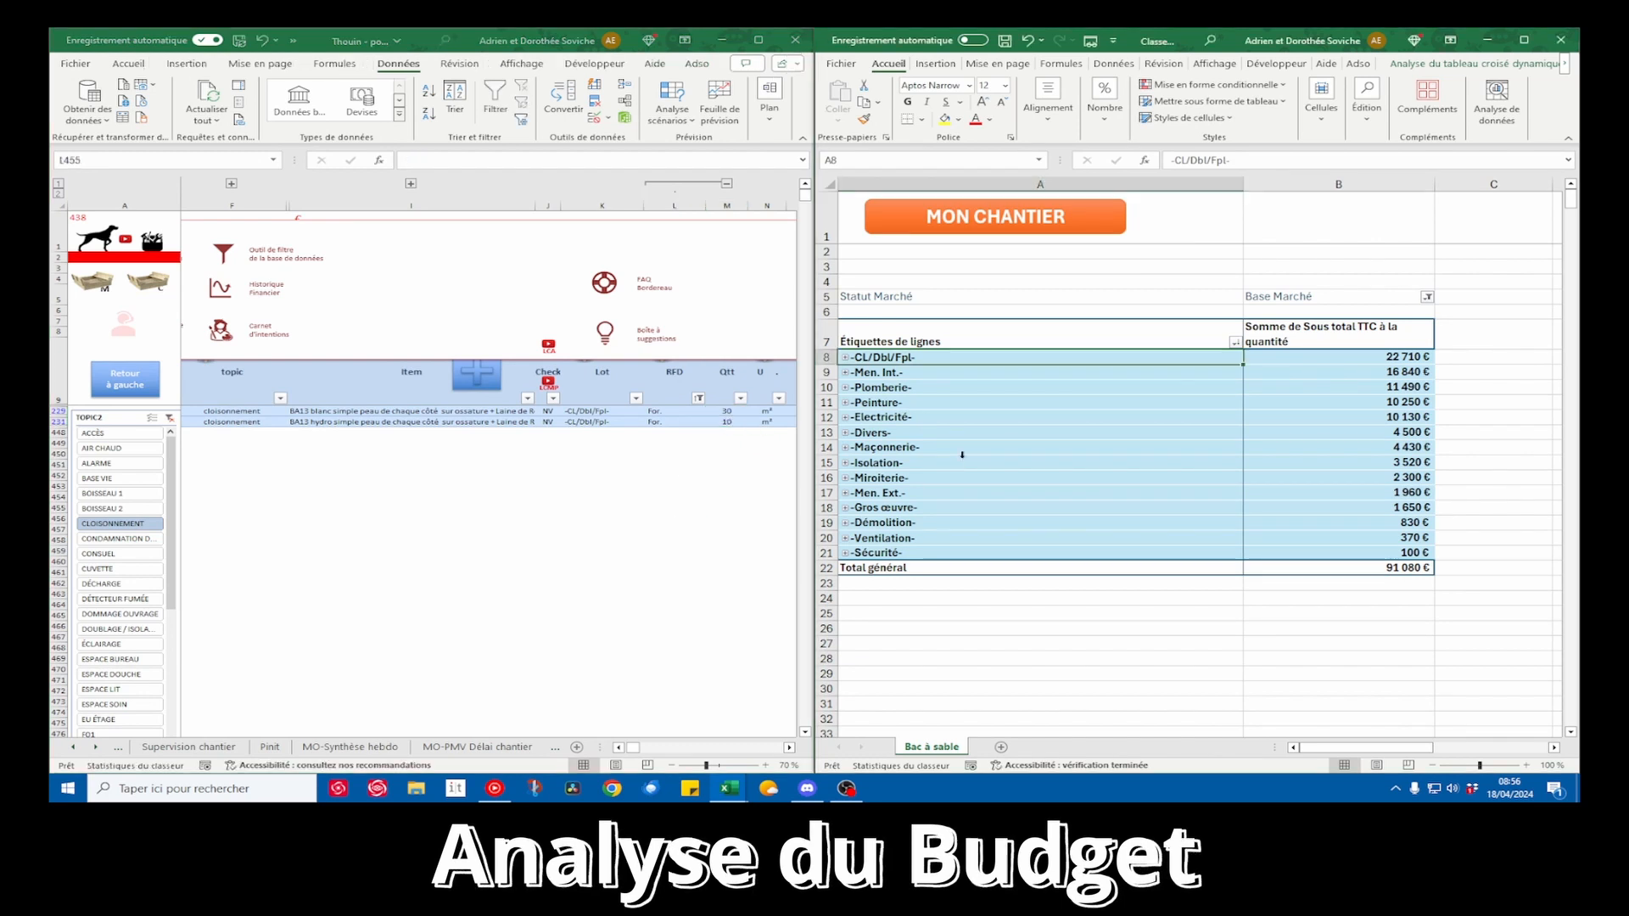
double_click(1145, 50)
click(479, 53)
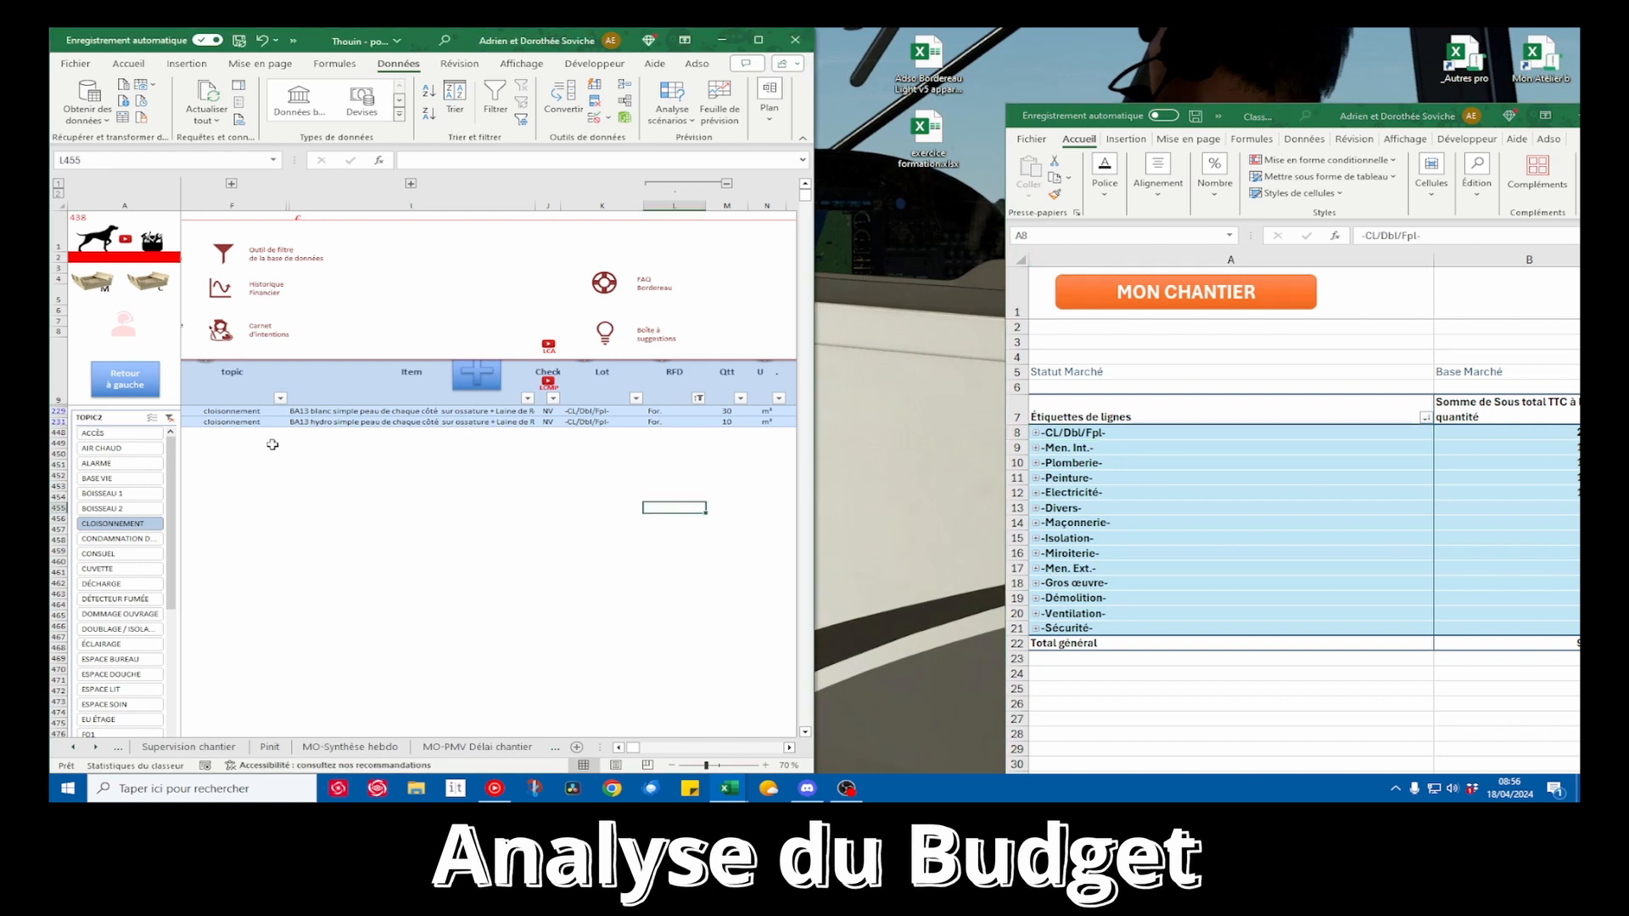
scroll(359, 390, left, 1)
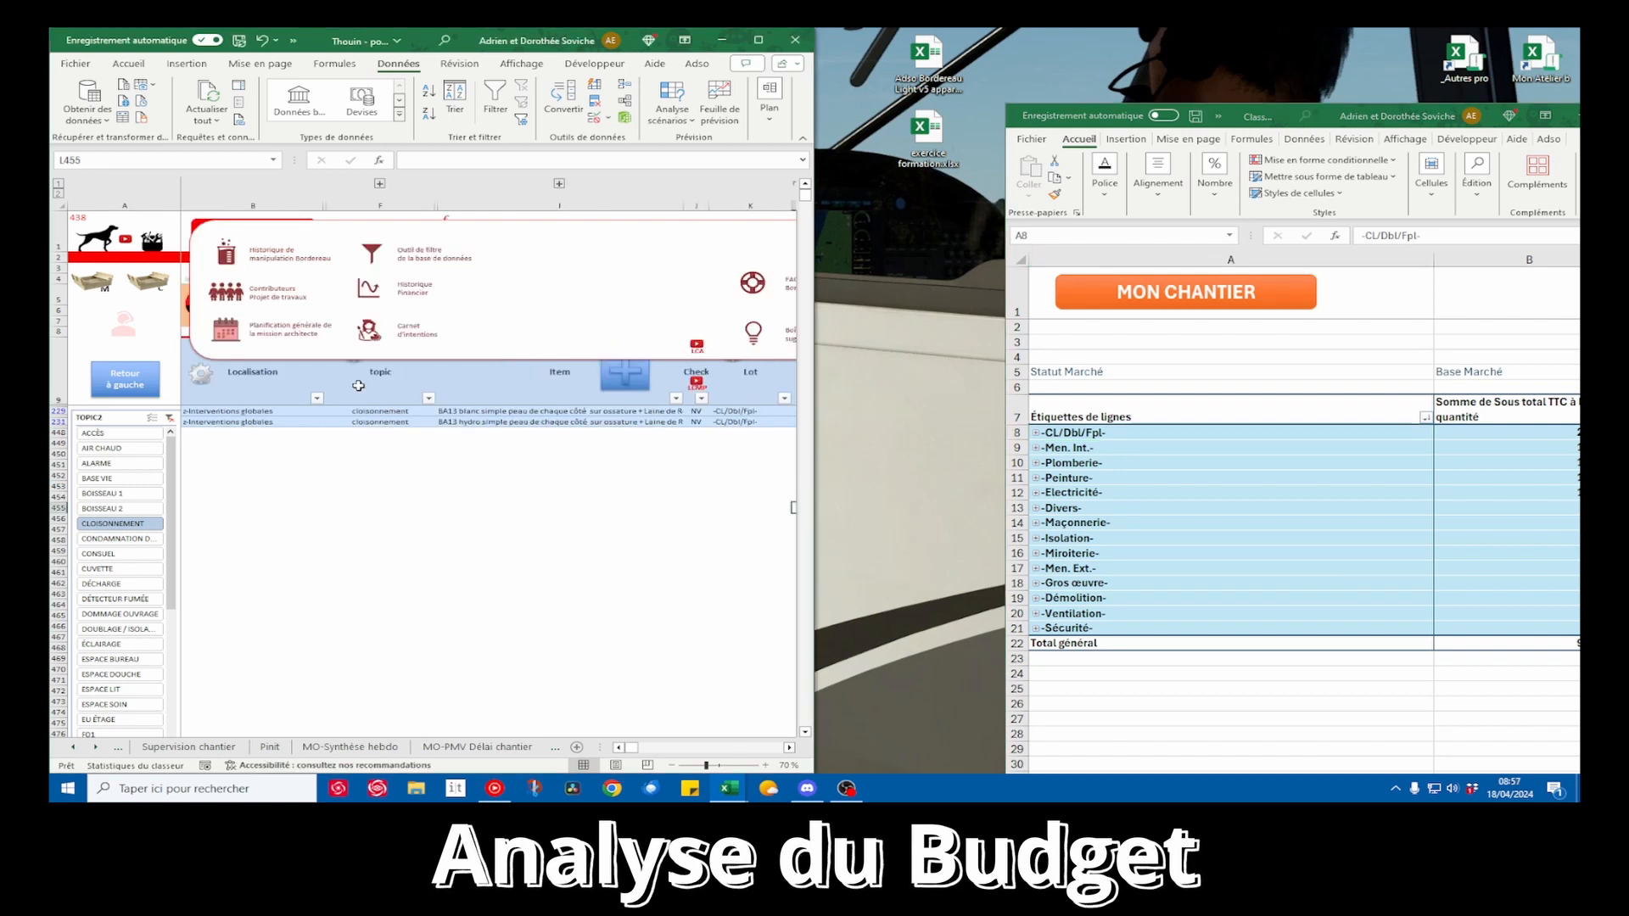
click(93, 284)
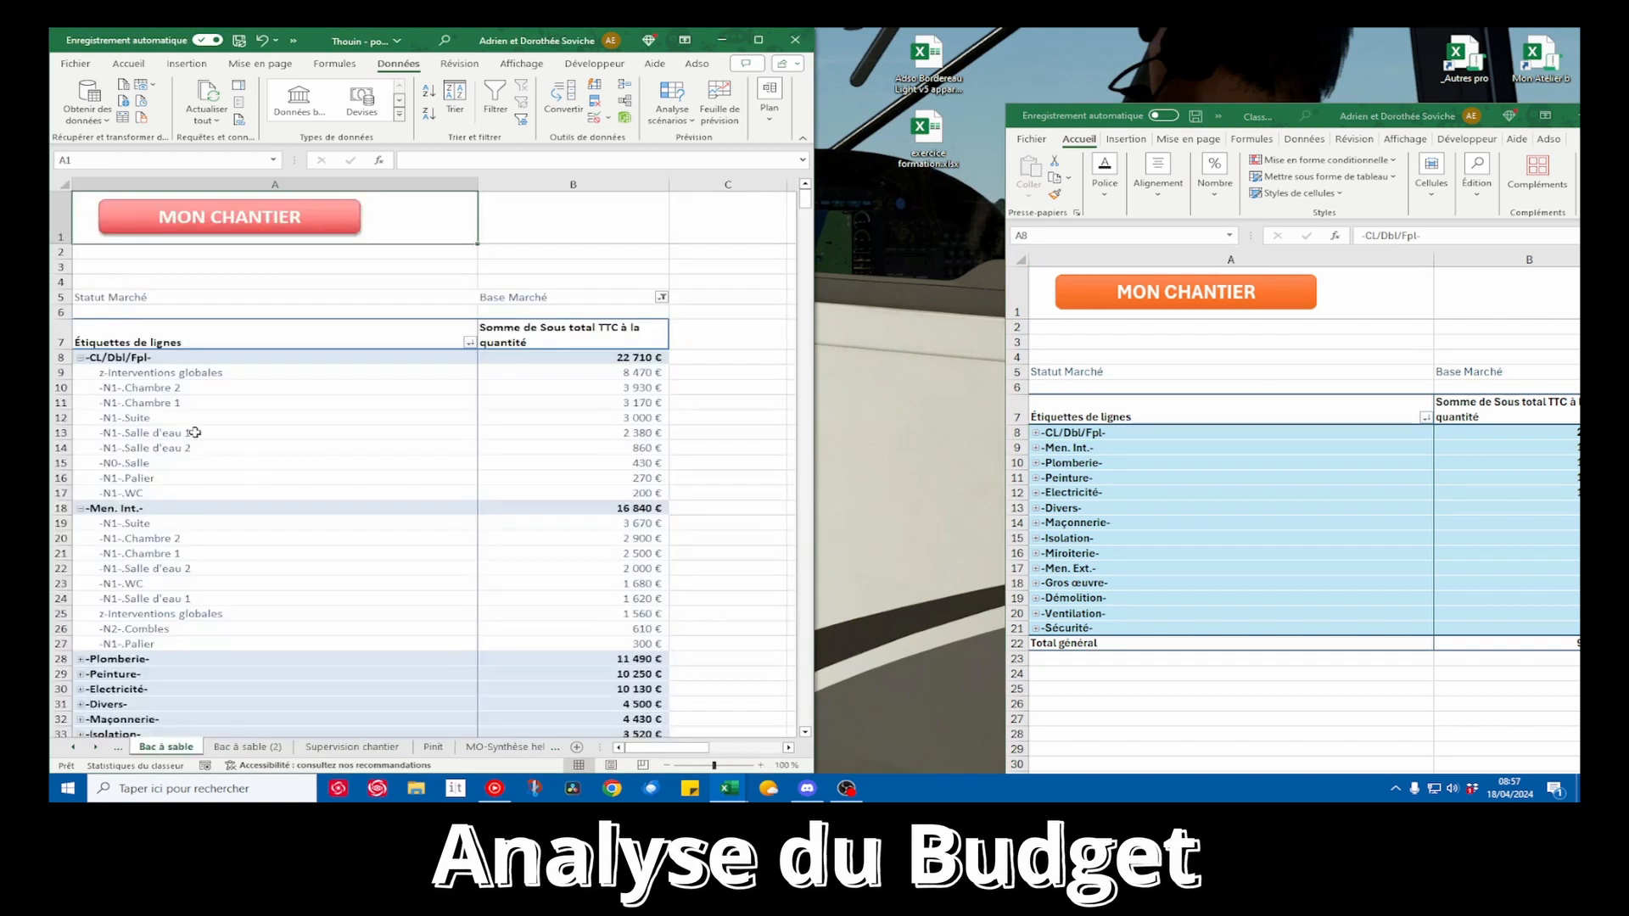
right_click(191, 747)
click(253, 566)
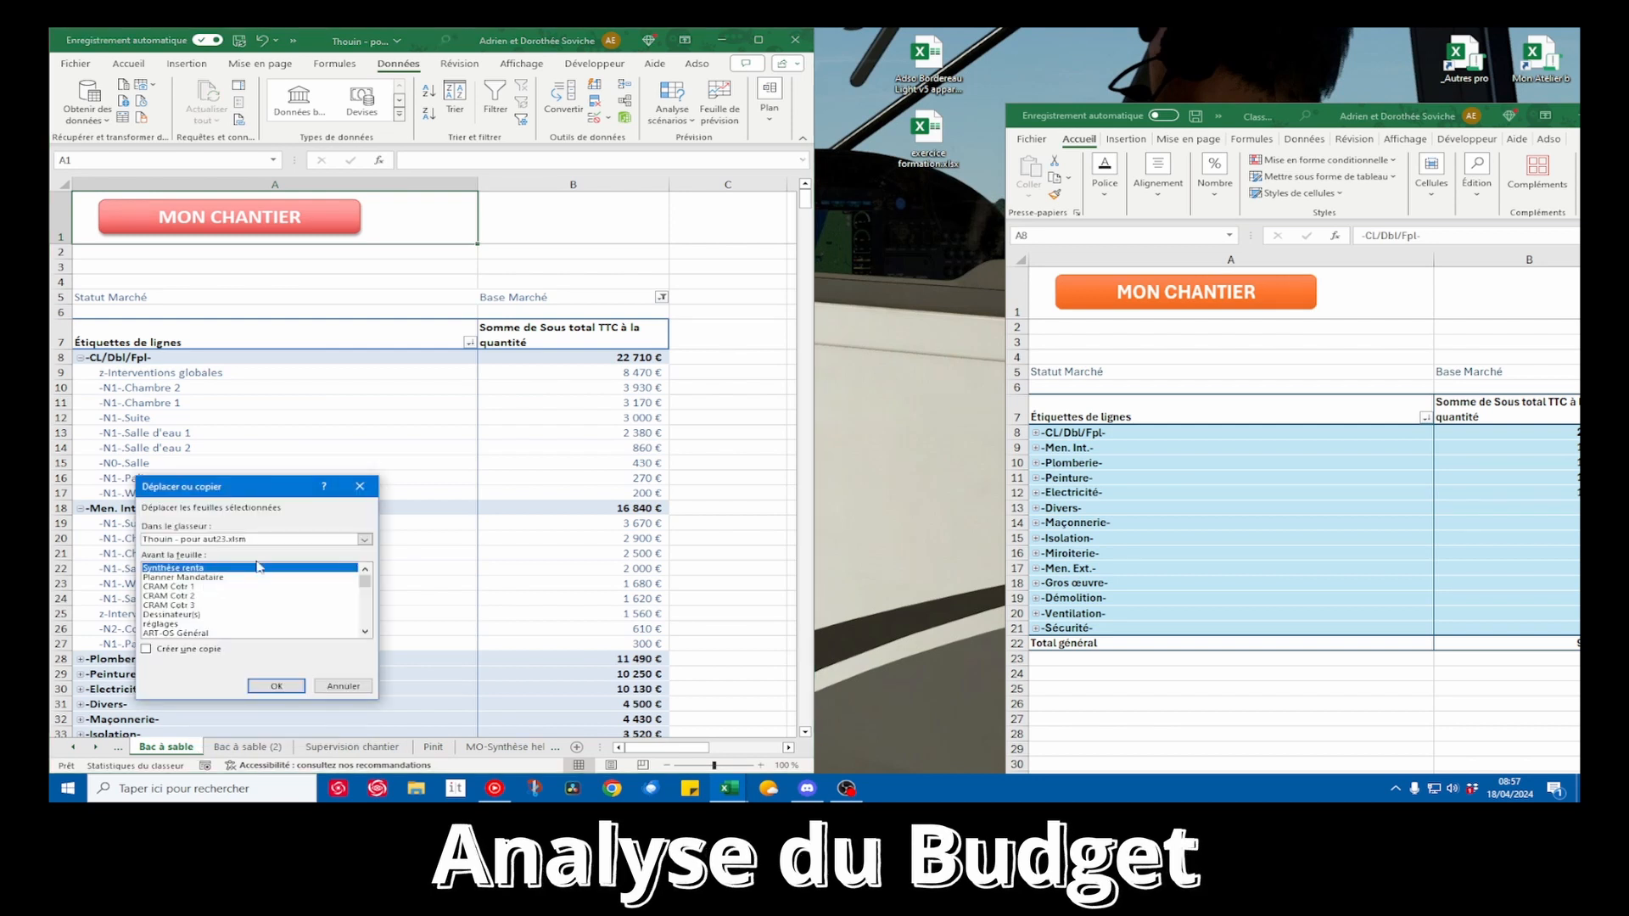
click(160, 653)
click(246, 539)
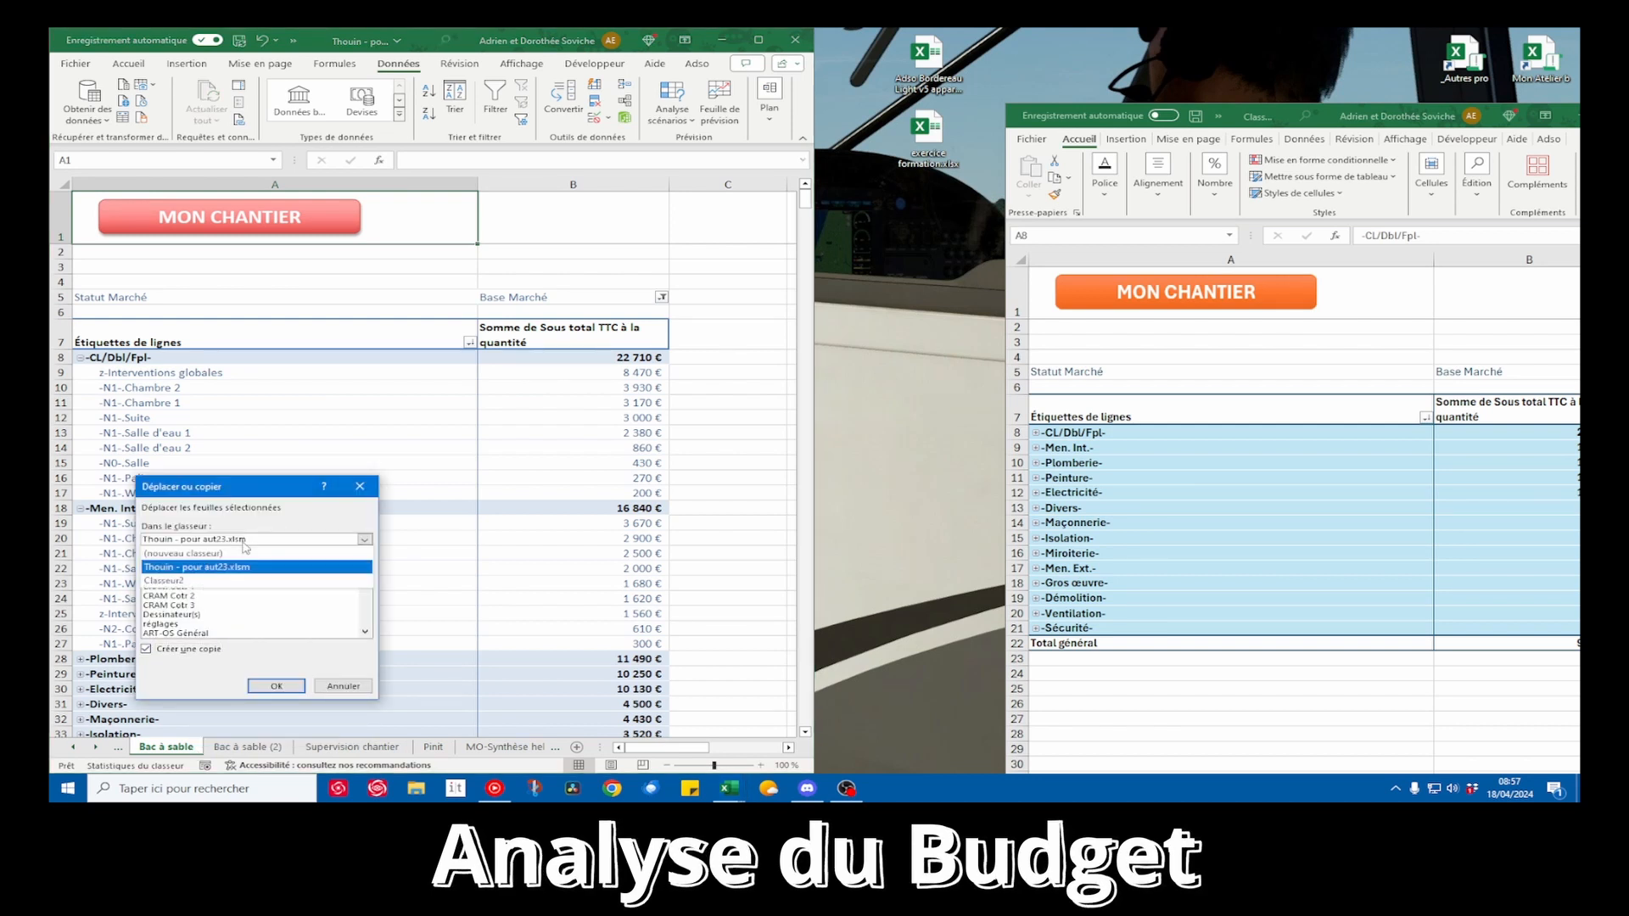
click(239, 551)
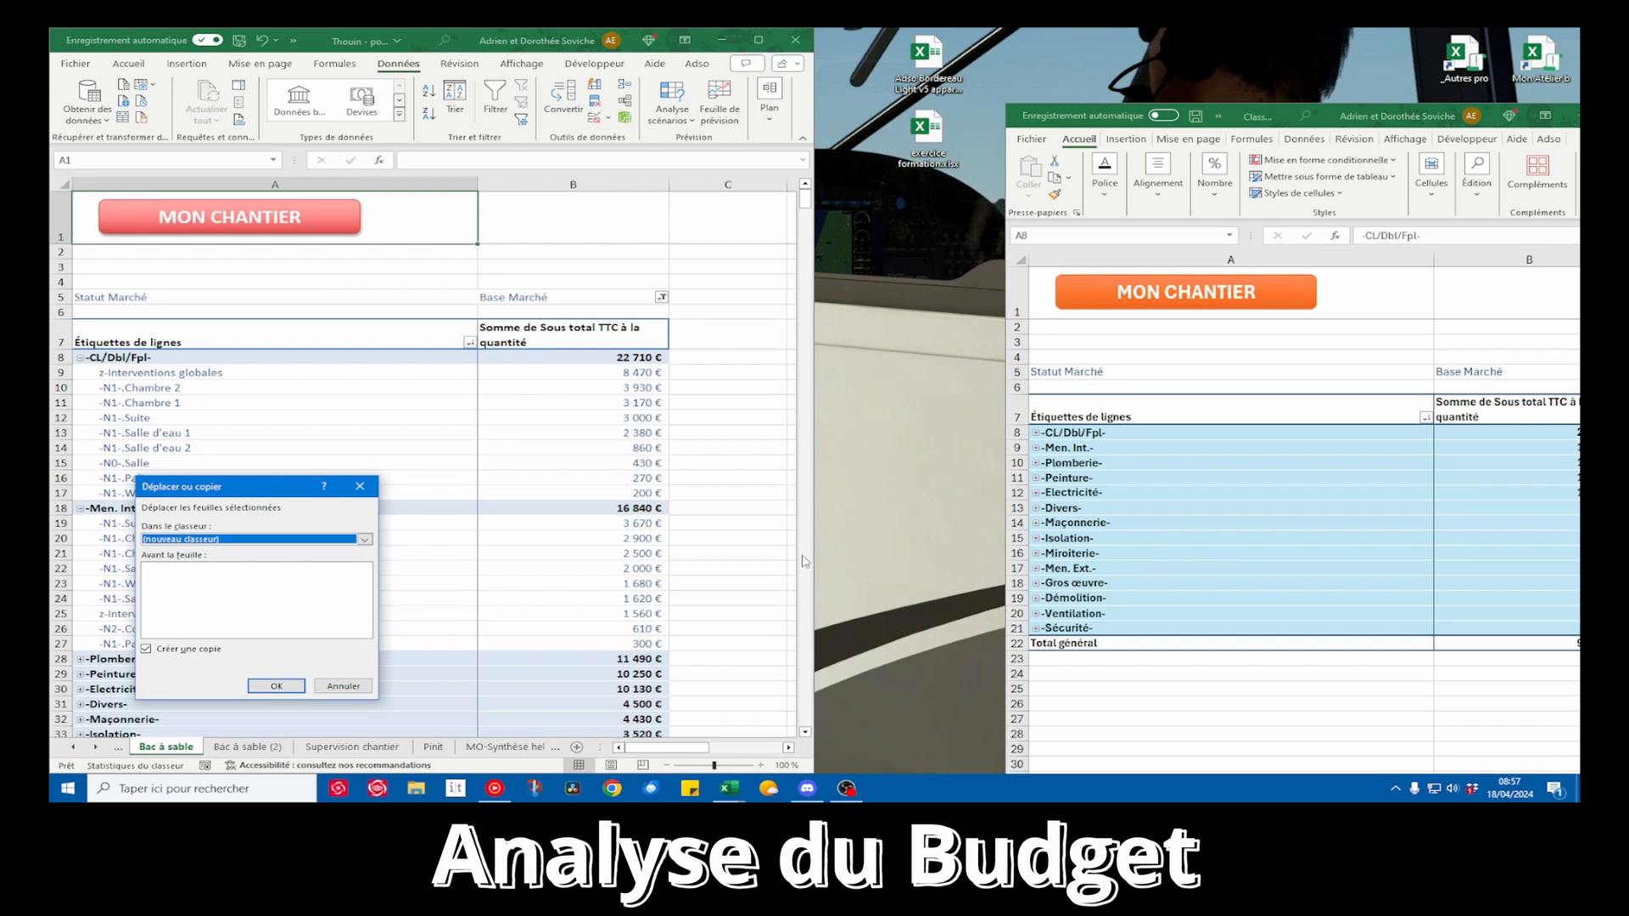
click(343, 685)
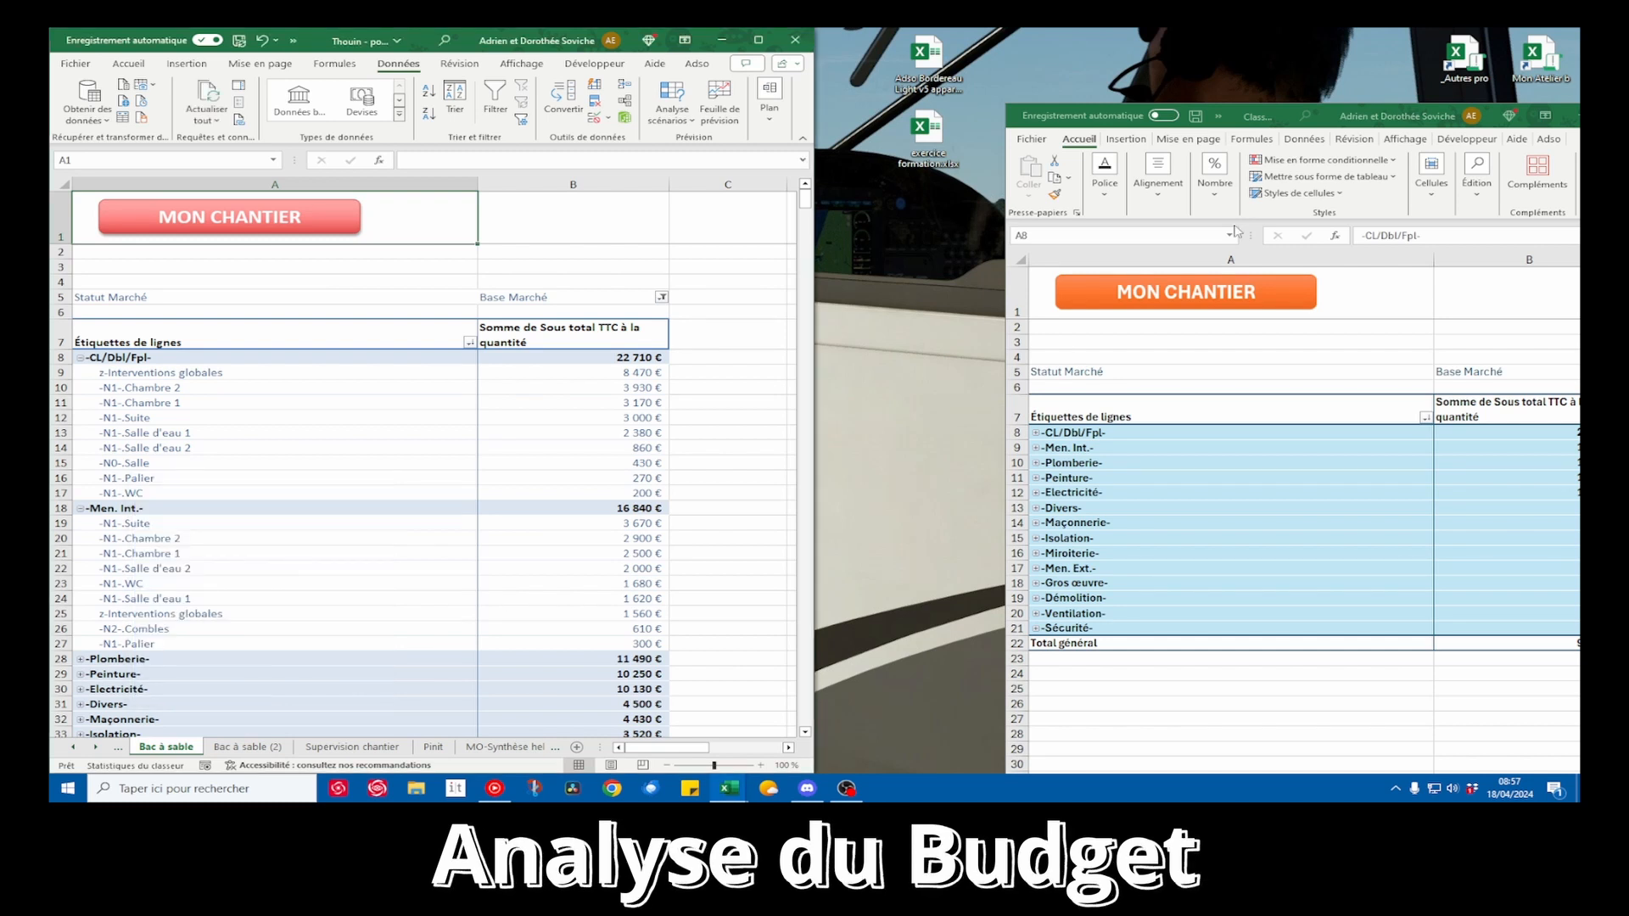
Place the pivot table workbook back beside the source workbook and return the source workbook to the Donnees Chantier sheet
click(1381, 121)
drag(1381, 121, 1577, 128)
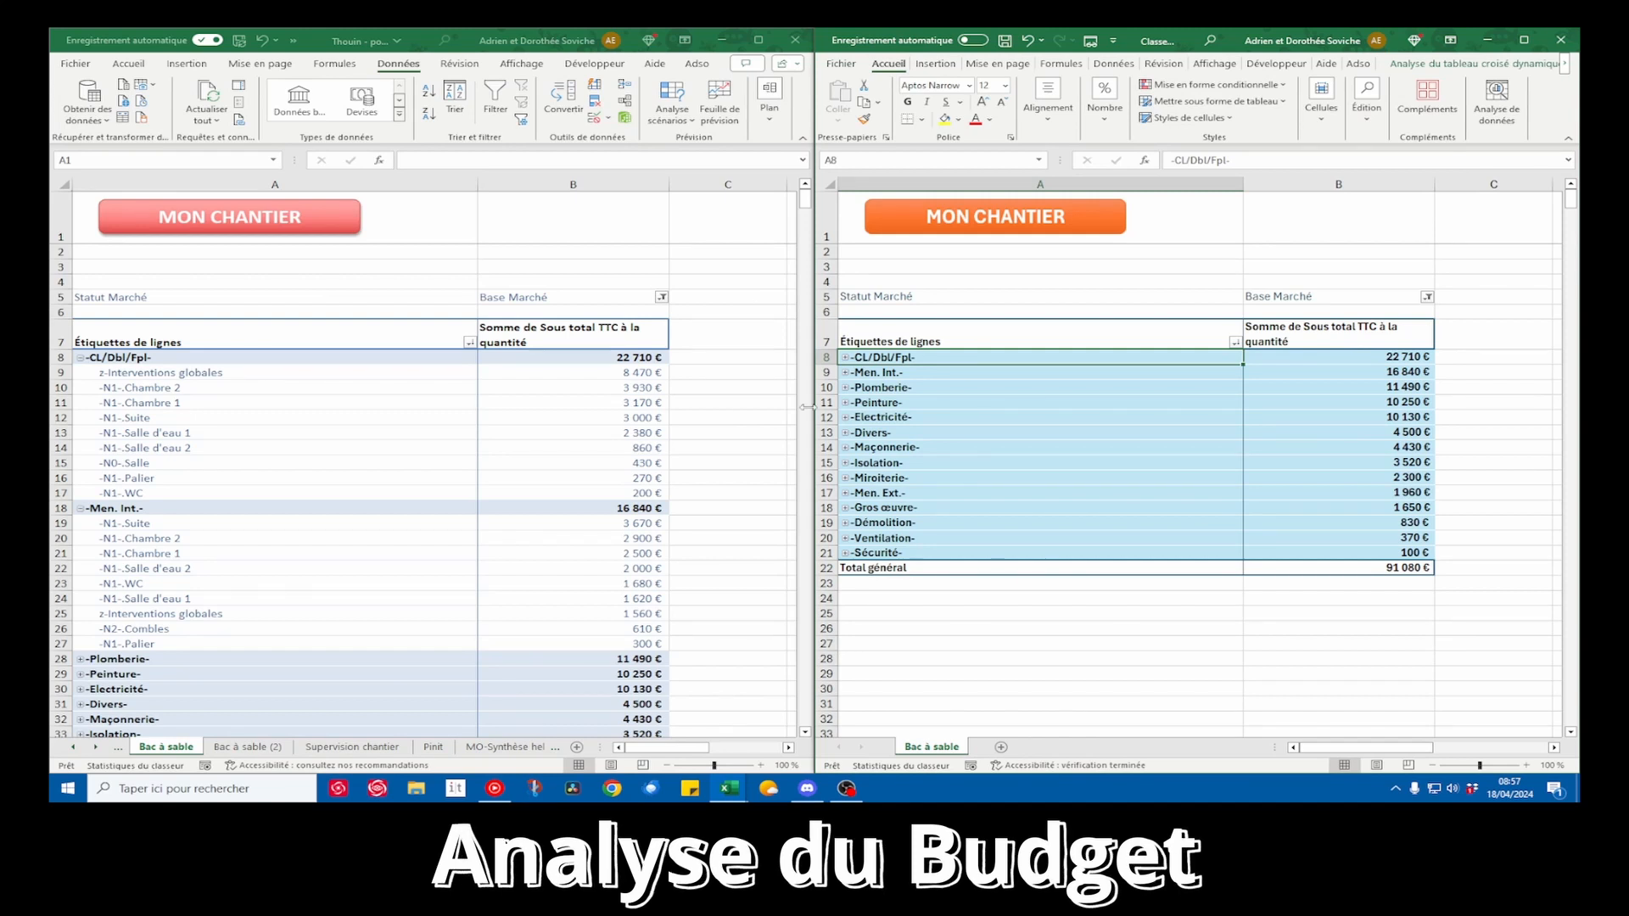
click(596, 365)
click(330, 226)
click(559, 454)
click(517, 486)
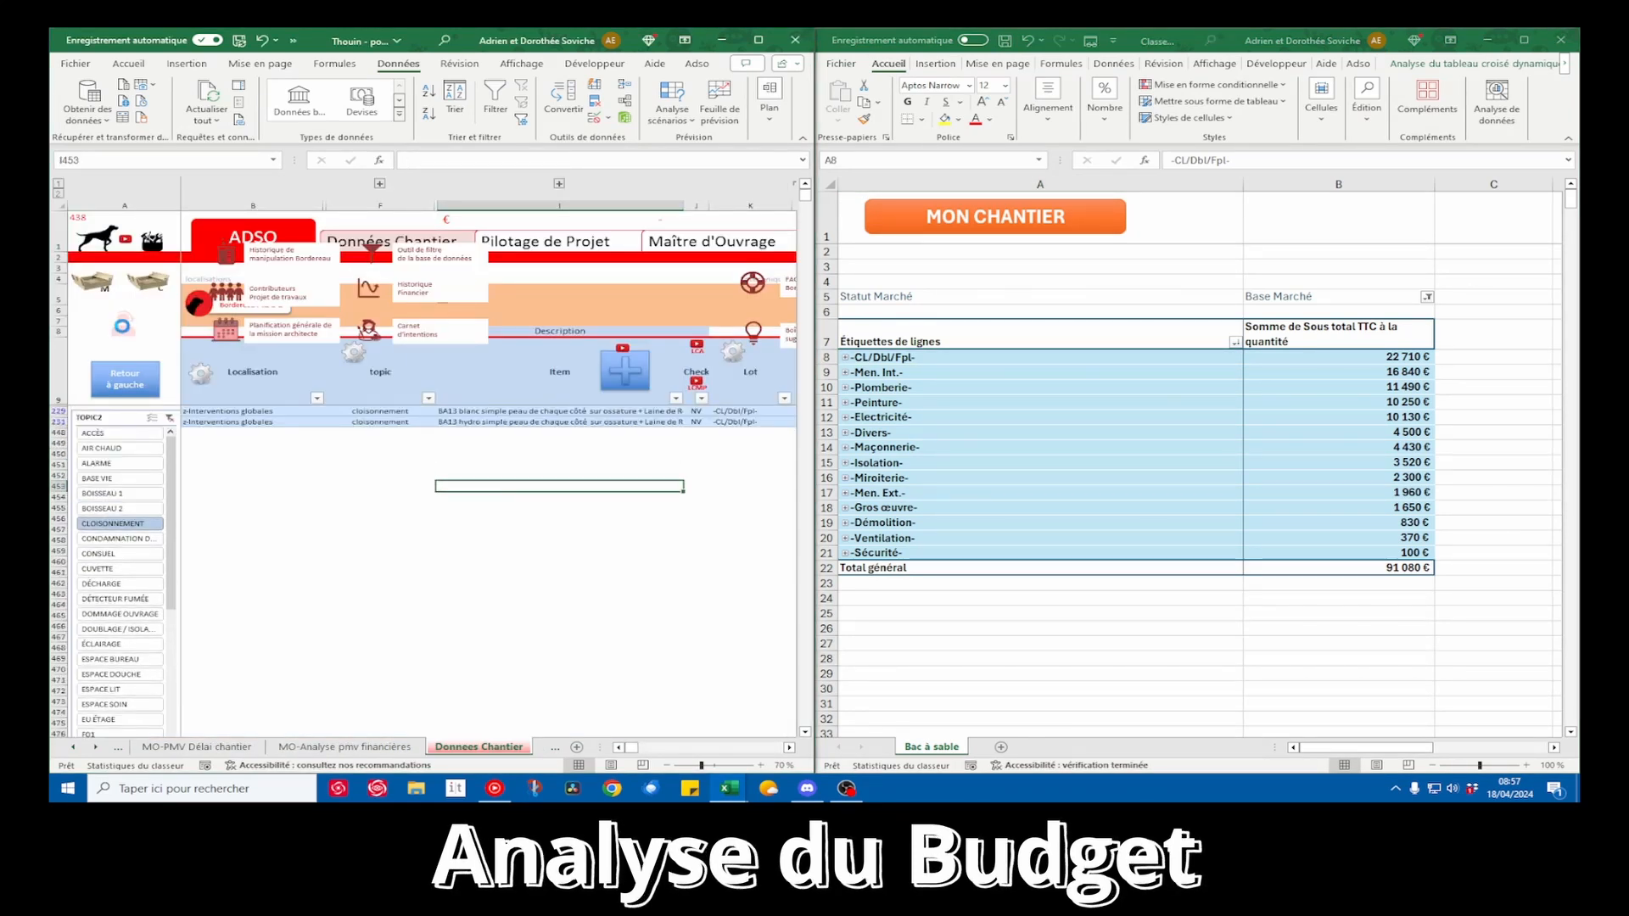
Refresh the MON CHANTIER pivot table with the edited quantities and expand the -CL/Dbl/Fpl- lot
click(579, 412)
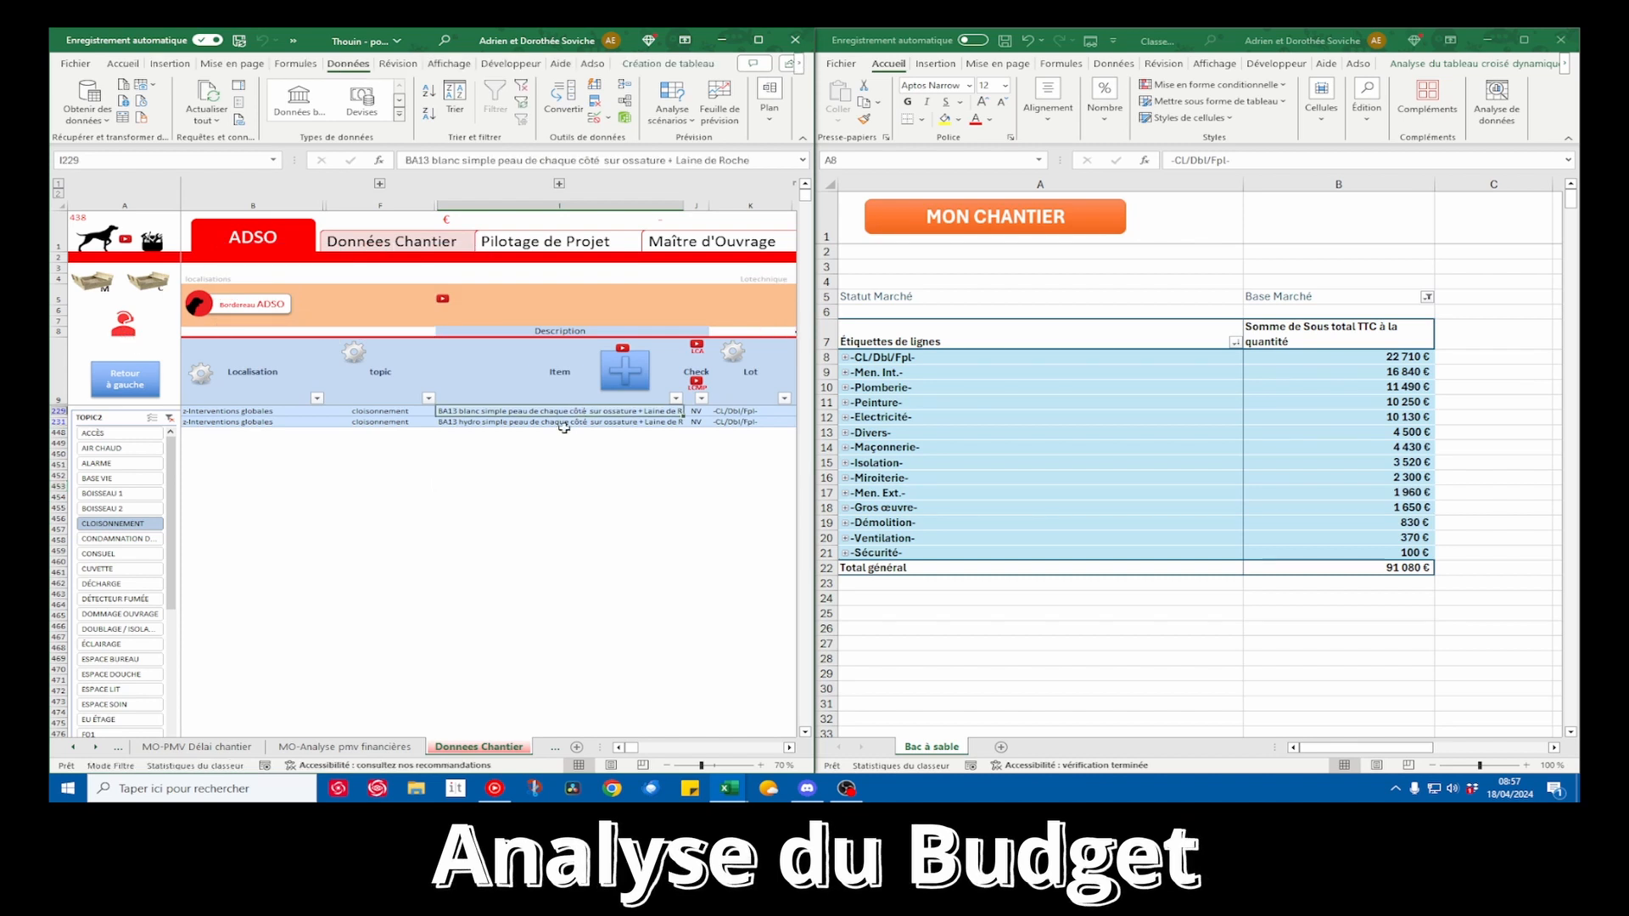
right_click(1010, 402)
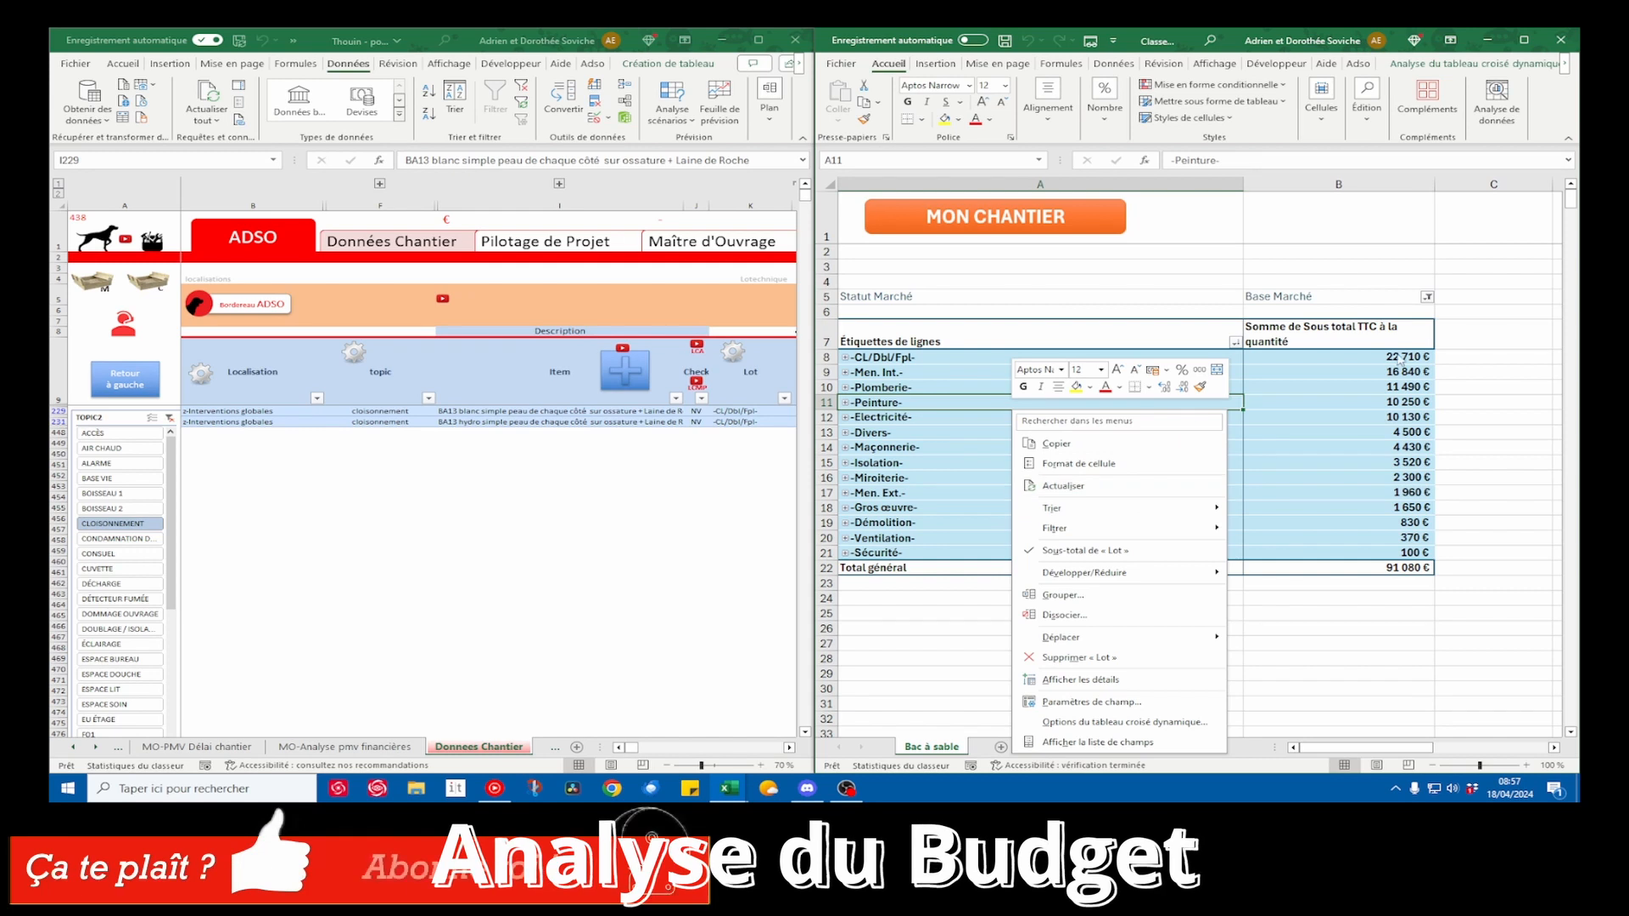
click(1056, 485)
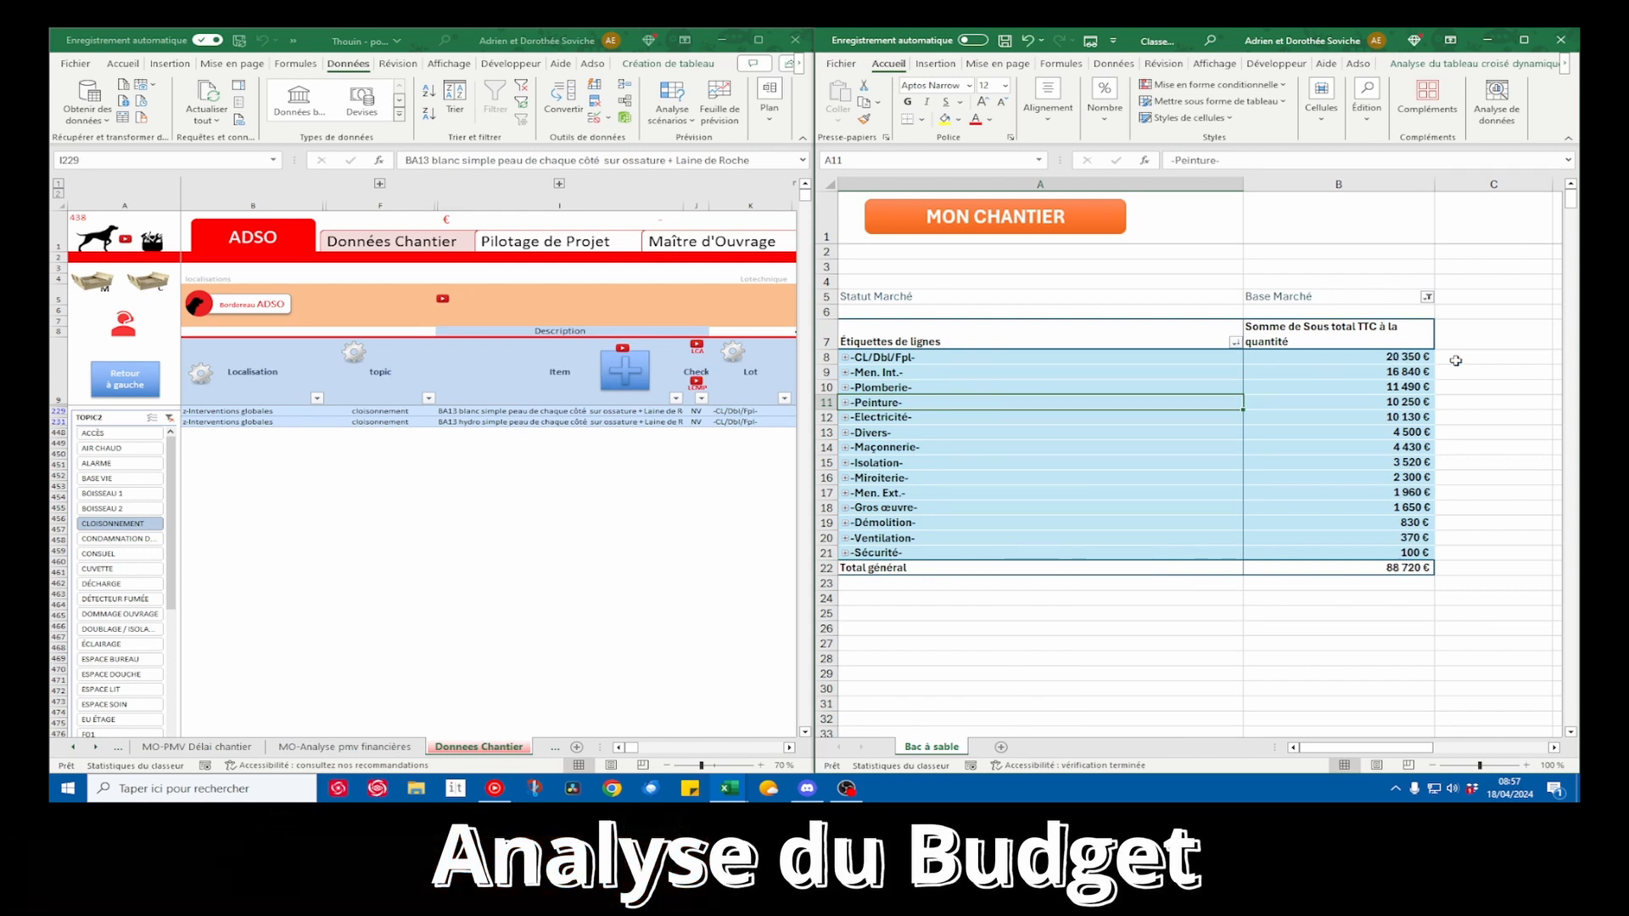
click(845, 357)
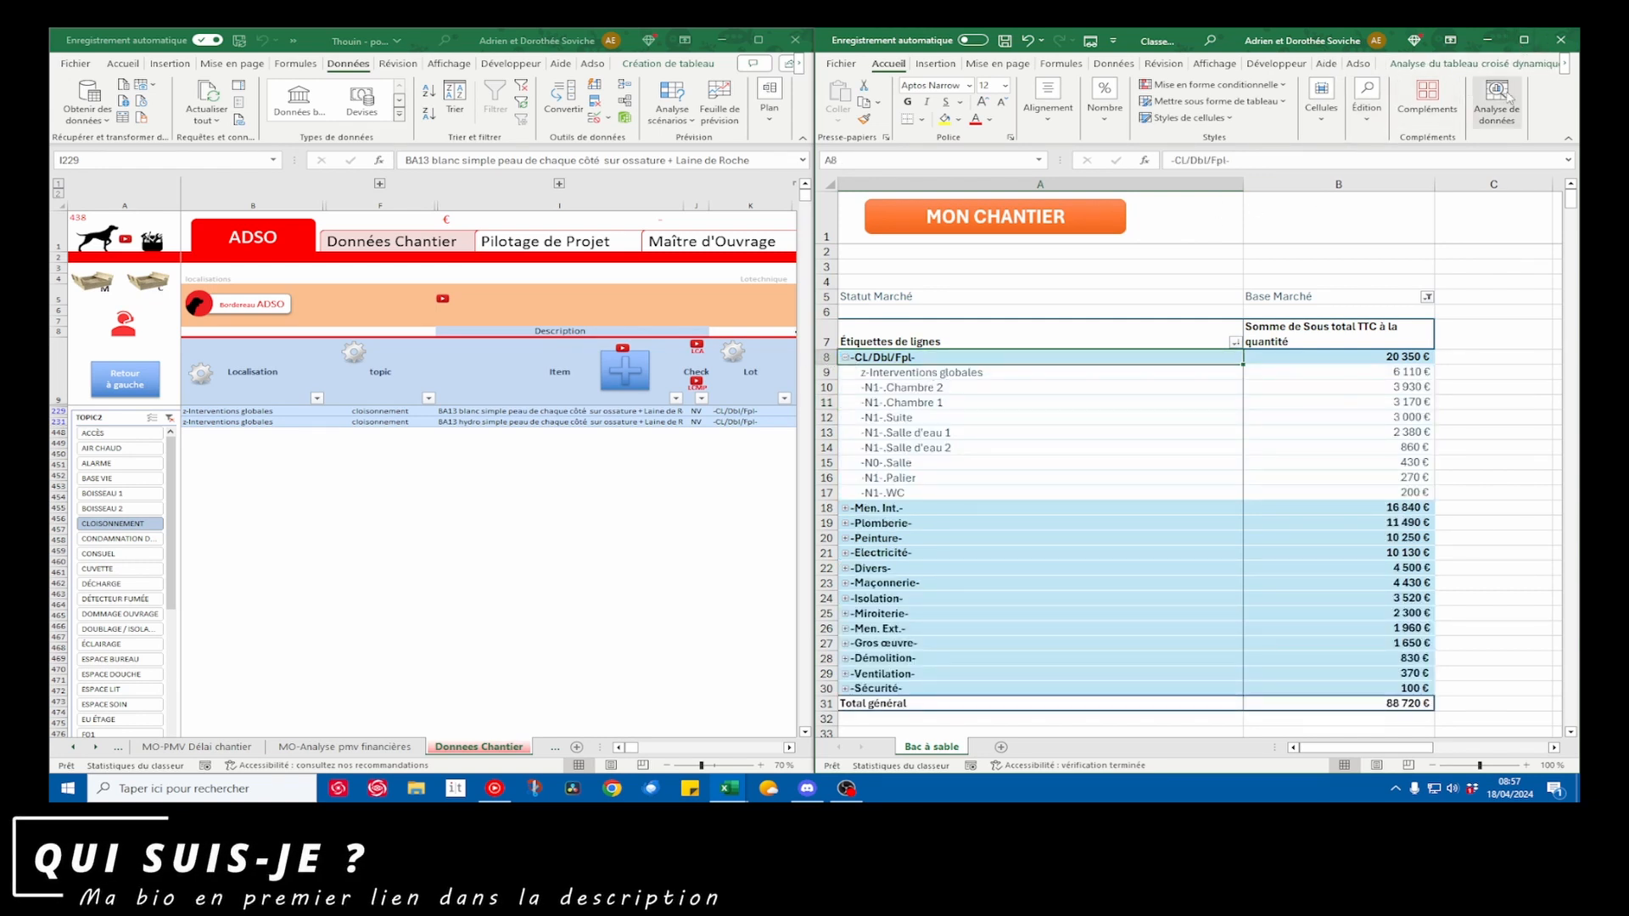
Replace the Localisation row field with Item beneath Lot in the pivot table, and close the field list
click(1520, 66)
click(1436, 103)
click(1440, 171)
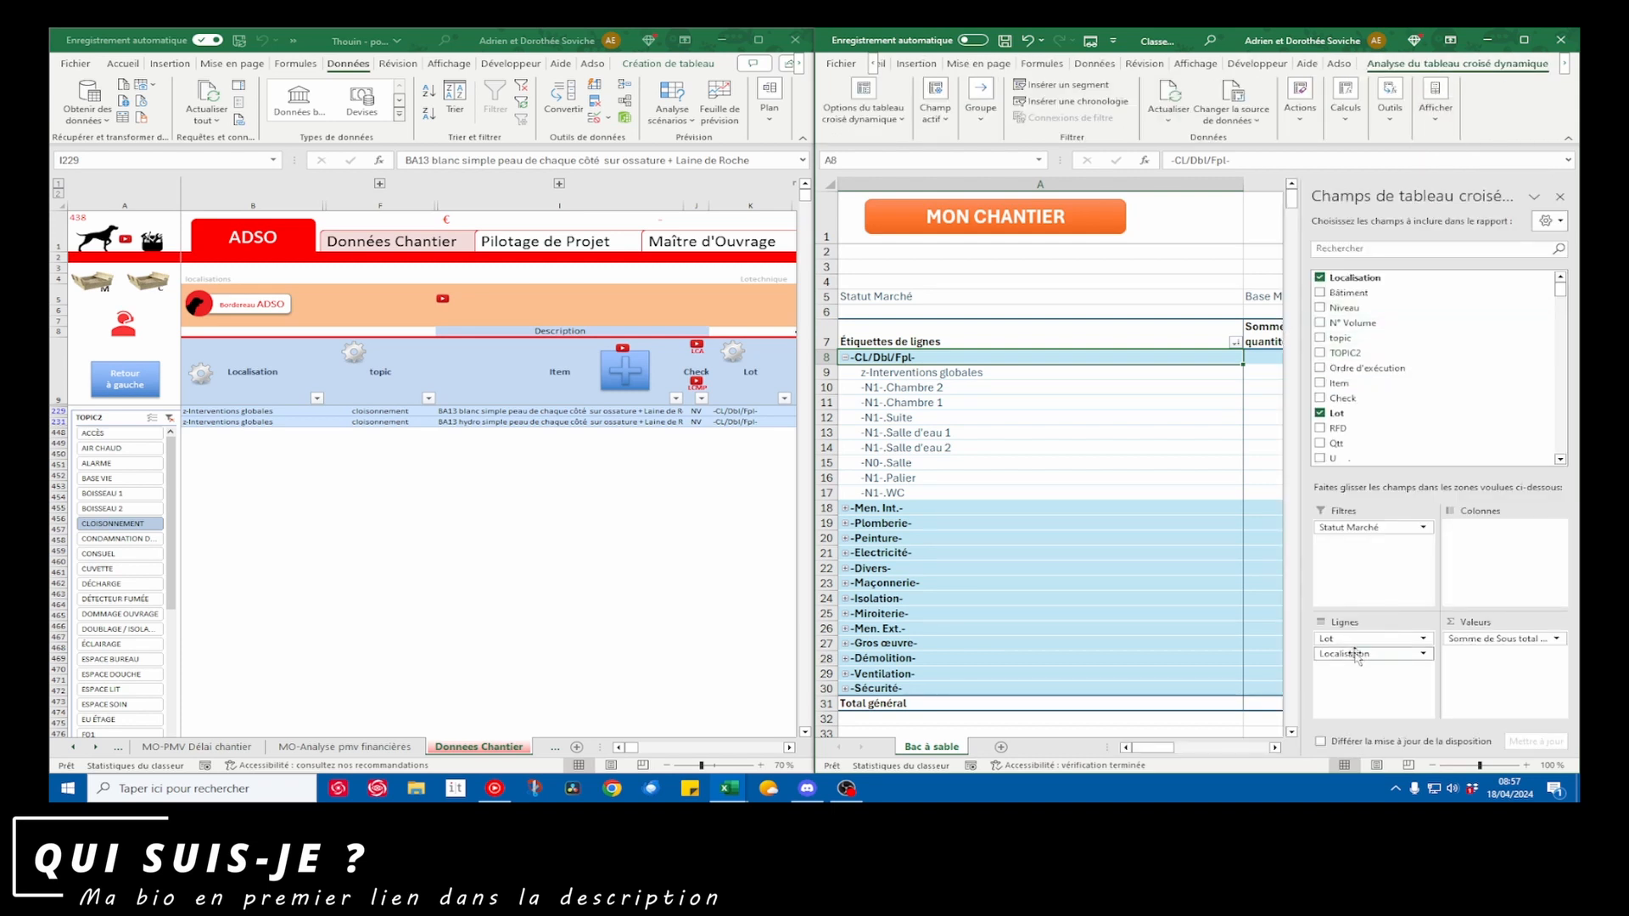
drag(1355, 657, 1174, 606)
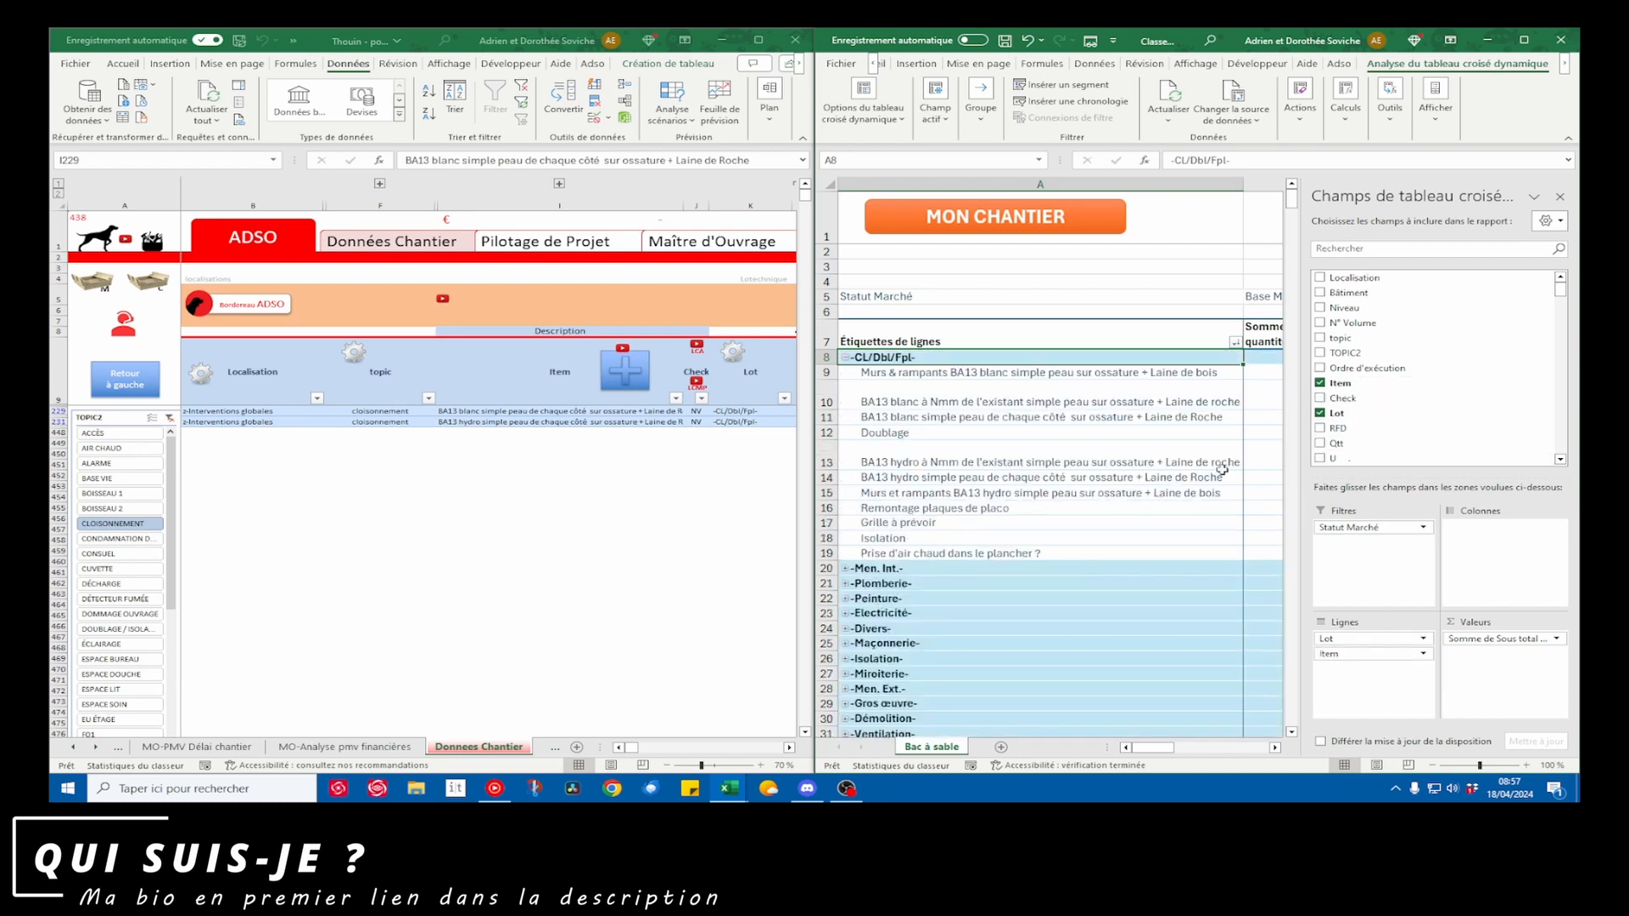
click(1560, 196)
Review the amounts of the individual items under the -CL/Dbl/Fpl- lot, including the Murs & rampants BA13 blanc row
click(1359, 388)
right_click(1359, 388)
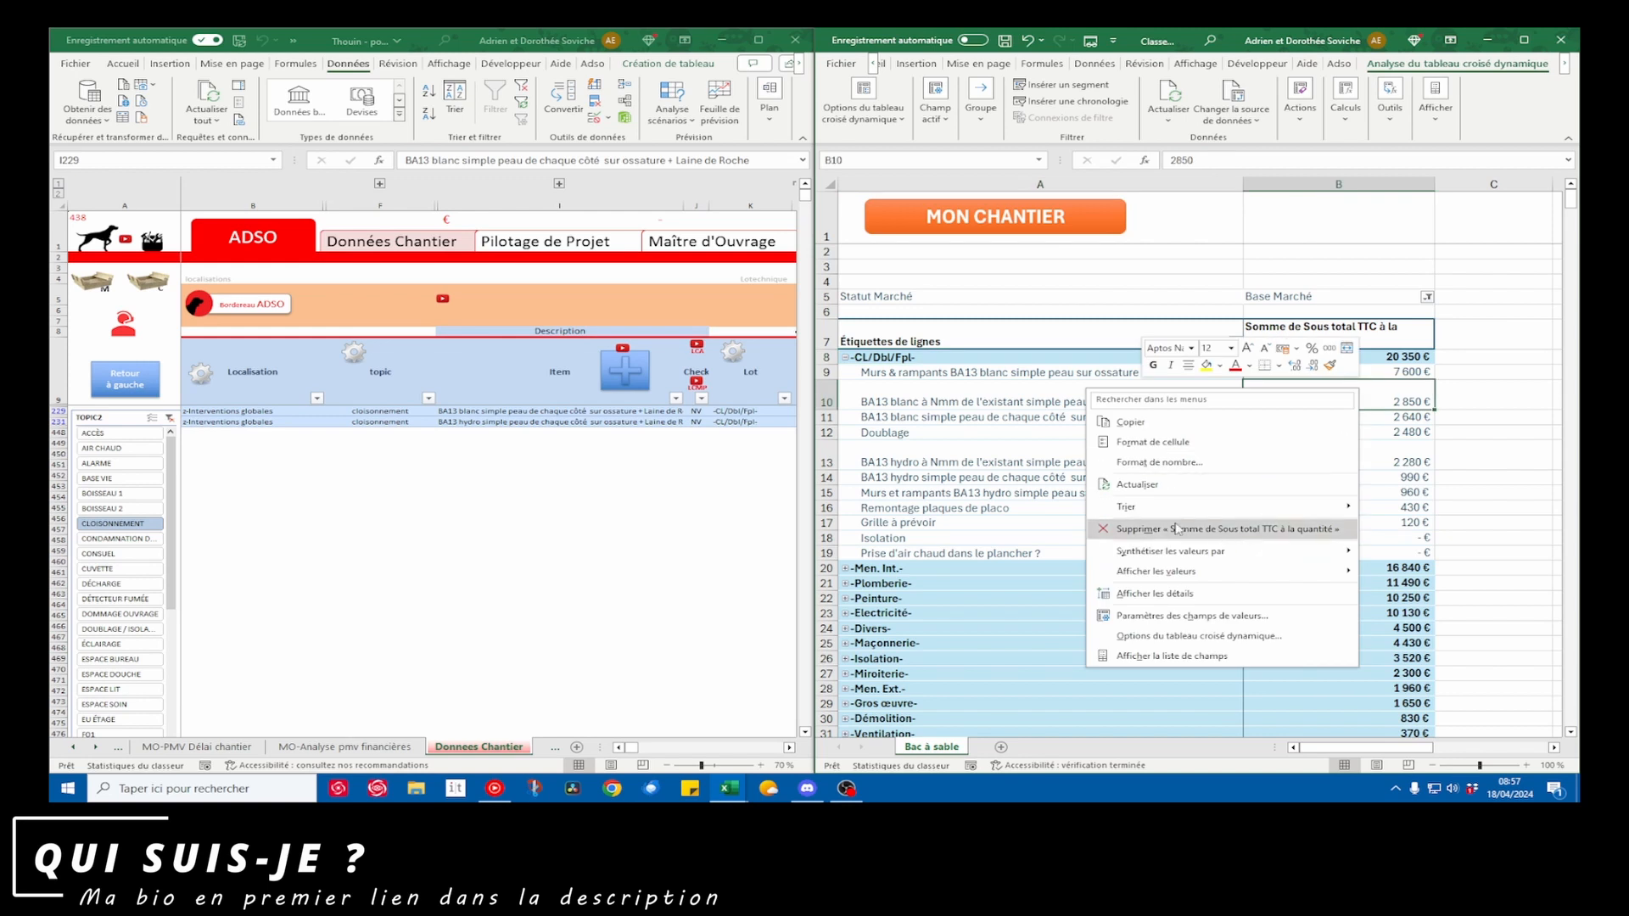
key(Escape)
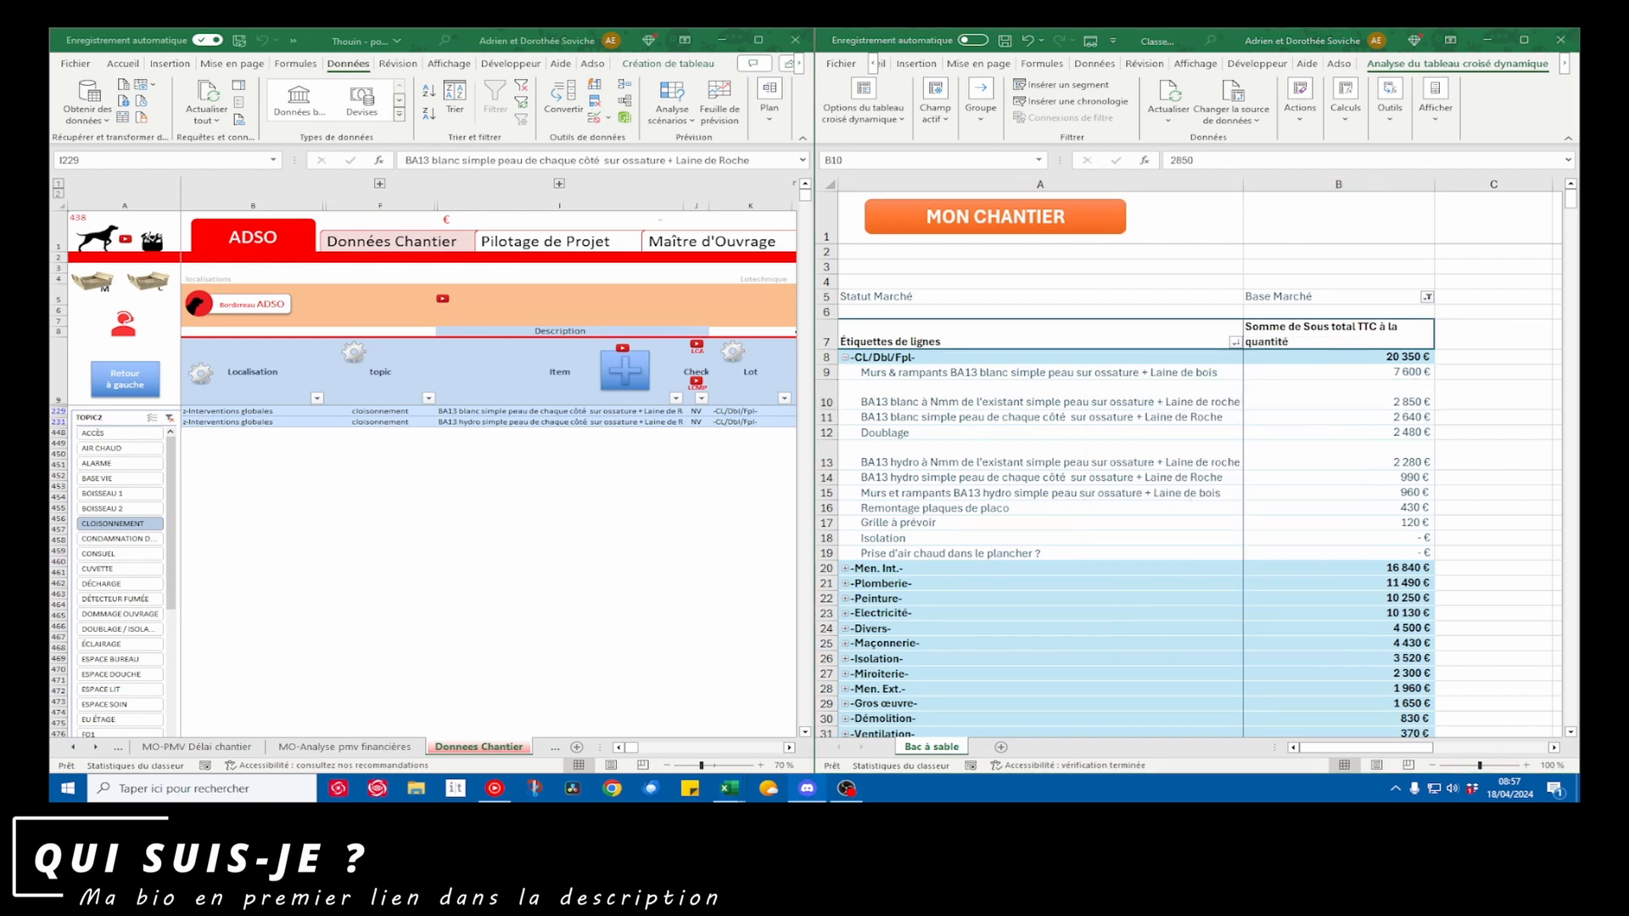
click(1353, 433)
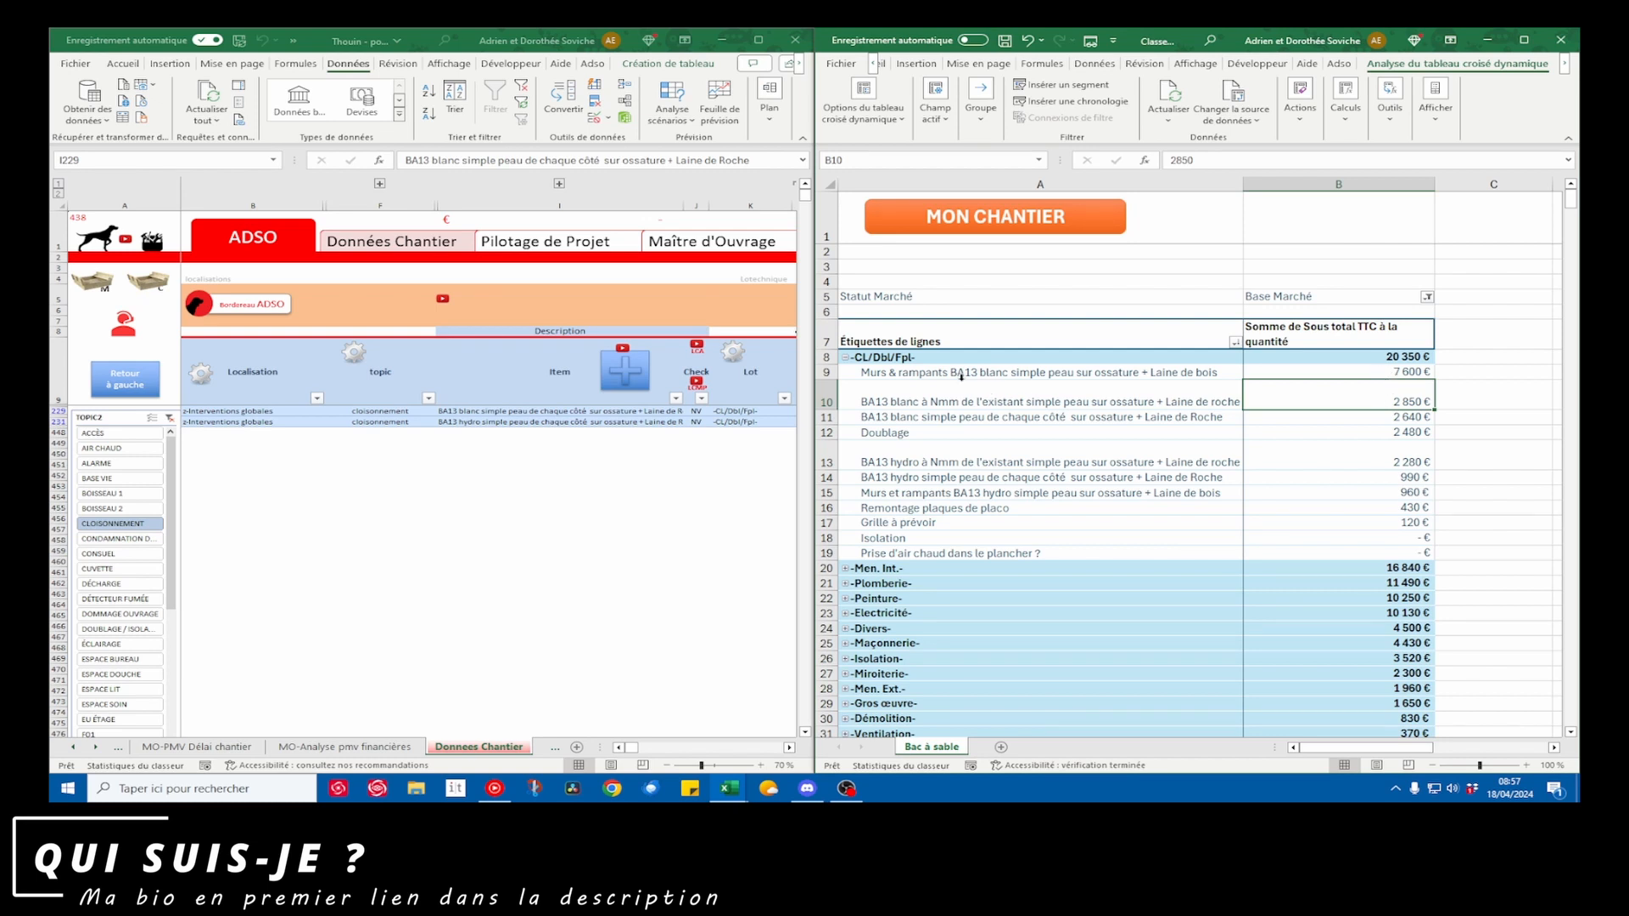
drag(962, 377, 1408, 373)
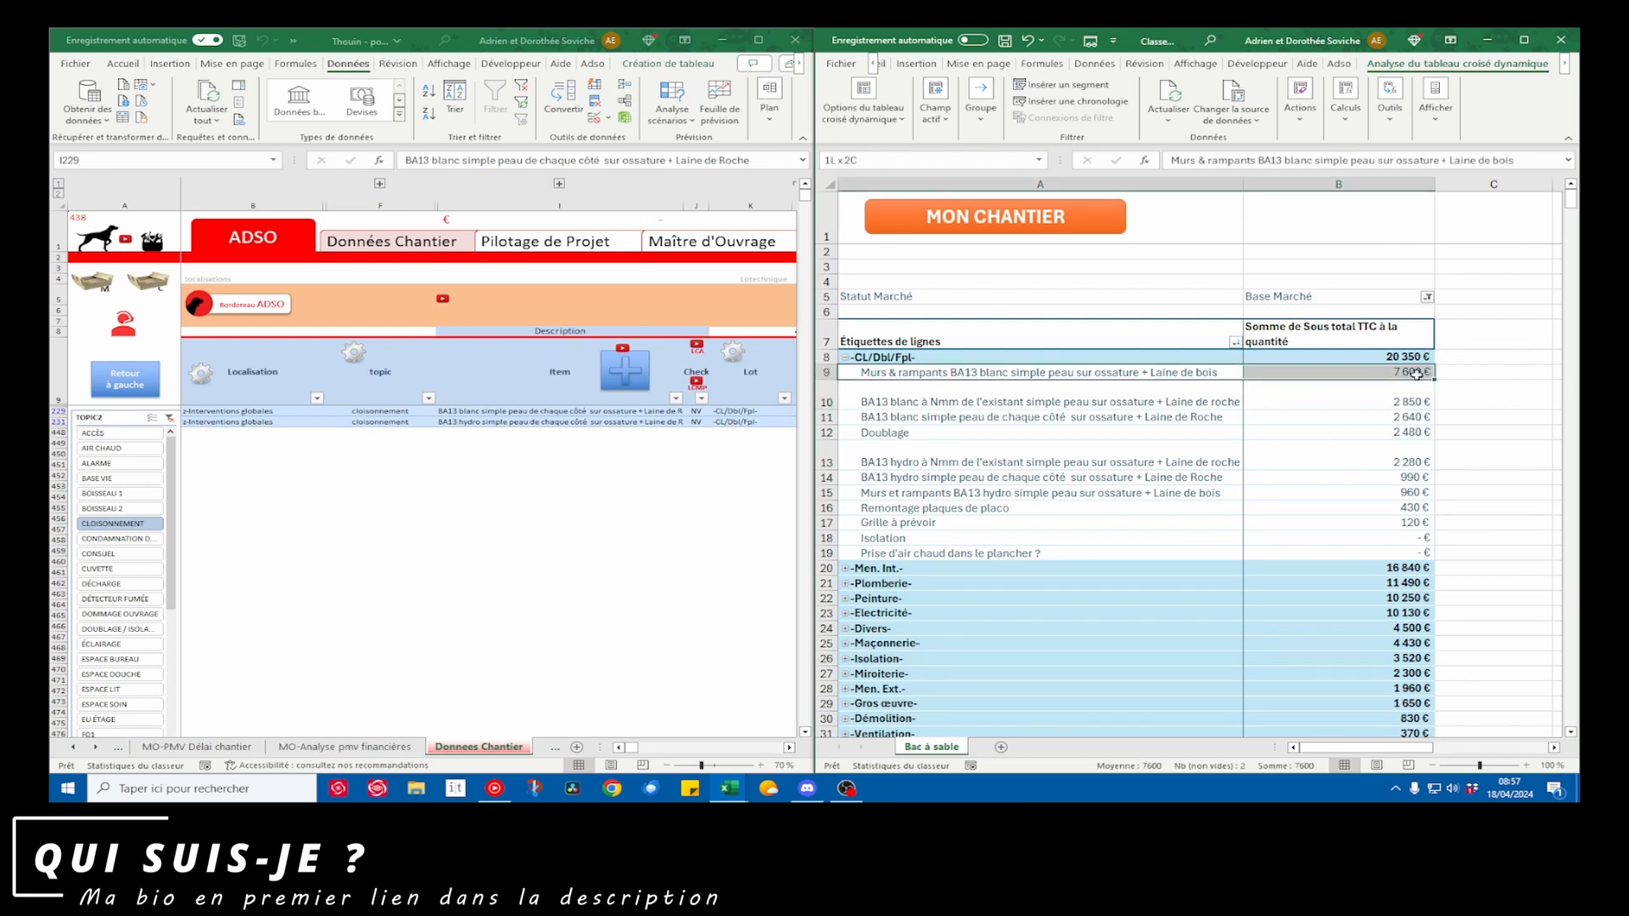
click(974, 376)
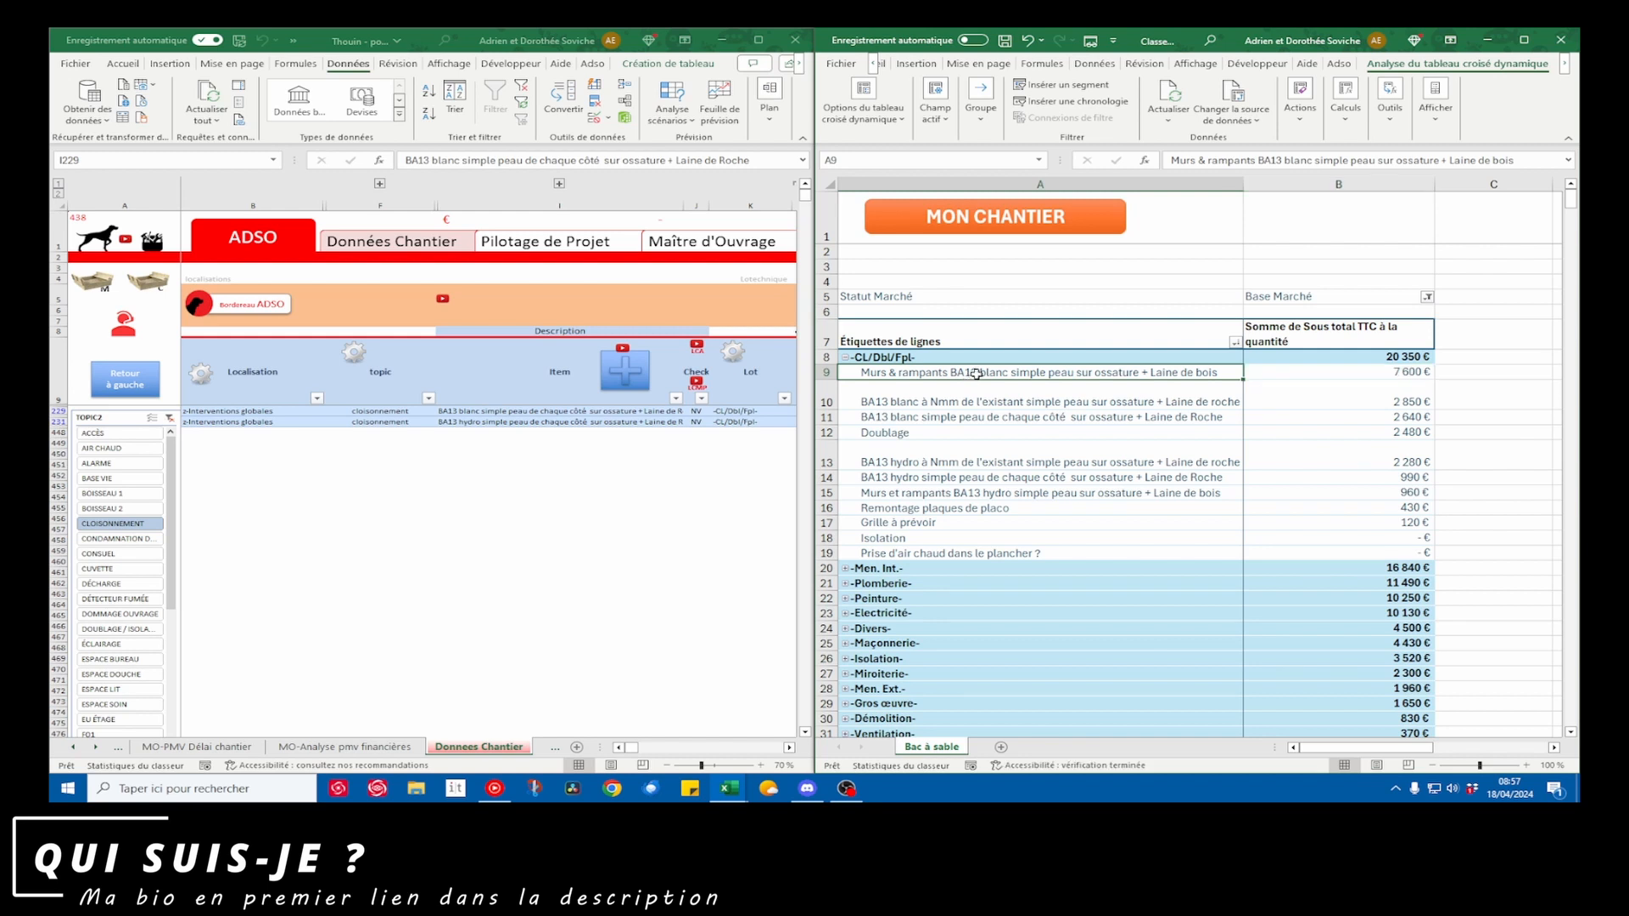
Reopen the pivot table's field list and add TOPIC2 to the rows between Lot and Item
click(1435, 97)
click(1437, 166)
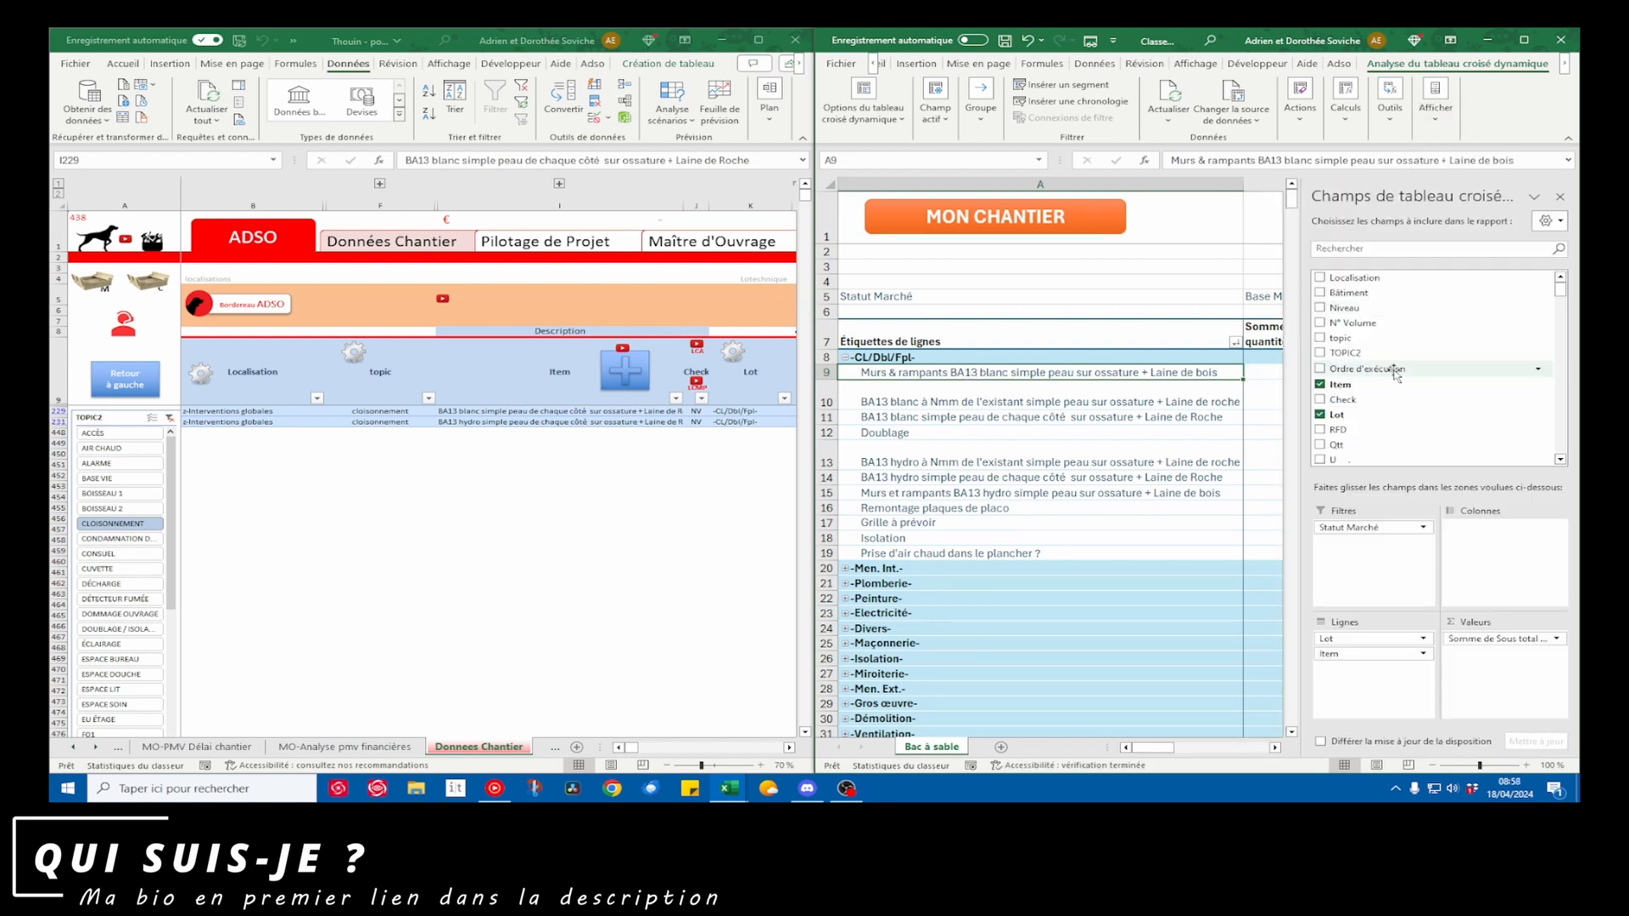
drag(1357, 355, 1364, 658)
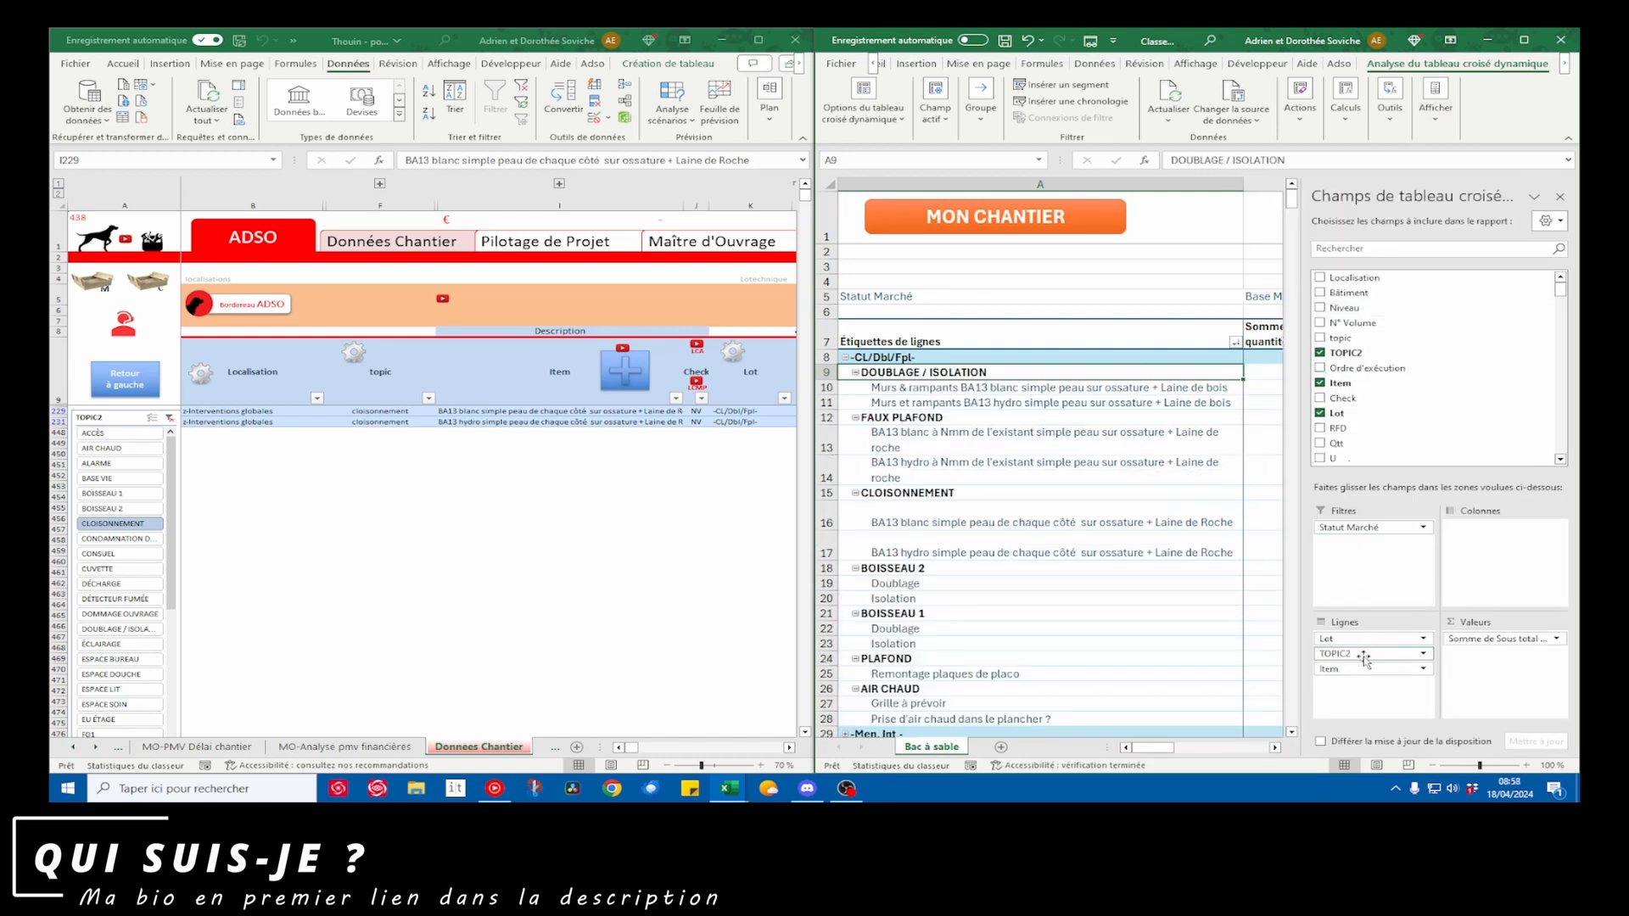
Collapse the entire TOPIC2 field in the pivot table, close the field list and select the DOUBLAGE / ISOLATION amount
right_click(874, 383)
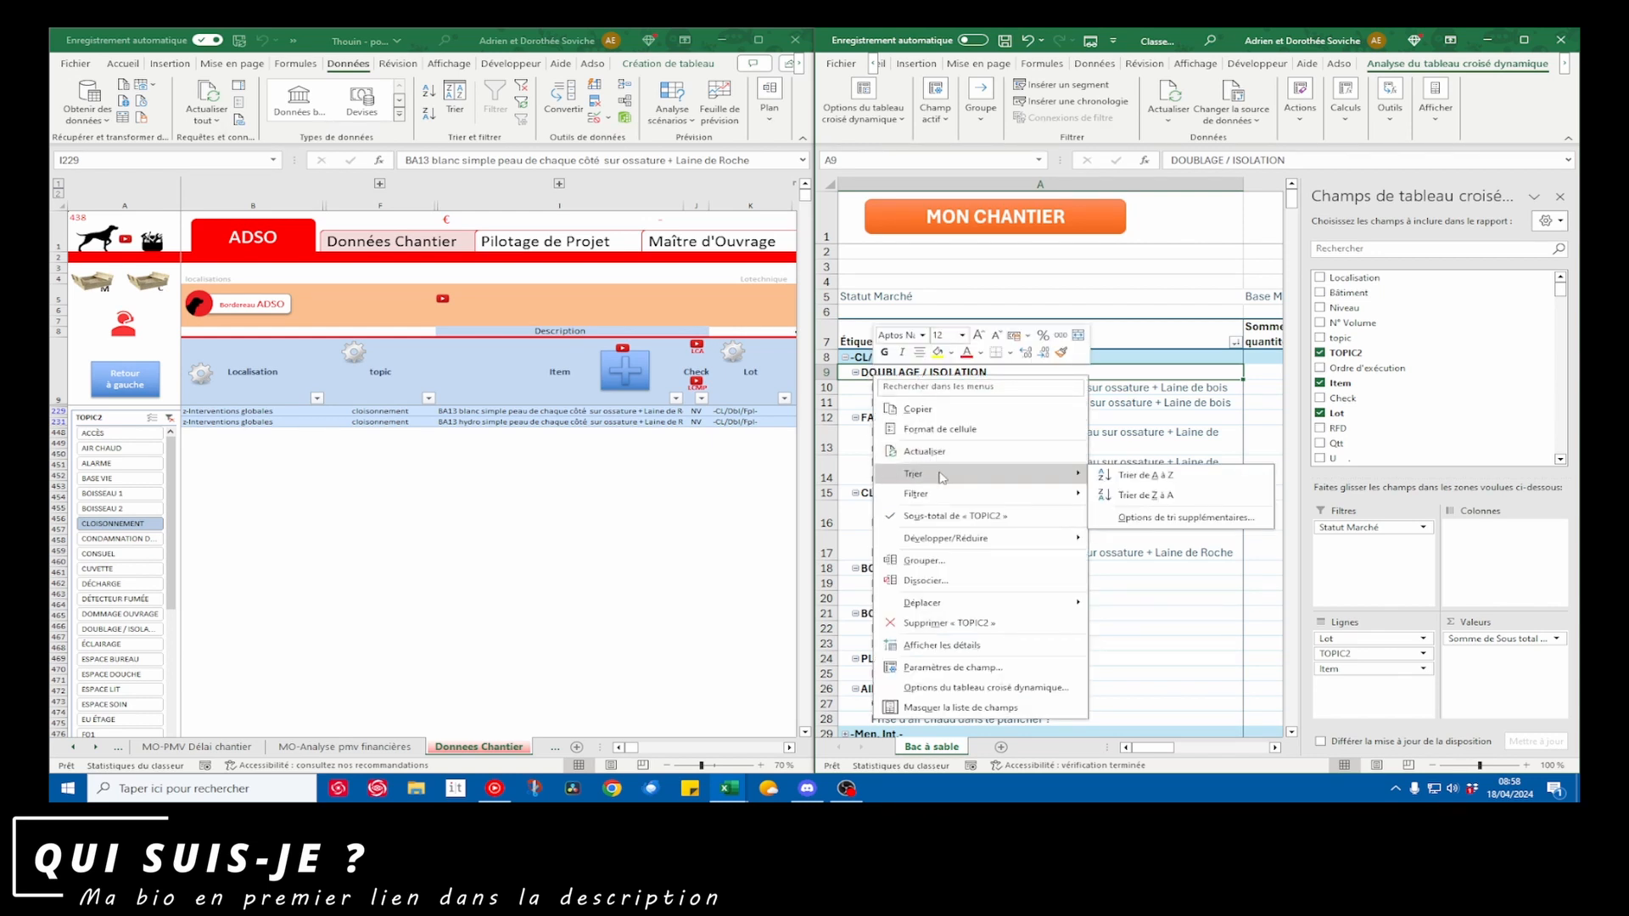
mouse_move(956, 543)
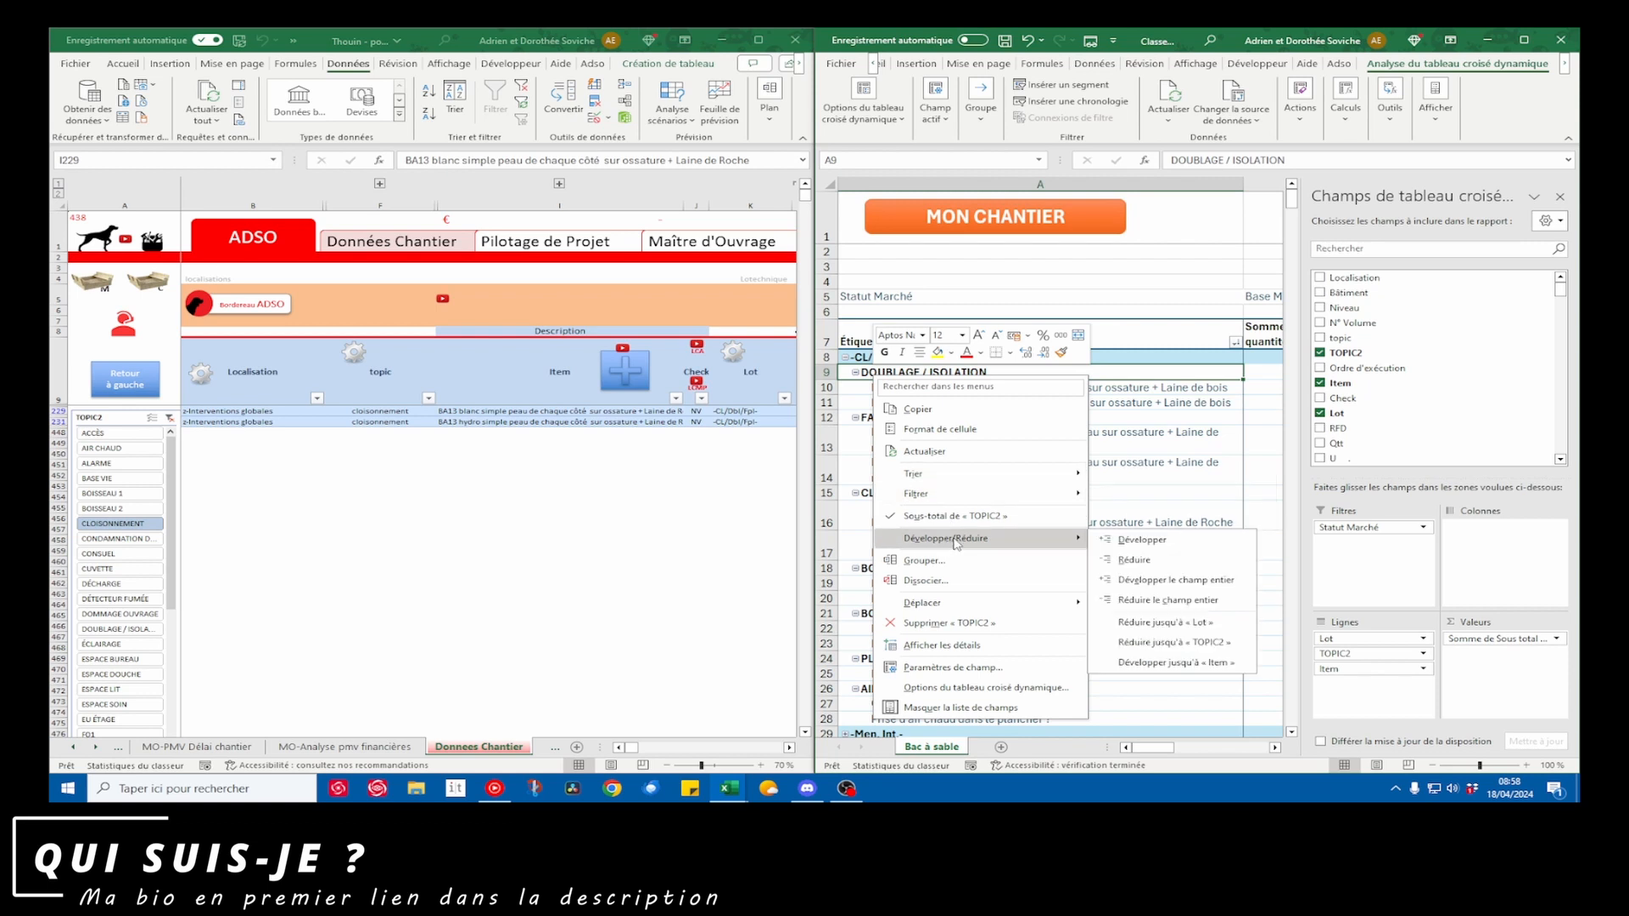
click(1168, 600)
click(1095, 417)
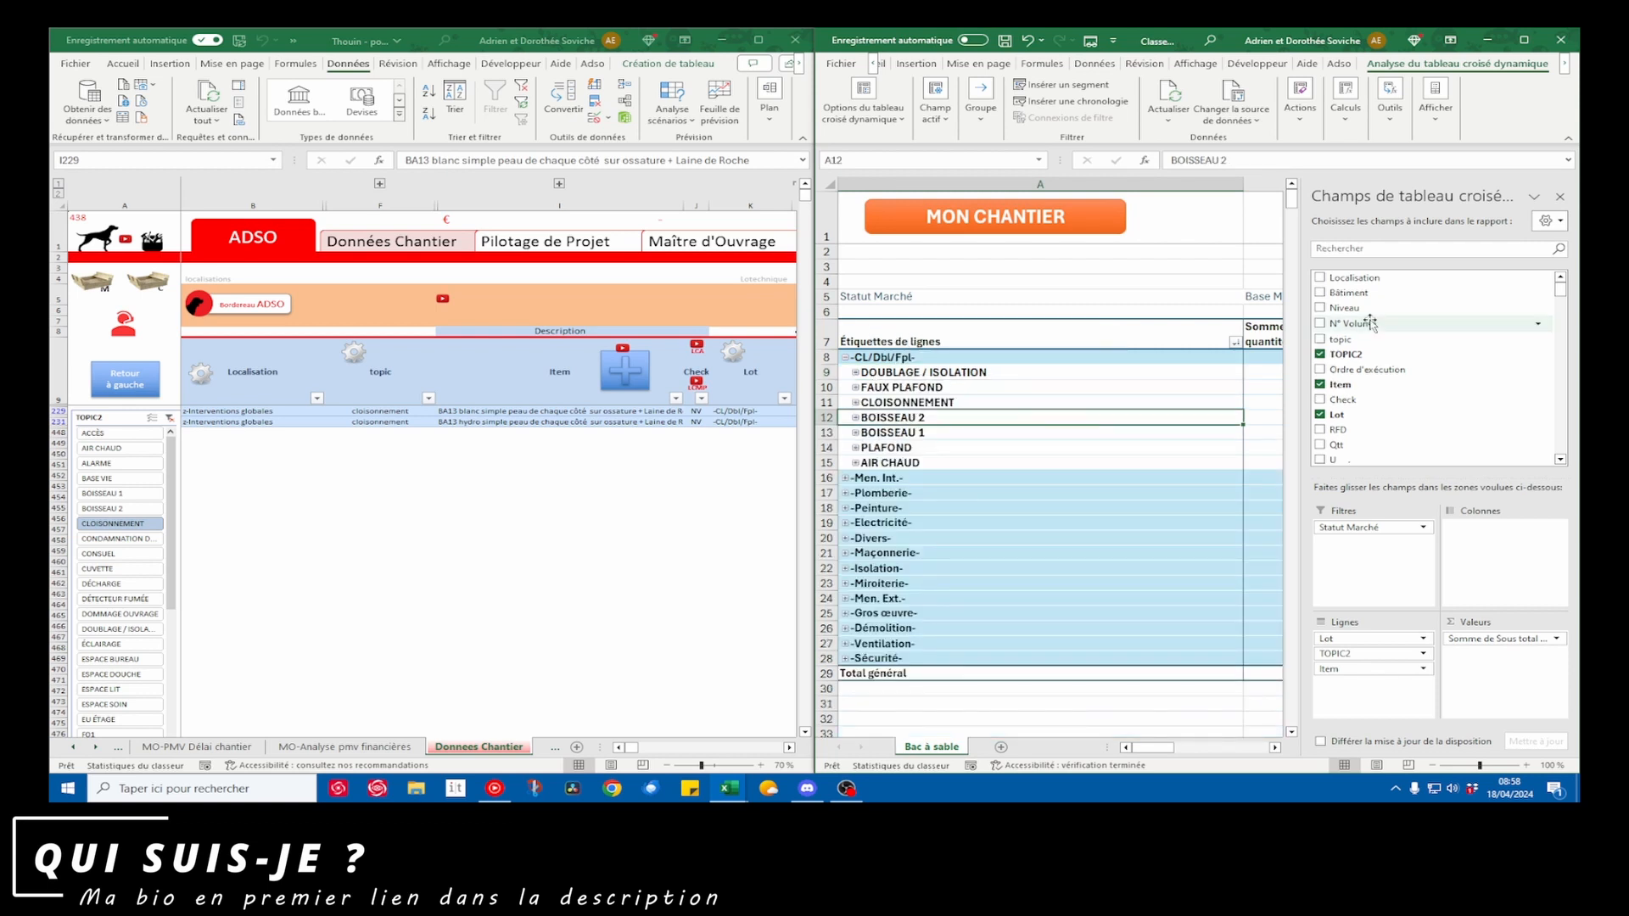
click(1560, 196)
drag(955, 376, 1393, 375)
click(1394, 375)
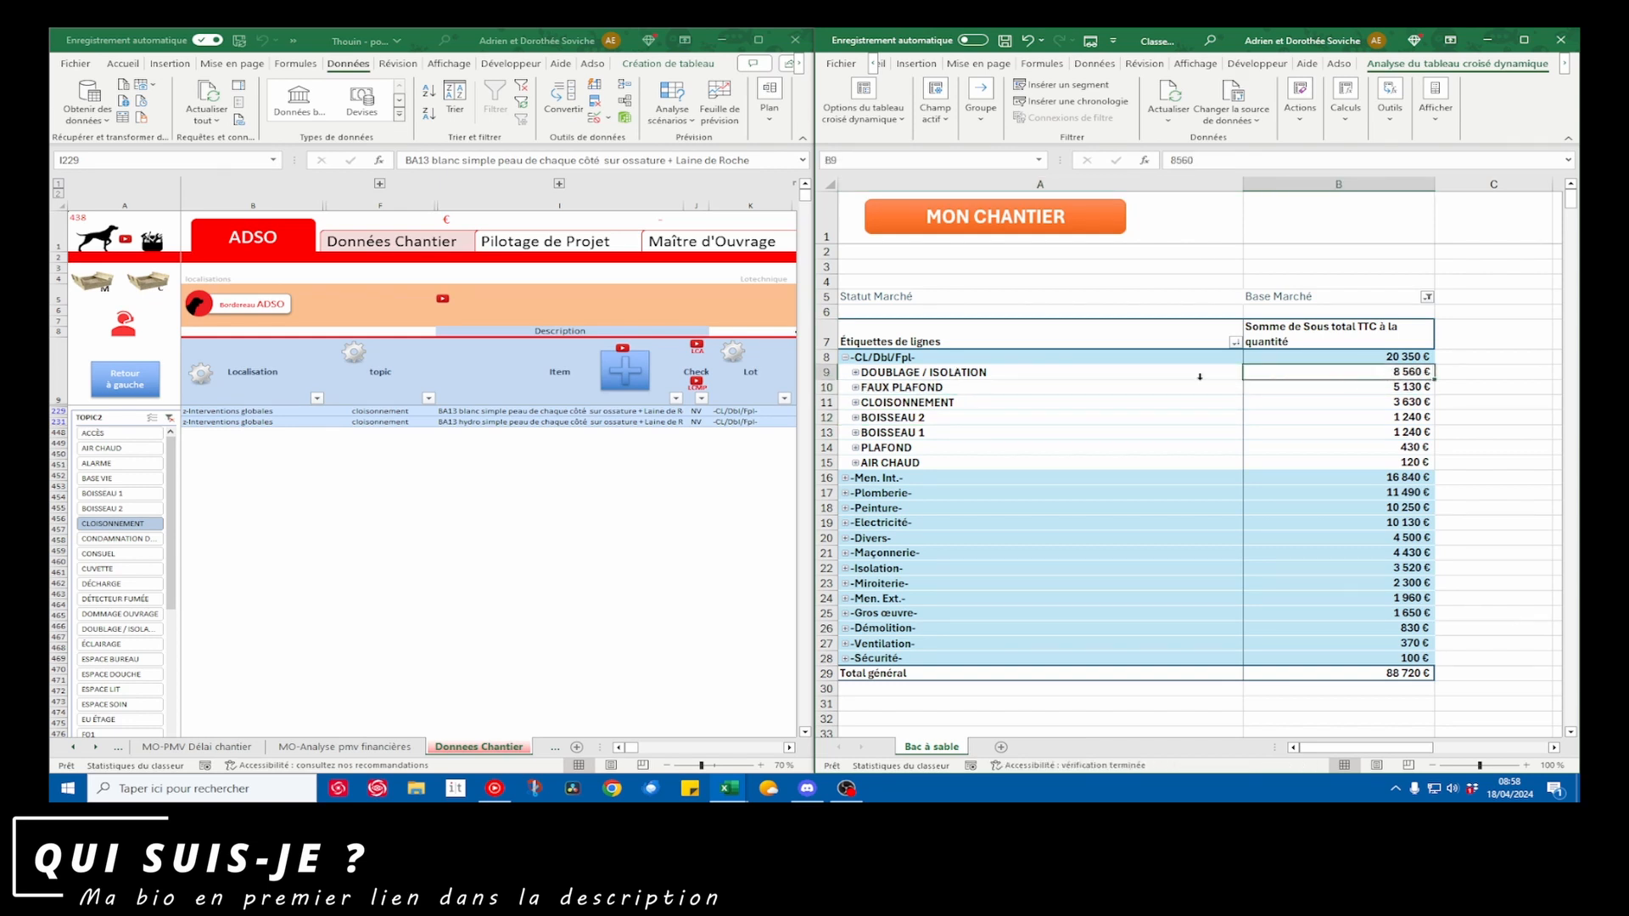
Widen the source workbook's window beside the pivot table so its quantity and unit-price columns fit, and select a source row
drag(812, 379, 1122, 379)
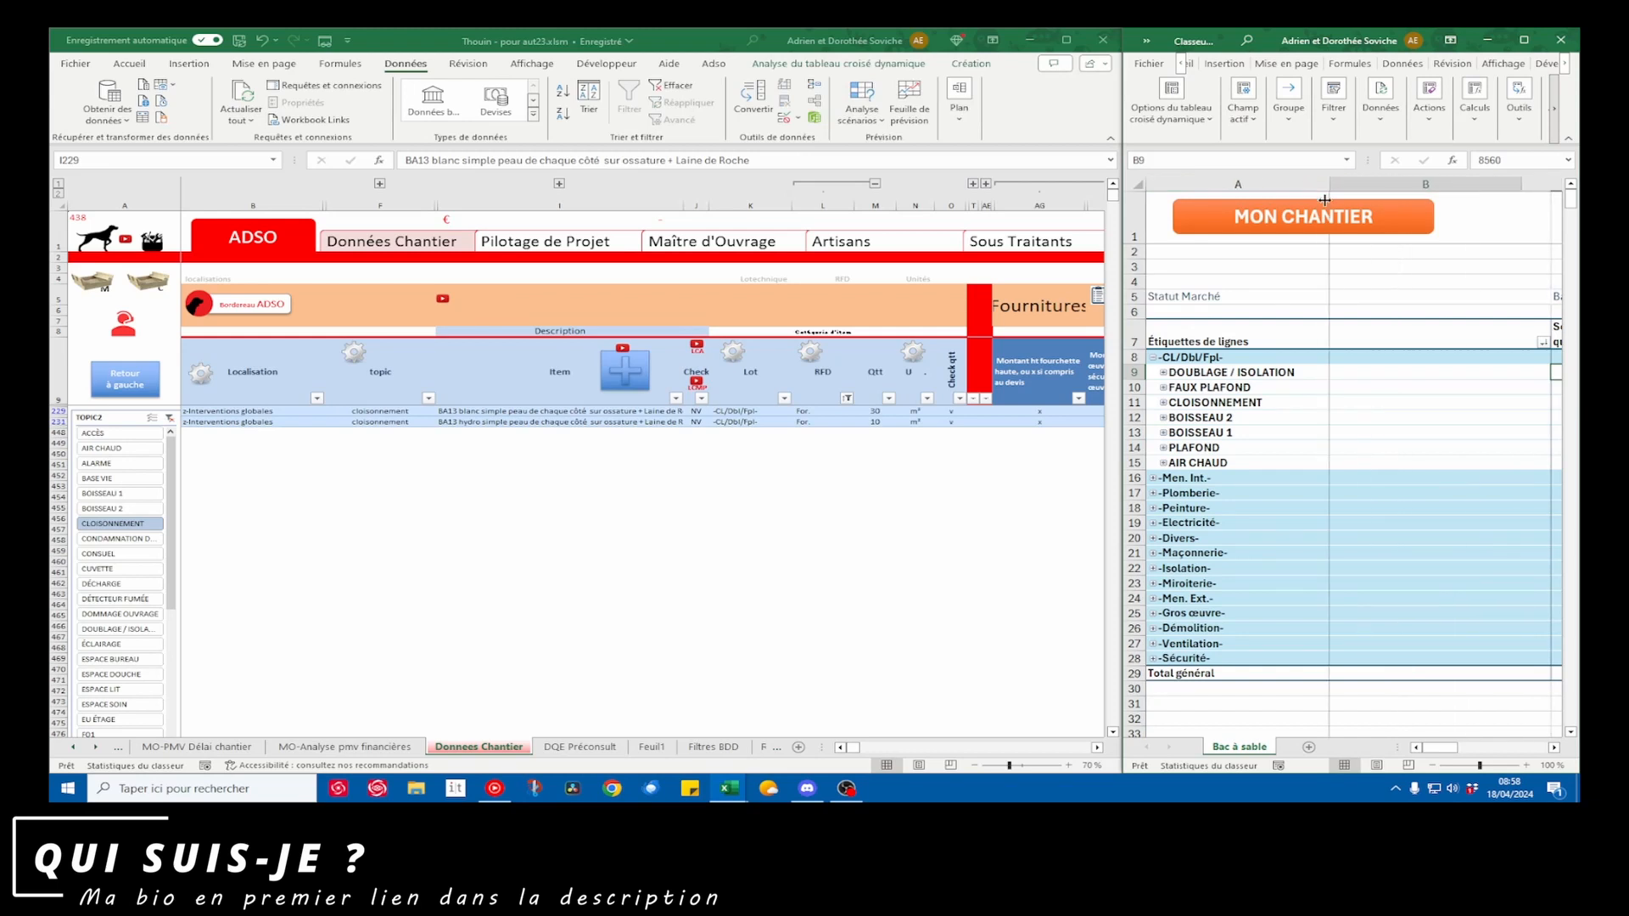
drag(1125, 386, 1173, 388)
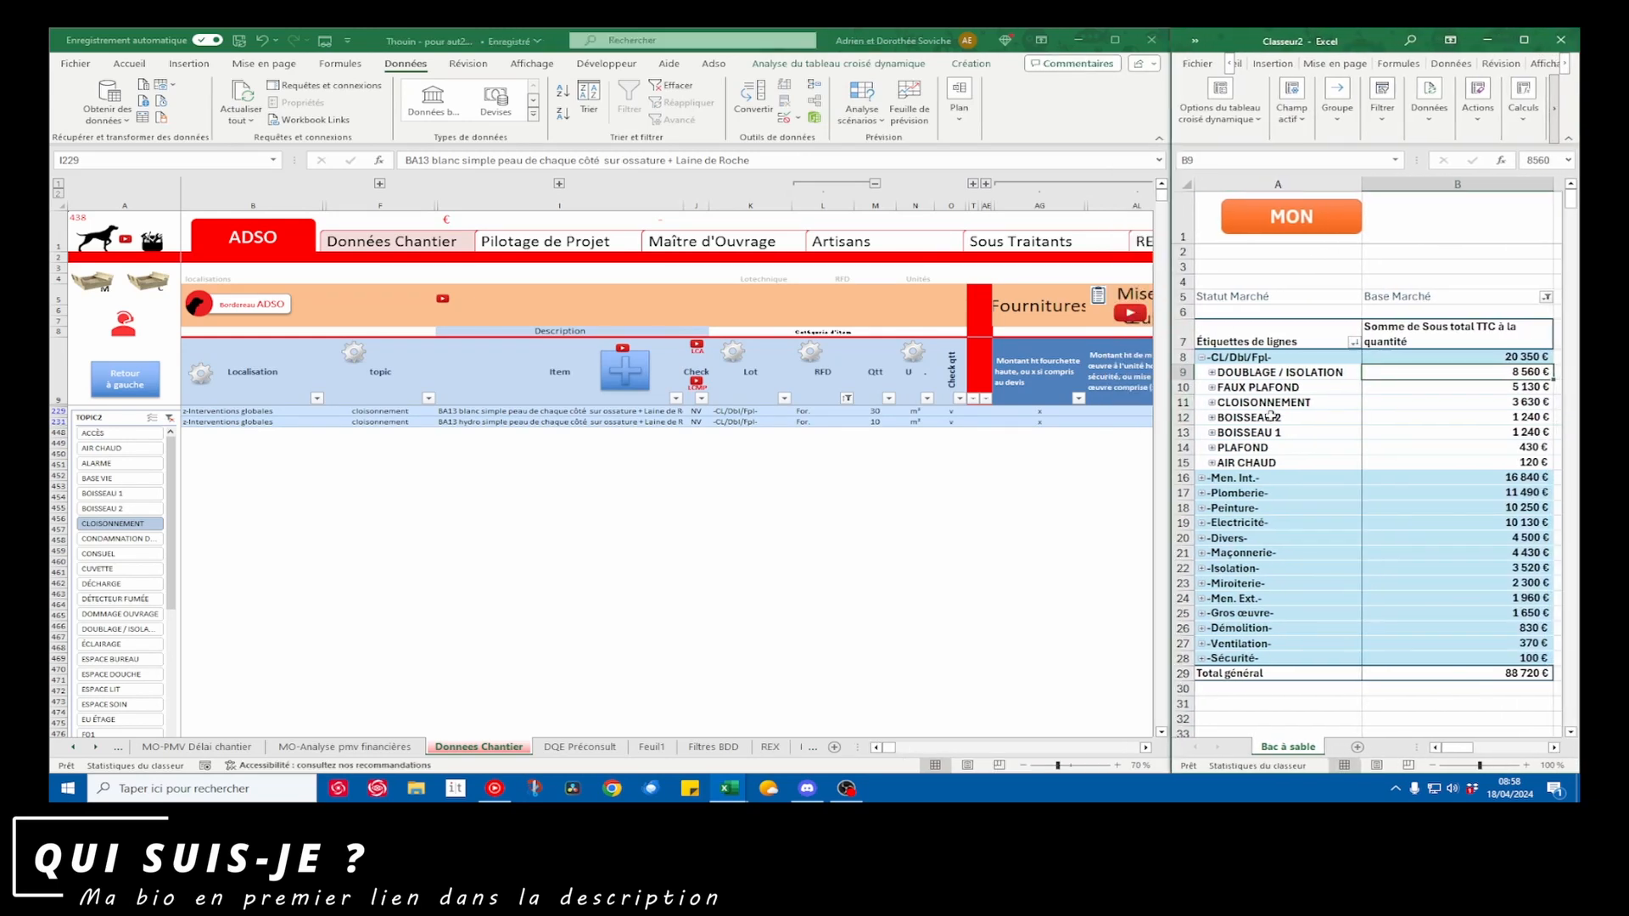
click(827, 422)
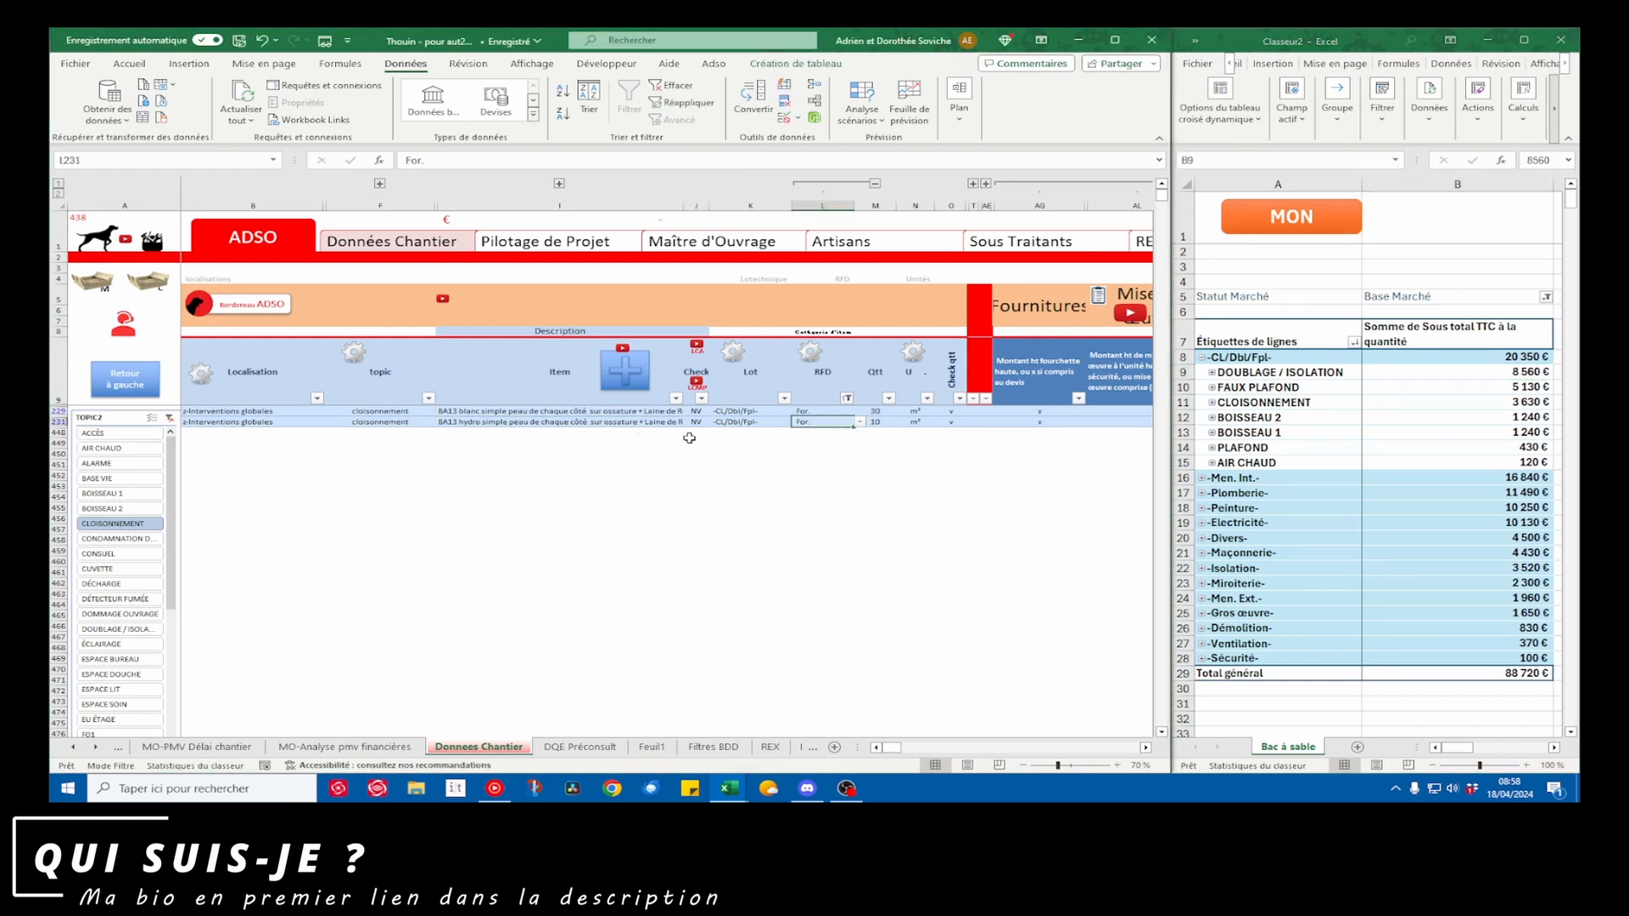
Use the database filter tool to filter TOPIC2 to DOUBLAGE / ISOLATION, and return to the Données Chantier sheet
click(126, 321)
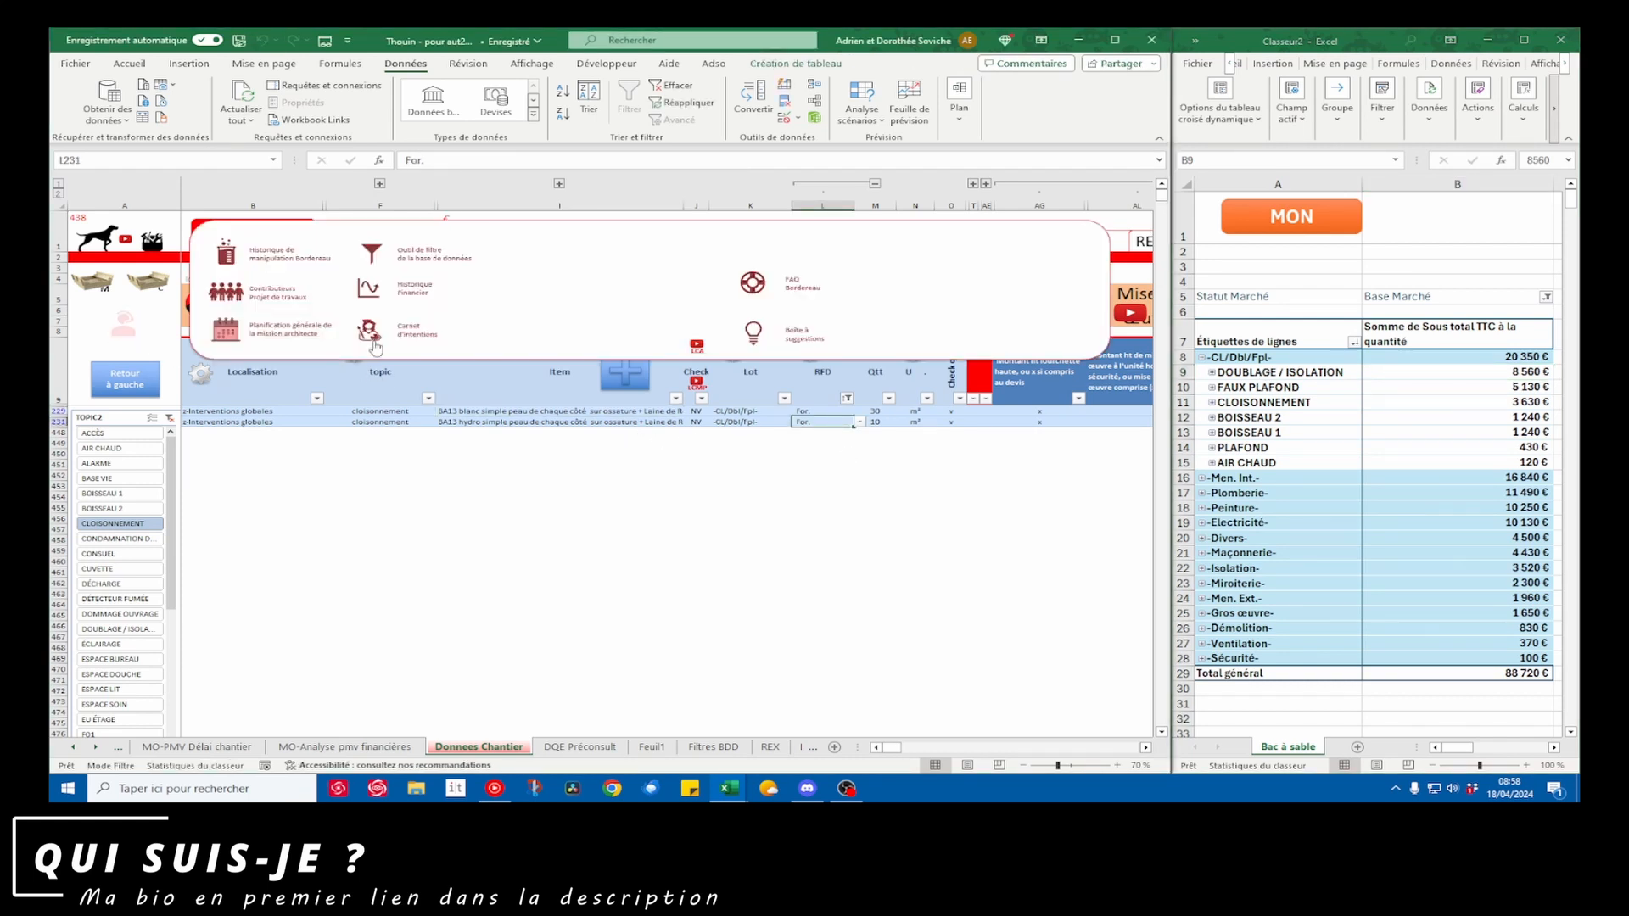
click(372, 254)
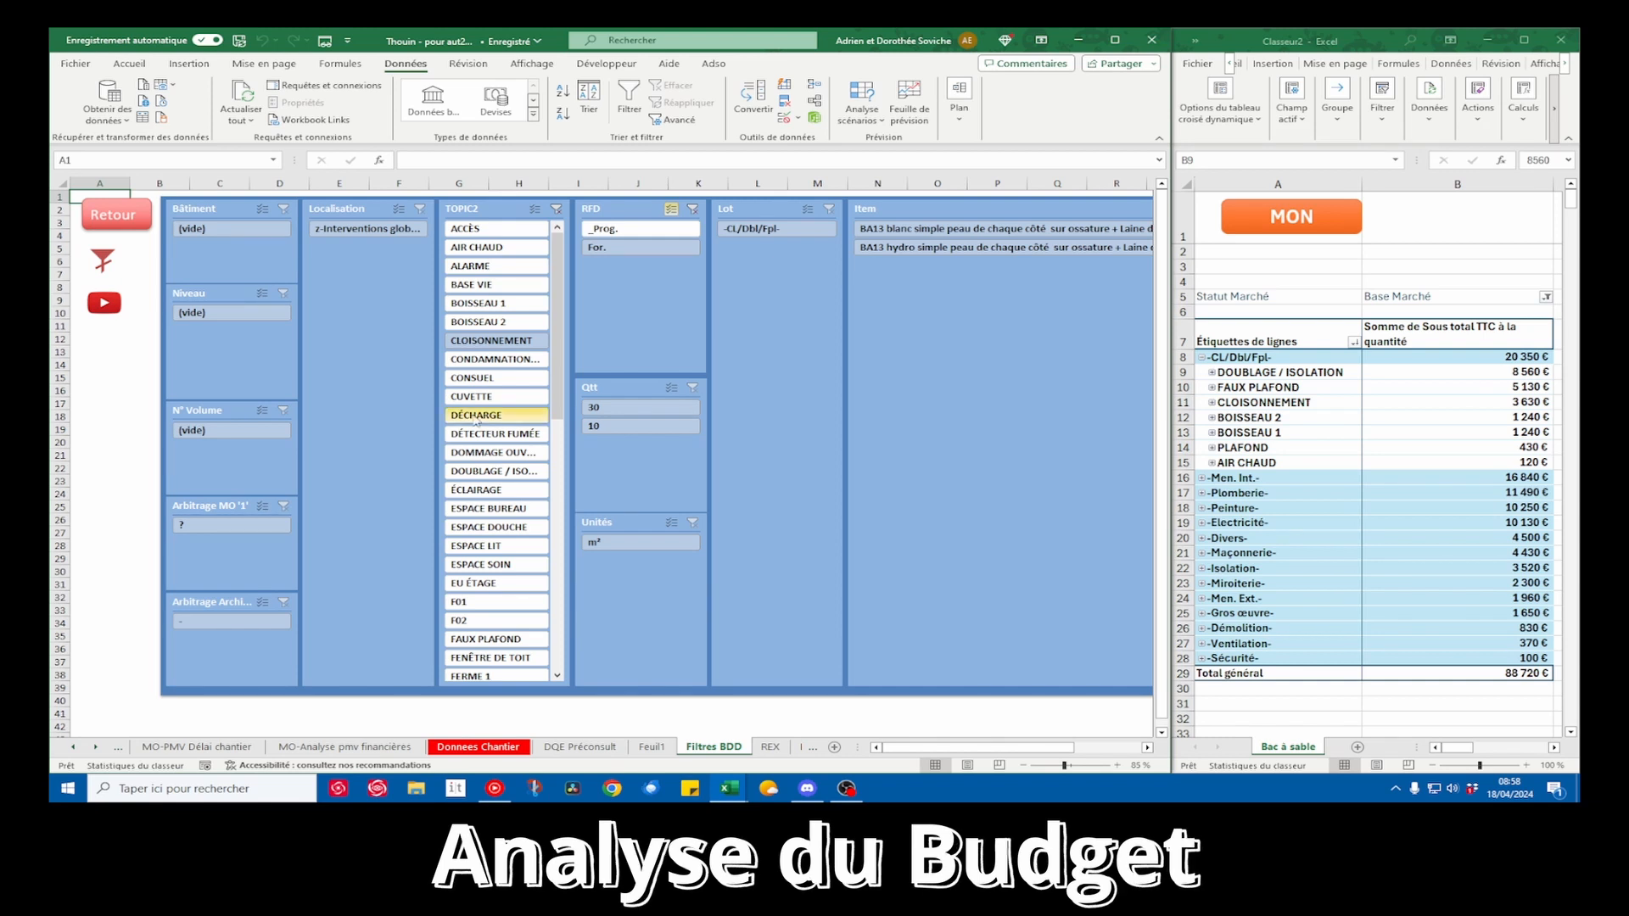
click(492, 471)
click(131, 223)
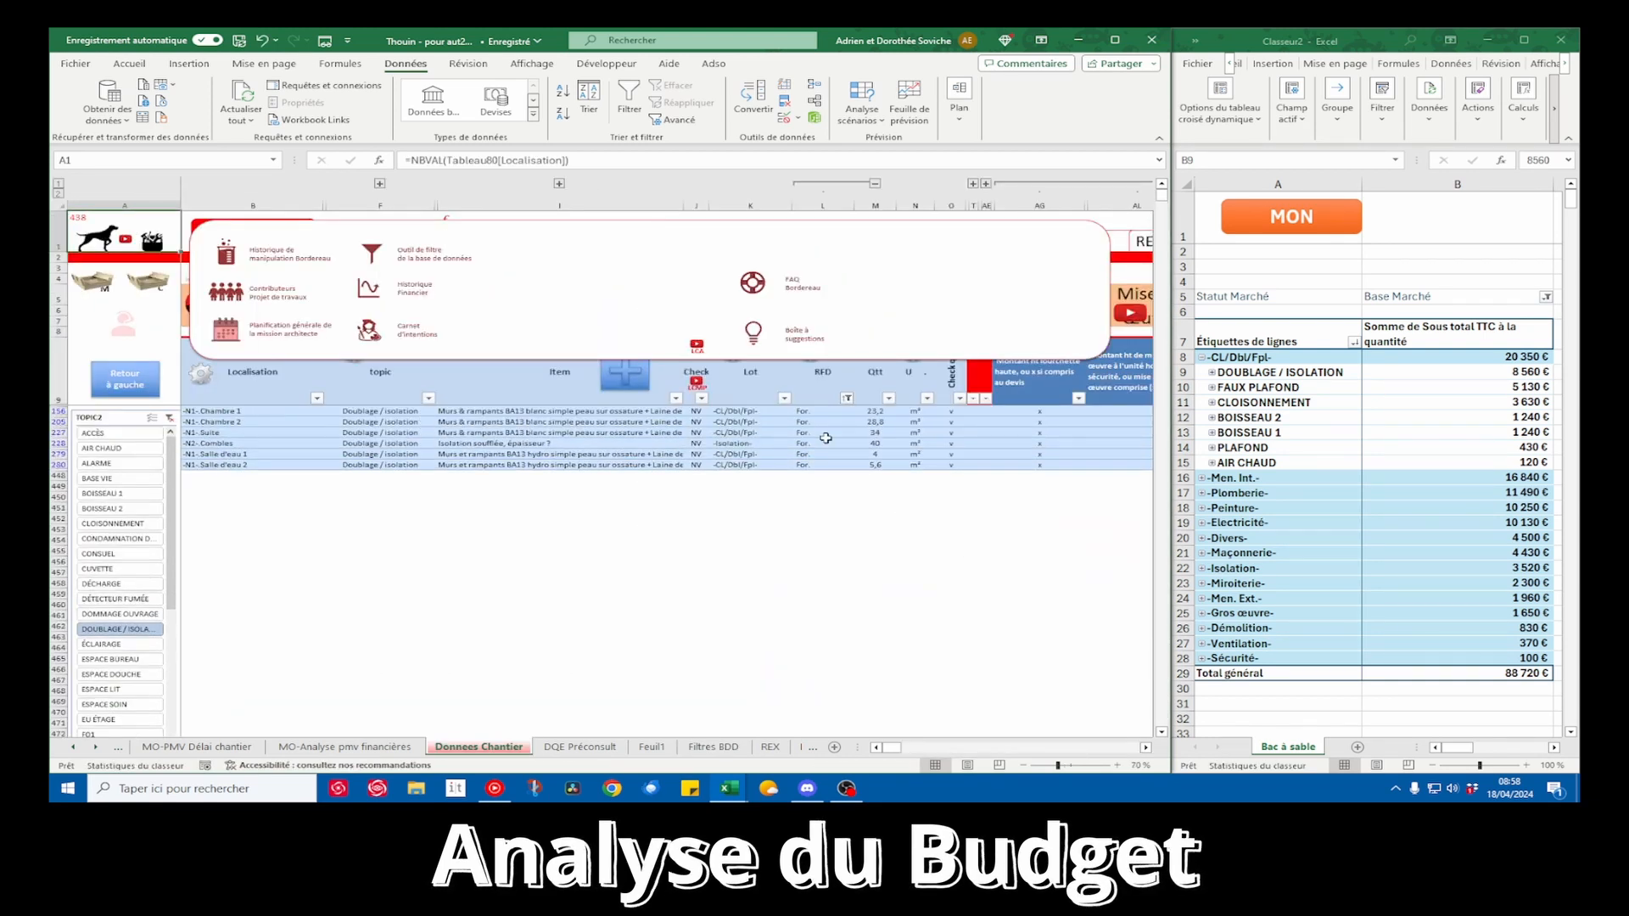
Examine the quantities and their formulas in the filtered Doublage / isolation rows
drag(877, 412, 879, 465)
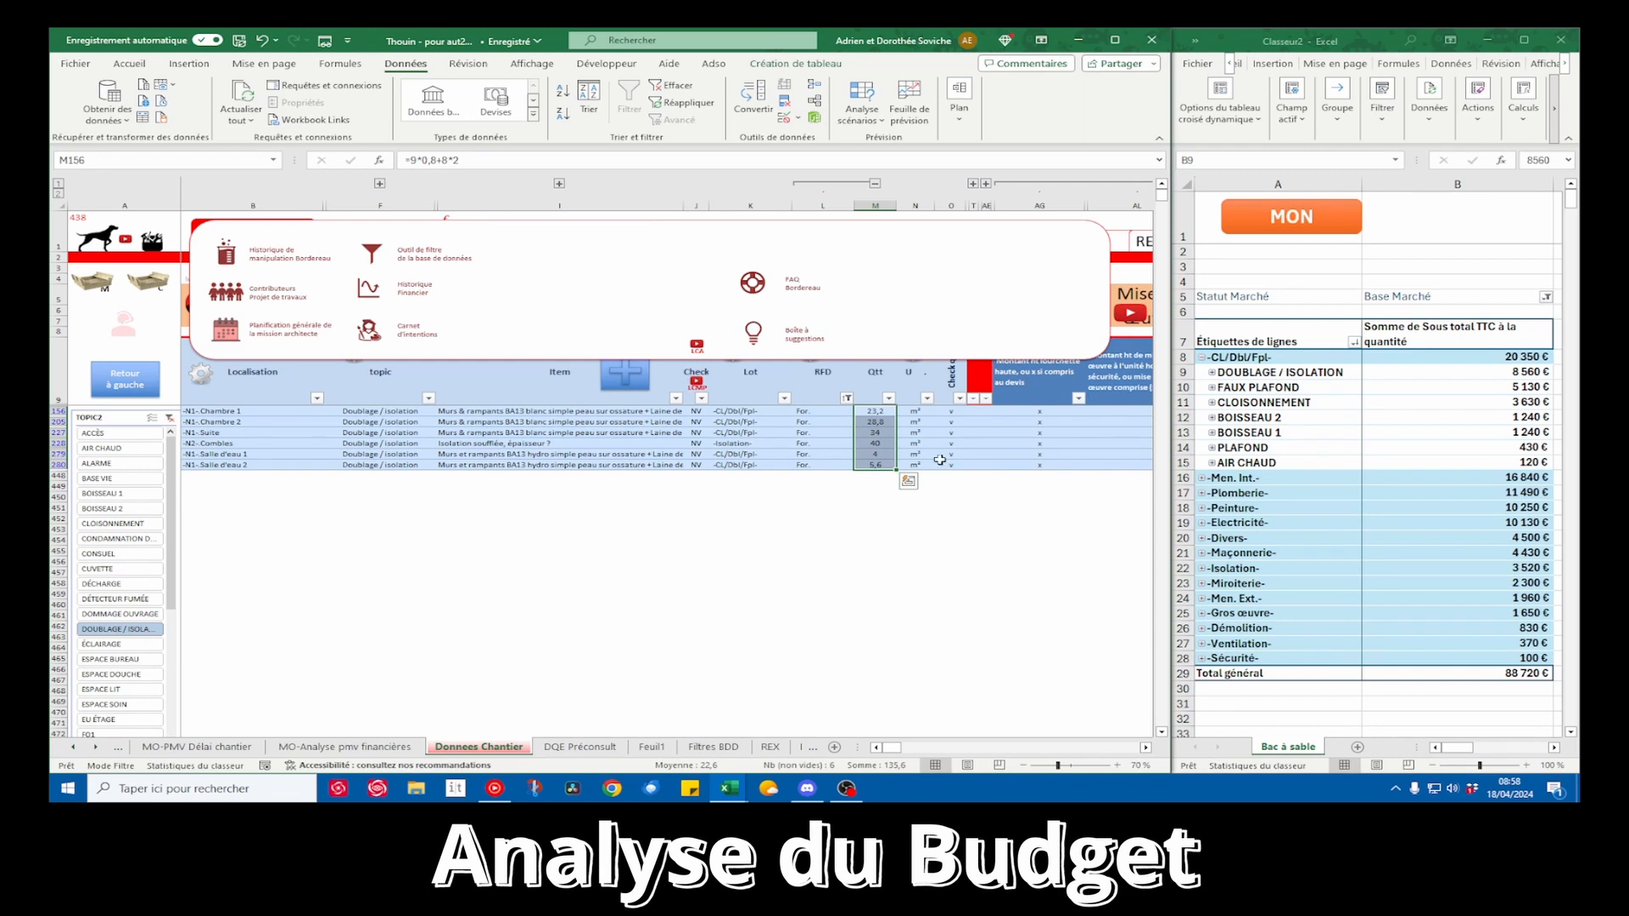
click(888, 413)
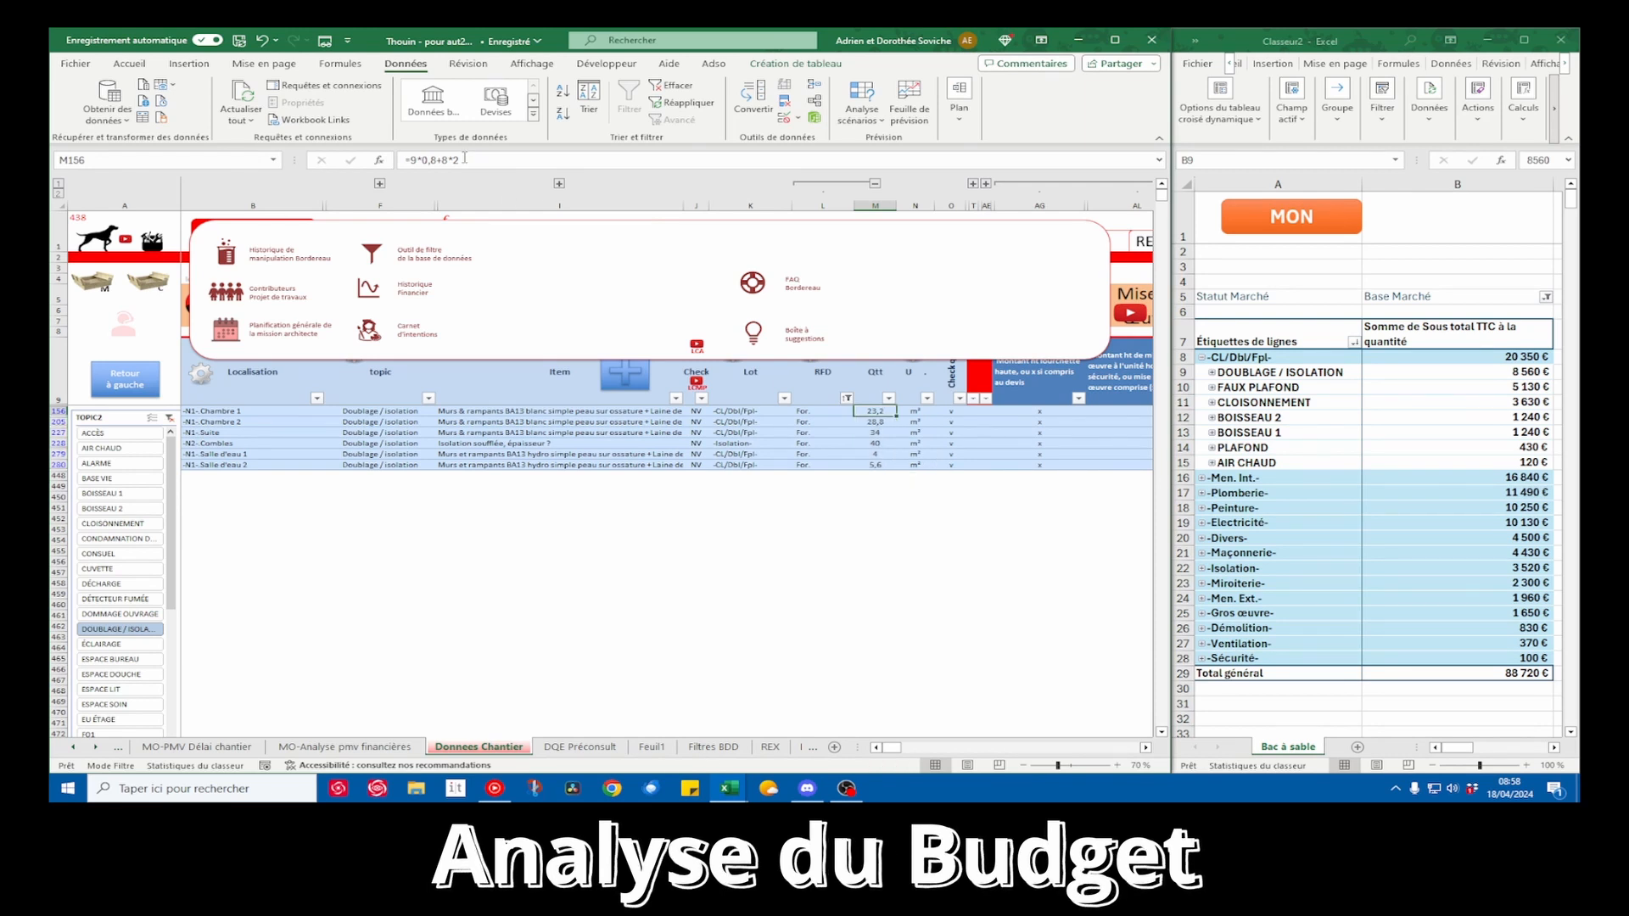
click(881, 418)
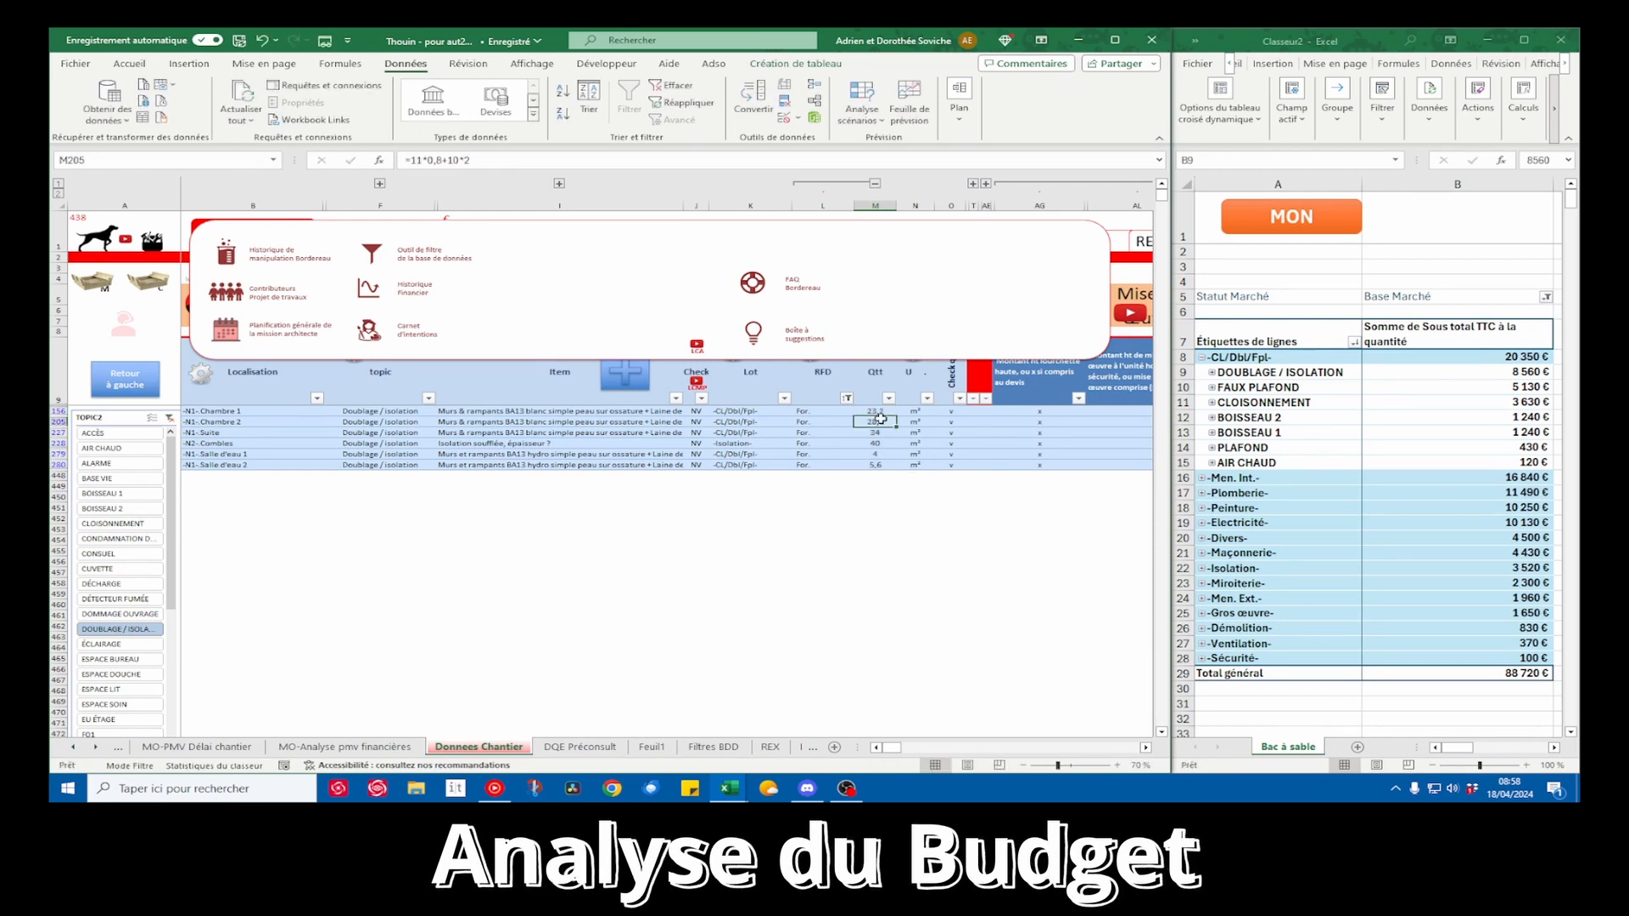
drag(883, 422, 883, 477)
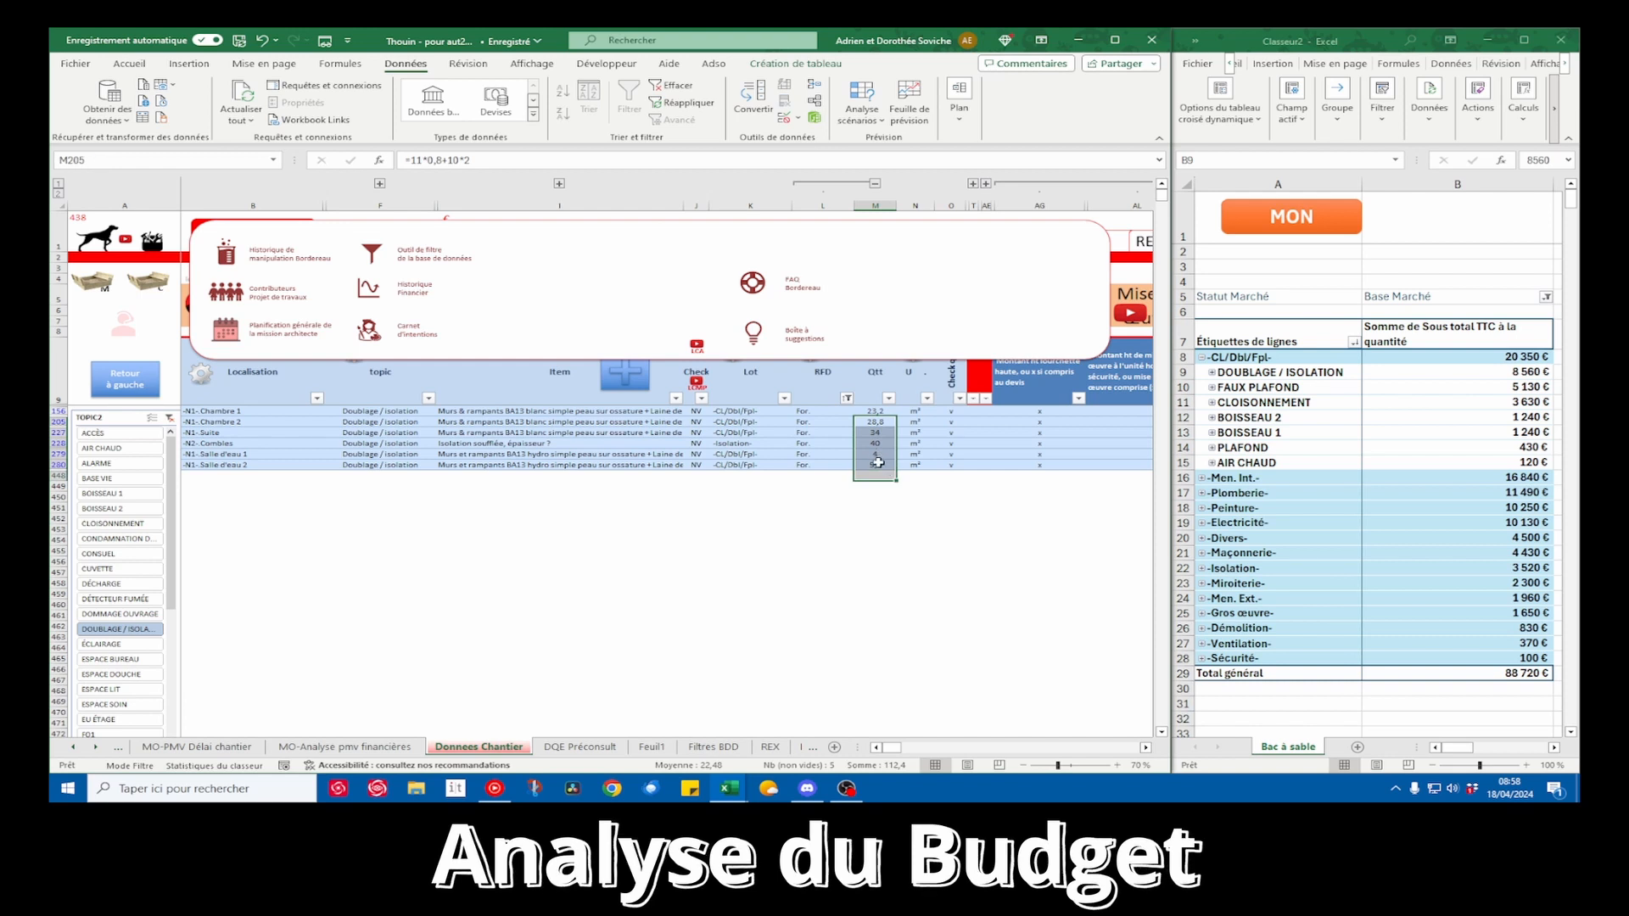
click(879, 464)
drag(877, 412, 878, 454)
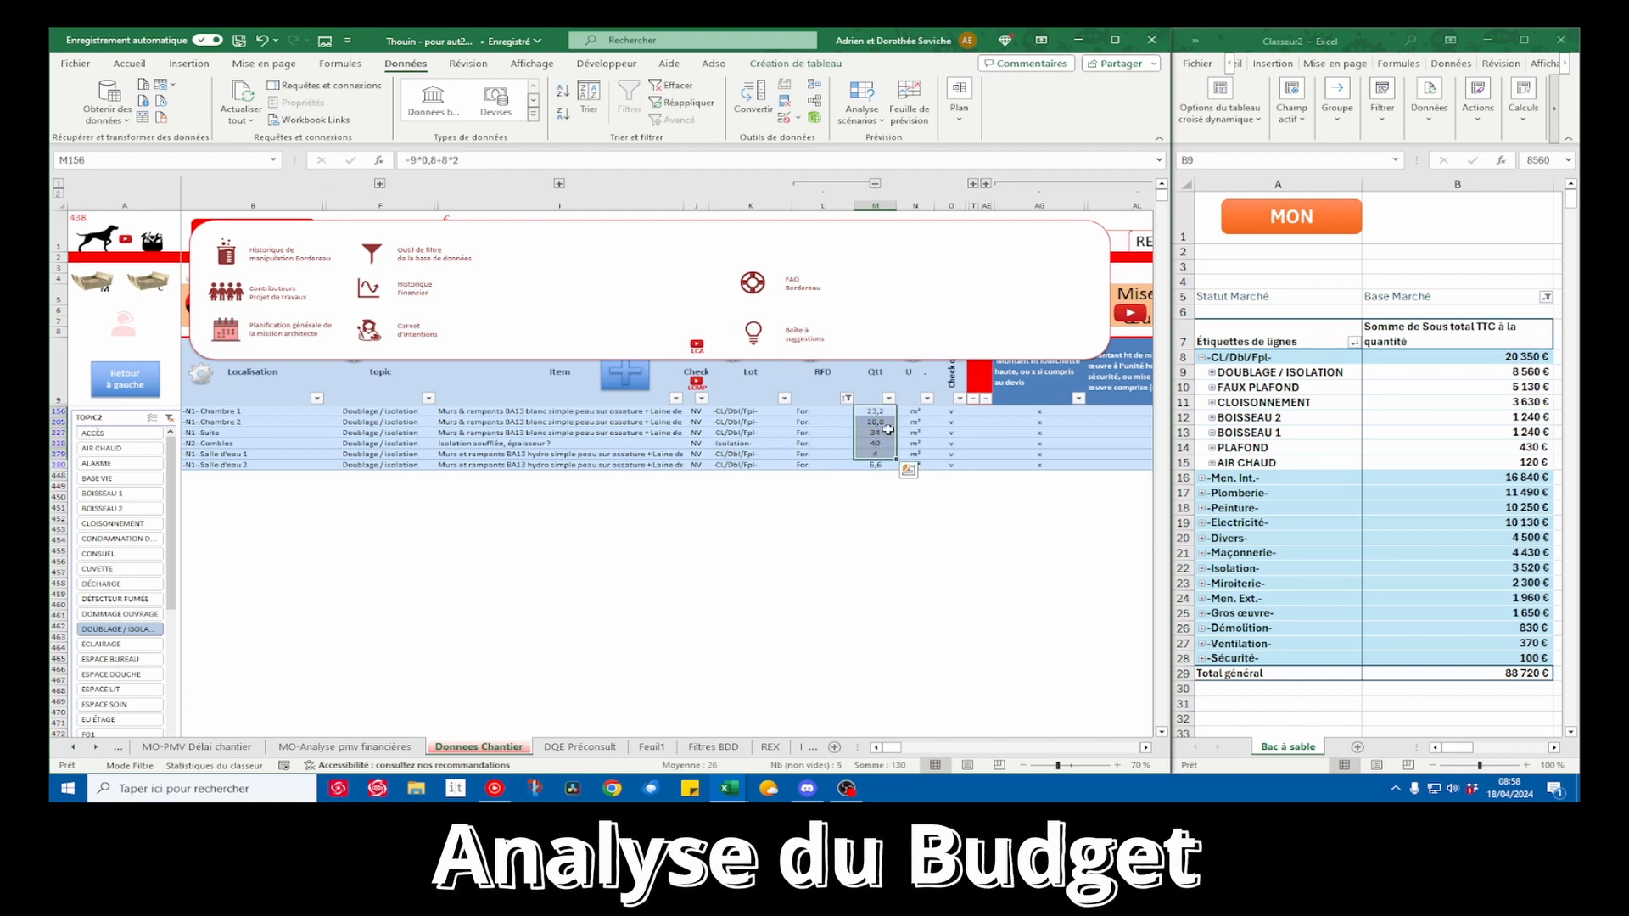
drag(886, 434, 514, 444)
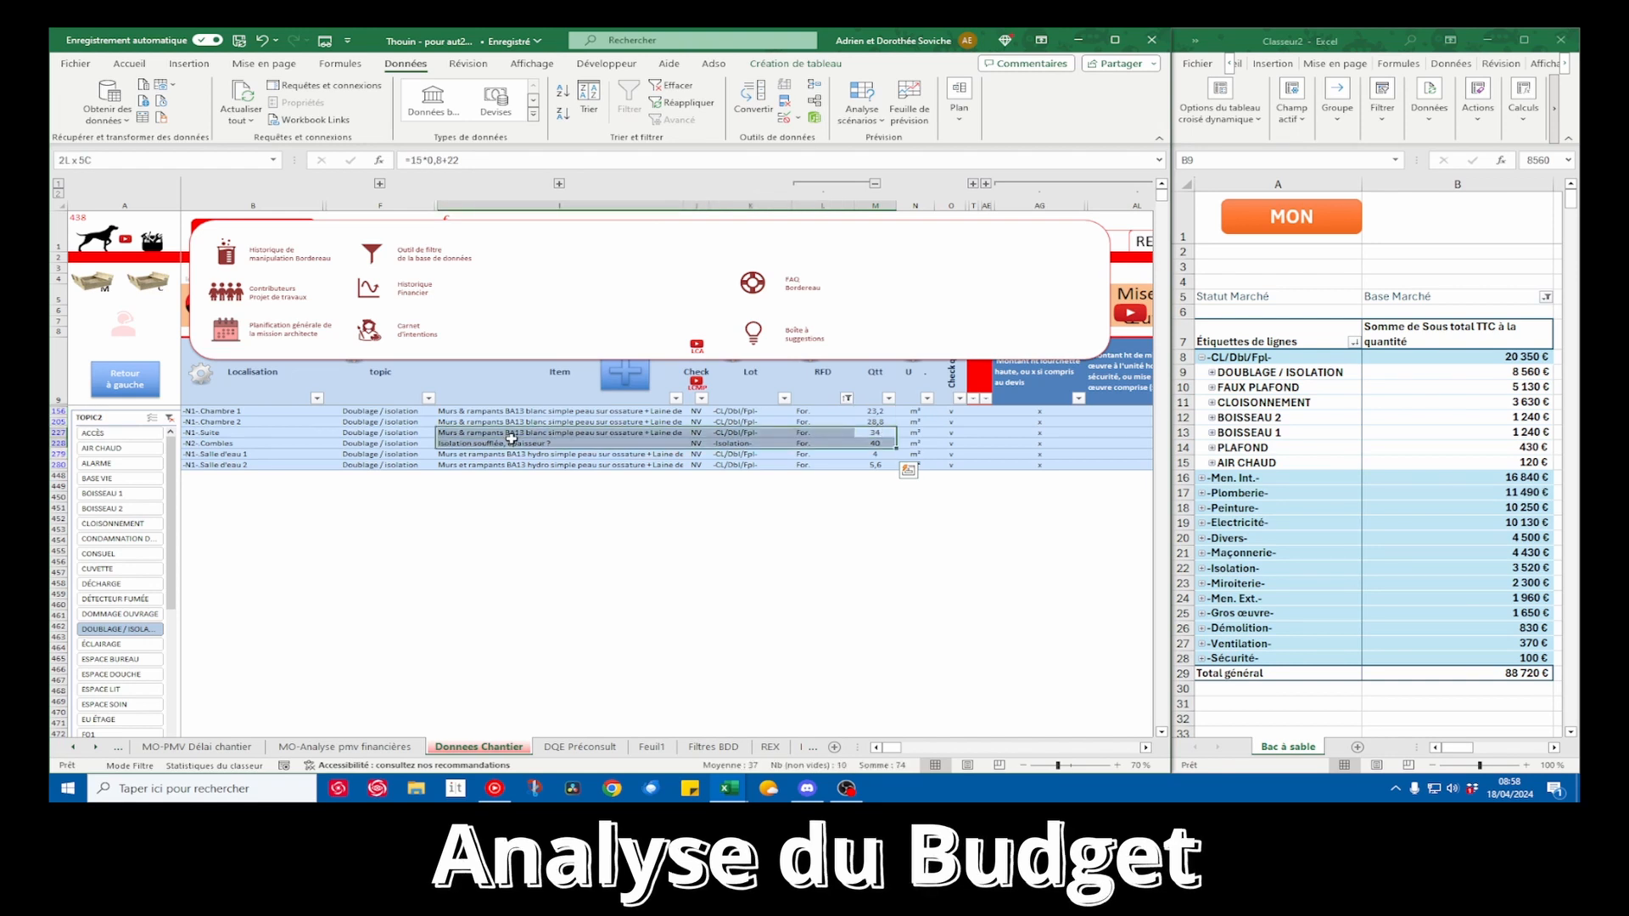
Set the unit installation price of the Isolation soufflée item to 25 €
click(877, 441)
scroll(878, 440, right, 5)
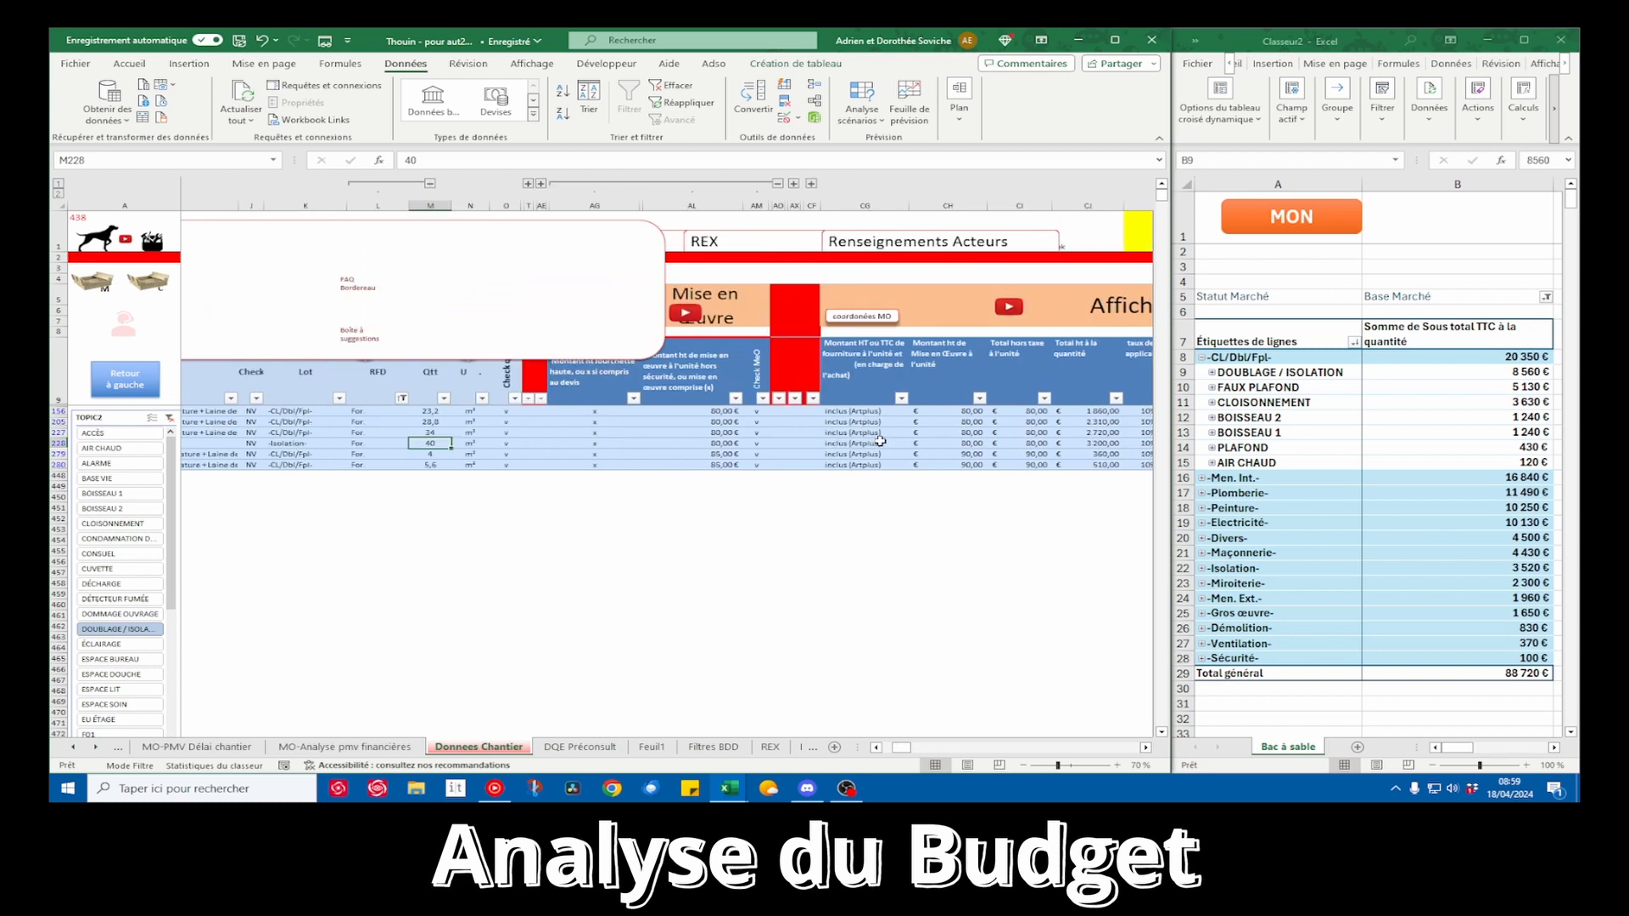
scroll(880, 441, right, 3)
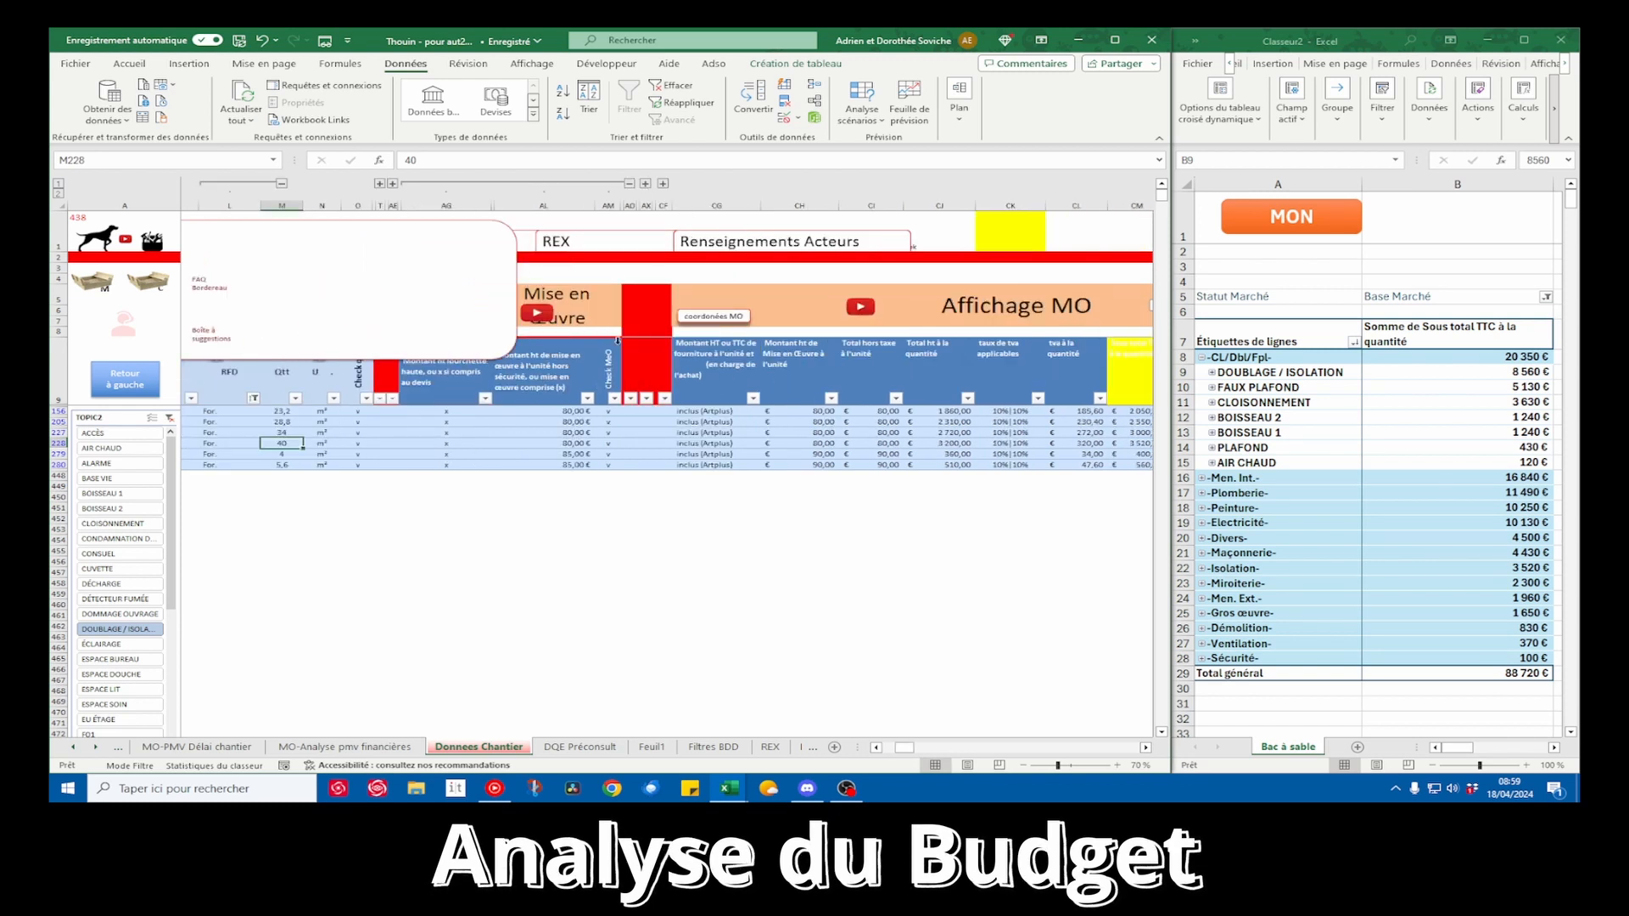
scroll(621, 413, left, 5)
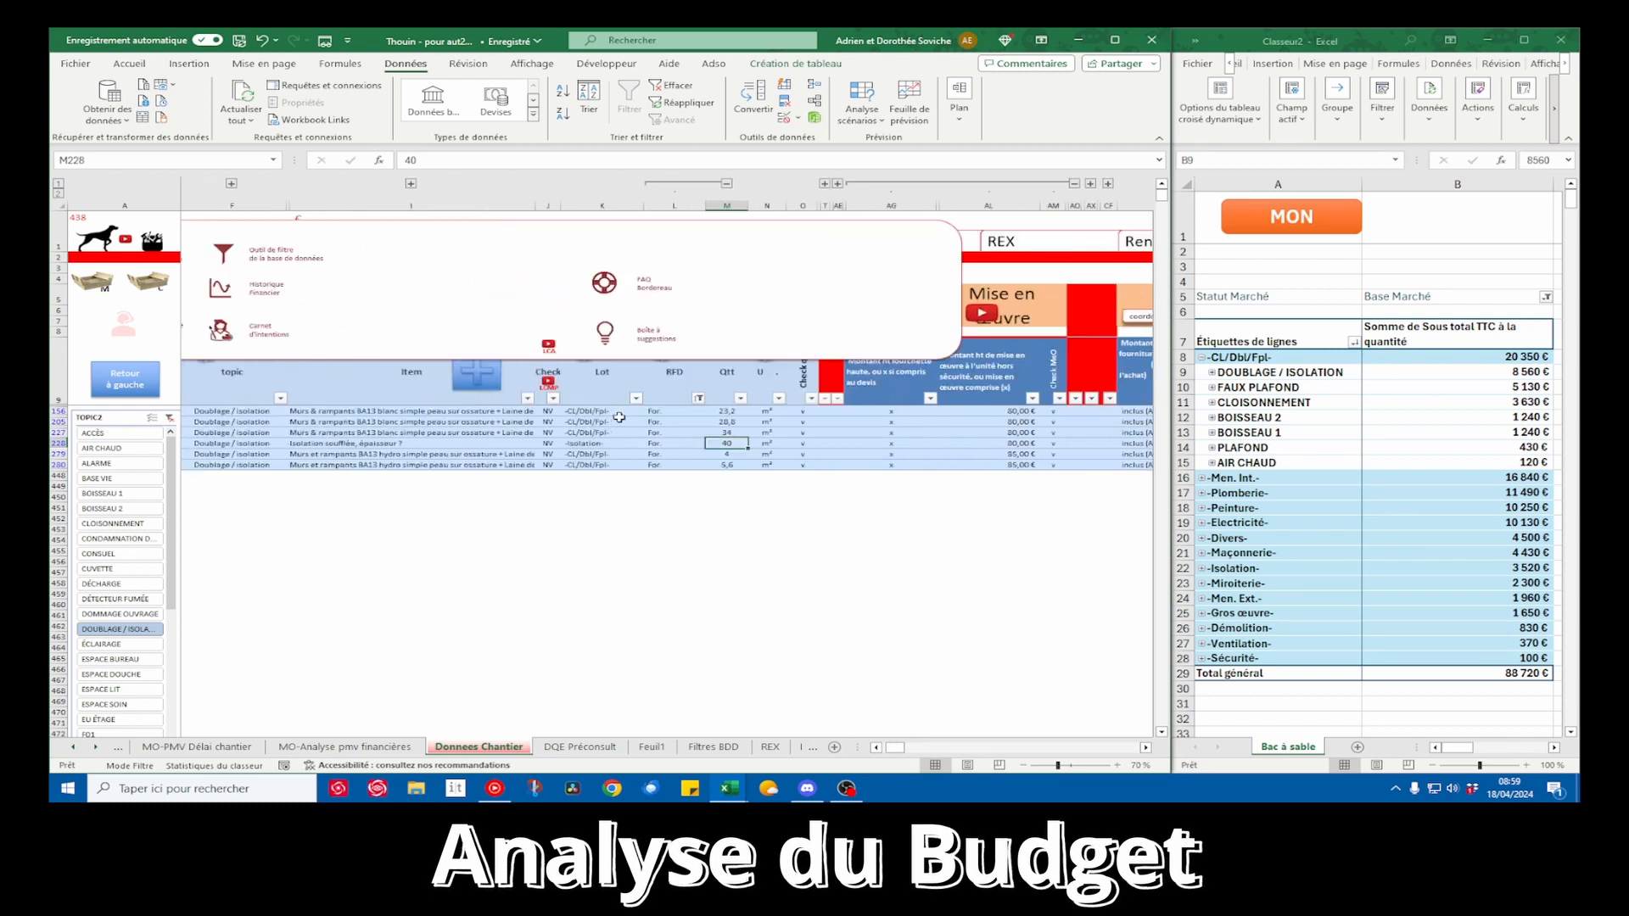
click(1027, 445)
text(25)
key(Return)
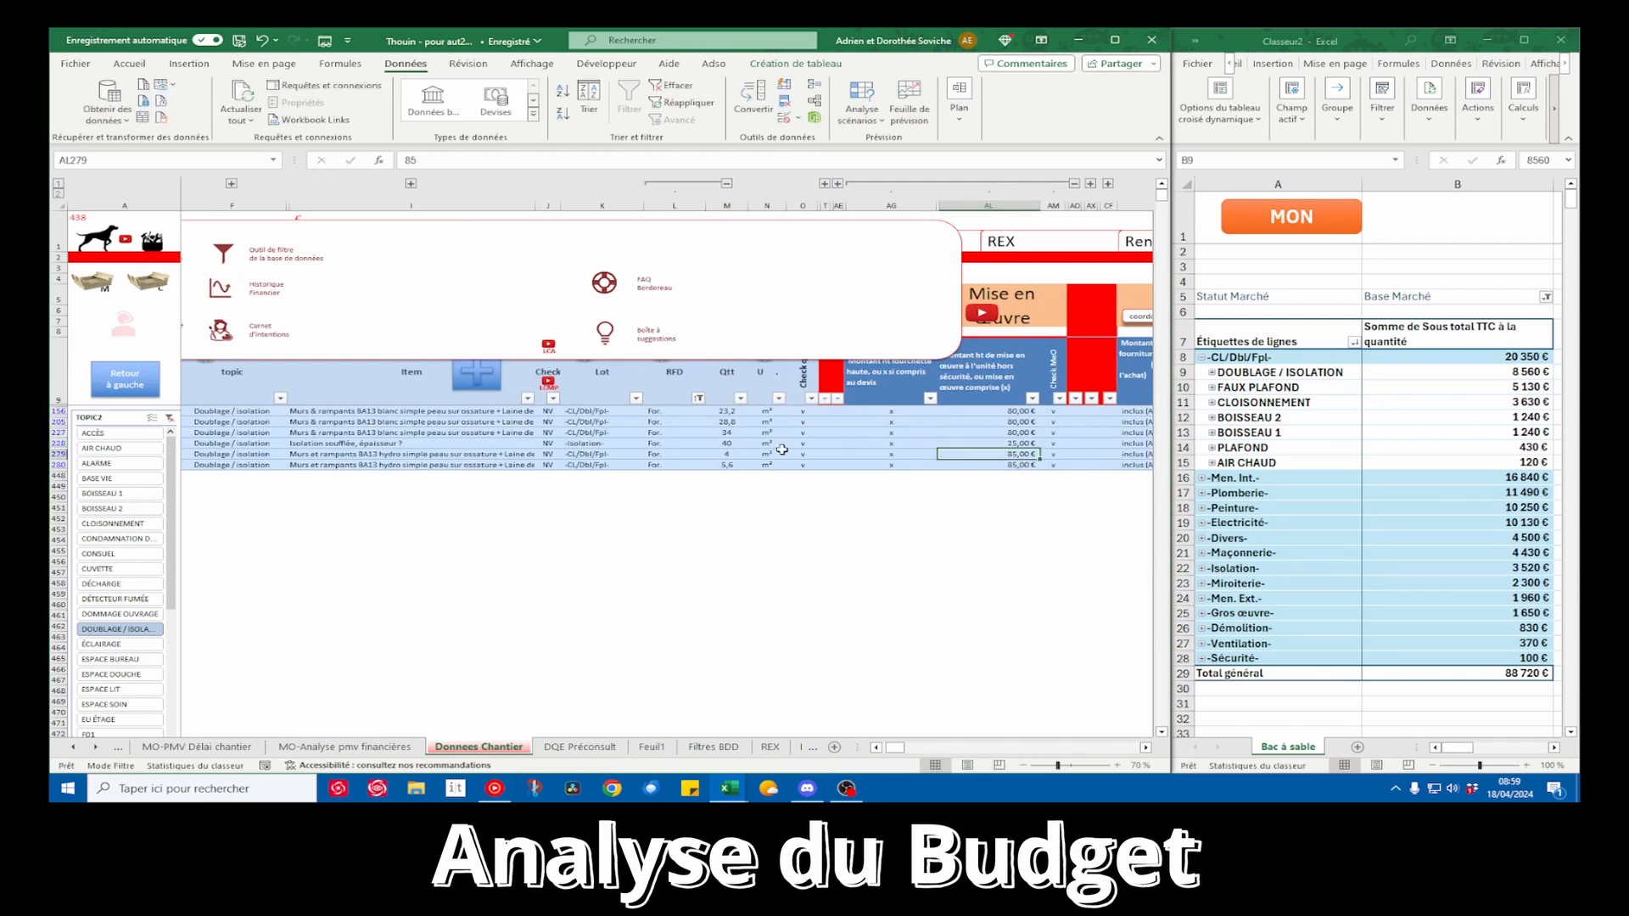
Review the items, quantities and unit installation prices across the filtered rows, including the two BA13 hydro rows
drag(238, 454, 1018, 465)
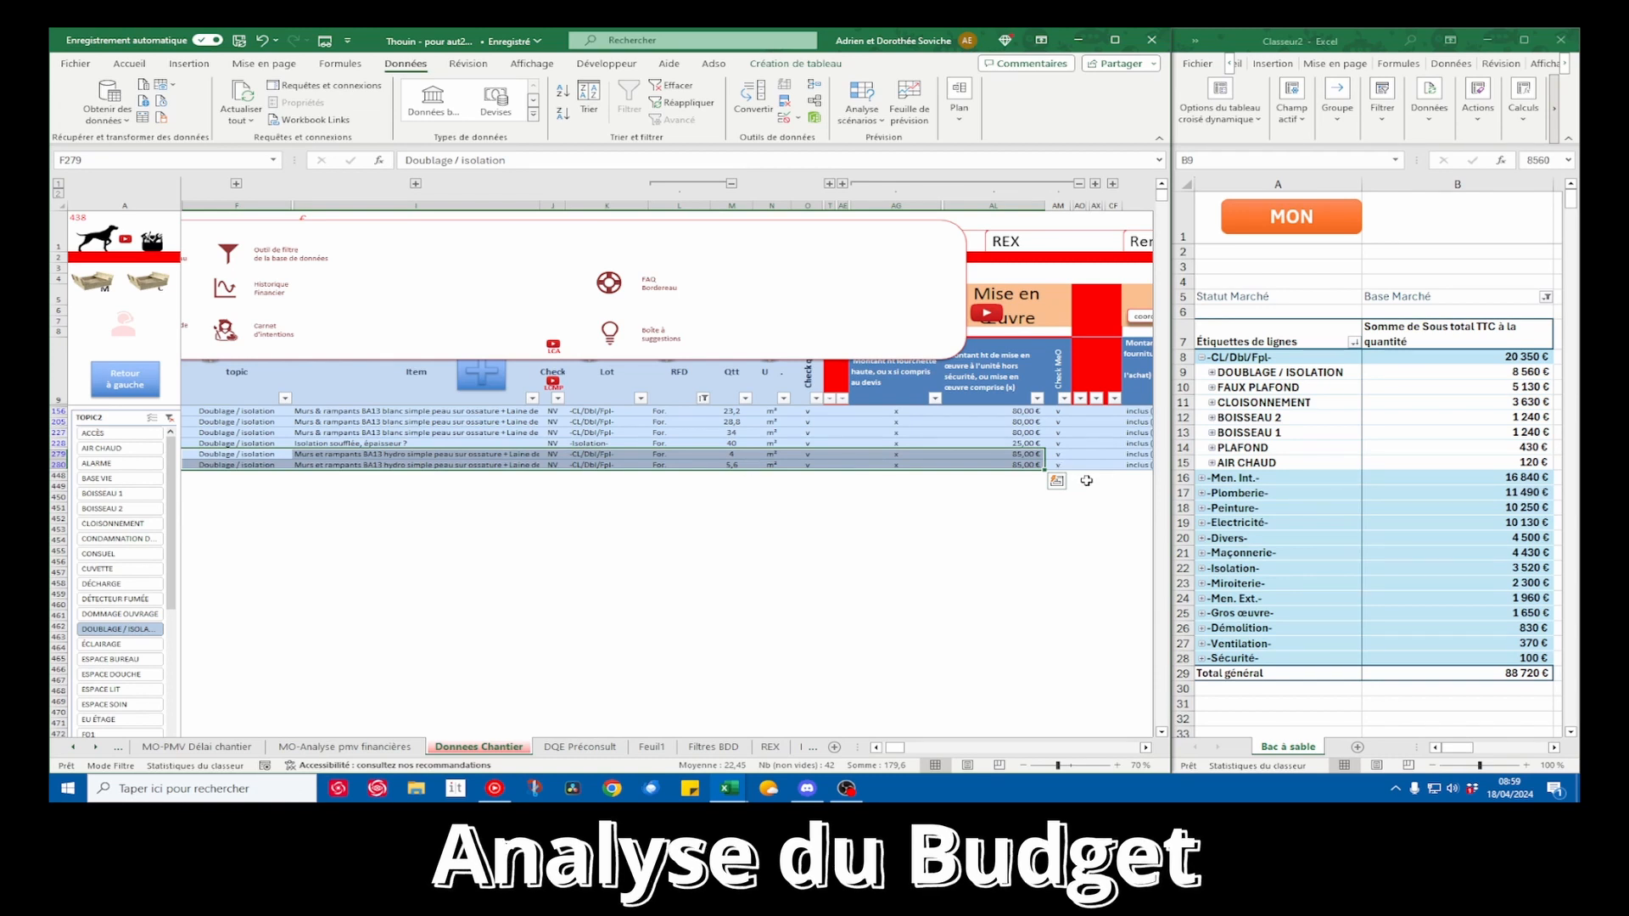
drag(1021, 456, 1024, 464)
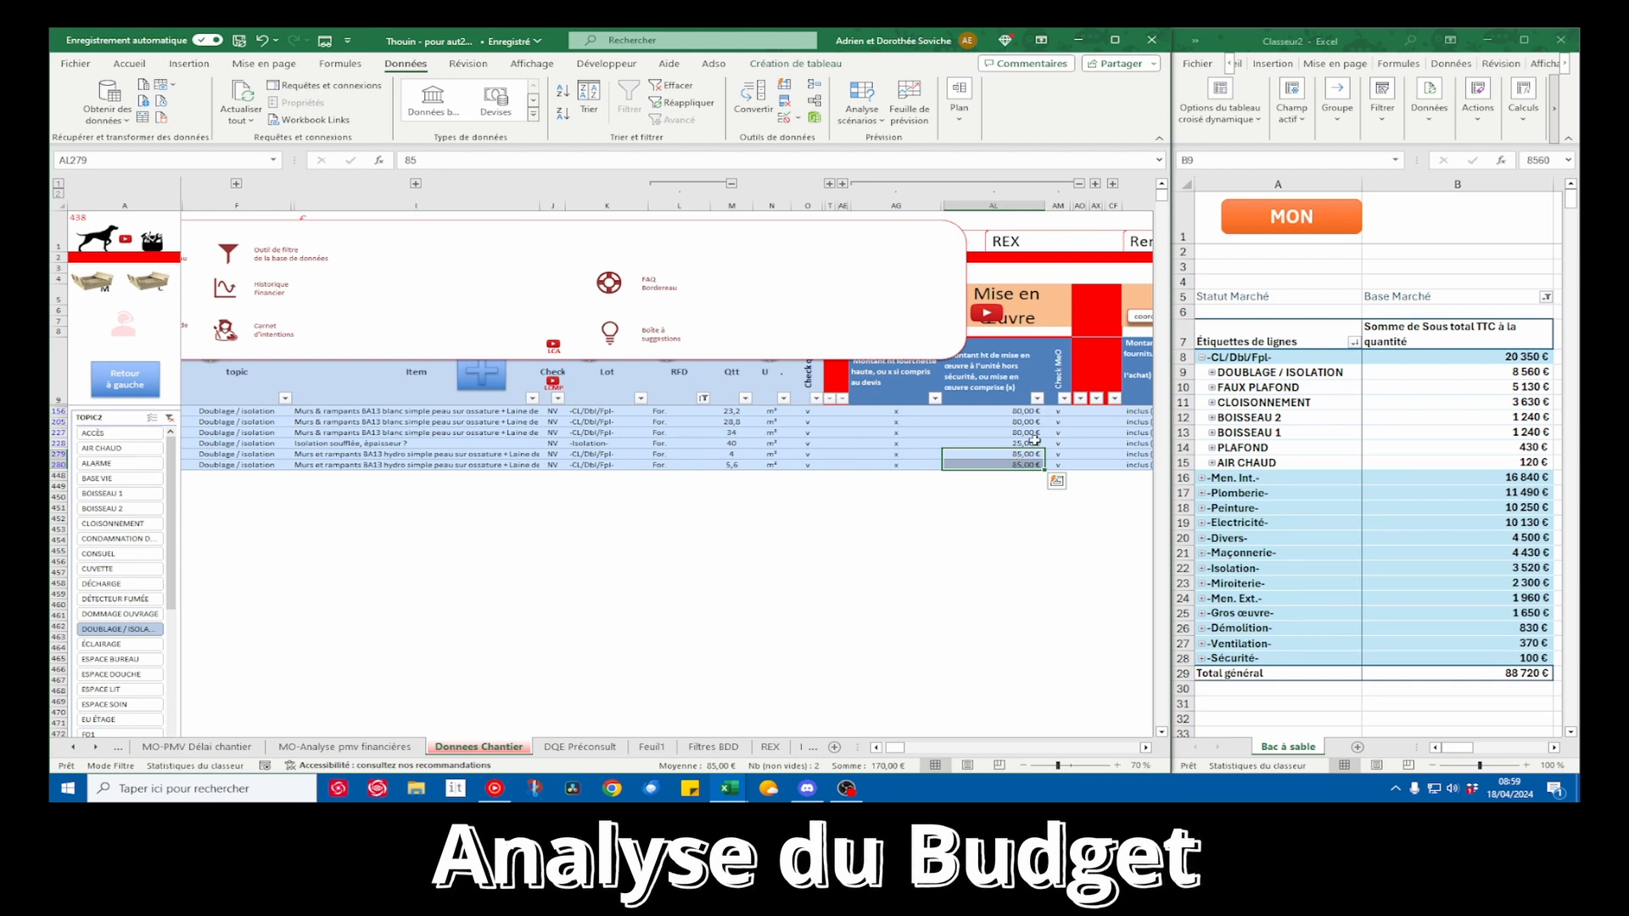
drag(1024, 412, 473, 465)
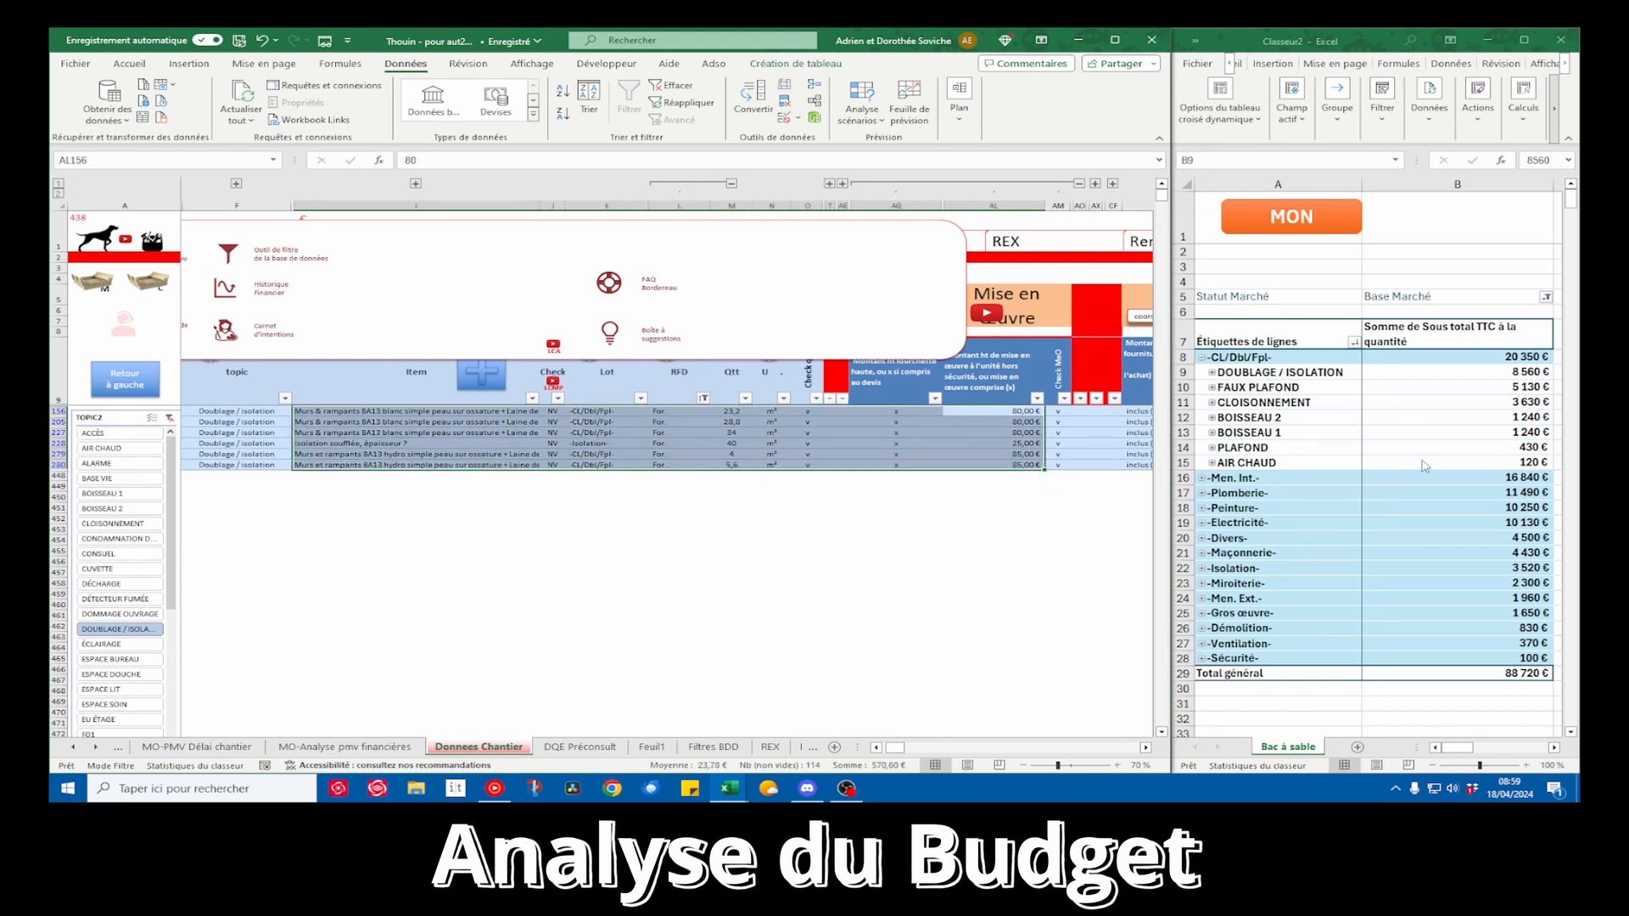
right_click(901, 448)
click(864, 448)
click(863, 448)
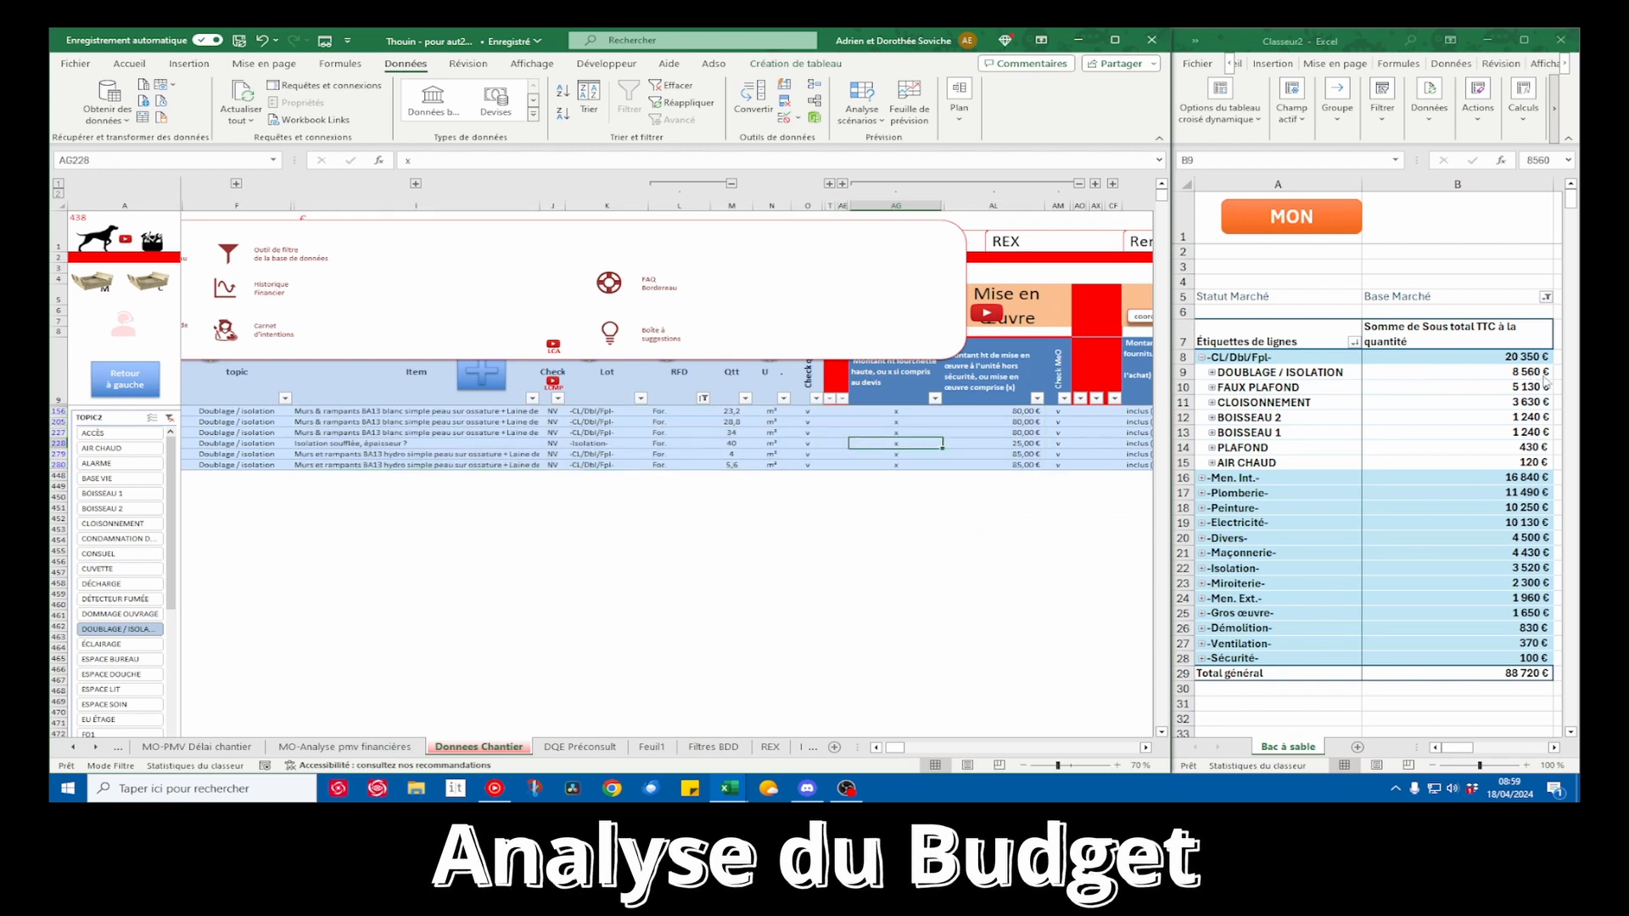
Refresh the MON CHANTIER pivot table with the edited insulation price
right_click(861, 431)
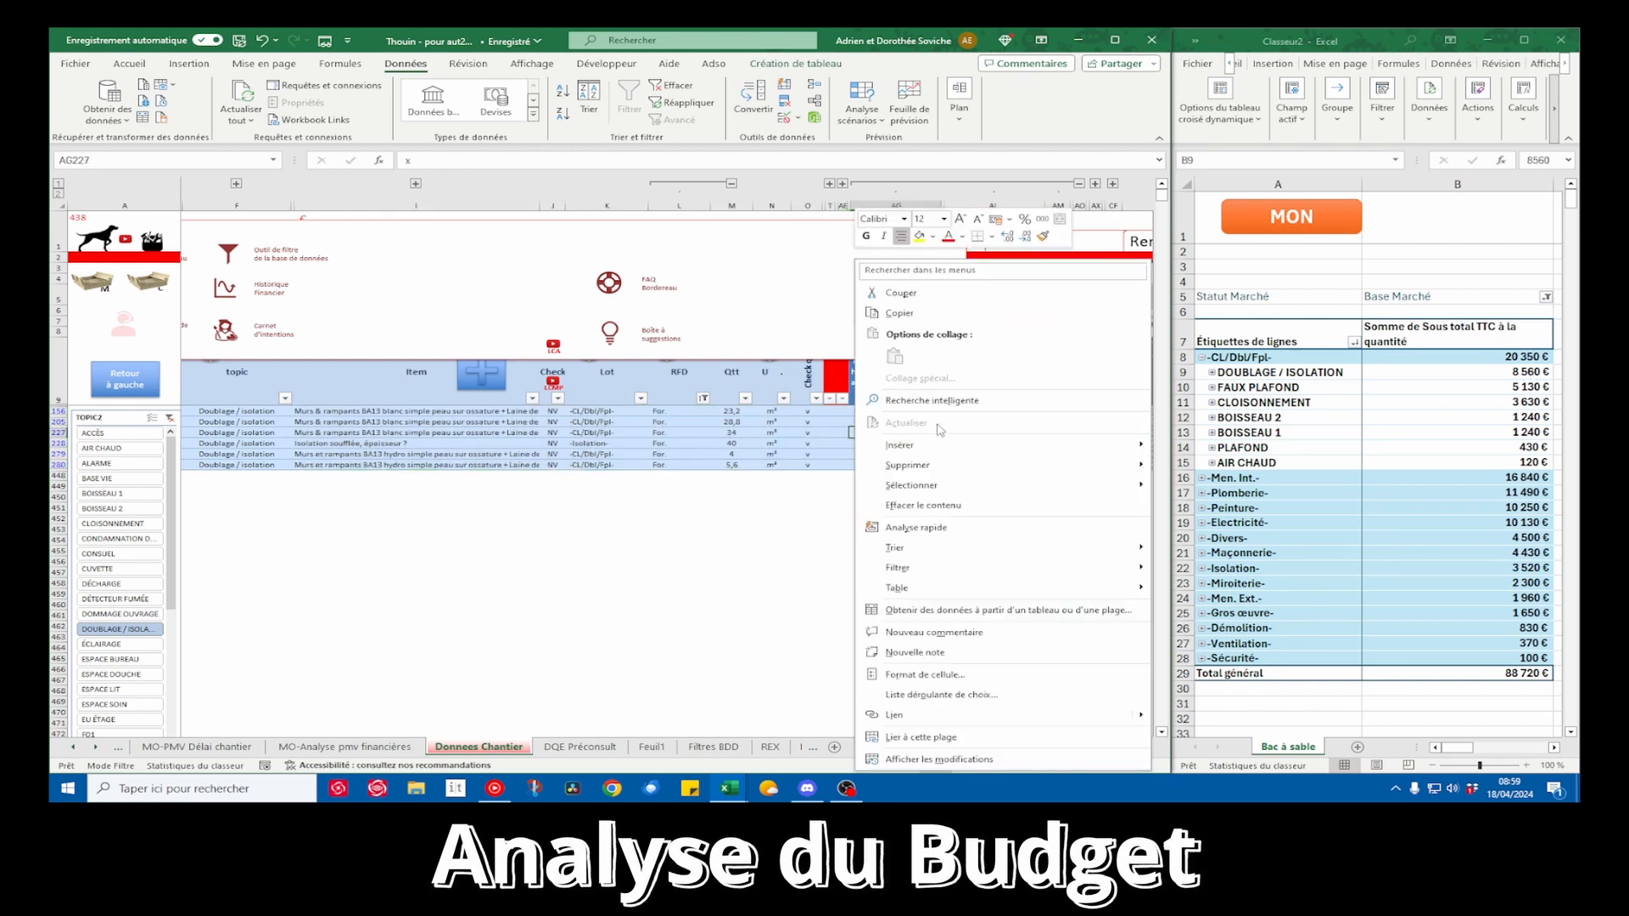
key(Escape)
right_click(1273, 434)
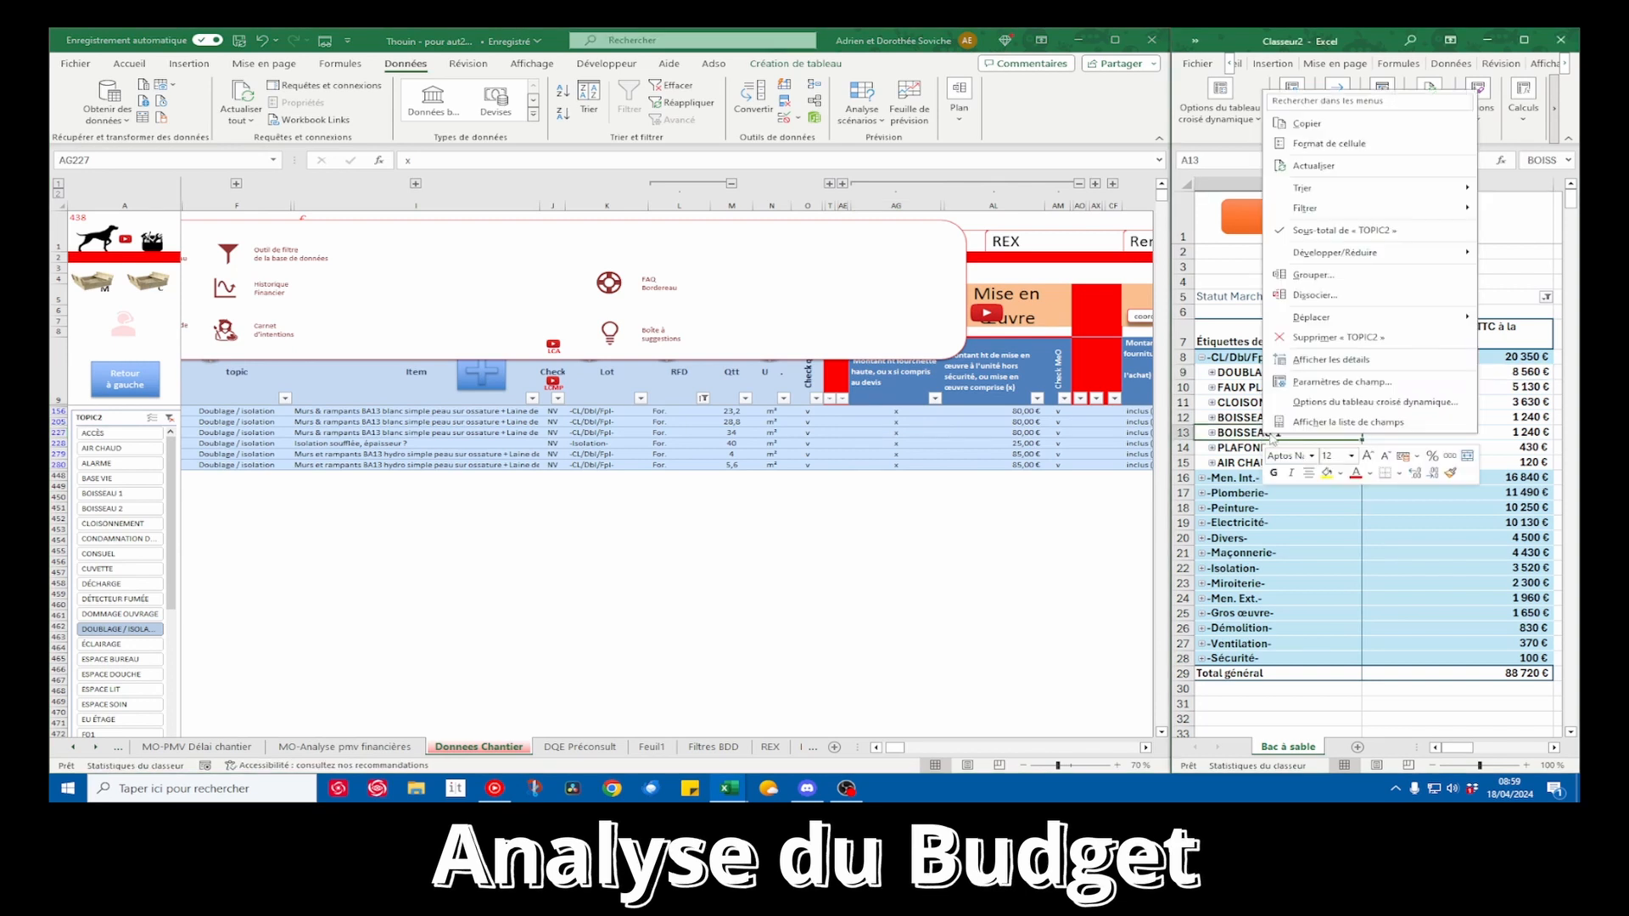
click(1342, 166)
Review the pivot table amounts for DOUBLAGE / ISOLATION, FAUX PLAFOND and CLOISONNEMENT against the source rows
click(1532, 390)
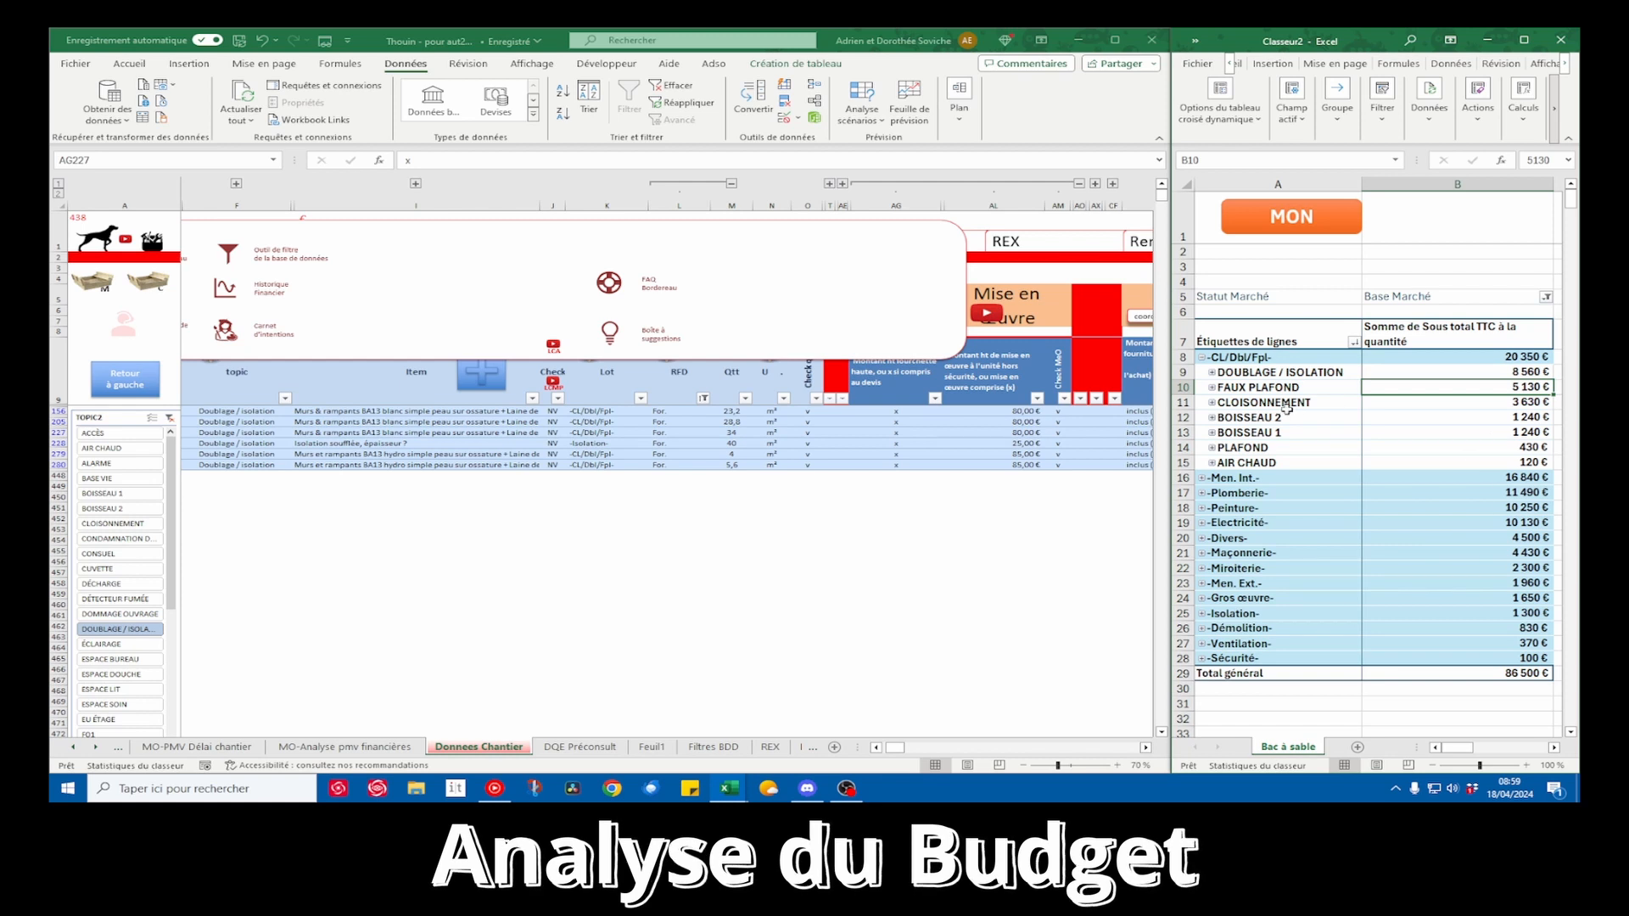
click(1499, 371)
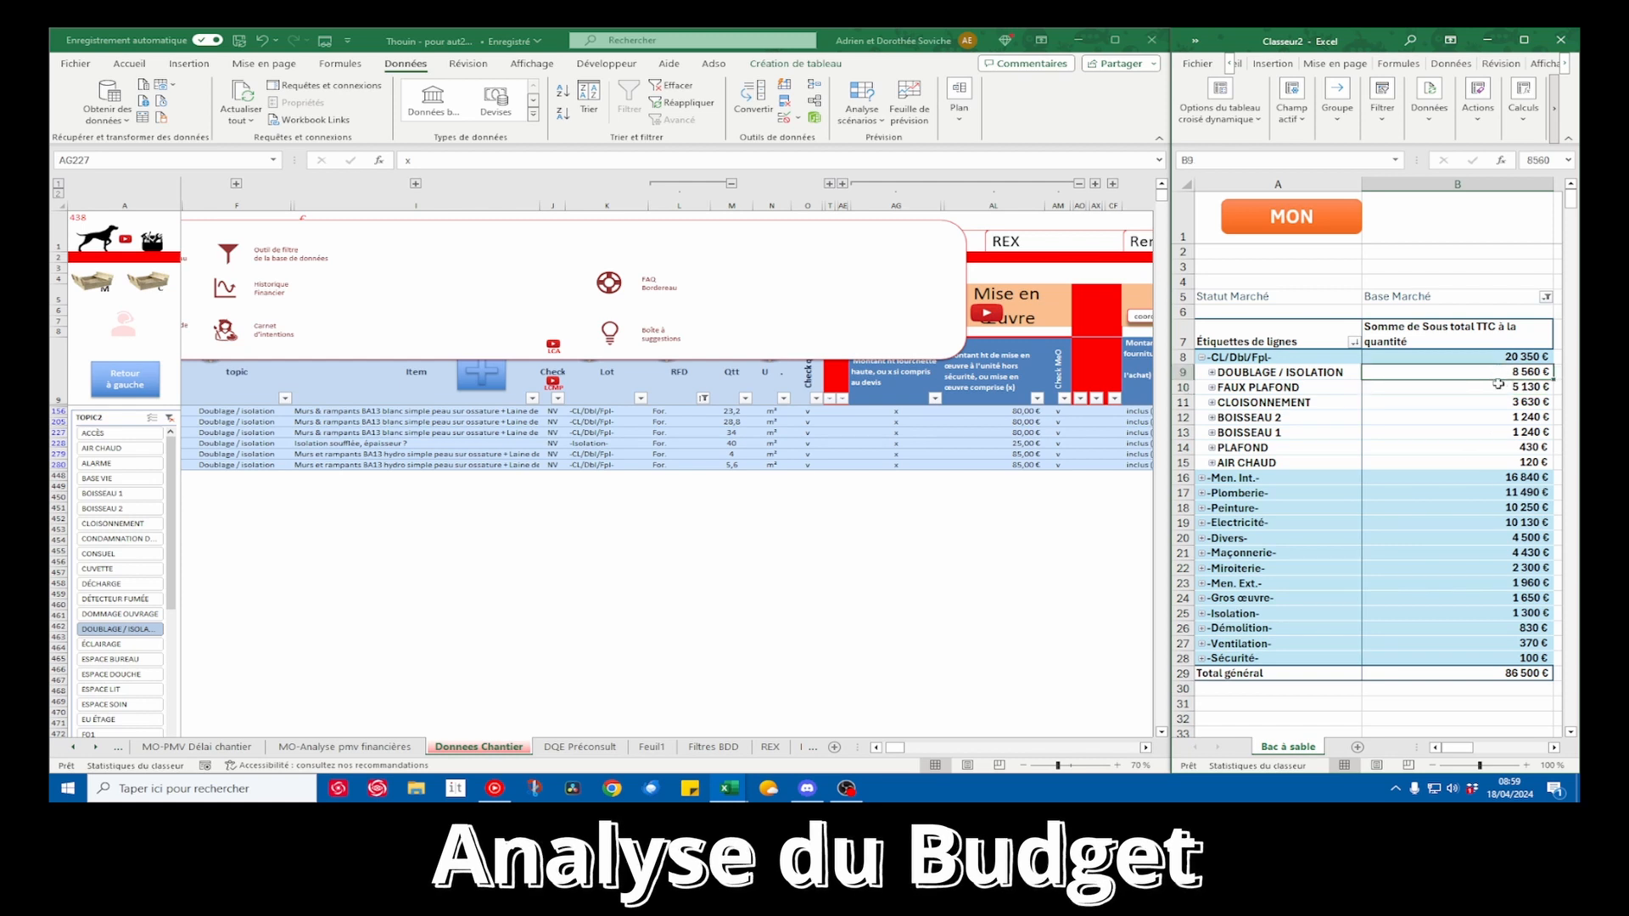
mouse_move(1456, 405)
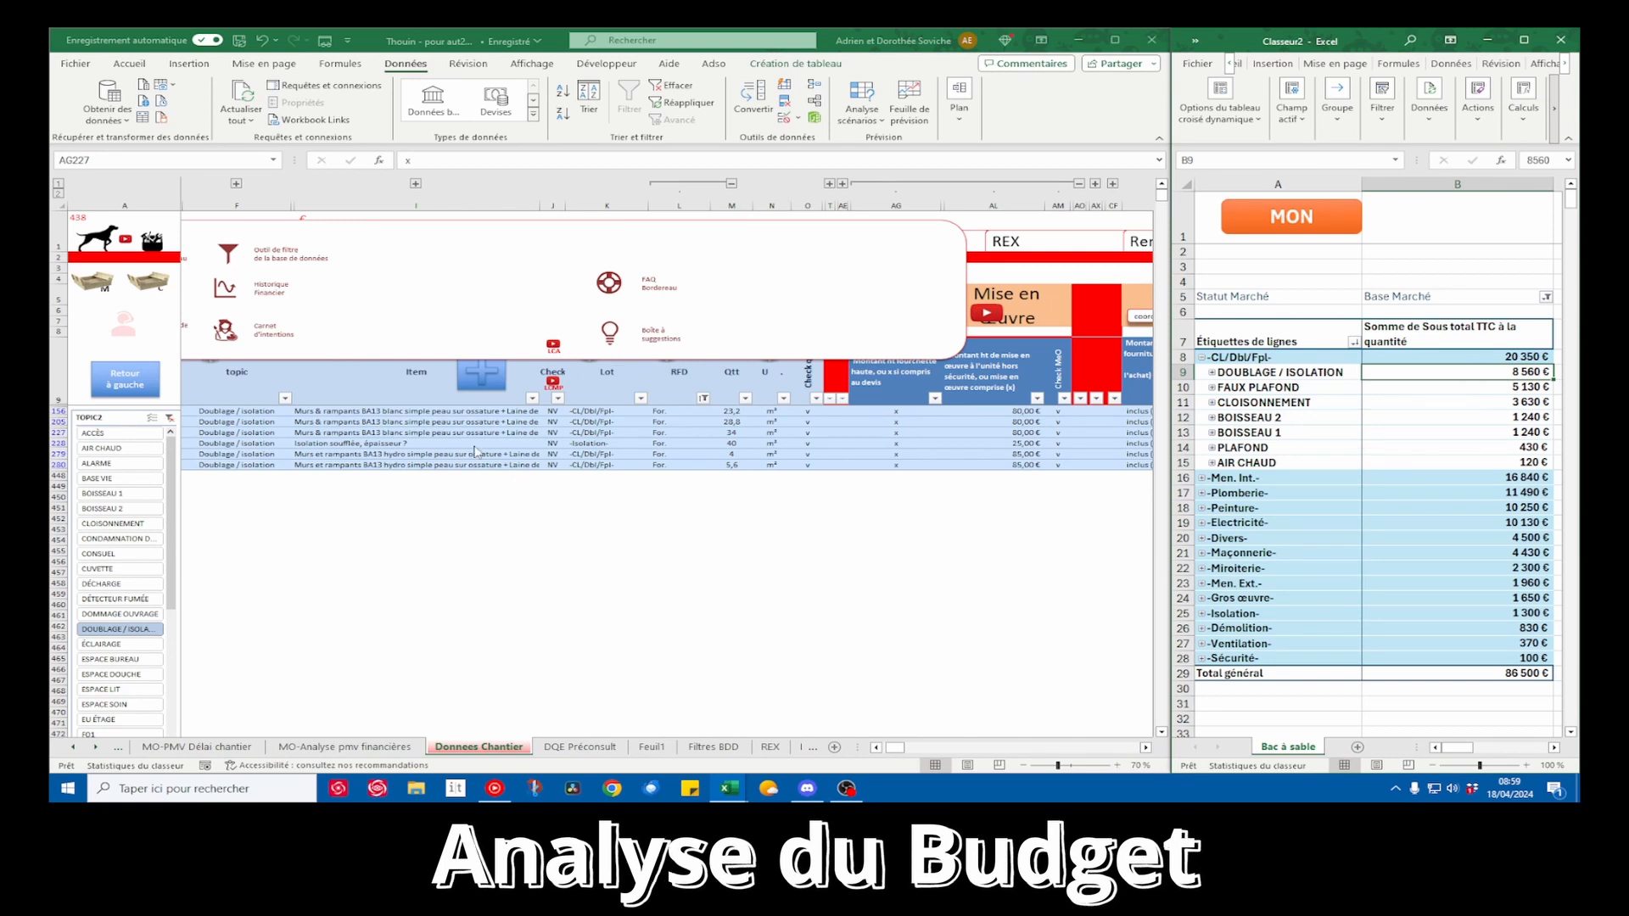
click(870, 451)
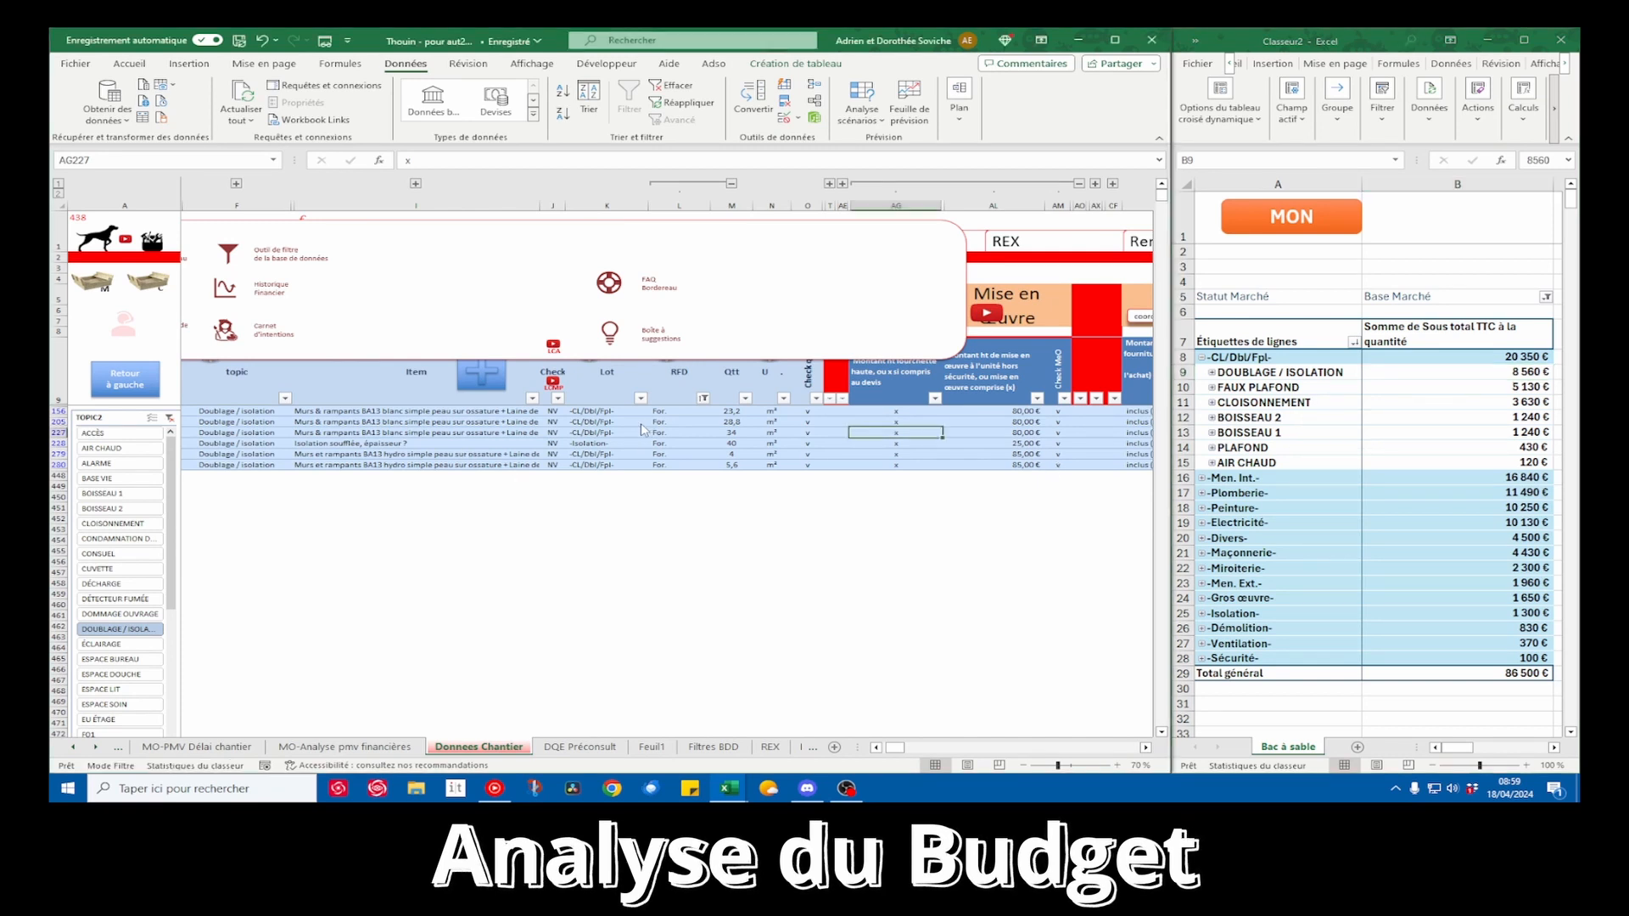
click(1507, 388)
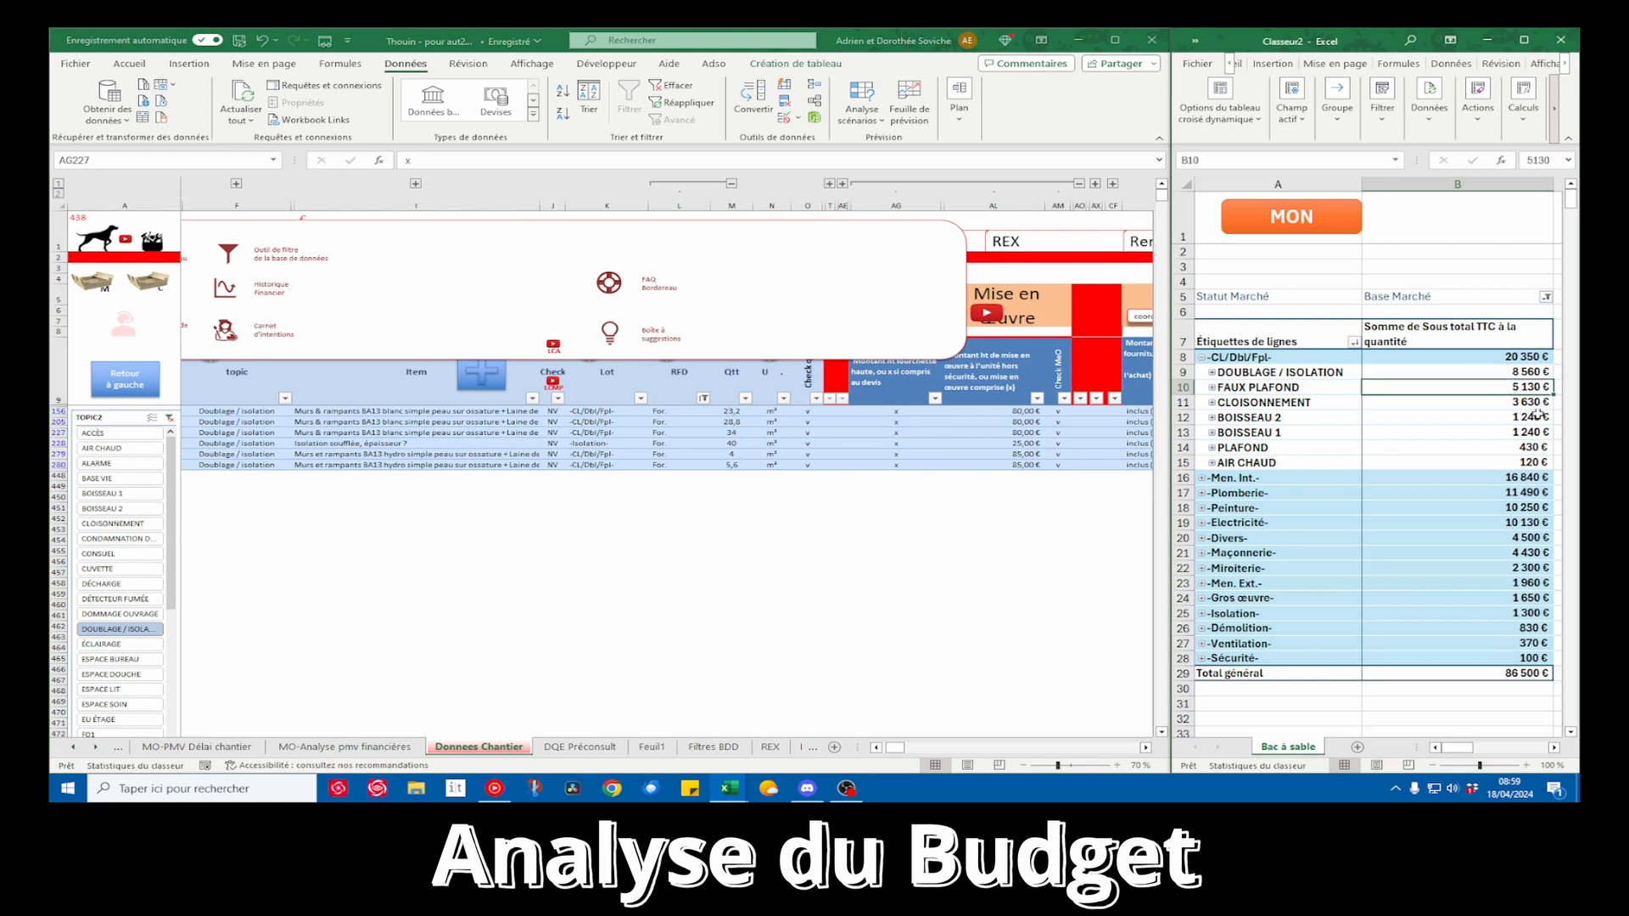
click(1510, 404)
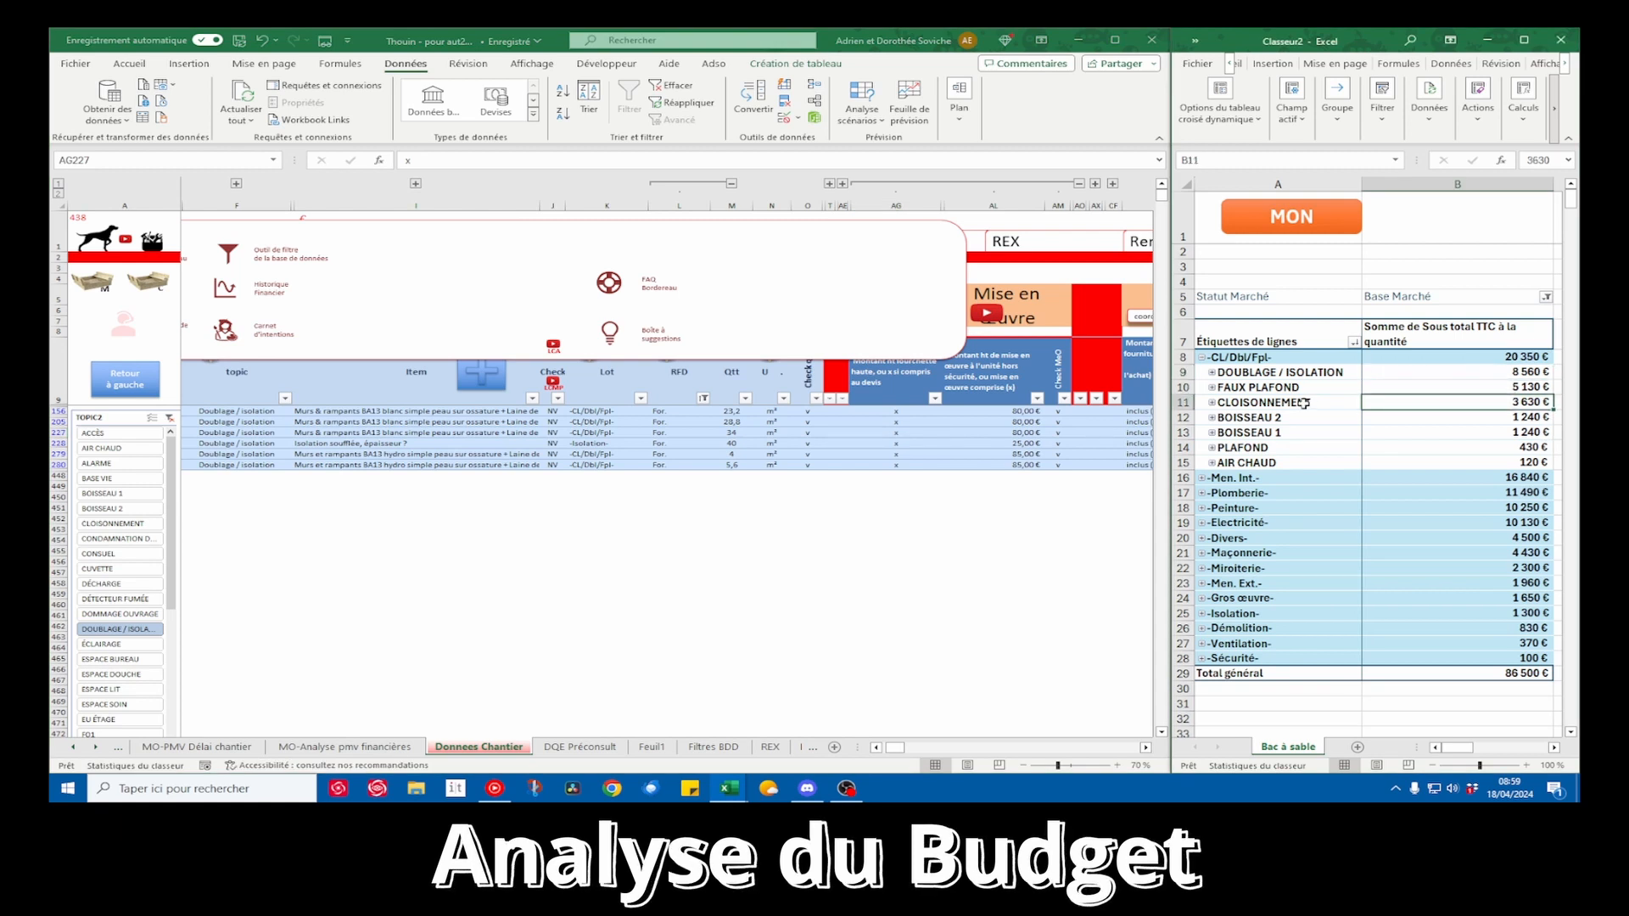
drag(1303, 404, 1468, 409)
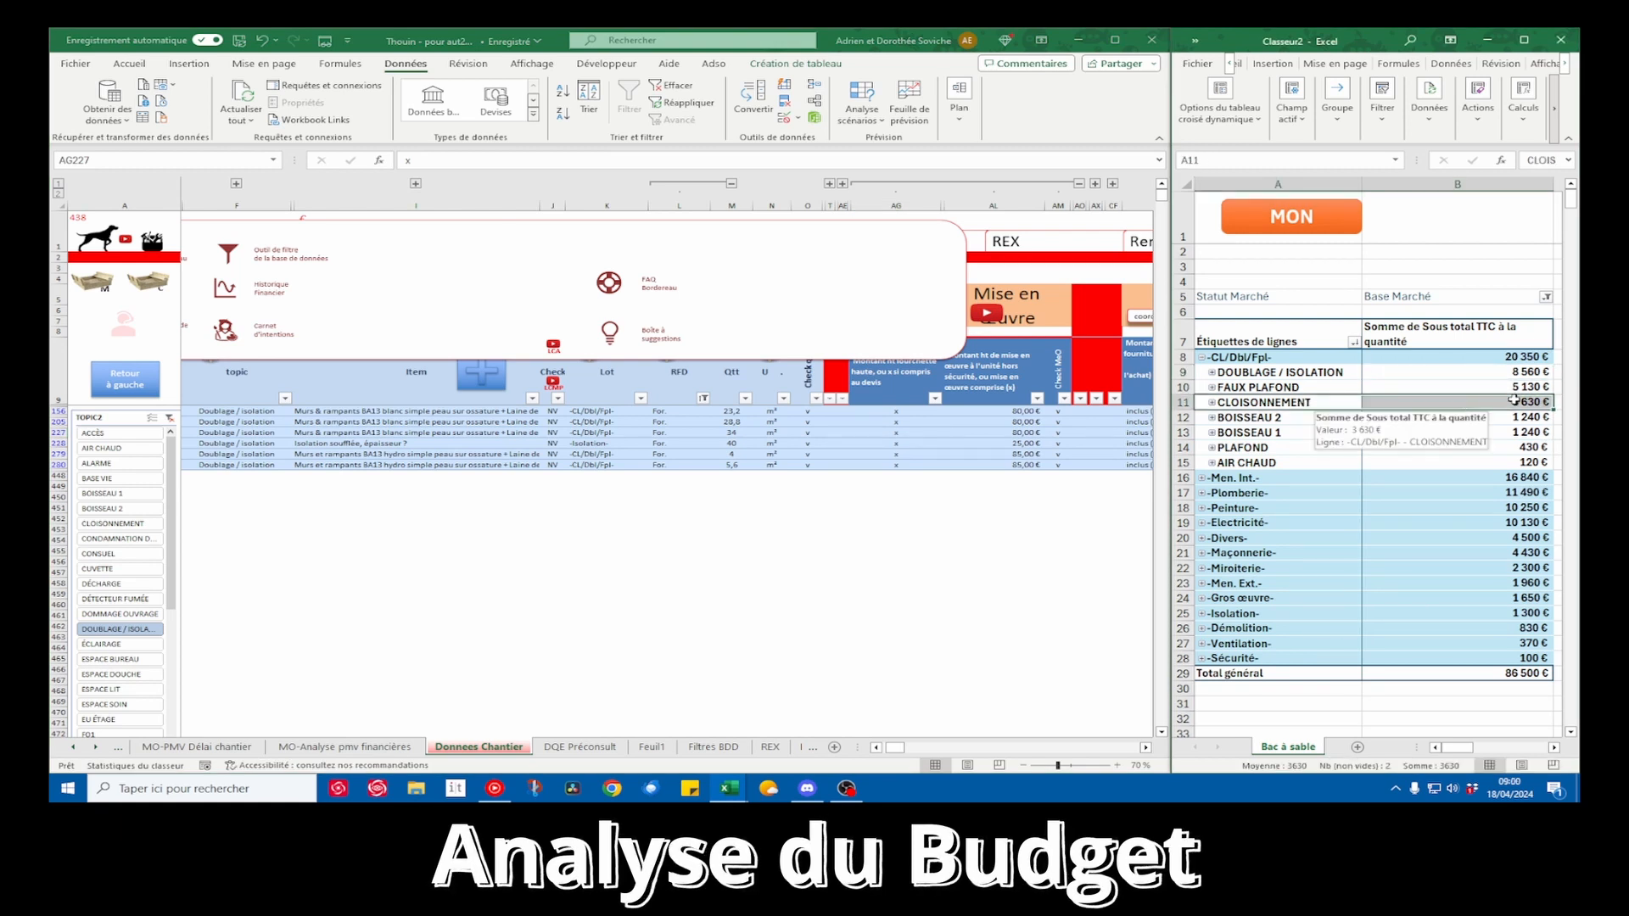
click(1302, 388)
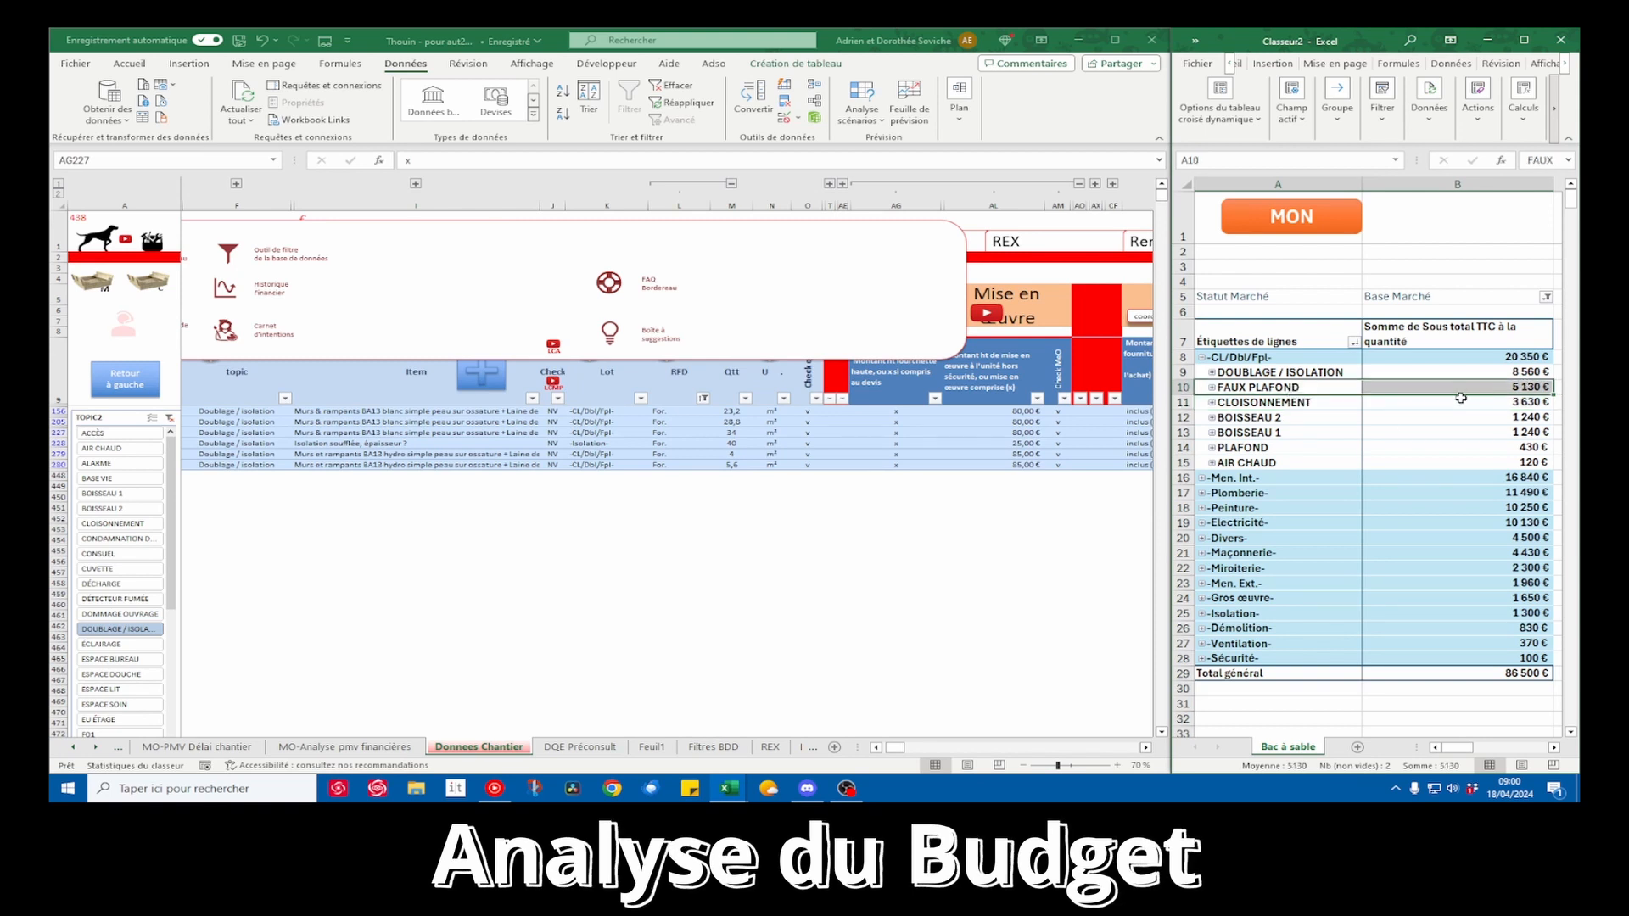
click(431, 393)
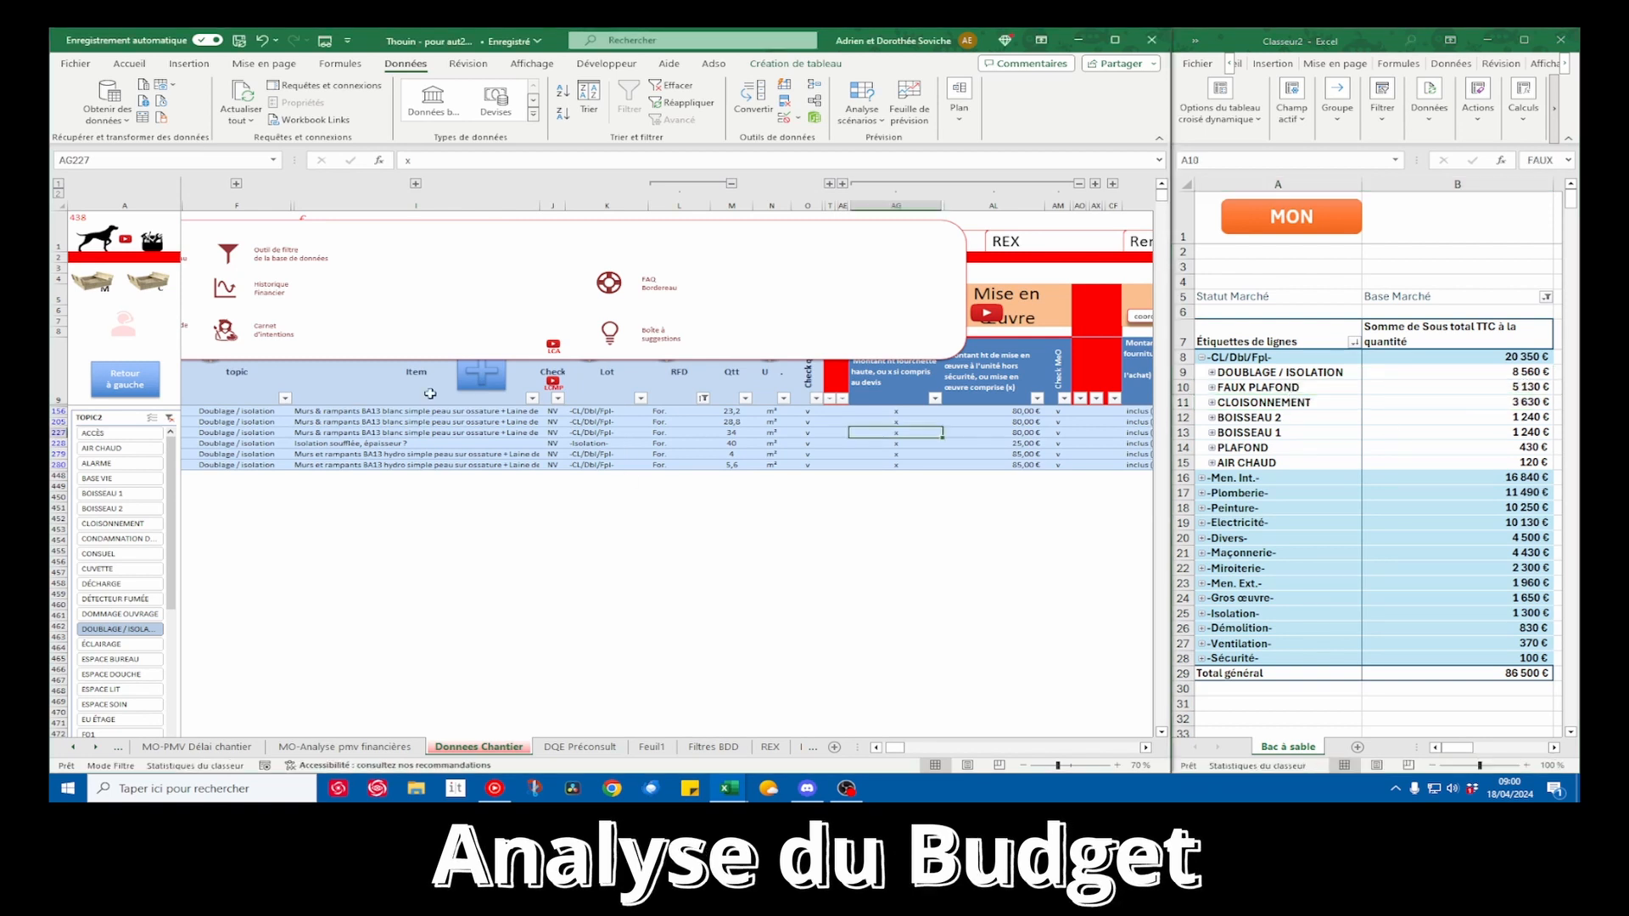
Filter the source rows to the FAUX PLAFOND topic and review the quantities of its BA13 items
click(229, 254)
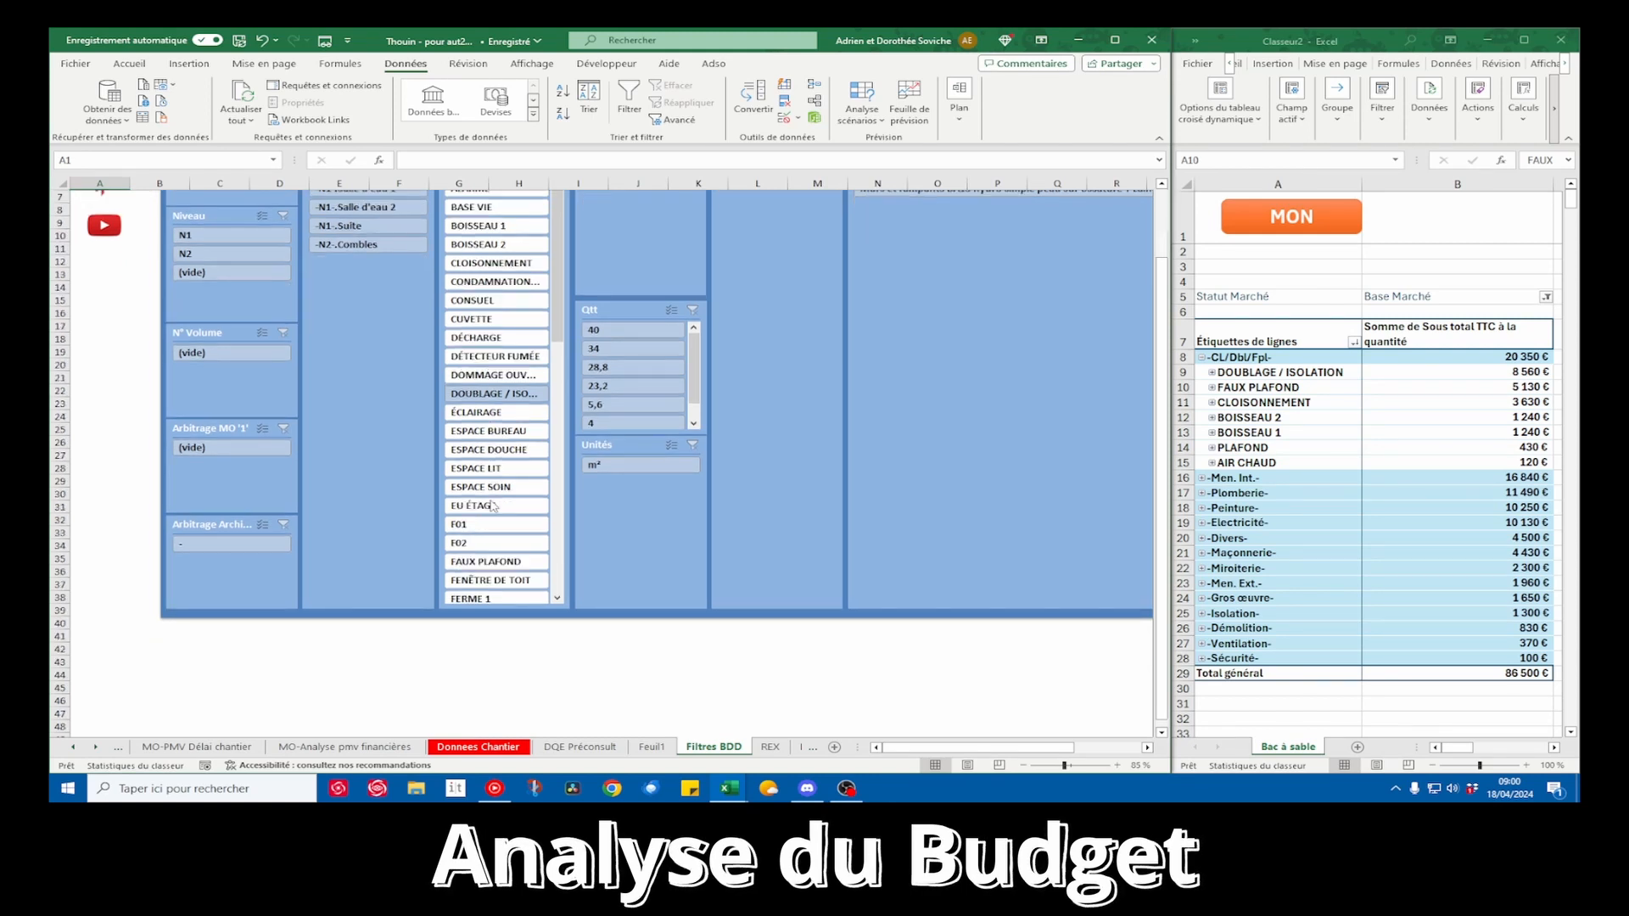
scroll(559, 417, down, 3)
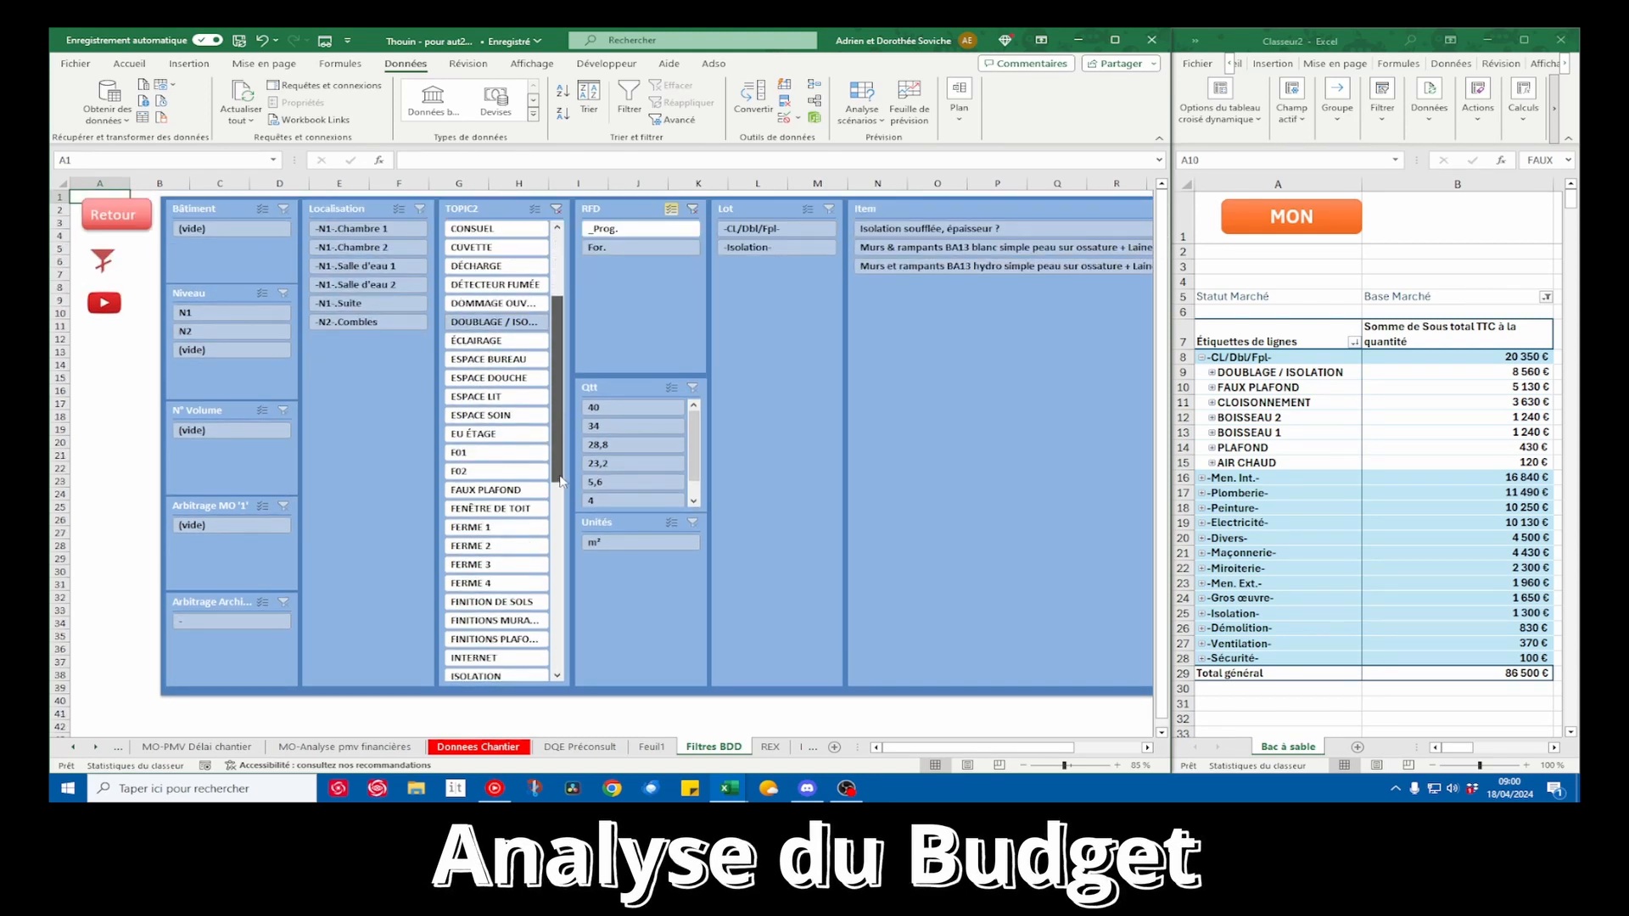
click(523, 486)
click(113, 216)
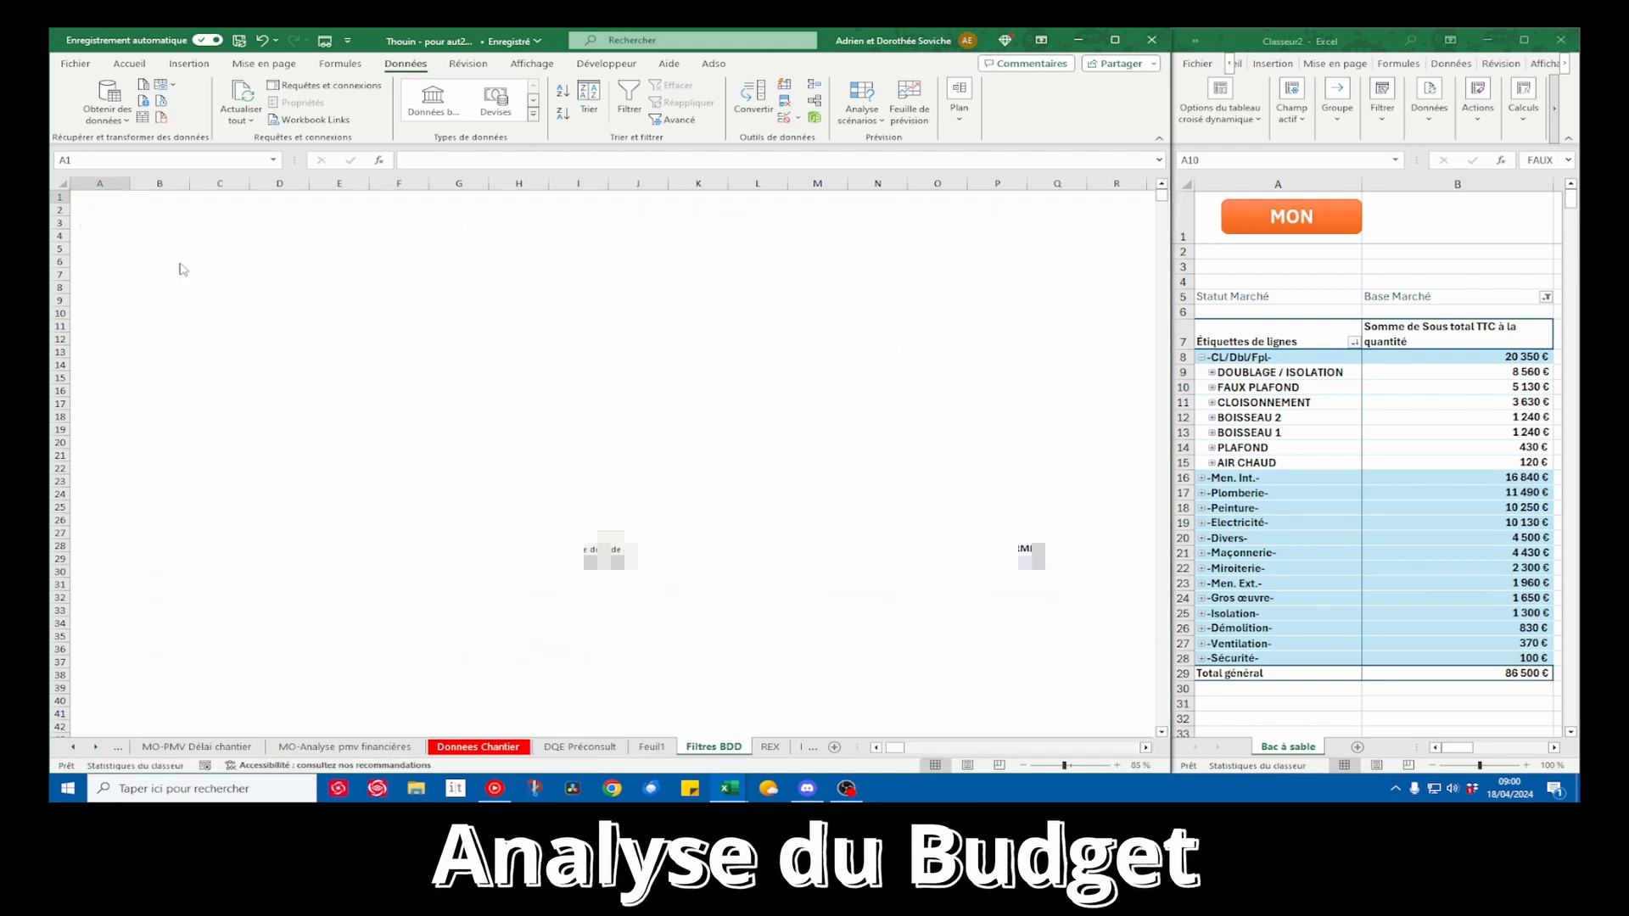
click(728, 411)
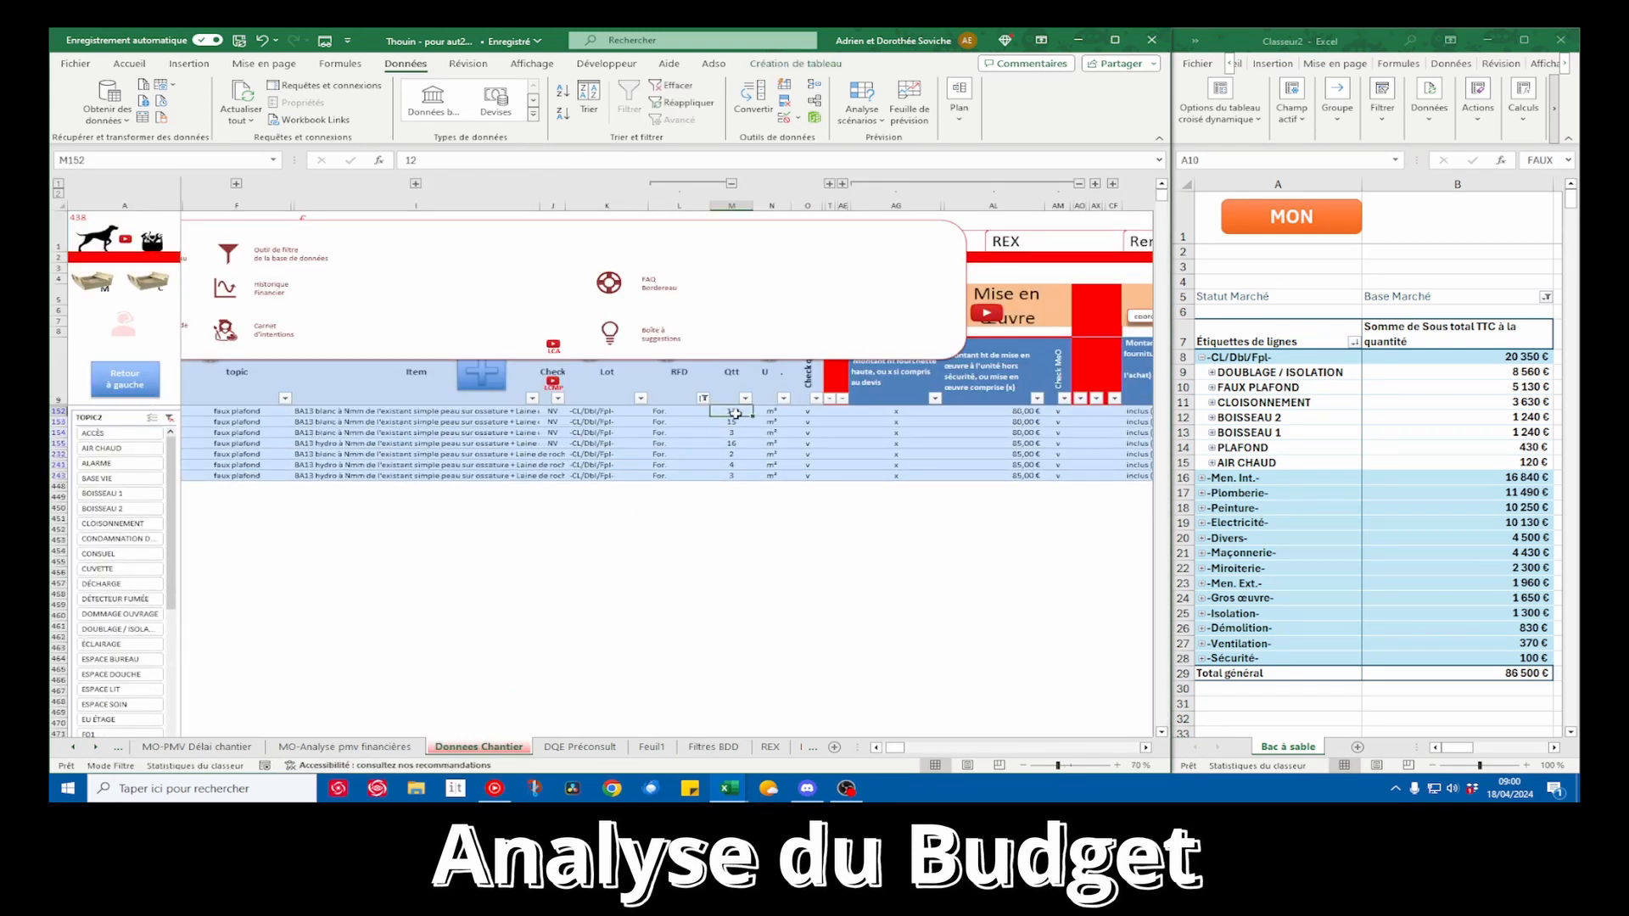
key(Down)
key(Down)
key(Down)
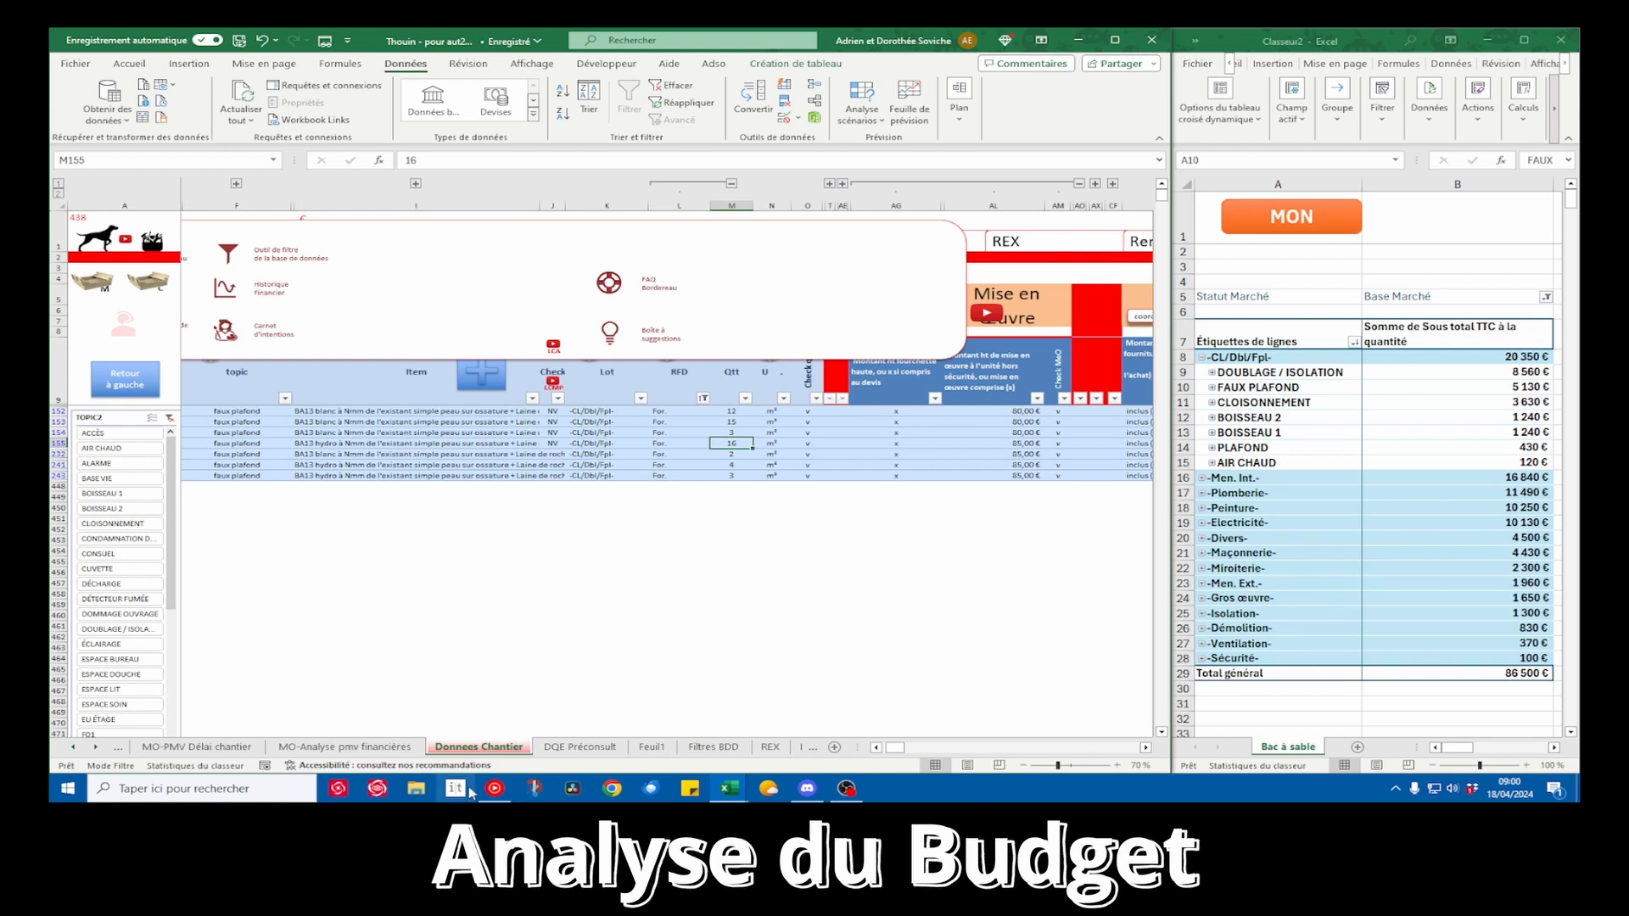
Switch to the THO-dgmp.pdf floor plan in the PDF viewer, widen its window, examine the room areas, and return to Excel
click(414, 791)
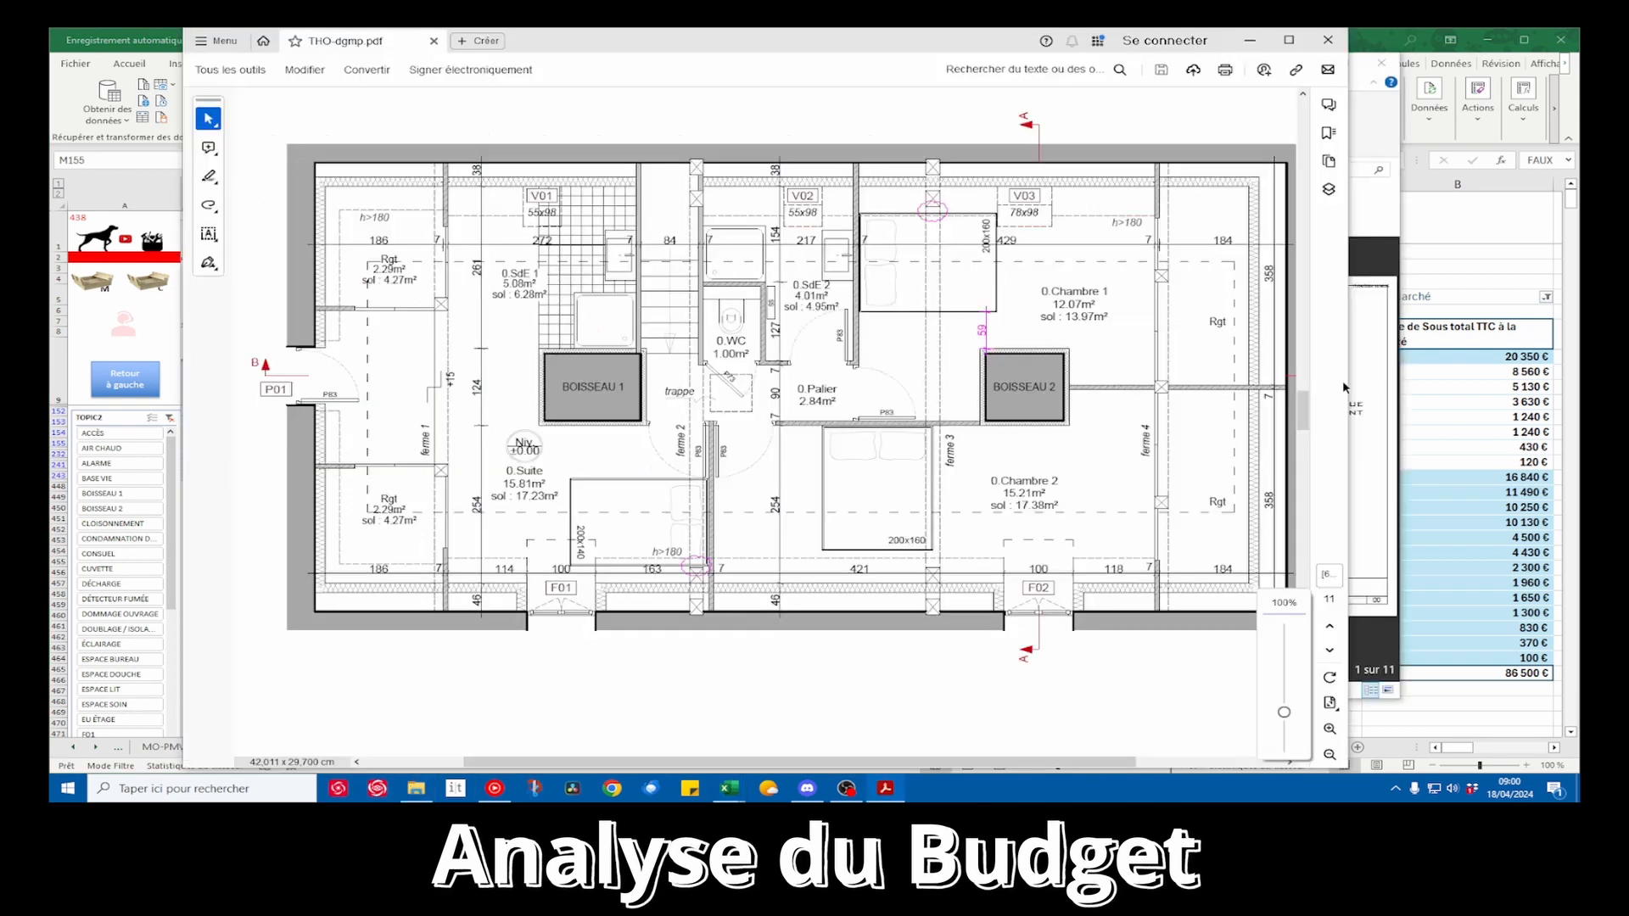
drag(1355, 387, 1530, 401)
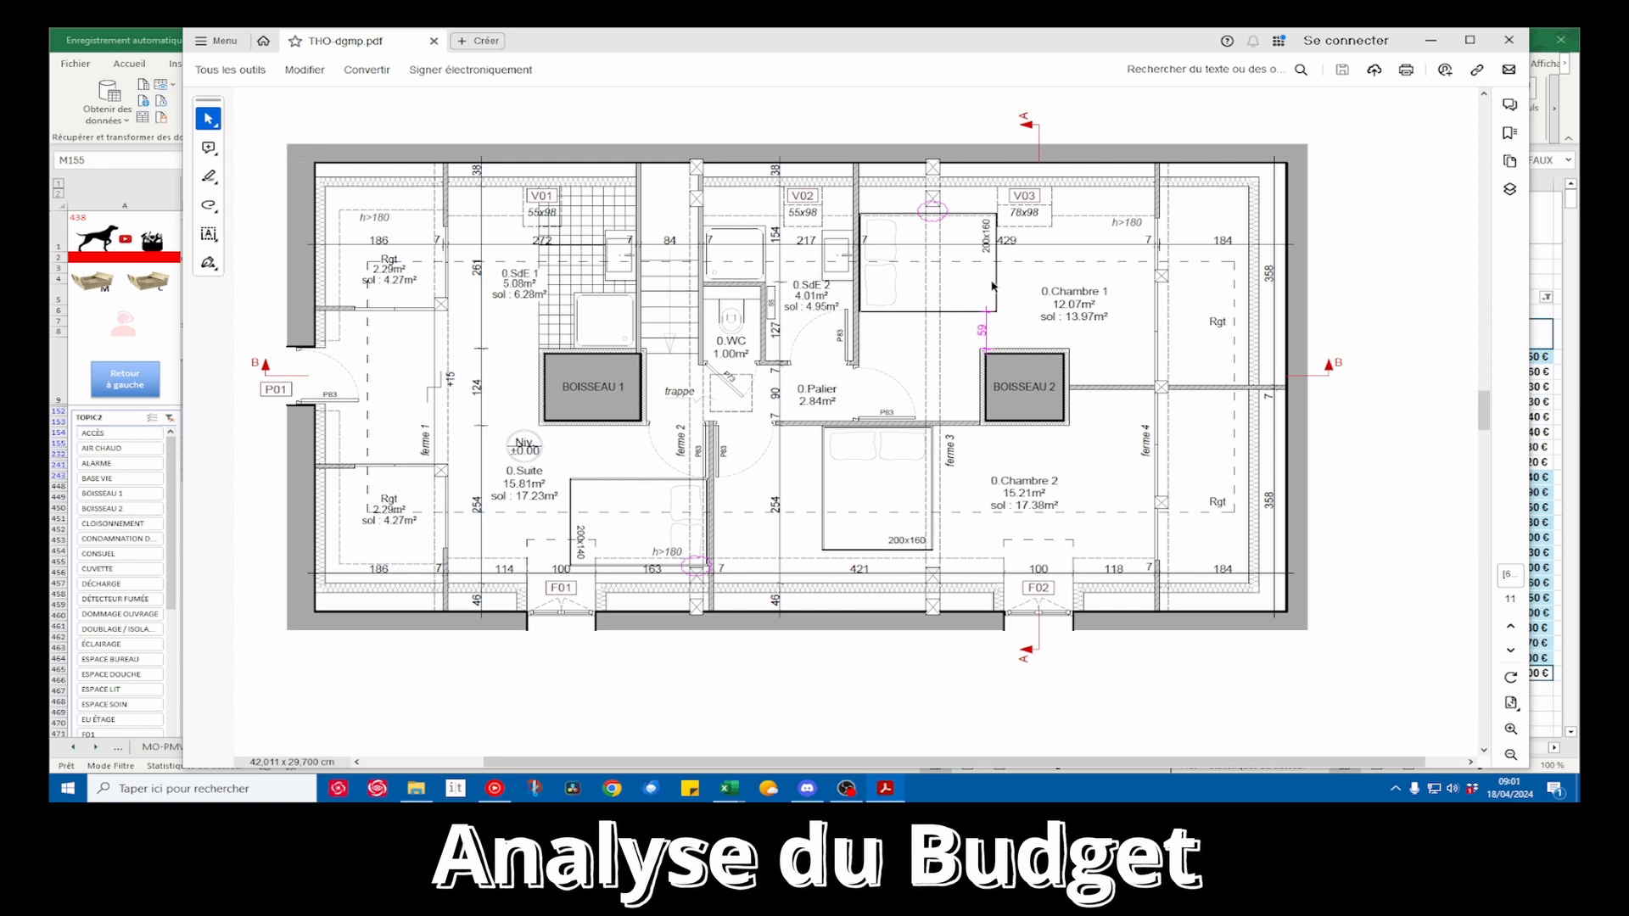
drag(574, 48, 1579, 85)
click(1381, 66)
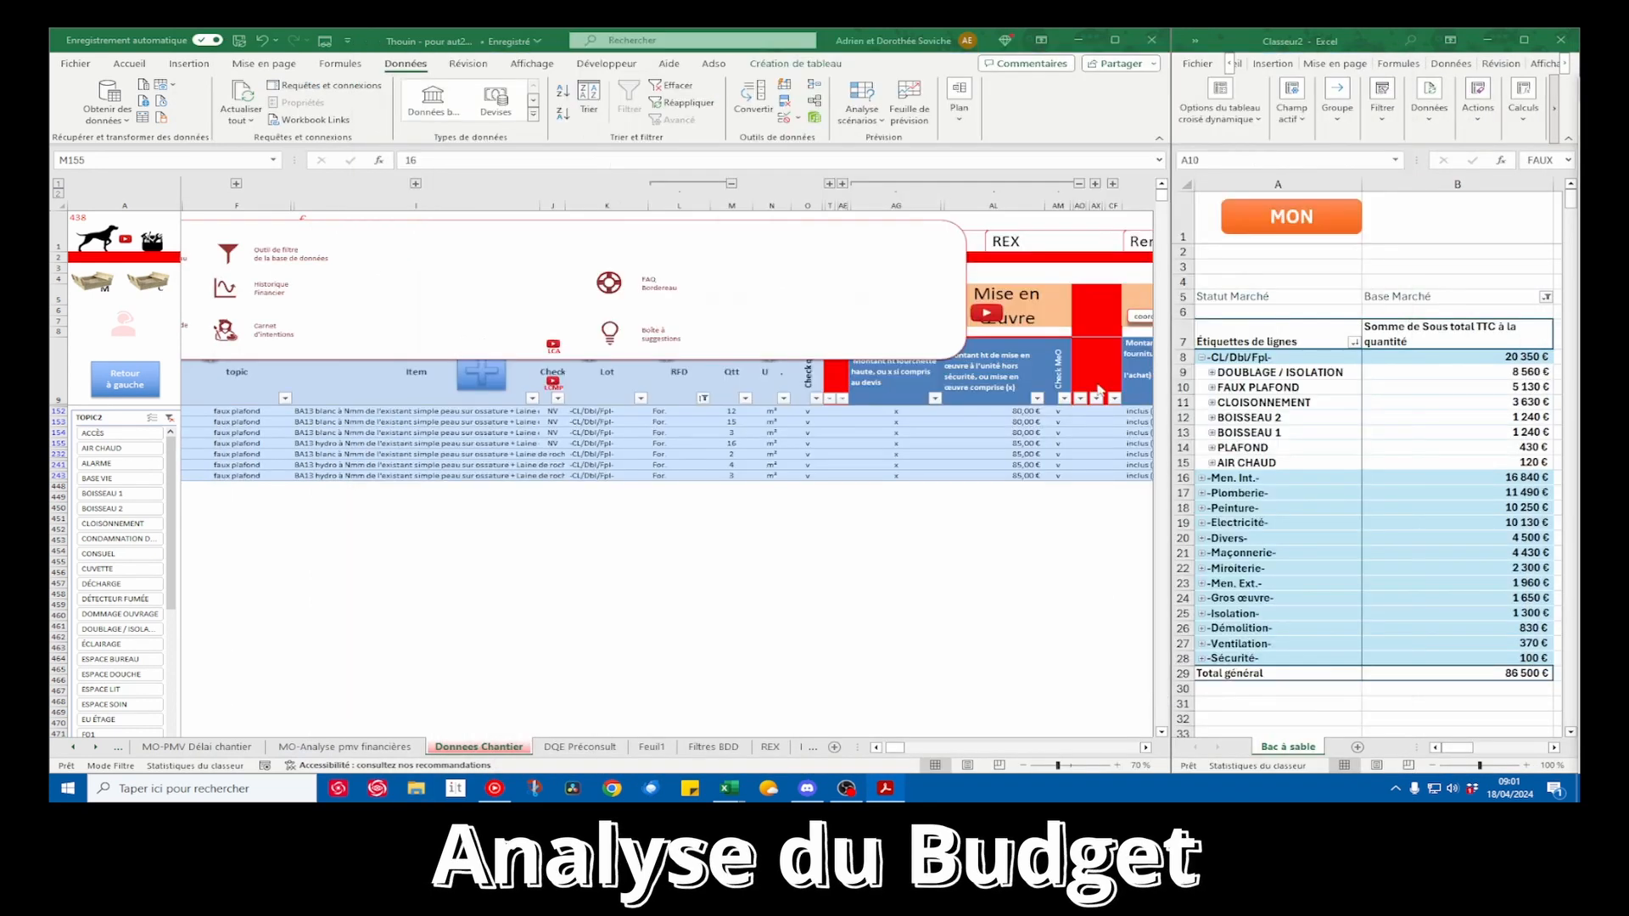
Review the PLAFOND, BOISSEAU 1 and BOISSEAU 2 lines of the pivot table against the floor plan
click(1262, 464)
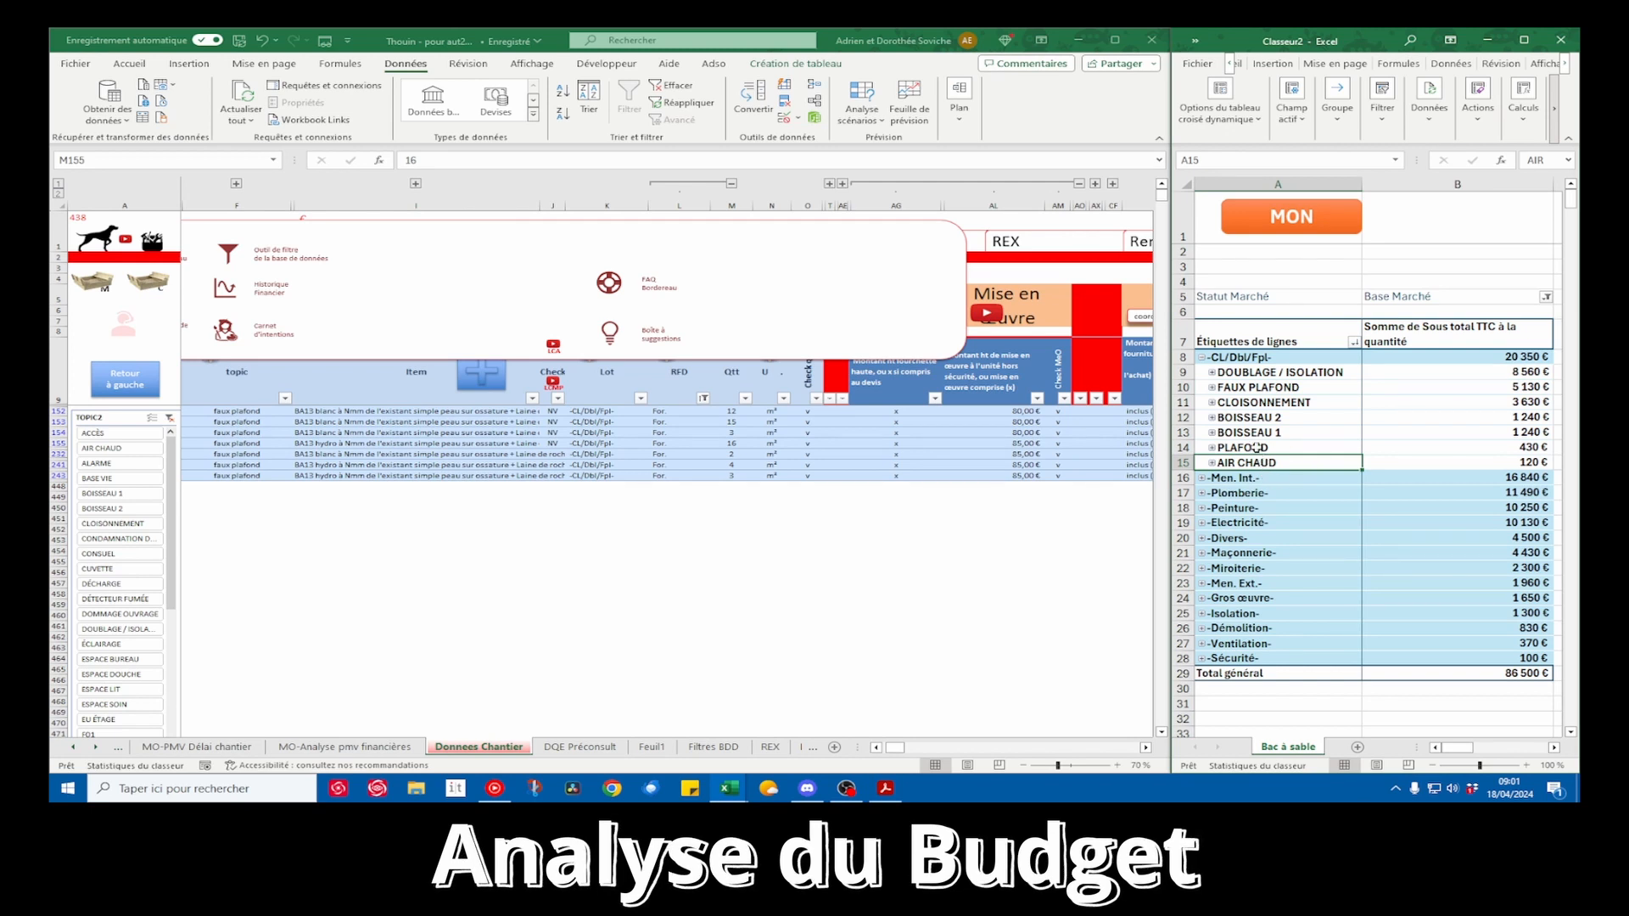
drag(1256, 448, 1487, 445)
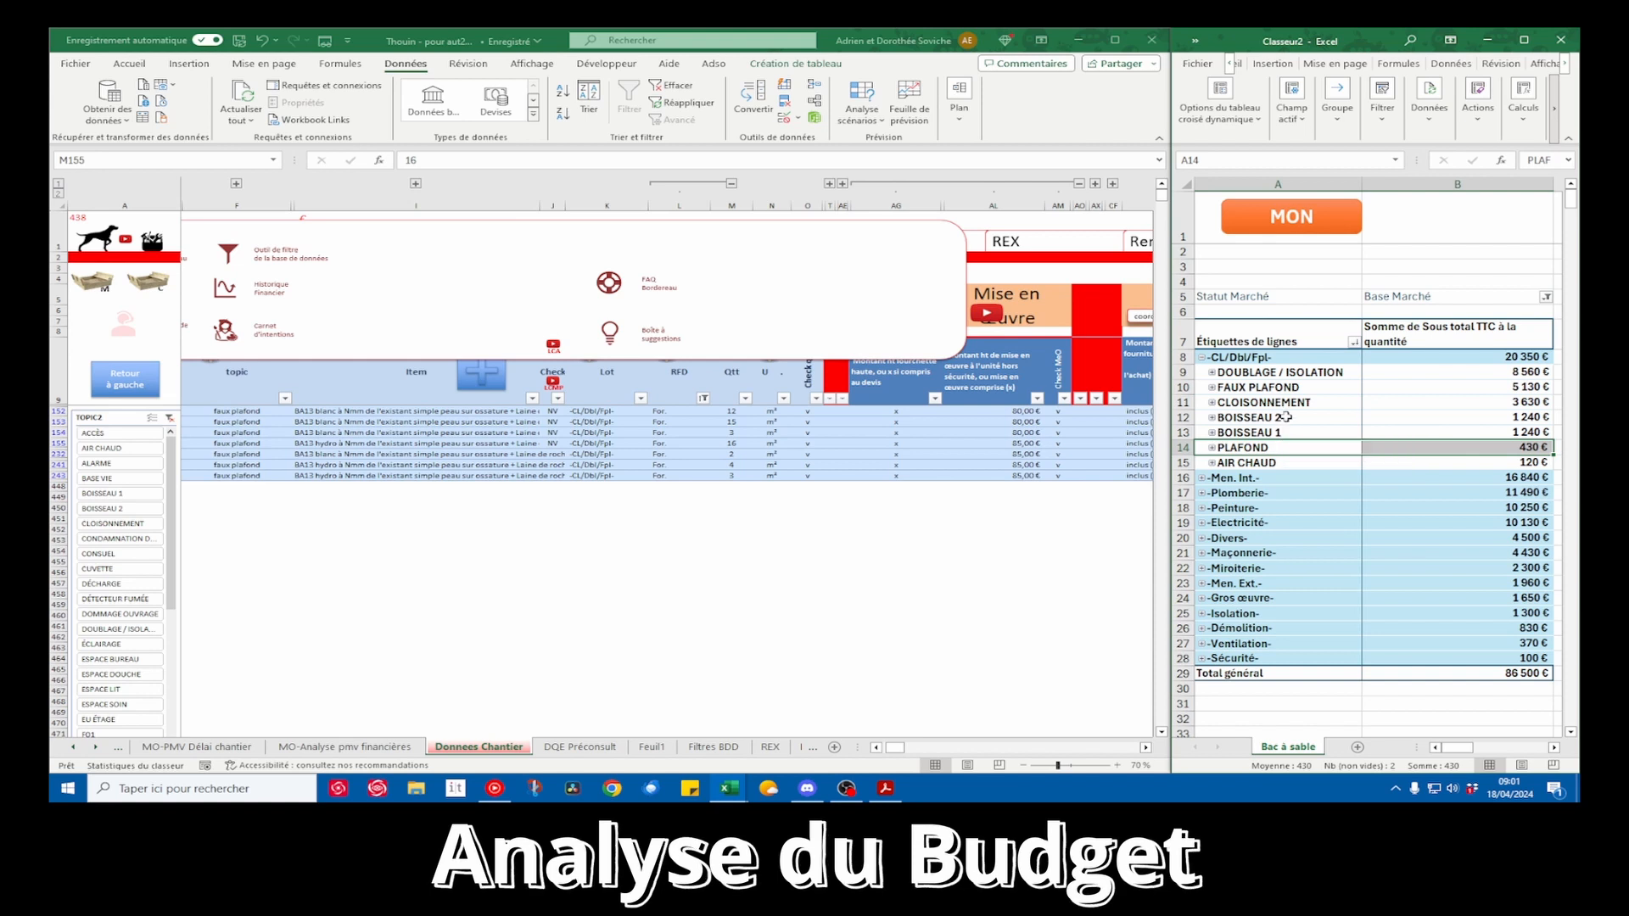
drag(1287, 418, 1287, 433)
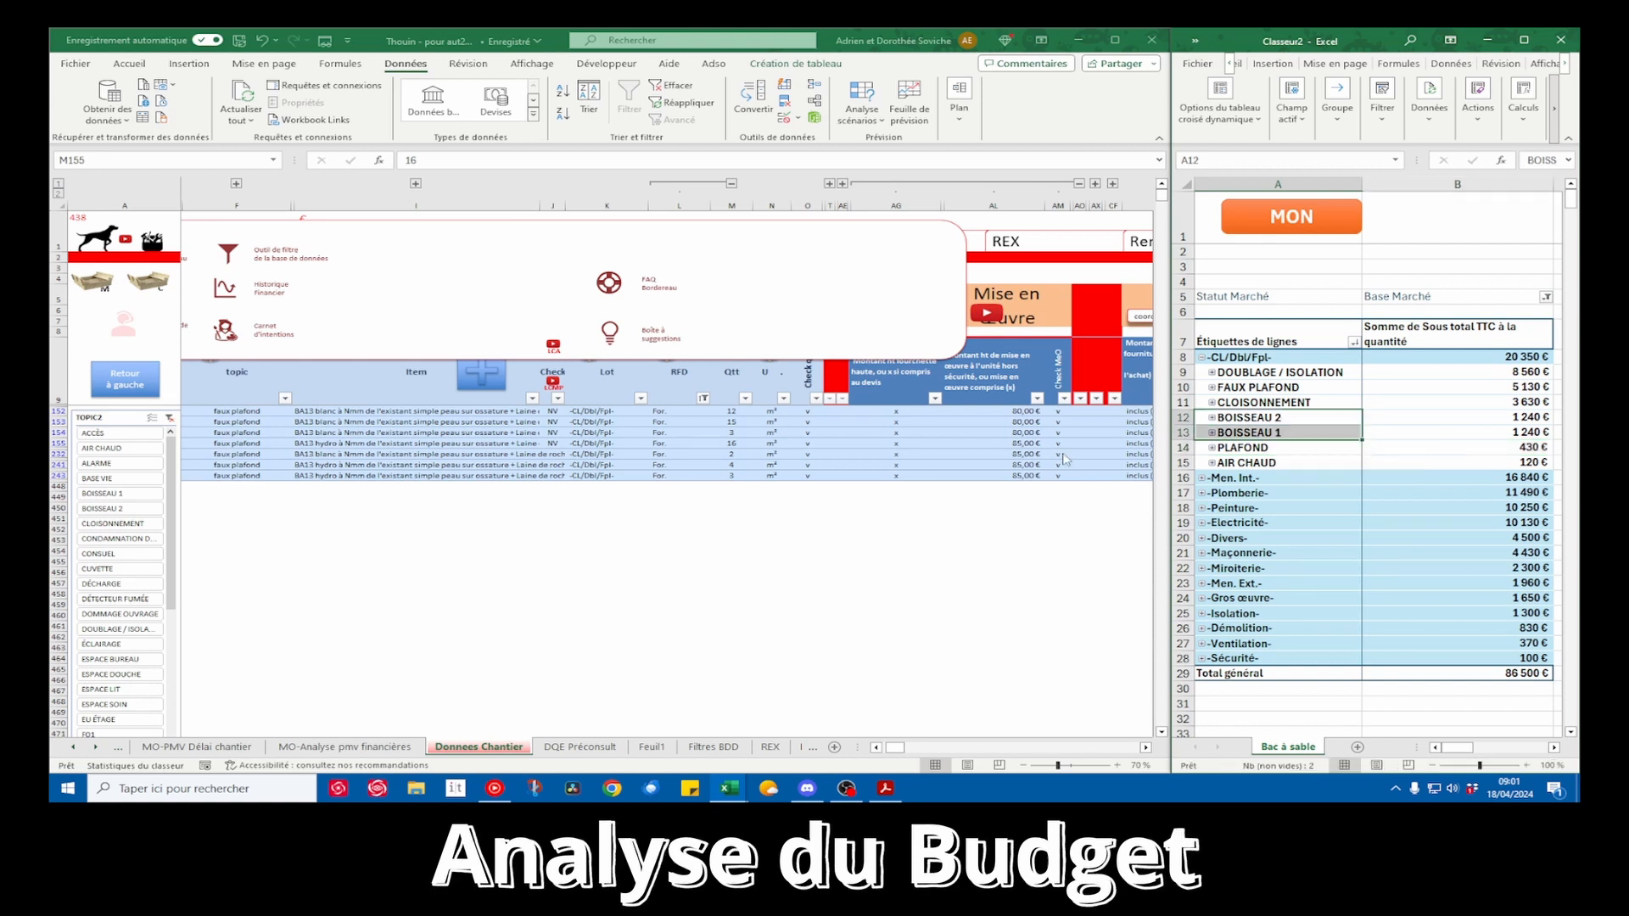
click(846, 788)
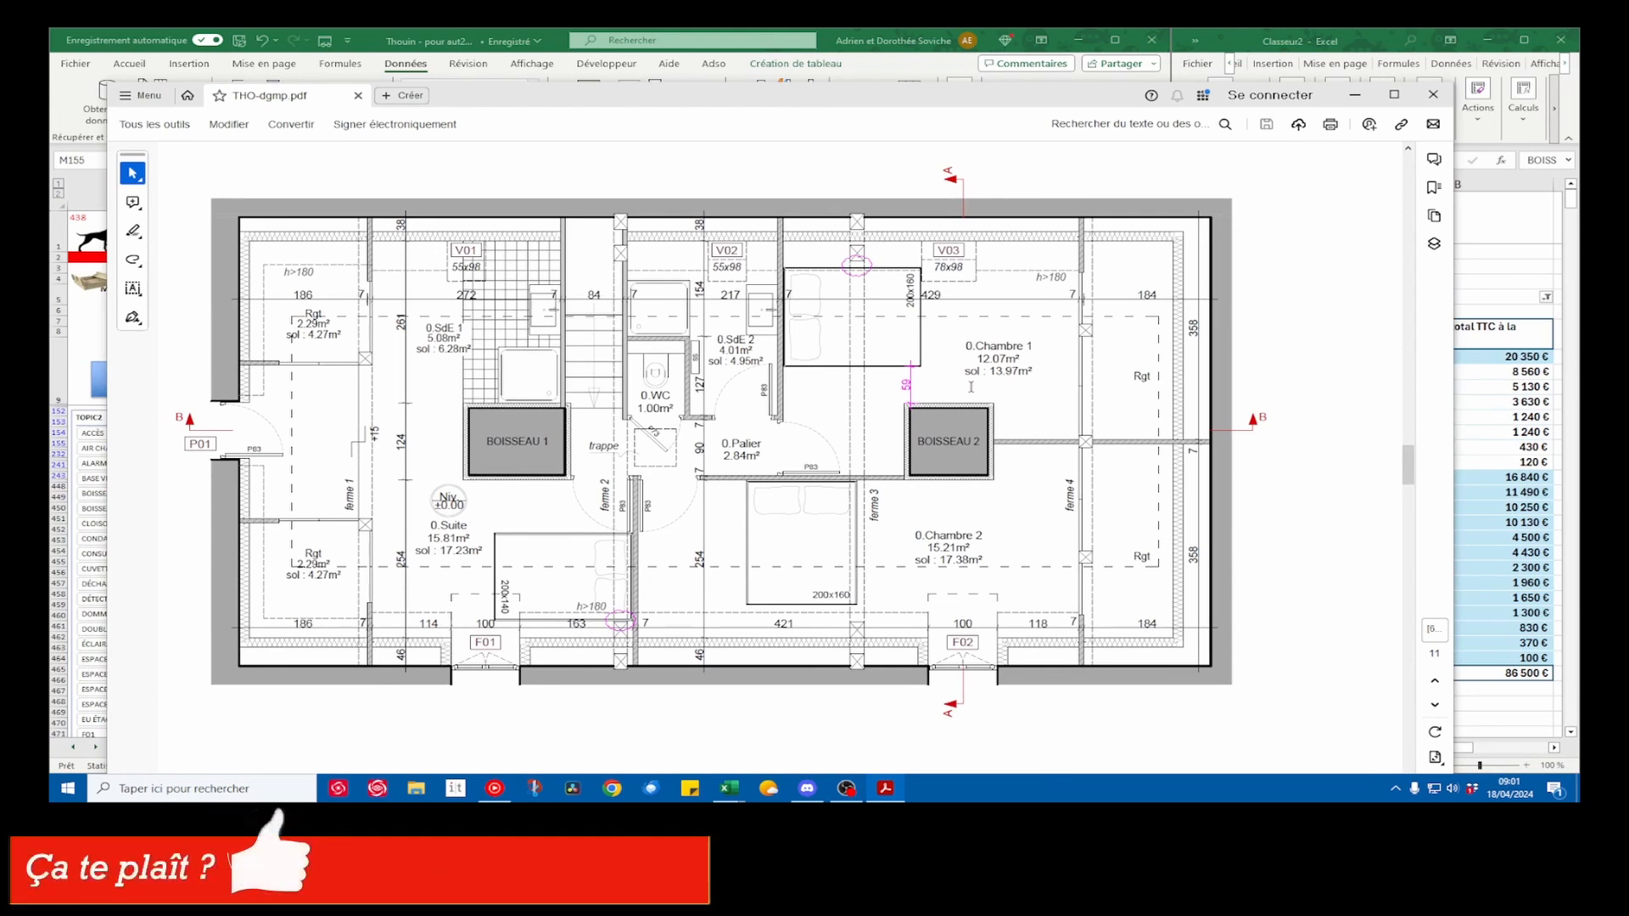
click(1355, 94)
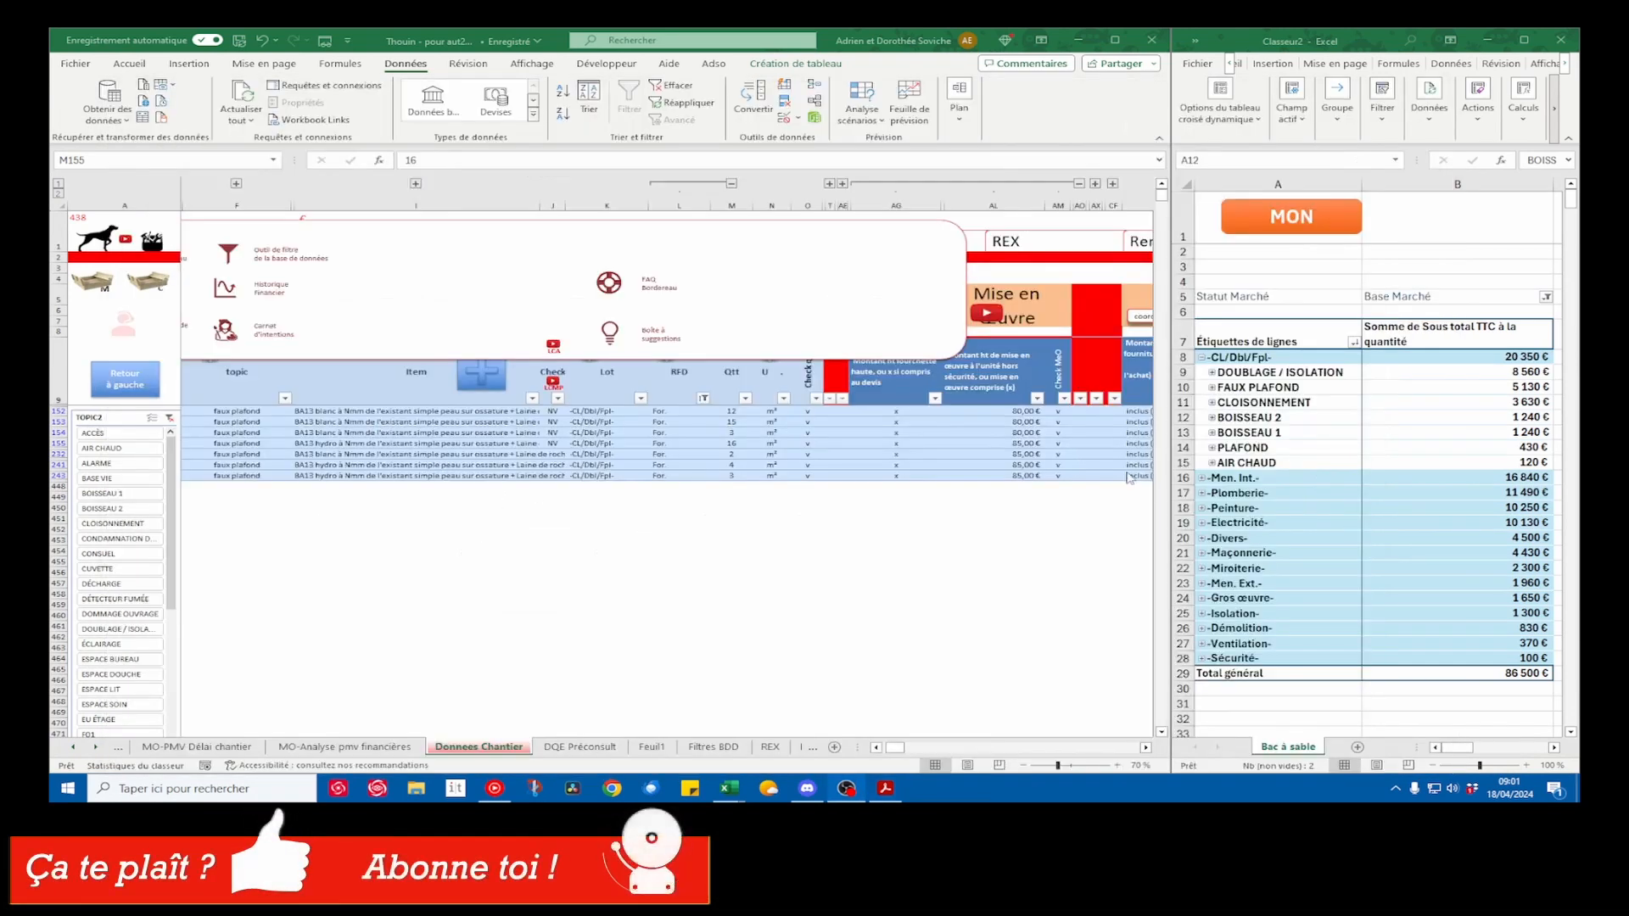
Filter the source rows to both the BOISSEAU 1 and BOISSEAU 2 topics and return to the Donnees Chantier sheet
click(787, 460)
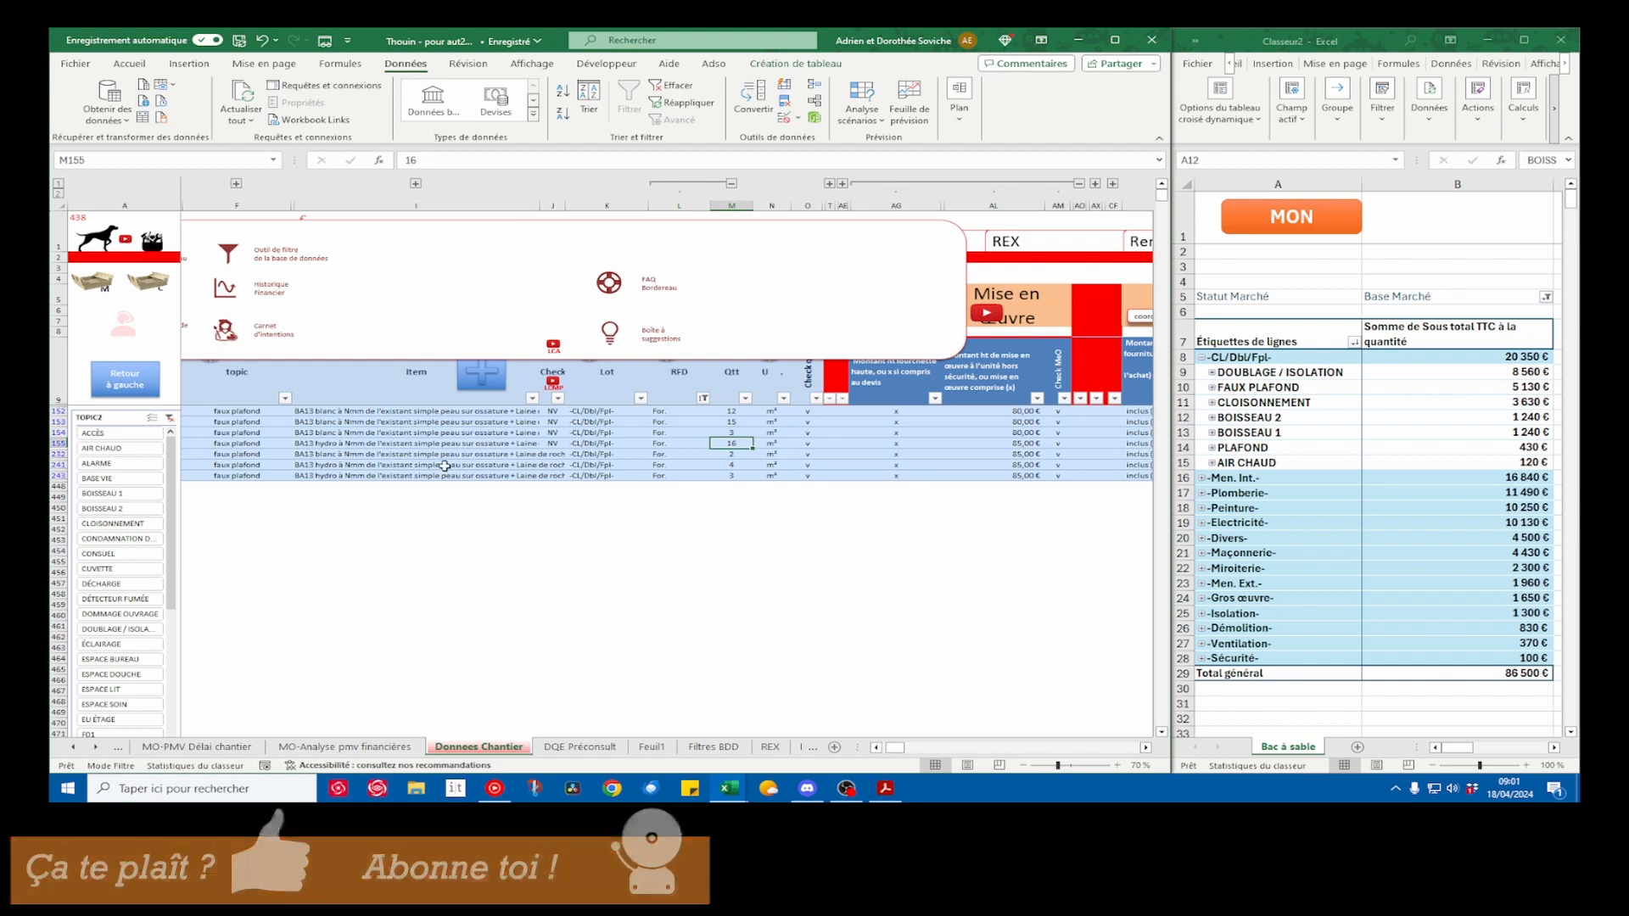
scroll(636, 465, left, 2)
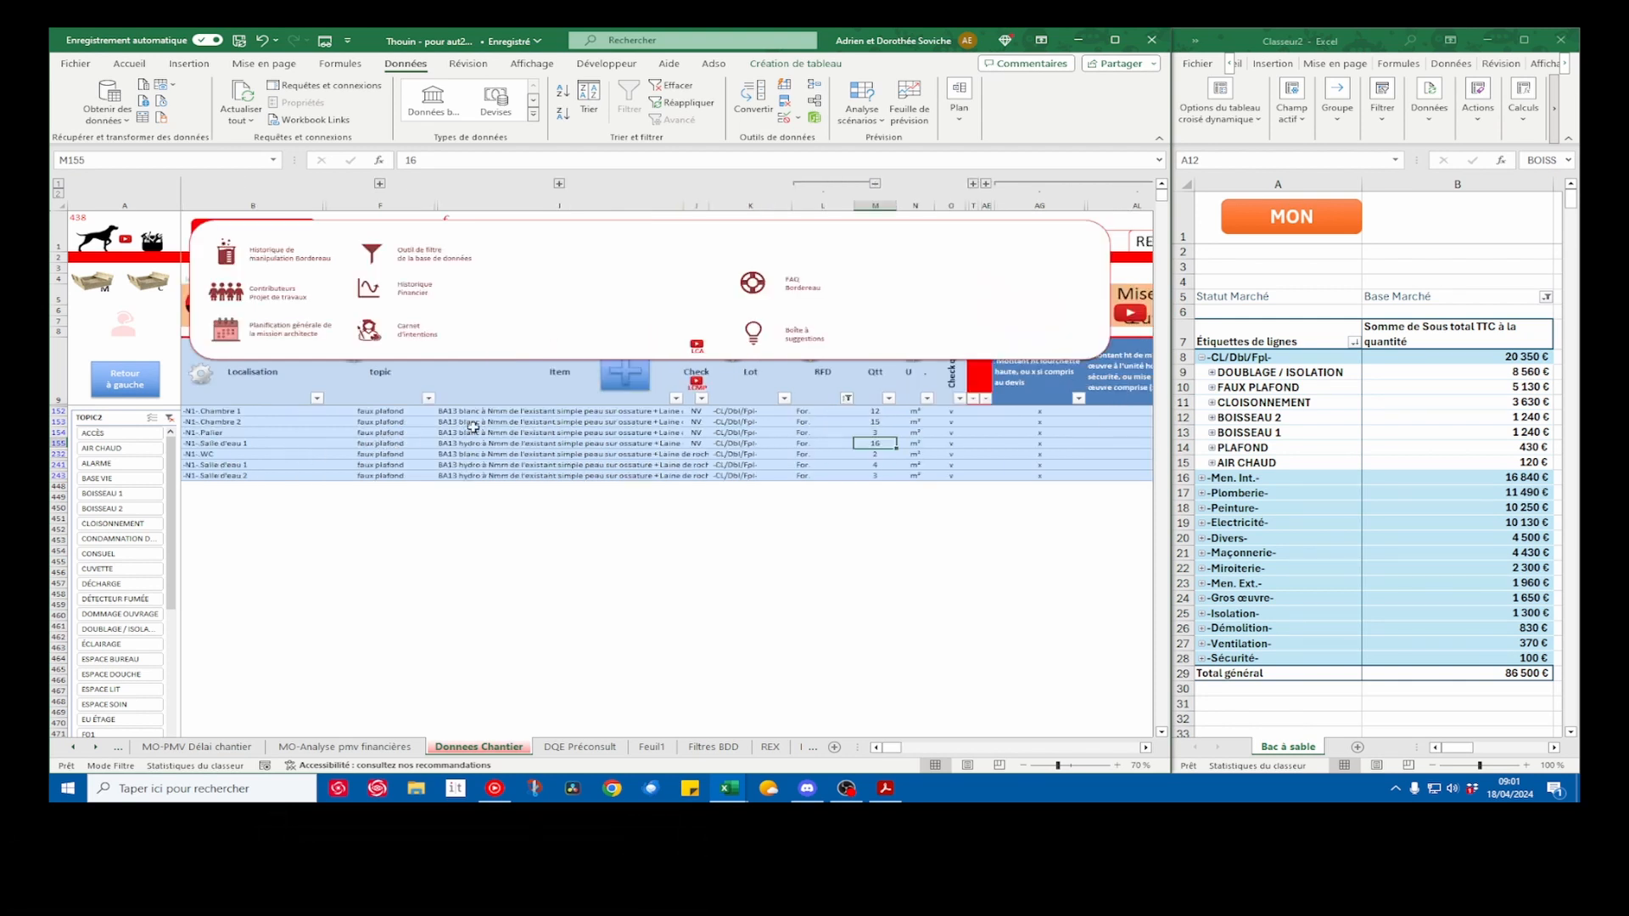
click(373, 253)
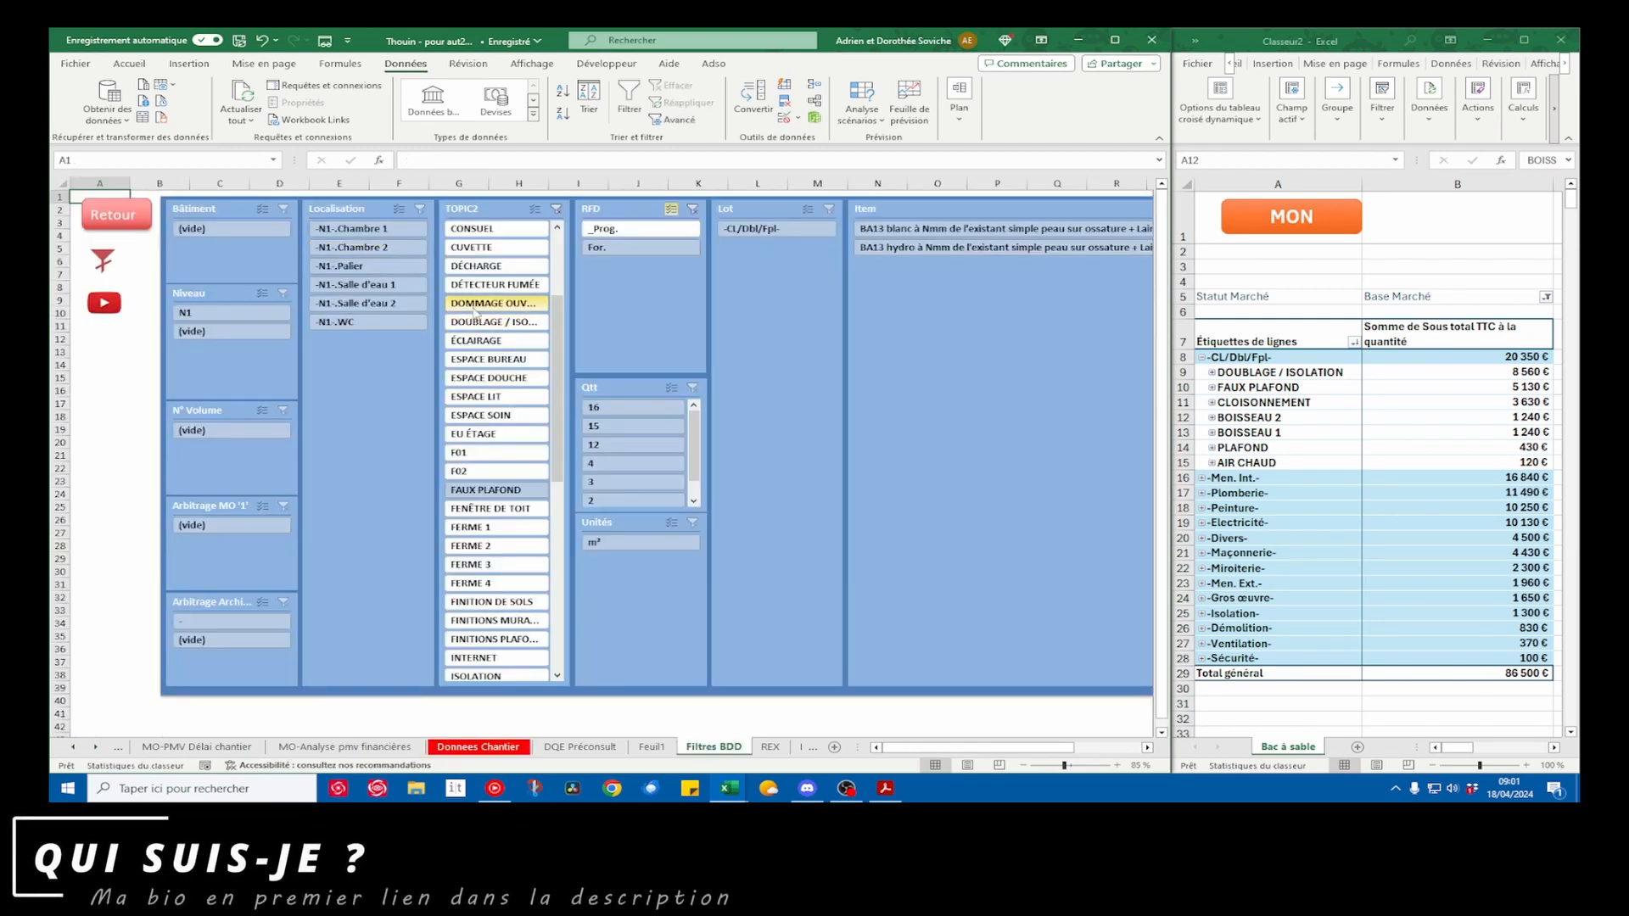
scroll(553, 304, up, 3)
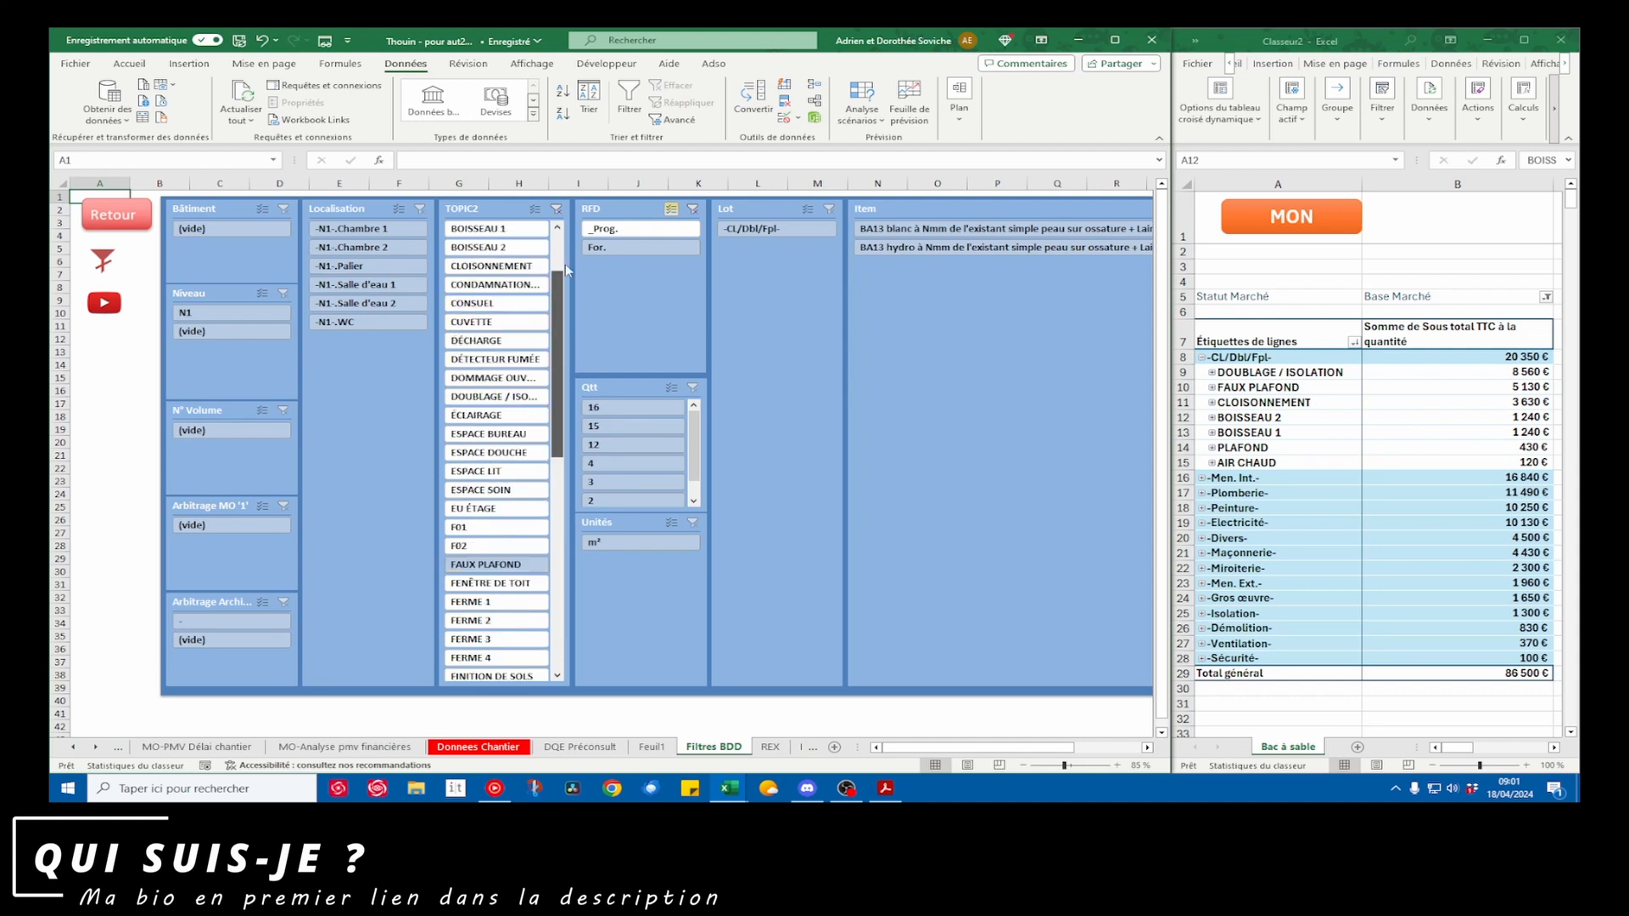
click(500, 306)
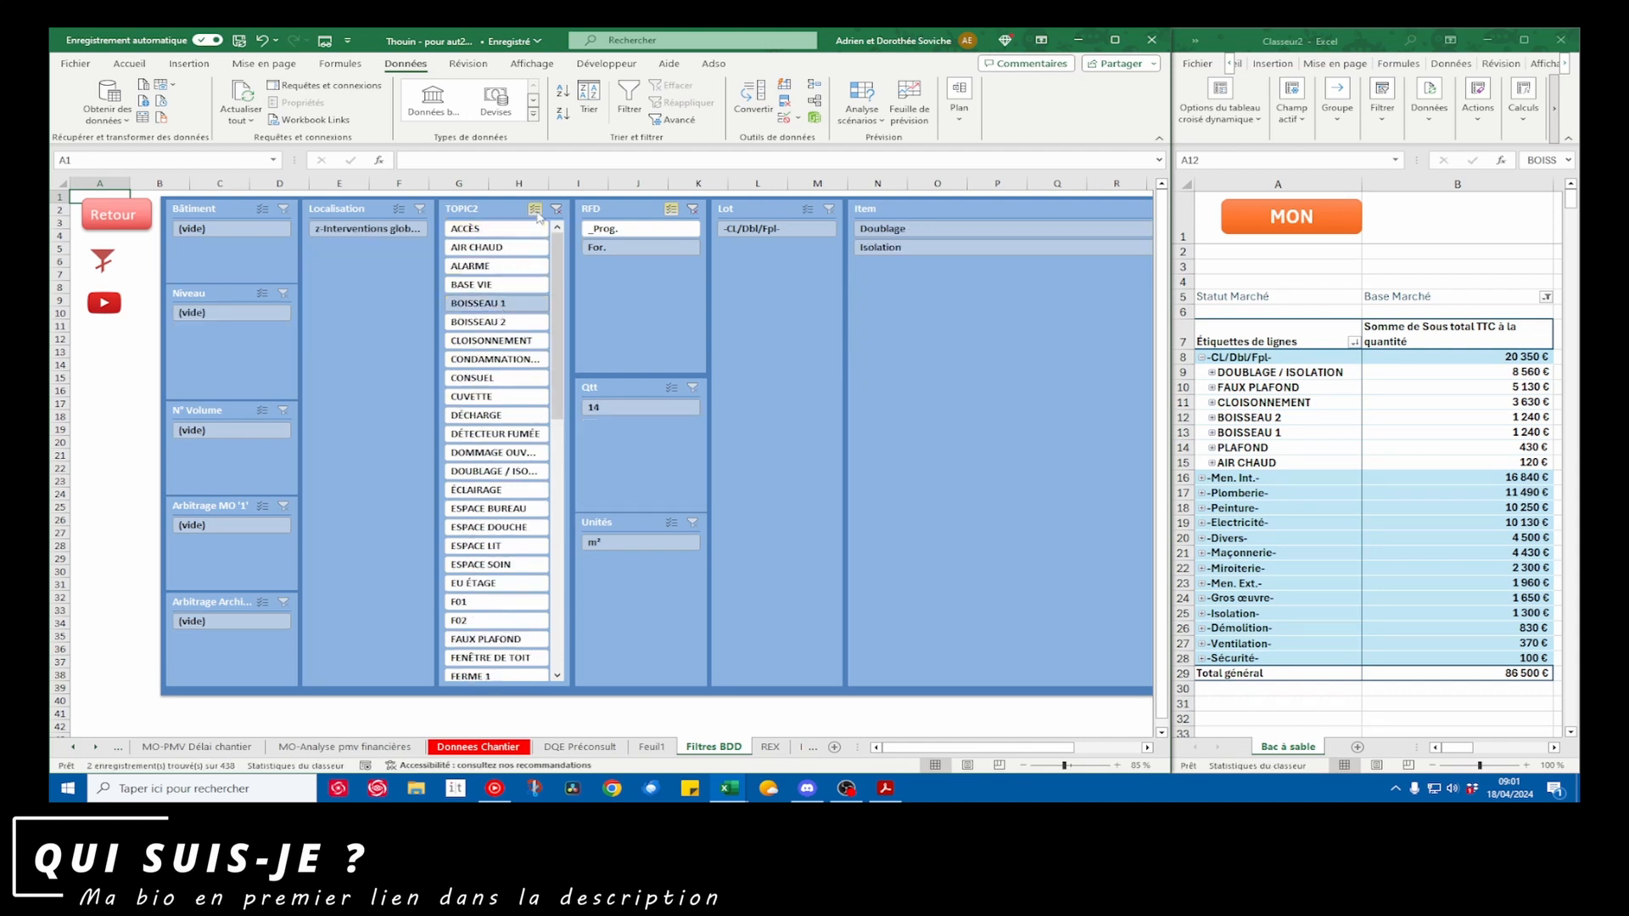
click(501, 323)
click(145, 222)
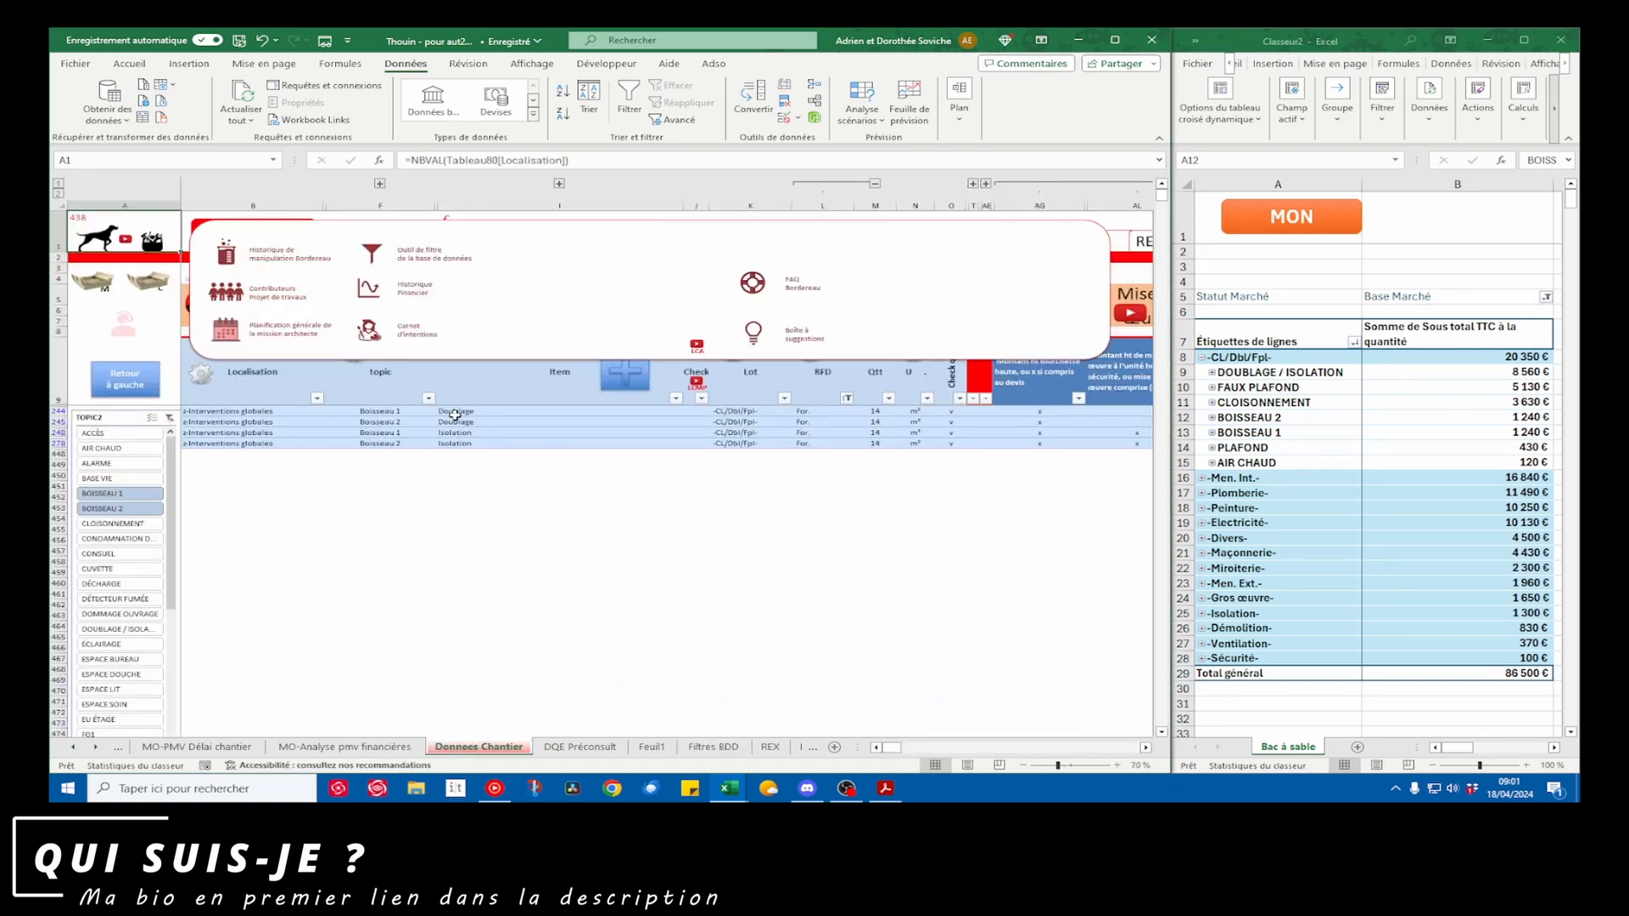
Set the unit installation price of both Doublage rows for BOISSEAU 1 and 2 to 55 €
drag(456, 411, 456, 423)
scroll(872, 436, right, 3)
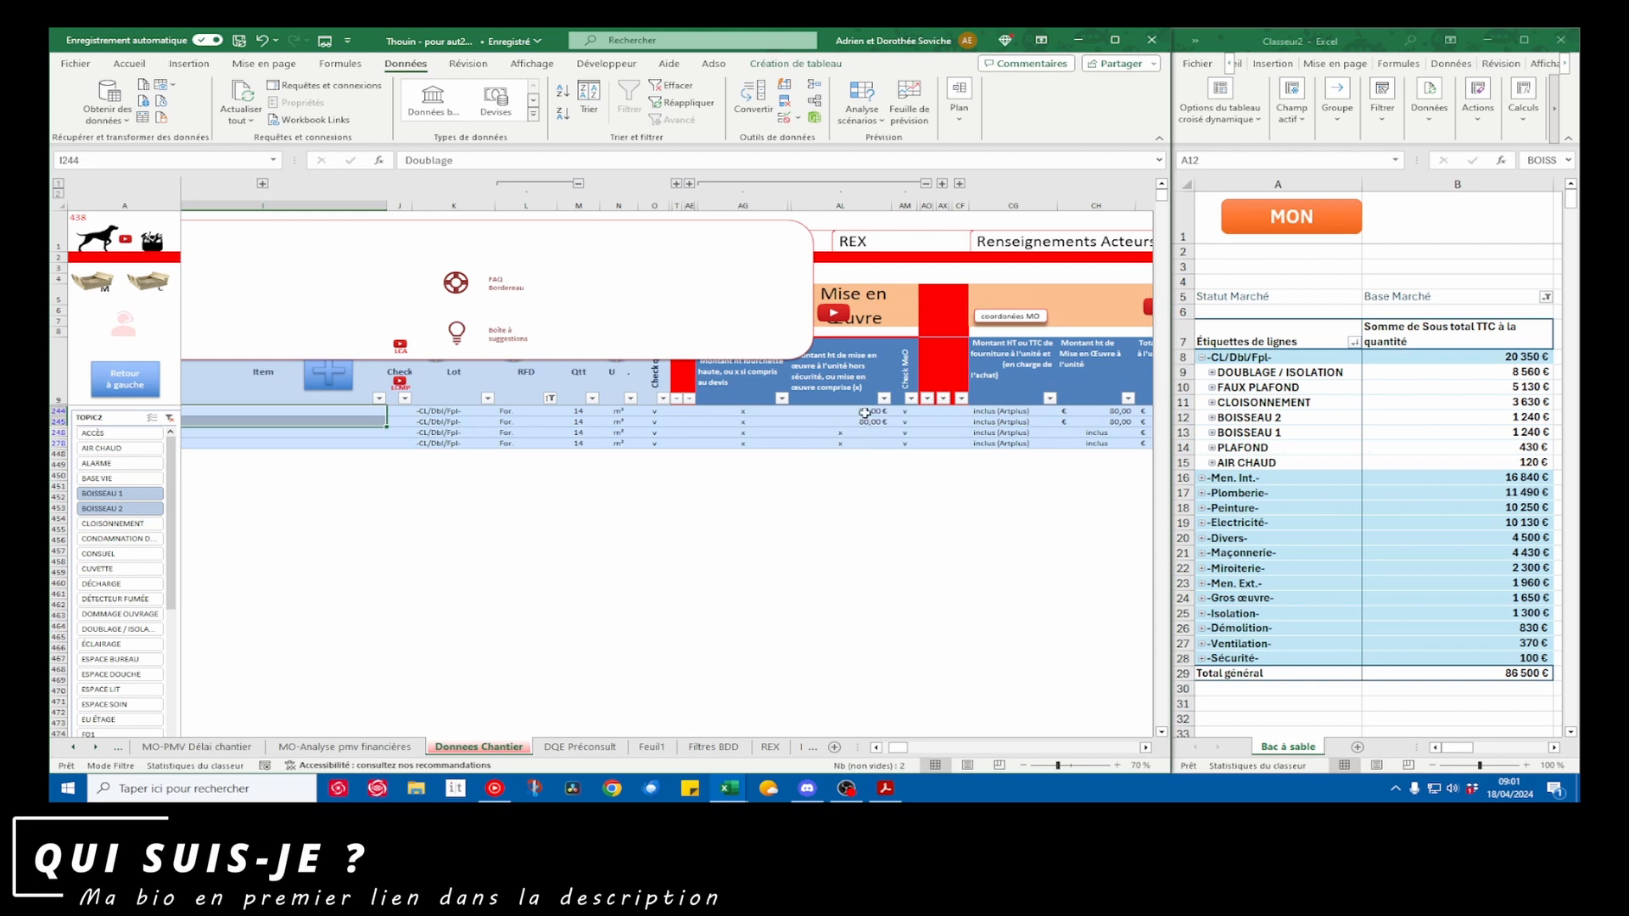
drag(864, 413, 865, 422)
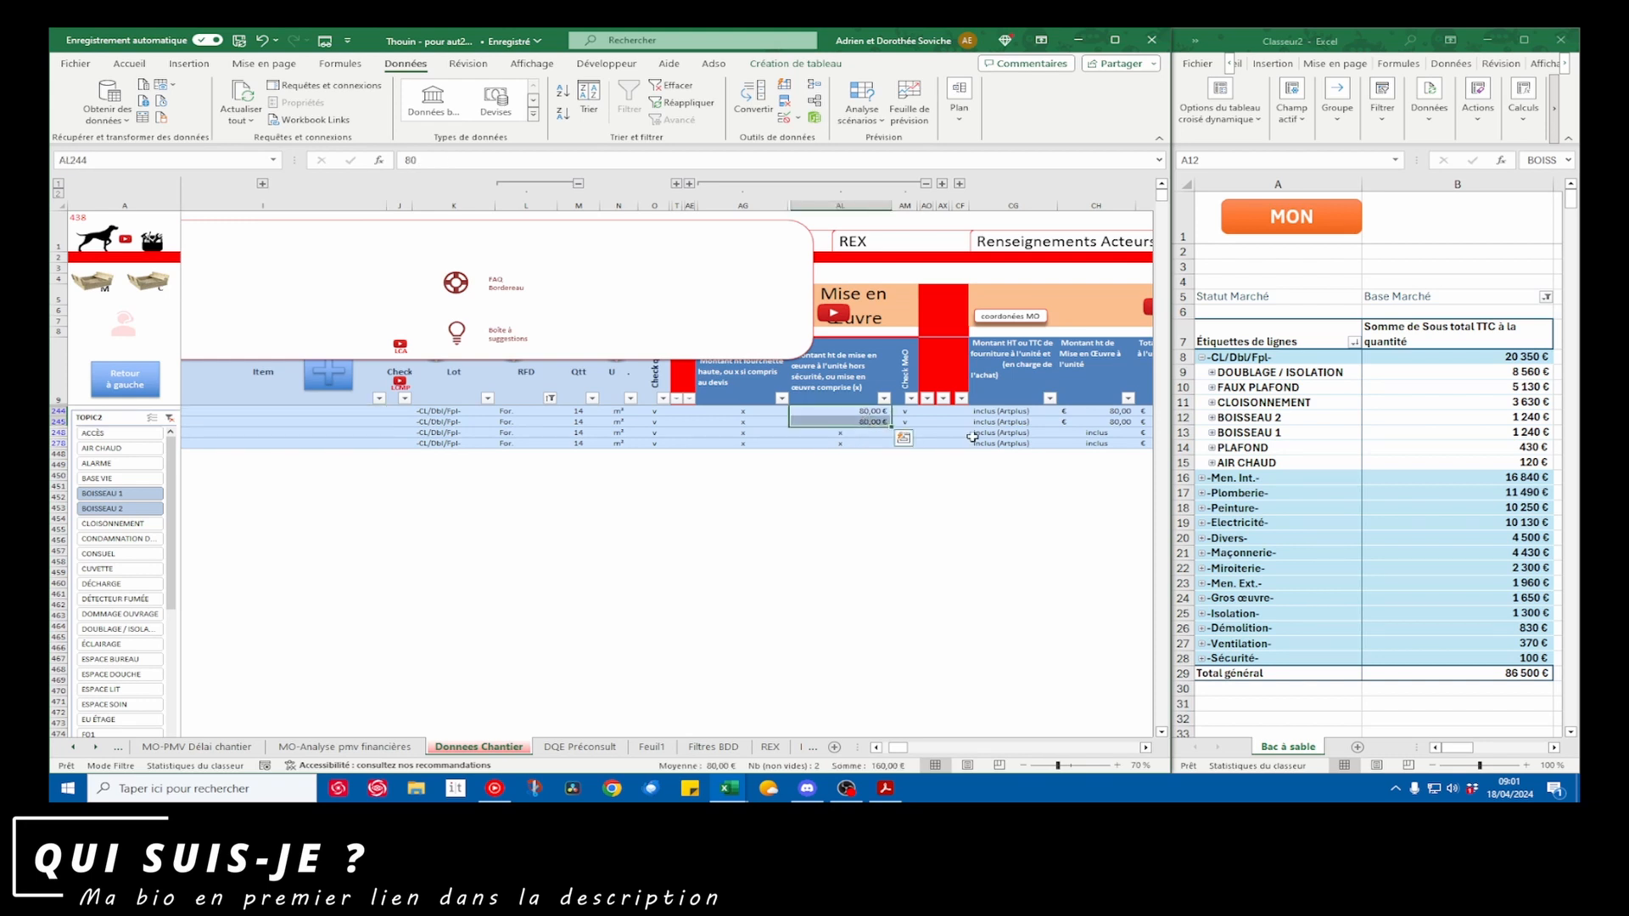
text(55)
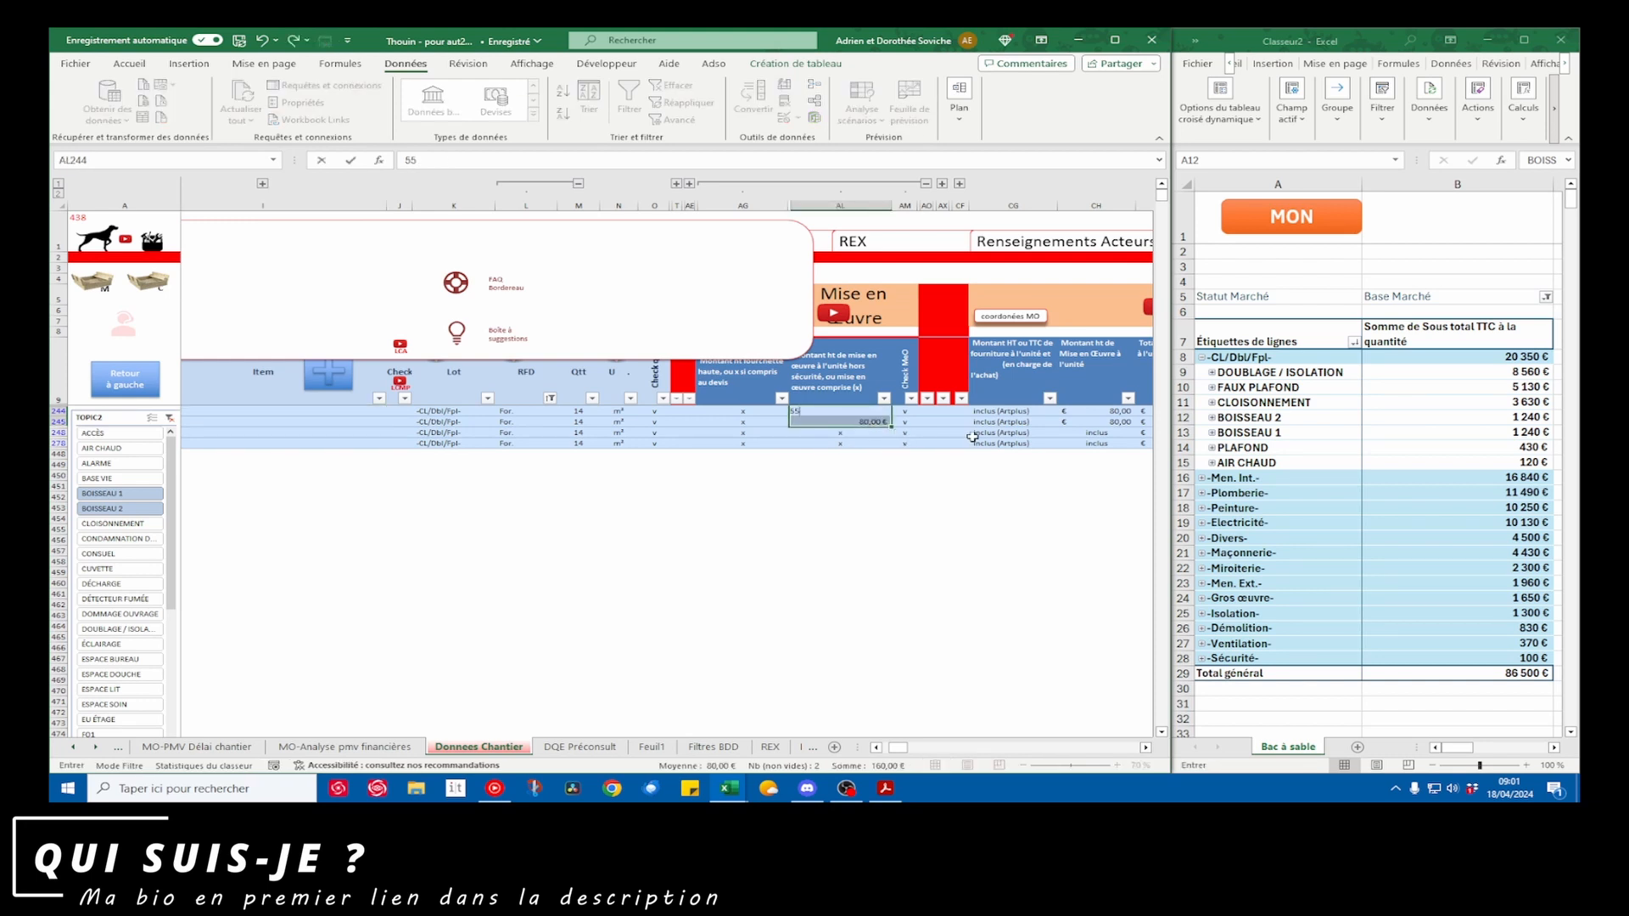
key(ctrl+Return)
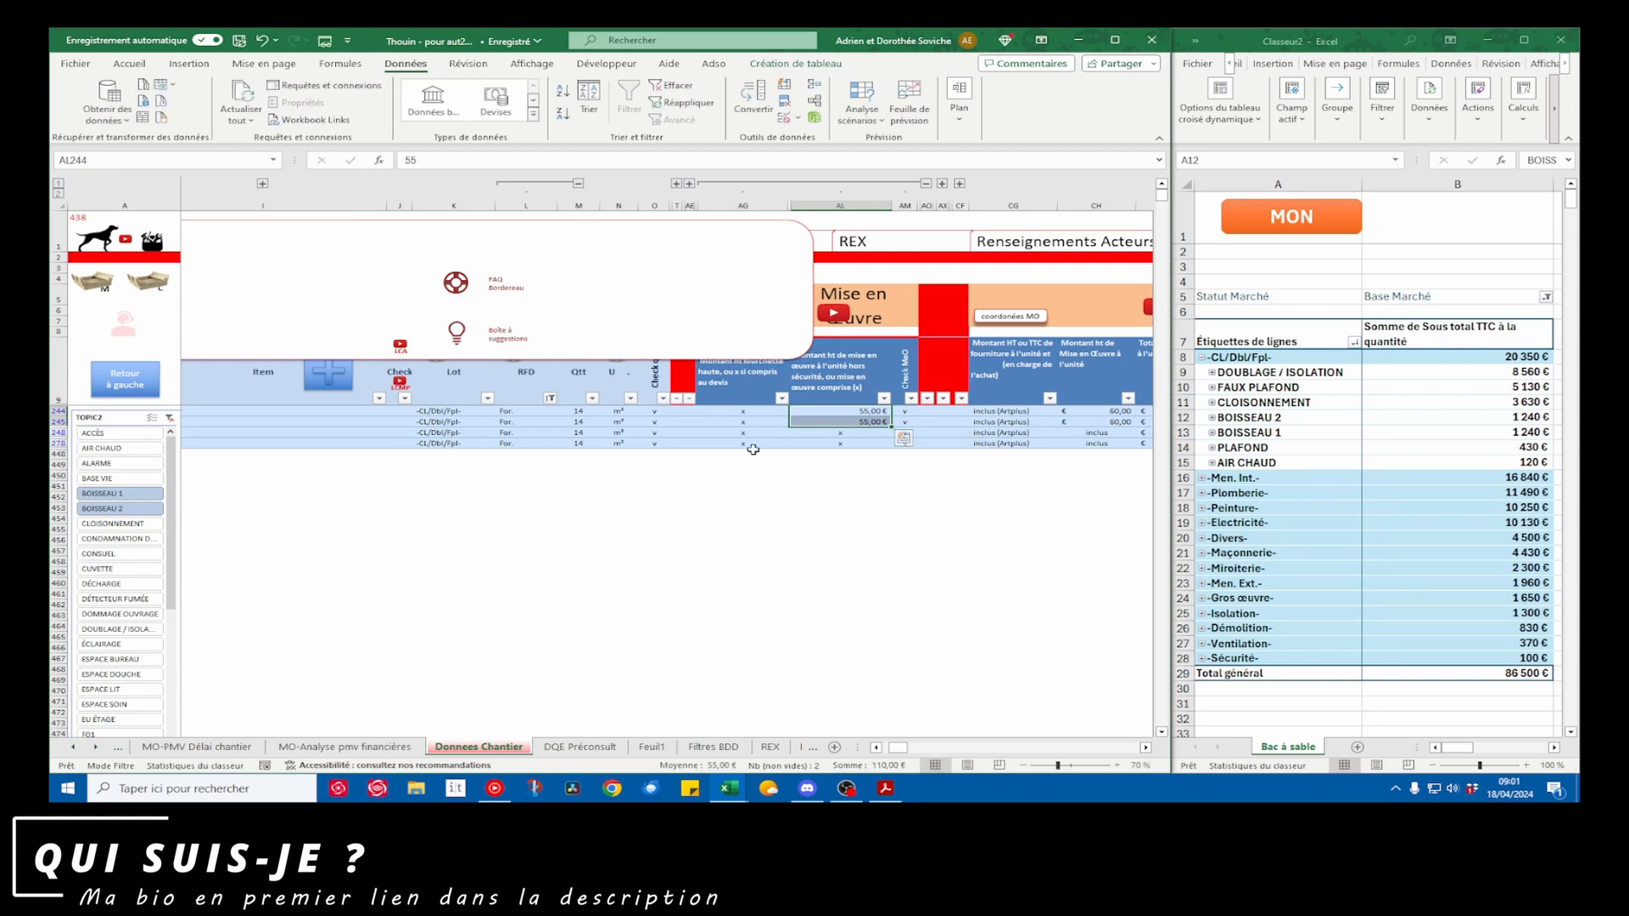
Set the quantity of all four Doublage and Isolation rows for BOISSEAU 1 and 2 to 11 m²
scroll(753, 448, left, 5)
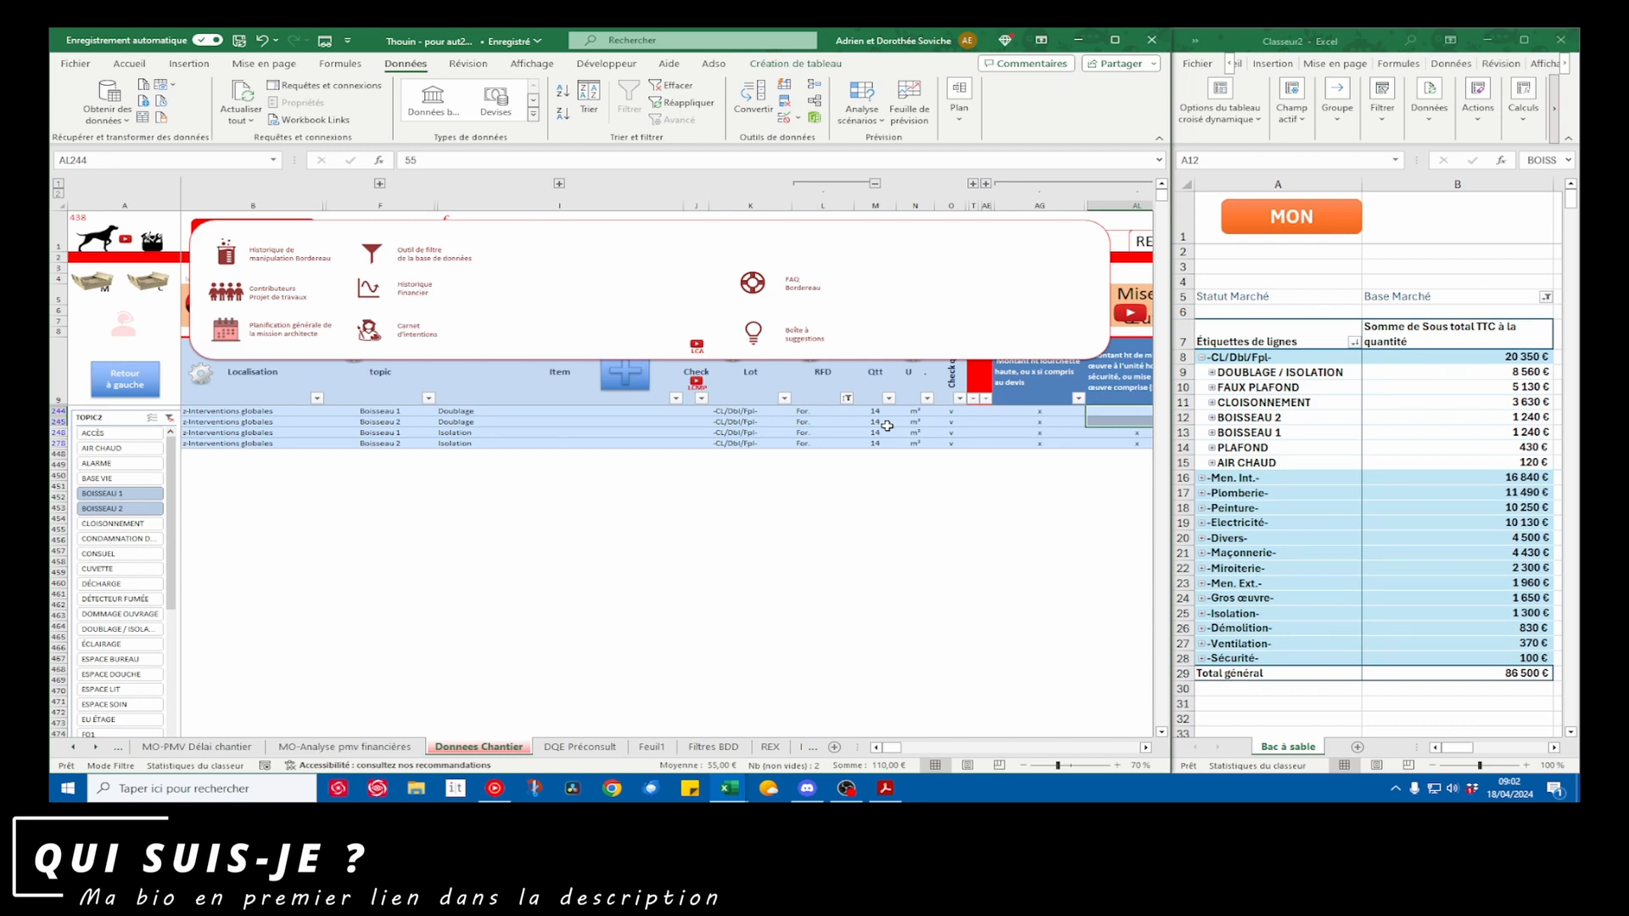
drag(875, 411, 877, 443)
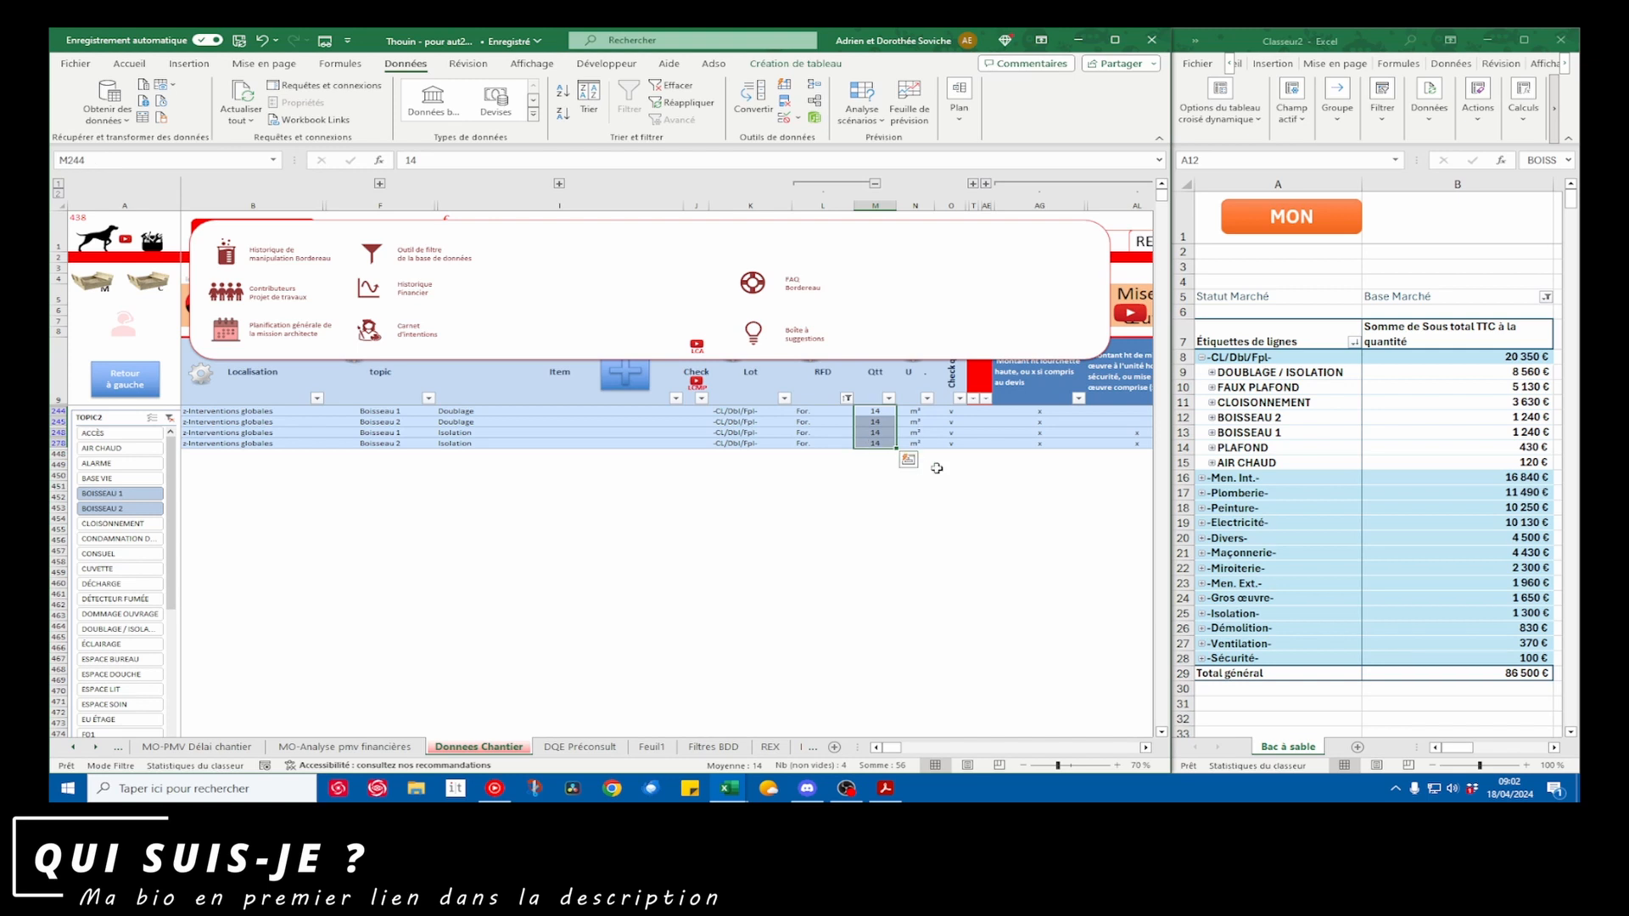
text(11)
key(ctrl+Return)
Refresh the pivot table with the edited BOISSEAU prices and quantities, and collapse the -CL/Dbl/Fpl- lot
click(1290, 420)
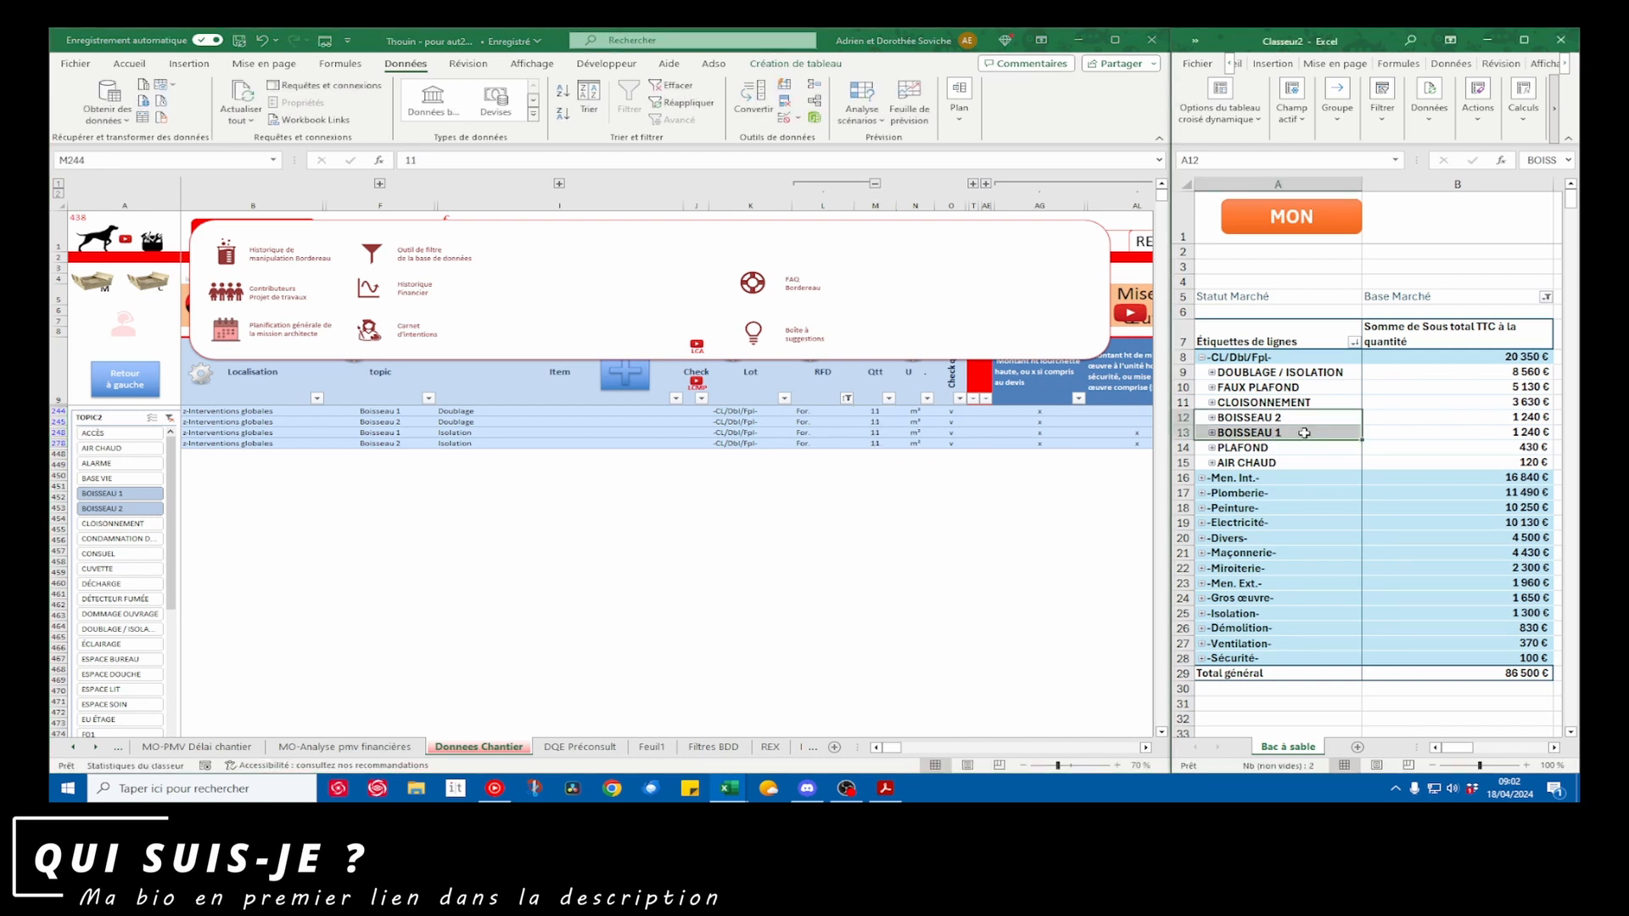
right_click(1304, 433)
click(1408, 167)
drag(1527, 417, 1529, 433)
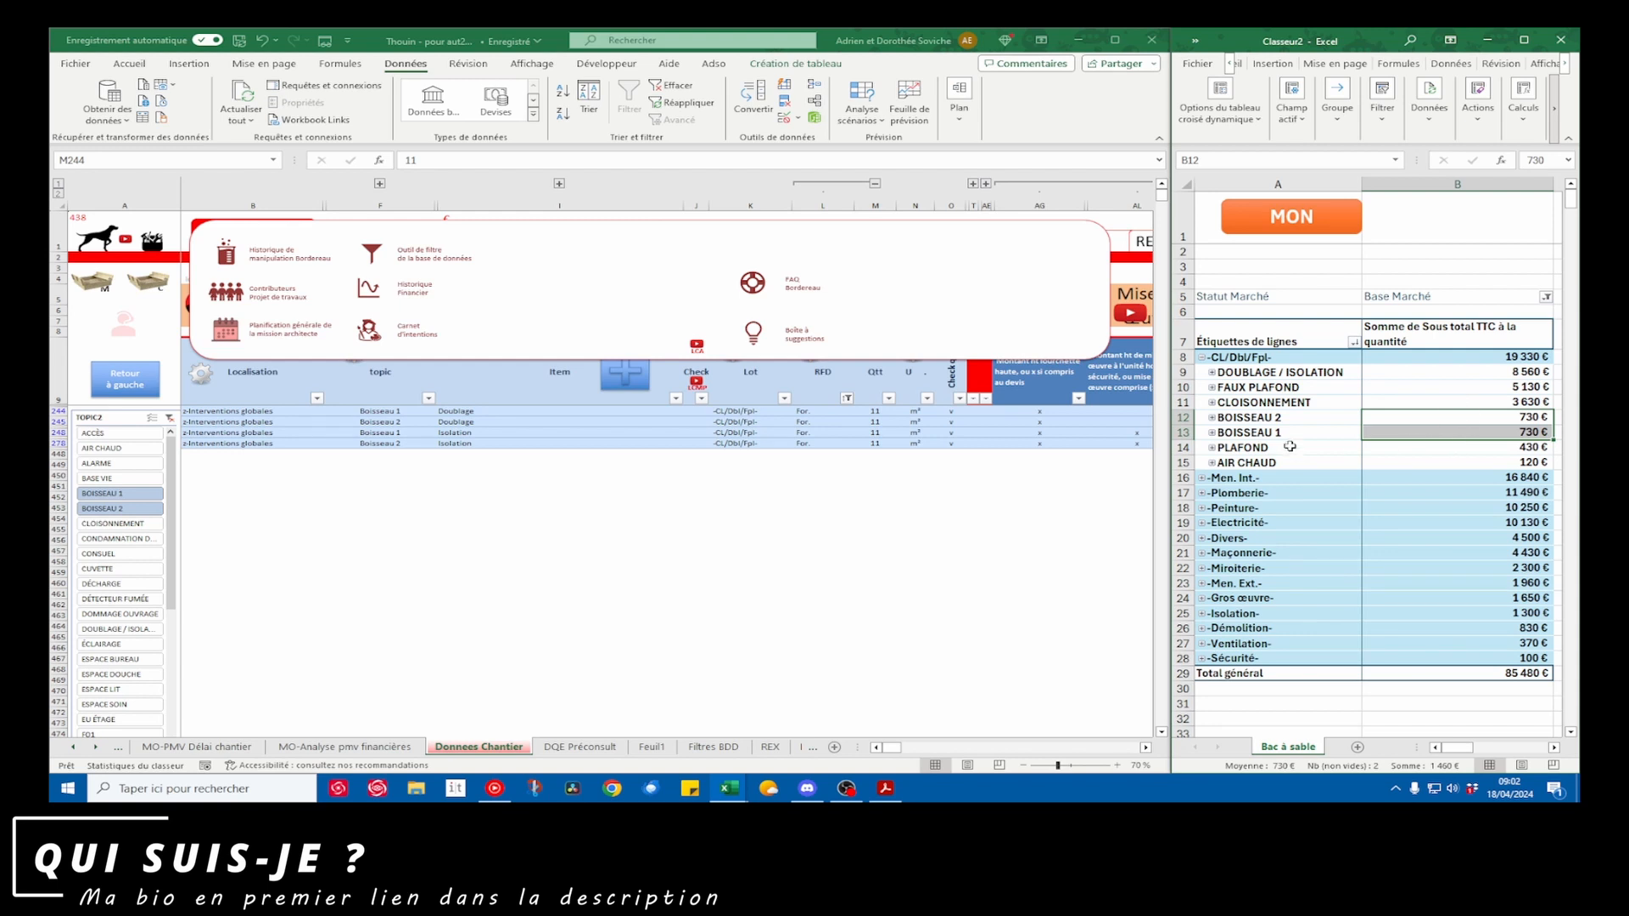
click(1201, 357)
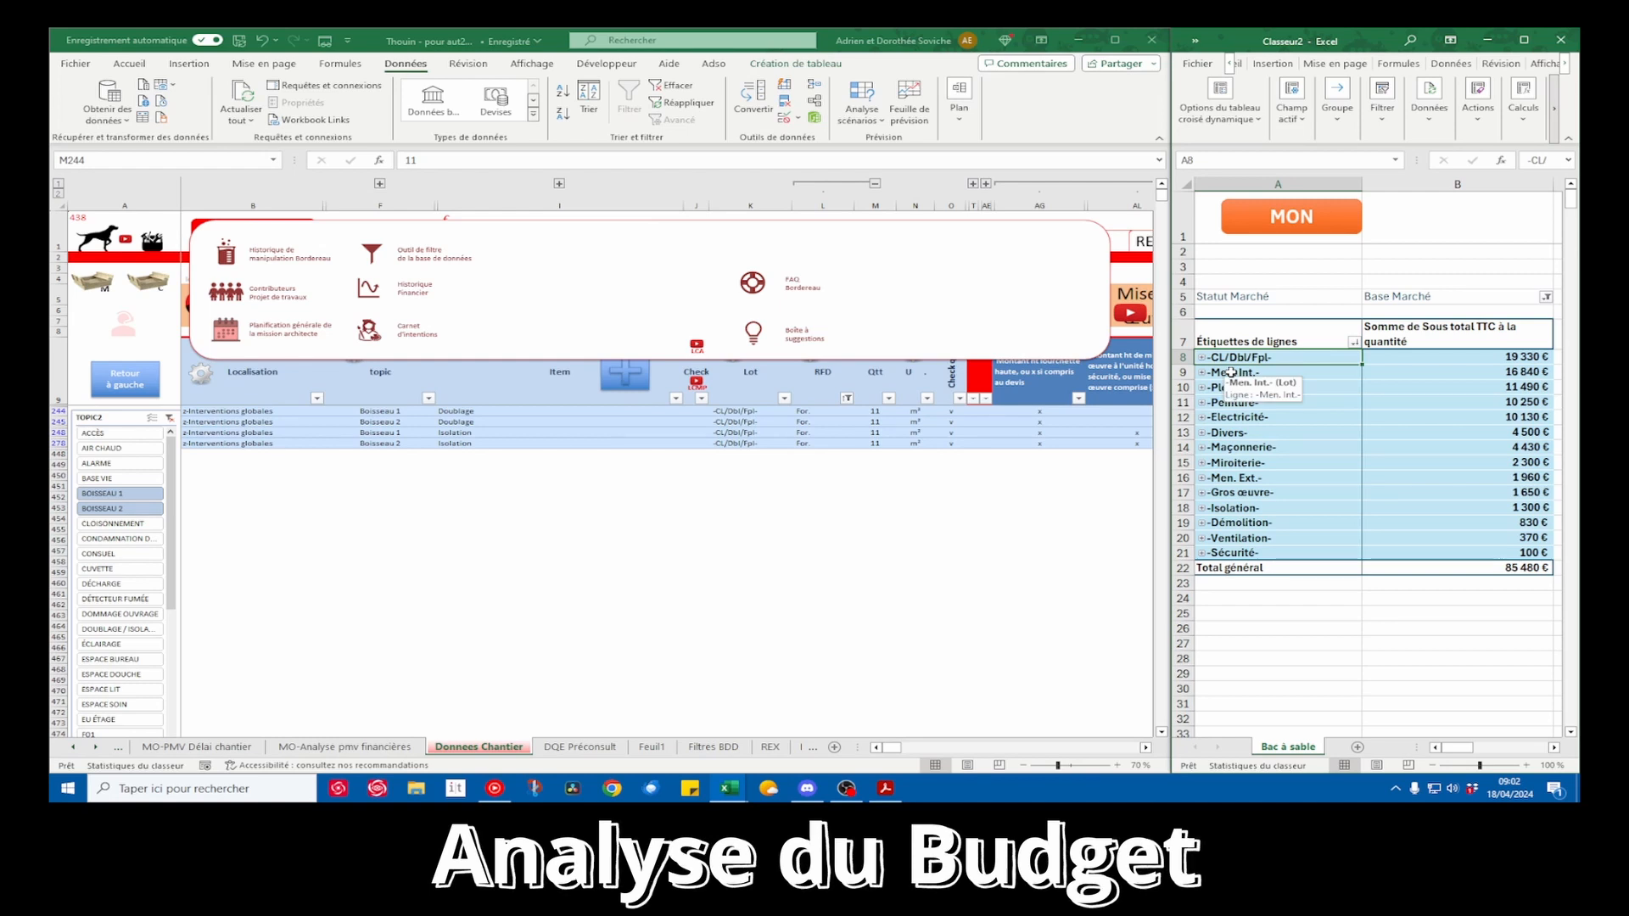
Clear the TOPIC2 filter so all topics are included, and return to the Donnees Chantier sheet
drag(874, 411, 874, 443)
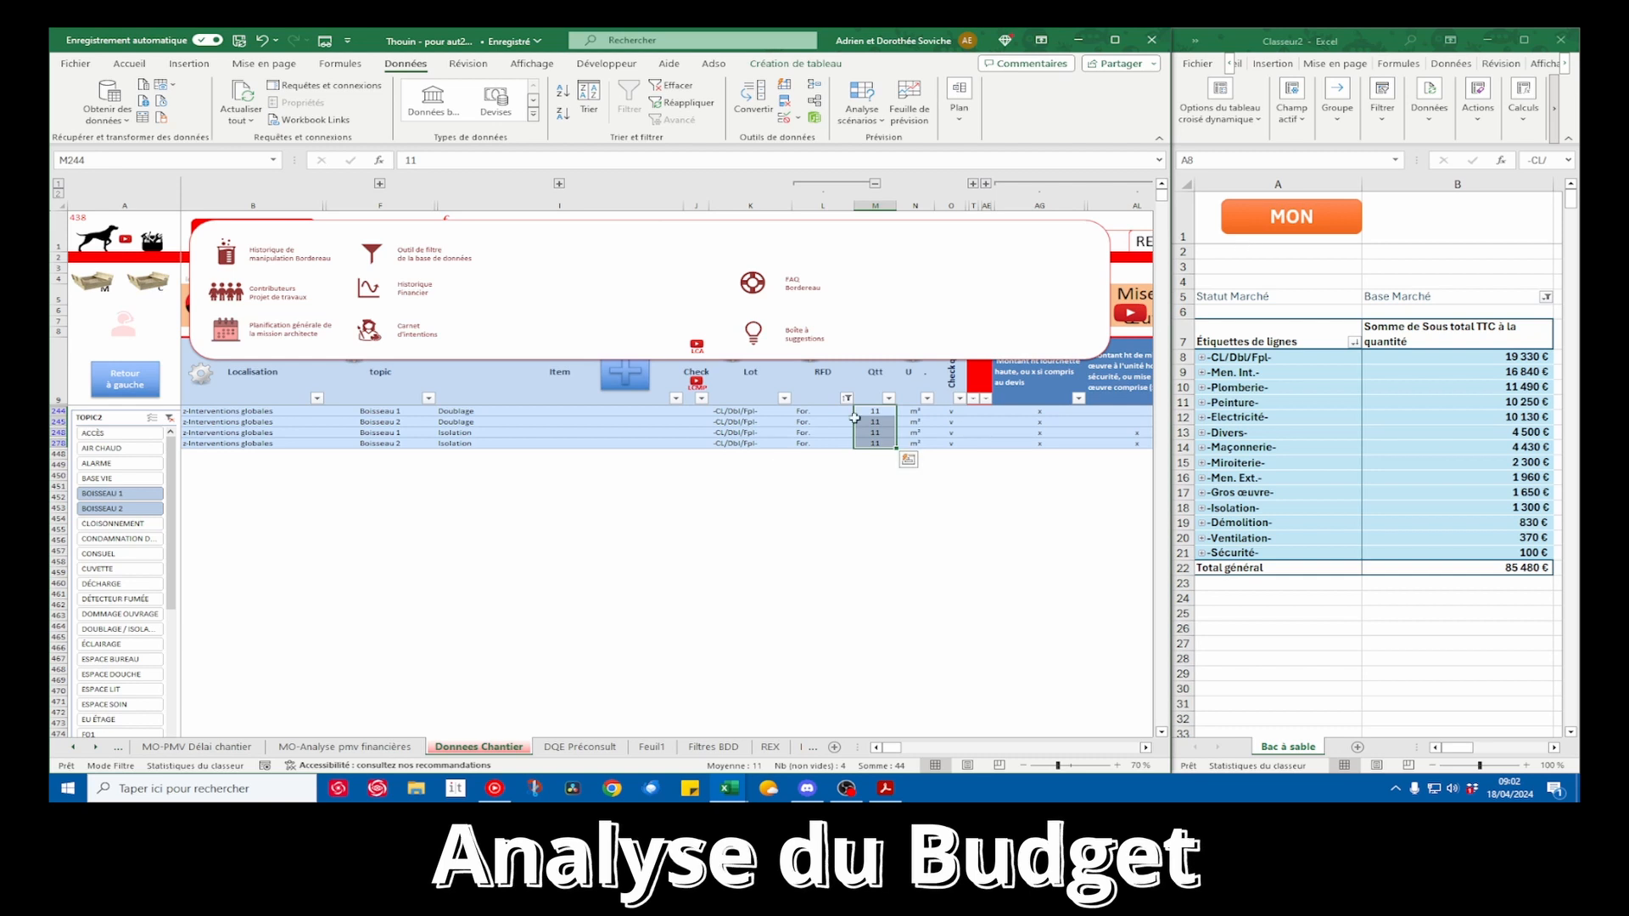
click(372, 255)
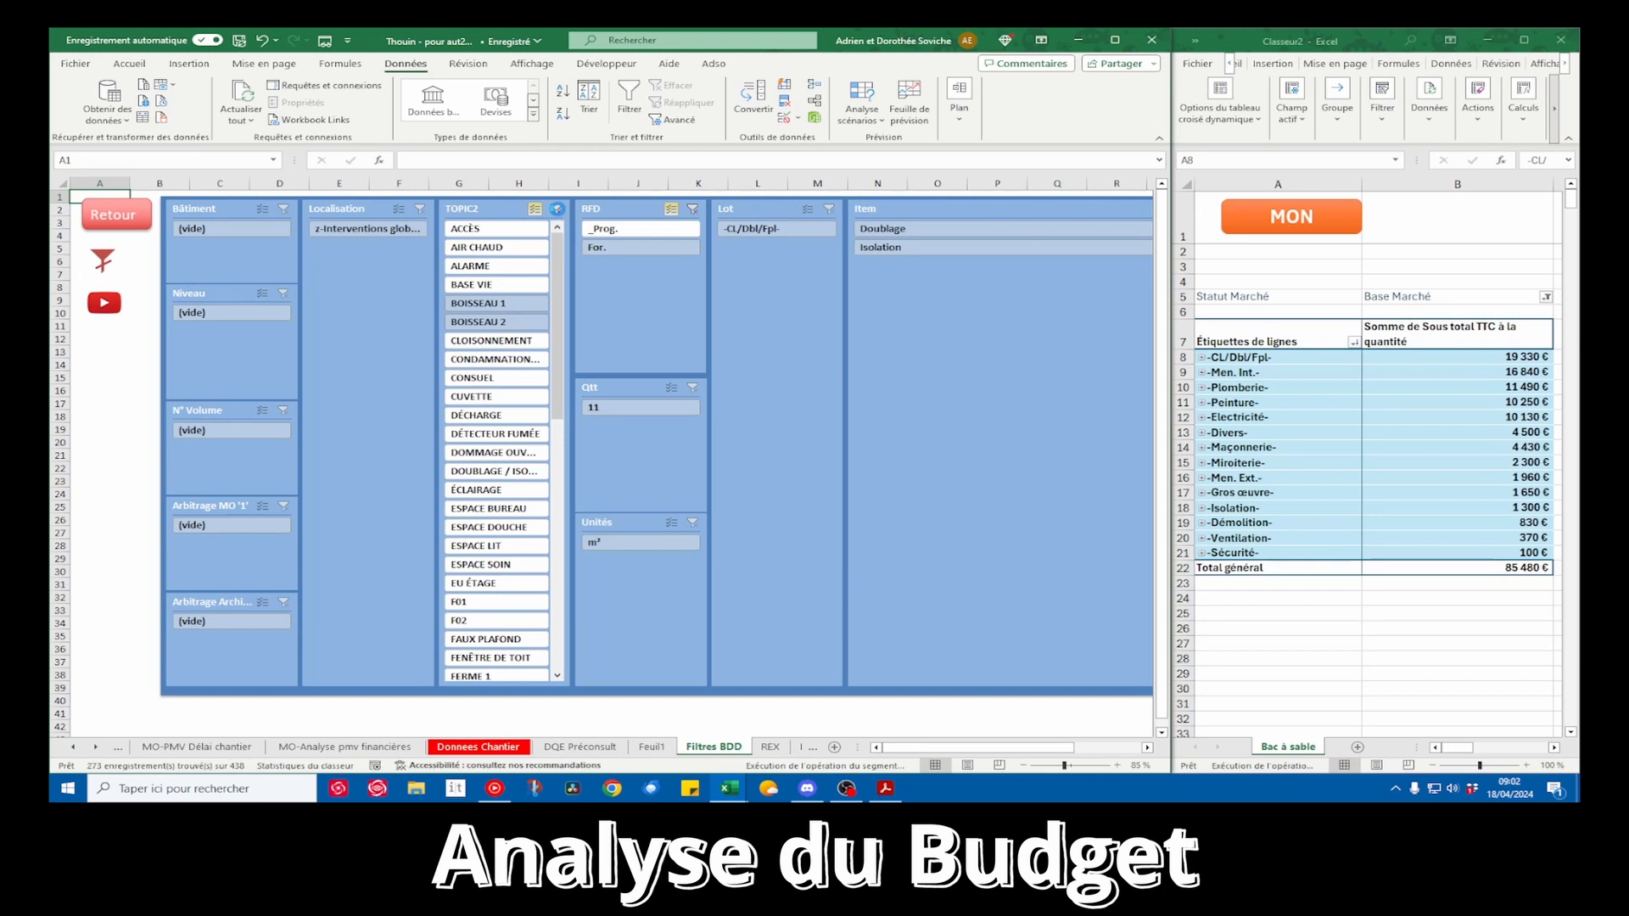
click(120, 216)
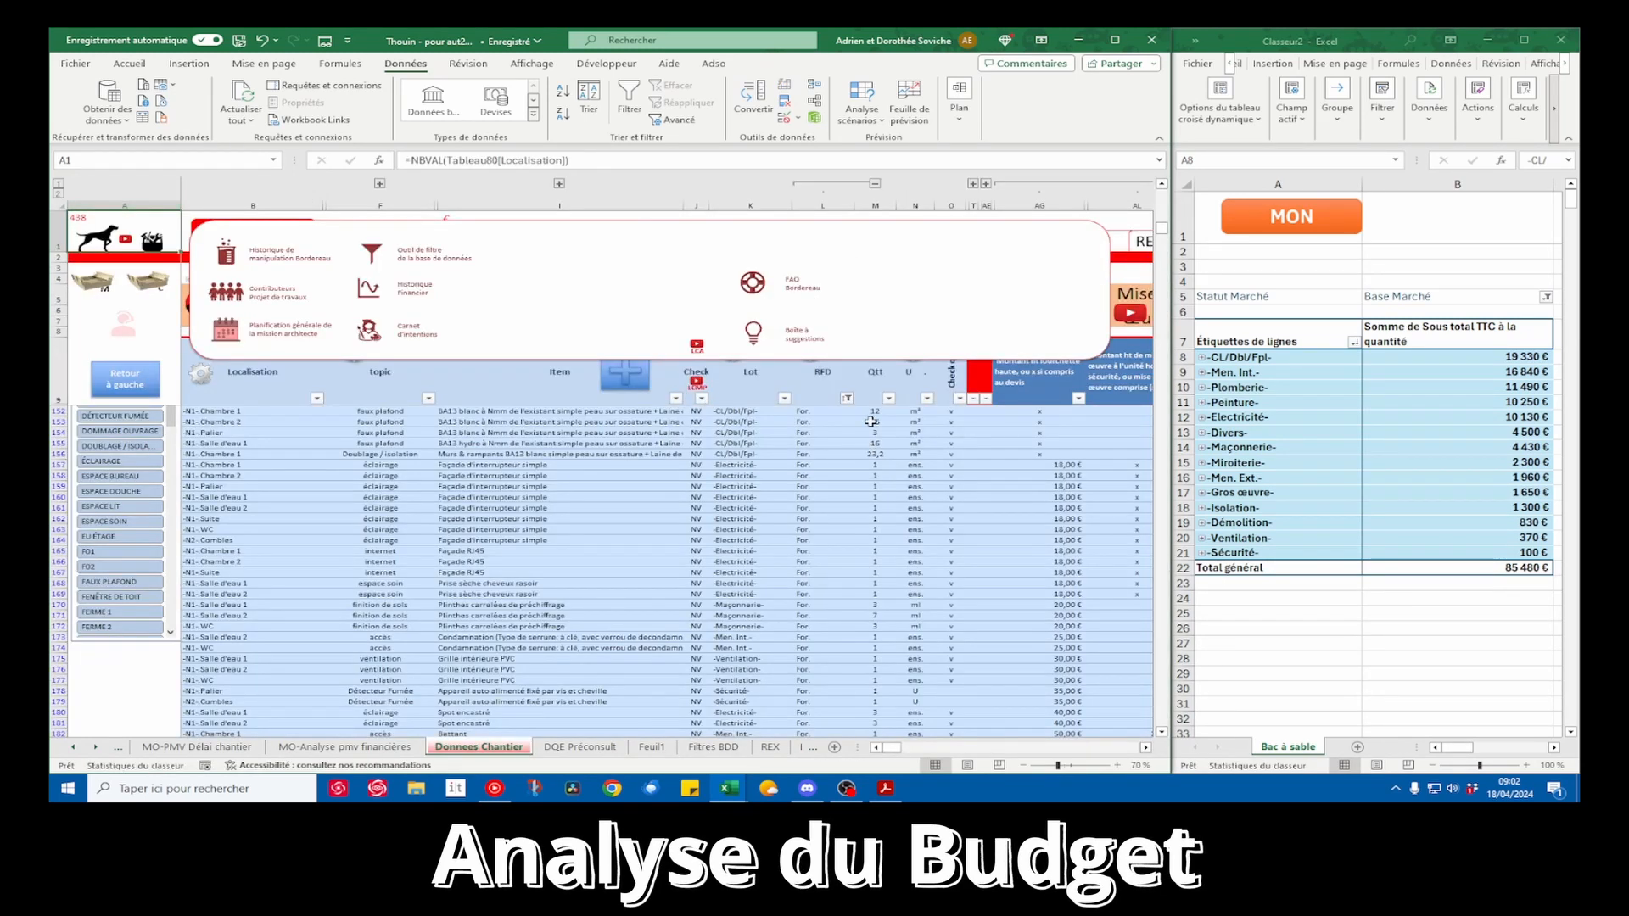
Review the quantities and unit installation amounts across the source rows of all lots
drag(870, 421, 876, 604)
drag(865, 427, 867, 593)
click(881, 530)
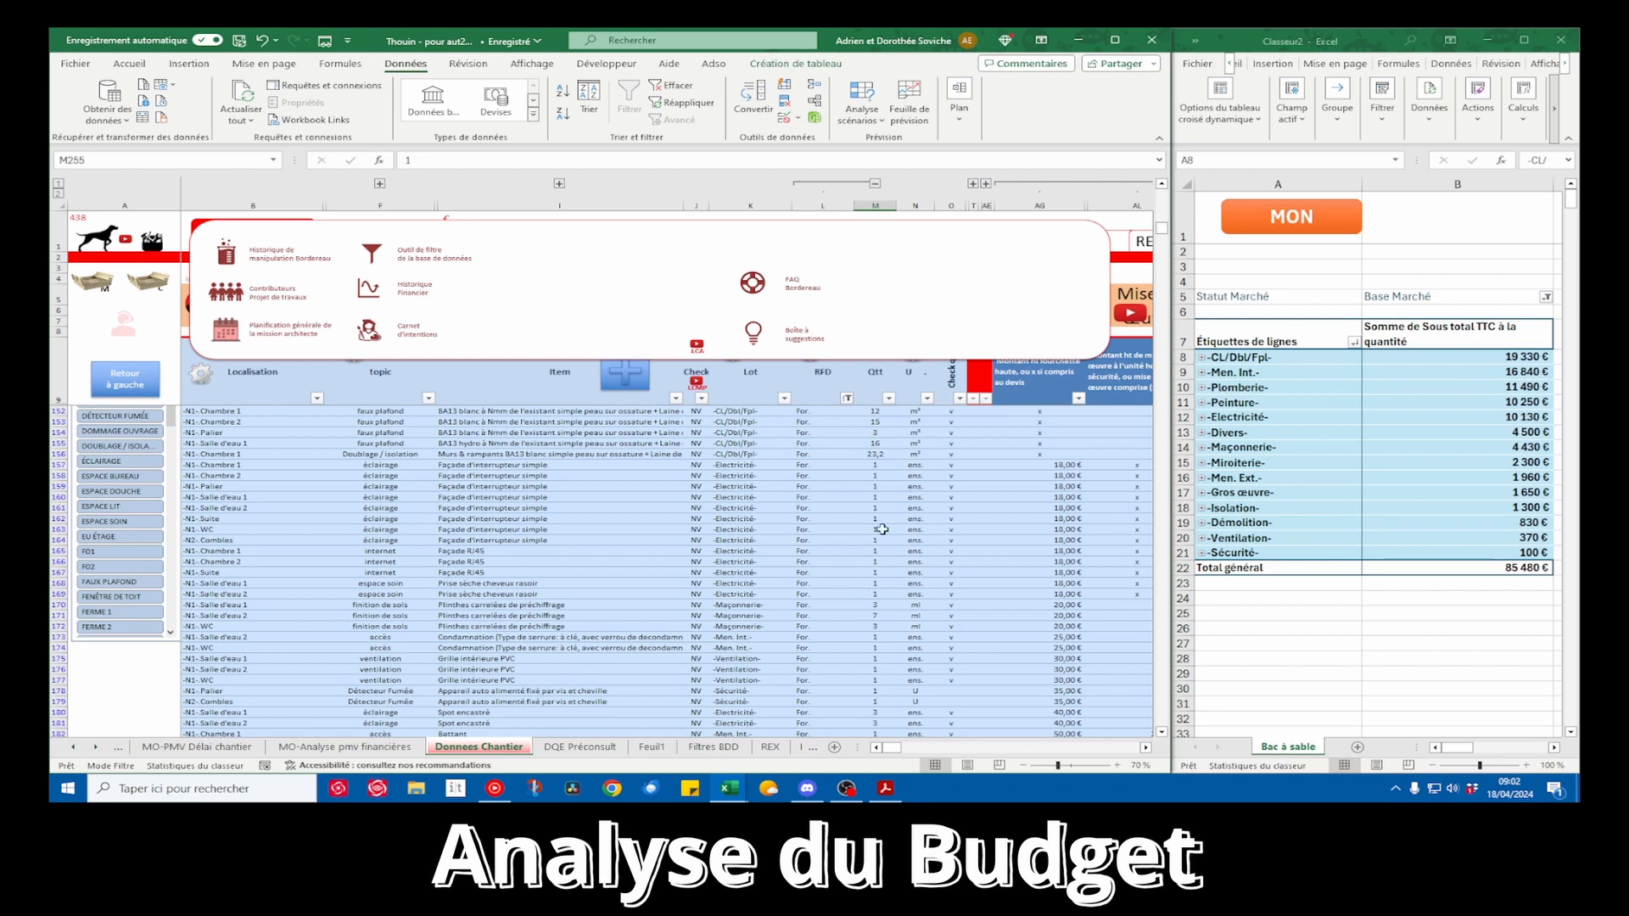
scroll(941, 530, right, 5)
drag(953, 453, 955, 531)
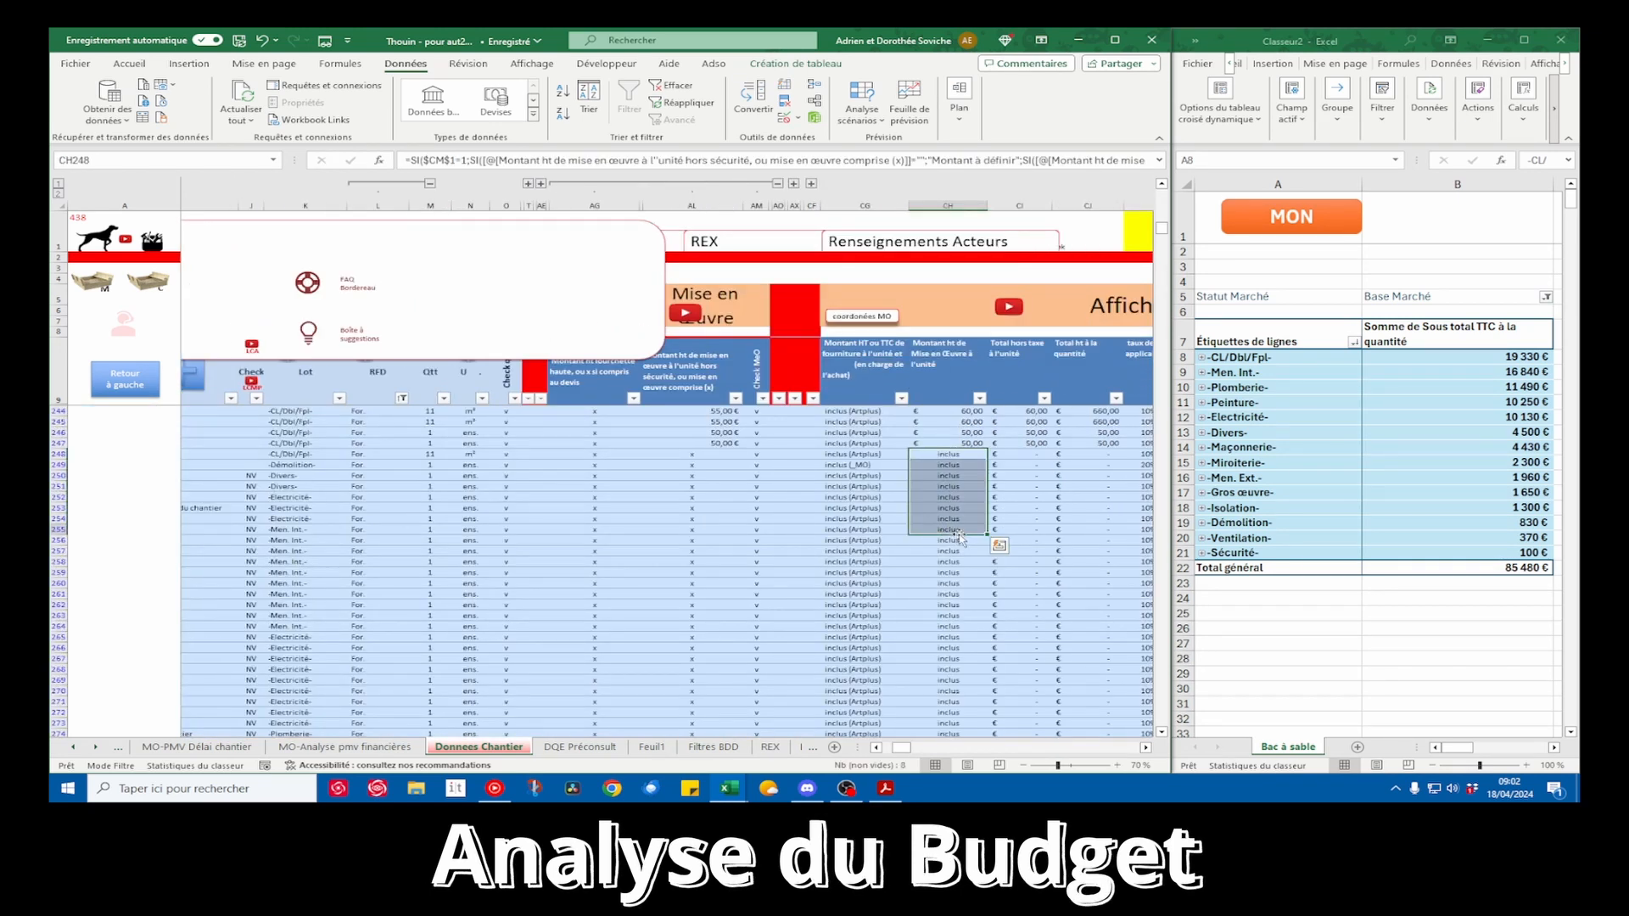
drag(443, 473, 439, 529)
click(973, 422)
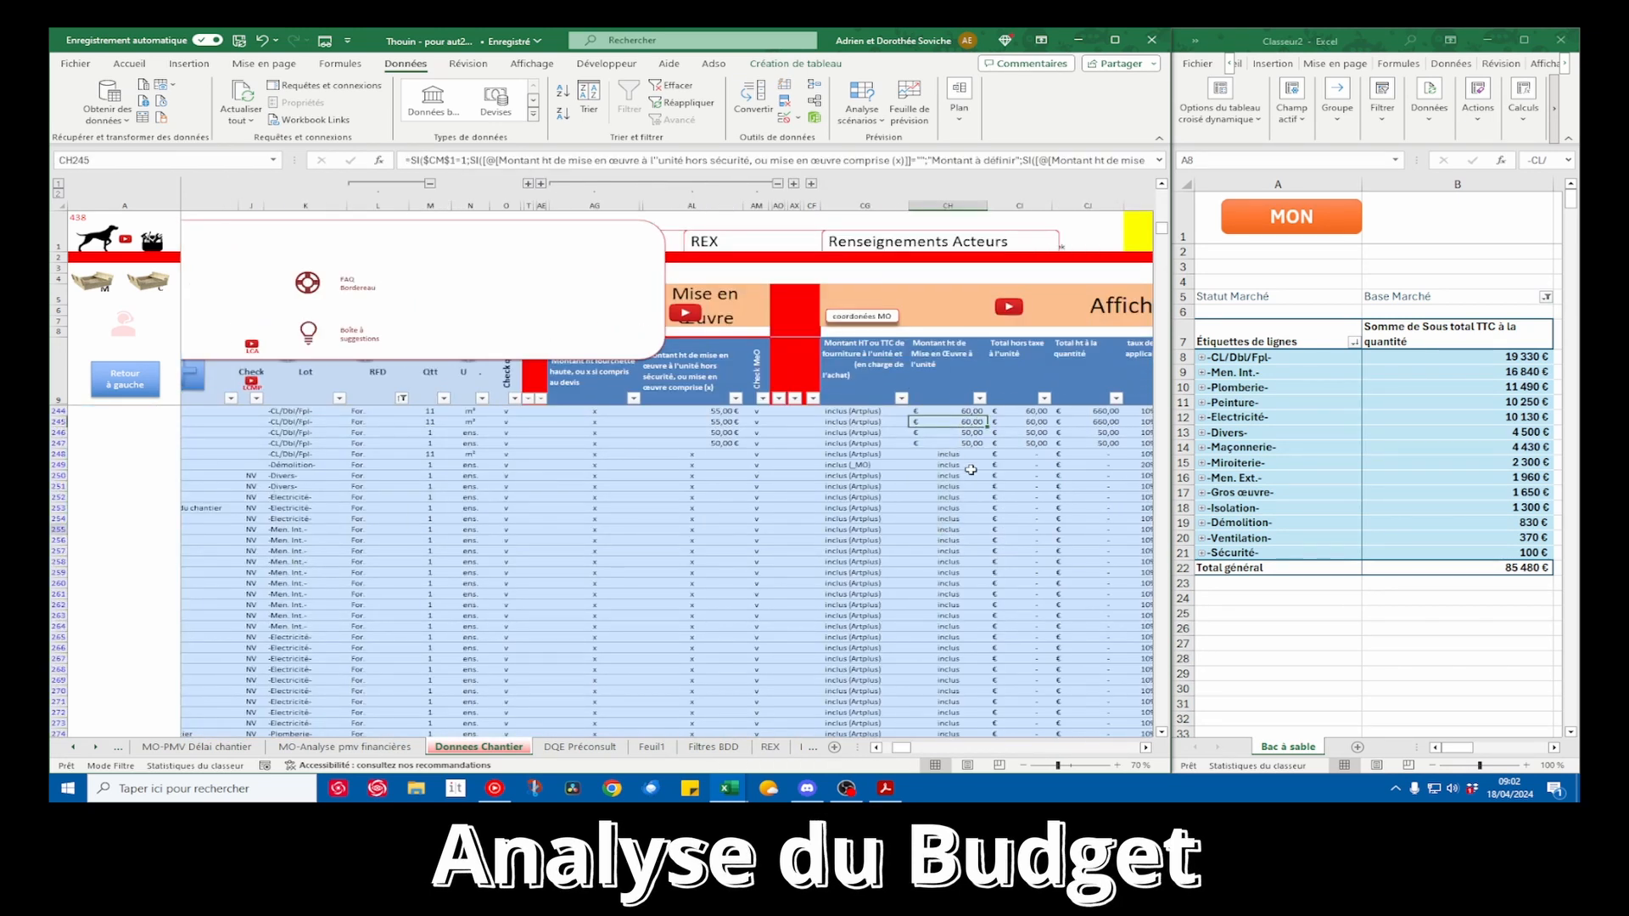
scroll(970, 452, up, 8)
scroll(970, 452, up, 2)
drag(972, 422, 967, 540)
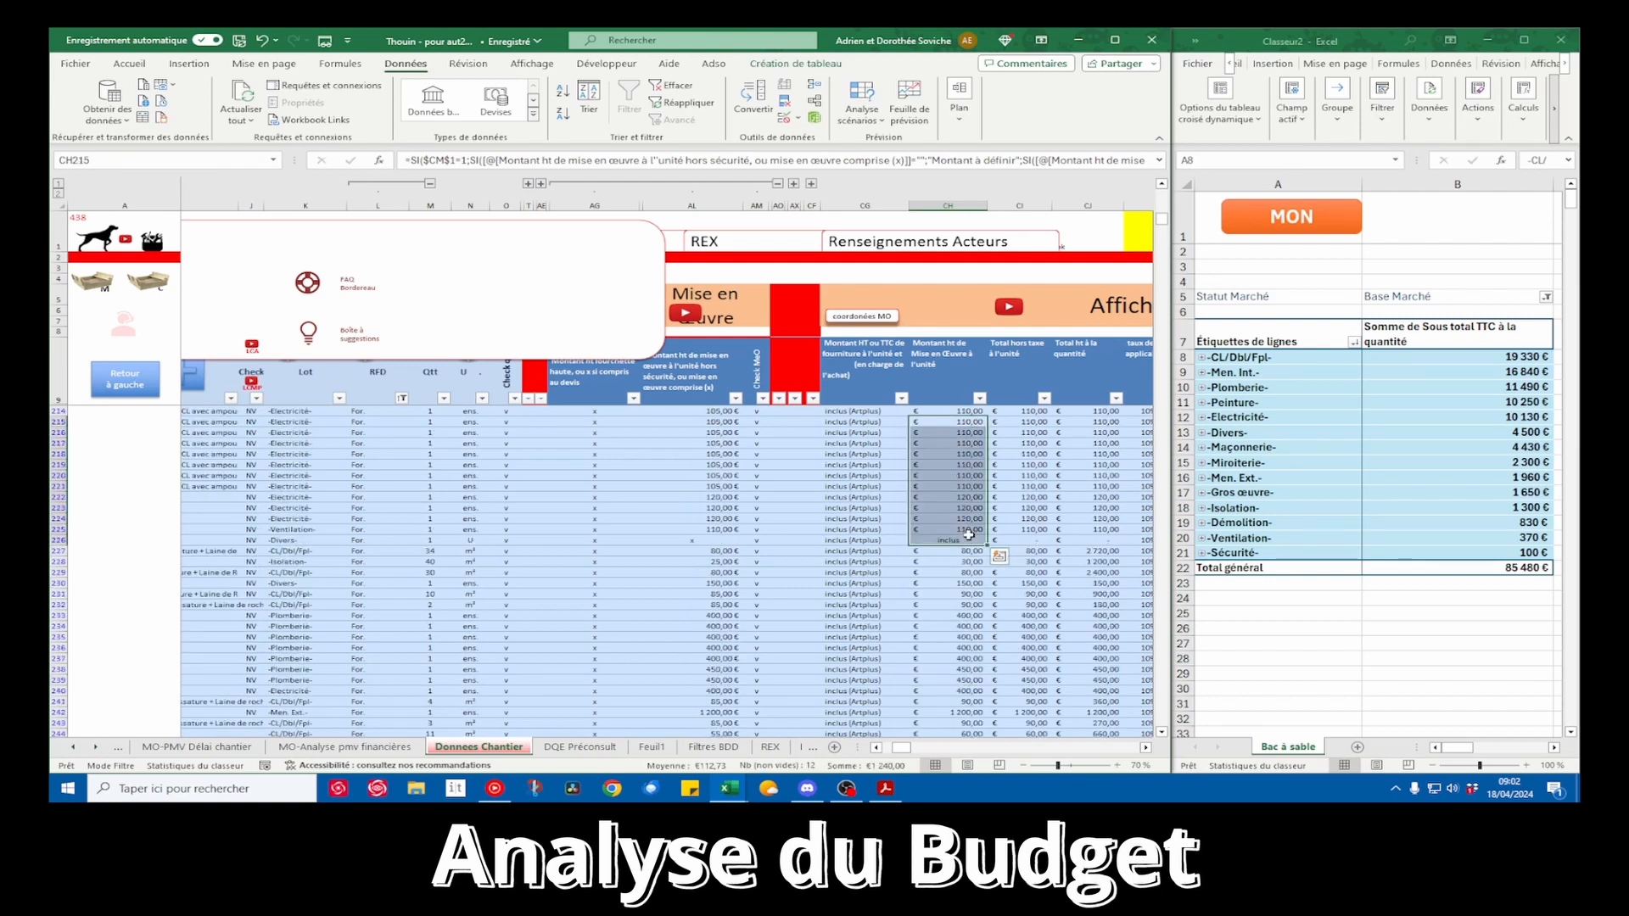
Review the item descriptions and quantities of the electricity, ventilation and other source rows starting at row 214
scroll(933, 502, left, 3)
scroll(933, 502, left, 3)
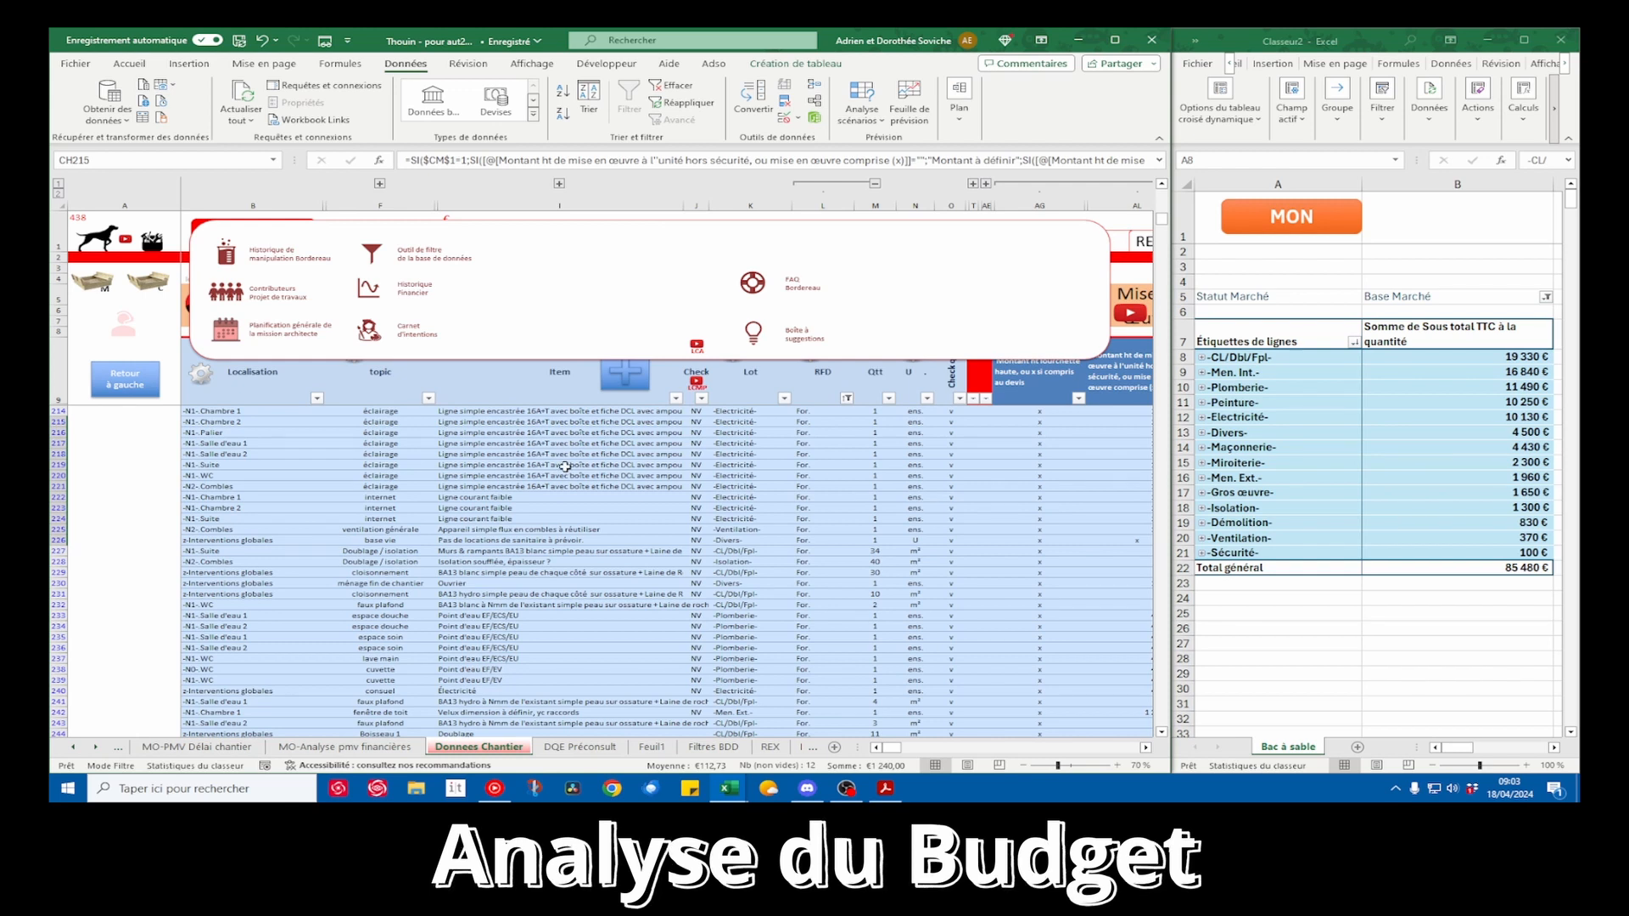
drag(536, 413, 533, 632)
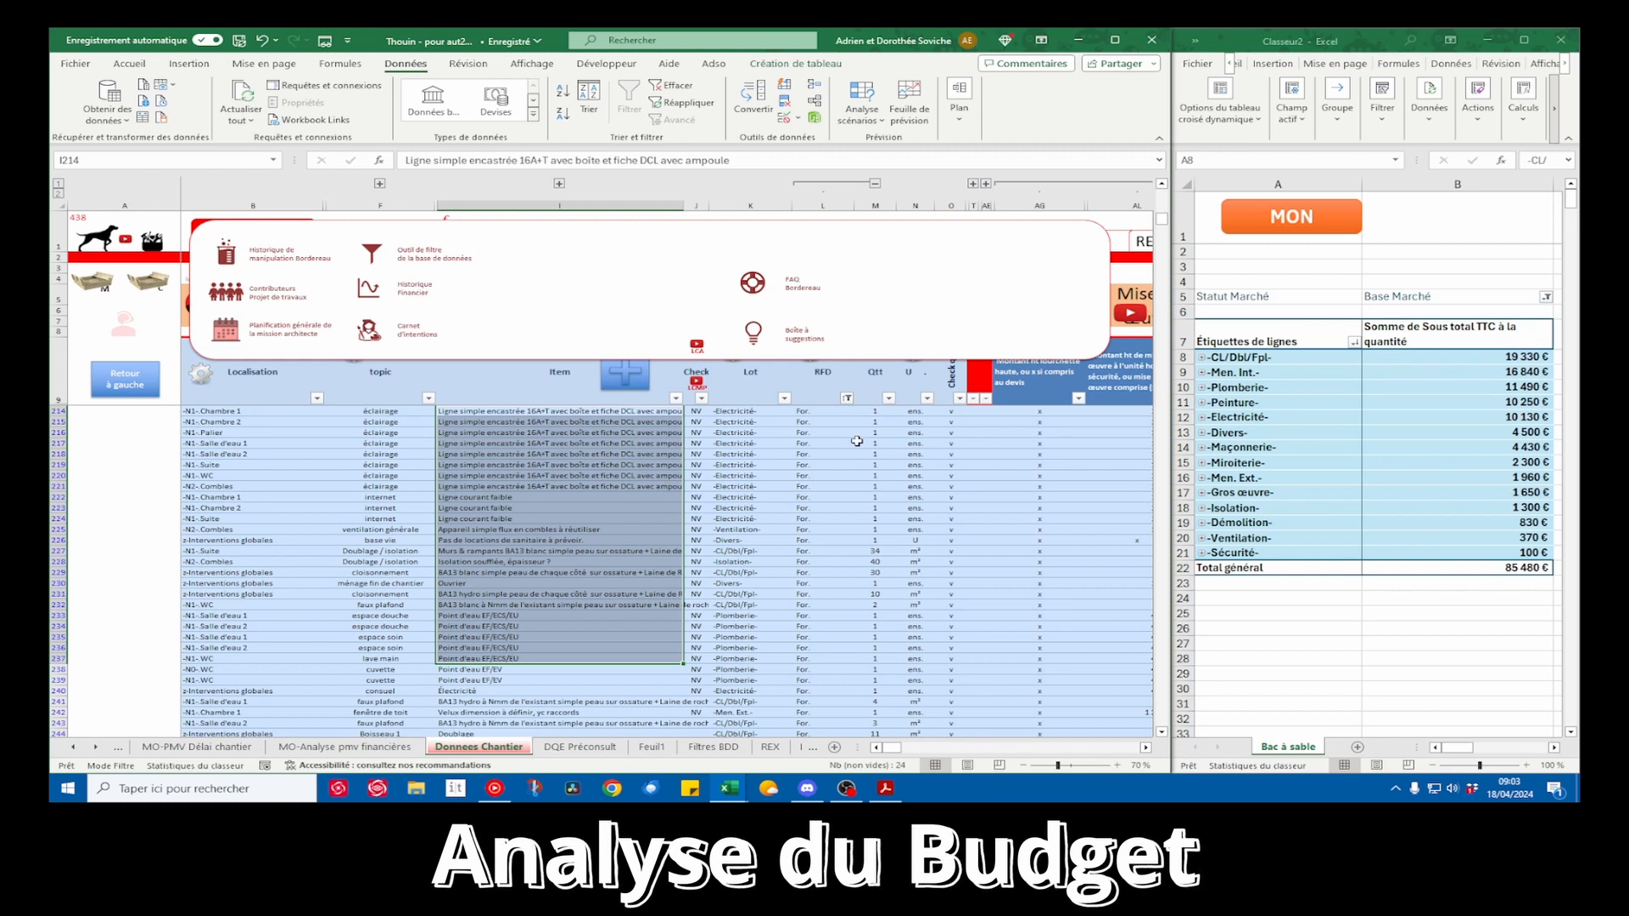
drag(879, 412, 870, 572)
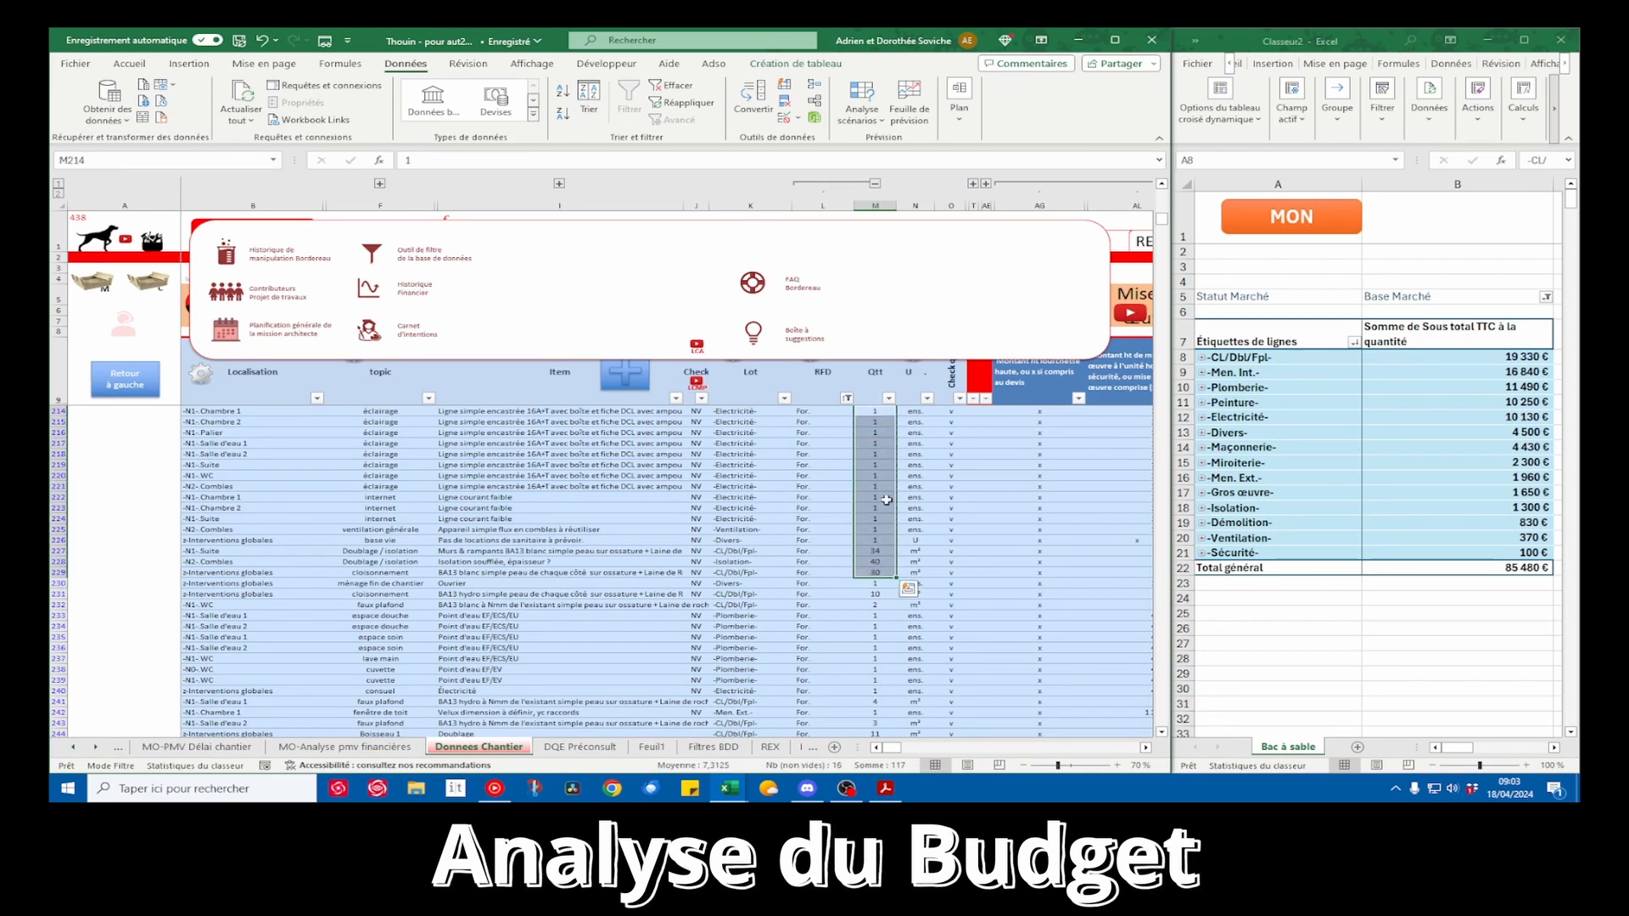
Review the pivot table's subtotals per lot and the grand total against the unit amounts in the source rows
scroll(887, 500, right, 5)
click(1370, 437)
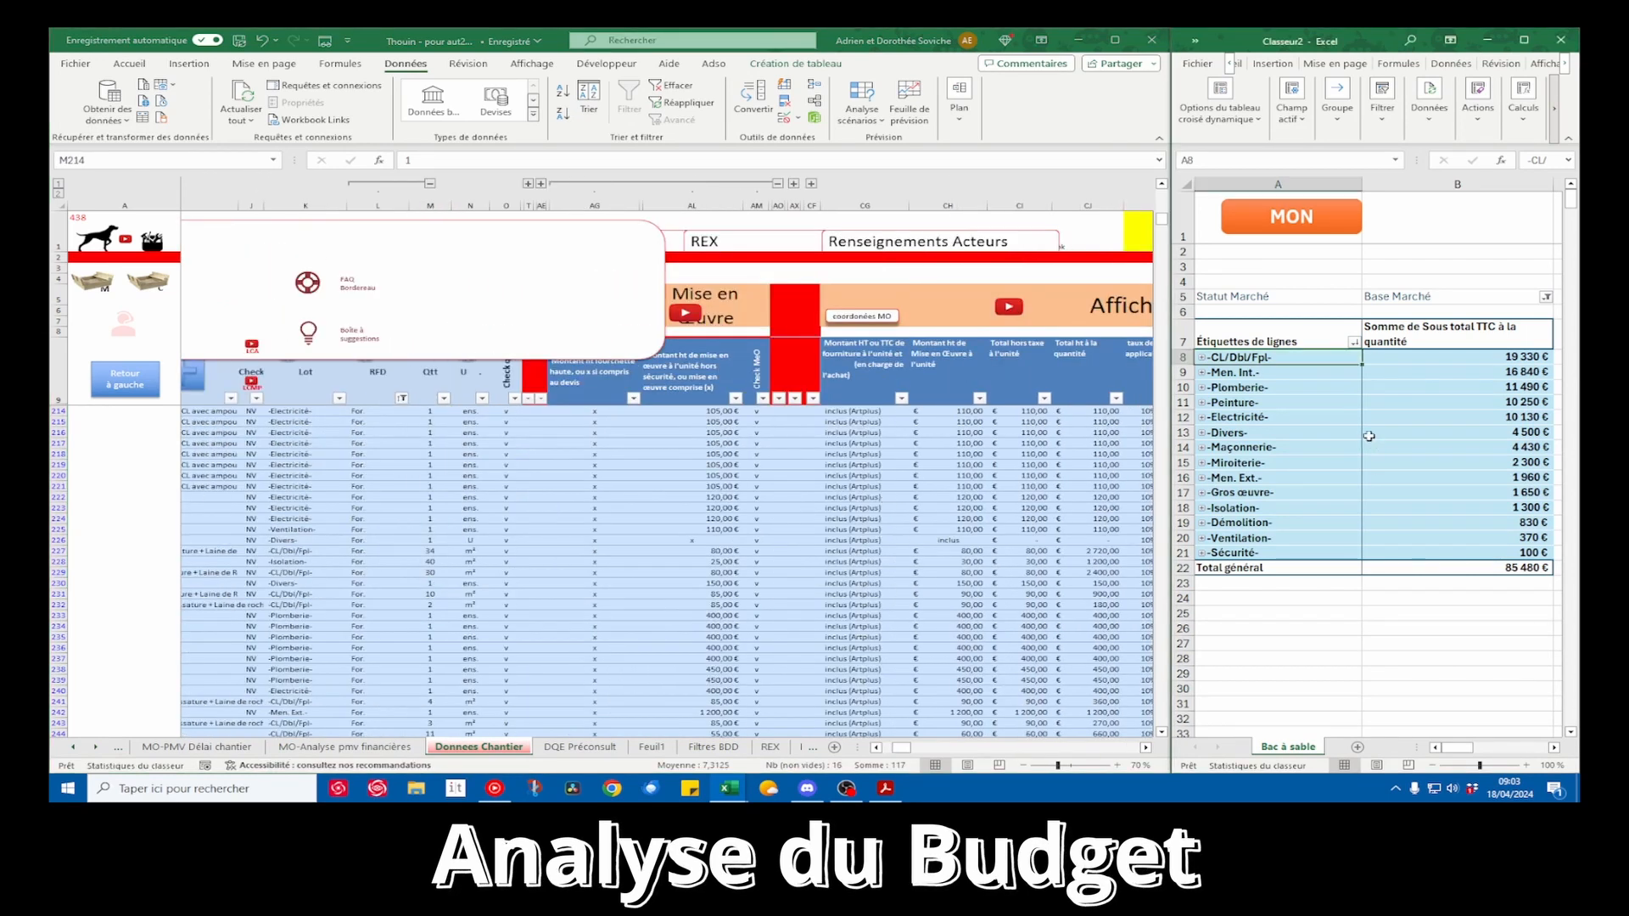
drag(1270, 357, 1438, 552)
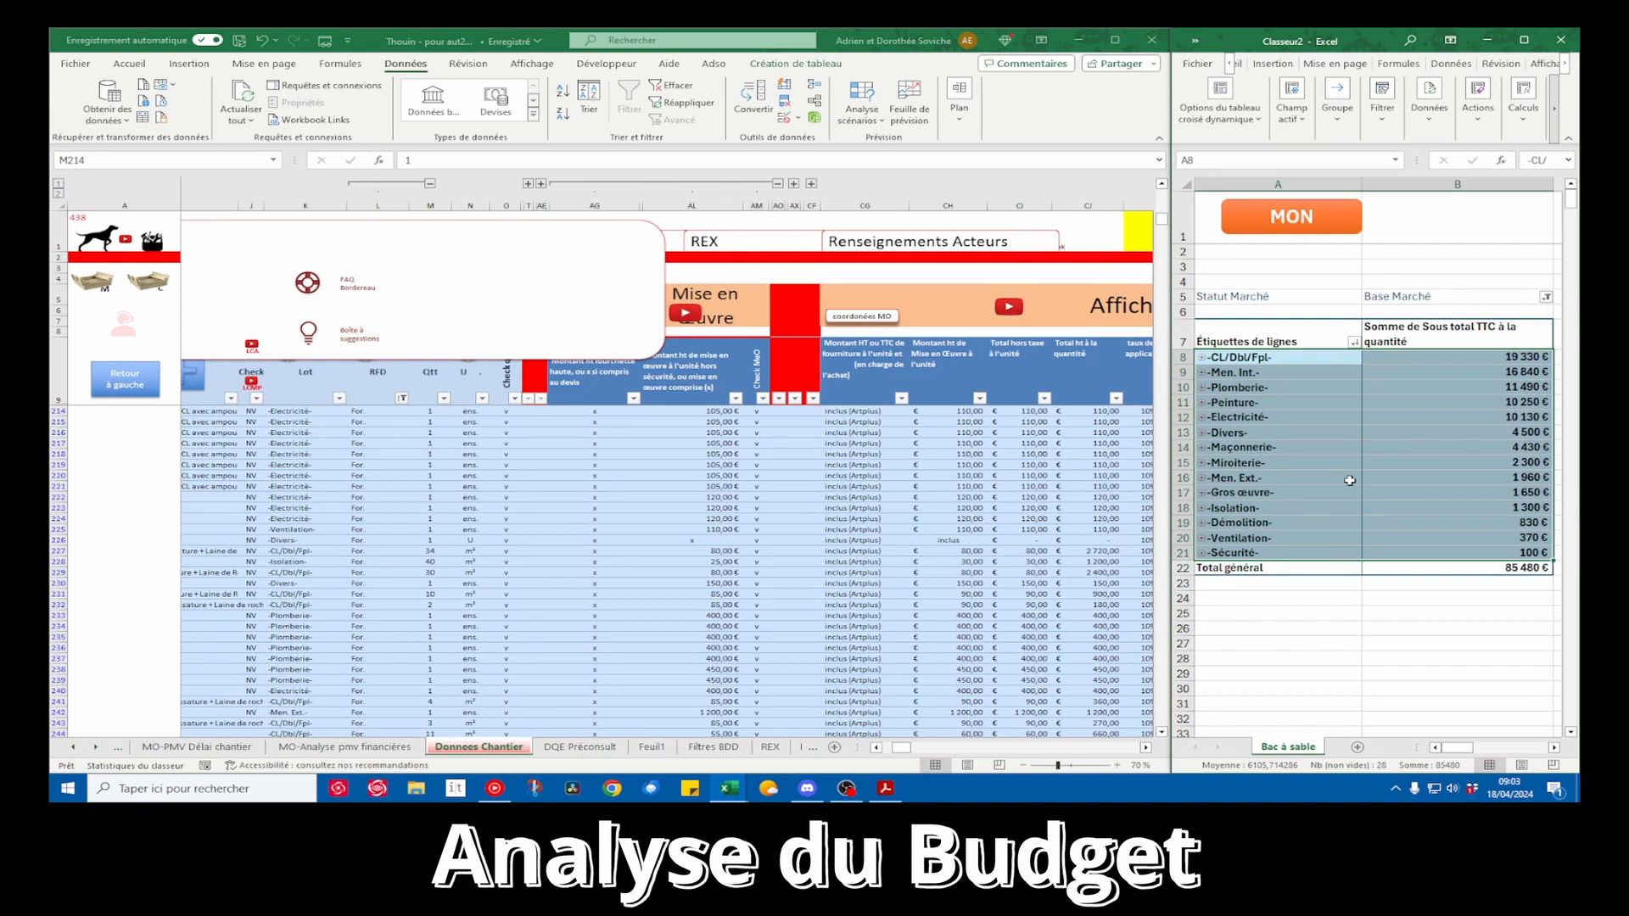
click(1523, 570)
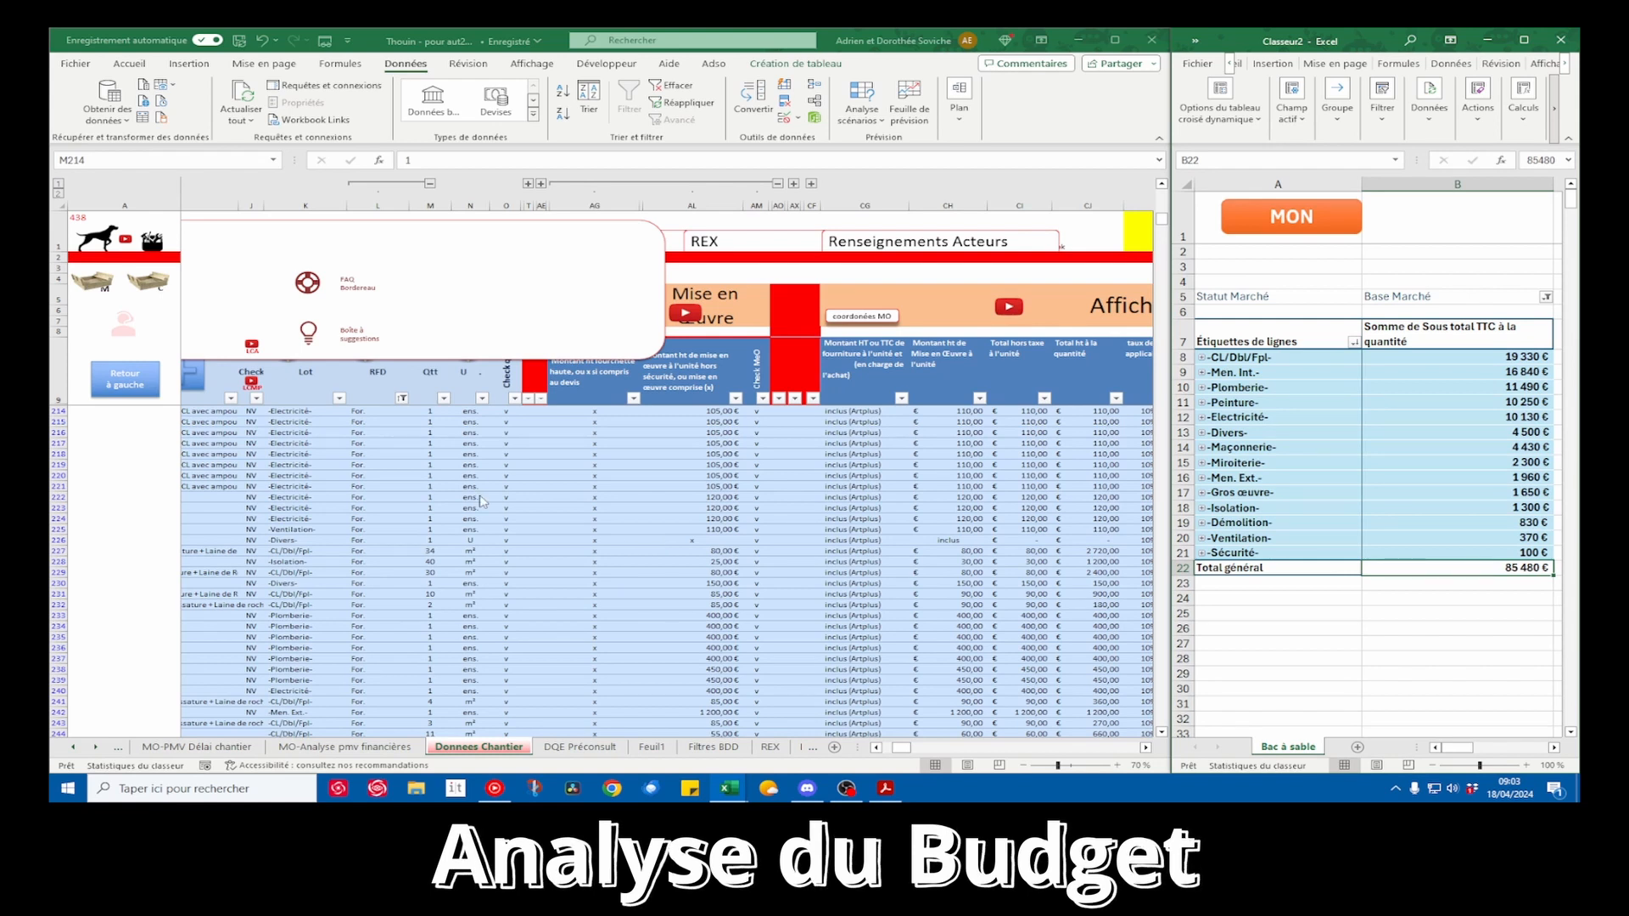
click(515, 527)
scroll(513, 522, left, 3)
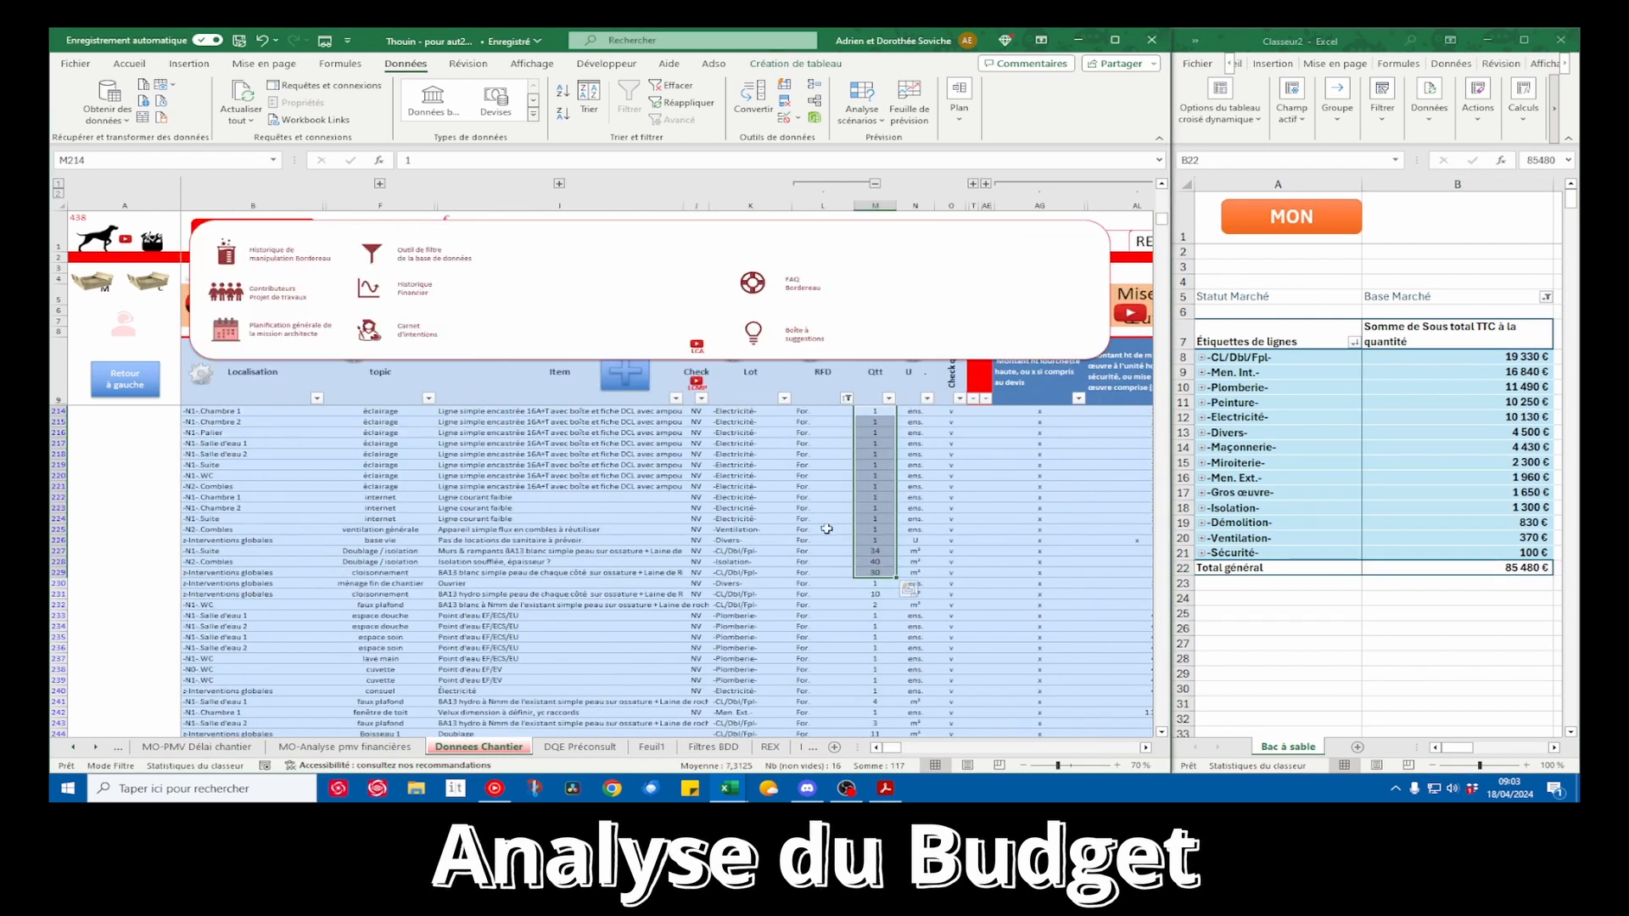
Expand the -Men. Int.- lot in the pivot table to list its topics, and open the Filtres BDD sheet
click(1202, 374)
click(1202, 374)
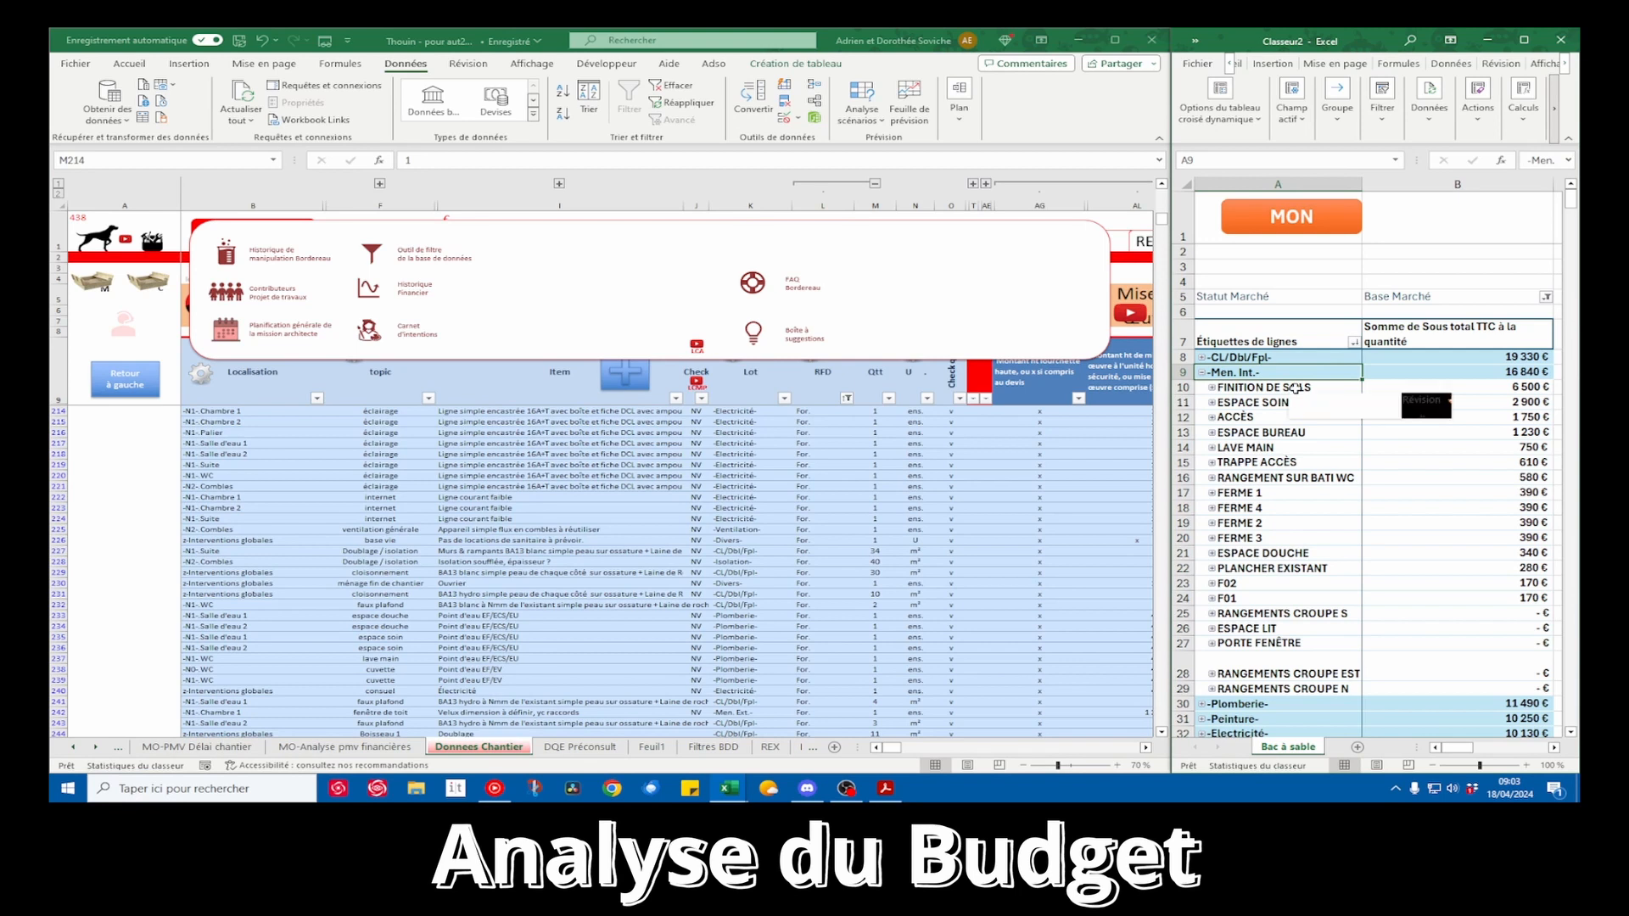
click(542, 415)
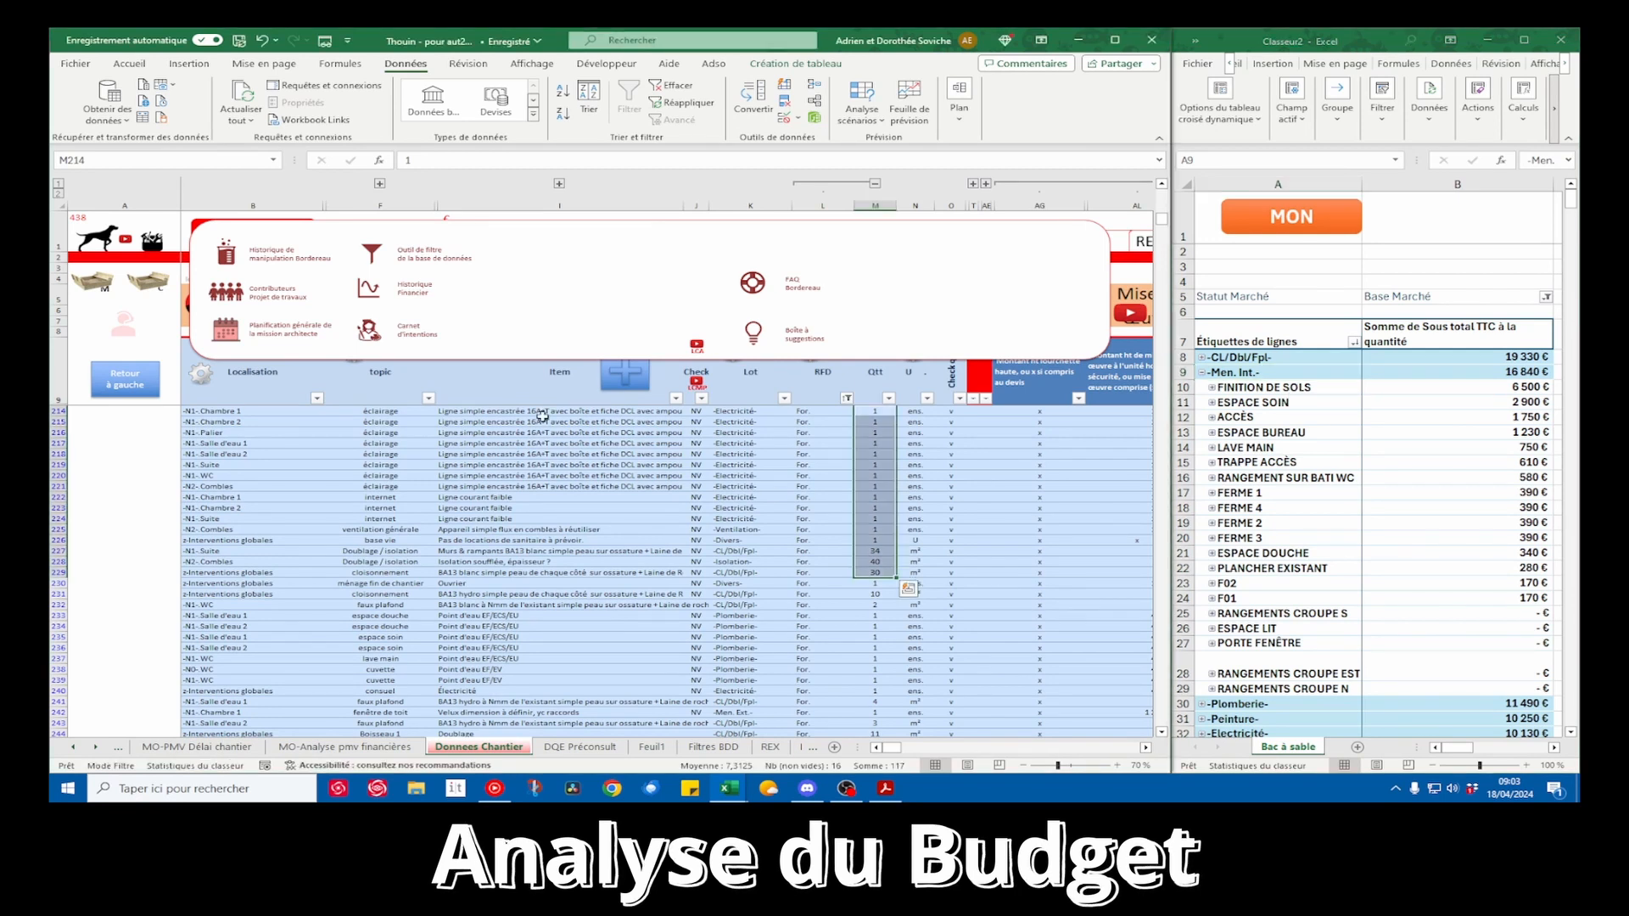
click(404, 258)
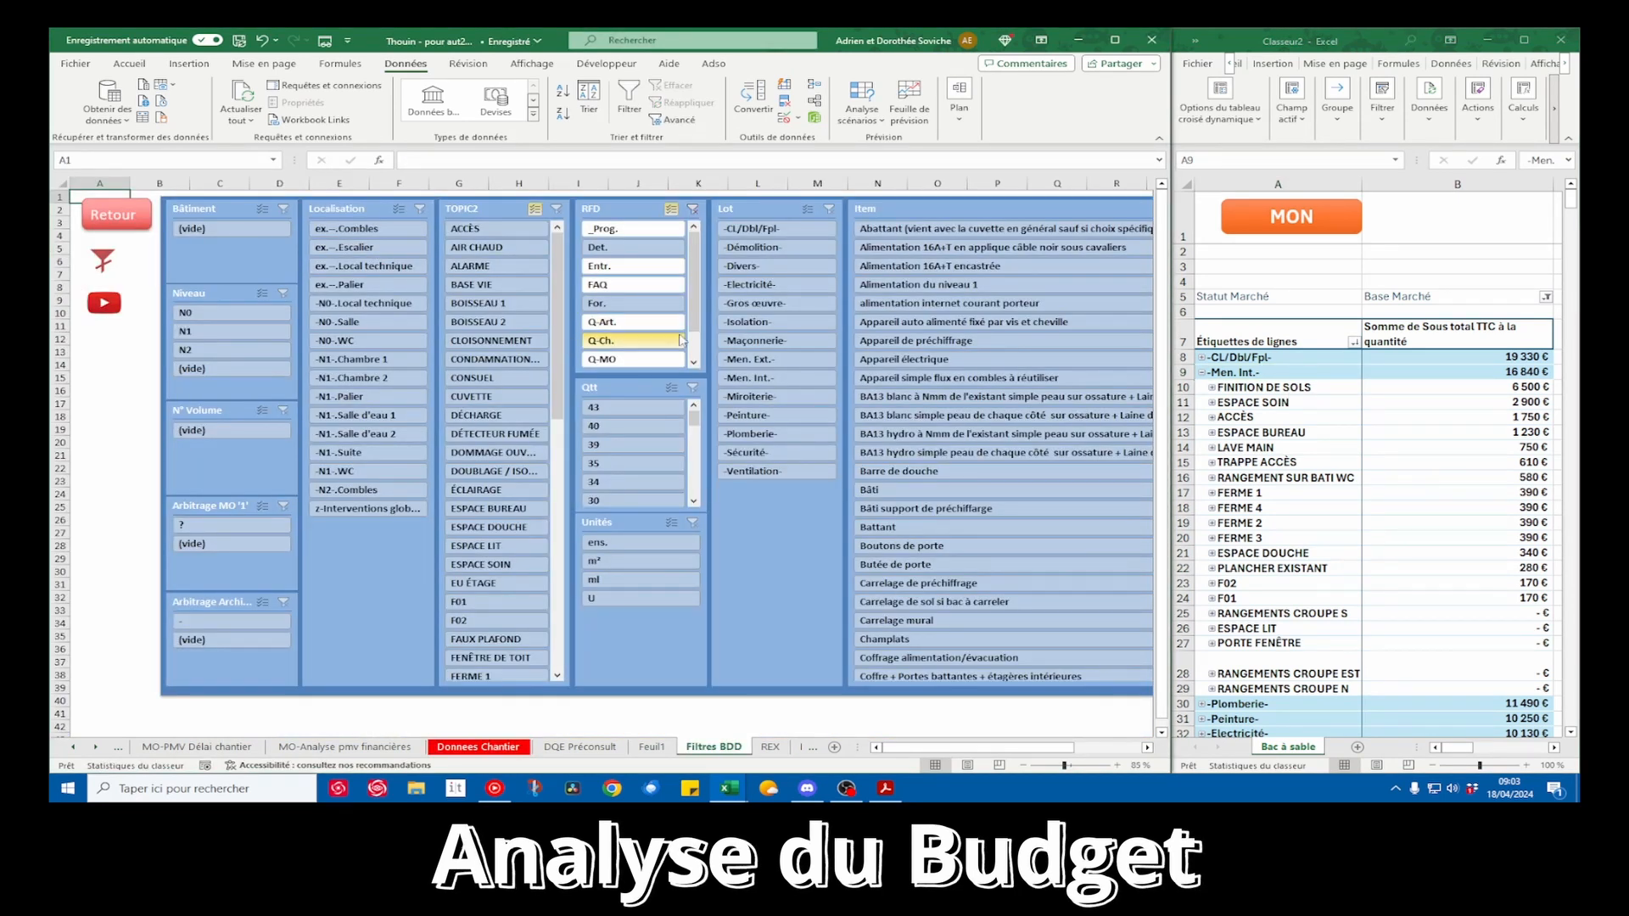
Filter TOPIC2 to FINITION DE SOLS only and return to the Donnees Chantier sheet
drag(557, 400, 556, 474)
click(494, 583)
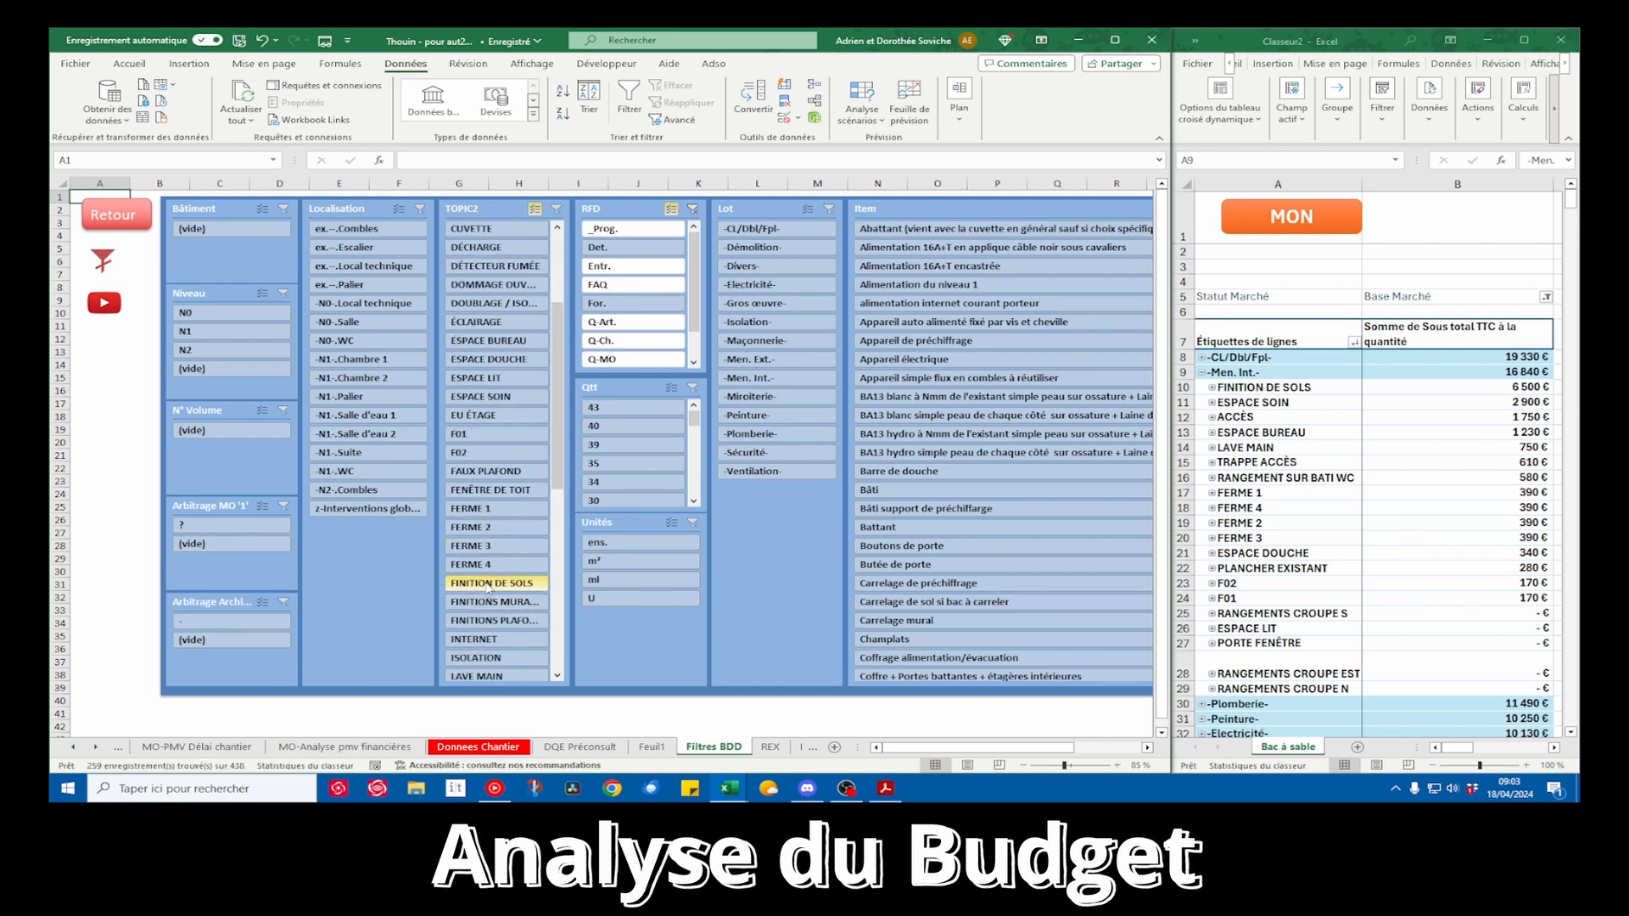
click(534, 209)
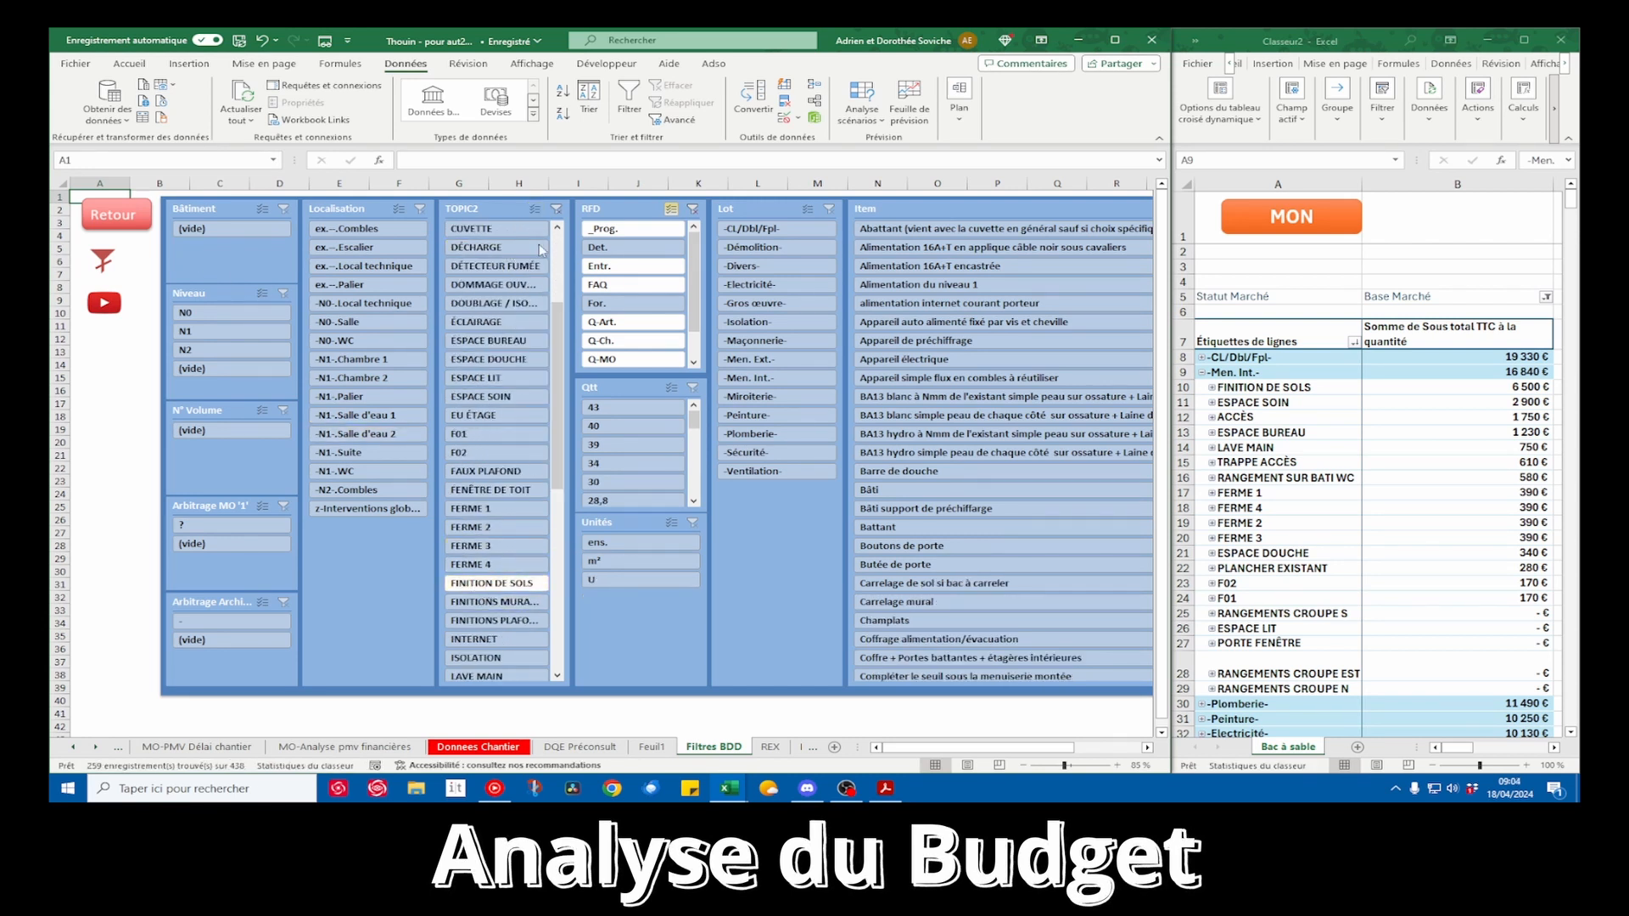
click(500, 584)
click(137, 220)
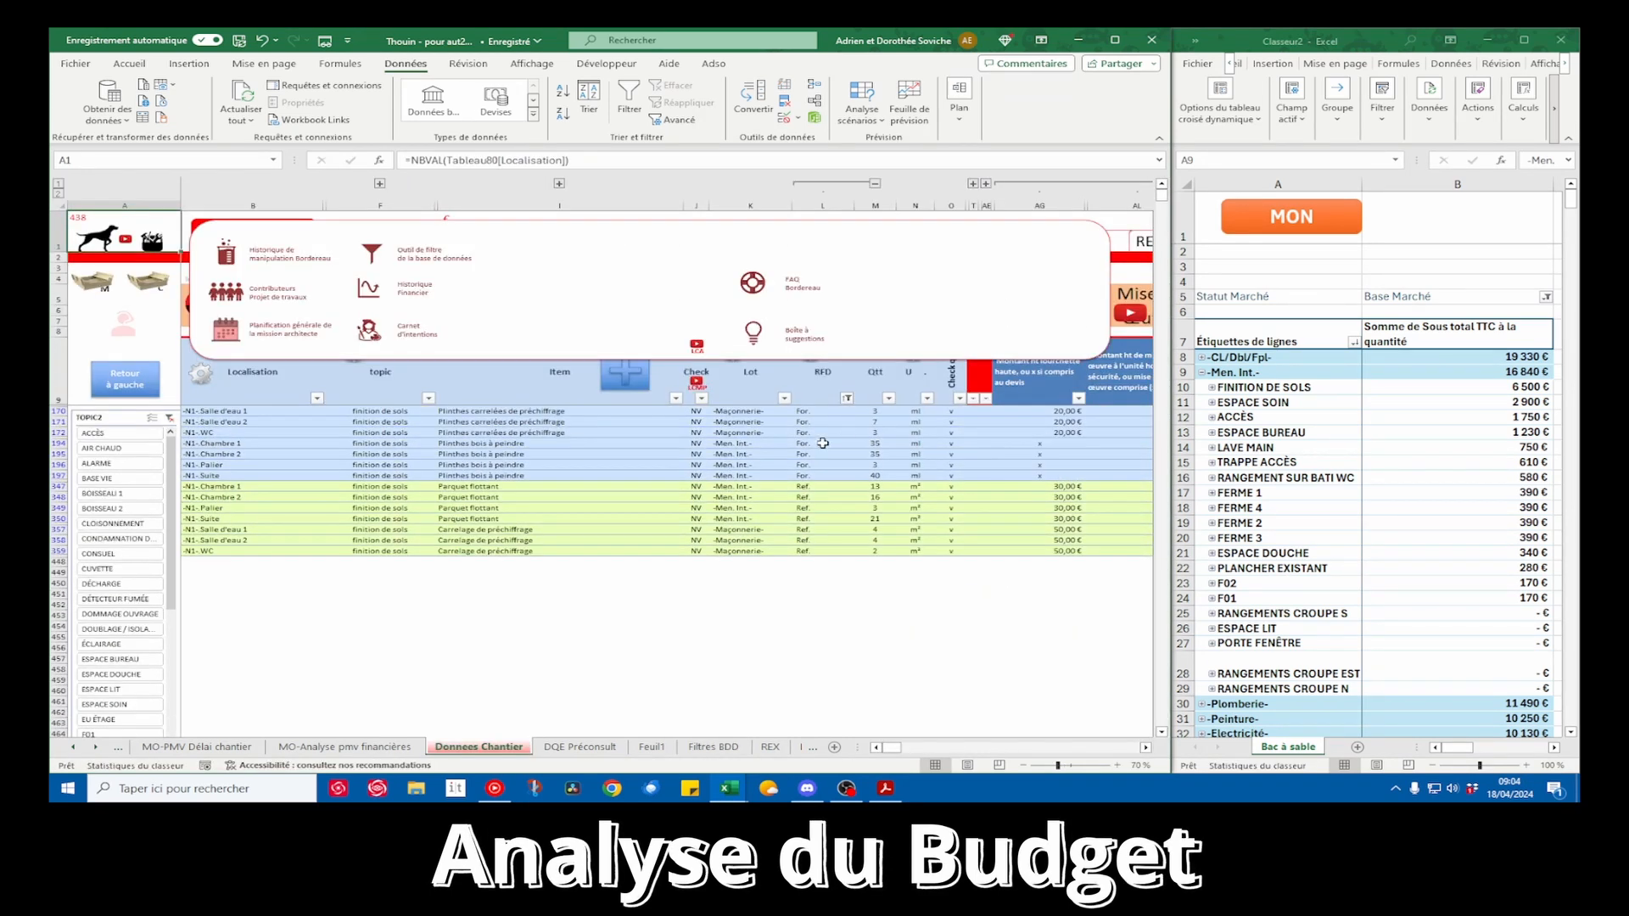
Sort the filtered finition de sols rows by unit so the m² and ml rows are grouped
drag(868, 411, 875, 551)
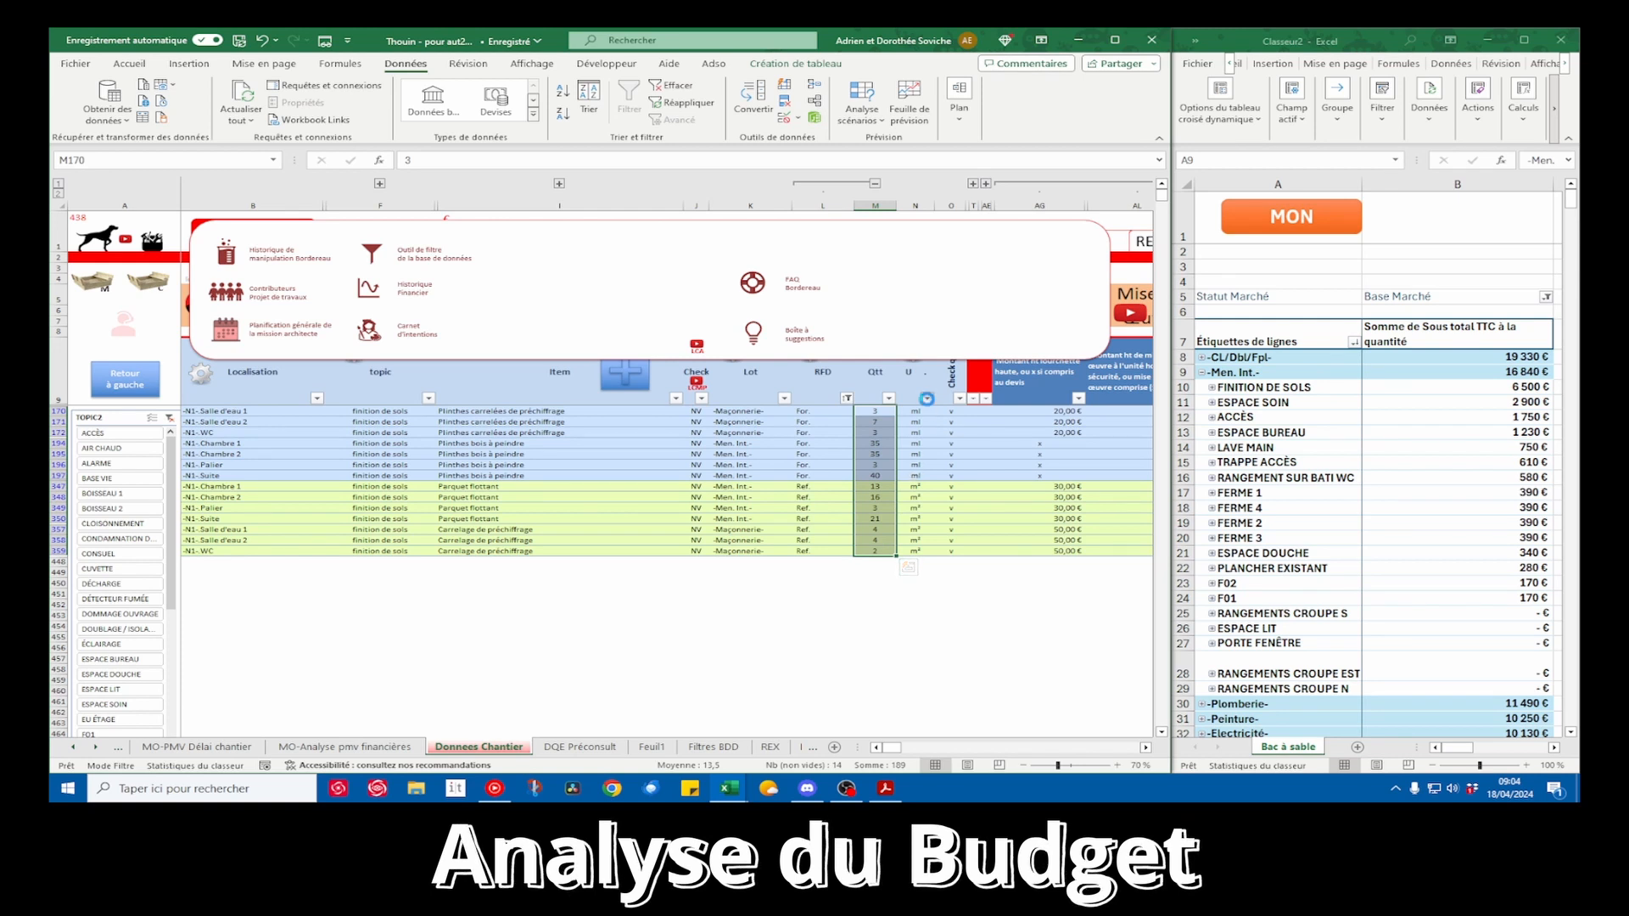
click(928, 398)
click(976, 416)
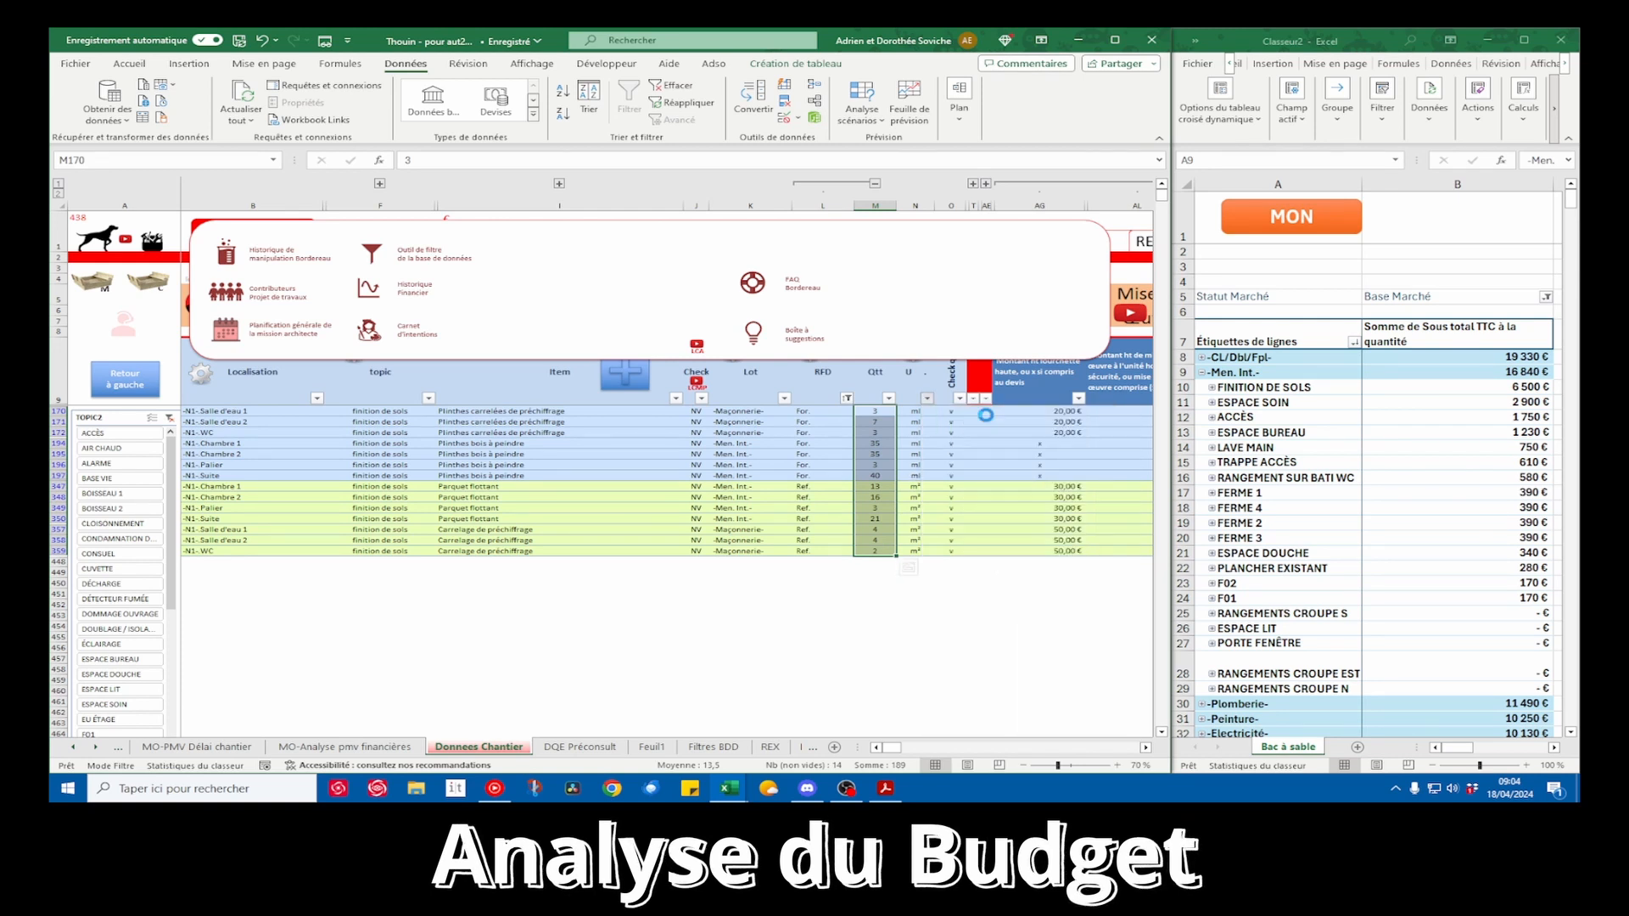
drag(913, 412, 912, 554)
Review the items and quantities of the skirting rows in ml and the parquet and tiling rows in m²
drag(252, 520, 889, 531)
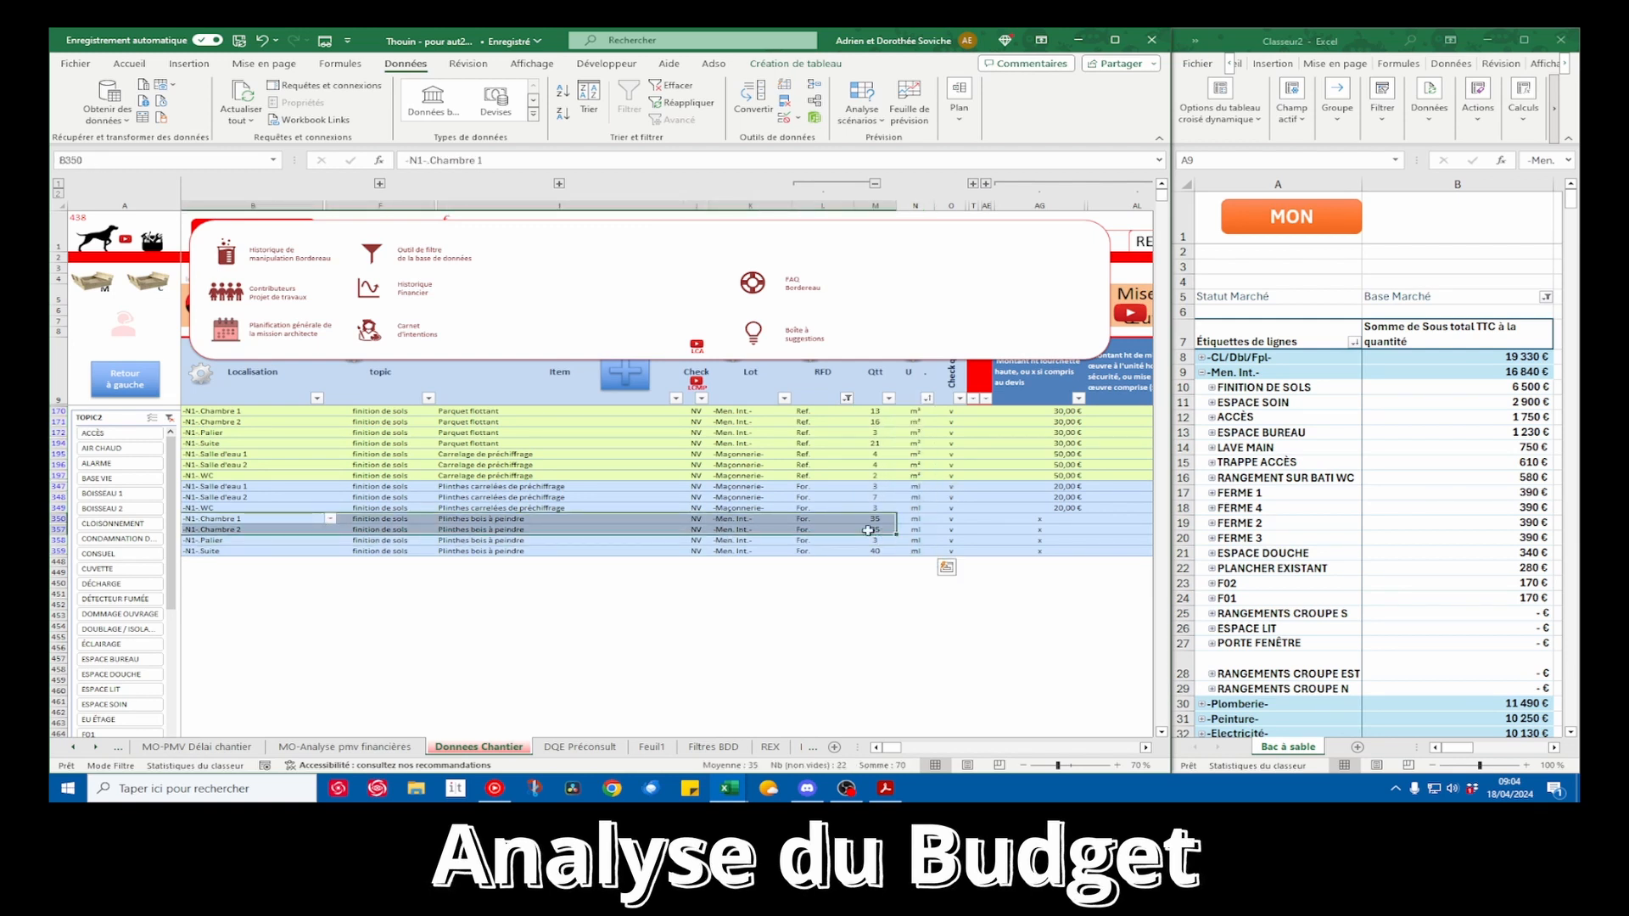
drag(480, 487, 509, 550)
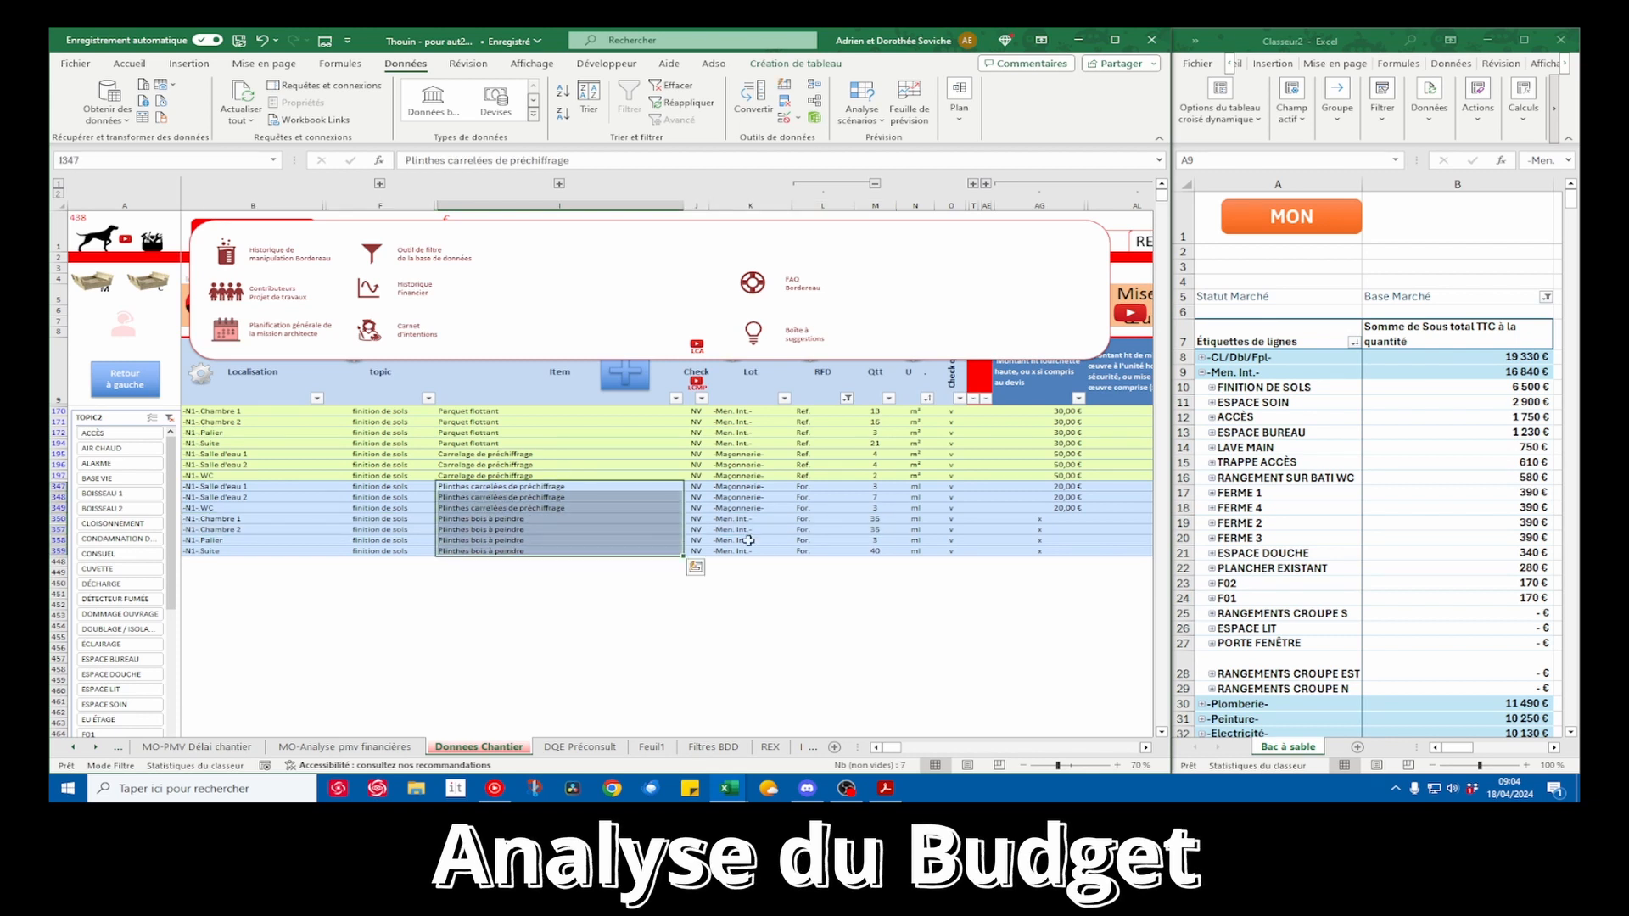
drag(882, 487, 879, 551)
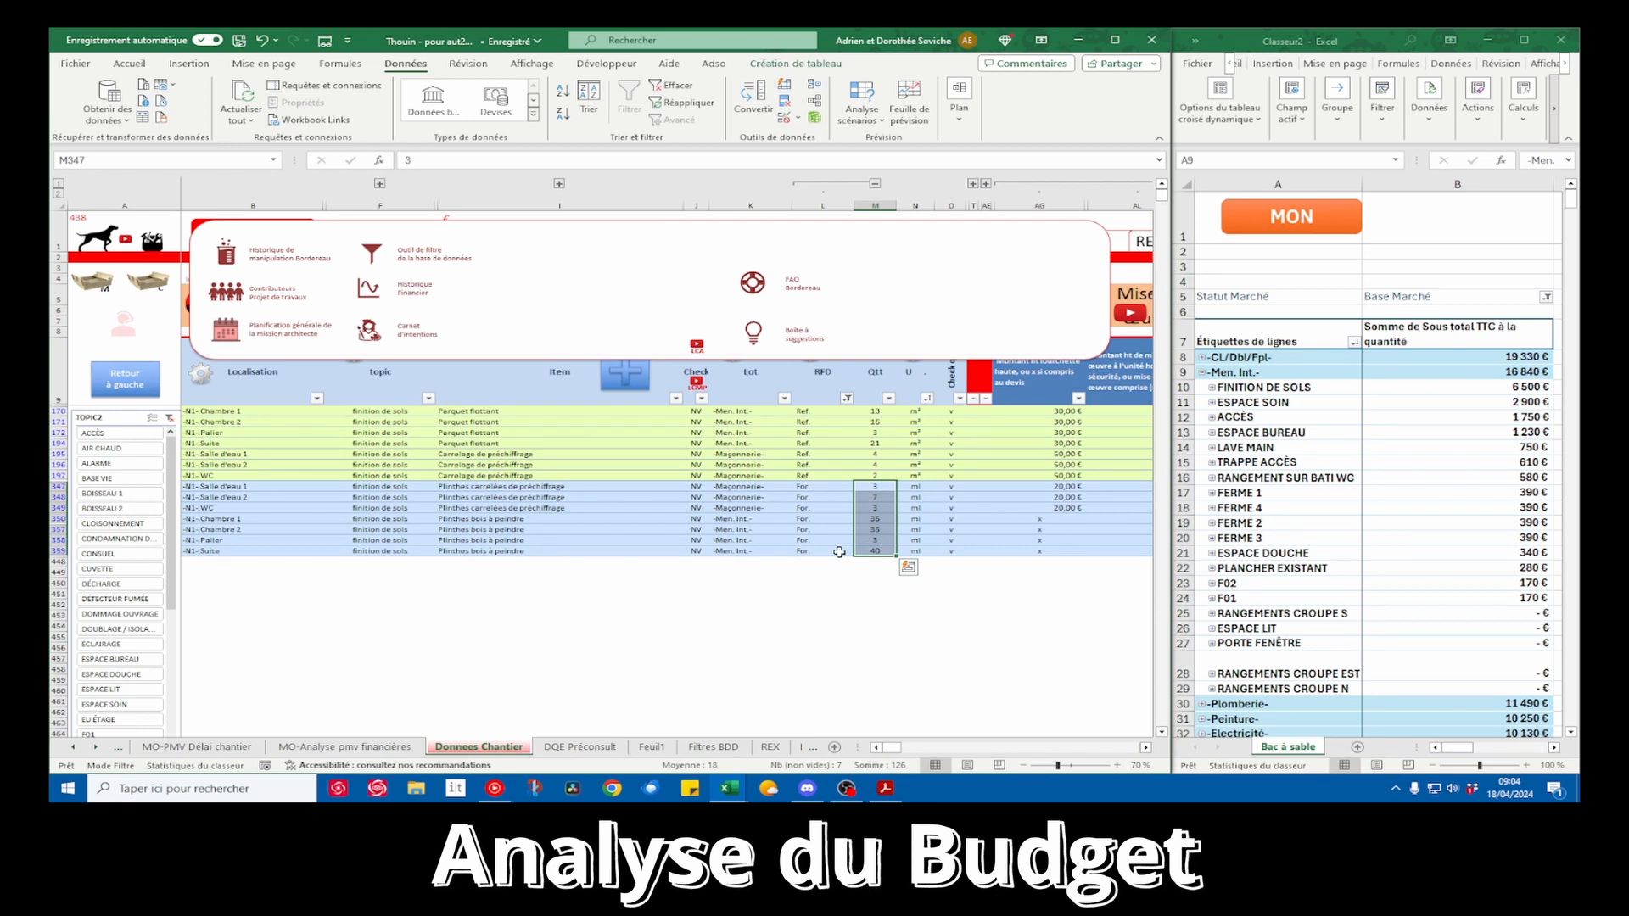
drag(874, 411, 874, 476)
drag(511, 411, 503, 469)
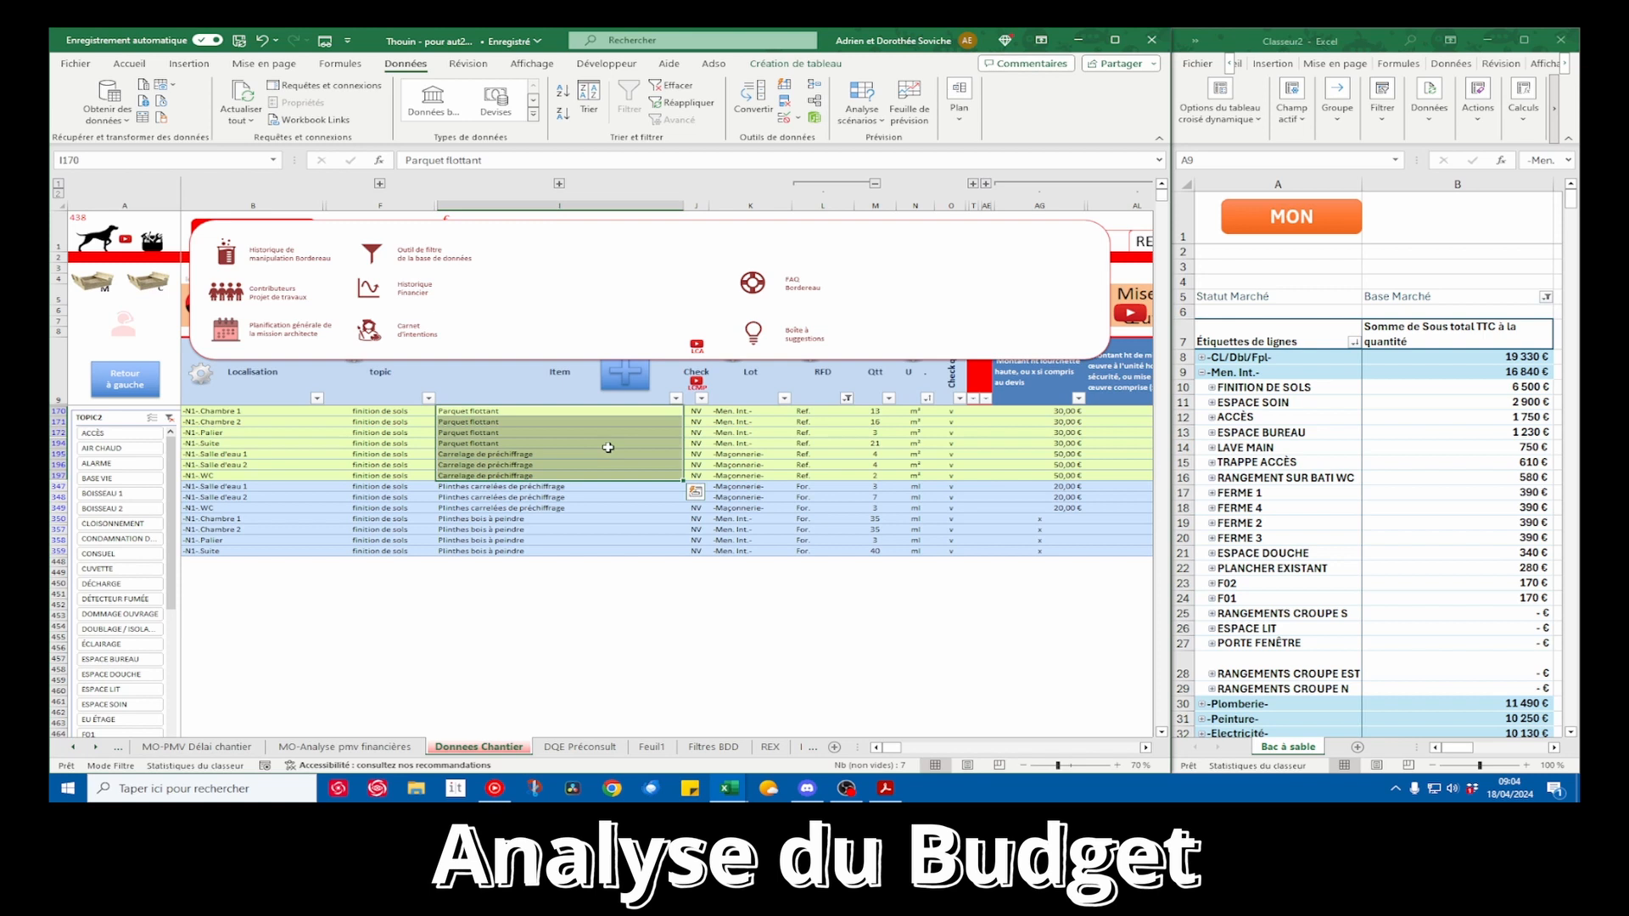
Bring up the PDF floor plan and set the Carrelage de préchiffrage quantity for Salle d'eau 2 to 5 m²
click(885, 789)
drag(954, 103, 1579, 82)
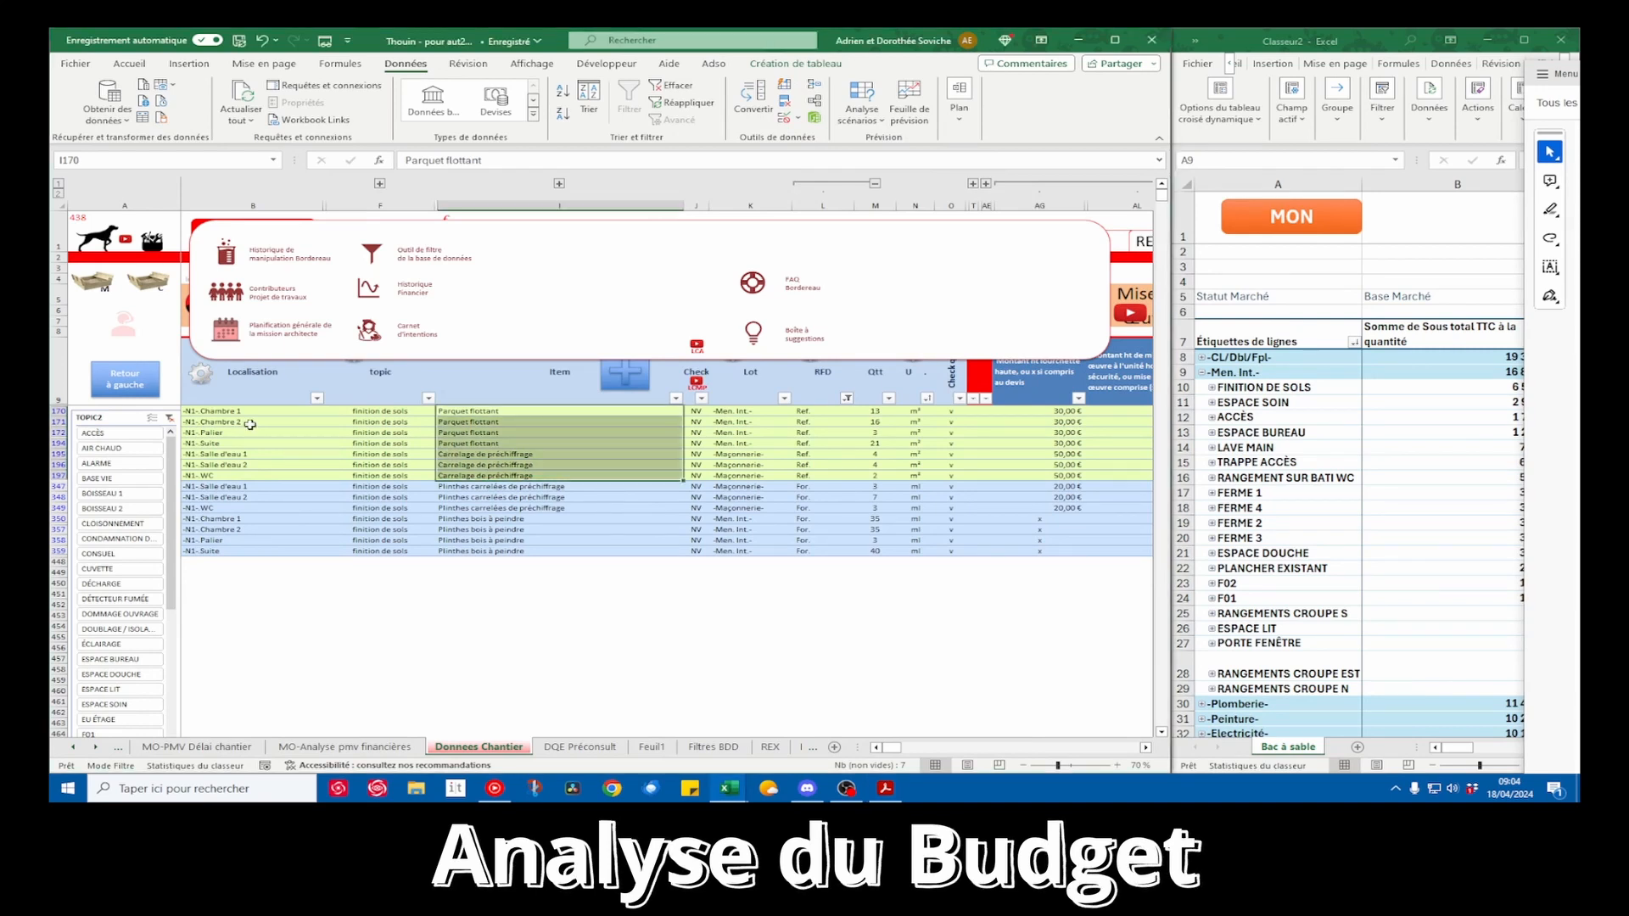
click(241, 464)
drag(241, 464, 870, 463)
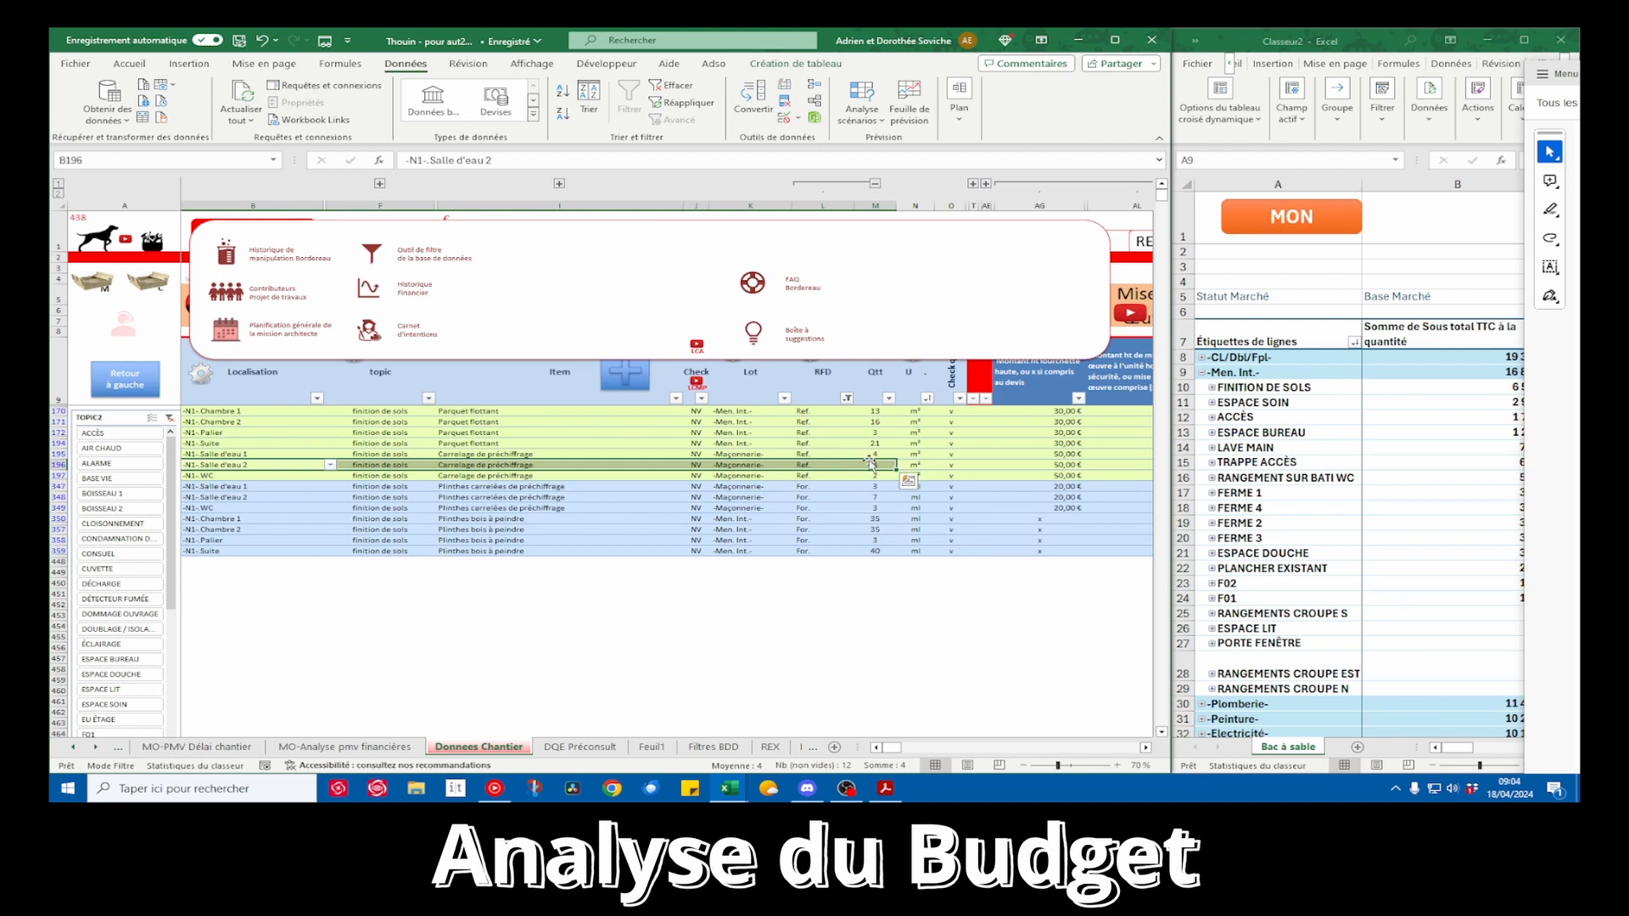
click(874, 464)
text(5)
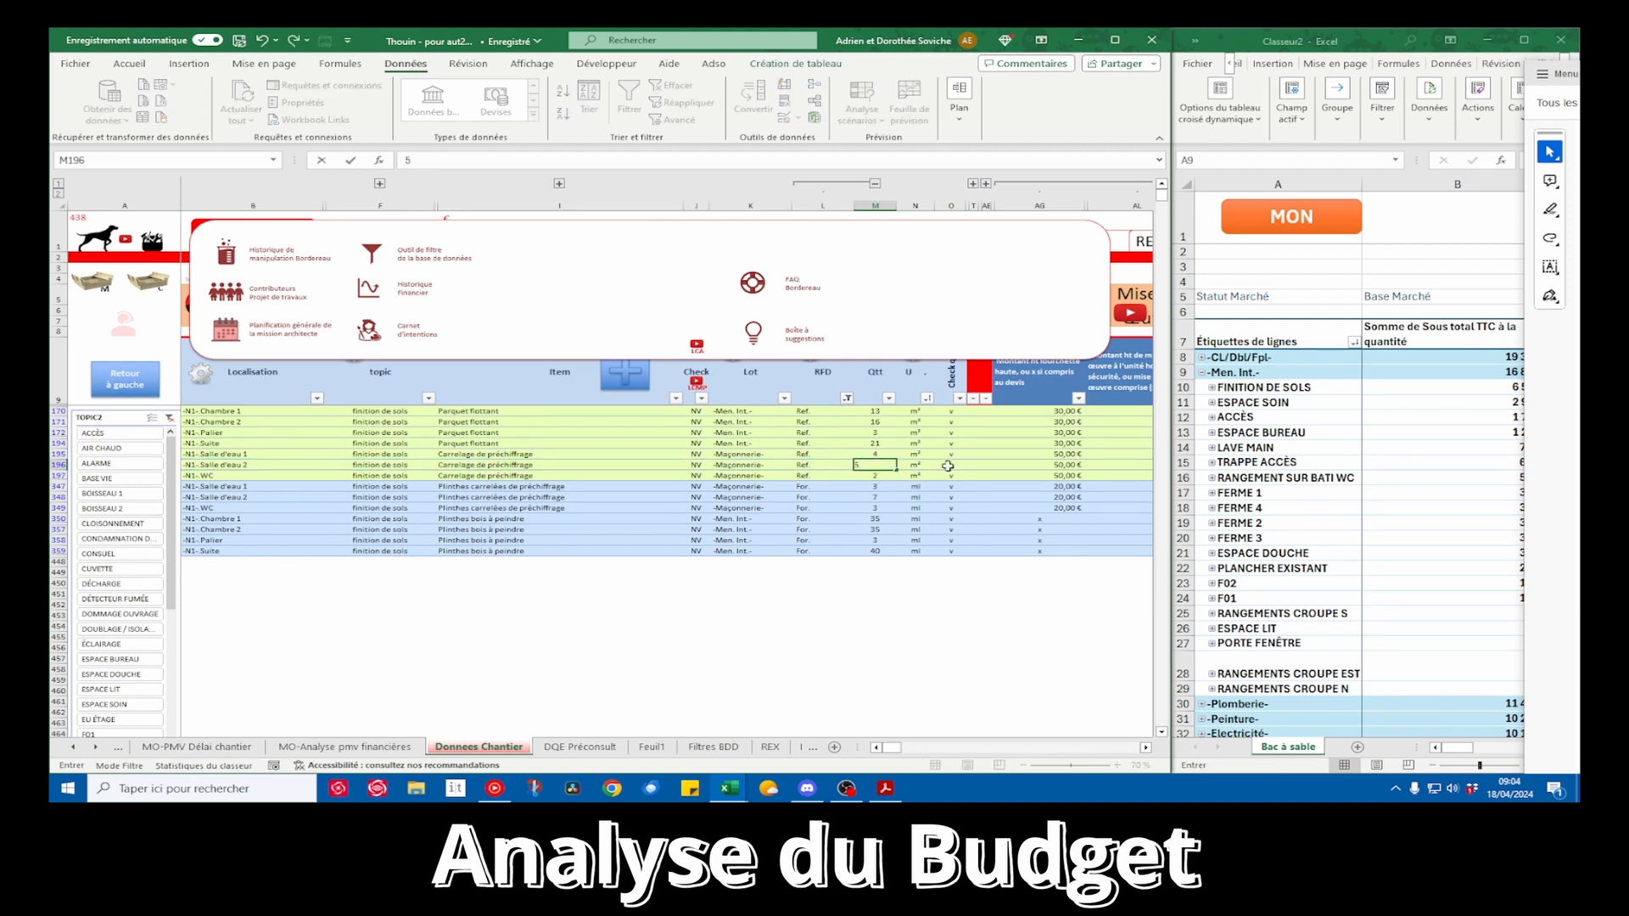
key(Return)
Place the THO-dgmp.pdf plan side by side with the Thouin workbook, widen it and show Chambre 1 and Chambre 2
click(874, 411)
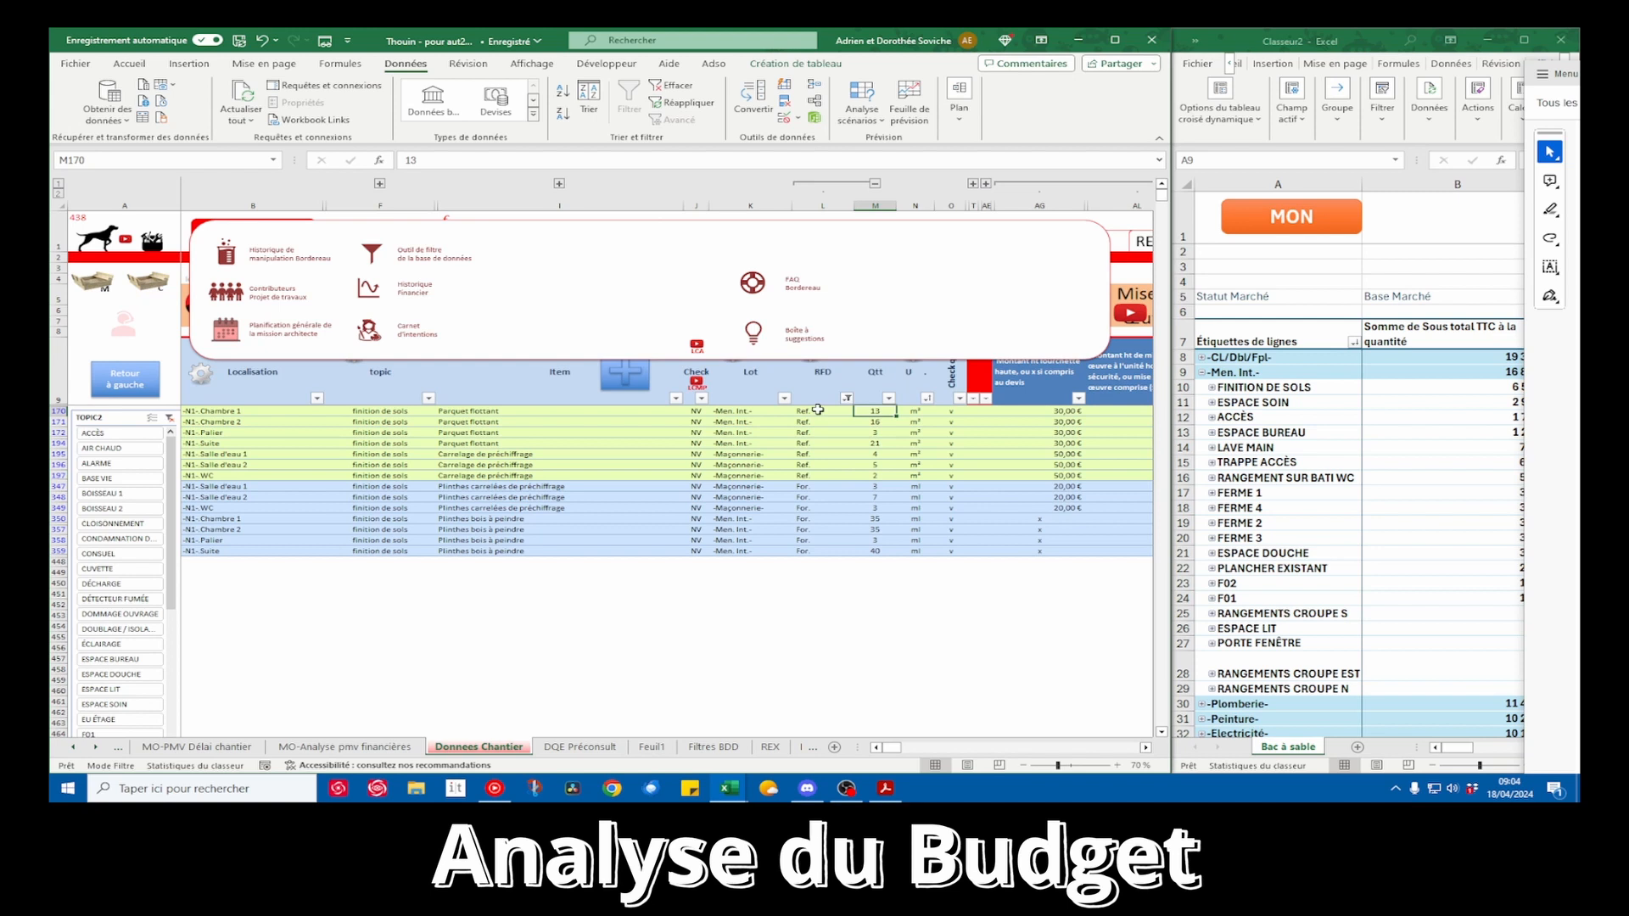
drag(1570, 74, 1576, 136)
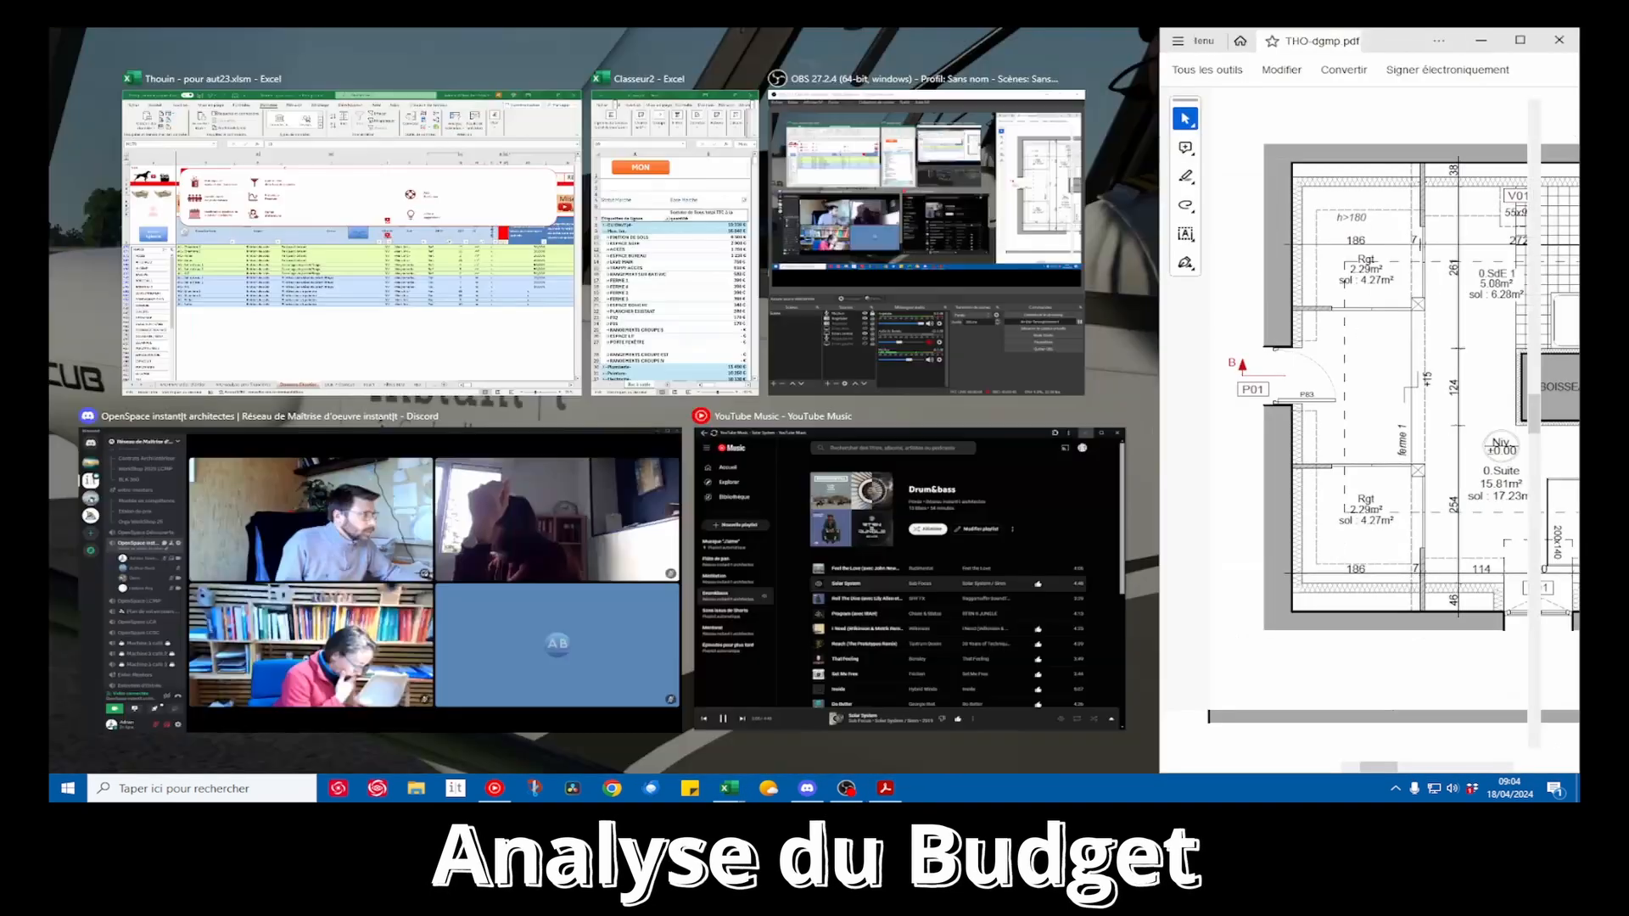
click(352, 237)
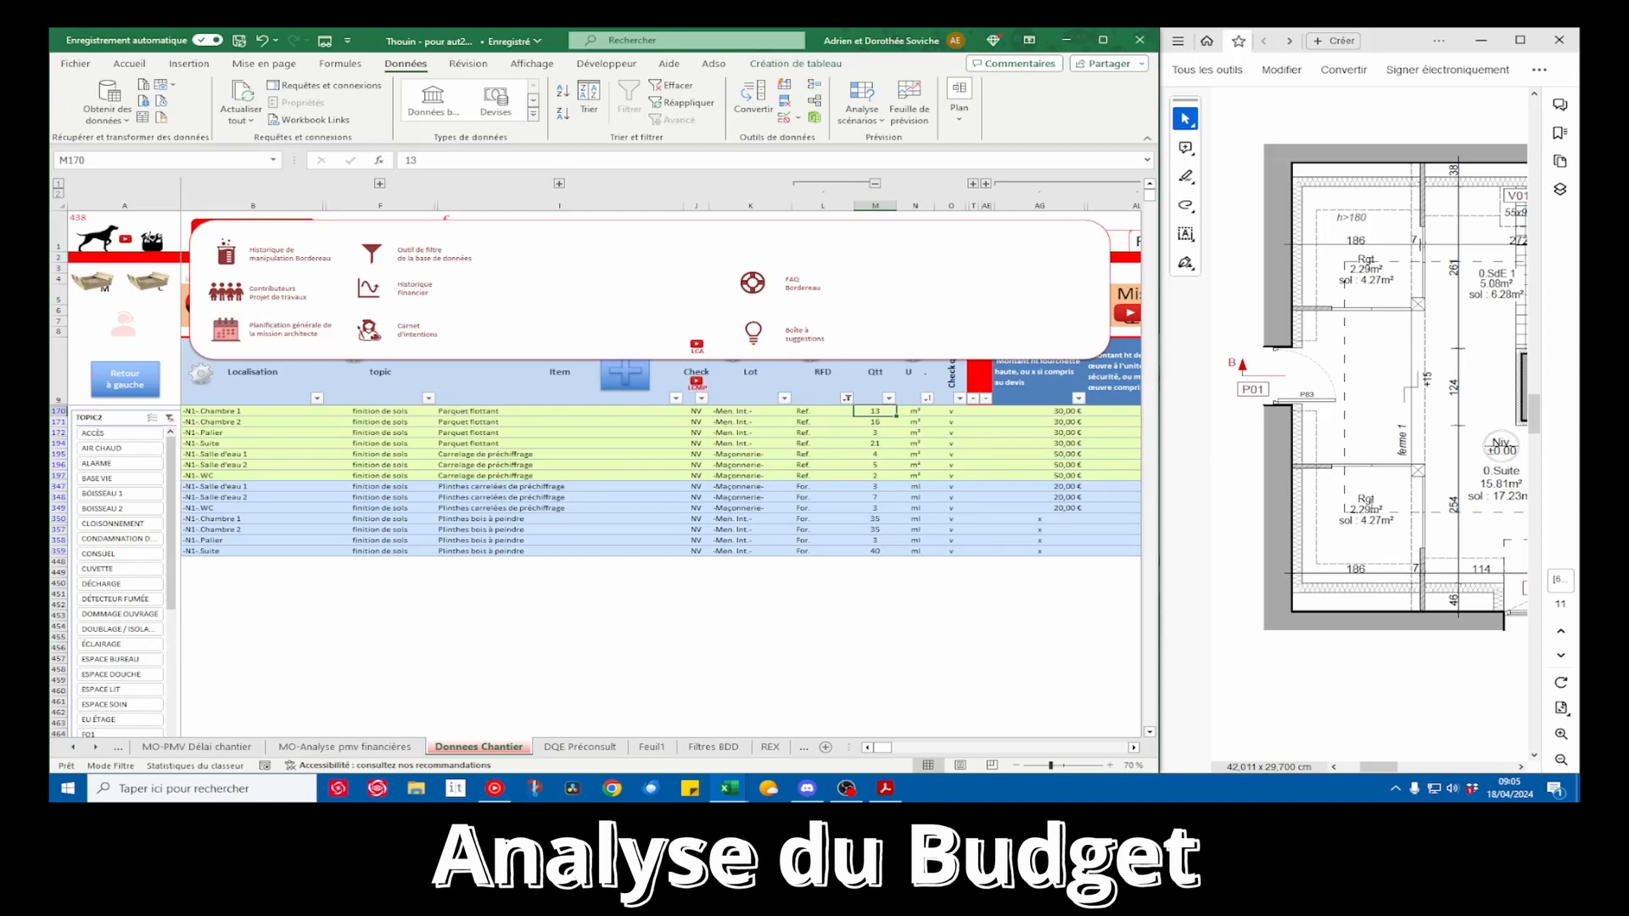
scroll(1379, 759, right, 3)
drag(1161, 508, 906, 507)
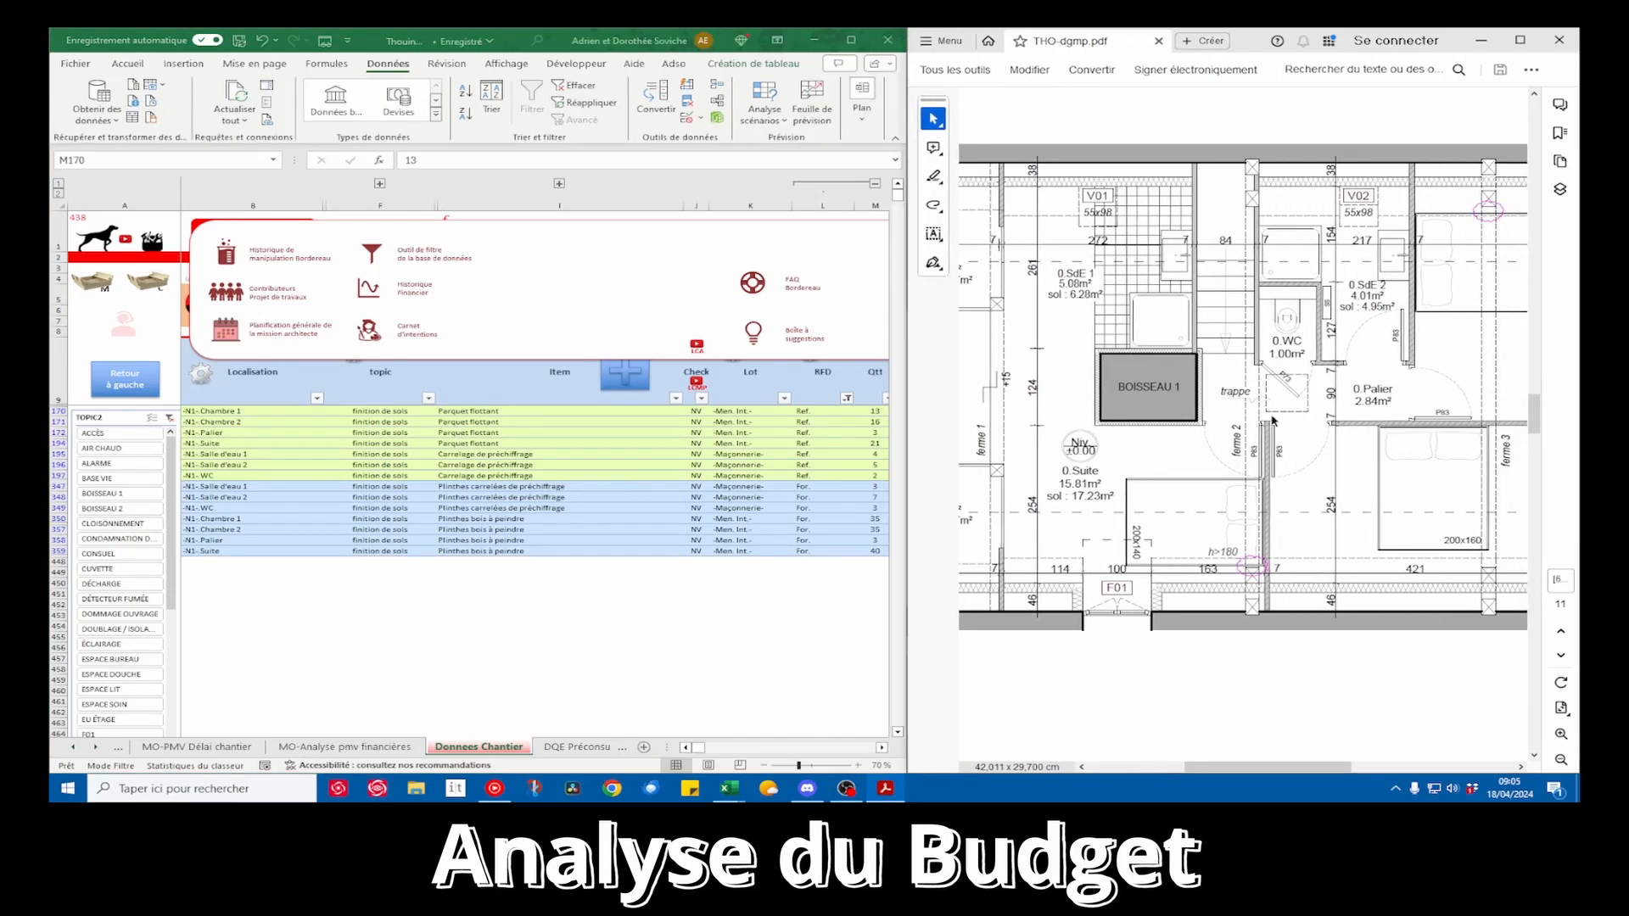
scroll(1273, 768, right, 4)
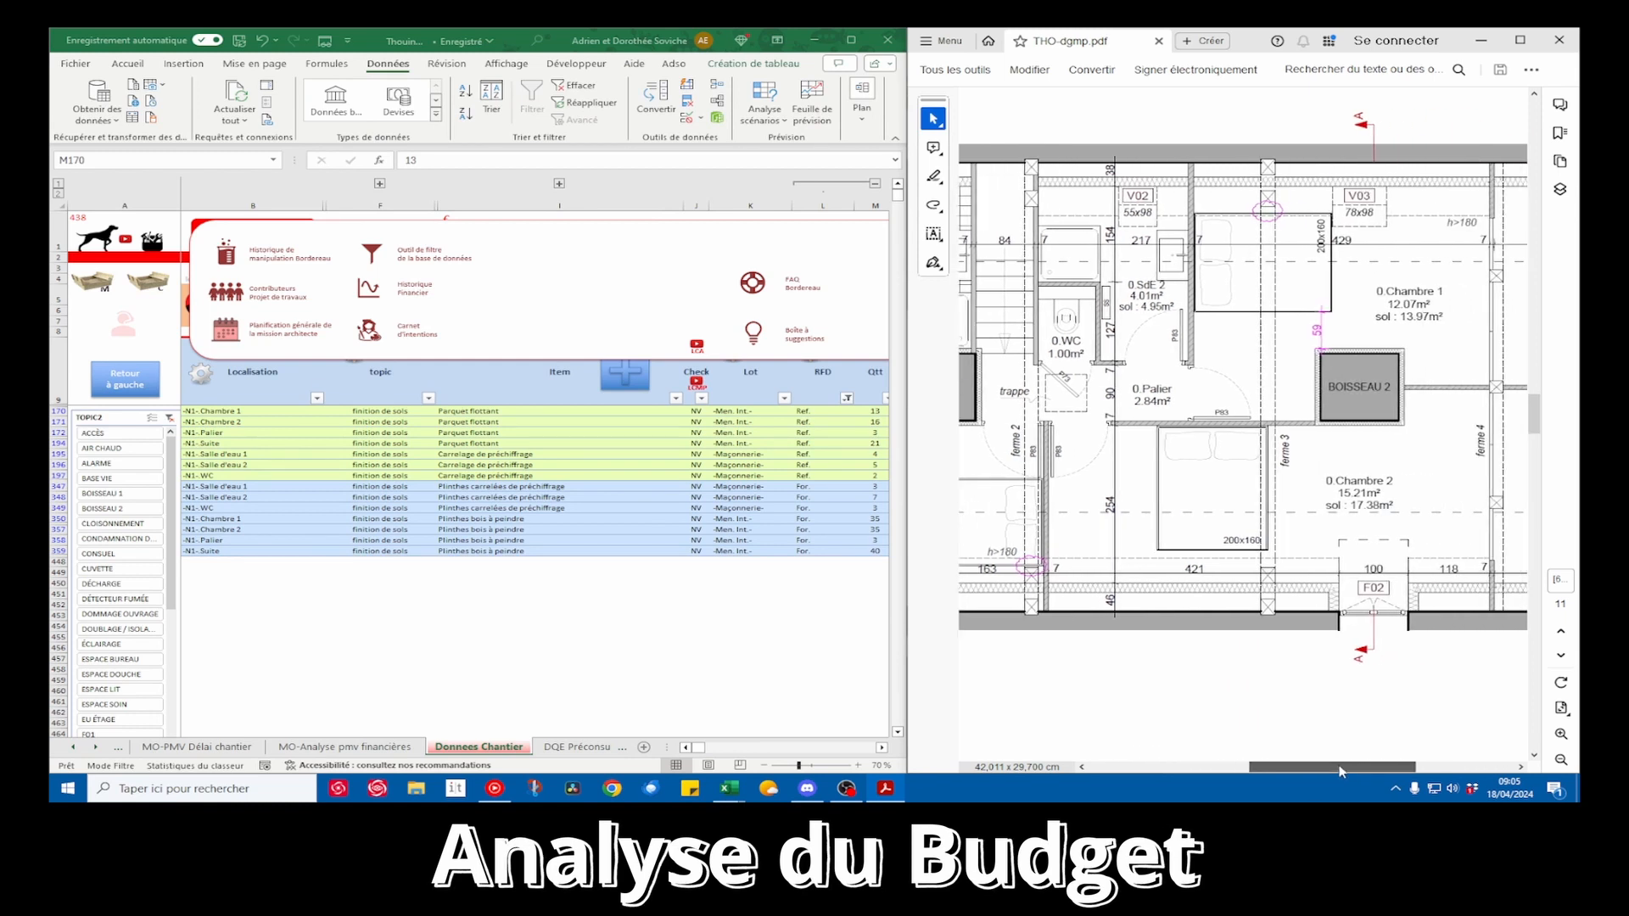
Enter 12 as the Parquet flottant quantity for Chambre 1 and set it back to 13 m²
click(818, 455)
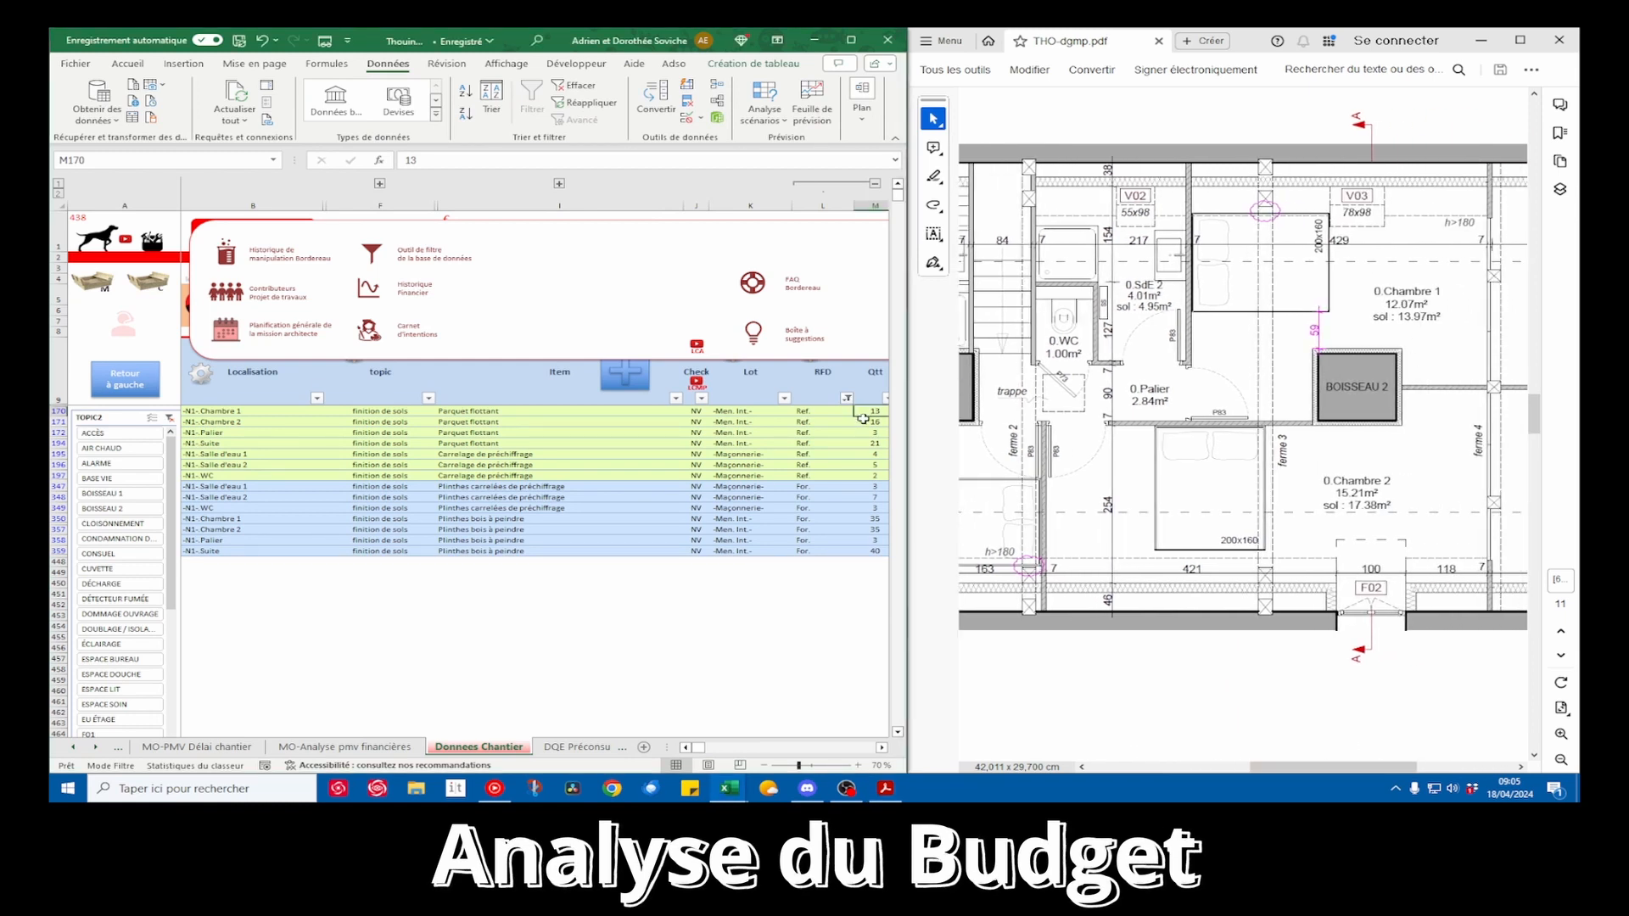
text(12)
key(Return)
text(13)
key(Return)
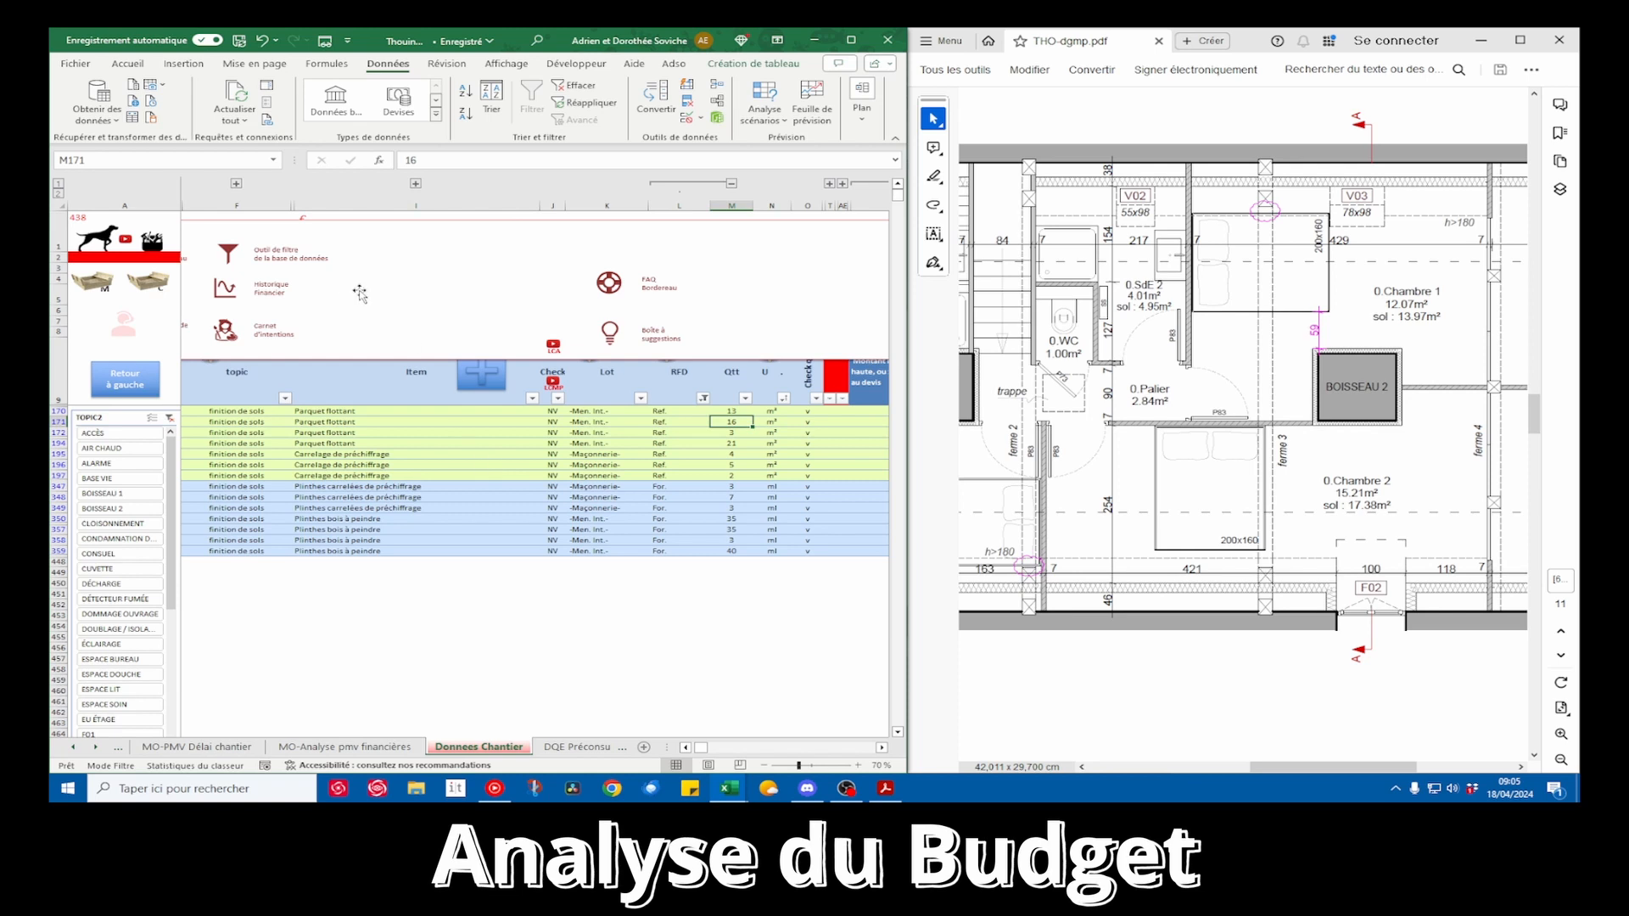
Widen the workbook beside the plan and compare the Parquet flottant quantities of Chambre 2 and Palier with the room areas
click(686, 749)
drag(668, 747, 541, 748)
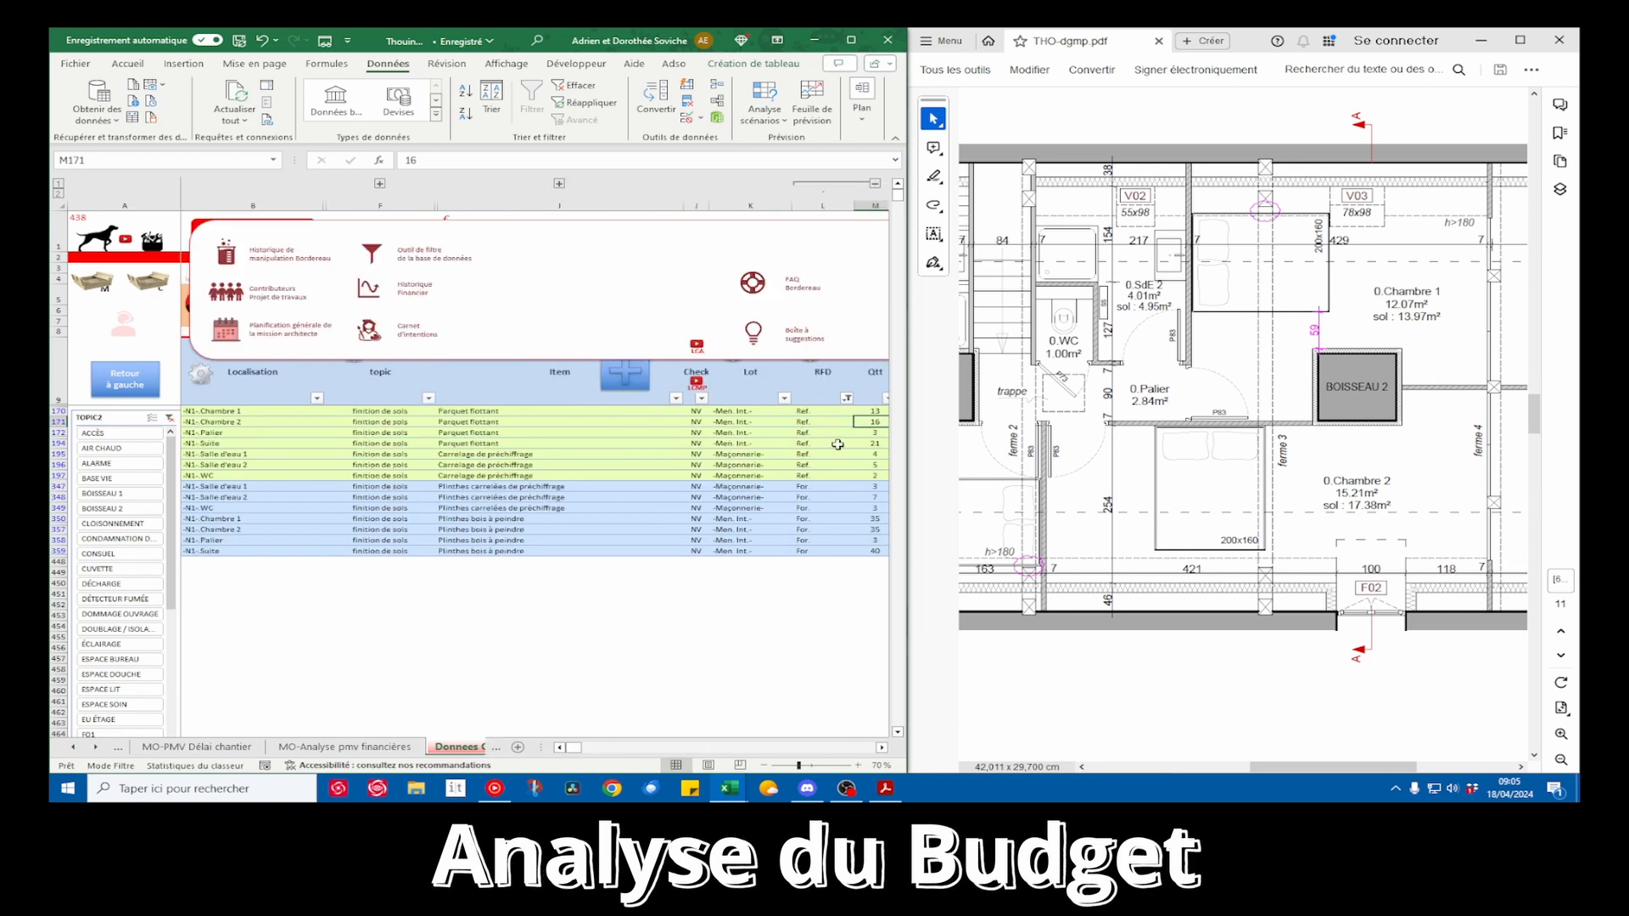
drag(908, 482, 933, 482)
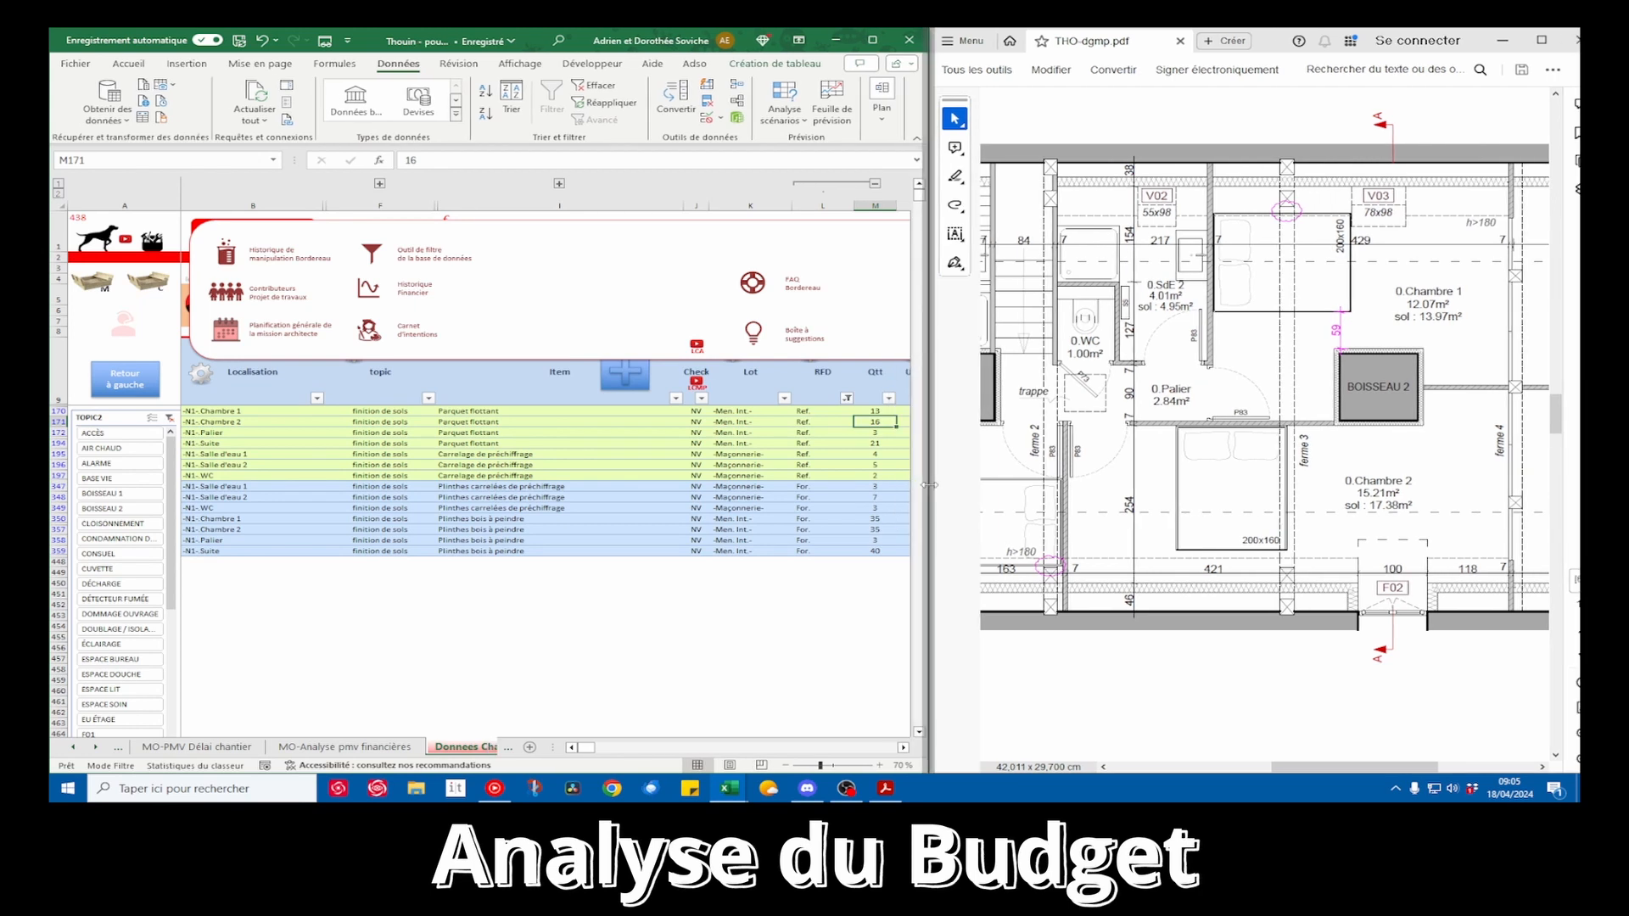
drag(255, 422, 895, 424)
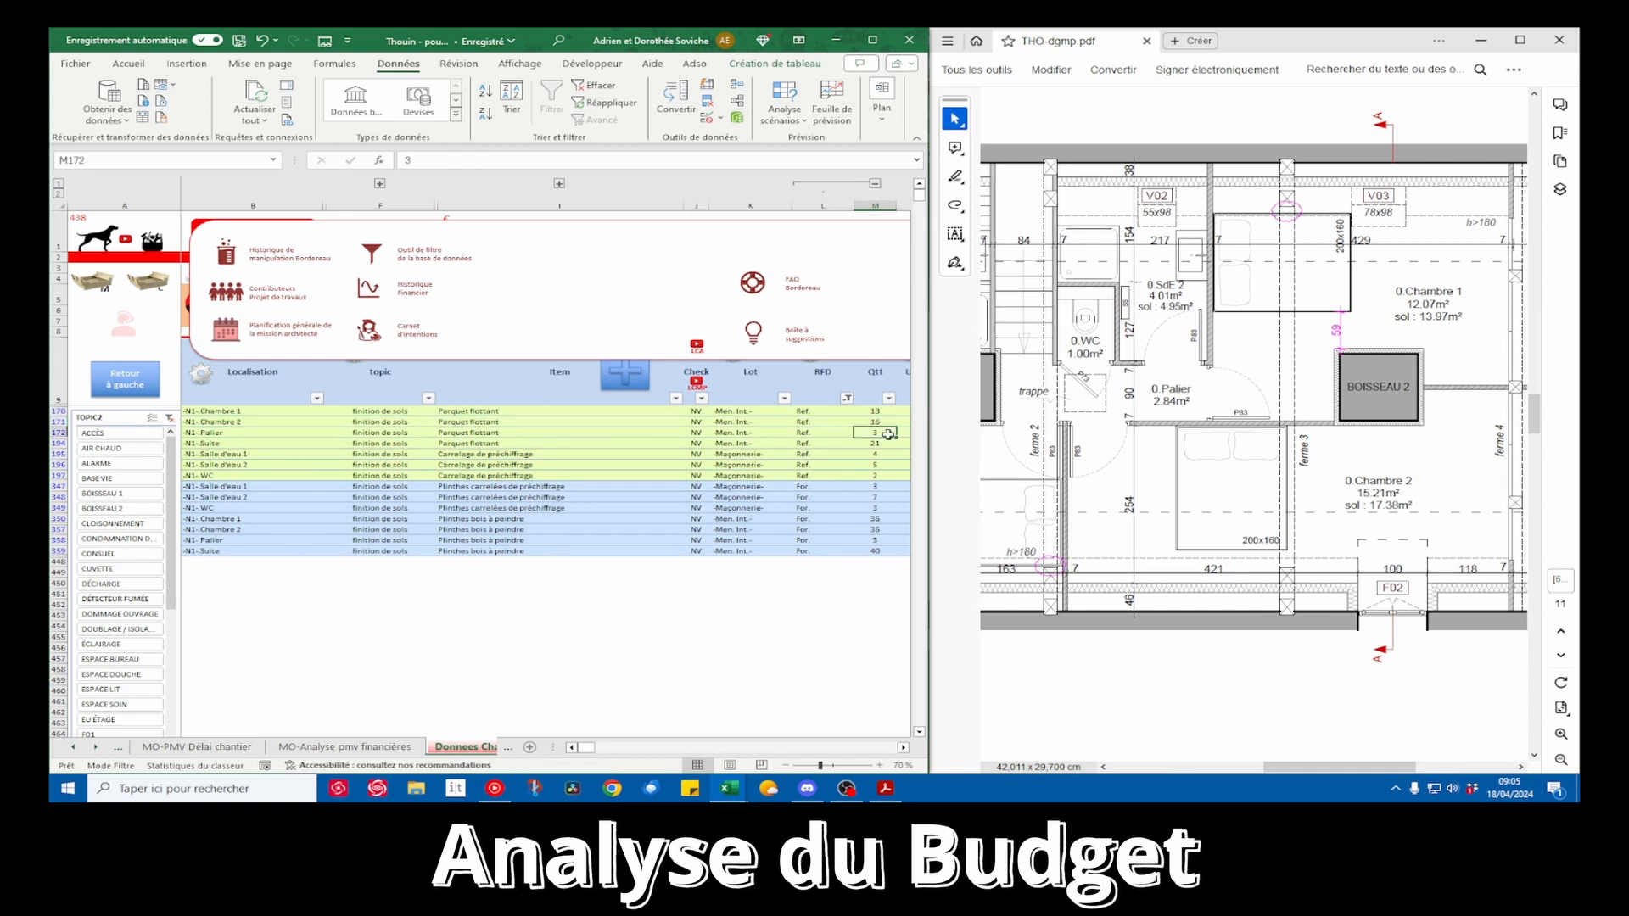
Check the Suite area on the floor plan and set its Parquet flottant quantity to 16 m²
drag(191, 443, 874, 443)
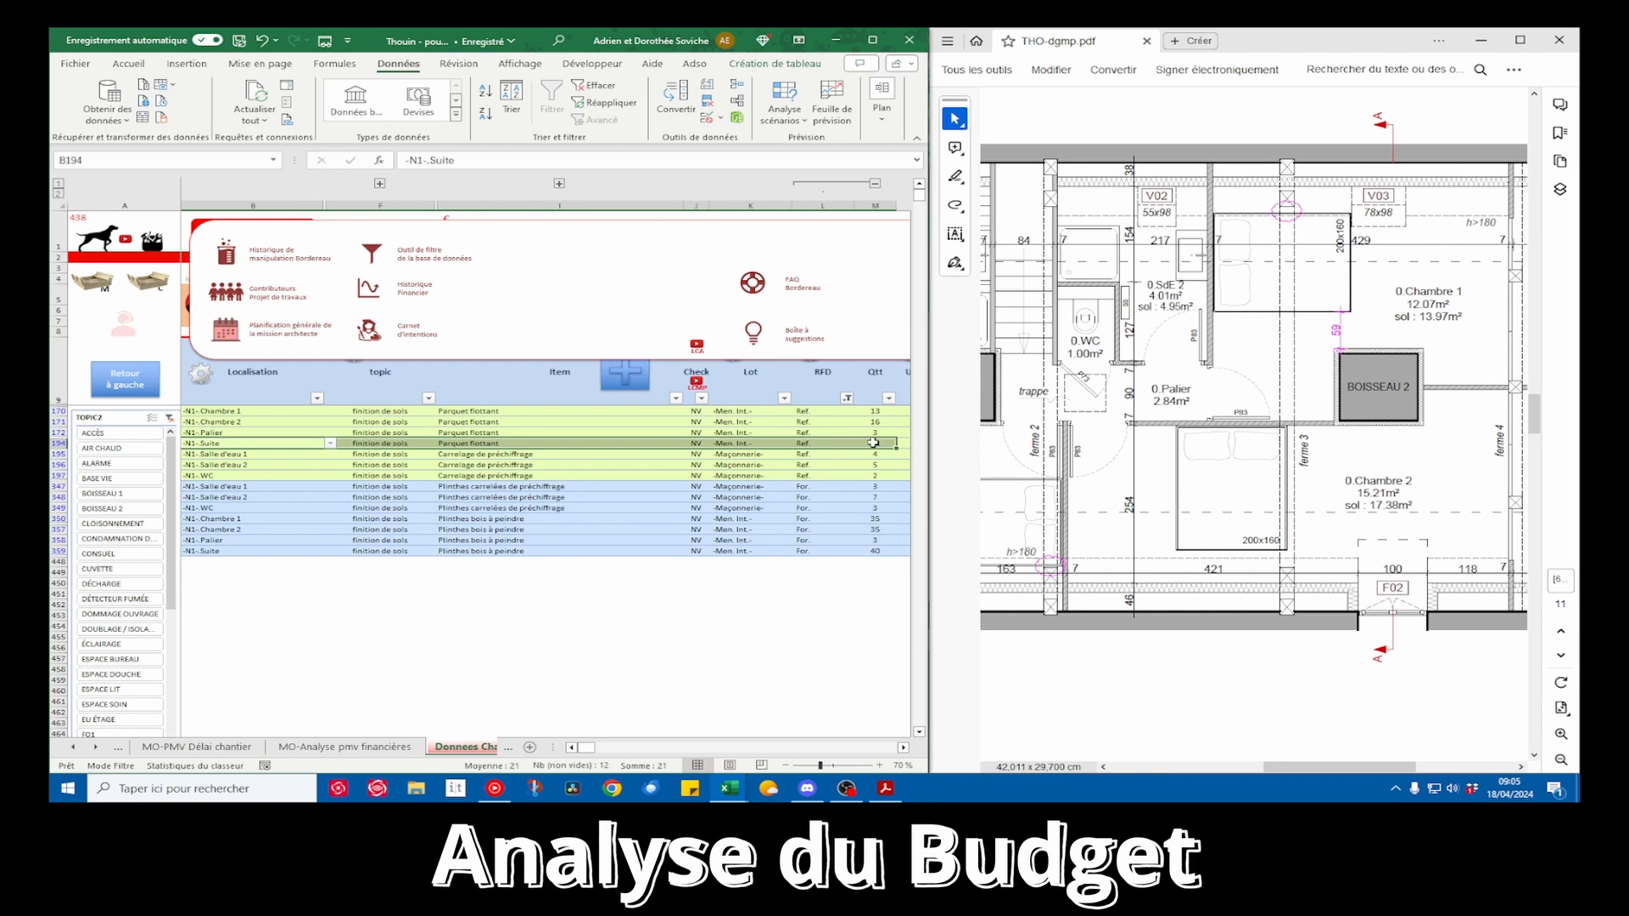
click(874, 442)
drag(1336, 767, 1219, 767)
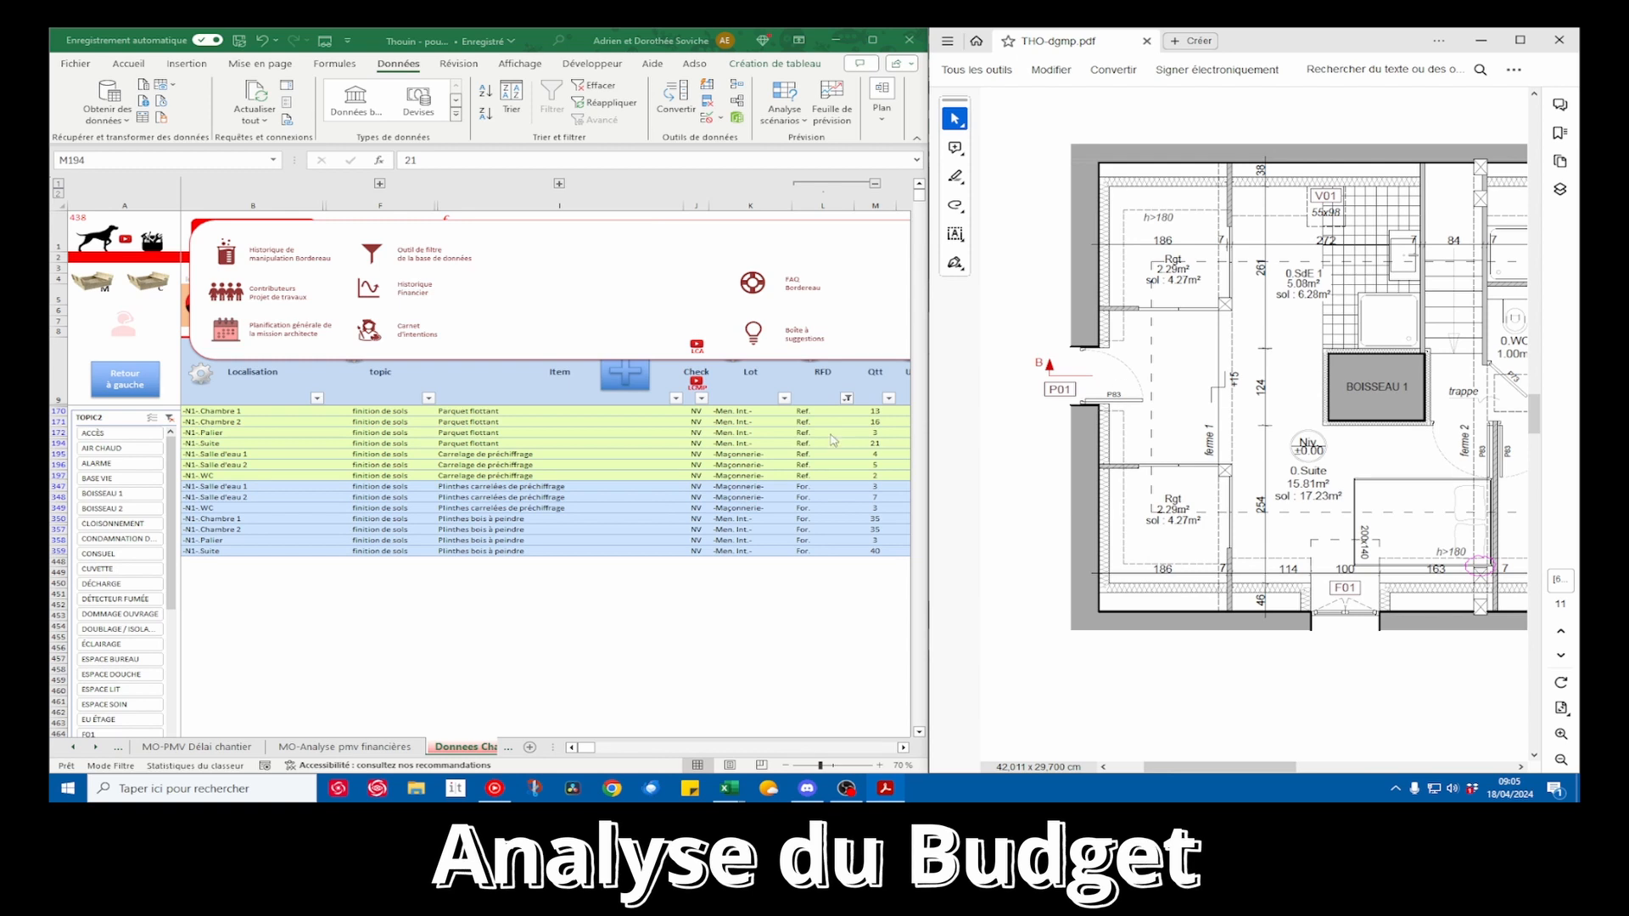
click(882, 443)
text(16)
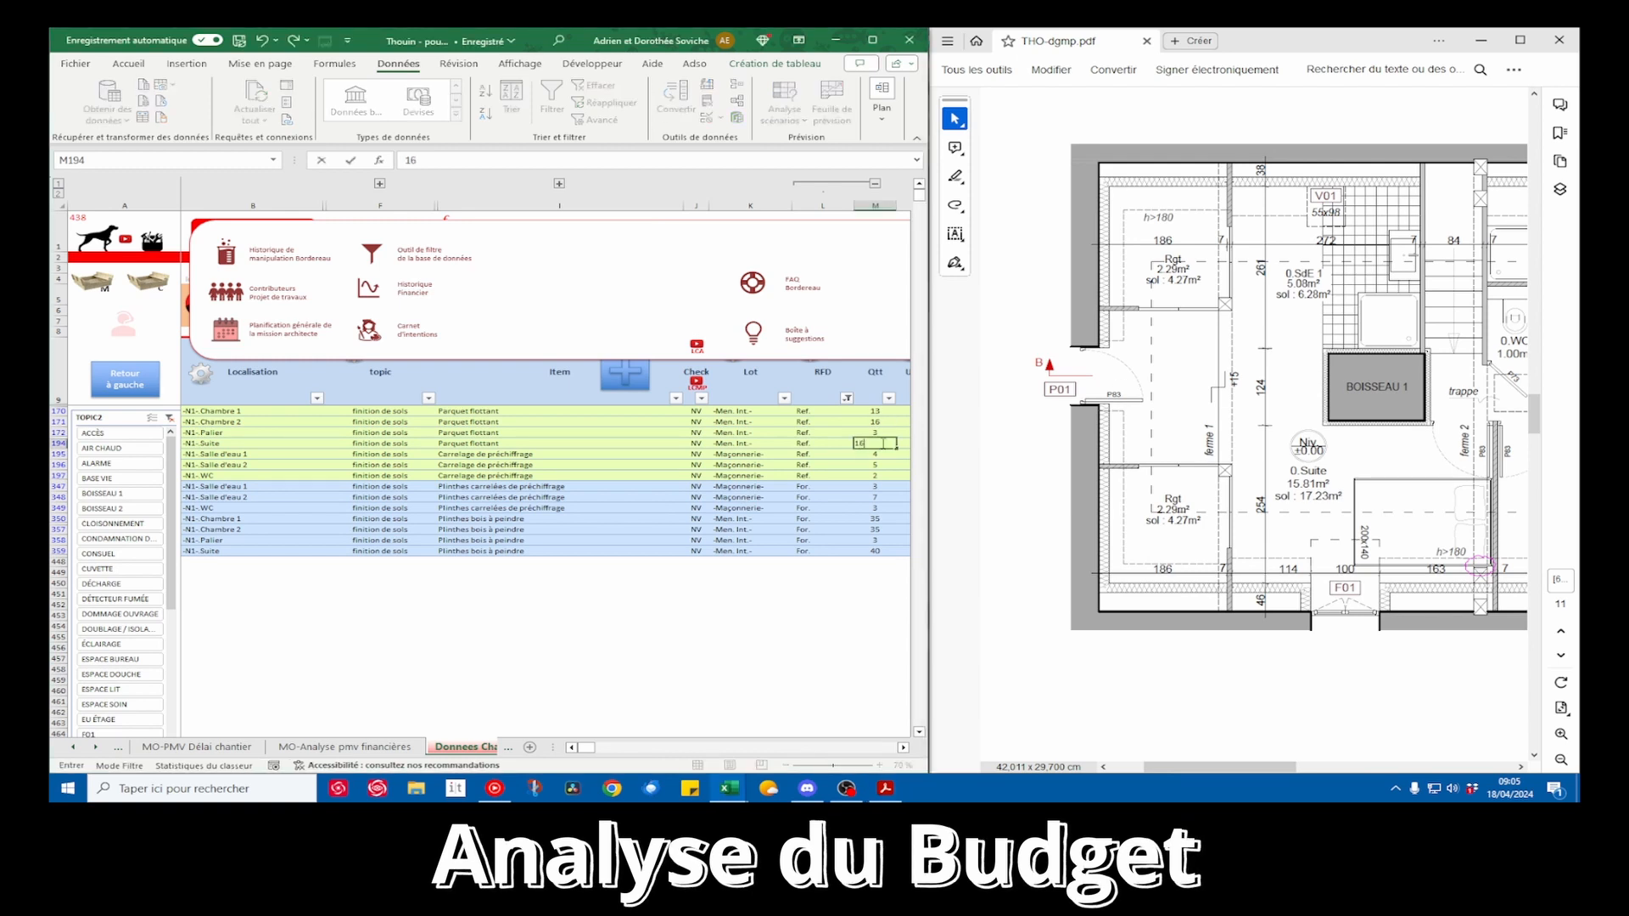
key(Return)
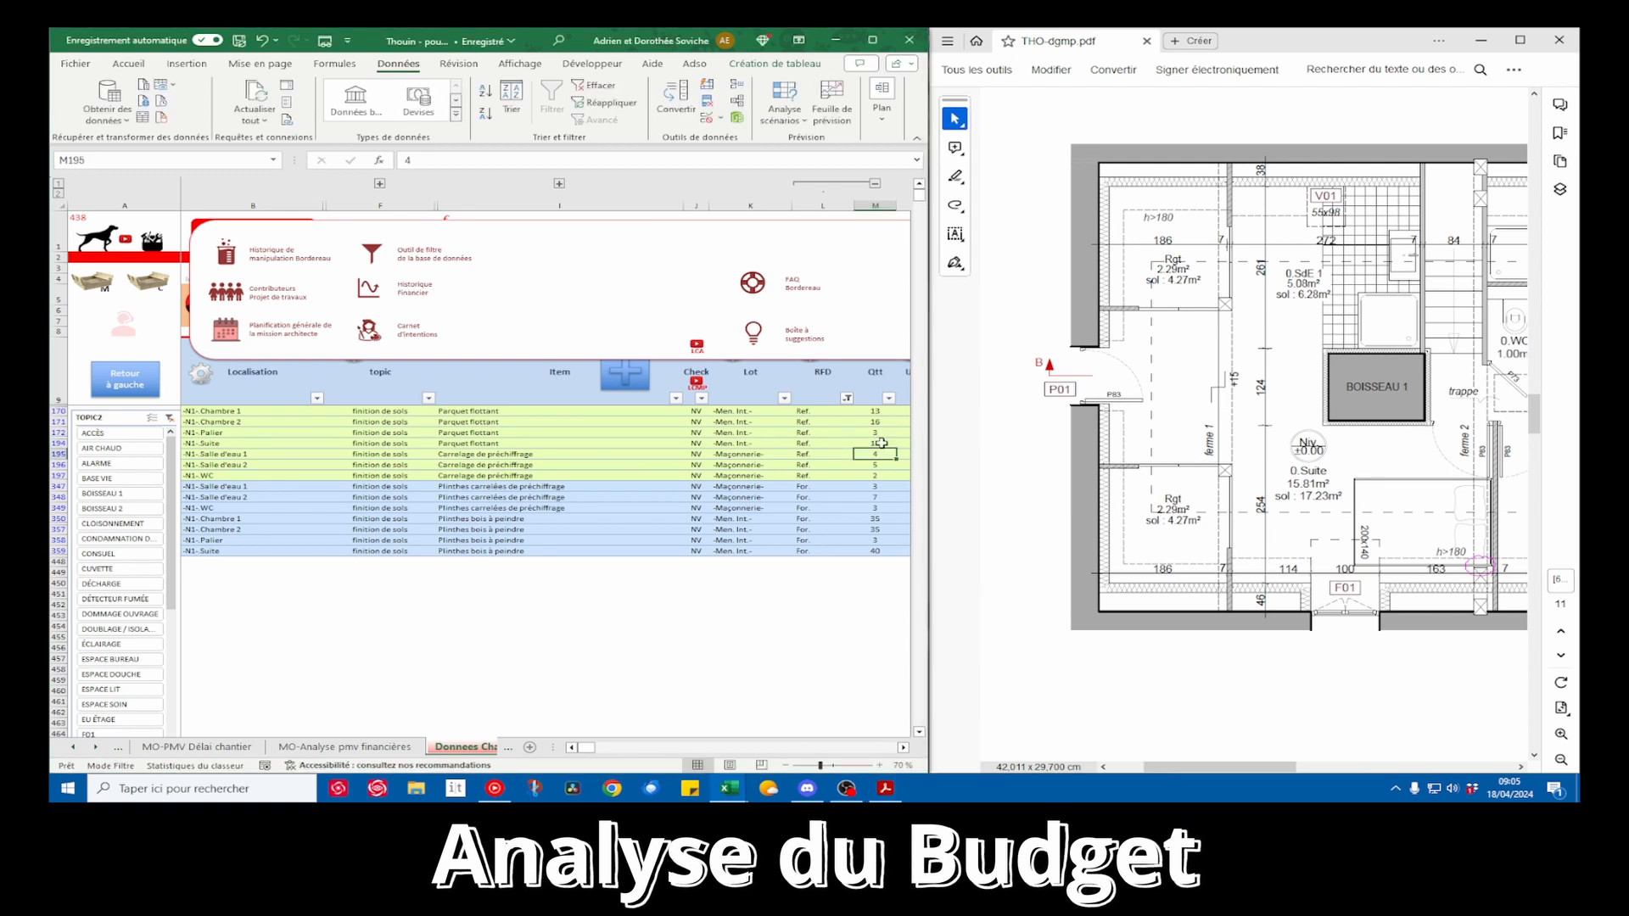
Set the Carrelage de préchiffrage quantities to 5 m² for Salle d'eau 1 and 1 m² for WC, checking against the plan
text(5)
key(Return)
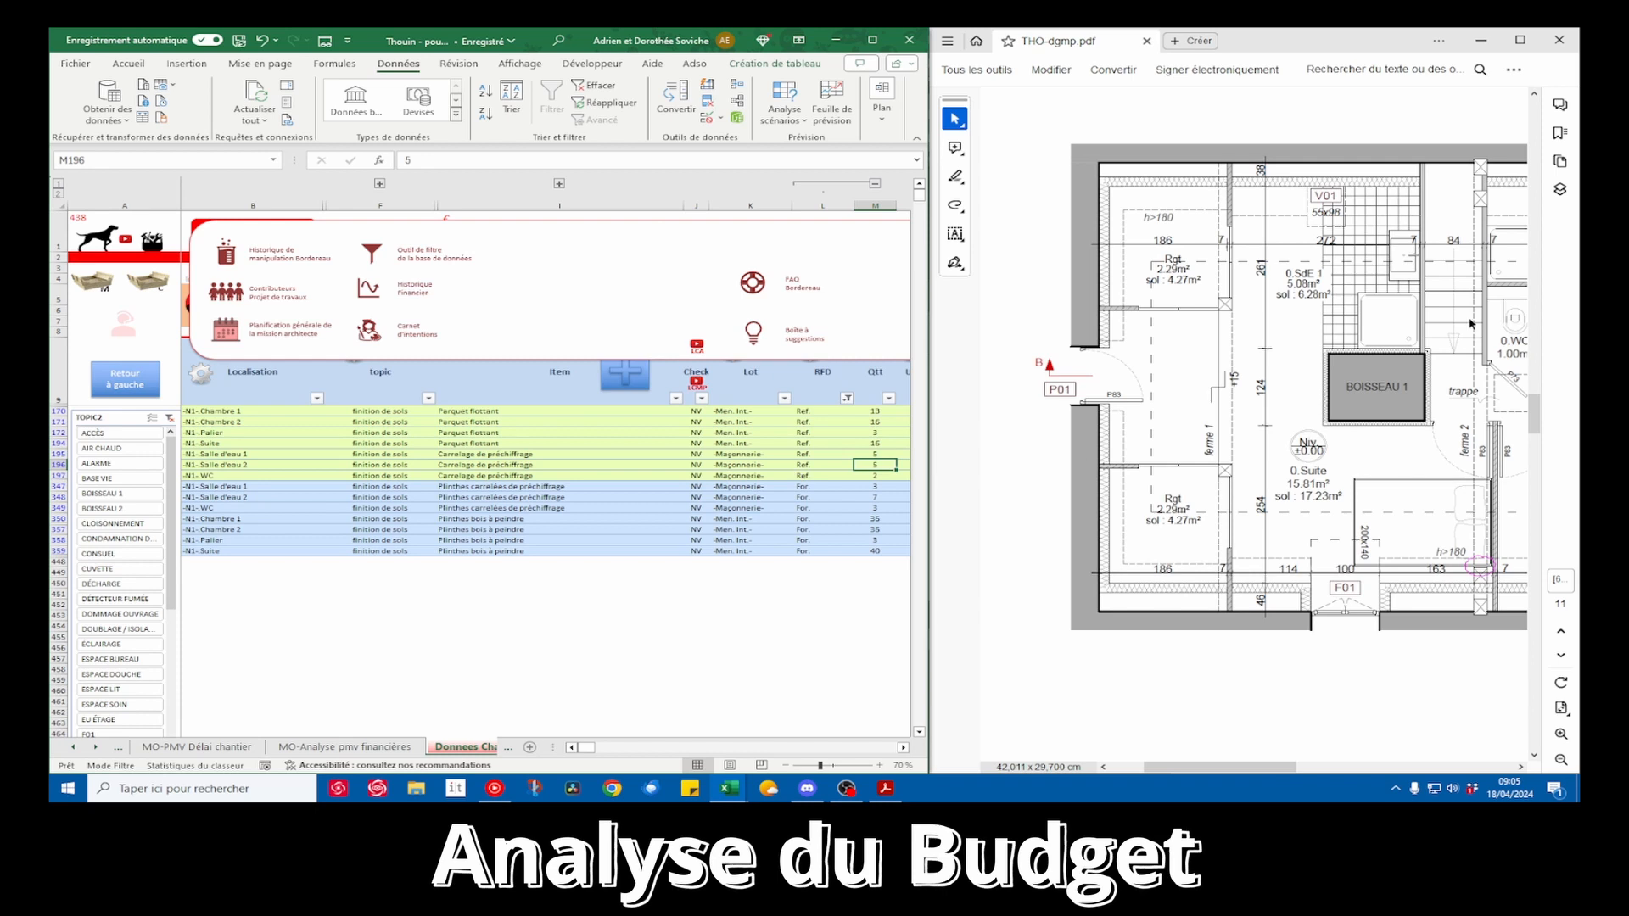
drag(1254, 767, 1289, 767)
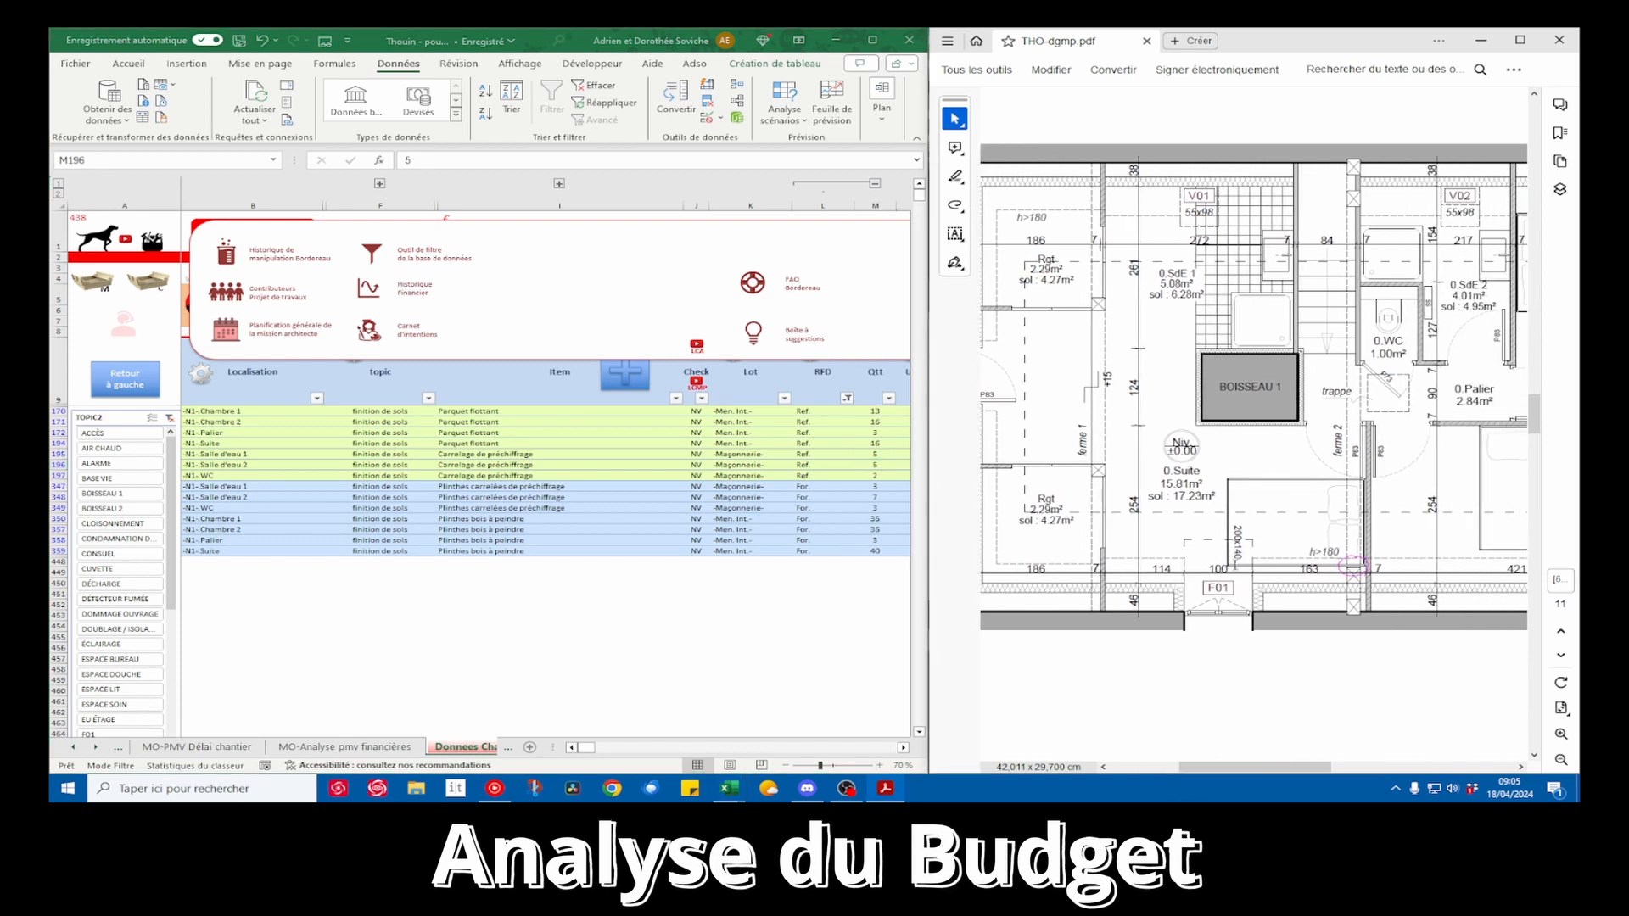
click(887, 477)
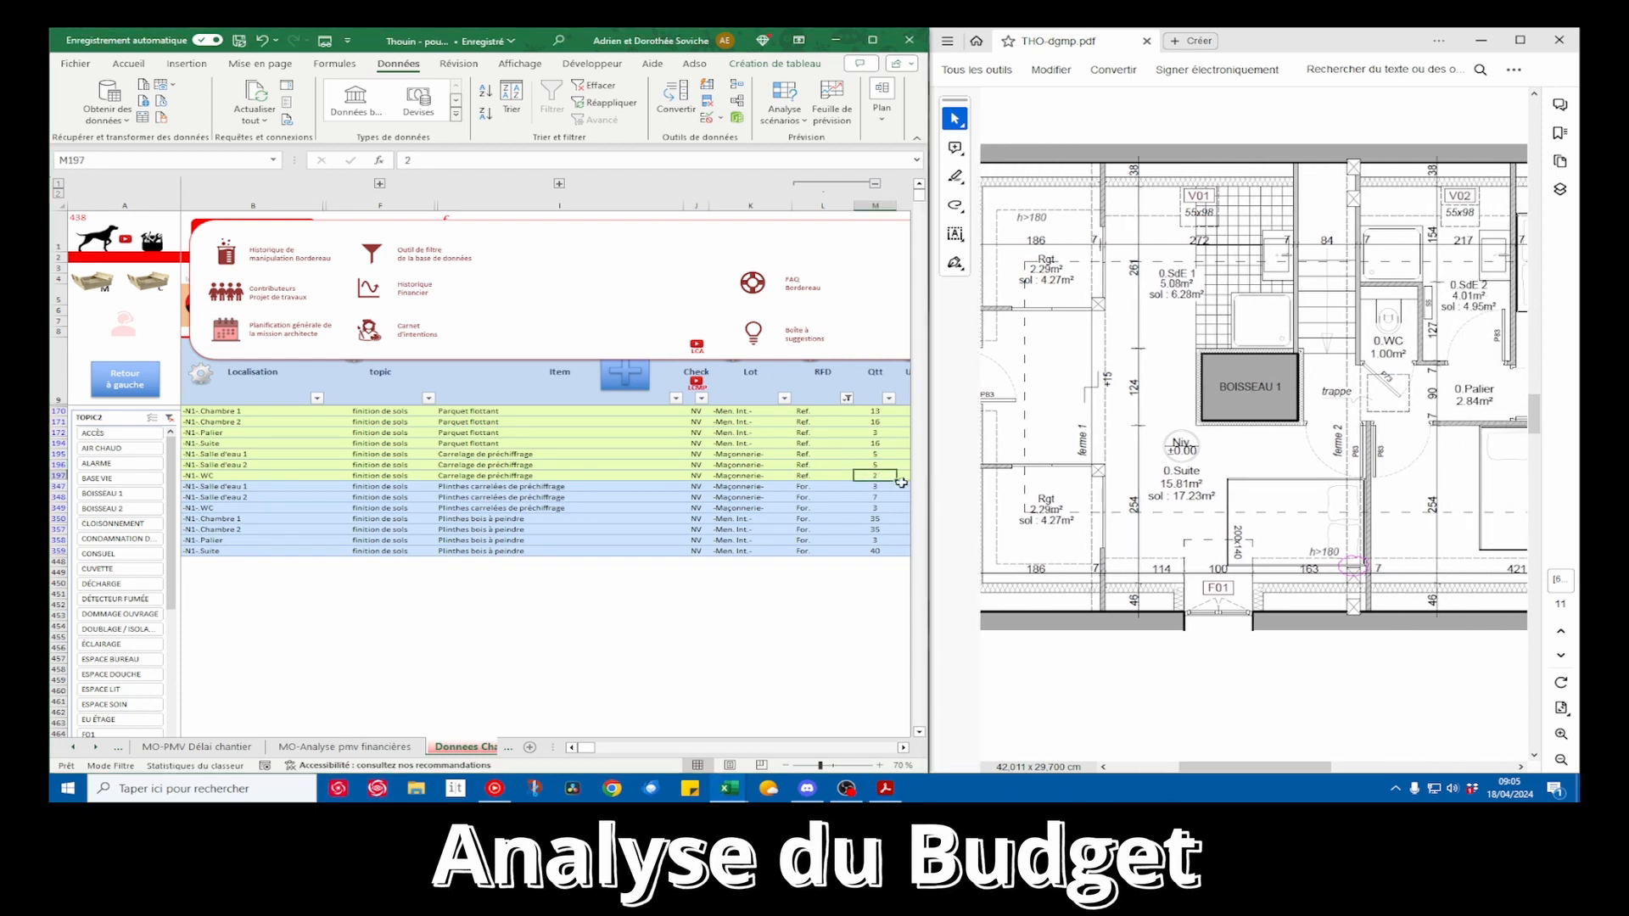
text(1,5)
key(Return)
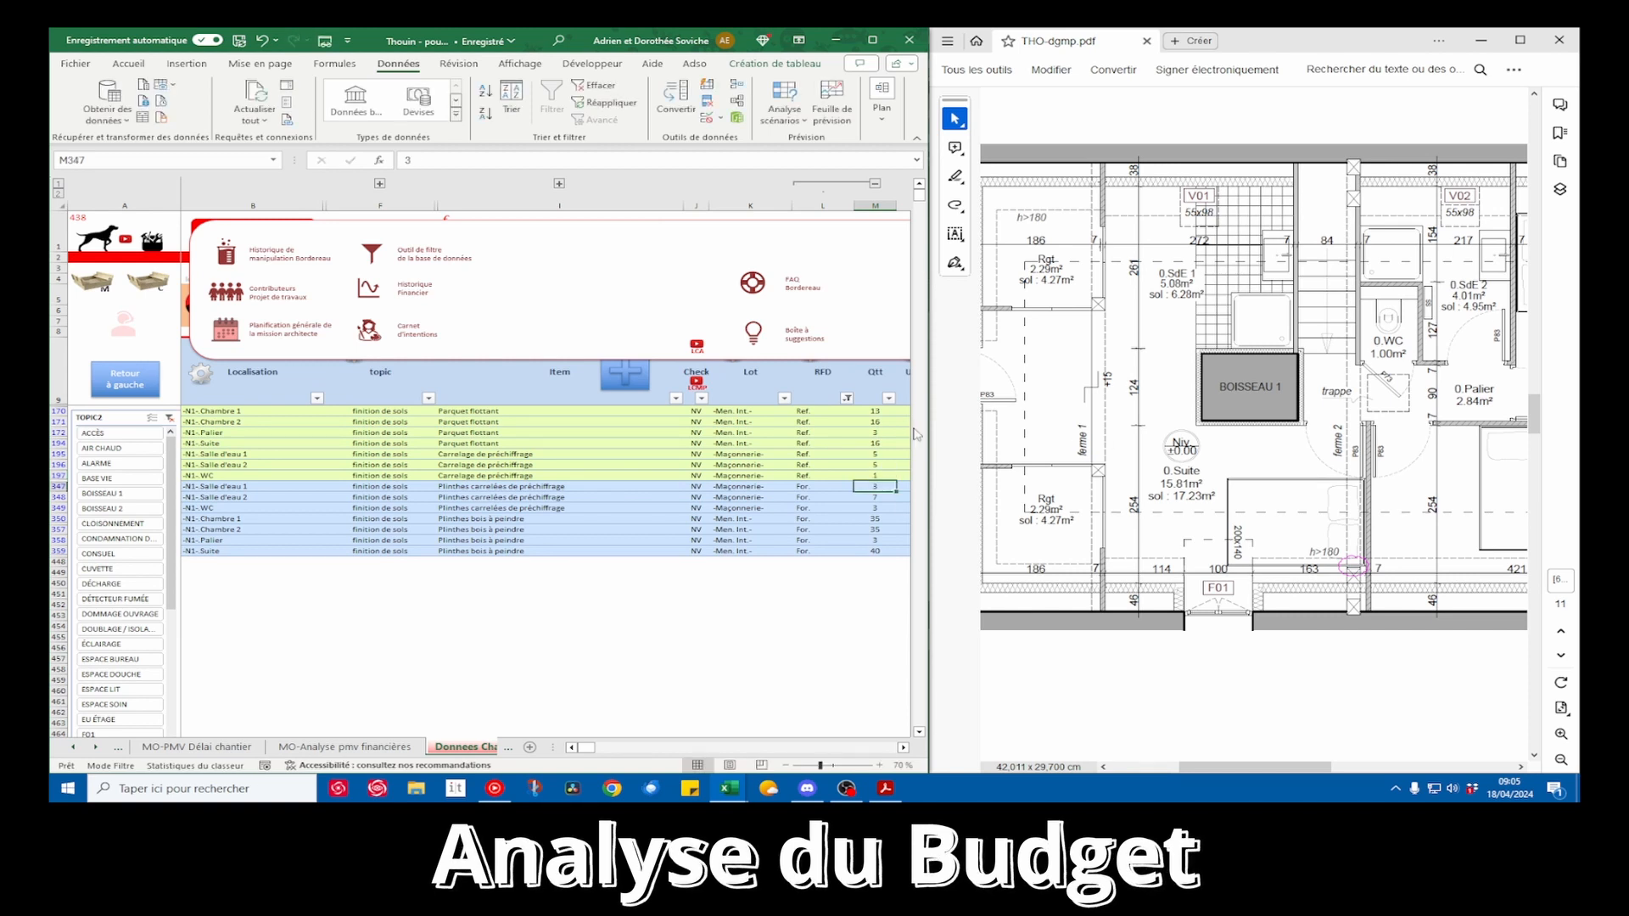
Review the quantities of the tiled and wooden plinth rows for all N1 rooms
drag(874, 487, 875, 549)
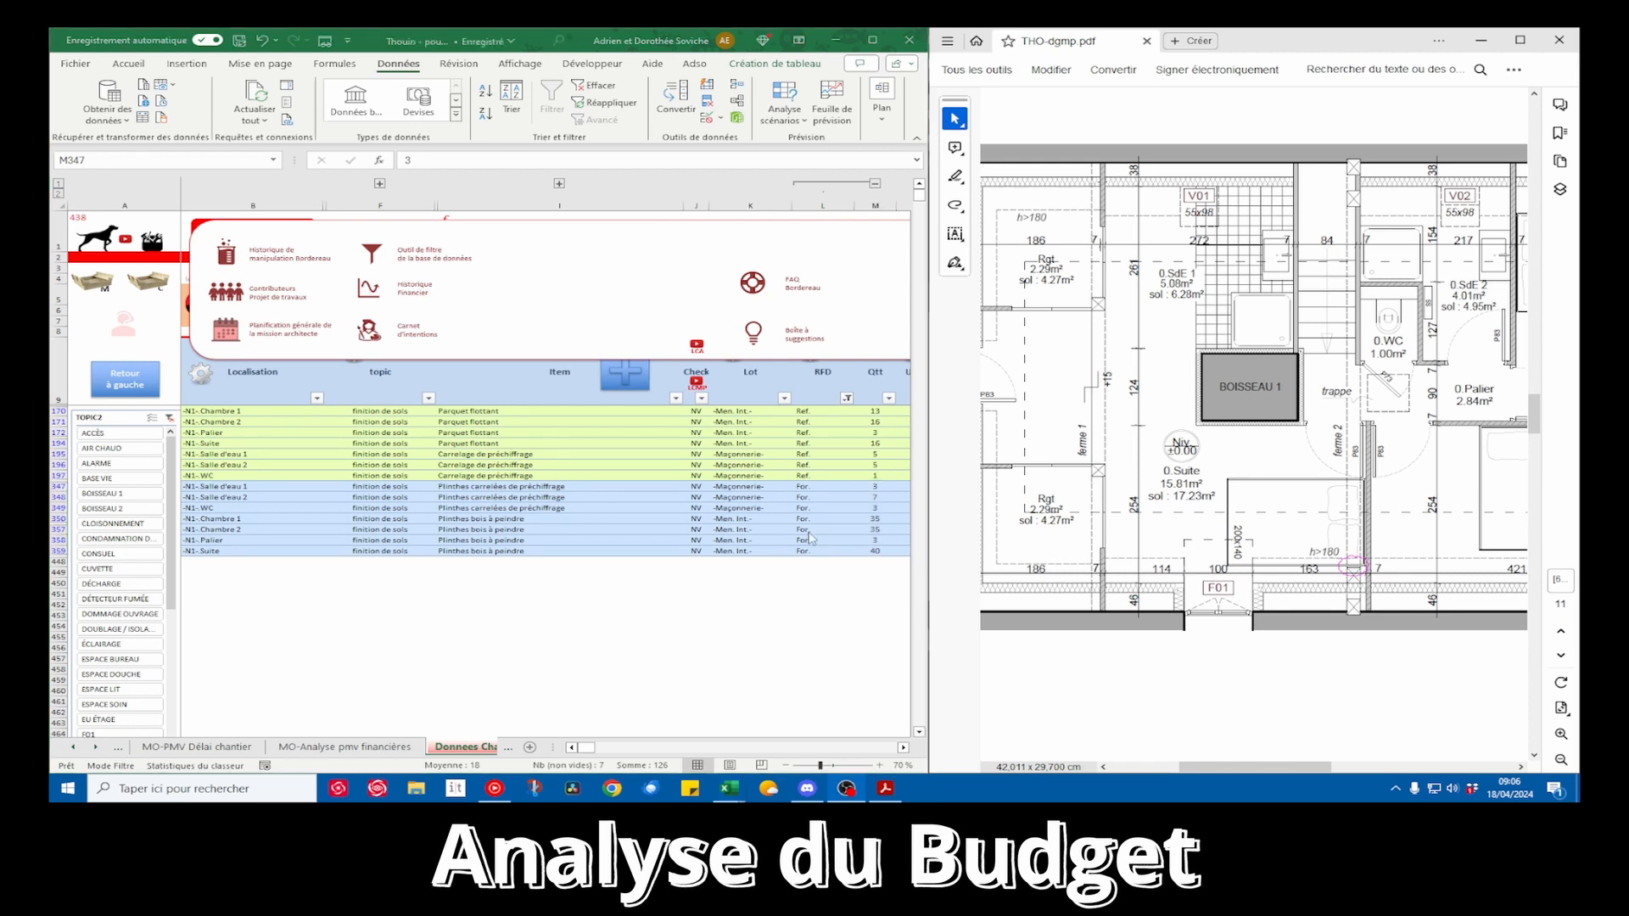
click(874, 488)
drag(875, 488, 877, 549)
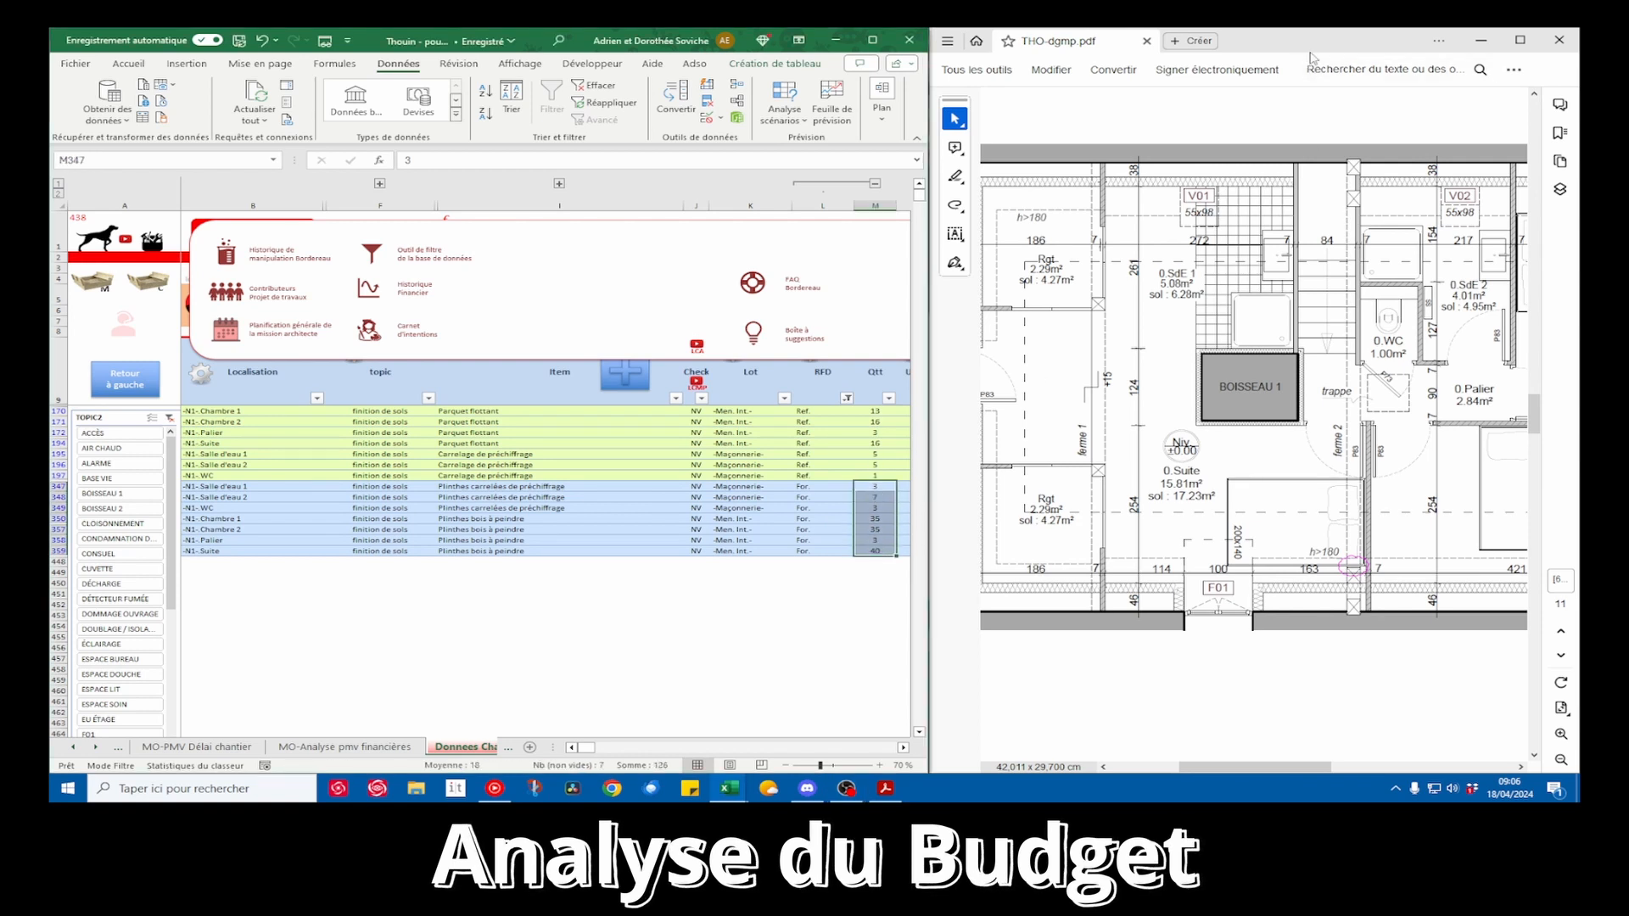
Switch to the Classeur2 workbook beside a widened Thouin workbook and refresh its pivot table
key(alt+Tab)
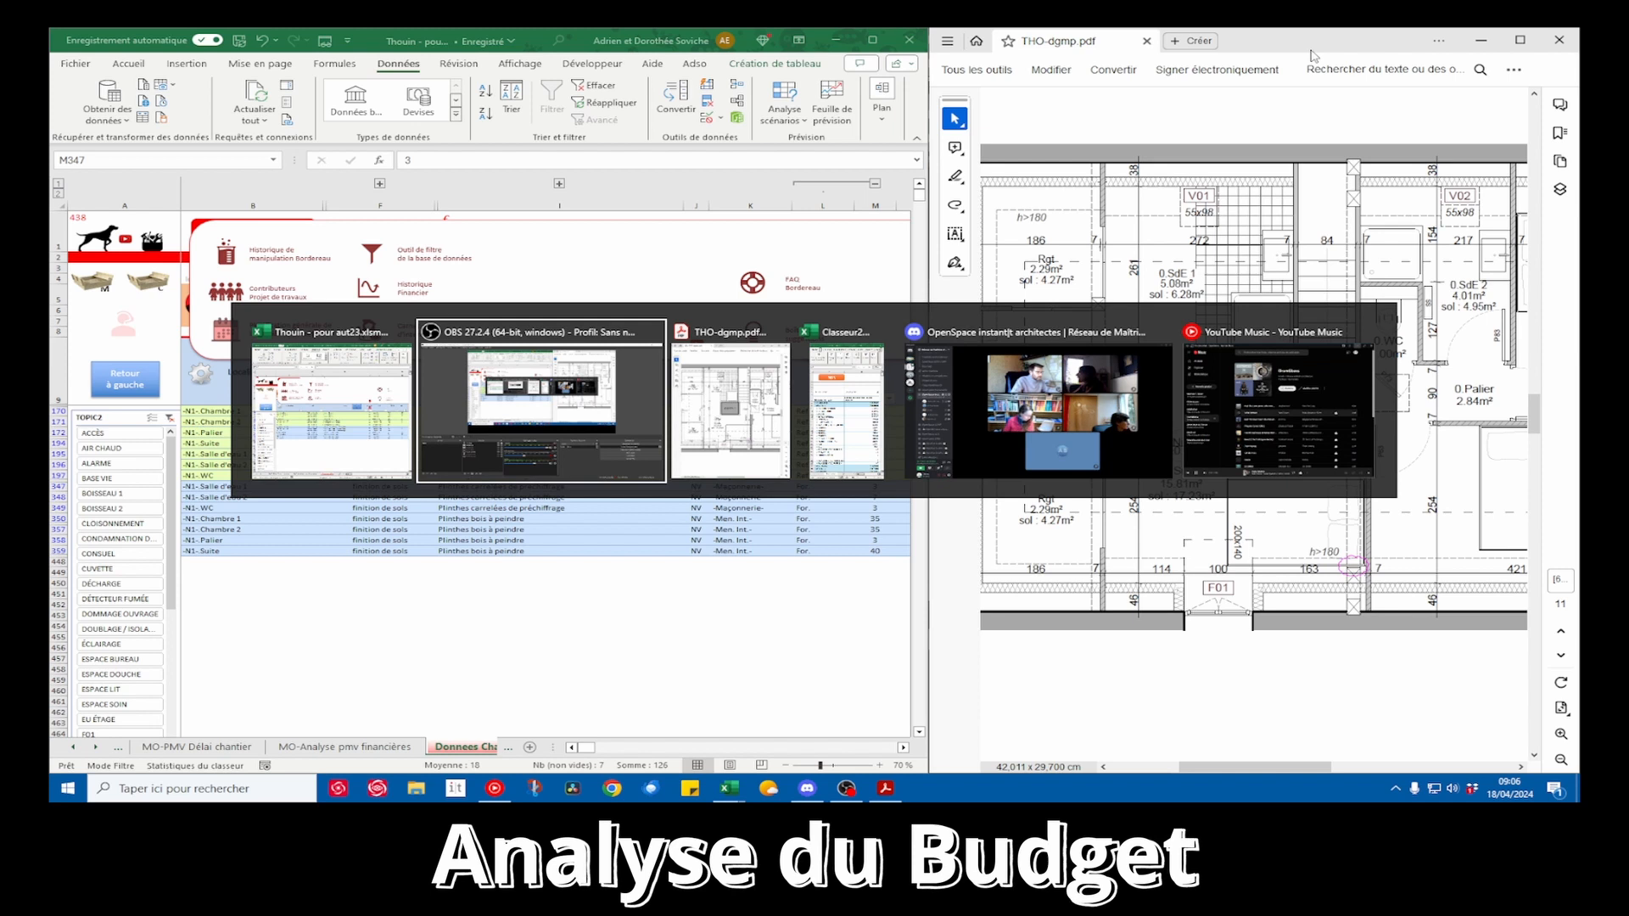
drag(930, 236, 1174, 238)
right_click(1283, 389)
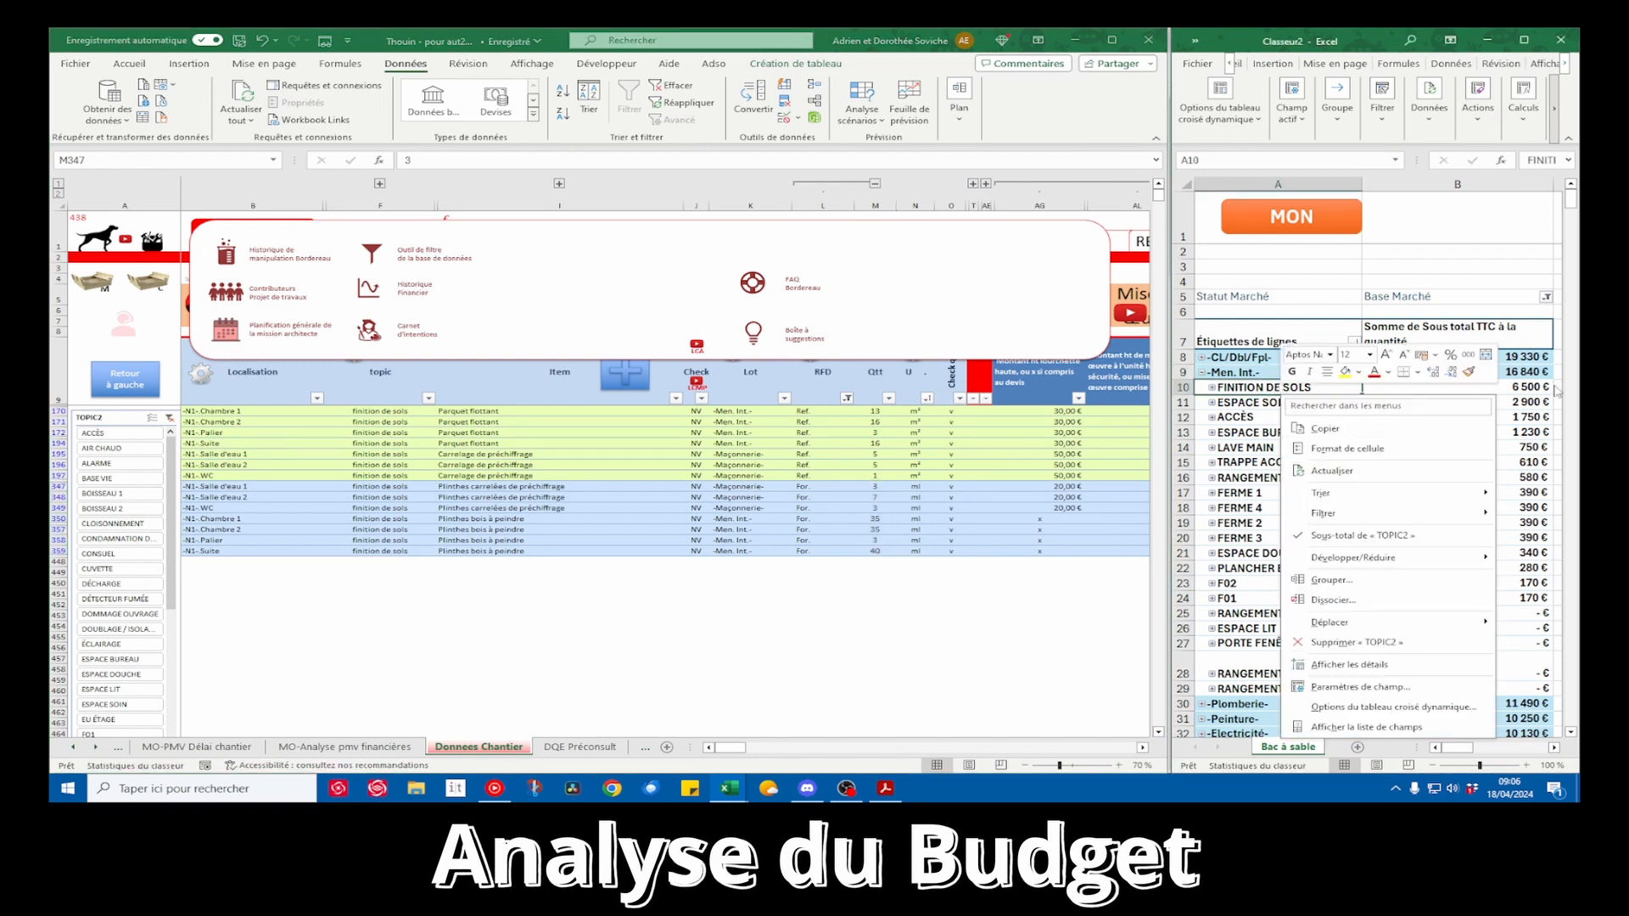
click(1367, 469)
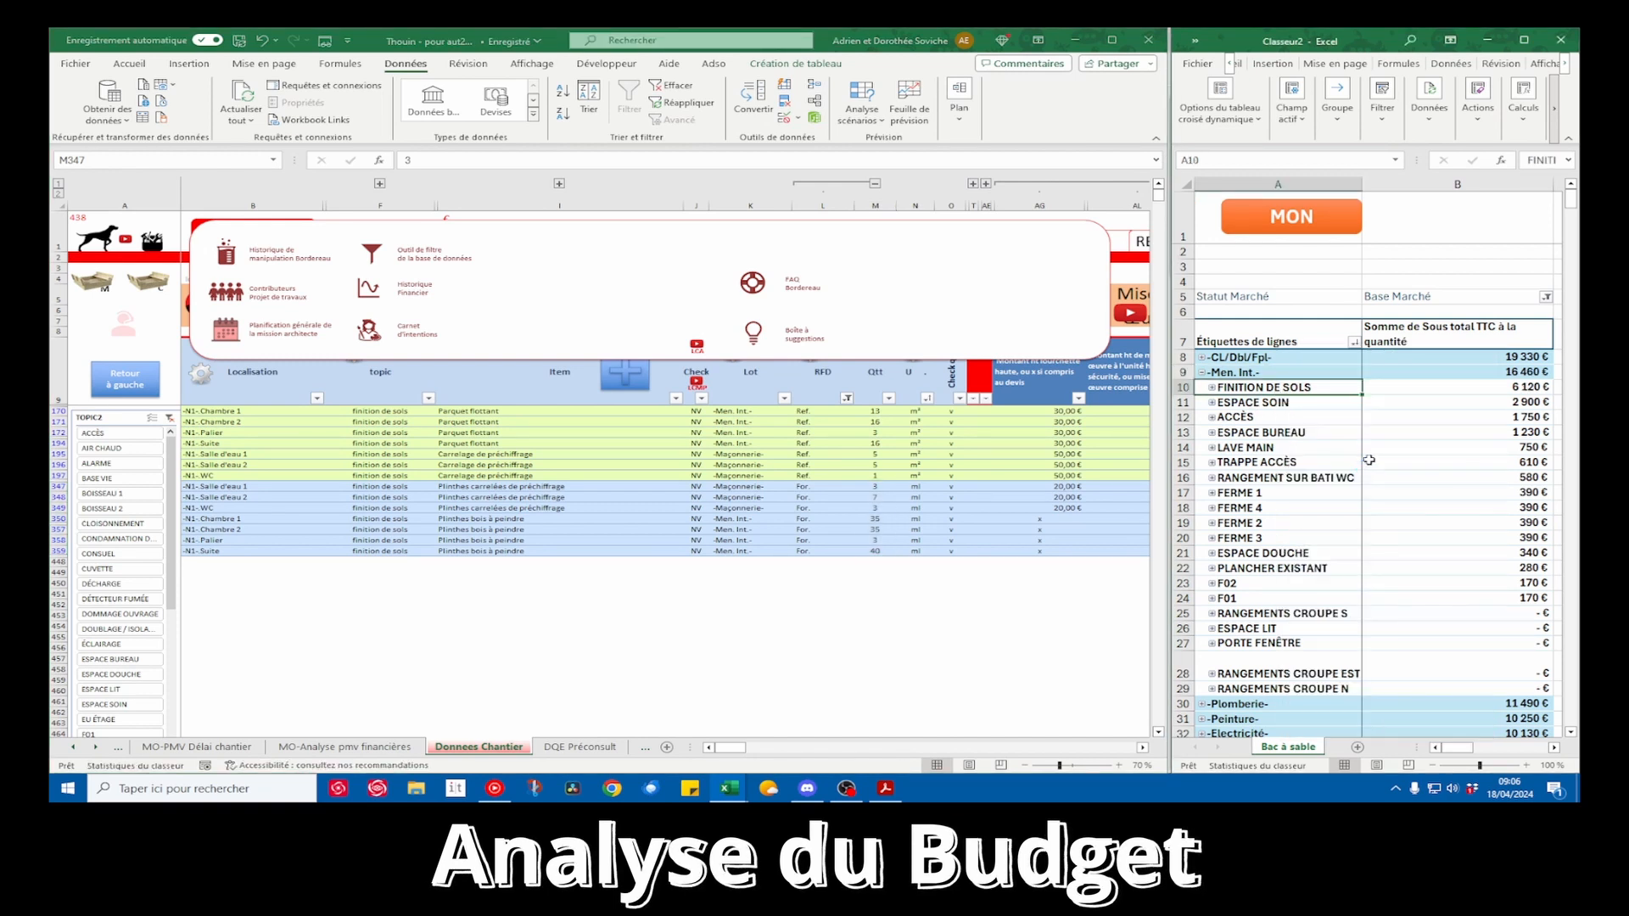
Expand ESPACE SOIN under the -Men. Int.- lot in the pivot table and examine its item amounts
click(1273, 402)
click(1212, 403)
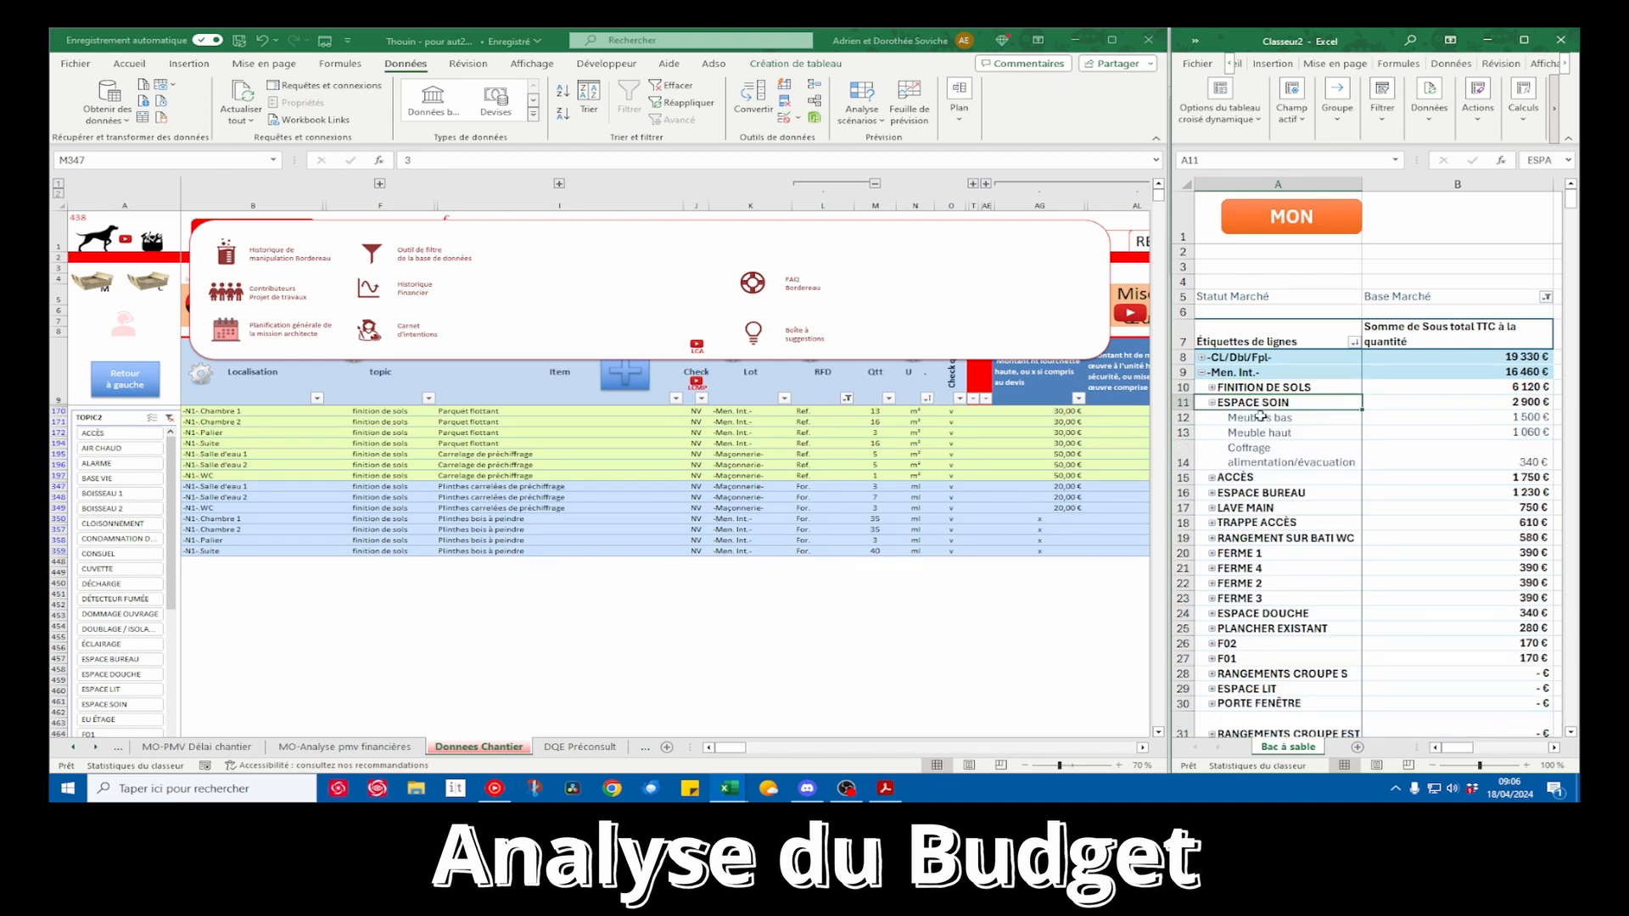
drag(1262, 418, 1500, 462)
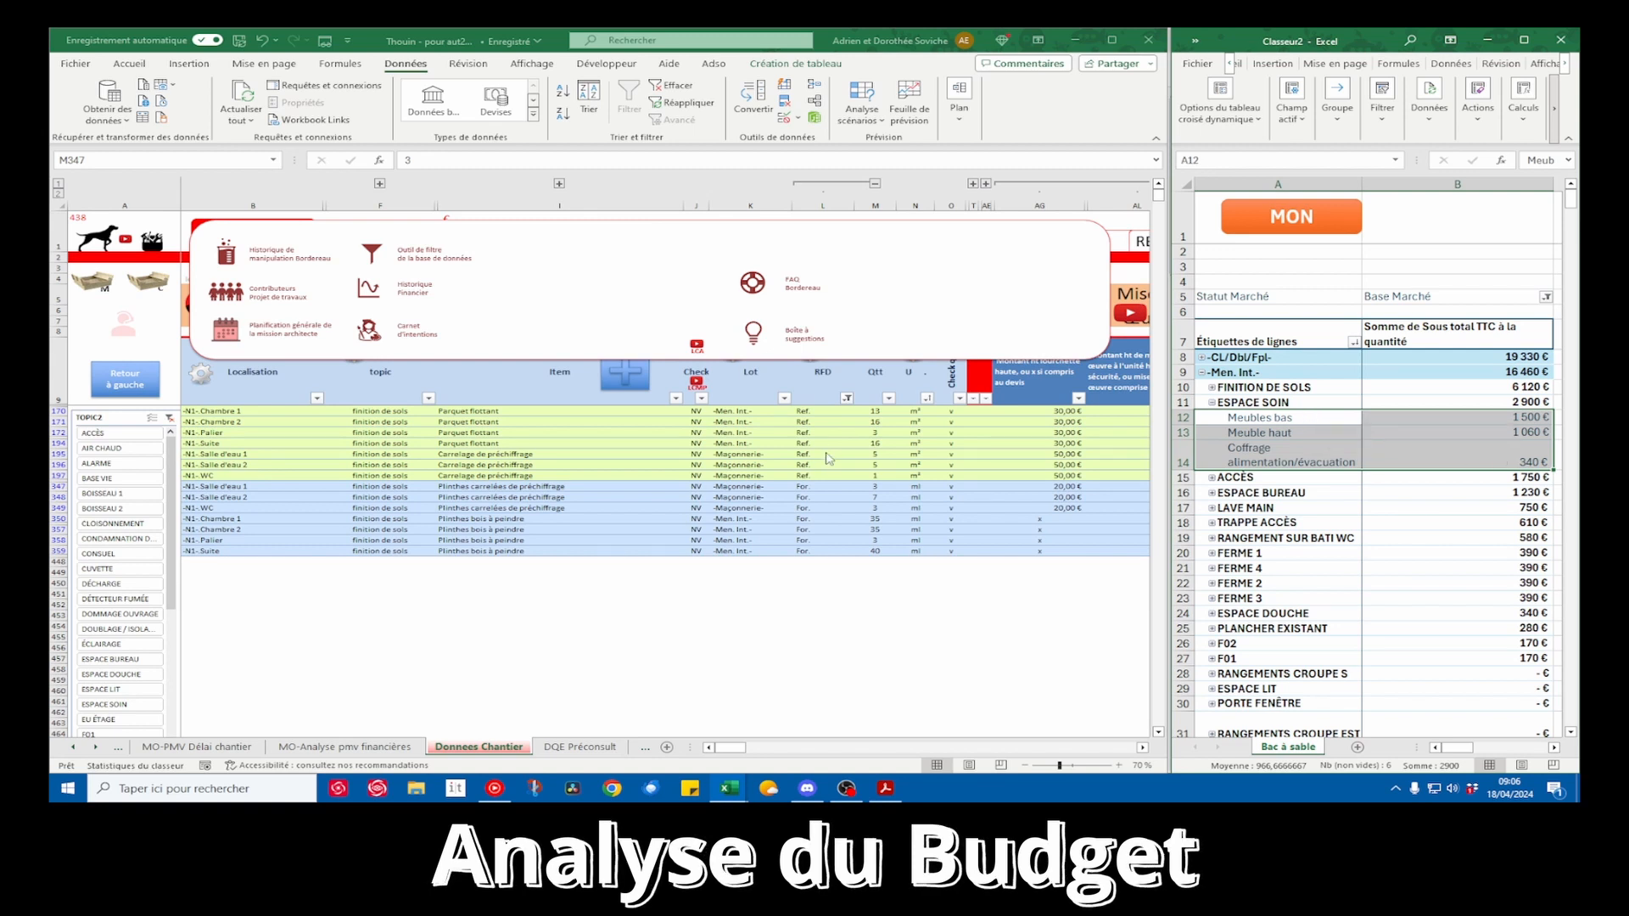
Replace the topic filter in the Thouin database with lot -Men. Int.- and topic ESPACE SOIN, and return to the Données Chantier rows
drag(875, 486, 875, 551)
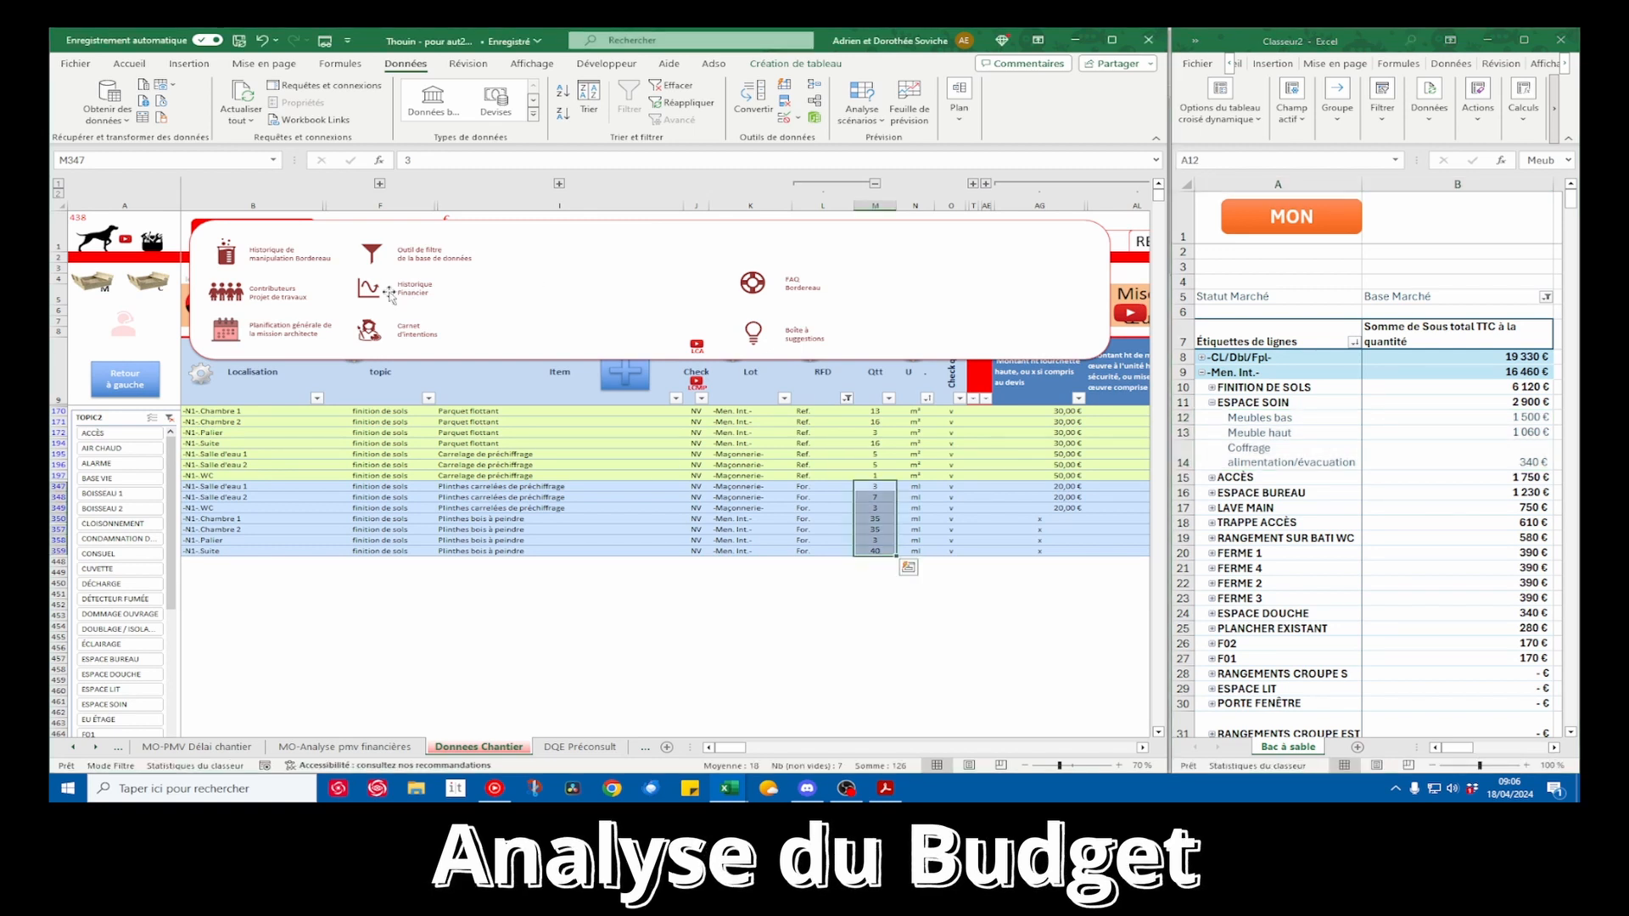
click(375, 254)
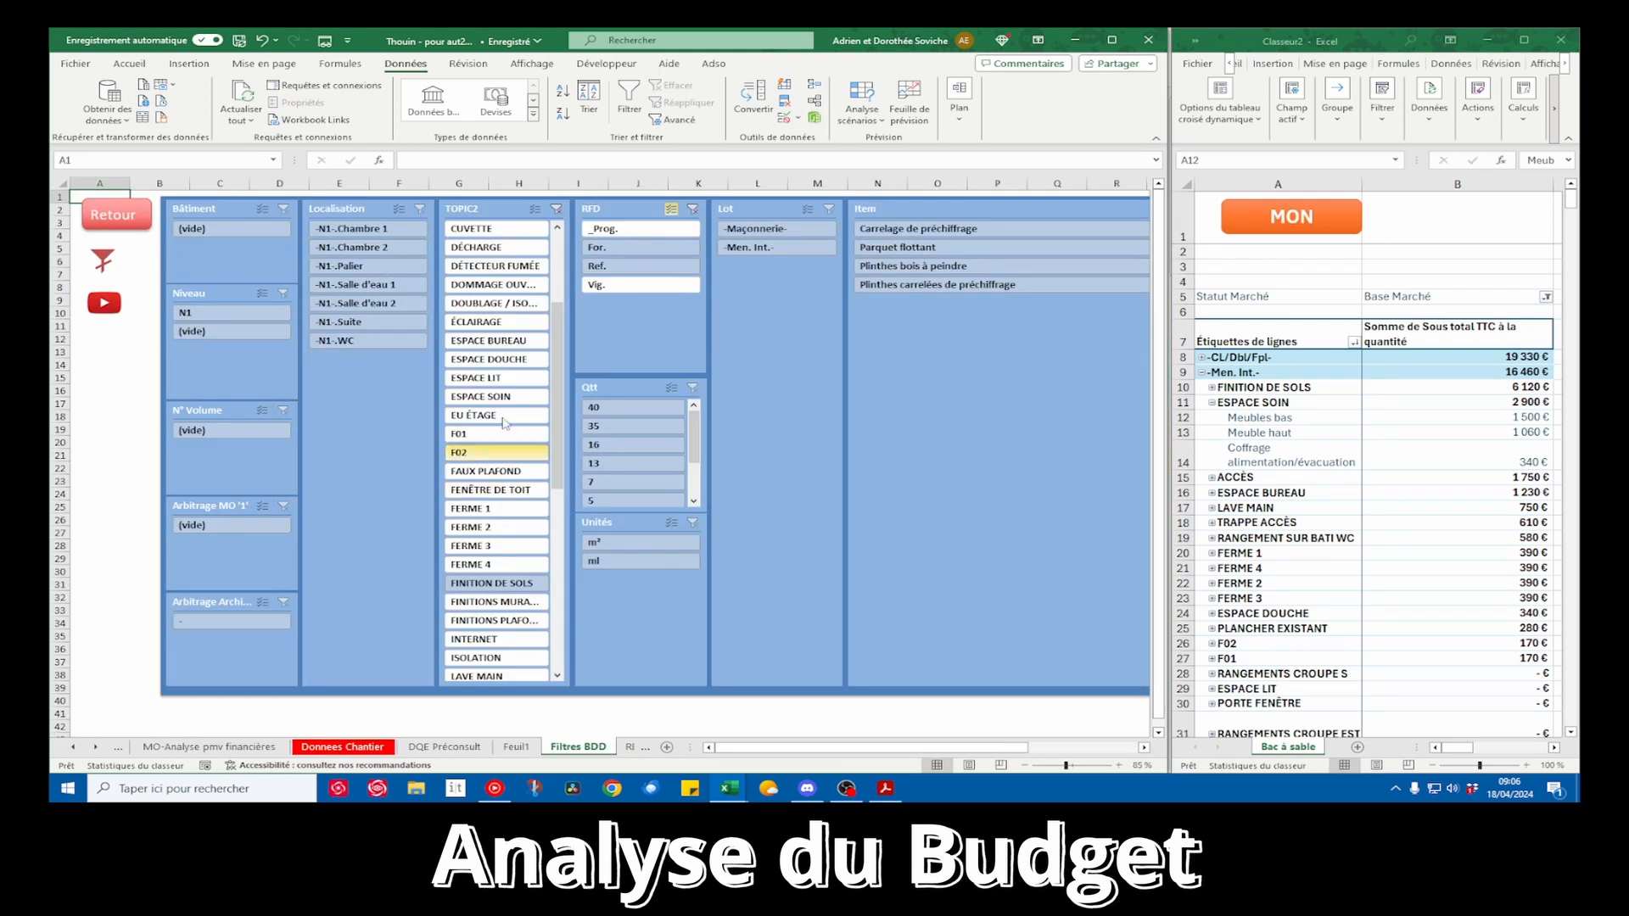
click(556, 209)
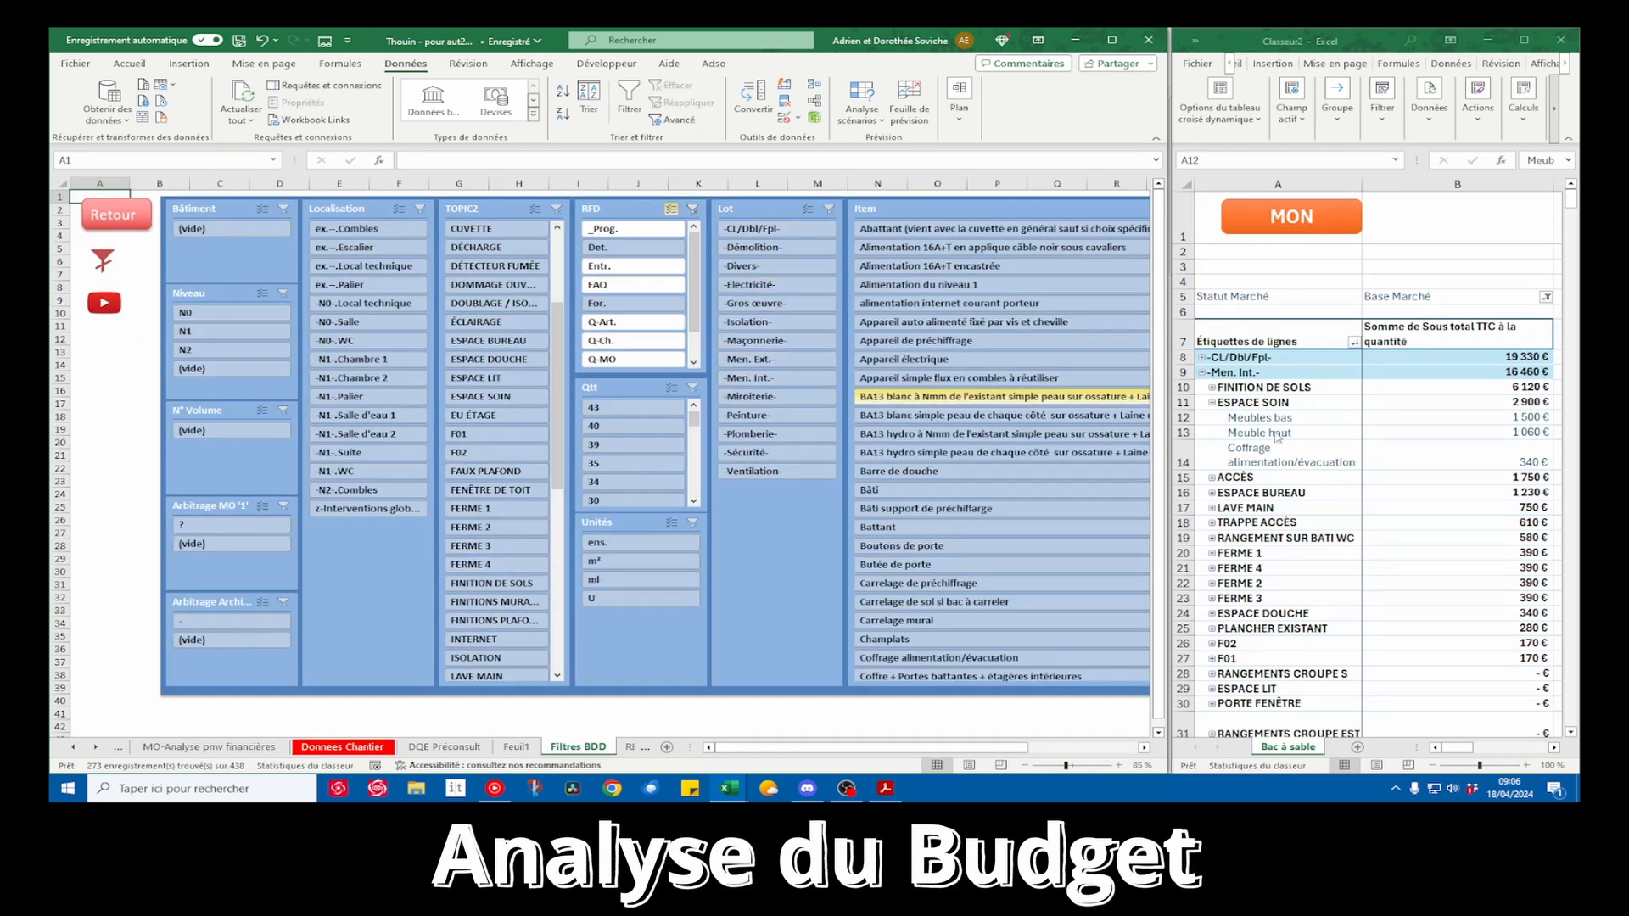
click(751, 378)
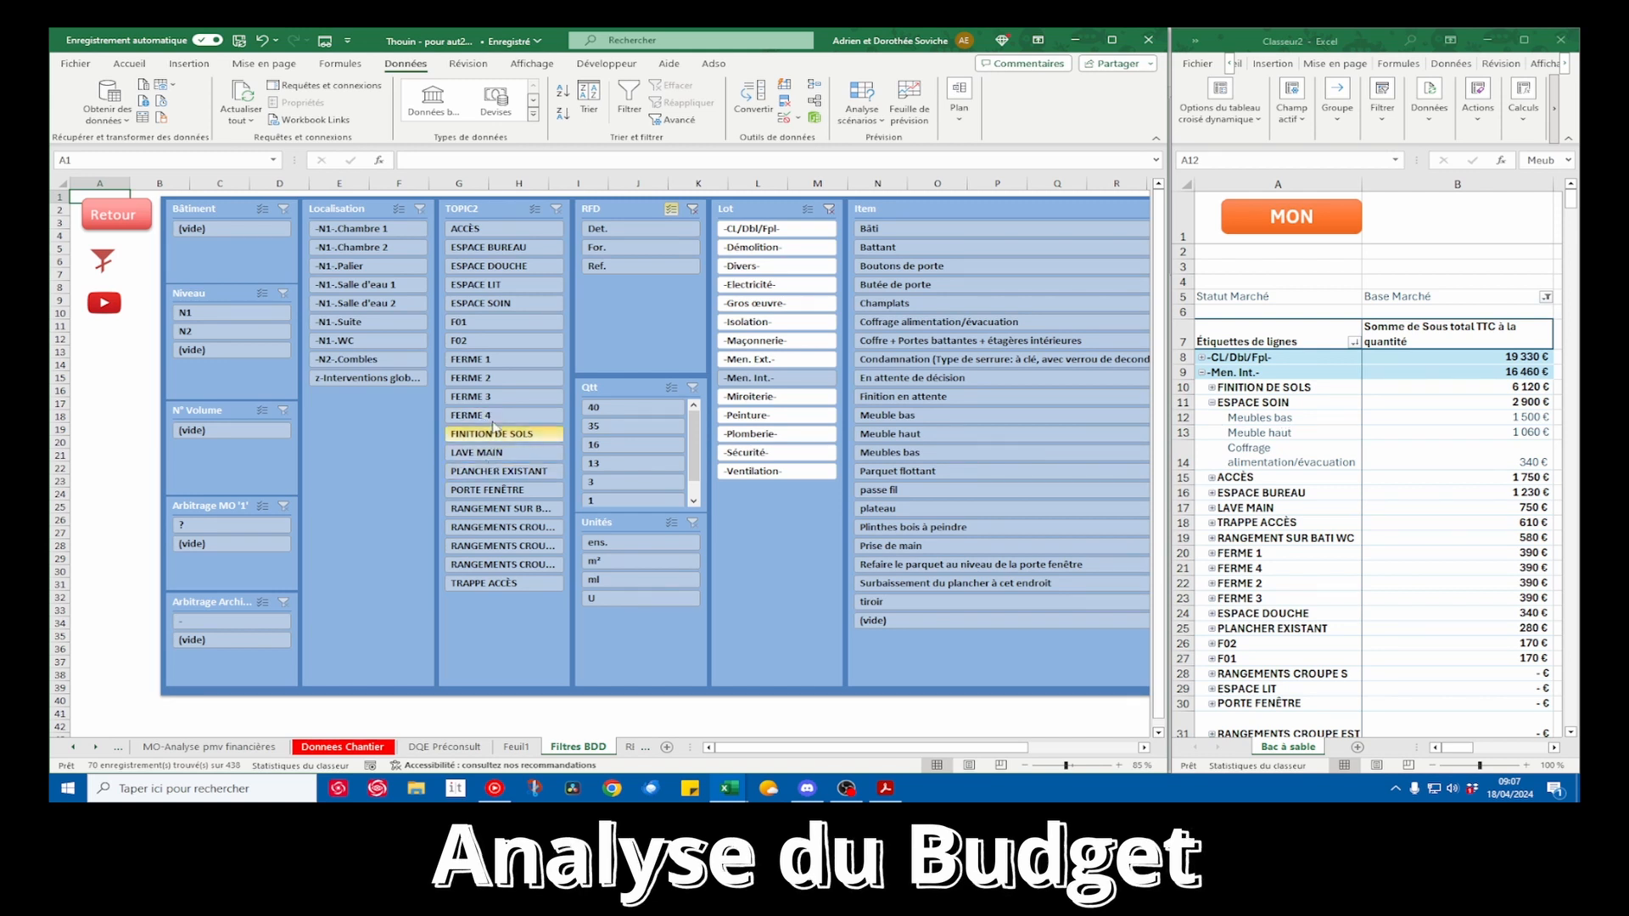
click(509, 303)
click(123, 218)
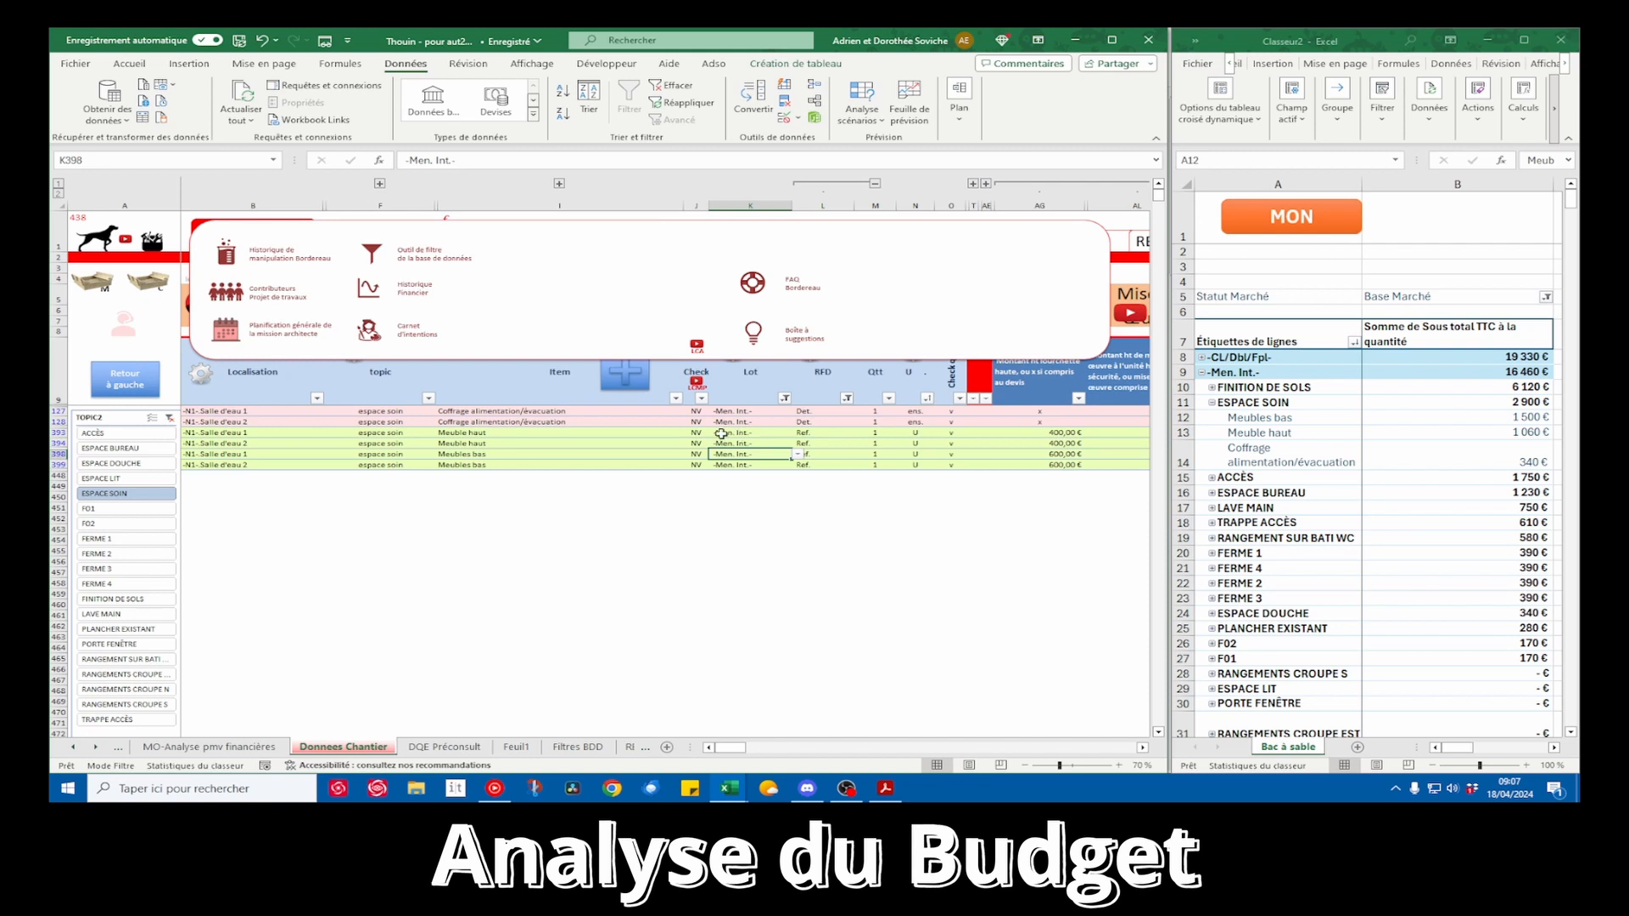
Examine the ESPACE SOIN rows, including supply prices and the installation prices of the Coffrage alimentation/évacuation items
drag(495, 413, 998, 471)
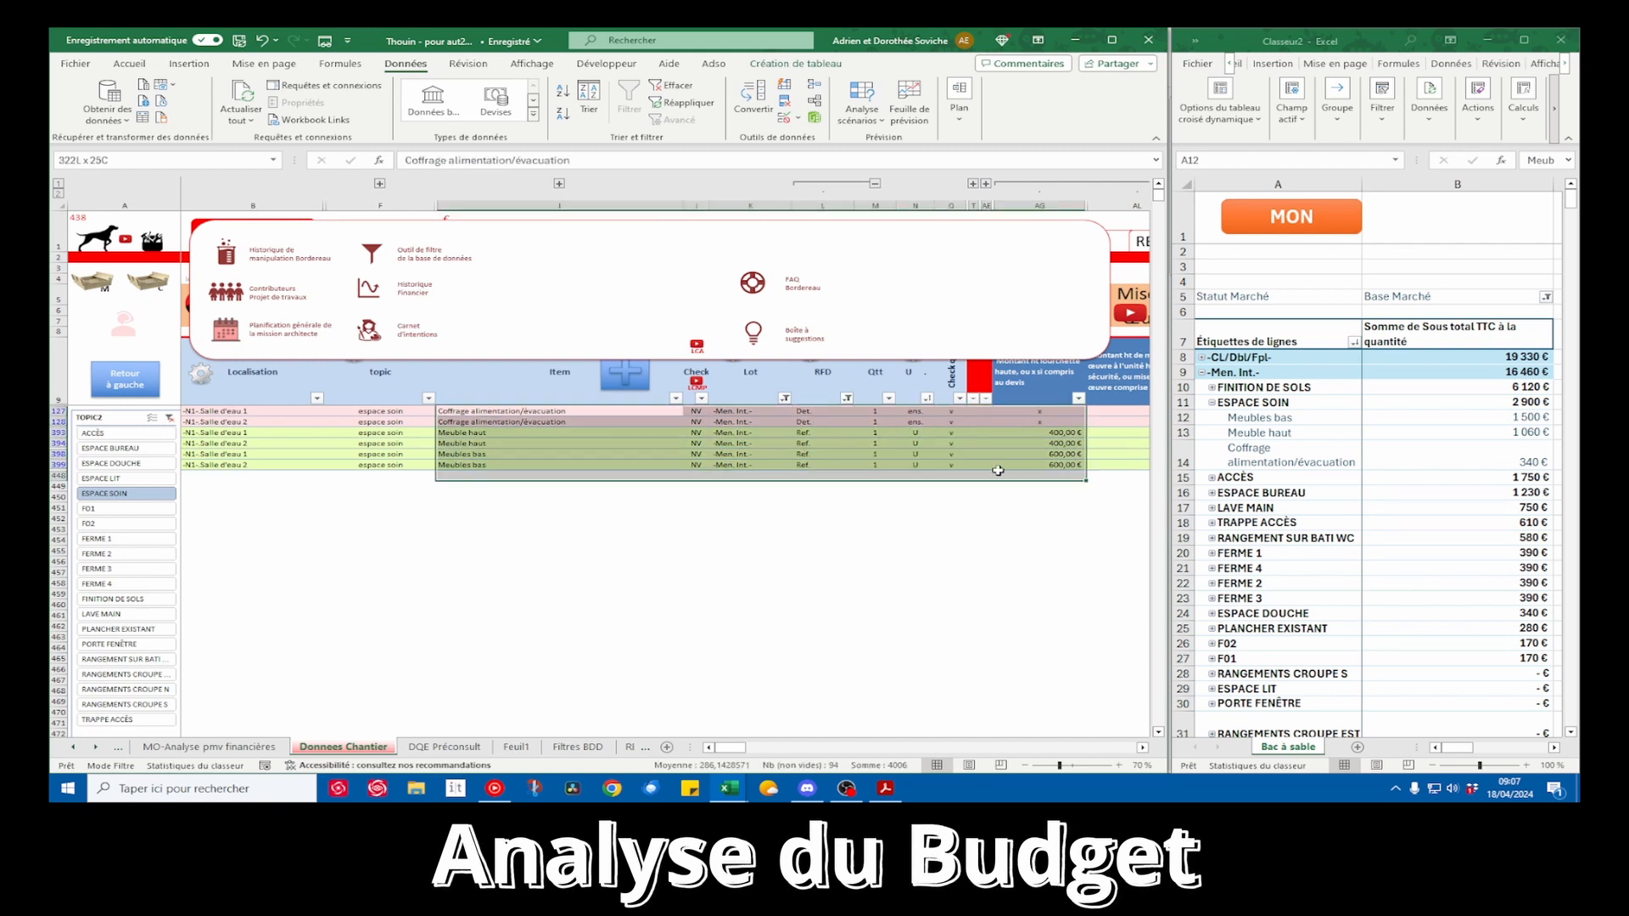
click(951, 454)
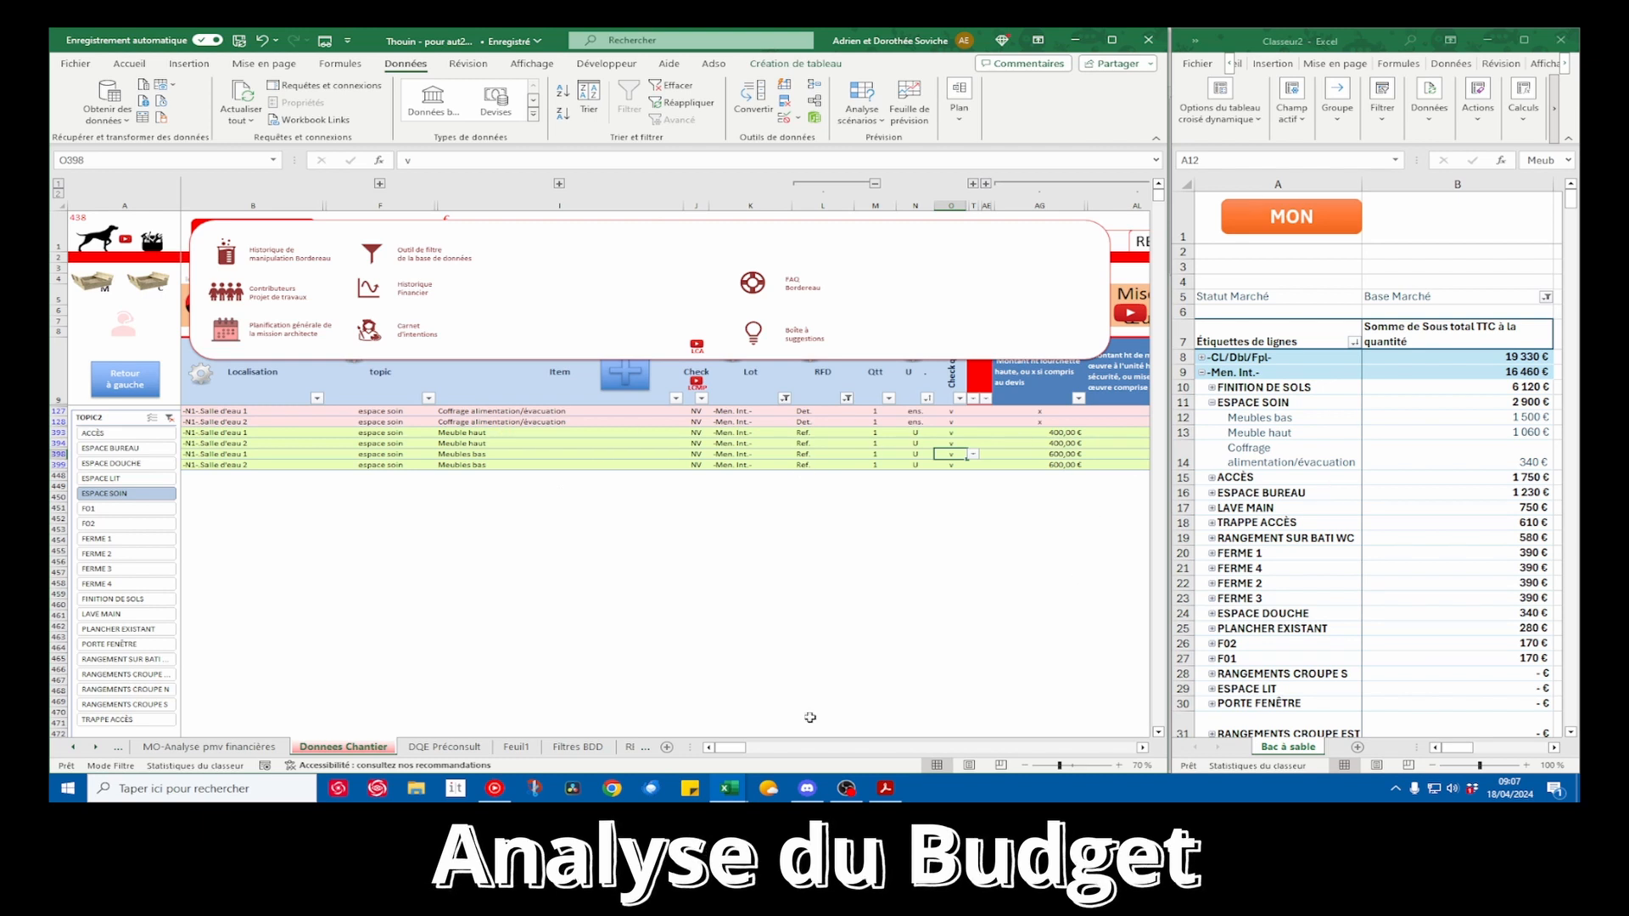
drag(730, 750, 736, 751)
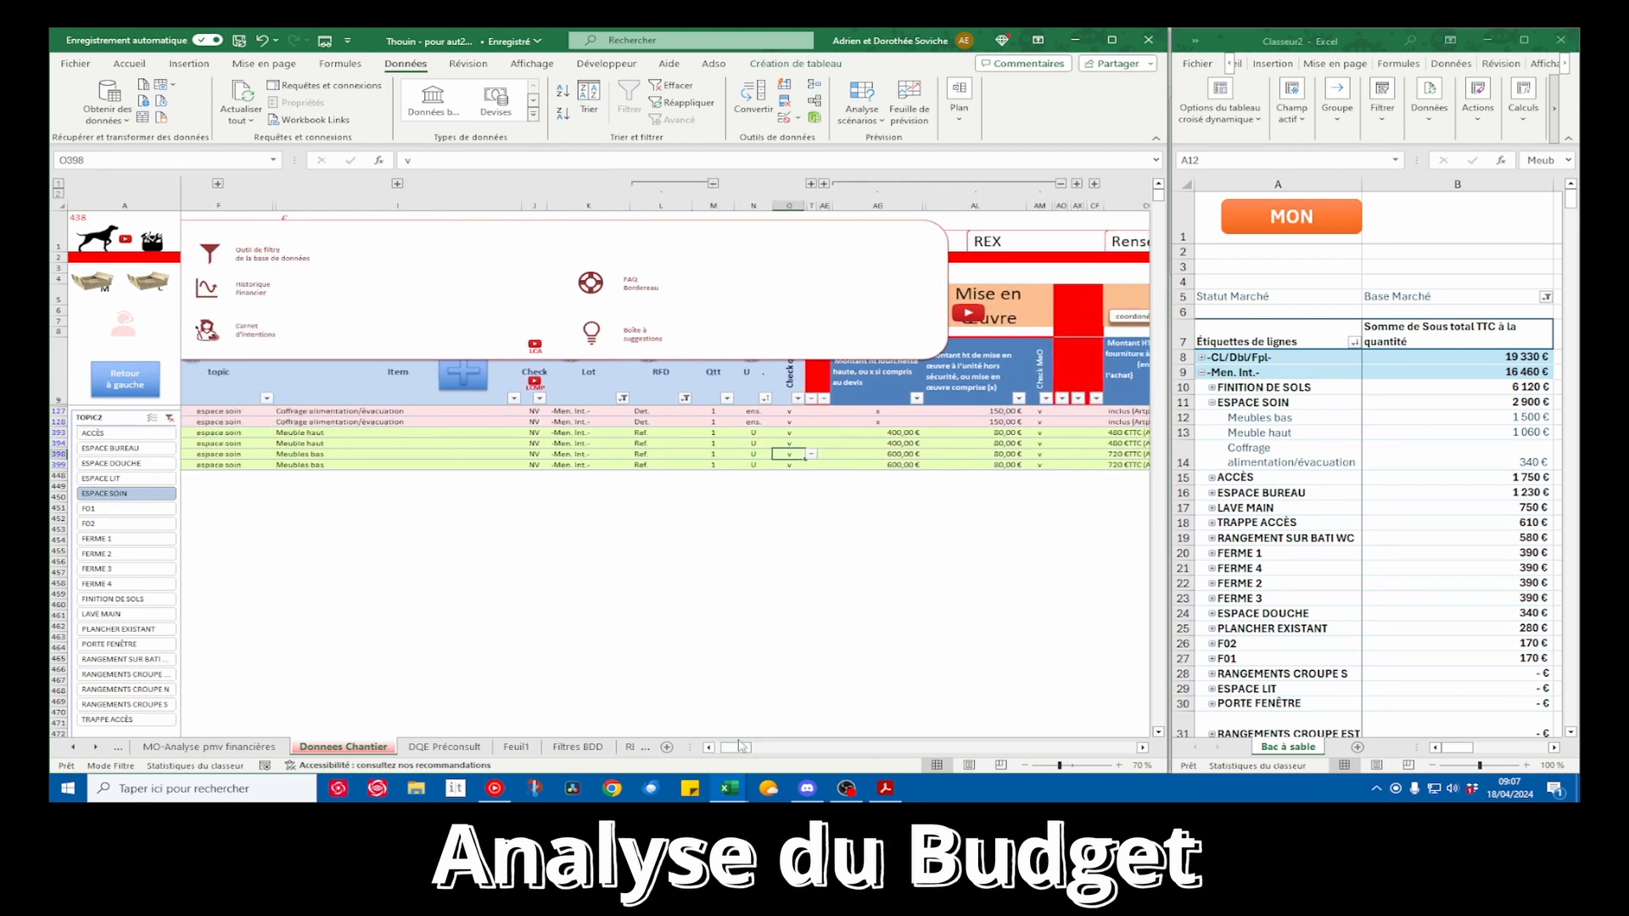
click(1004, 413)
drag(1004, 415, 1005, 420)
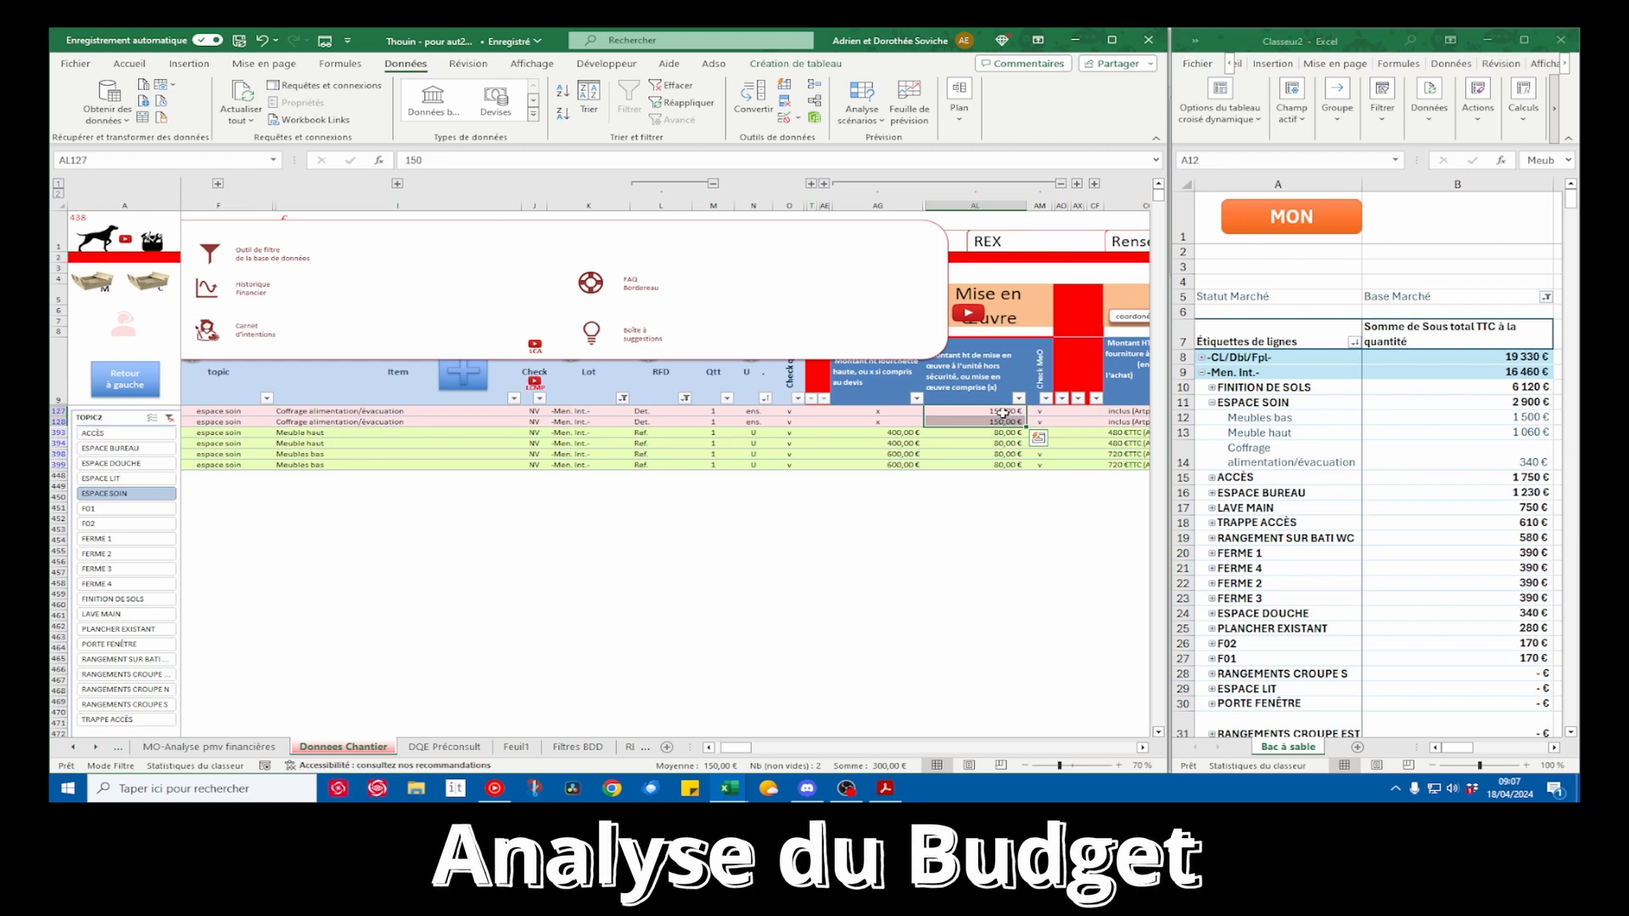
Hide the floating shortcut menu over the worksite data and open the VII. Fusibles sheet of the arbitration notebook
click(121, 388)
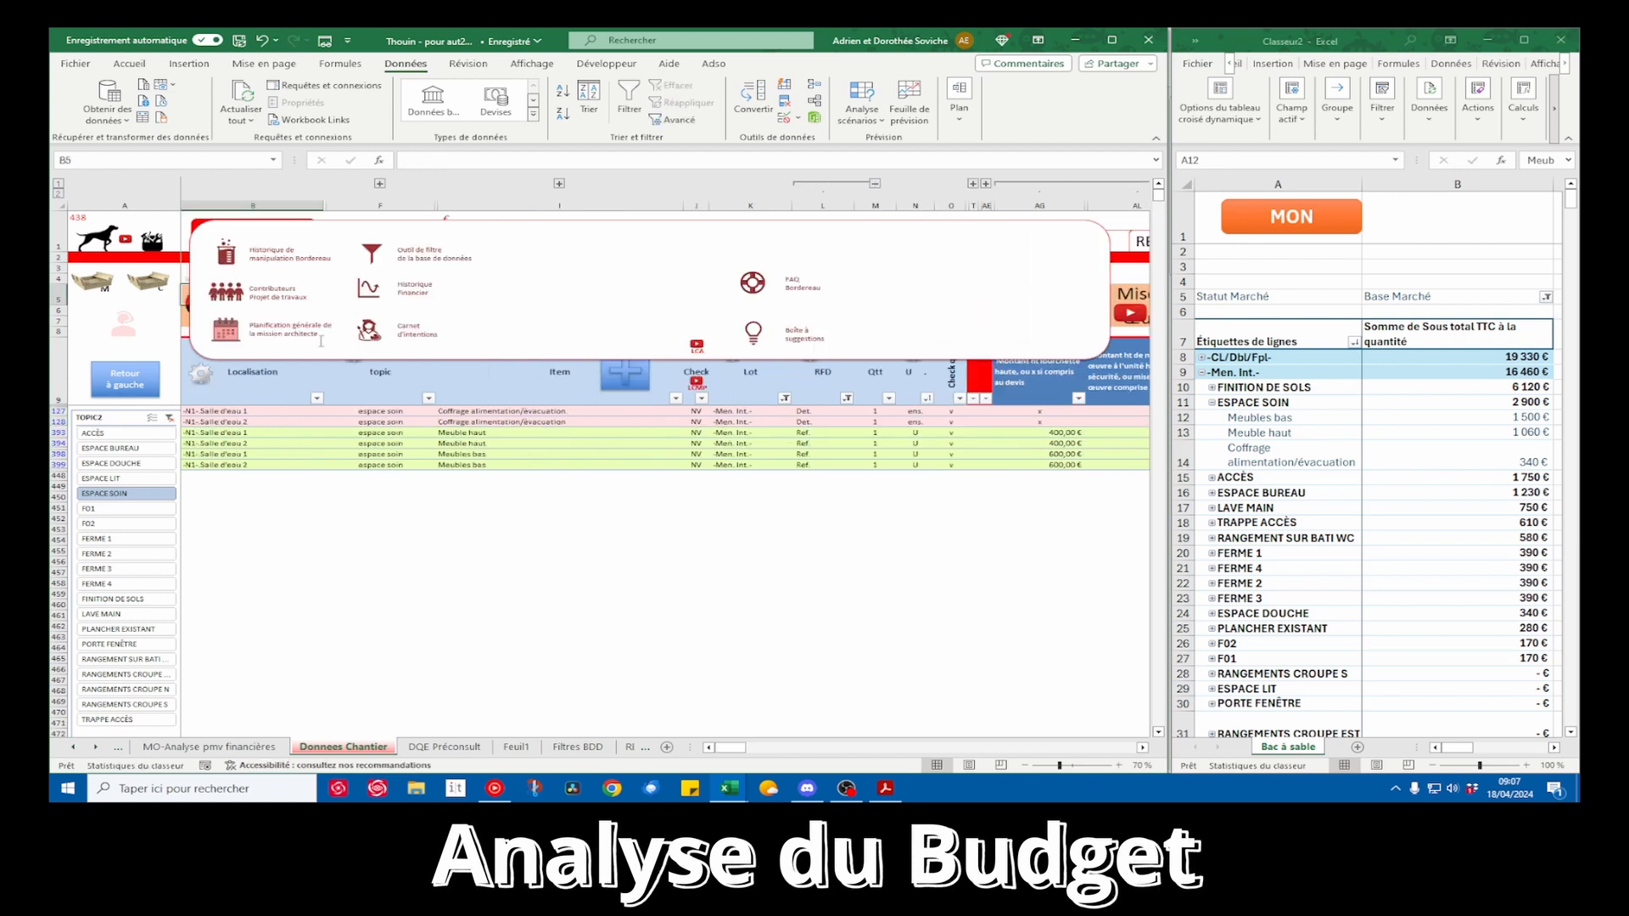
click(125, 328)
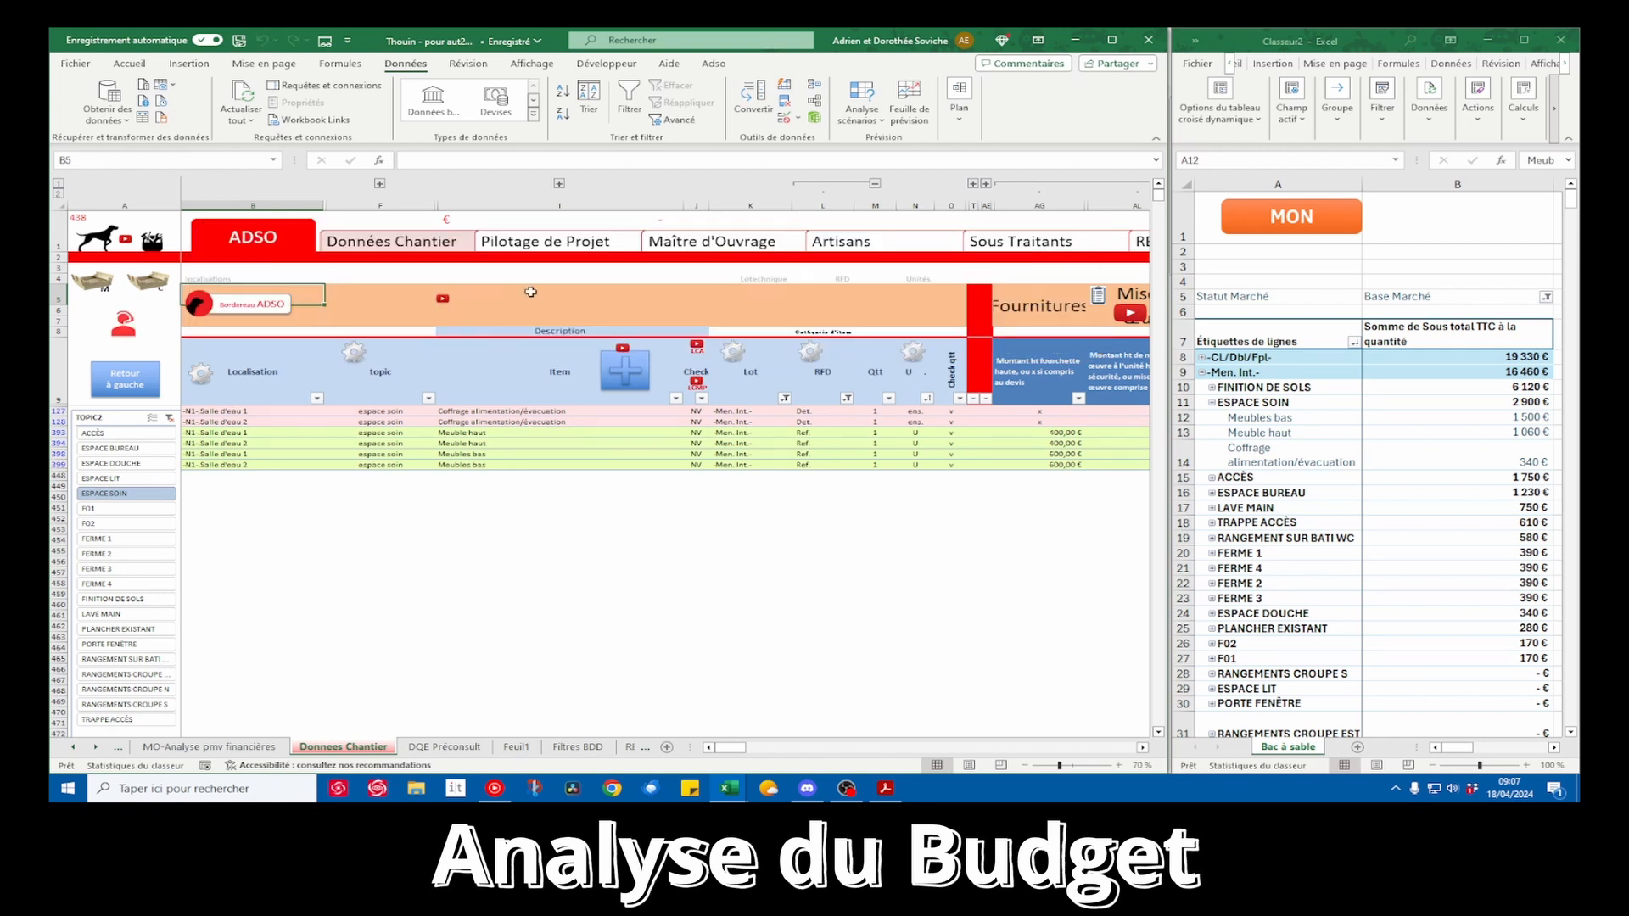
click(683, 247)
click(503, 443)
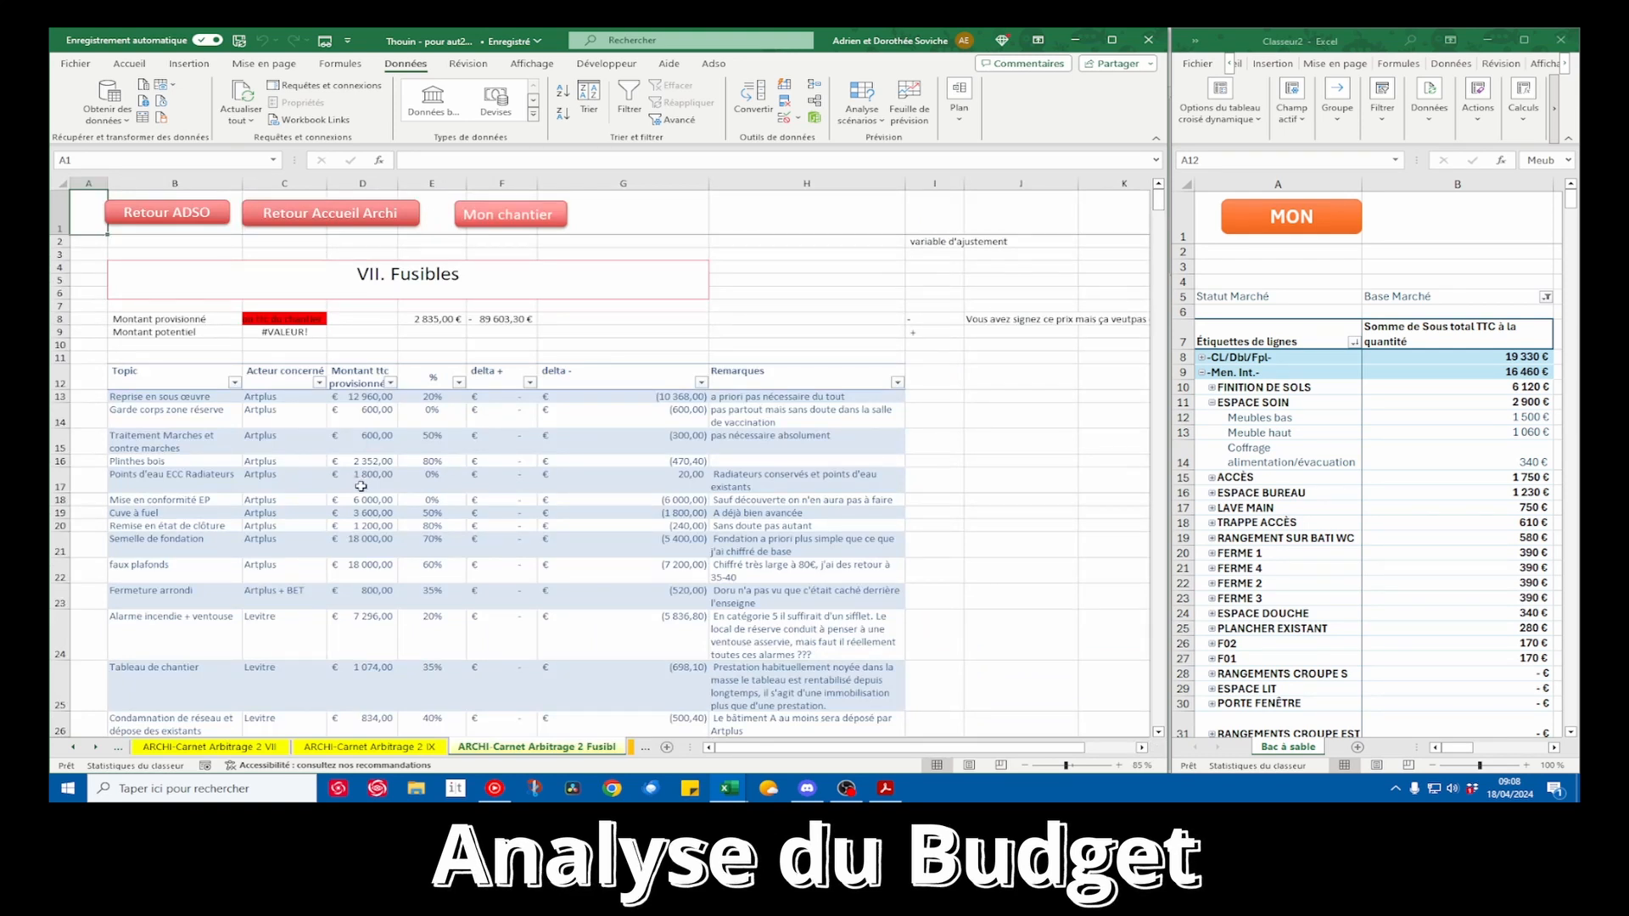
Delete the Fusibles table rows from Garde corps zone réserve to Trappe d'accès pour entretien, and return to the worksite data
drag(176, 418, 773, 678)
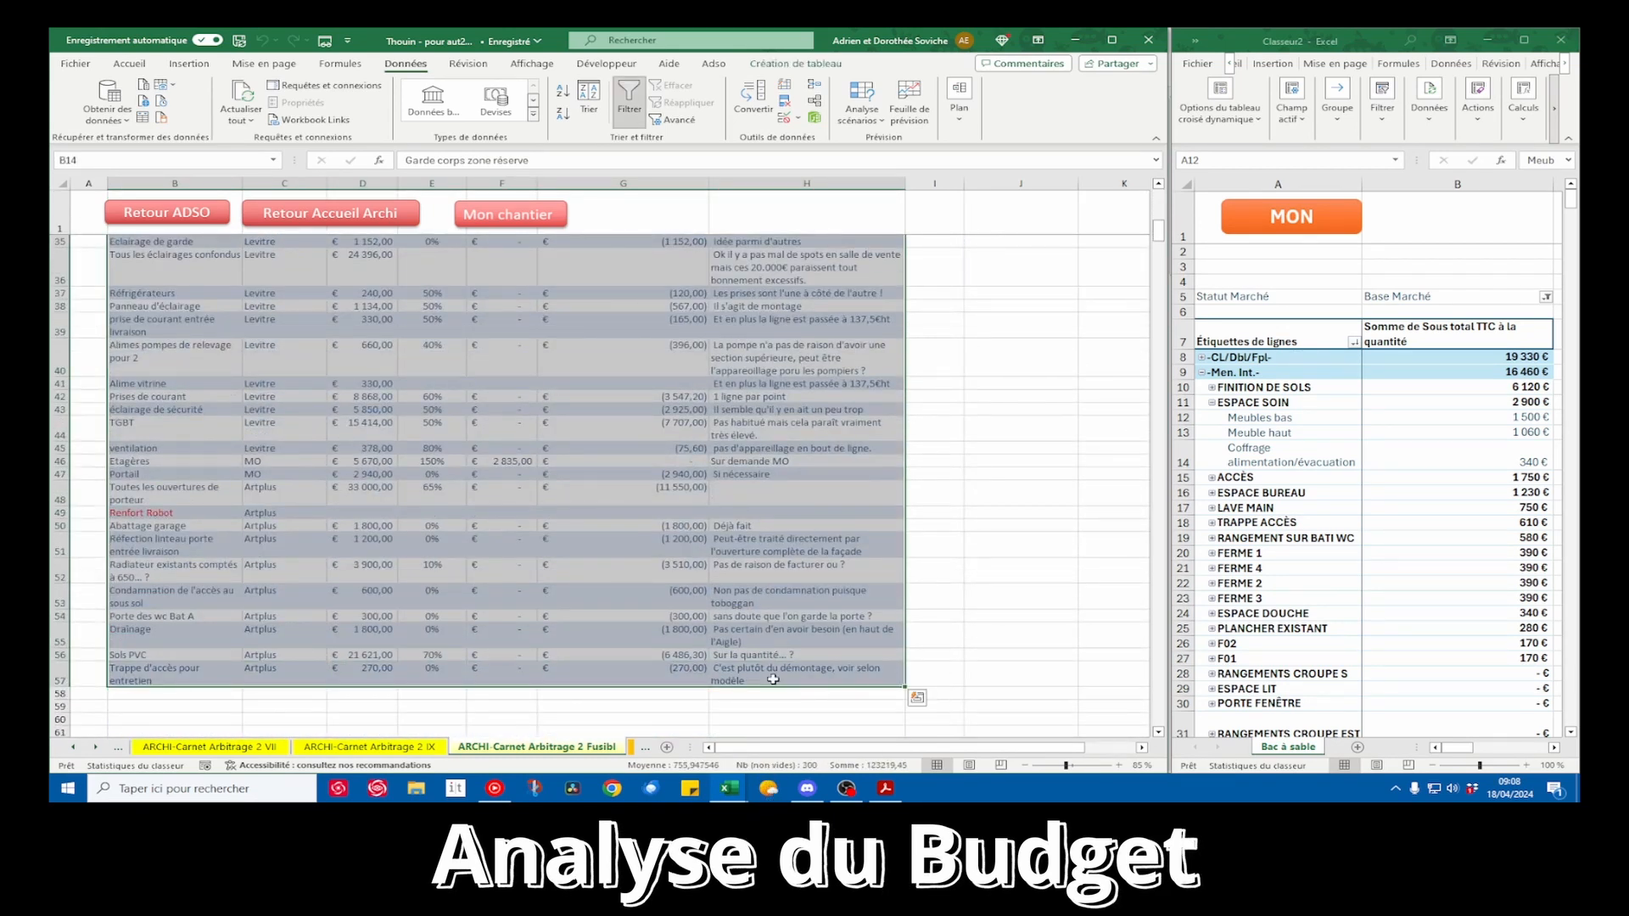
right_click(184, 469)
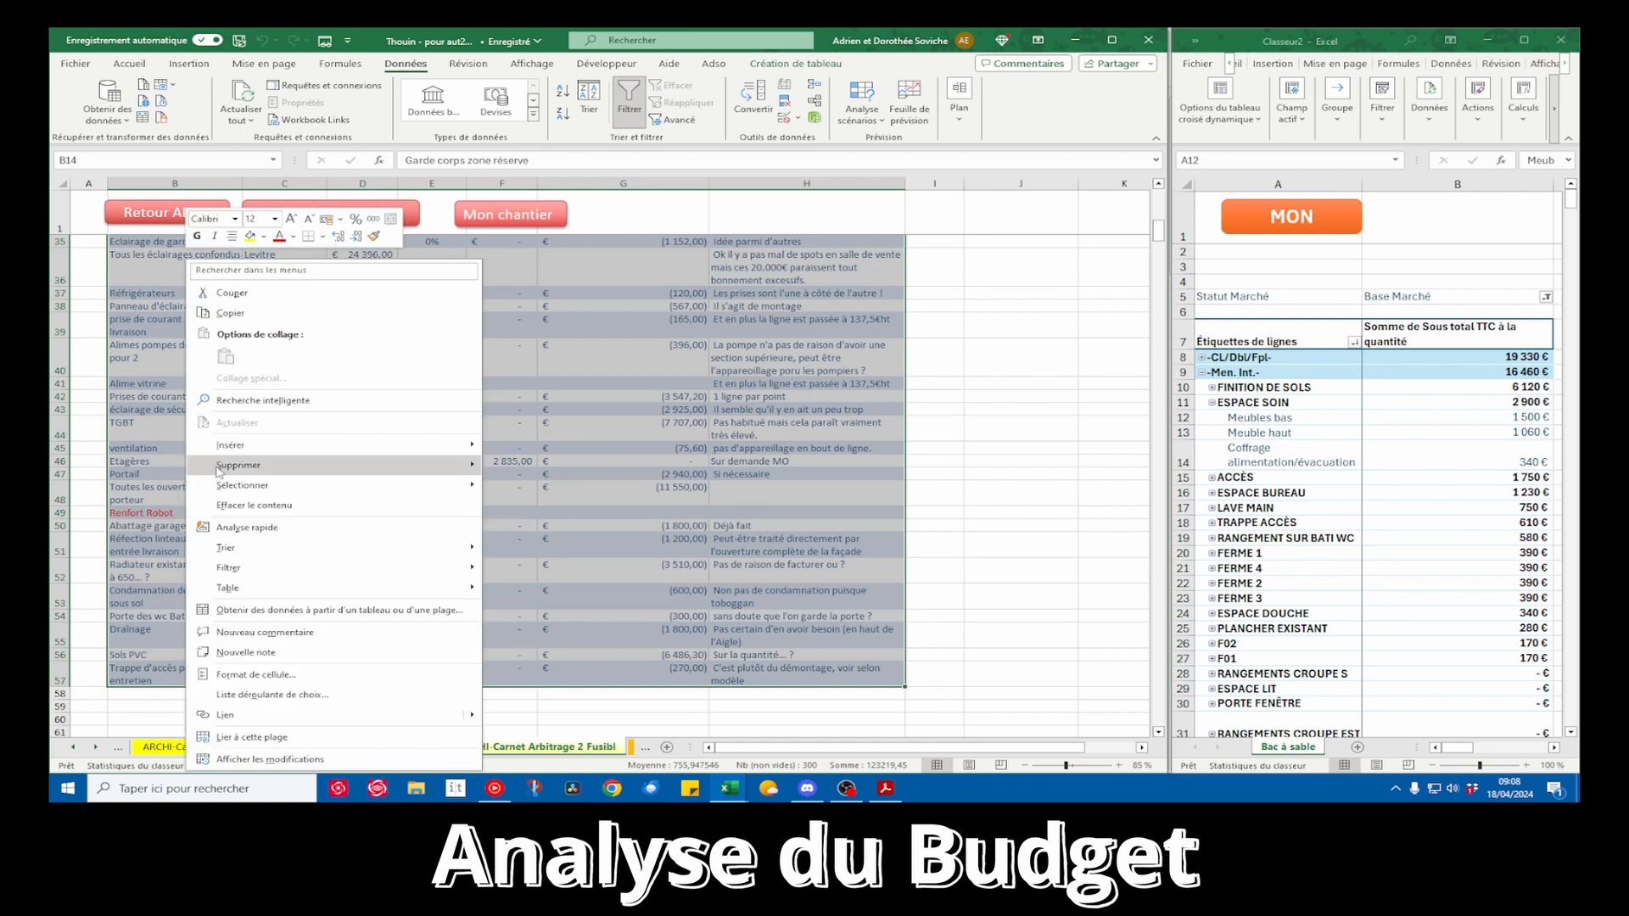
mouse_move(273, 473)
click(544, 488)
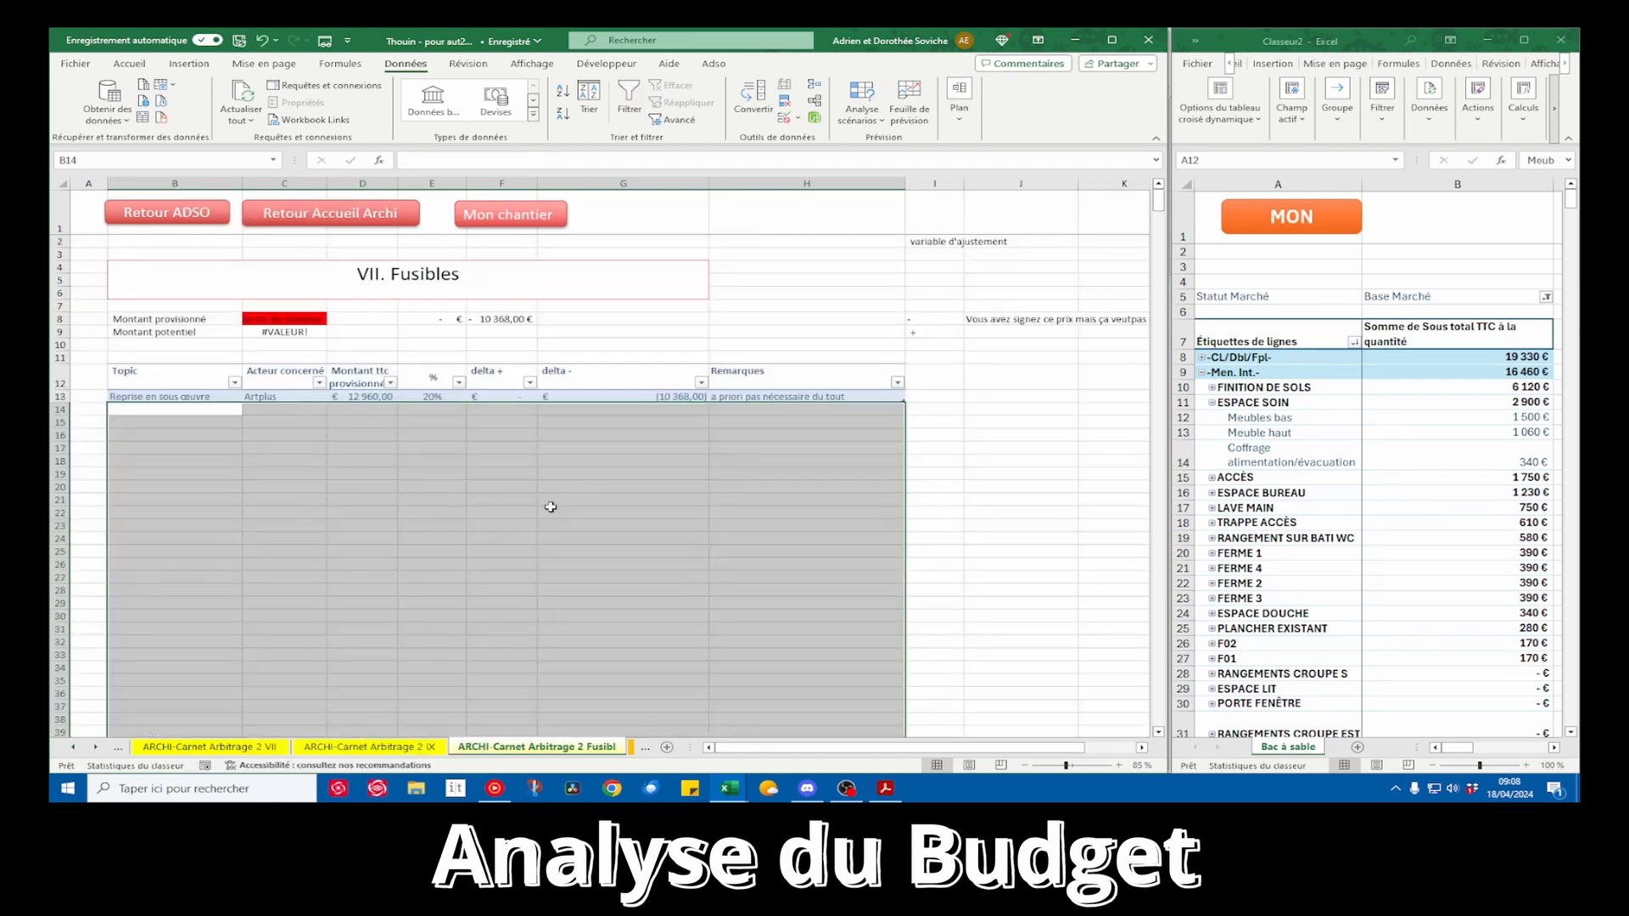
click(550, 509)
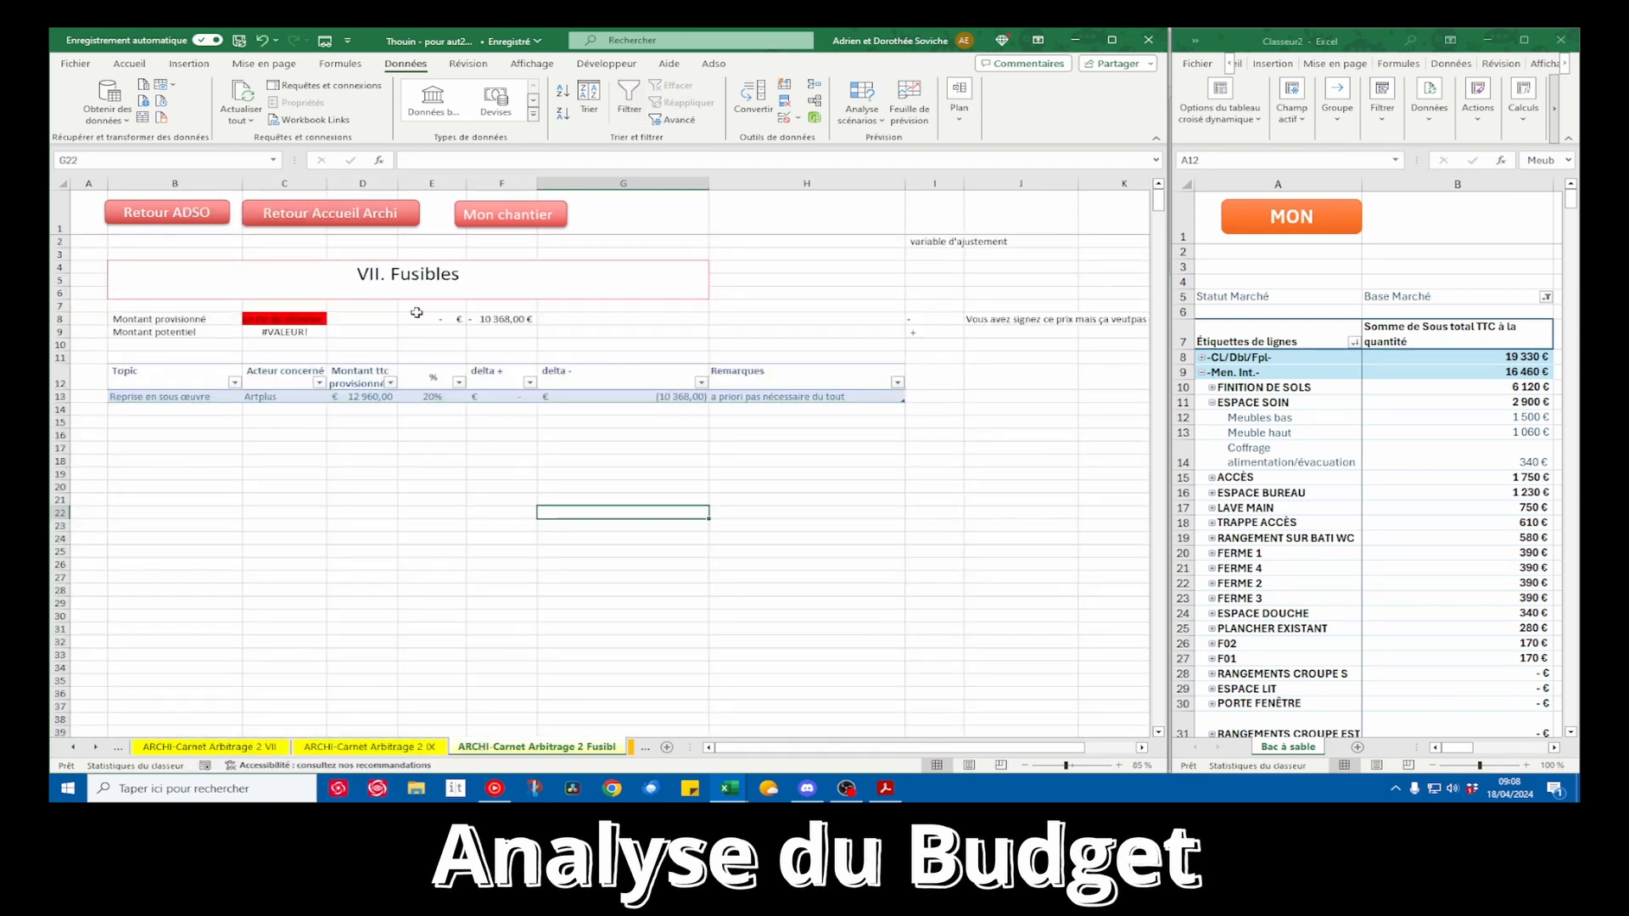
click(525, 216)
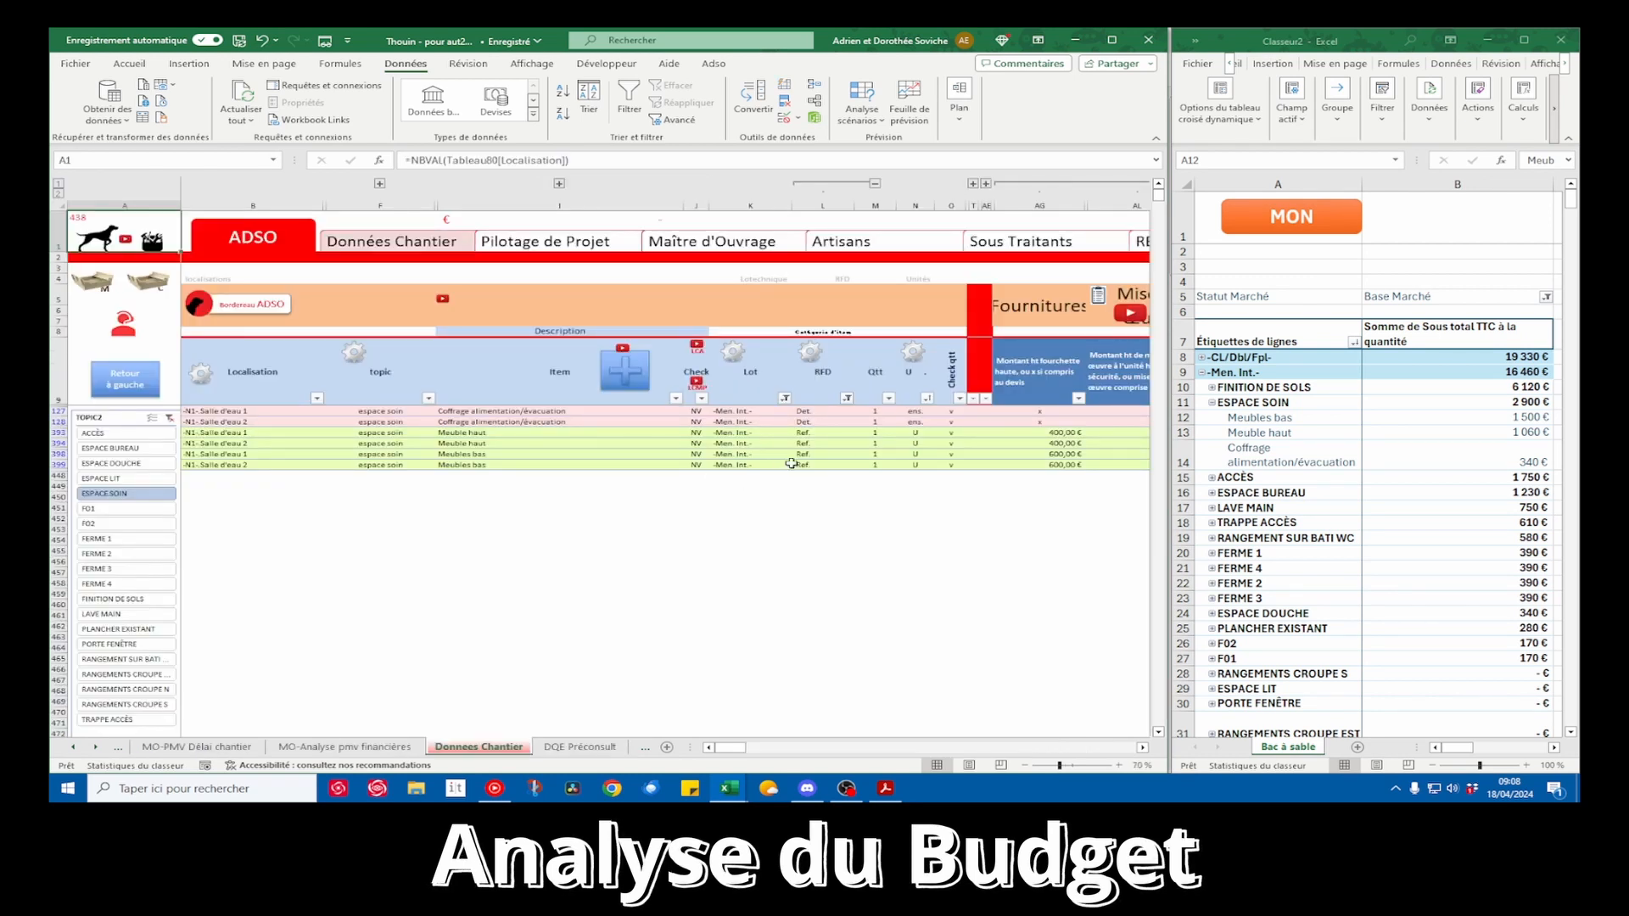
Review the pivot table down to its grand total and collapse the ESPACE SOIN topic
click(1418, 464)
scroll(1418, 465, down, 8)
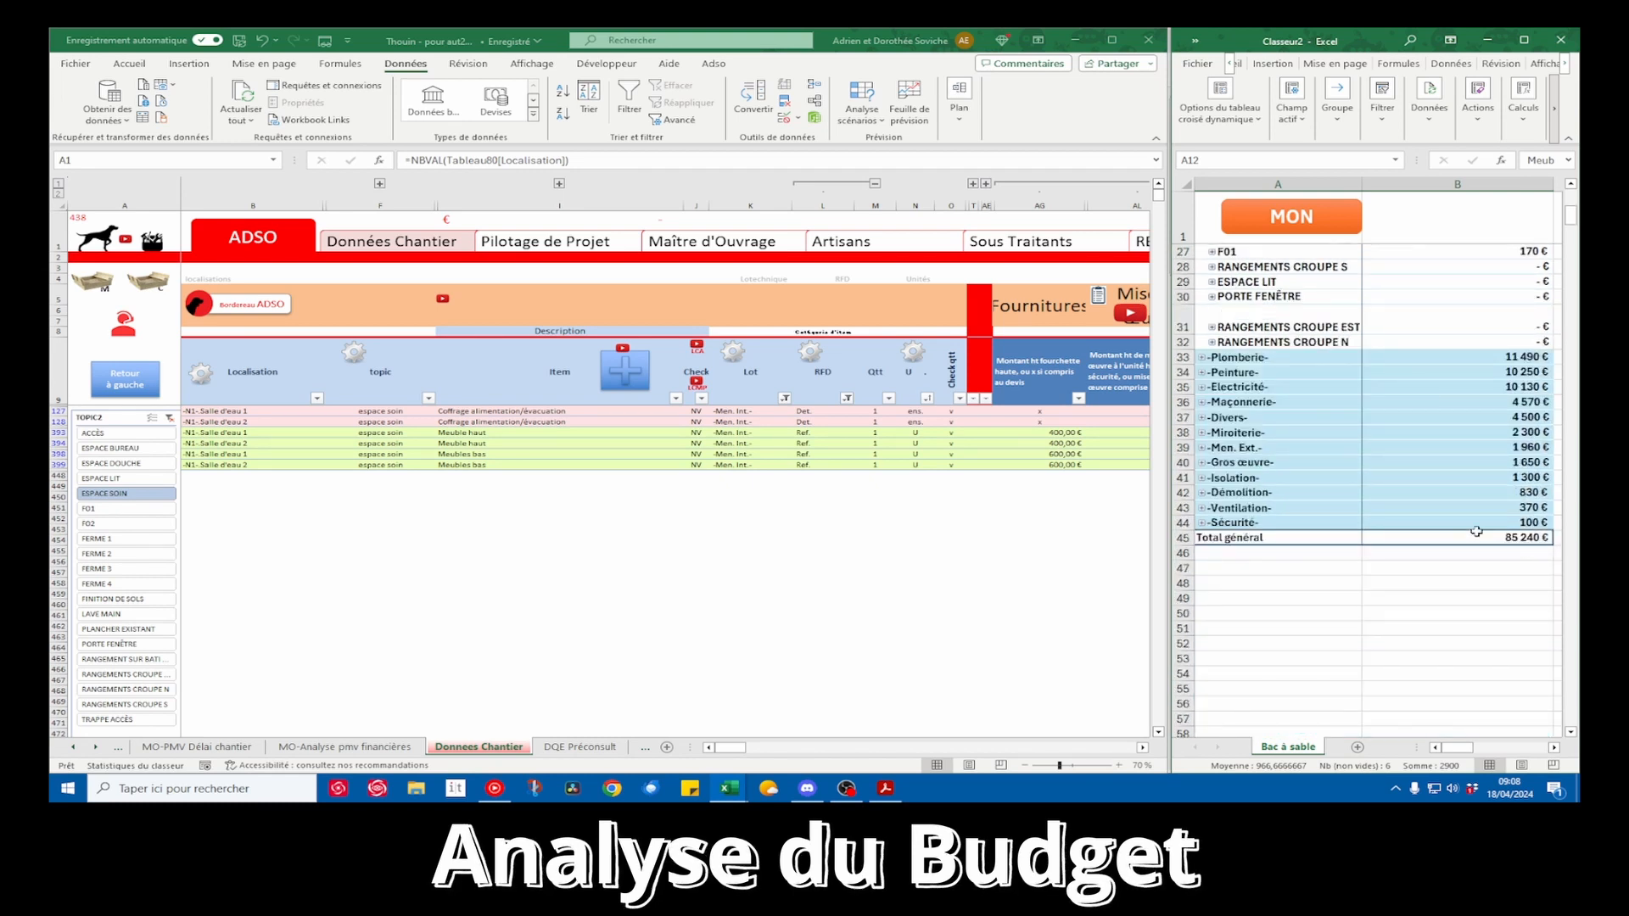
scroll(1486, 495, up, 8)
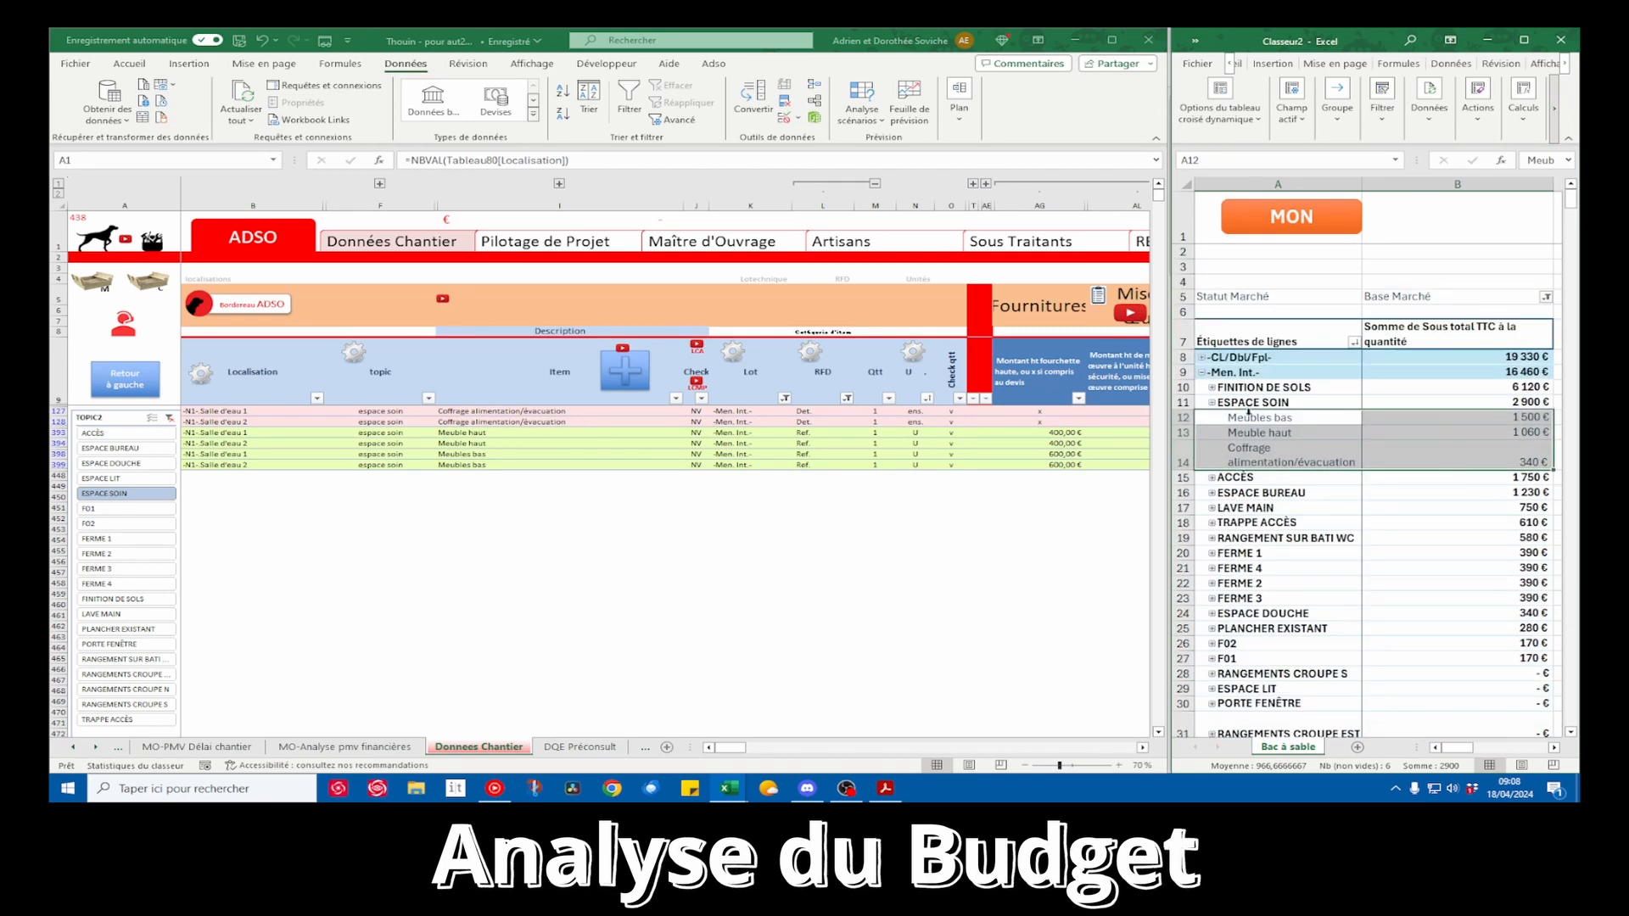
click(1212, 402)
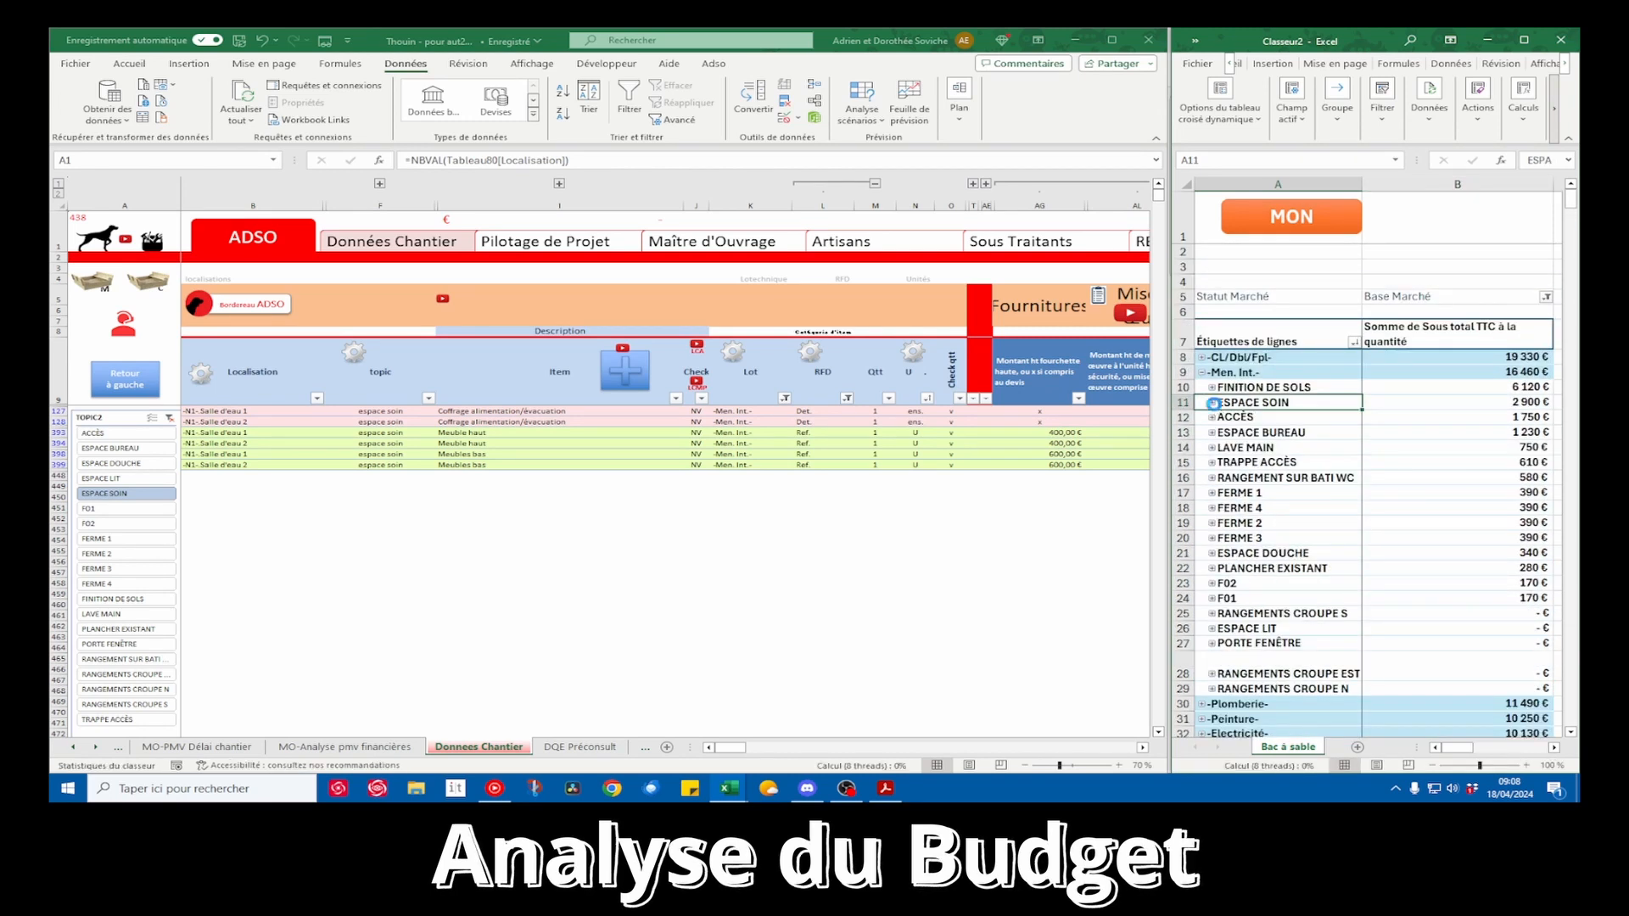
Expand ESPACE SOIN in the pivot table and check its Meuble haut and Meubles bas quantities and the Meuble haut supply prices in the worksite data
click(1212, 403)
click(972, 454)
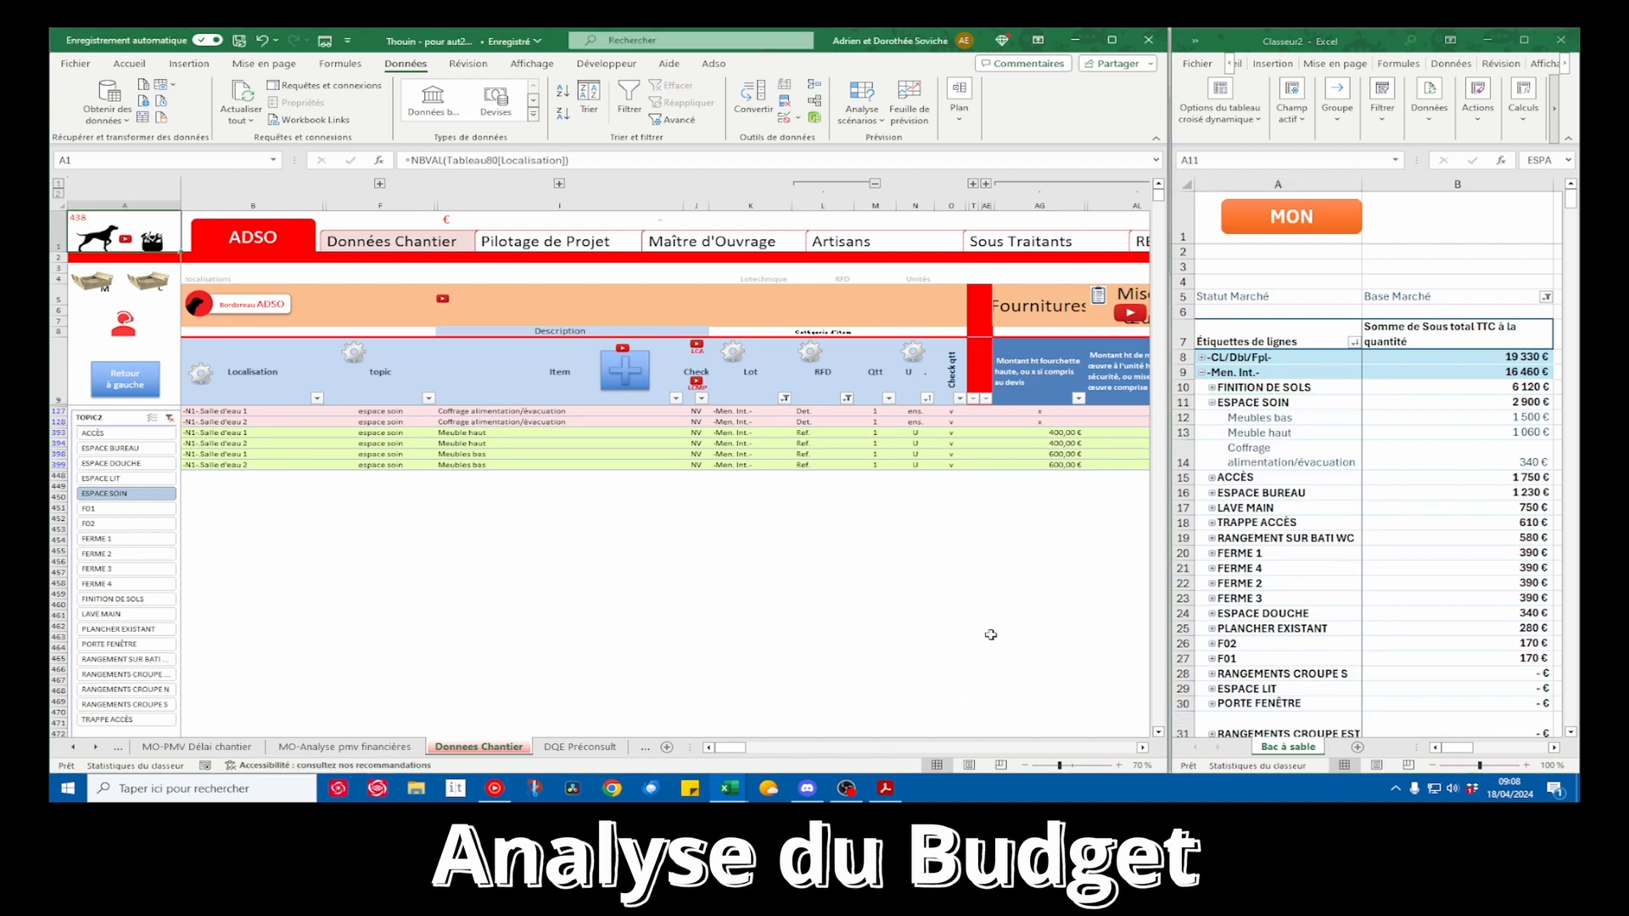
drag(741, 748, 741, 750)
drag(880, 435, 877, 475)
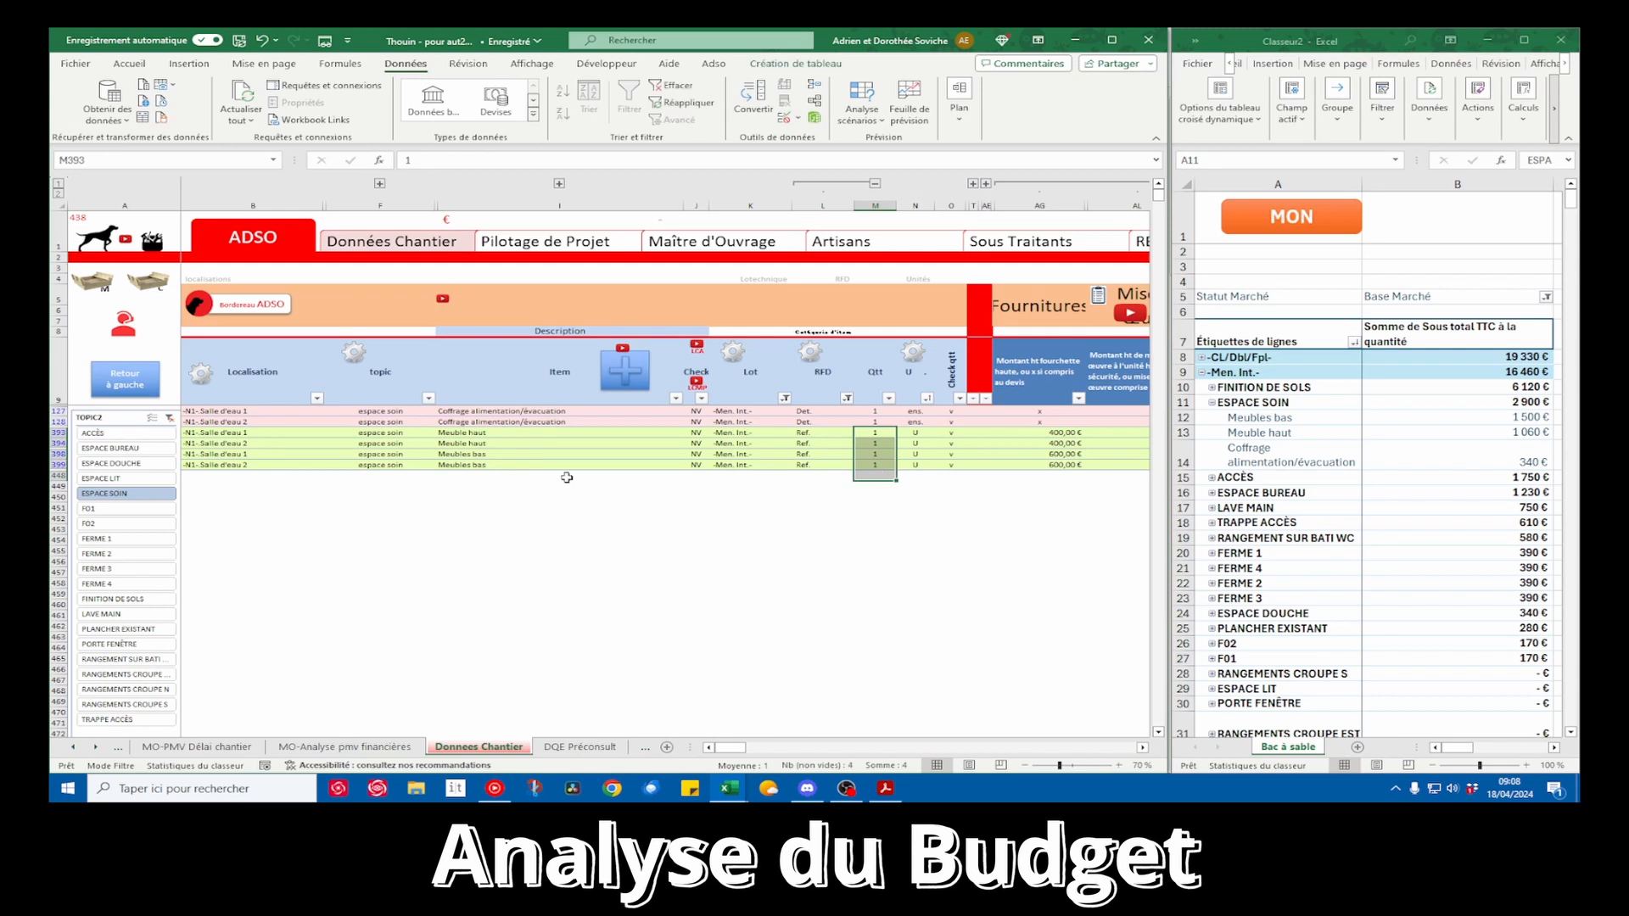
drag(747, 751, 745, 751)
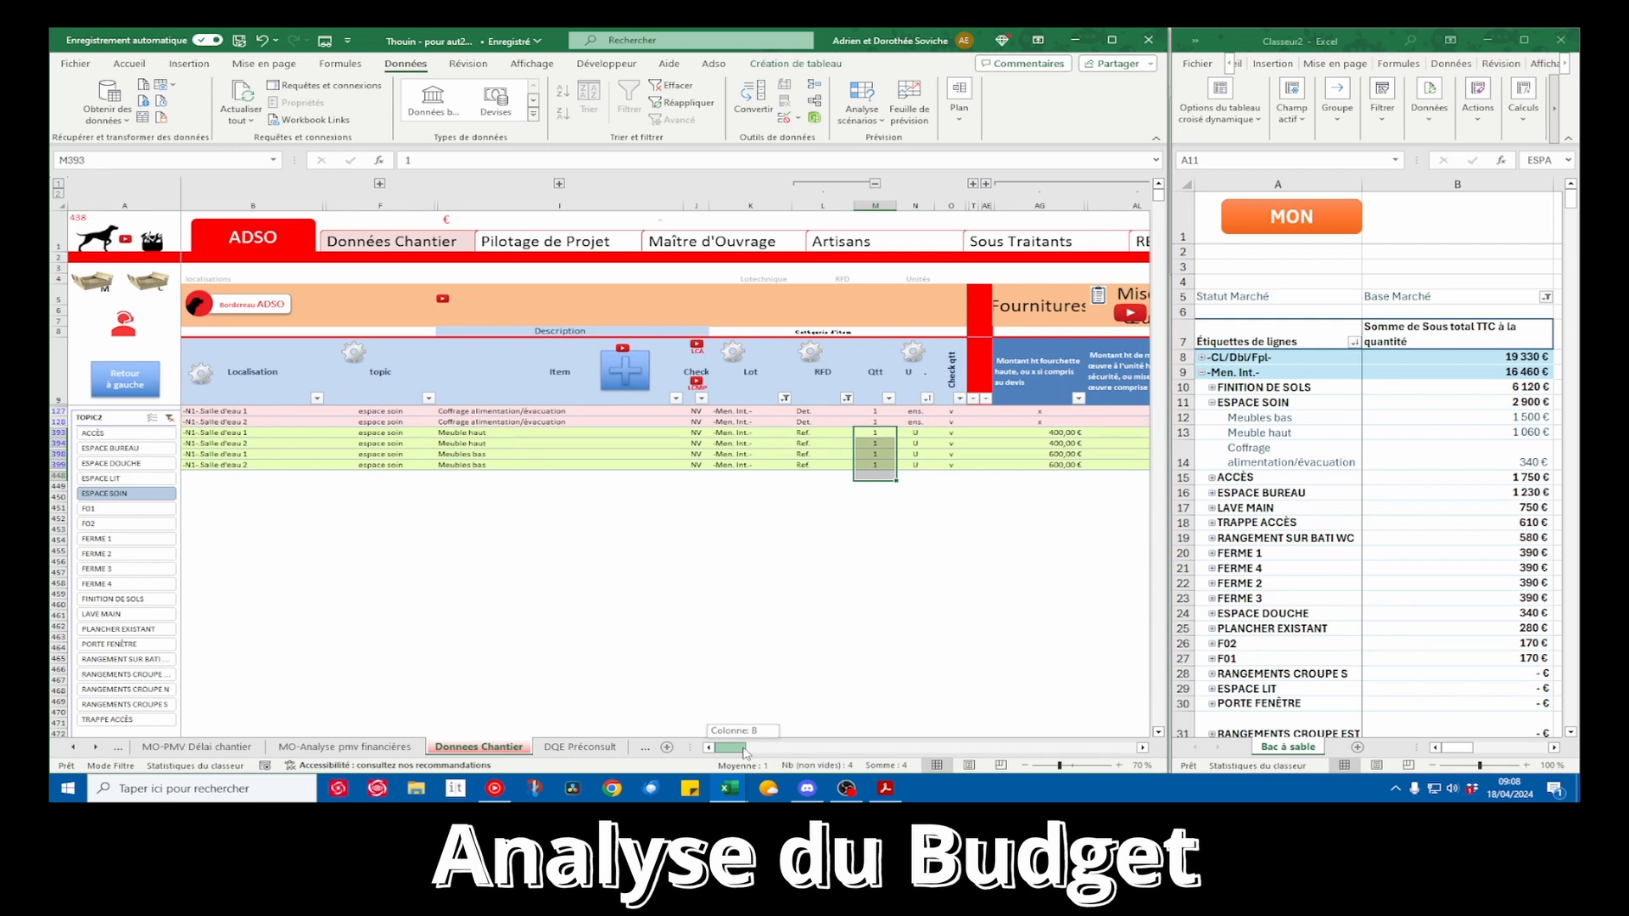
drag(745, 753, 750, 752)
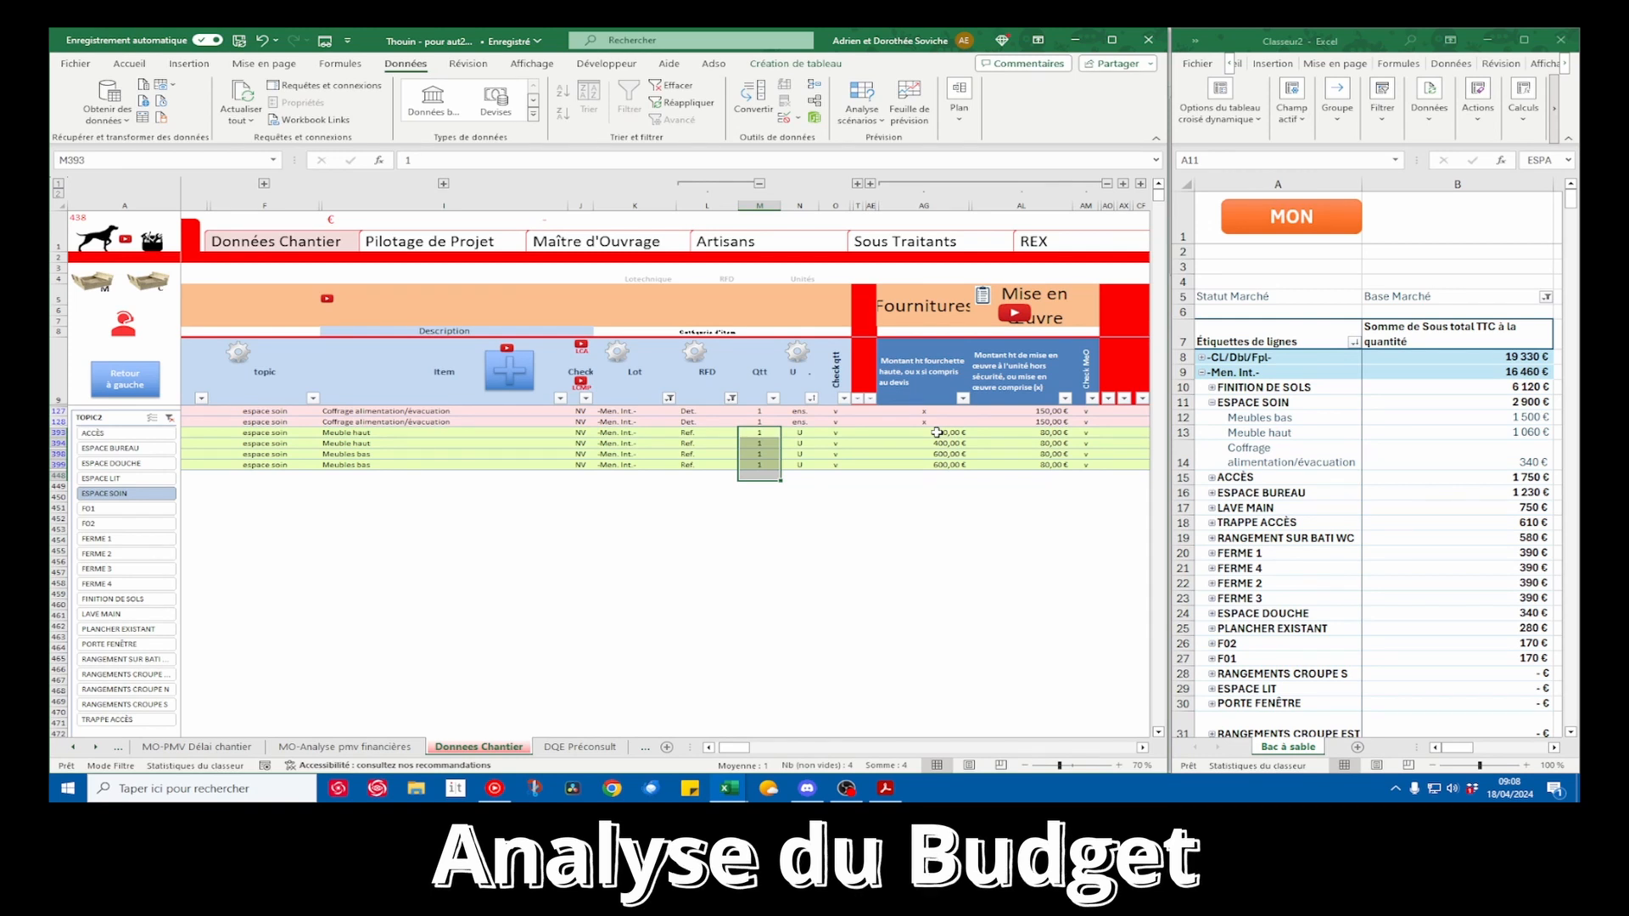
drag(943, 433, 942, 440)
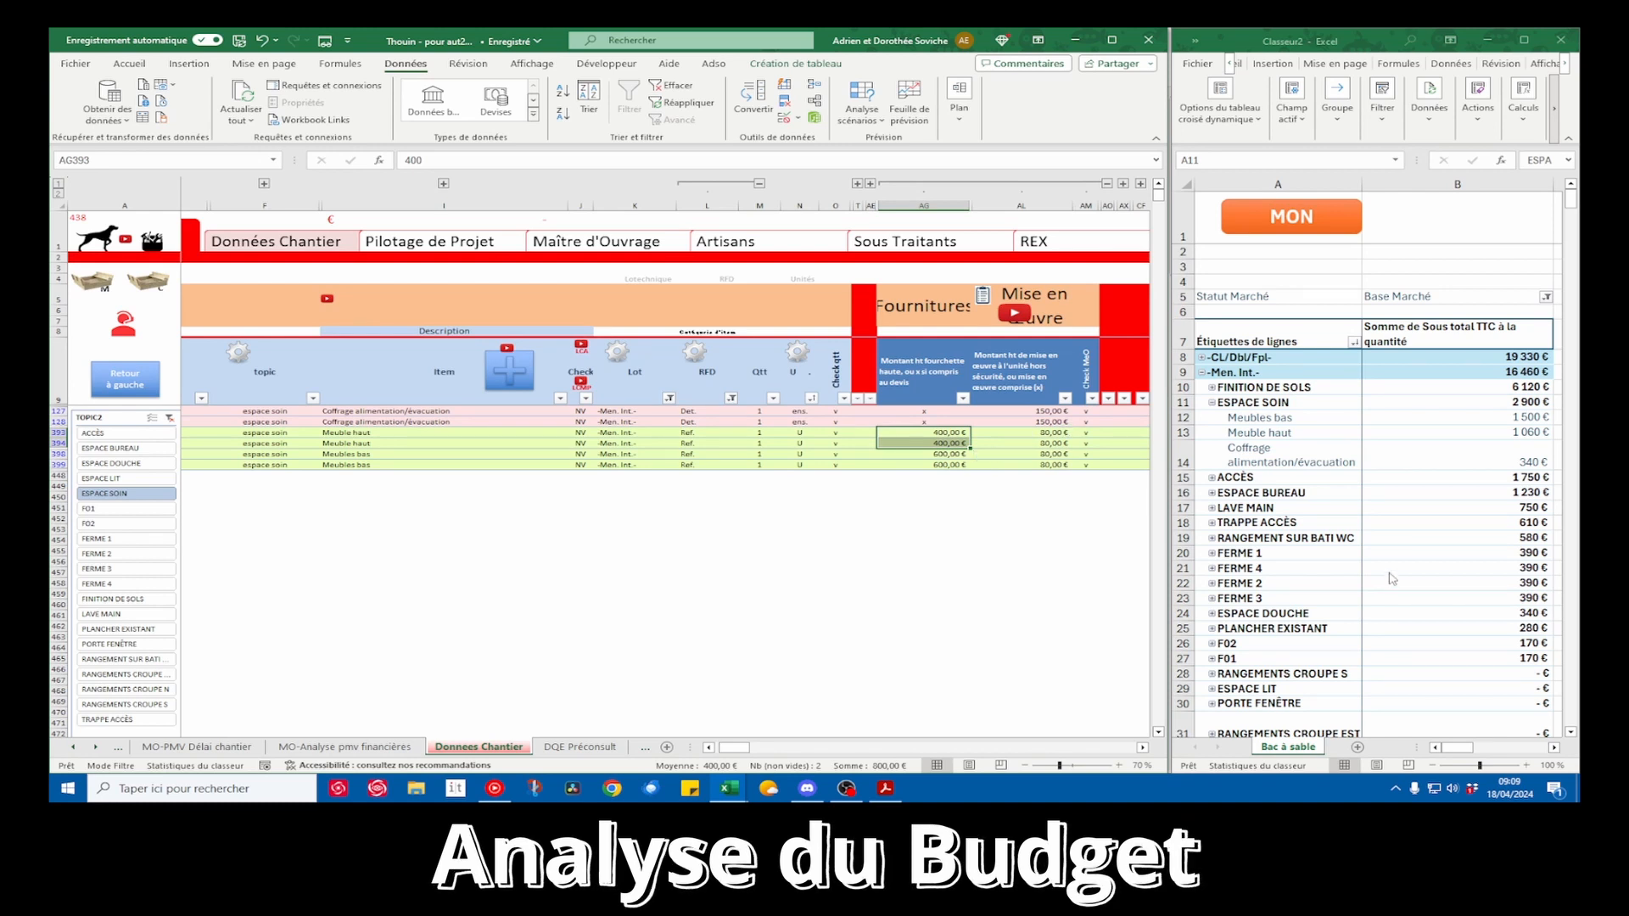
Collapse the ESPACE SOIN topic in the pivot table and expand ACCÈS to review its items and amounts
scroll(1103, 526, down, 6)
scroll(1394, 571, down, 5)
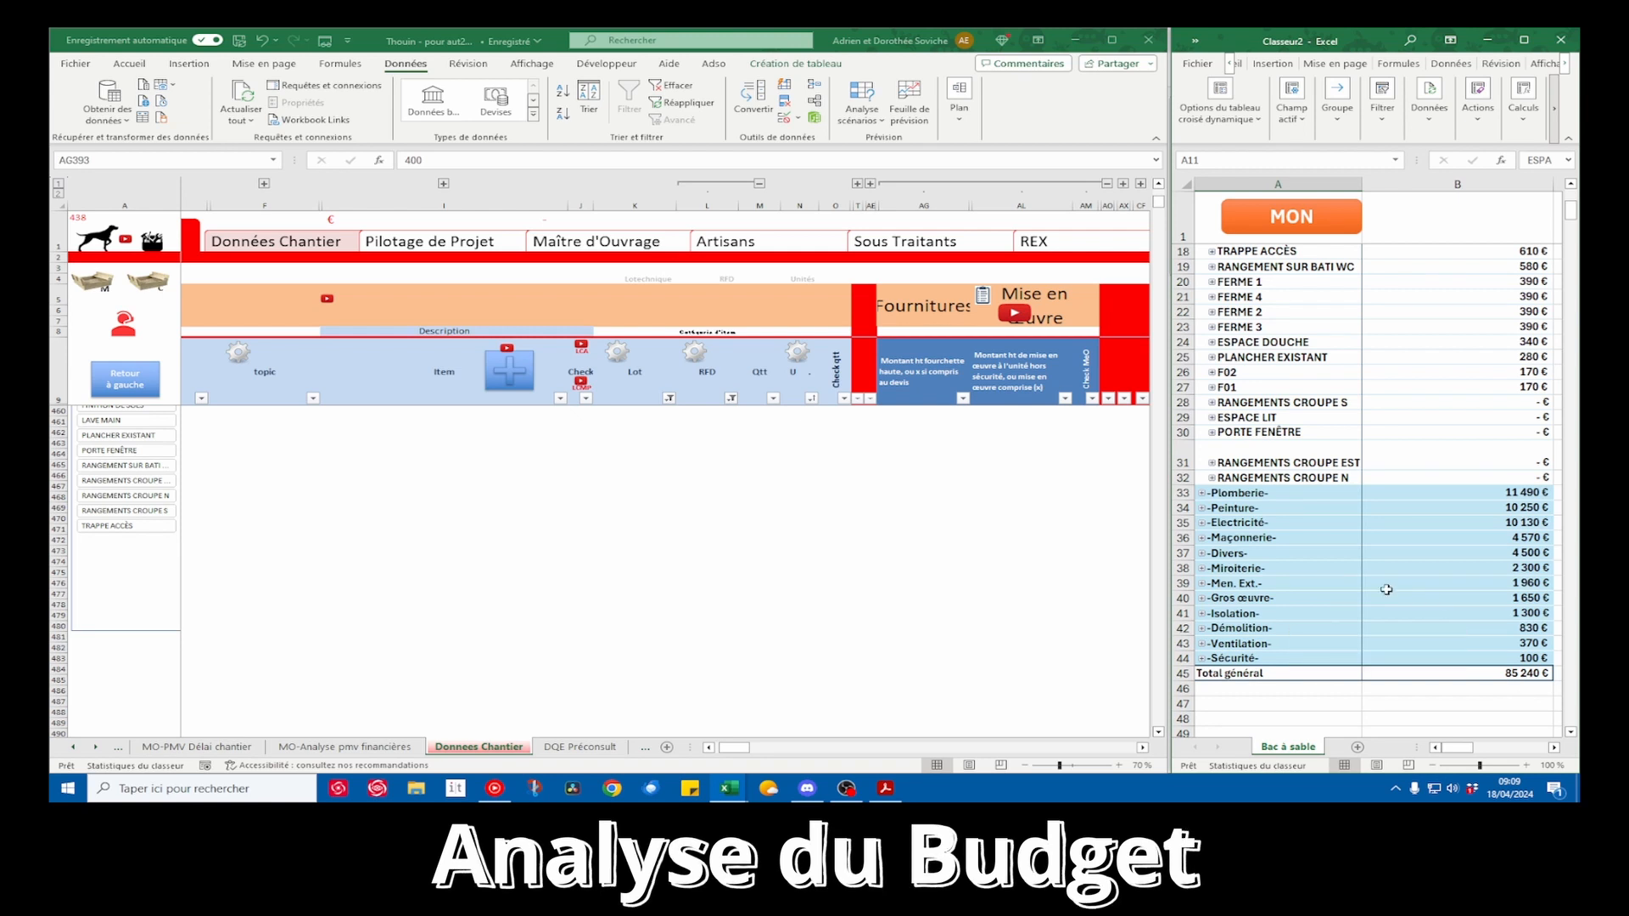
scroll(1413, 598, up, 6)
click(814, 477)
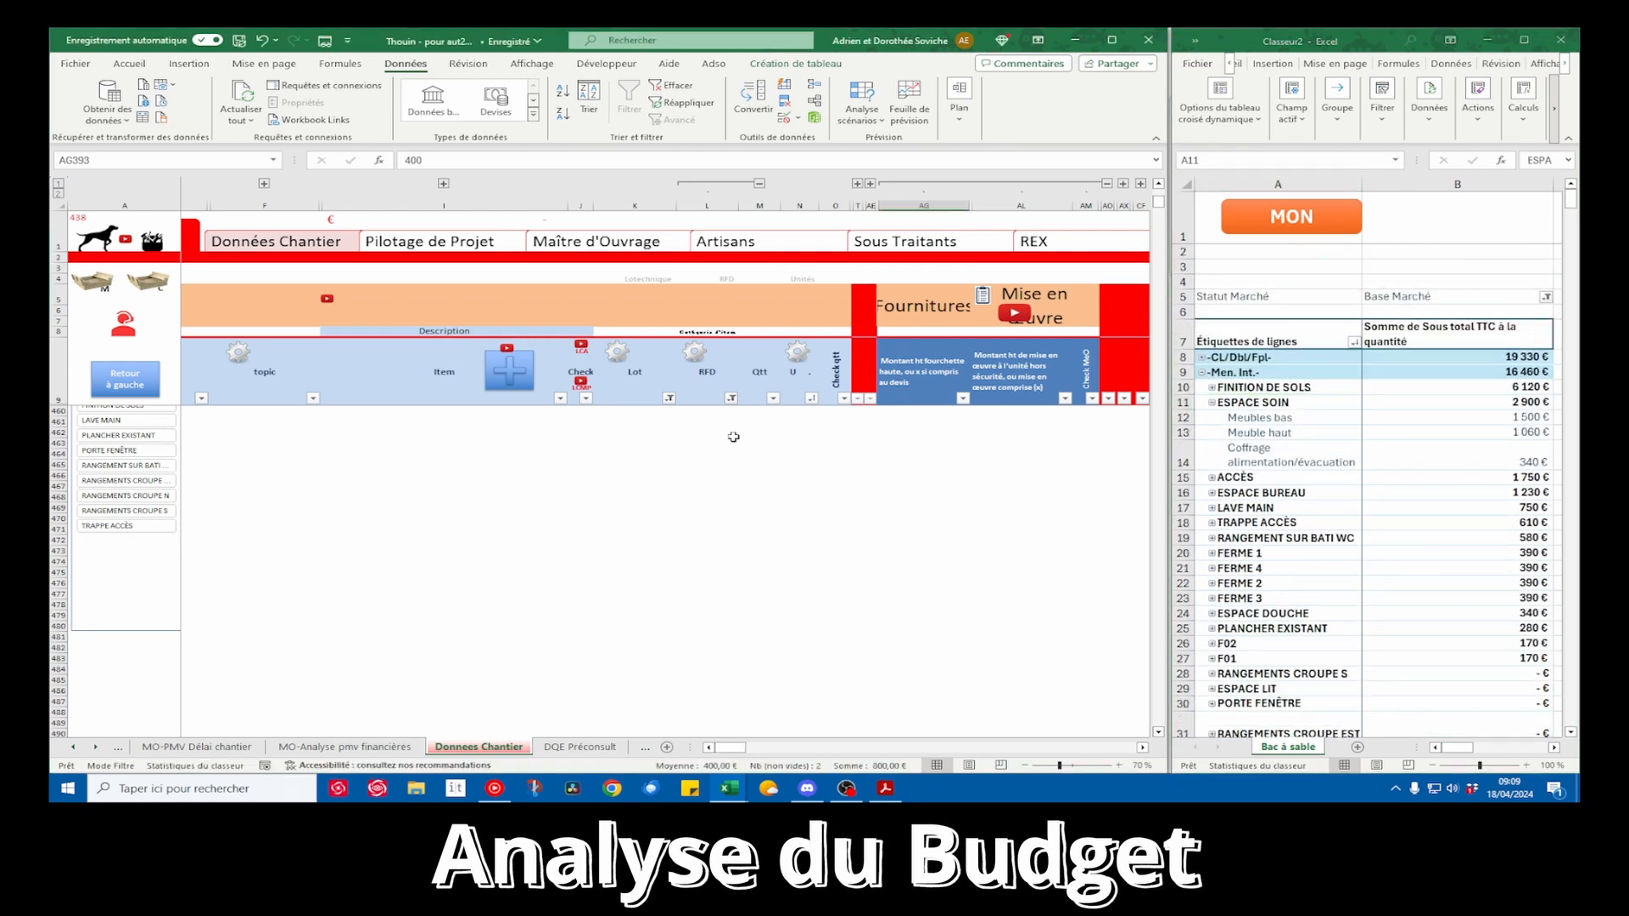
scroll(733, 416, up, 6)
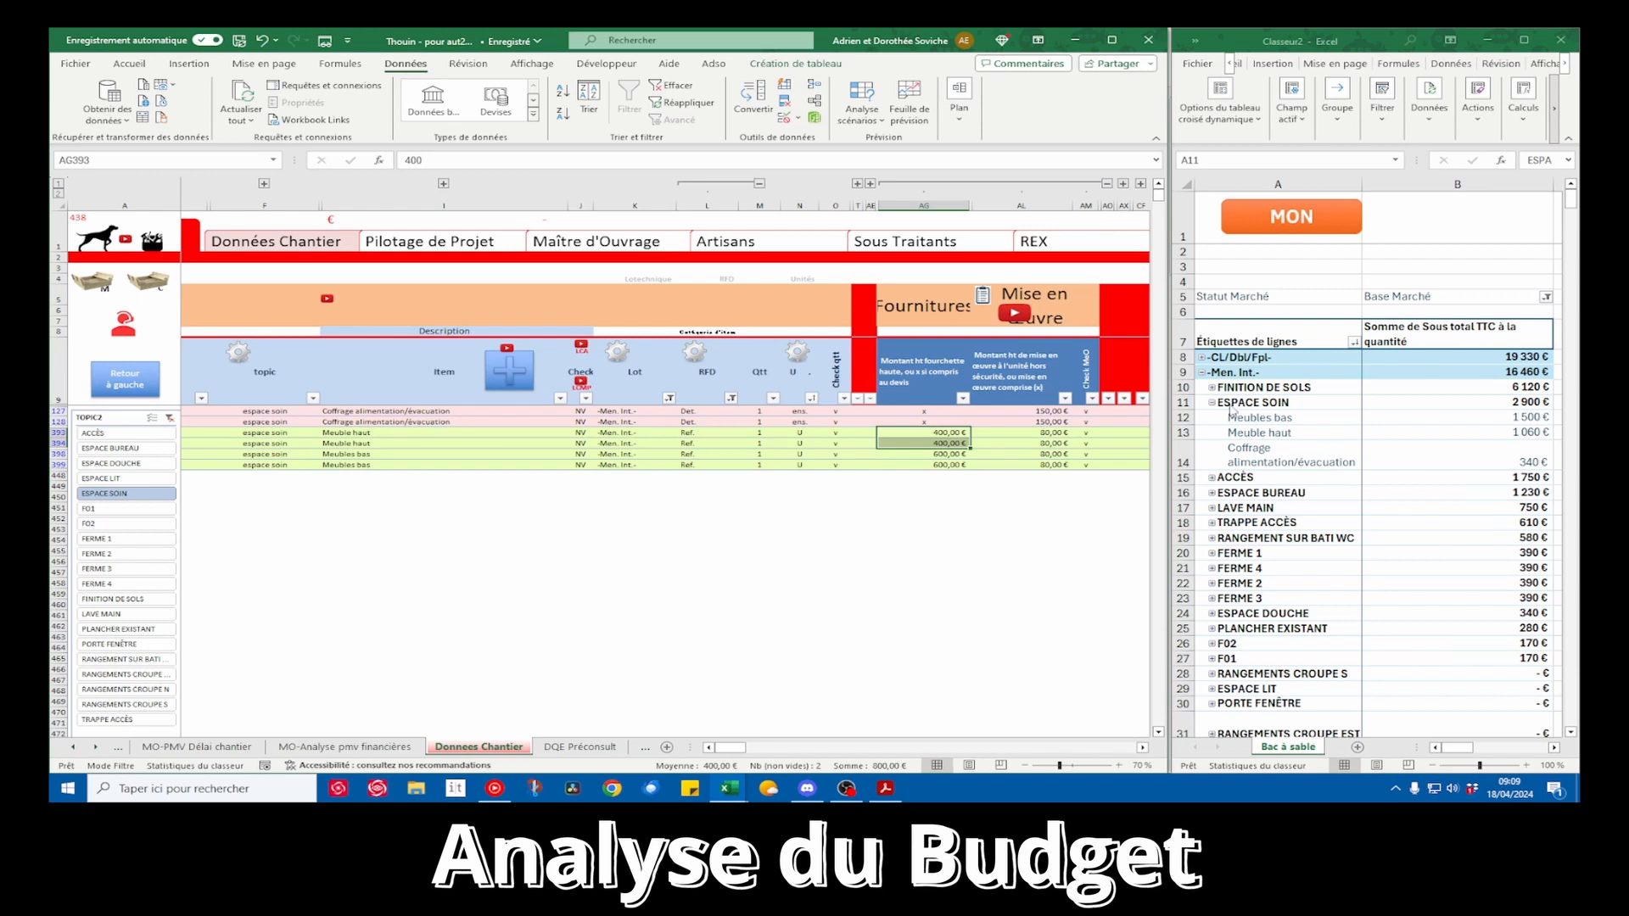
click(1212, 405)
click(1211, 404)
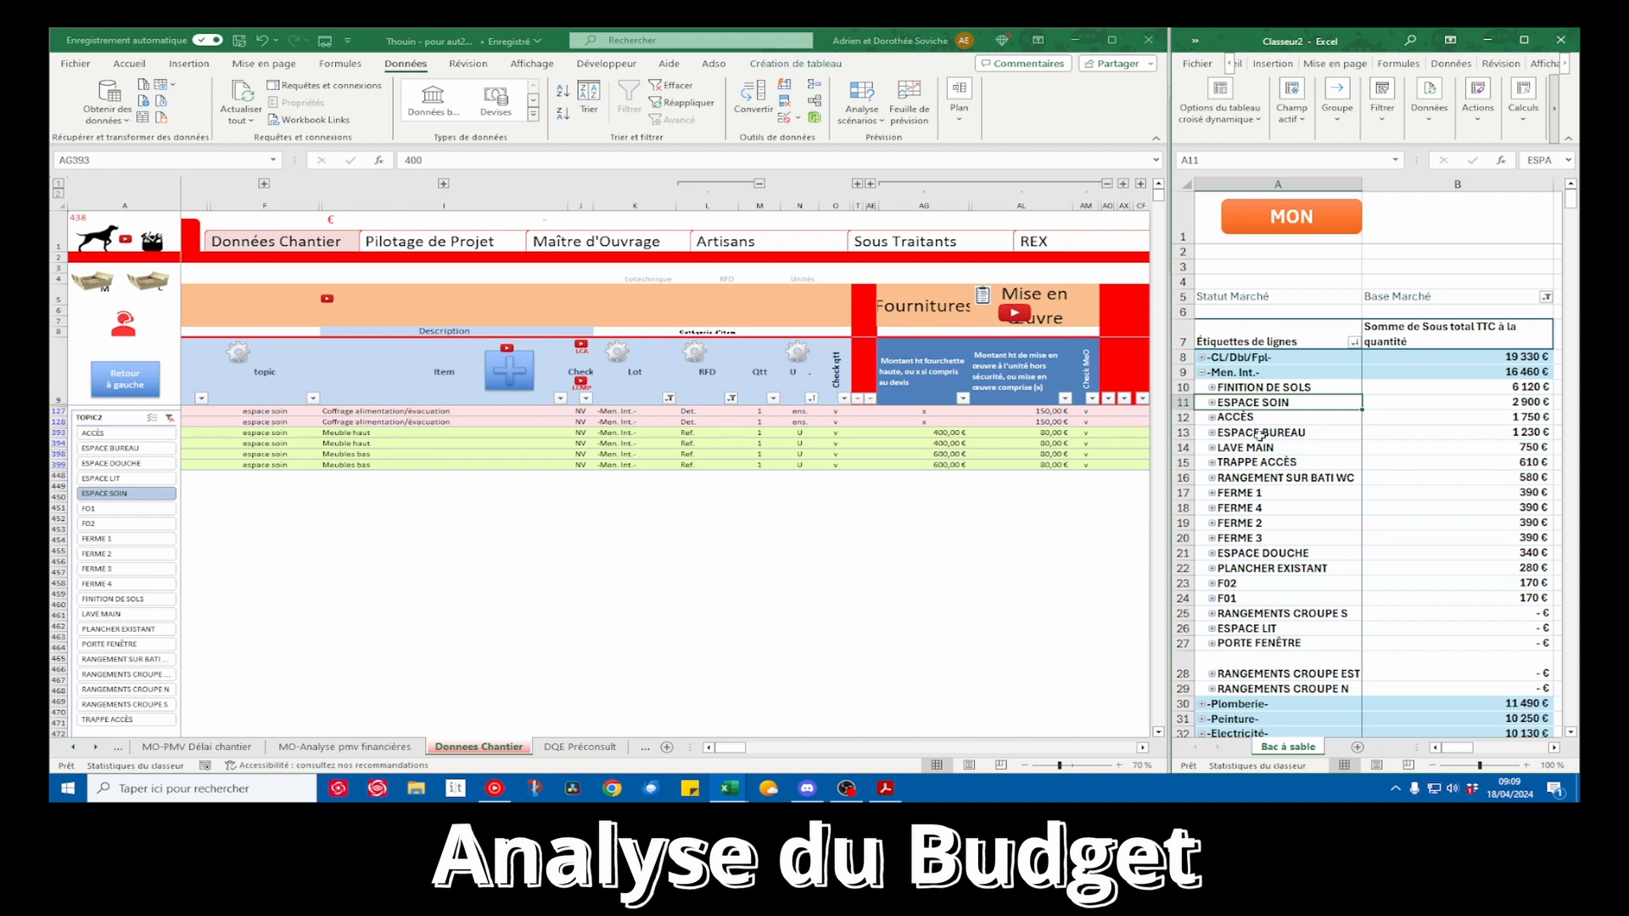
click(1212, 418)
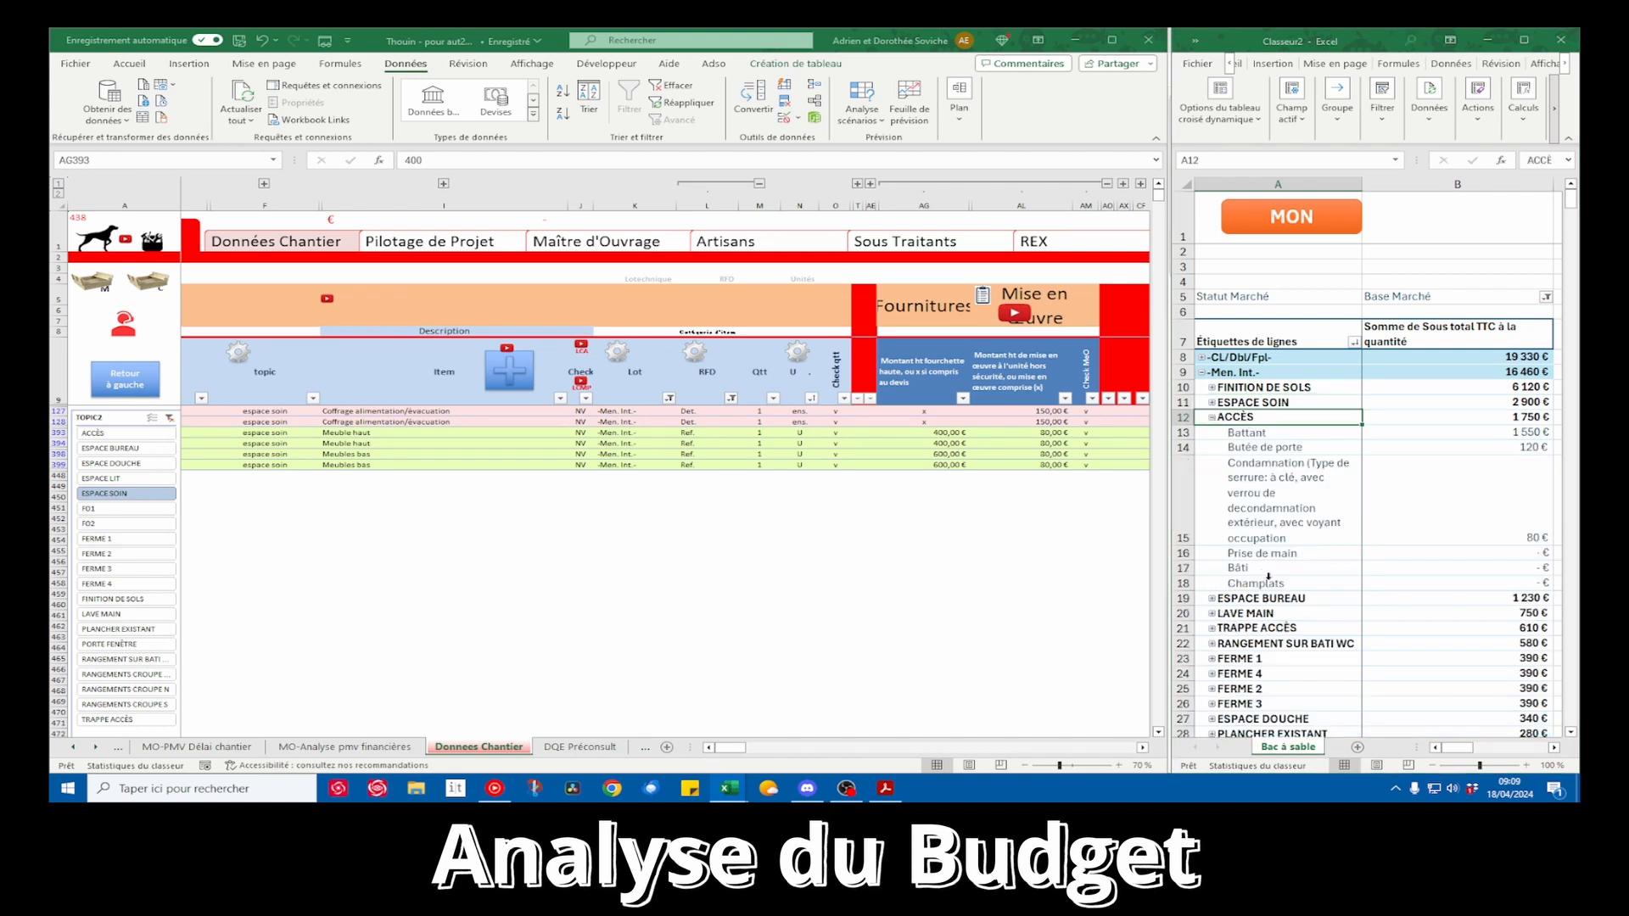
click(1537, 416)
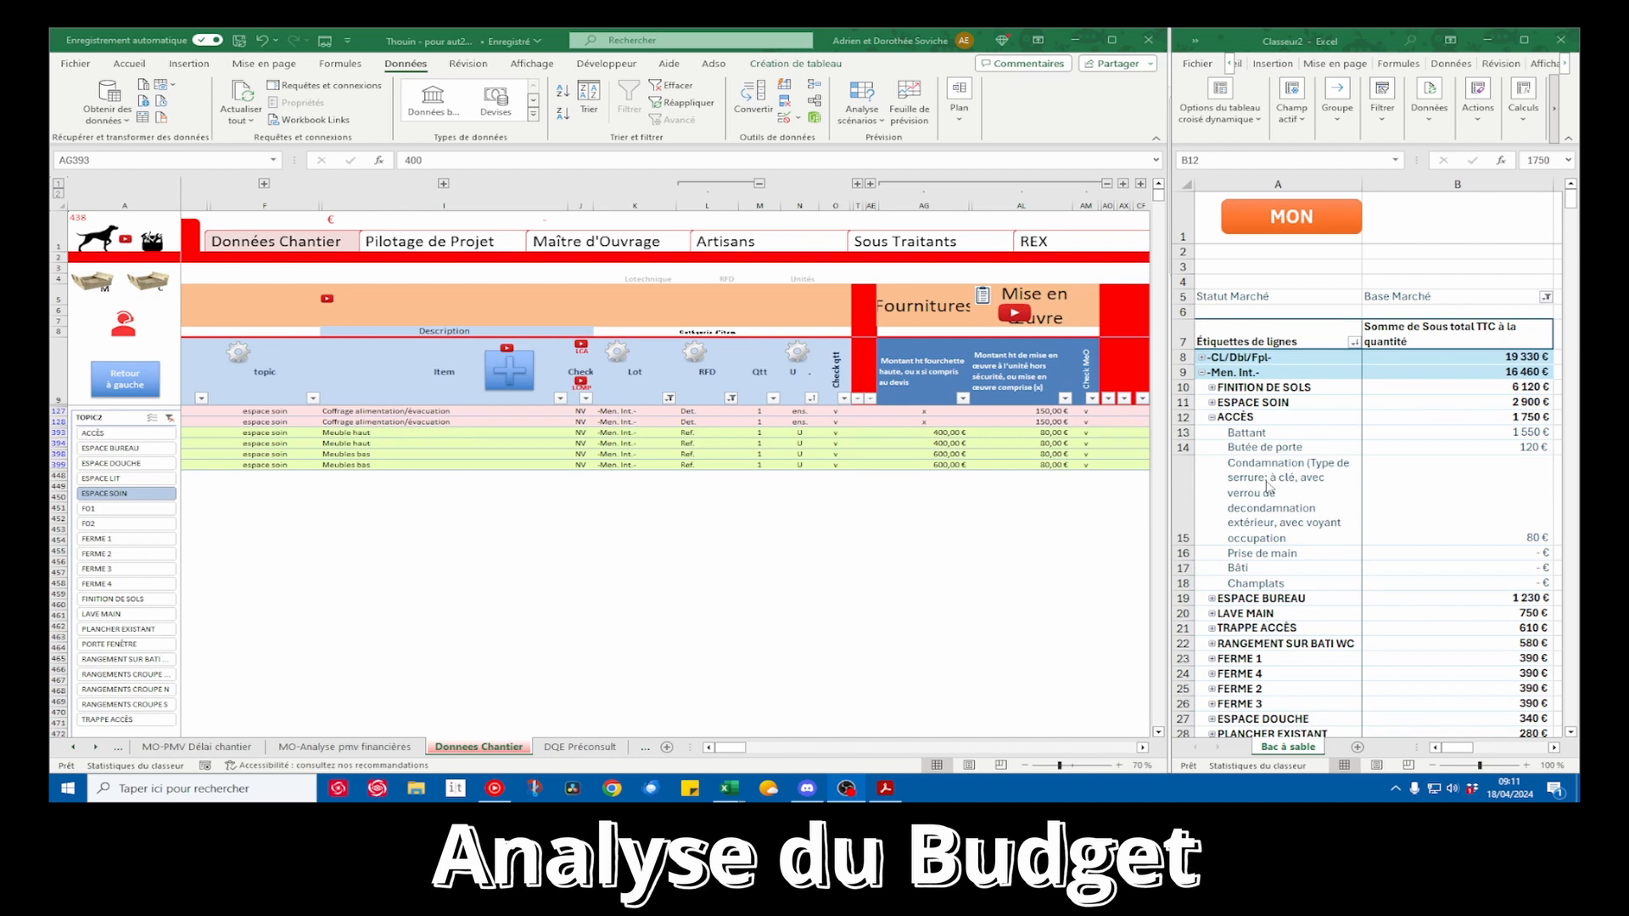
click(1275, 430)
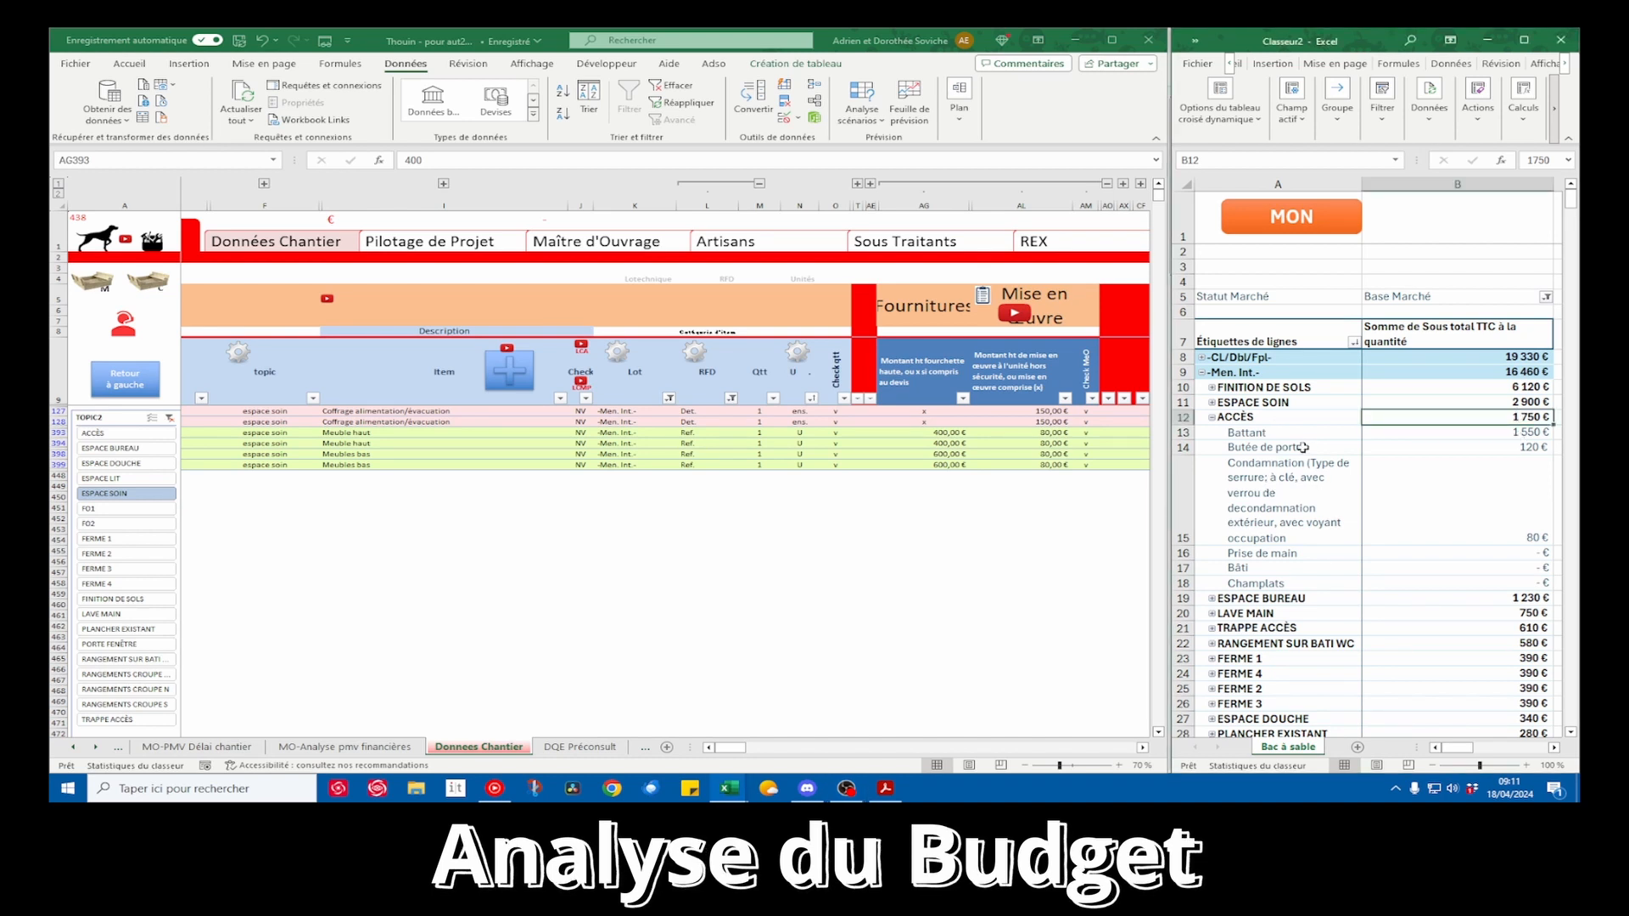
click(1248, 417)
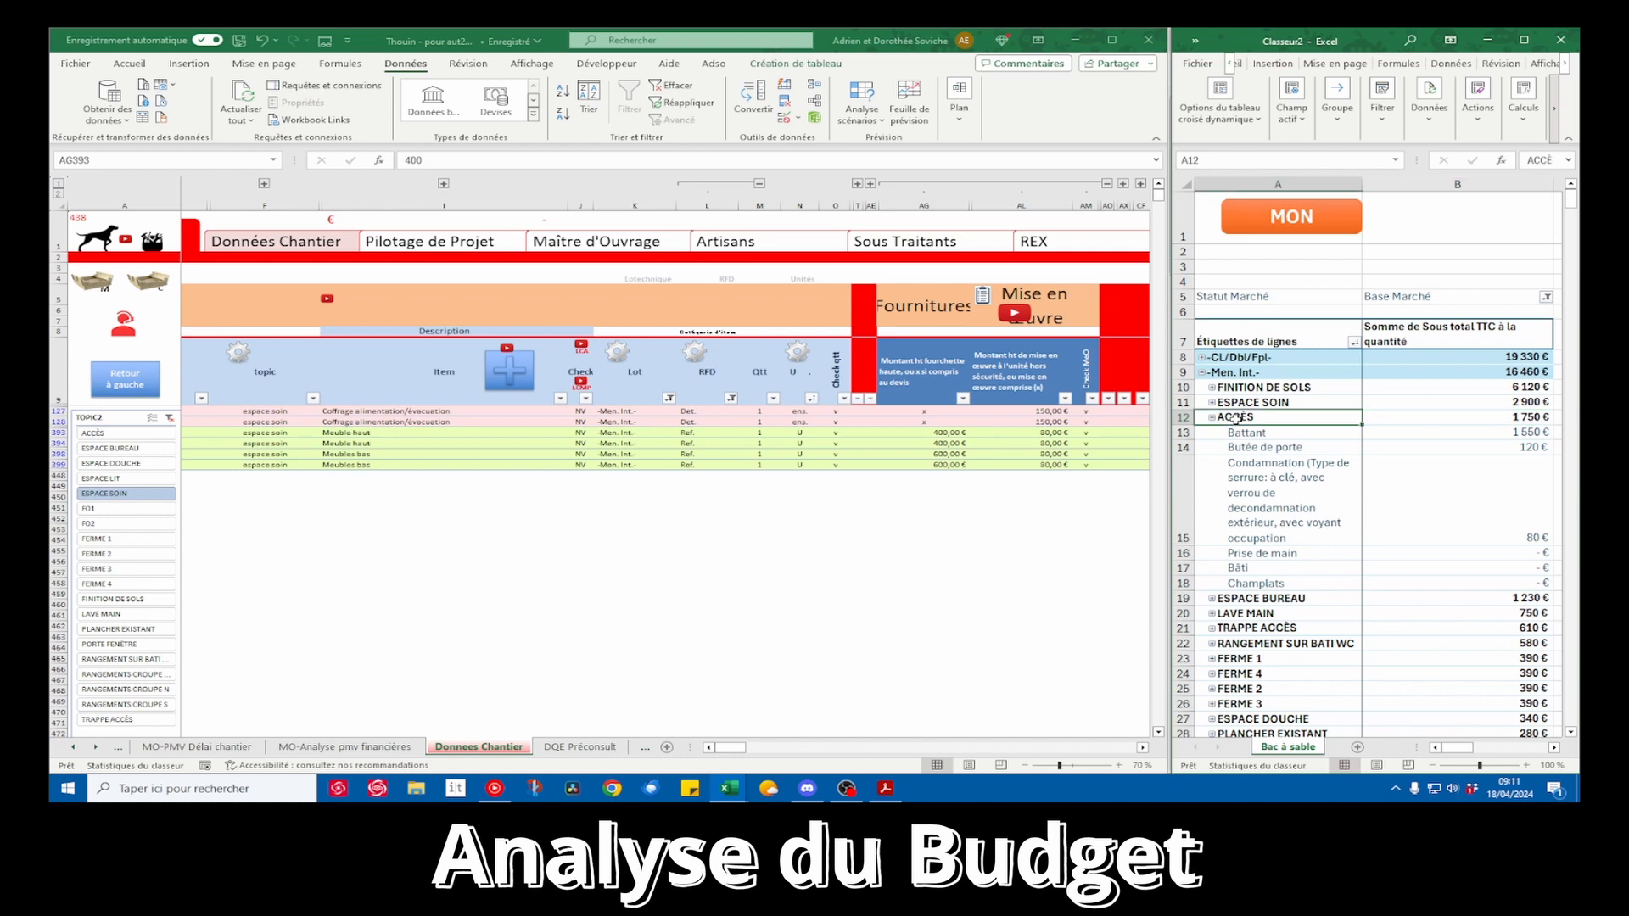
Filter the worksite data on the ACCÈS topic with the database filter tool and return to the Donnees Chantier sheet
click(348, 543)
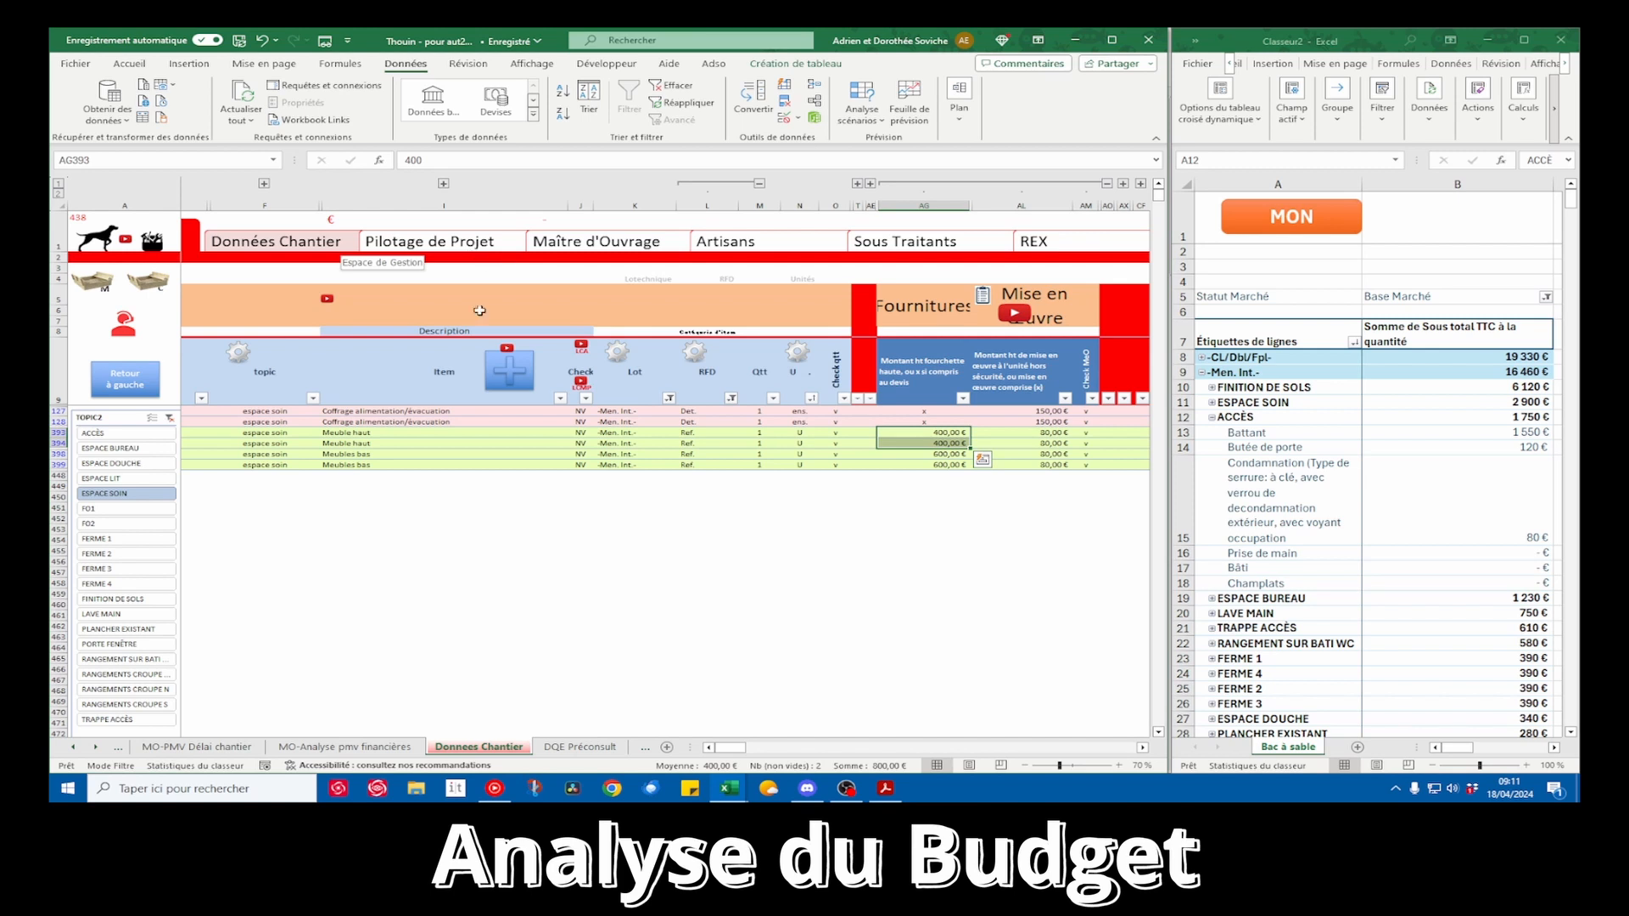
click(123, 327)
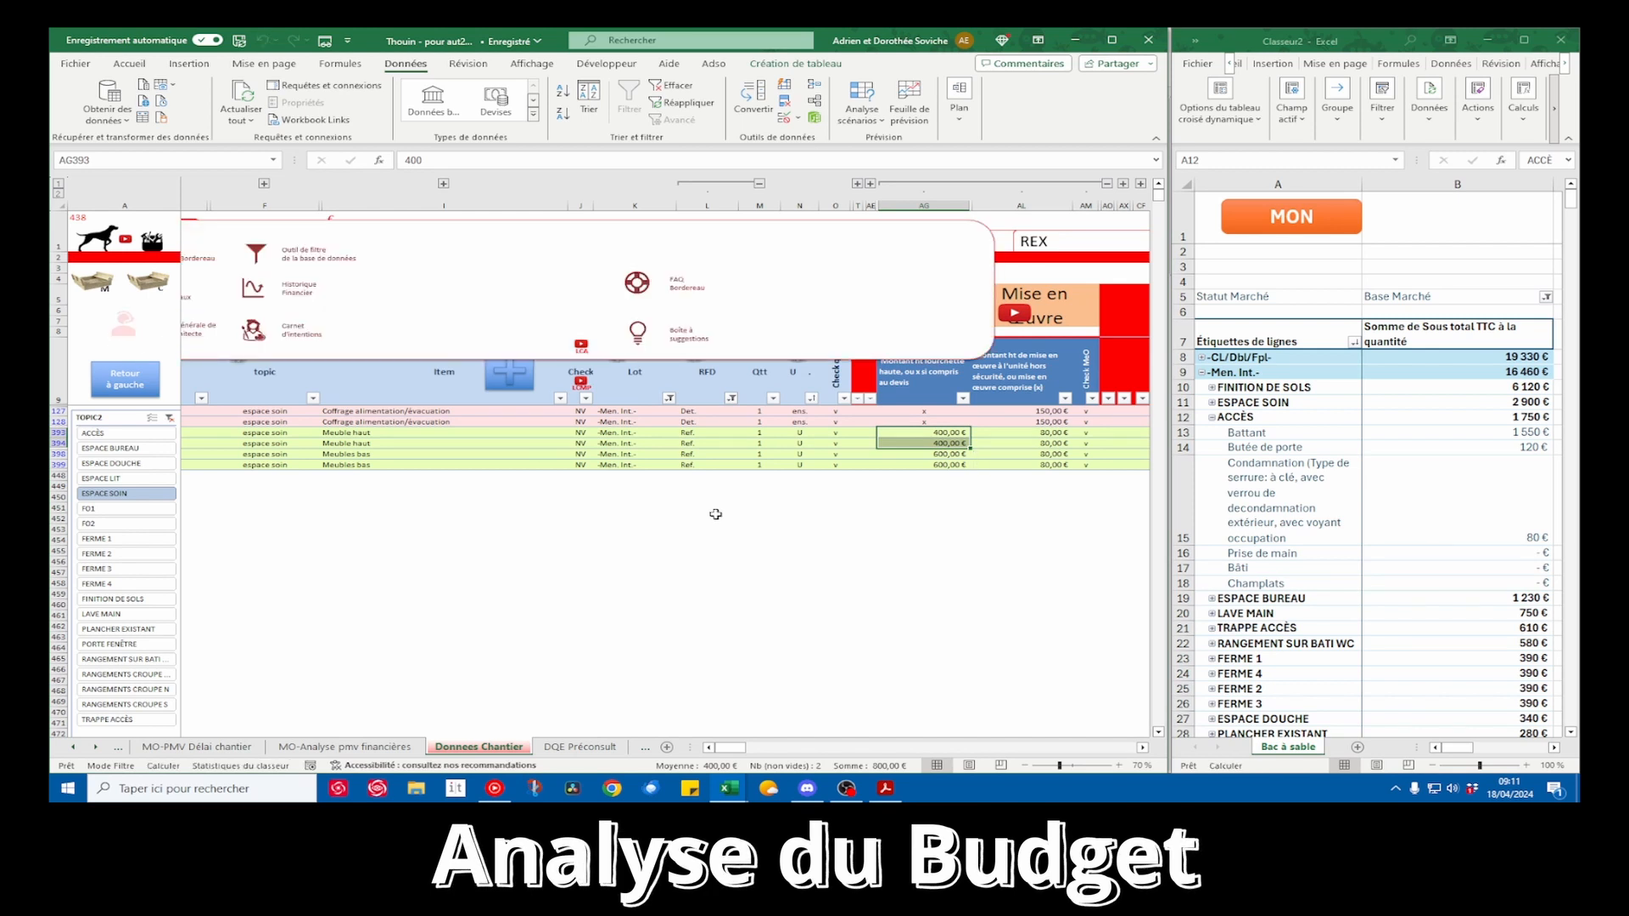
click(256, 256)
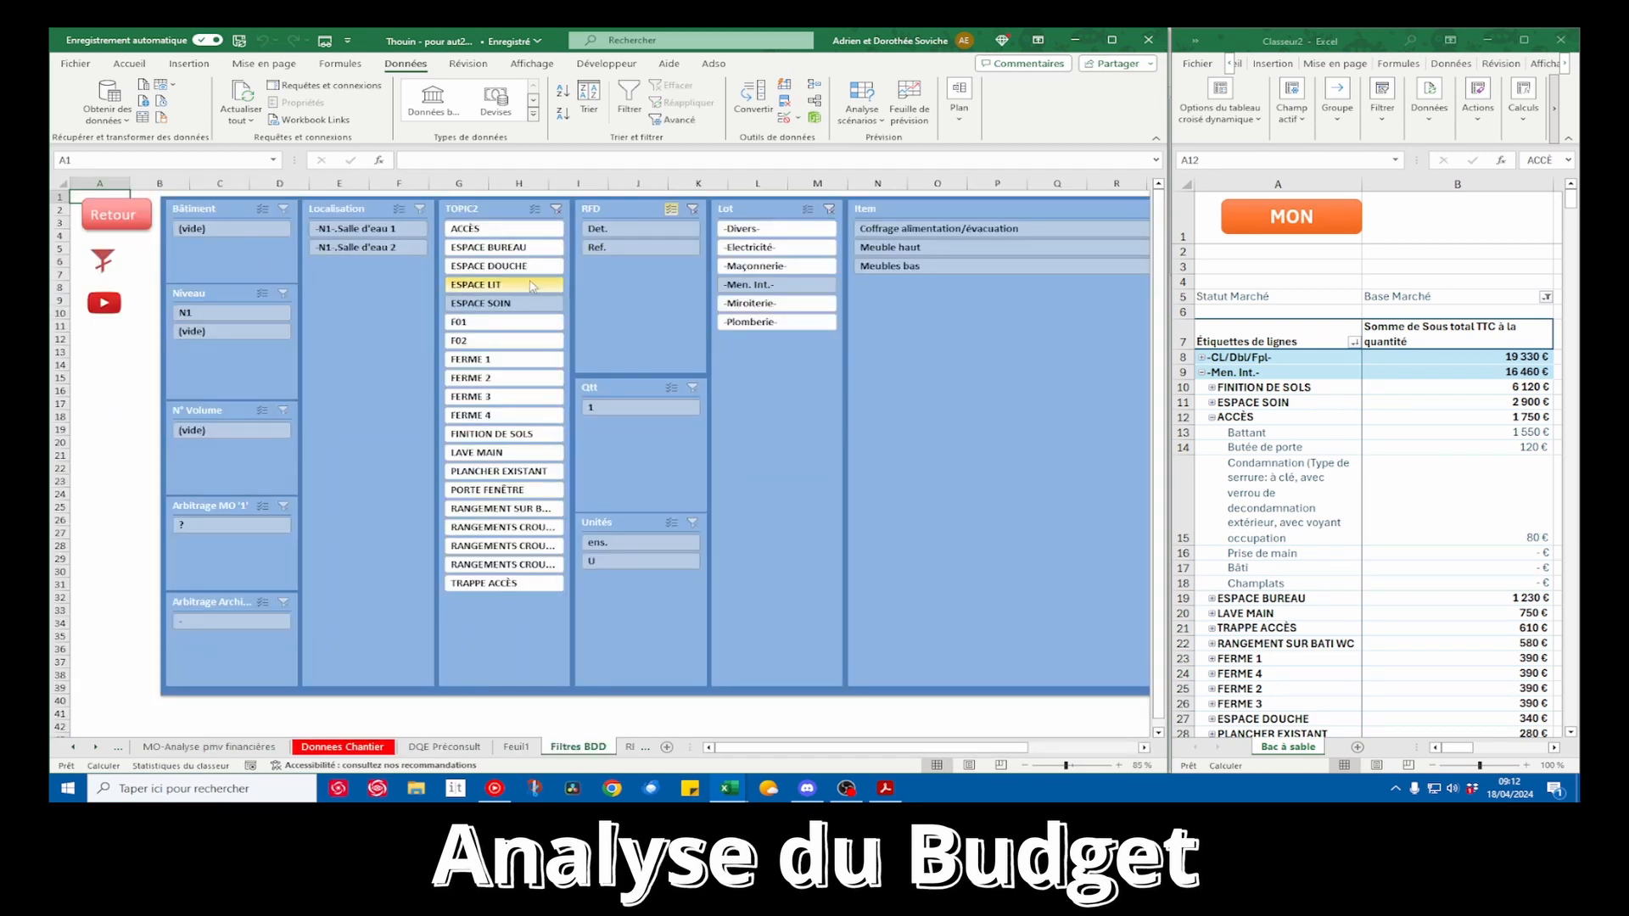
click(483, 230)
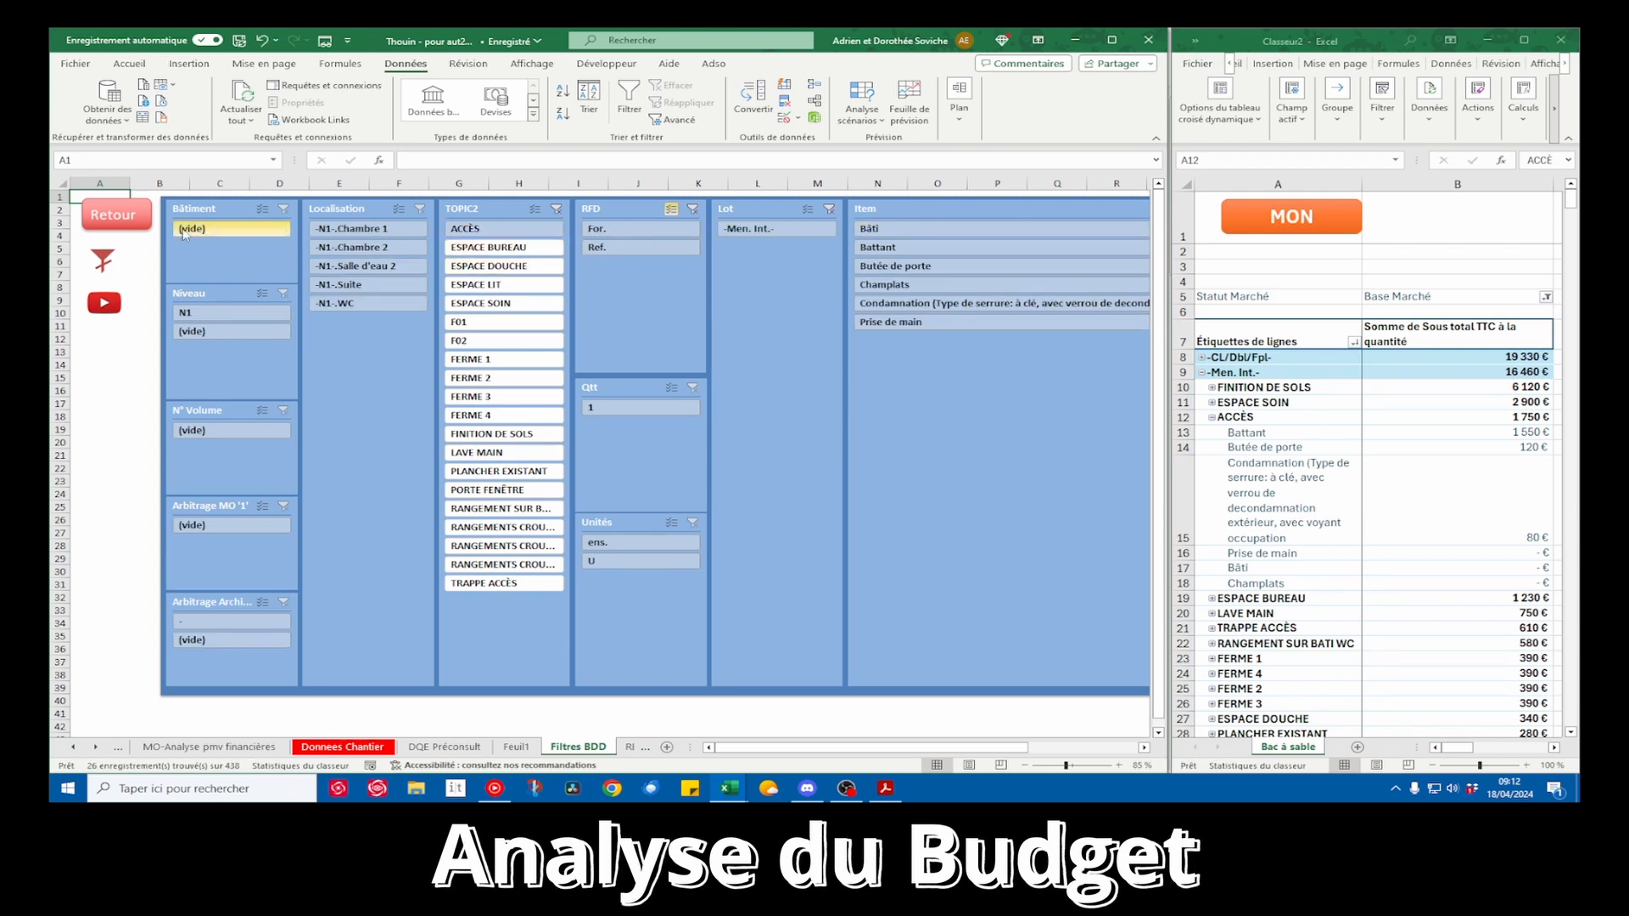
click(113, 217)
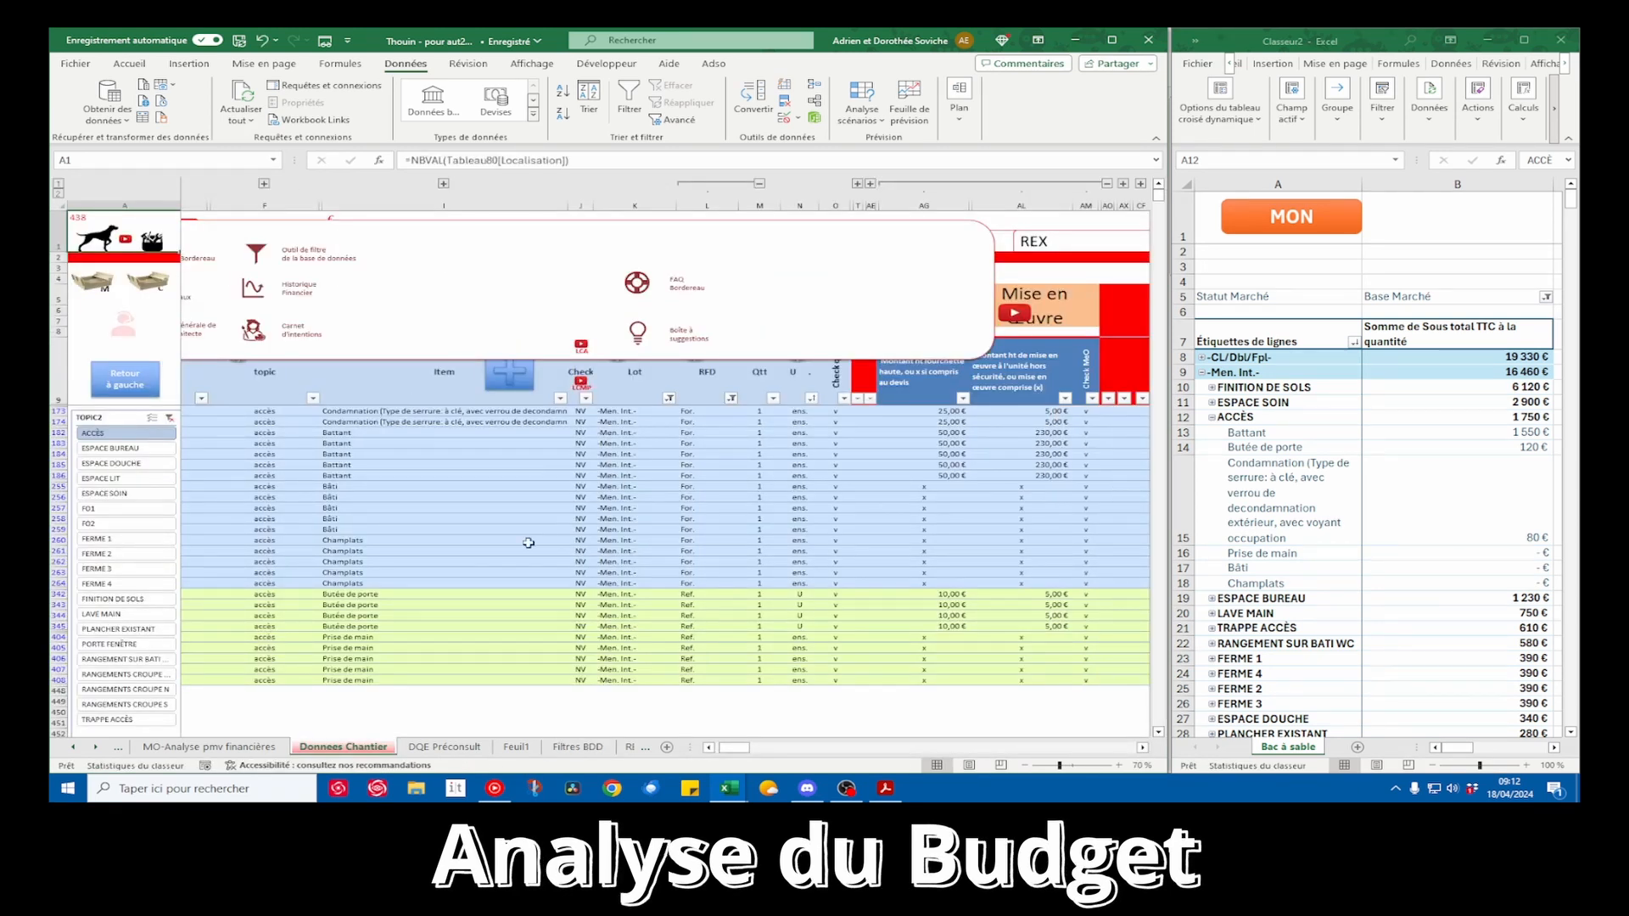
Examine the supply and installation prices of the Butée de porte, Battant and Condamnation rows
drag(964, 596, 430, 625)
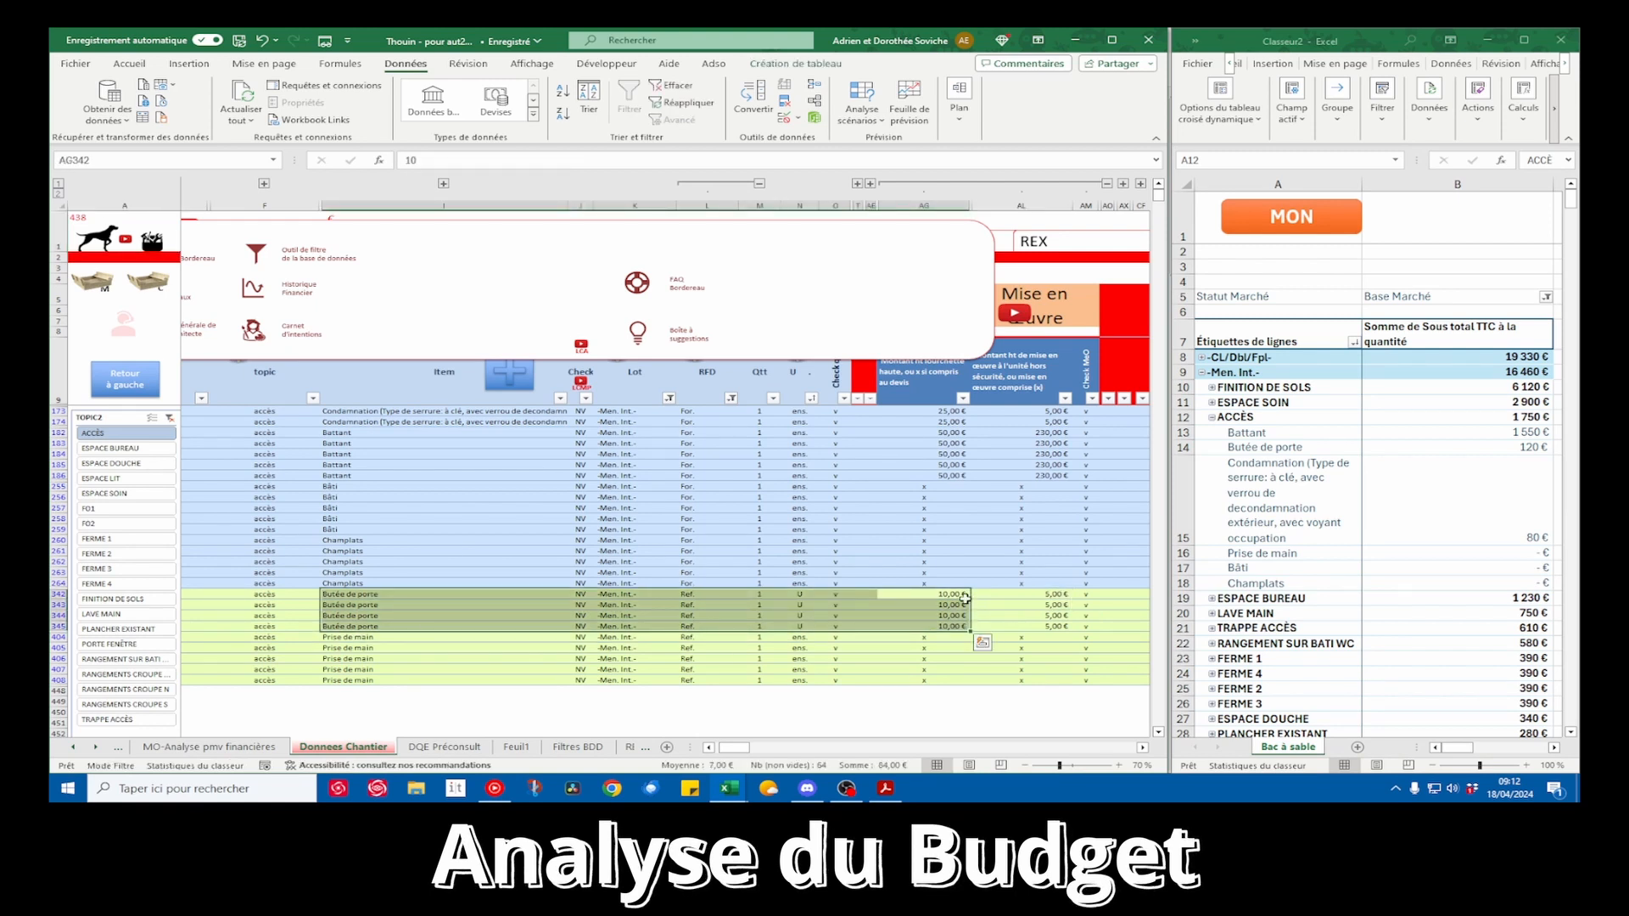
click(939, 594)
click(1022, 595)
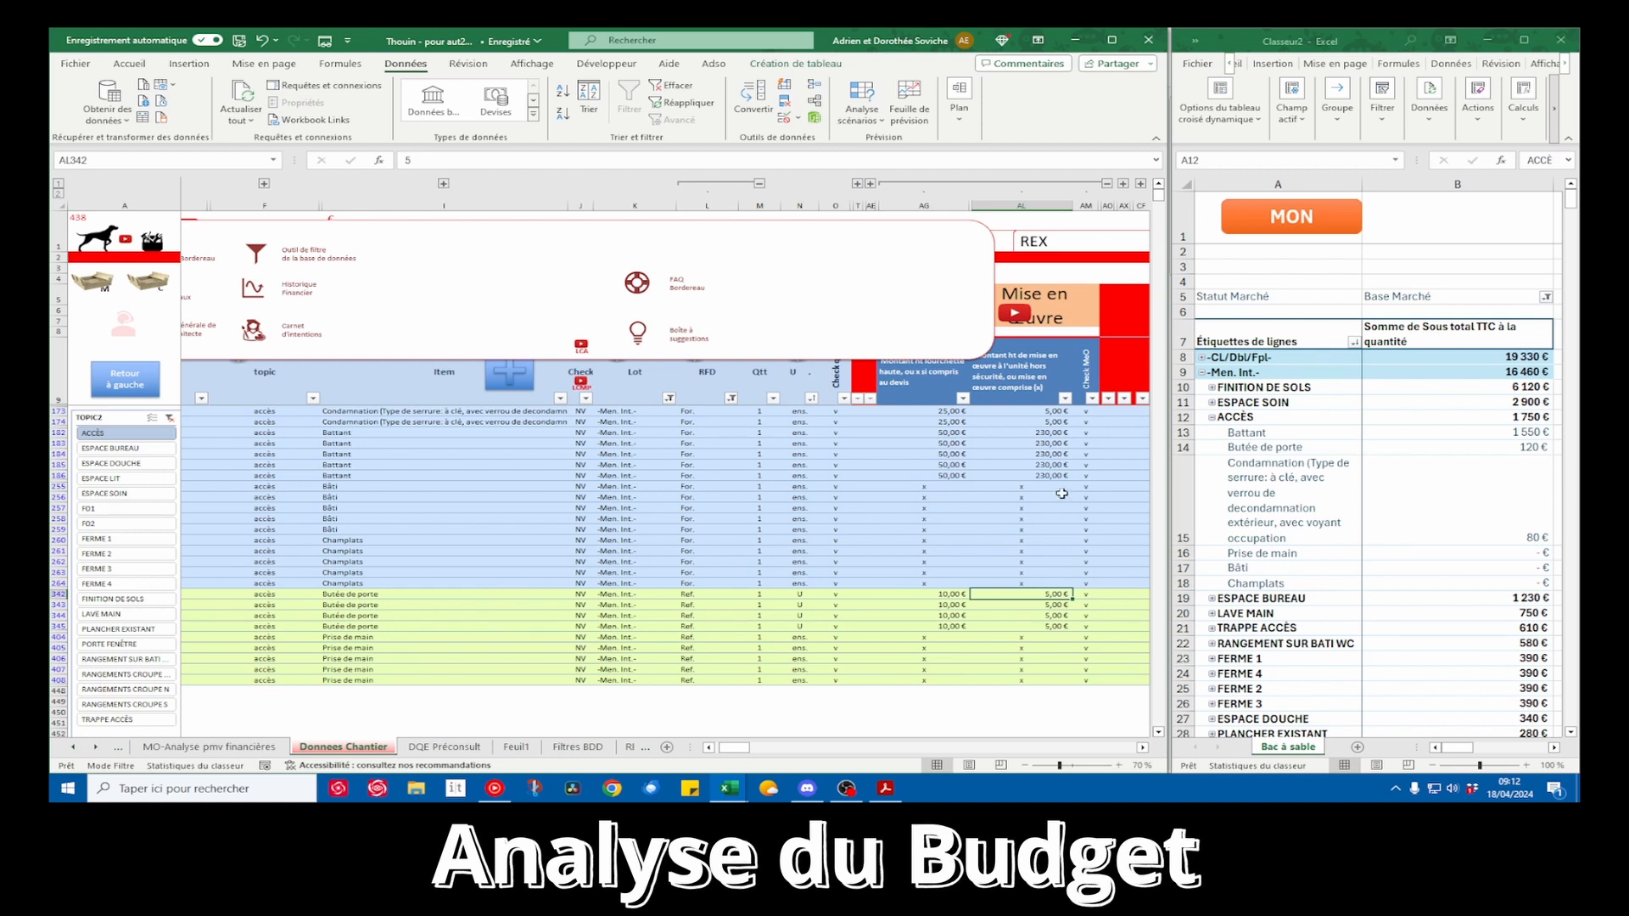
drag(1052, 433, 479, 480)
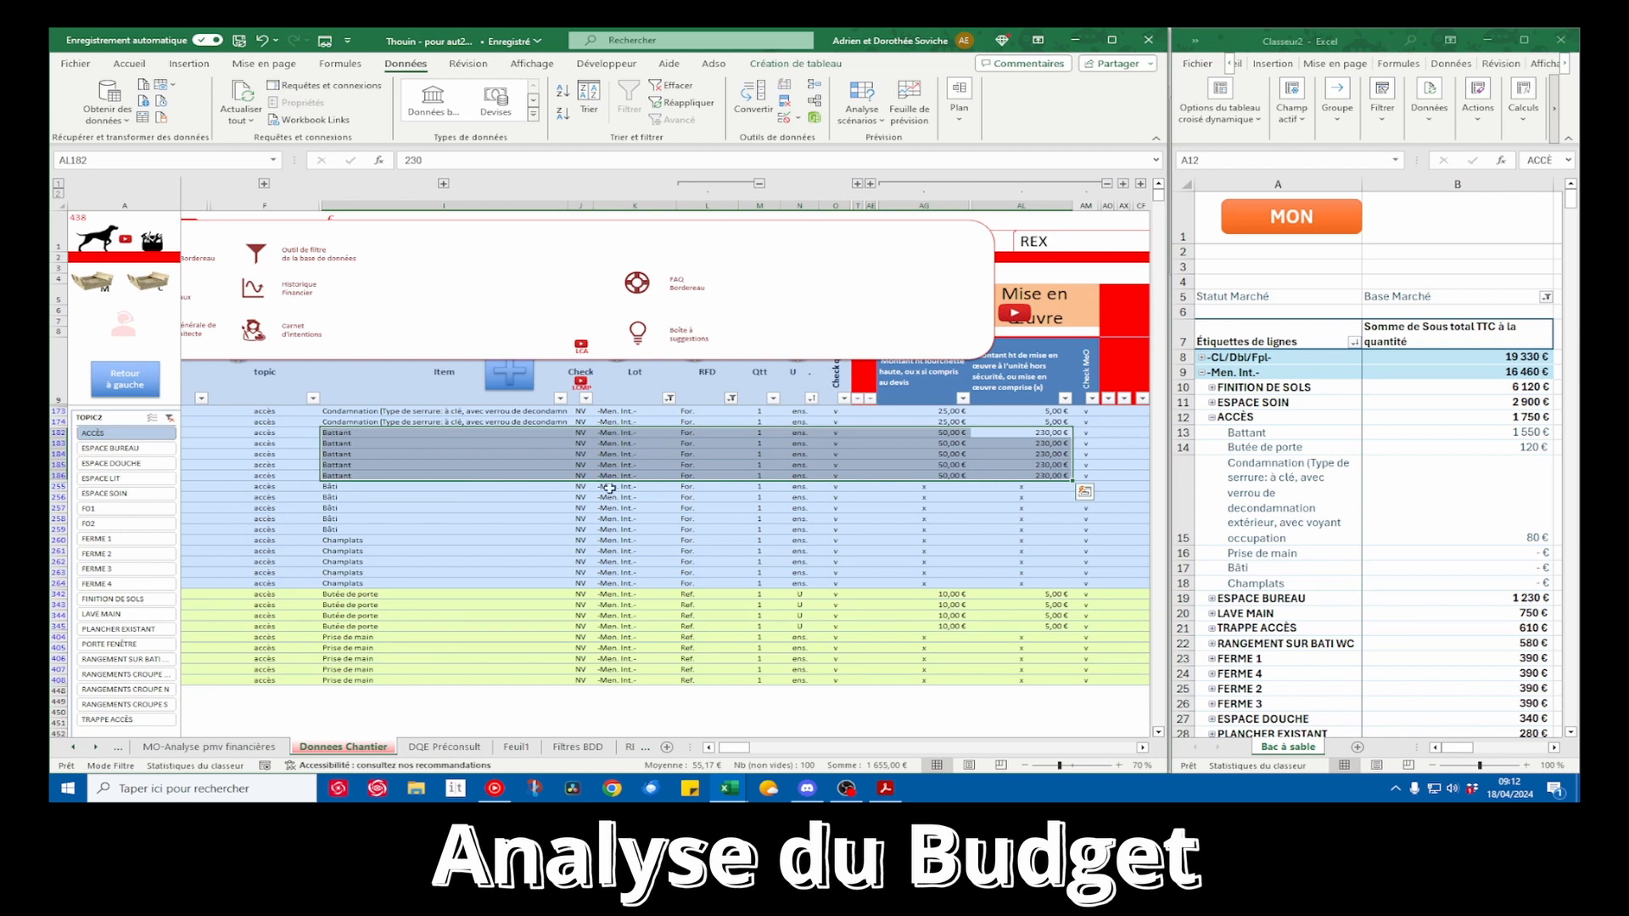
drag(954, 412, 953, 424)
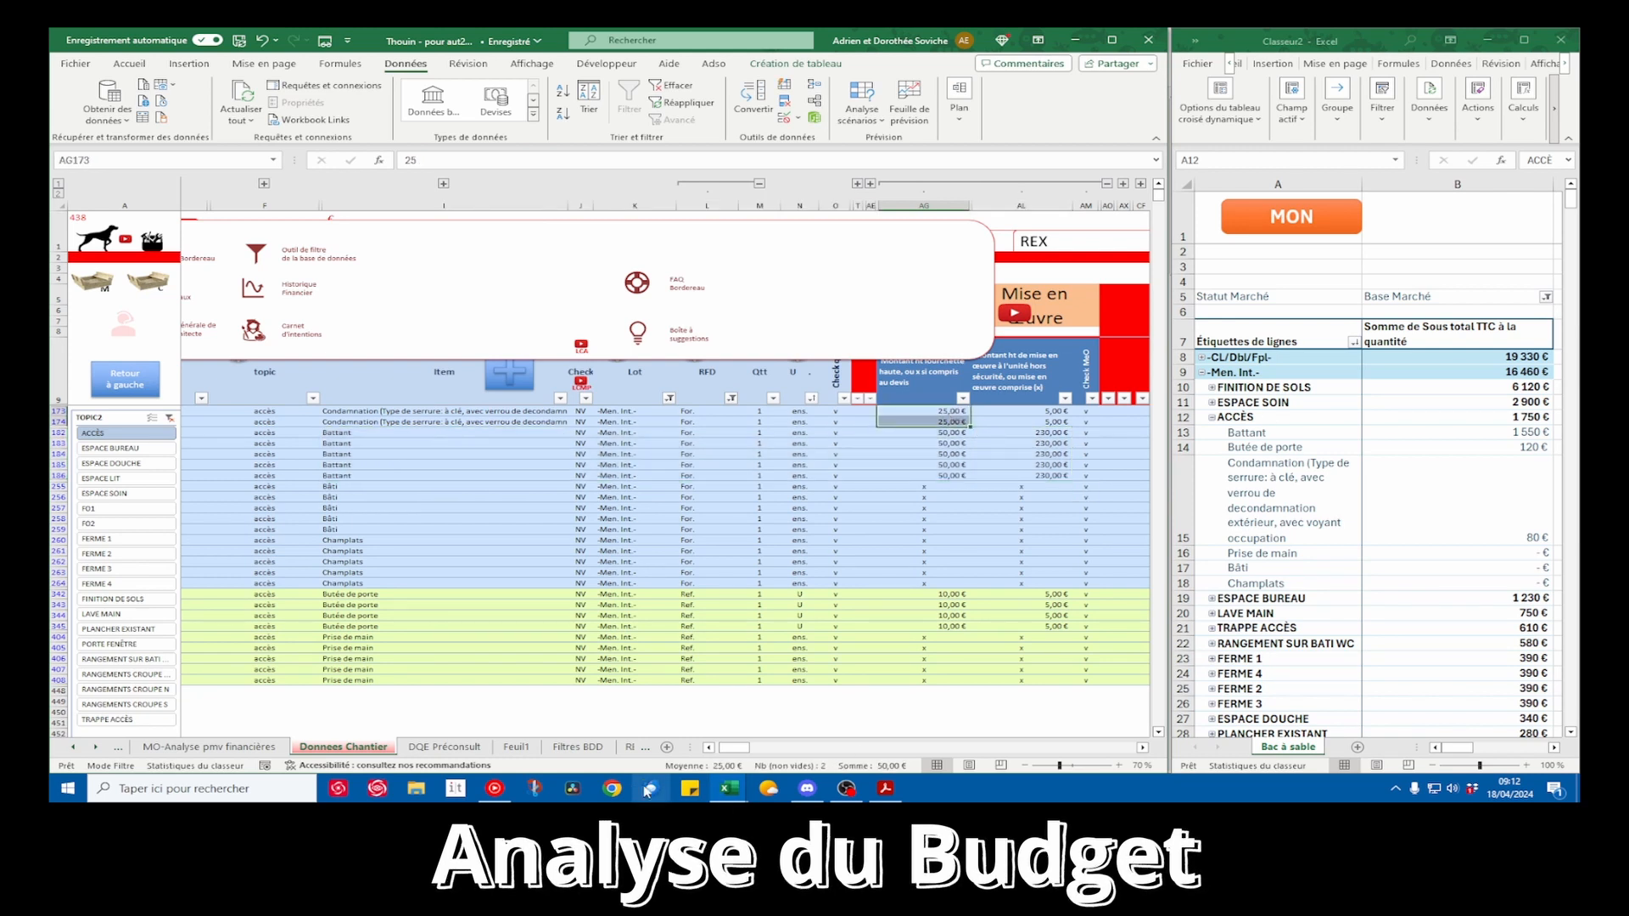
Open the PDF floor plan at the WC and Salle d'eau 2 doors and compare it with the Condamnation and Battant rows
click(891, 790)
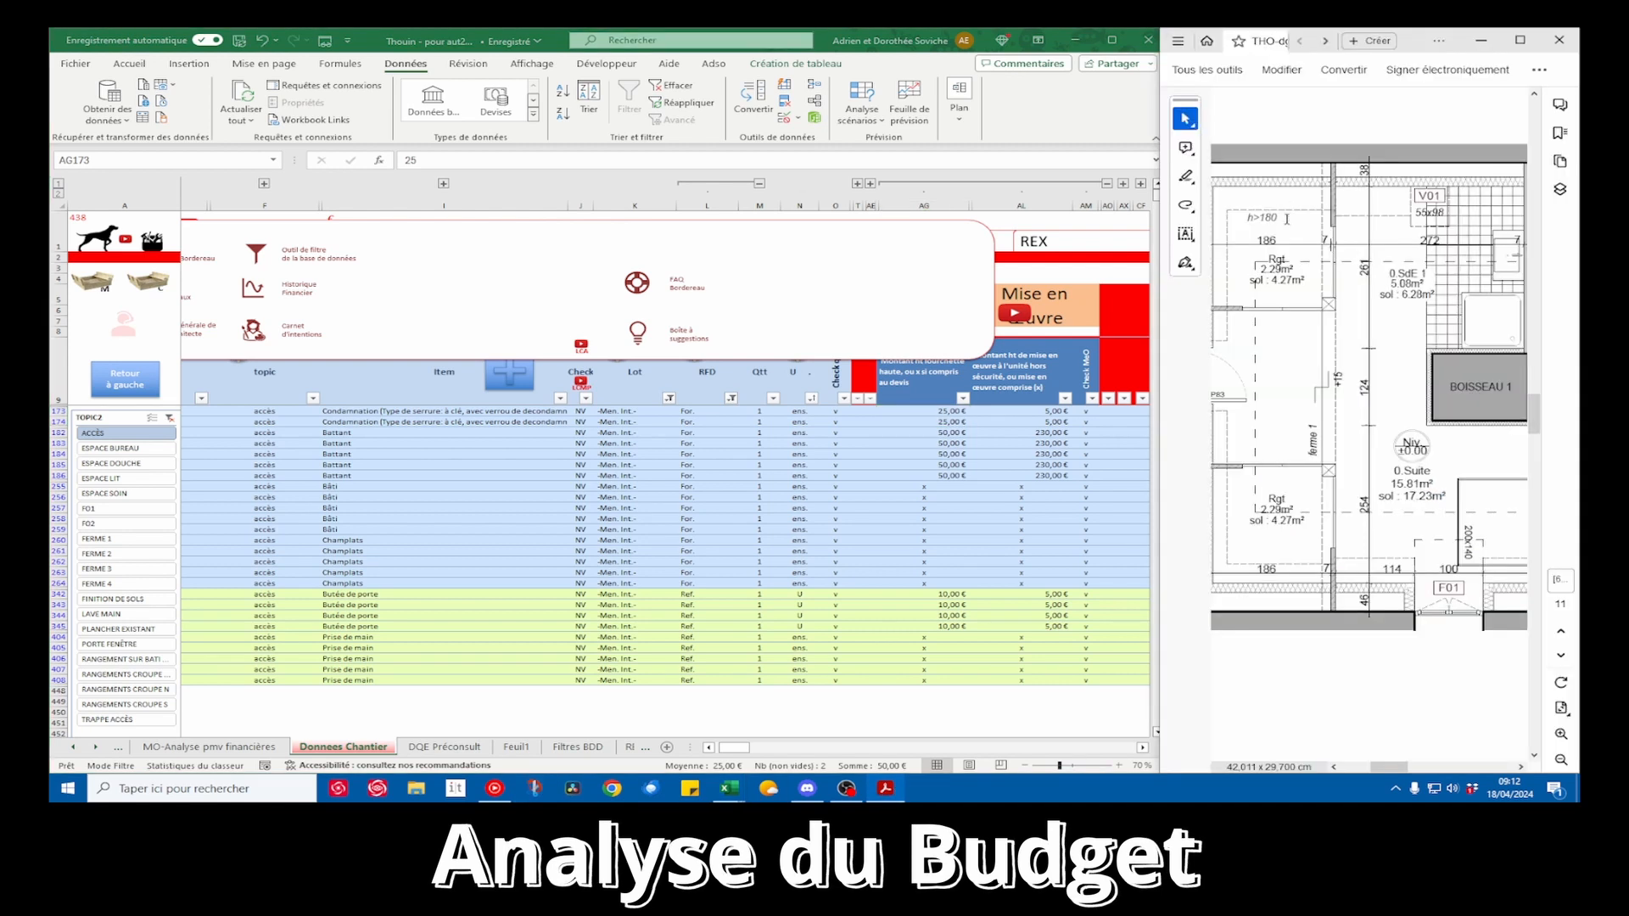
drag(1389, 766, 1429, 769)
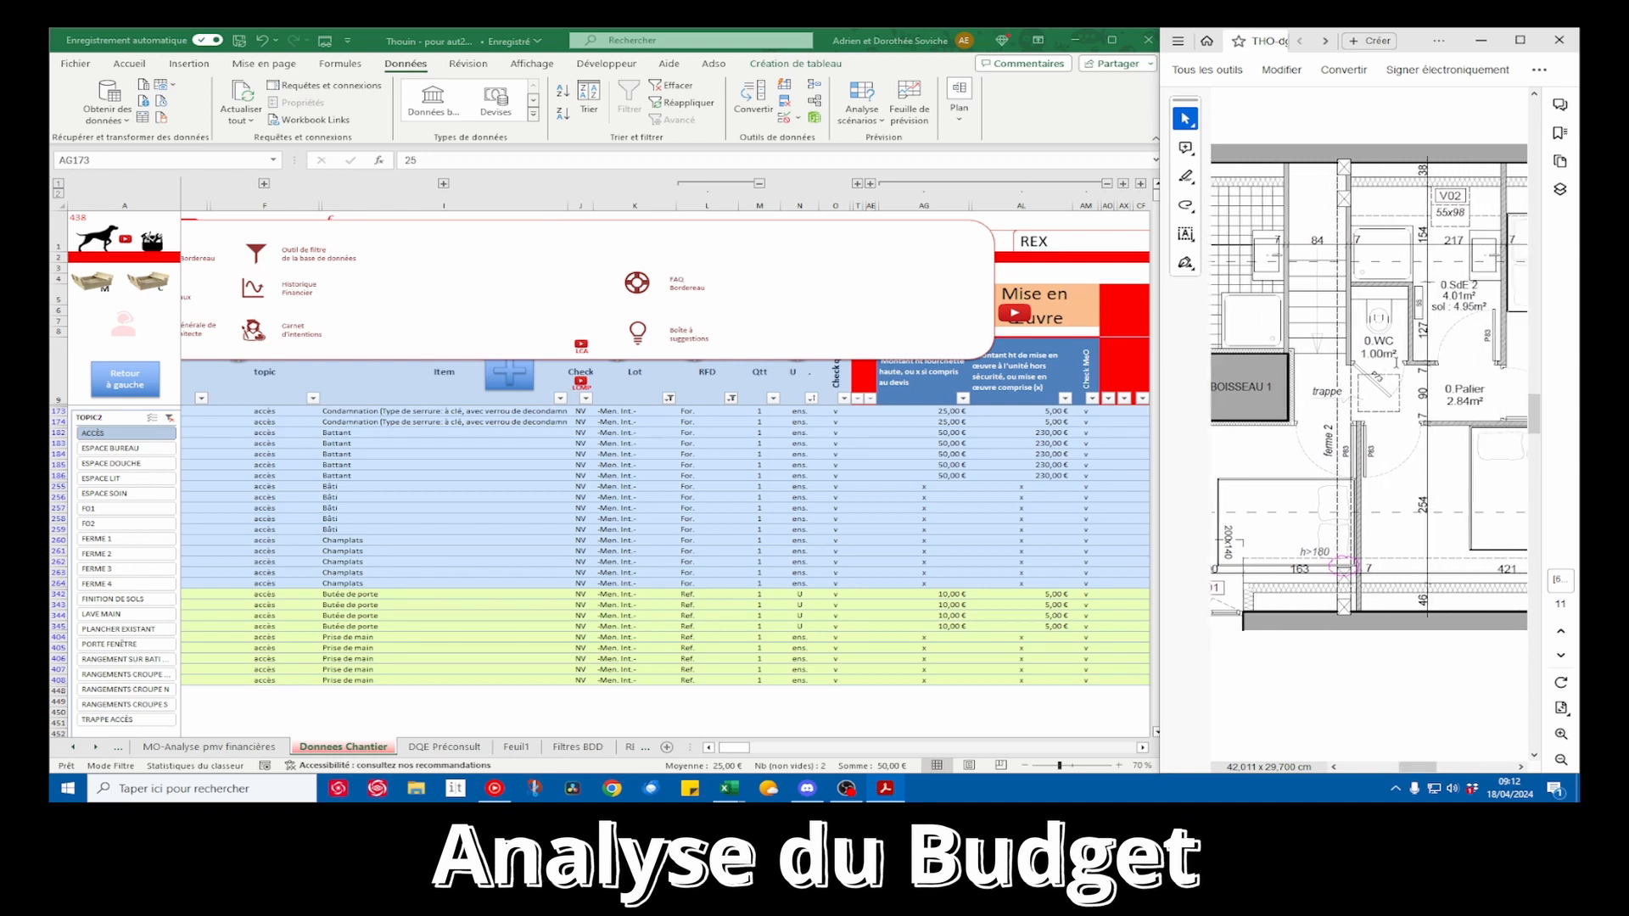
drag(957, 416, 1036, 418)
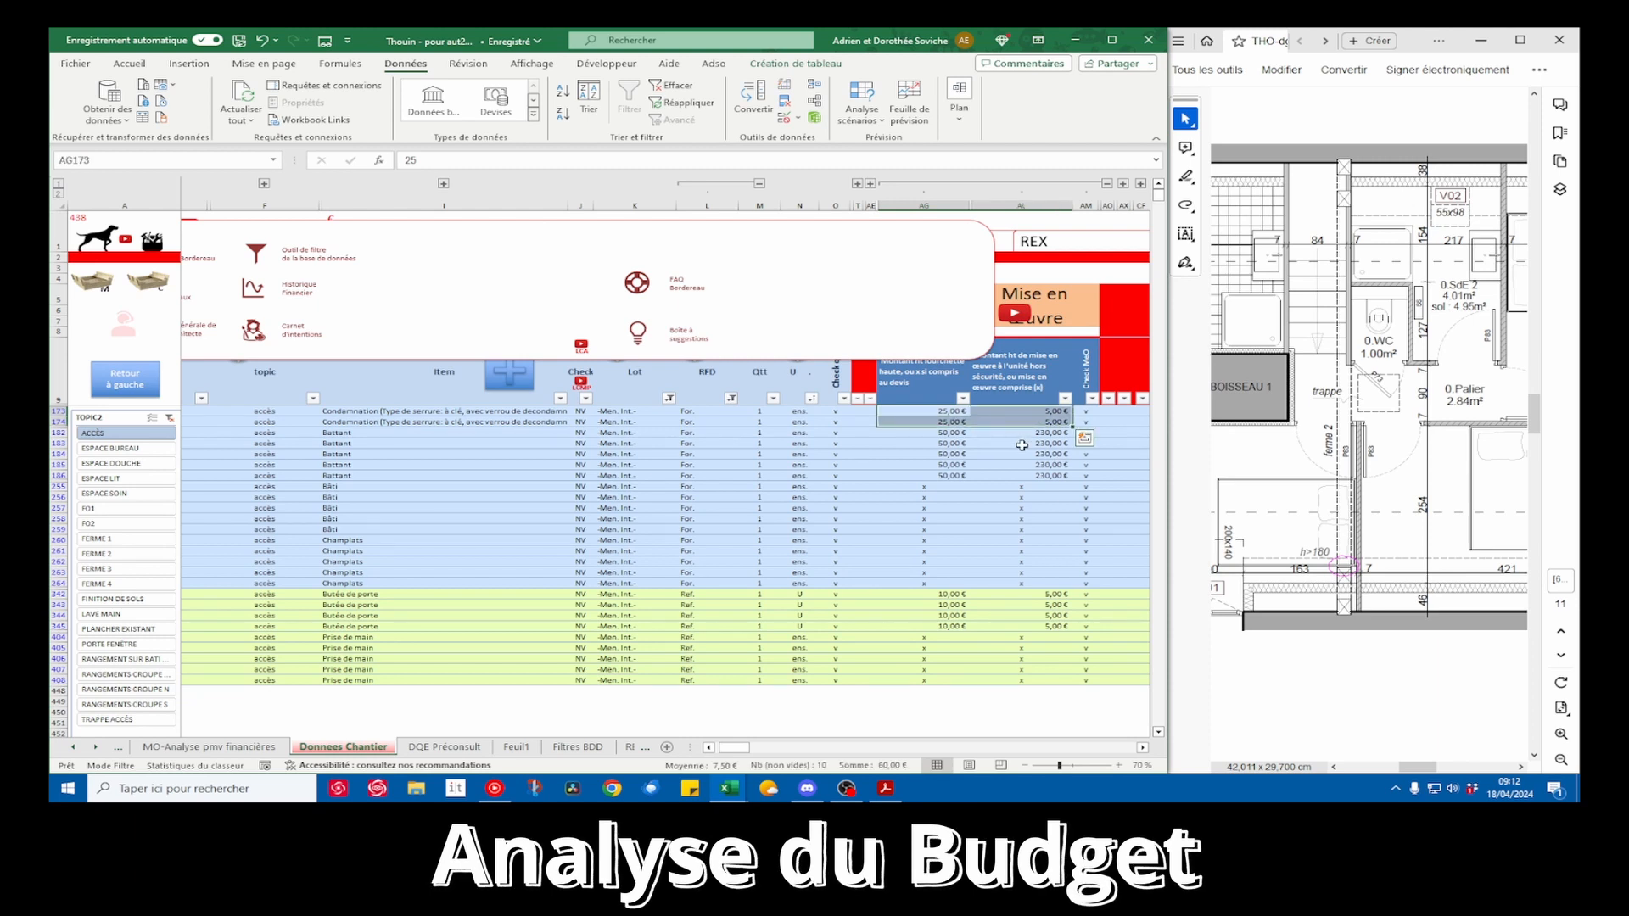
click(384, 436)
drag(383, 436, 1056, 471)
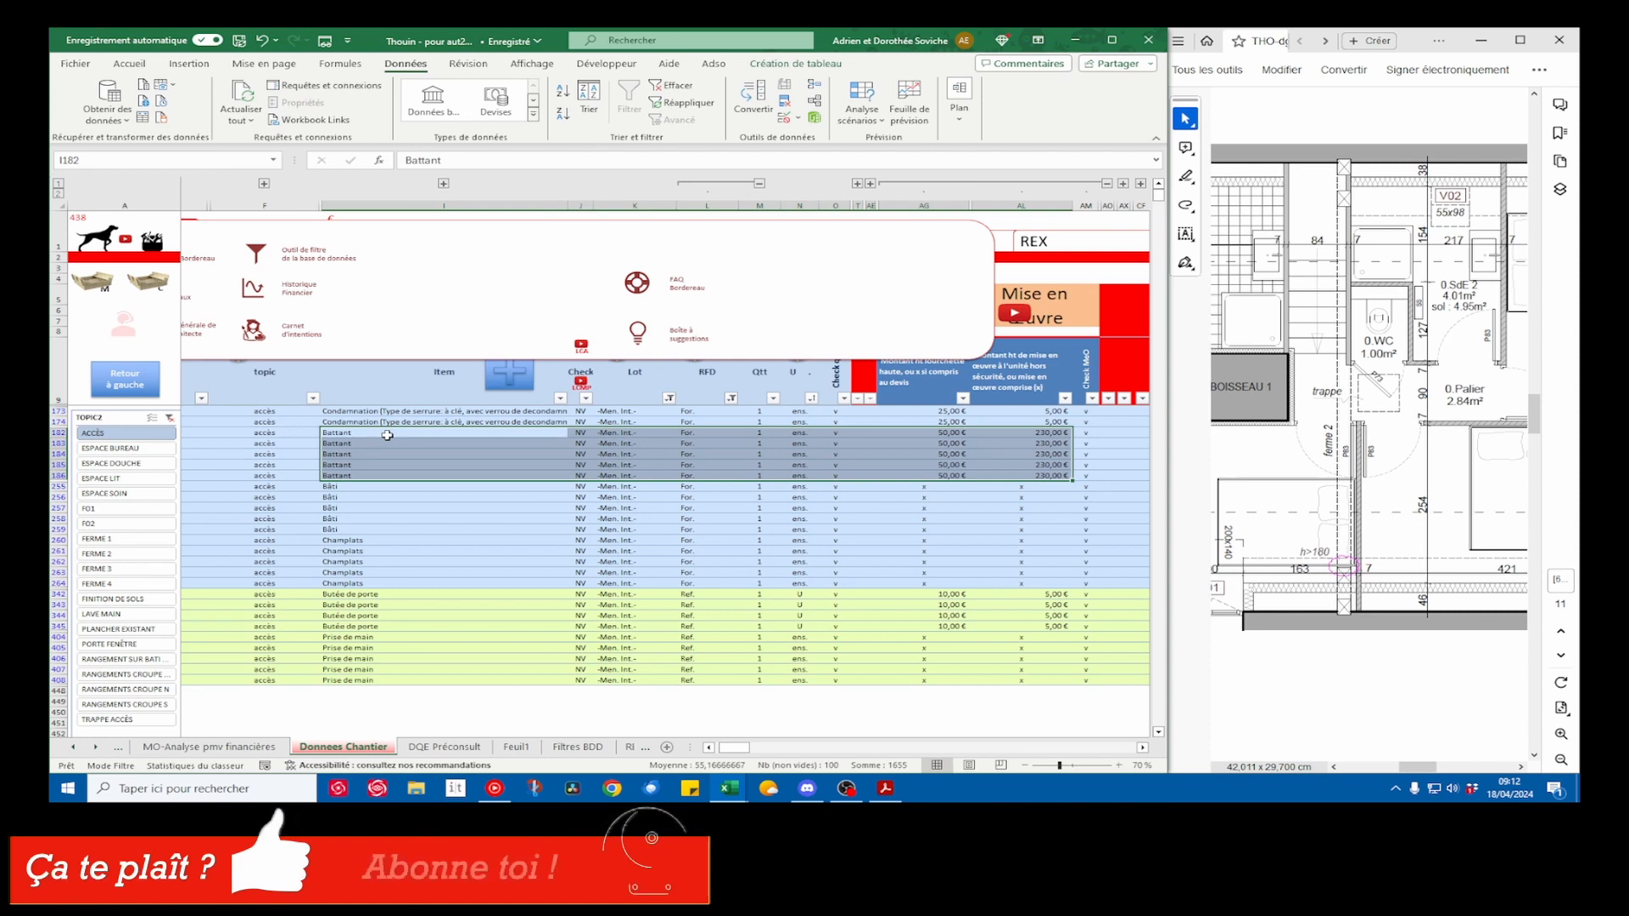
Rename the Battant items of Chambre 1 and Chambre 2 as "Battant ou réutilisation potetielle des châssis déposés"
drag(731, 750, 725, 750)
drag(237, 433, 509, 444)
click(472, 160)
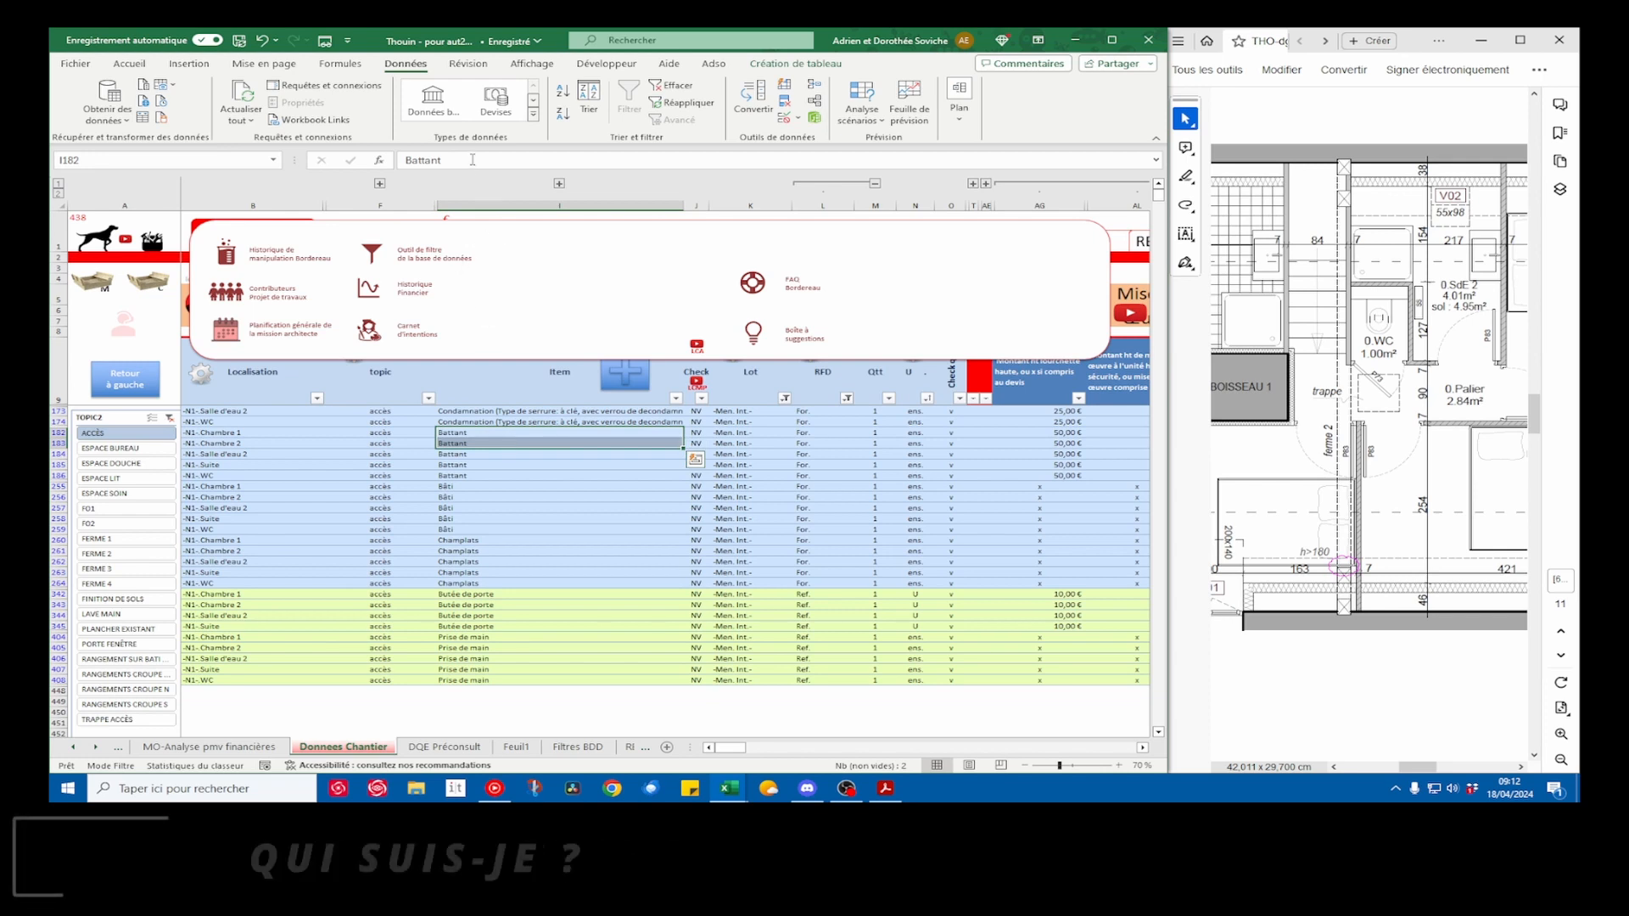
text(ou)
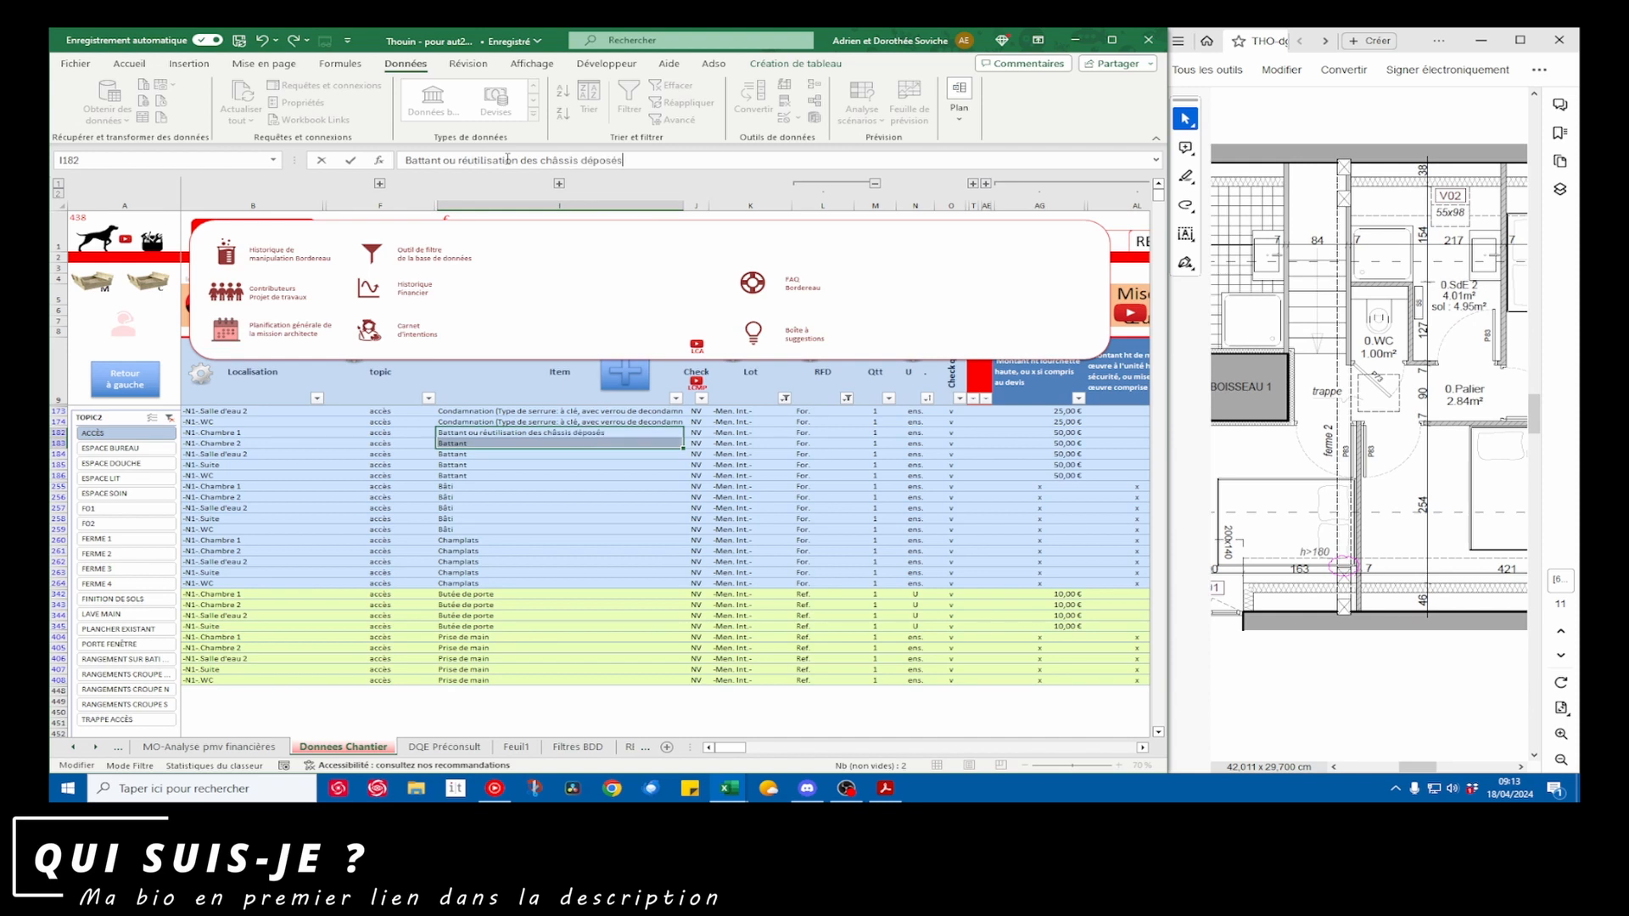
text(potetielle)
key(ctrl+Return)
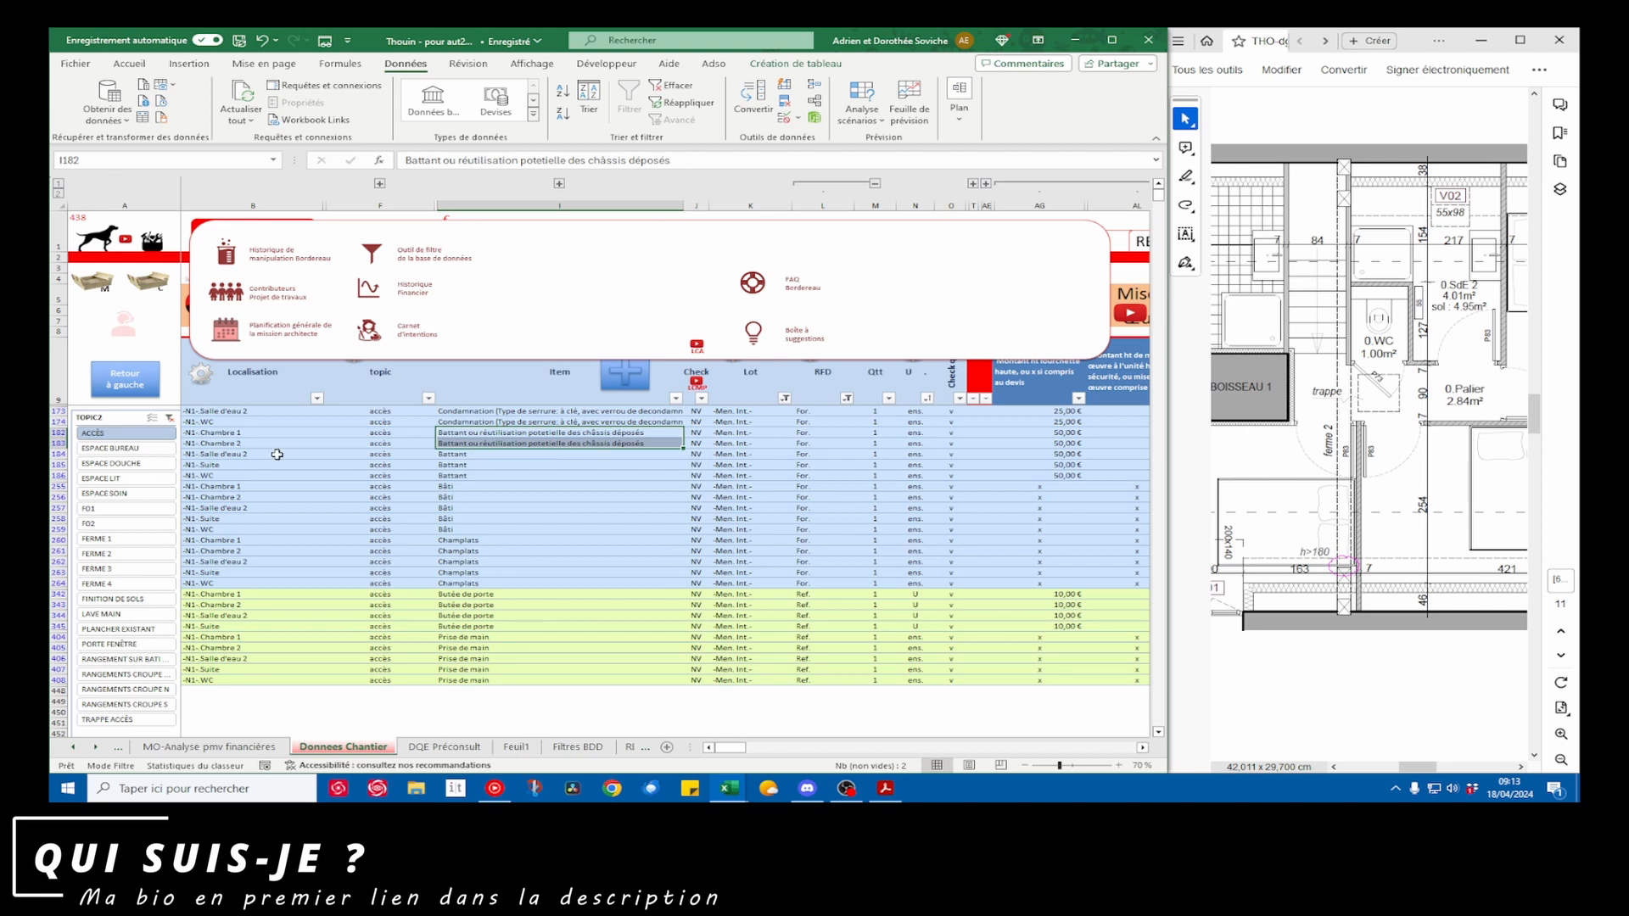
Set the installation check to "f" for the renamed Battant rows of Chambre 1 and Chambre 2
drag(486, 455, 1058, 488)
scroll(1041, 464, right, 3)
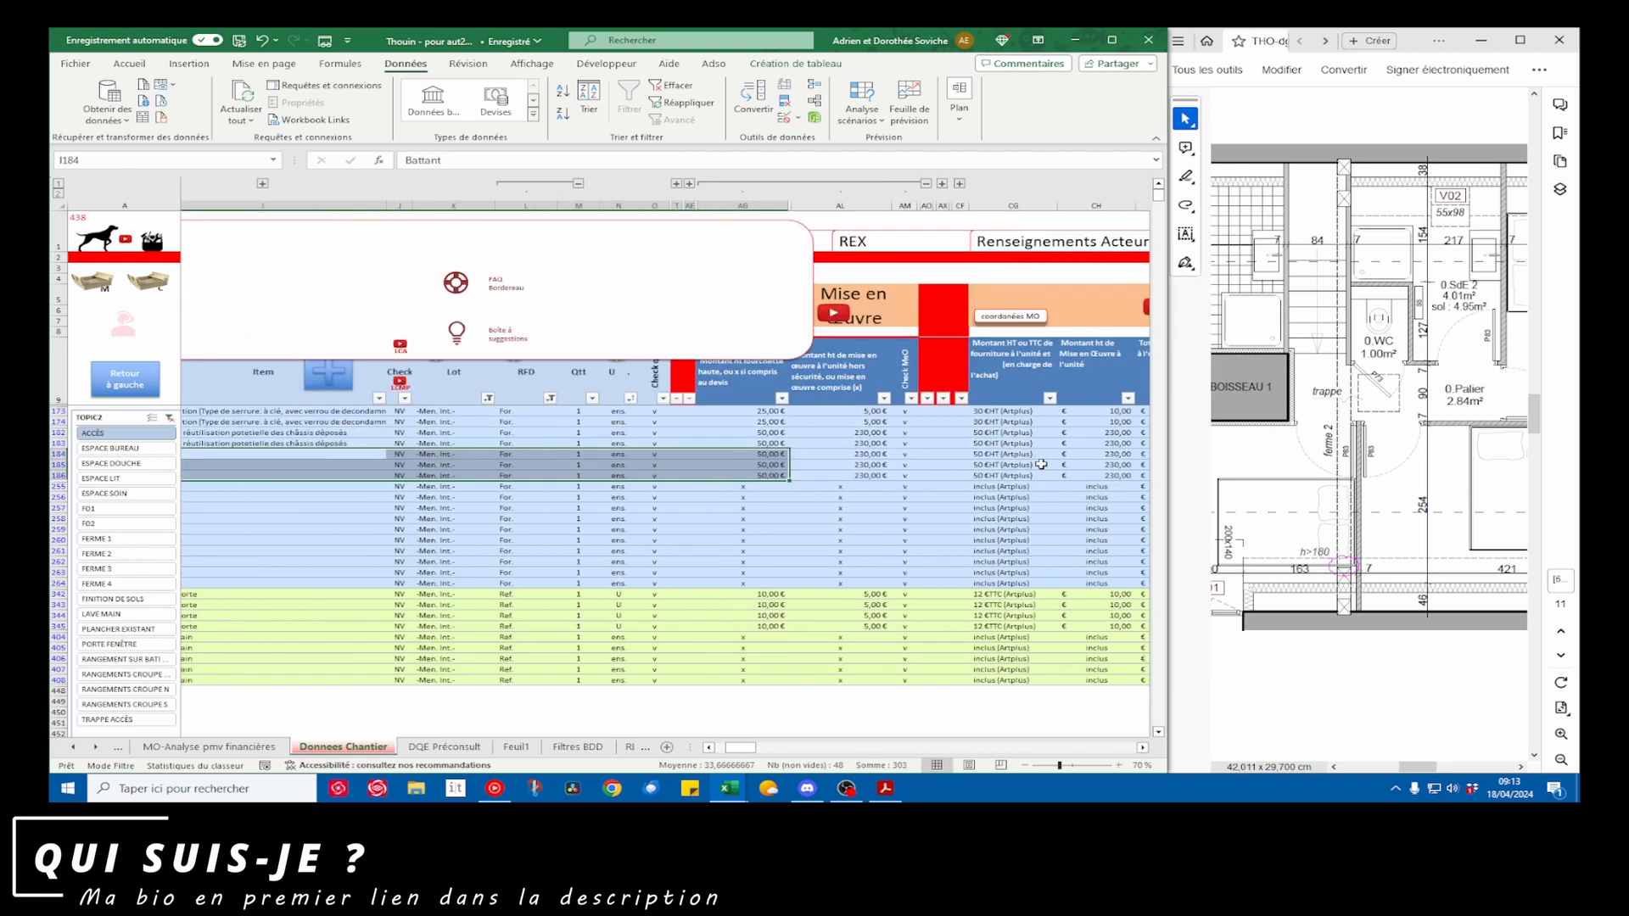
drag(784, 433, 910, 442)
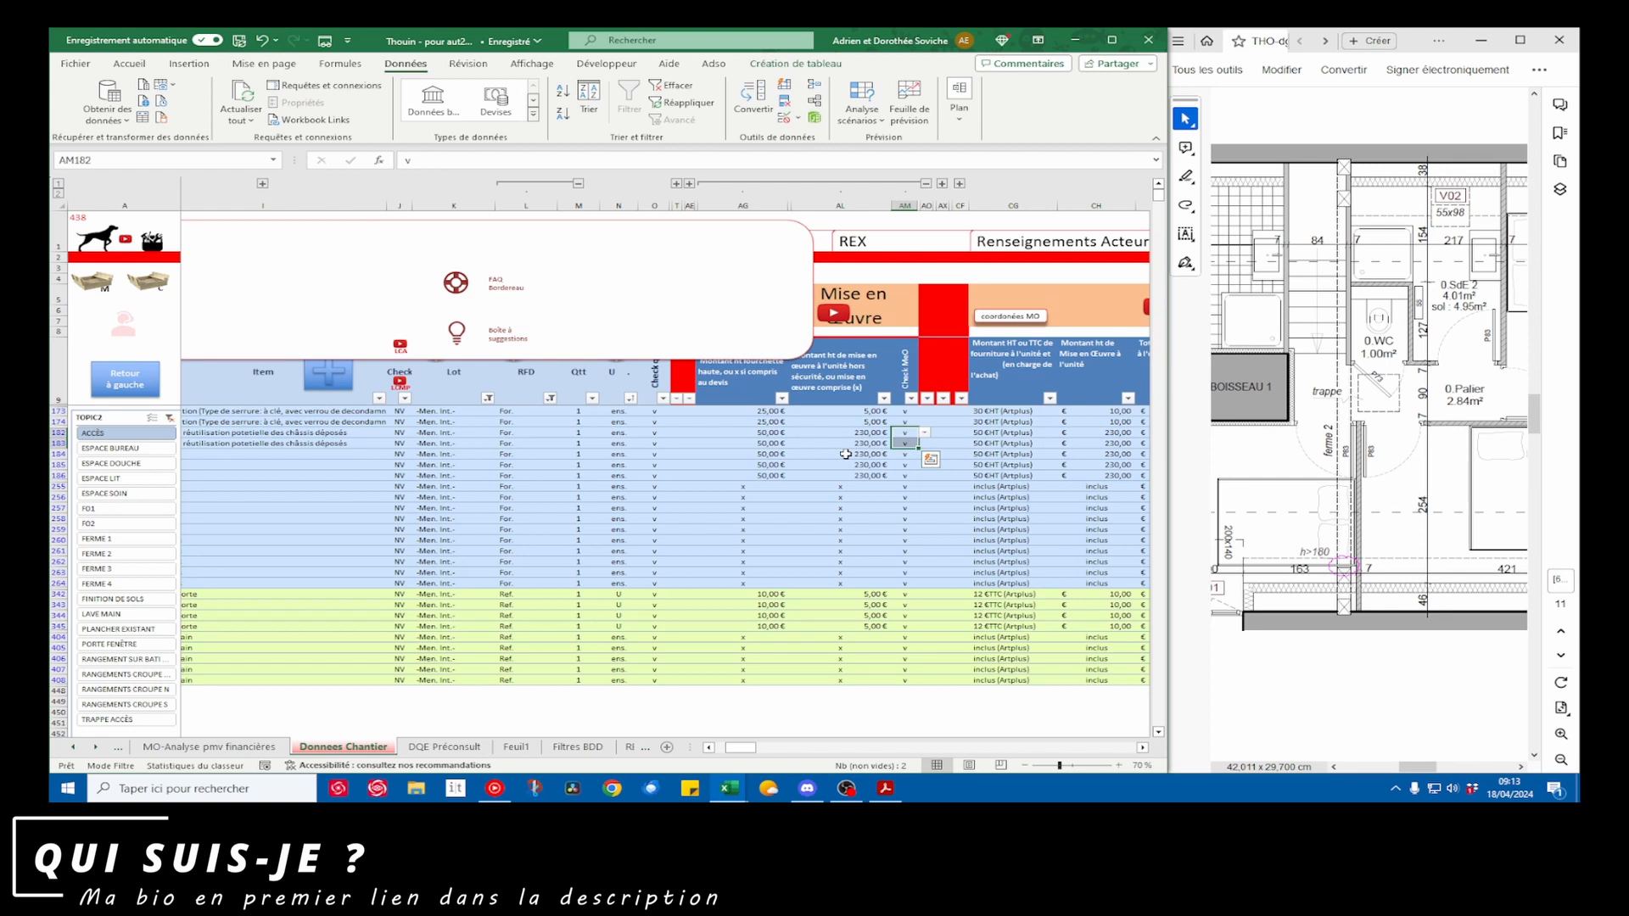
text(f)
key(ctrl+Return)
click(789, 496)
scroll(789, 489, left, 3)
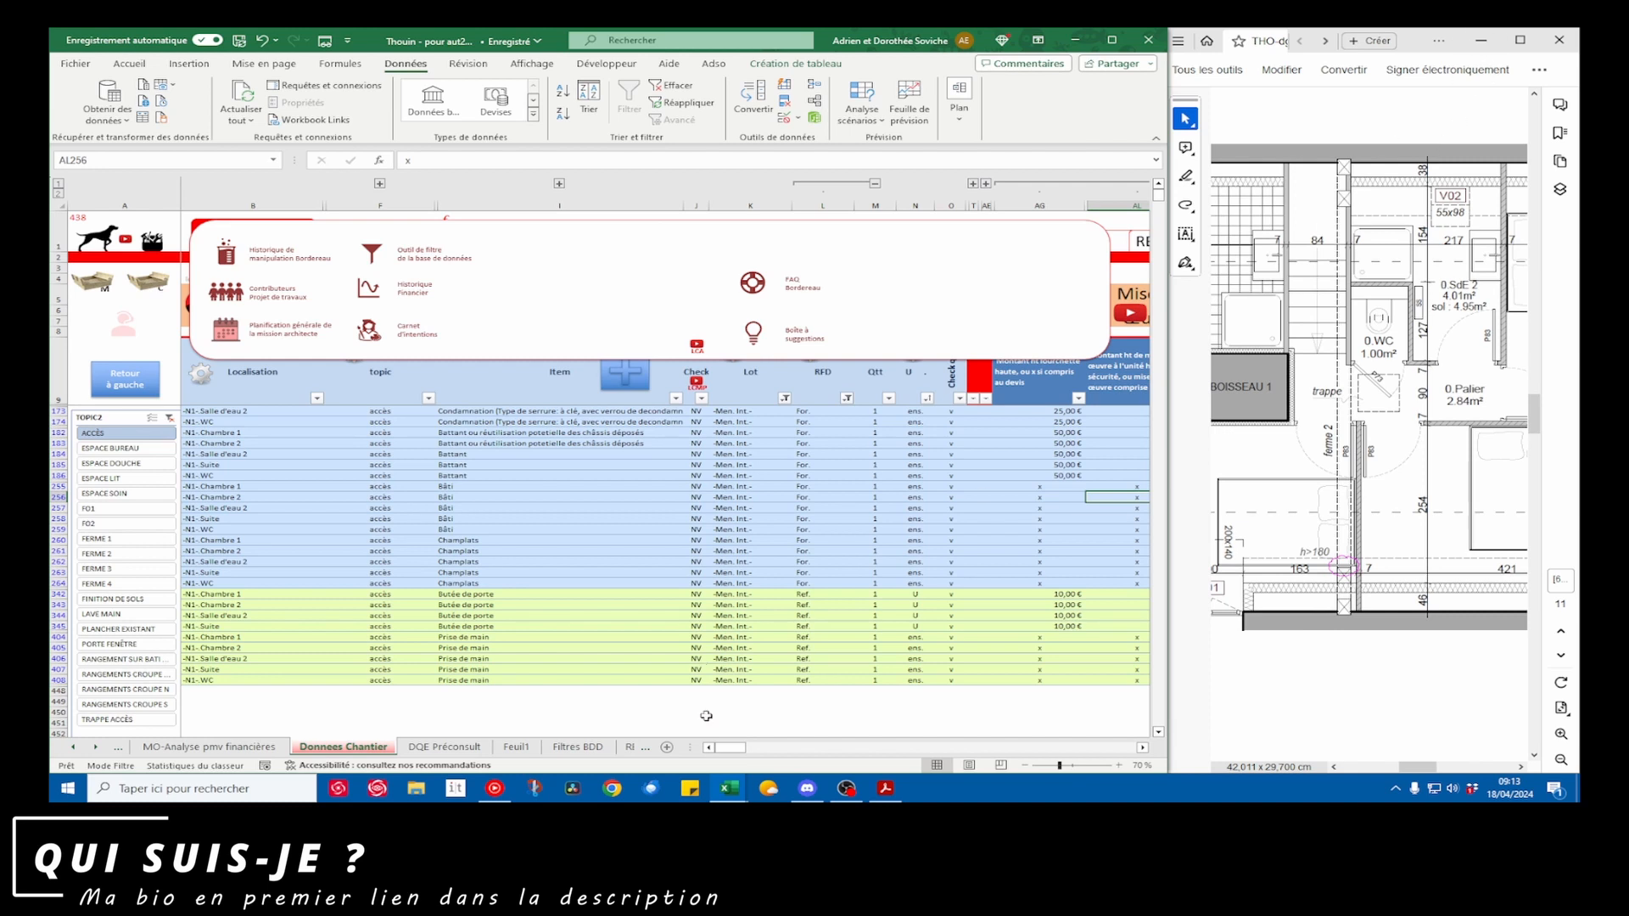
Bring the pivot table back beside the worksite data and review the ACCÈS rows' supply and installation prices
mouse_move(727, 790)
click(815, 722)
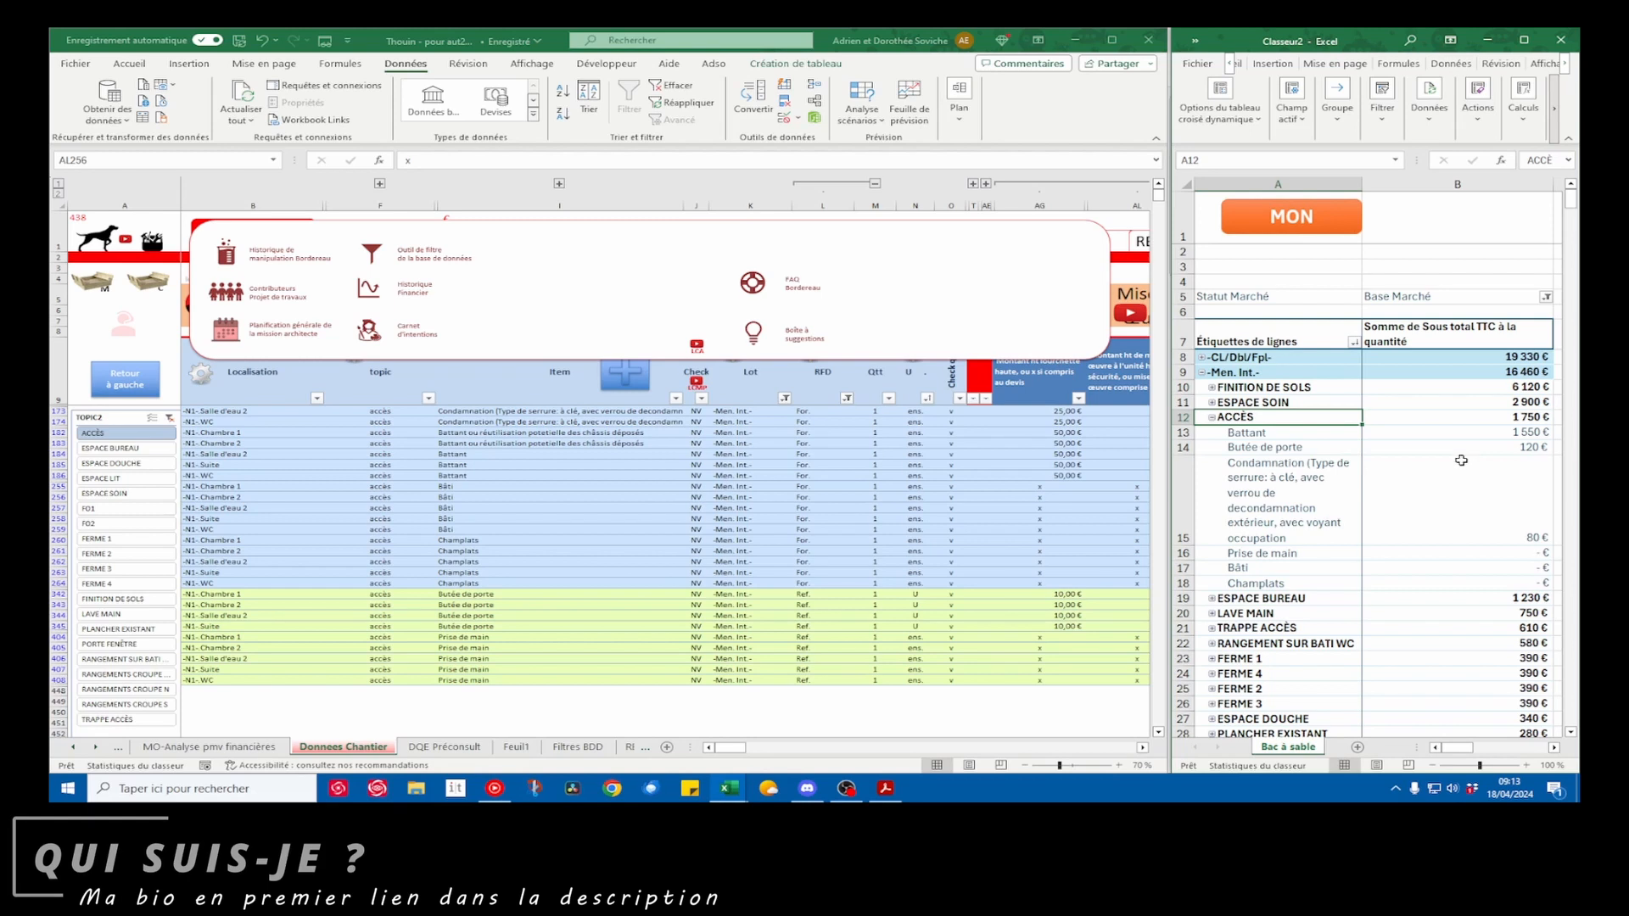
click(970, 521)
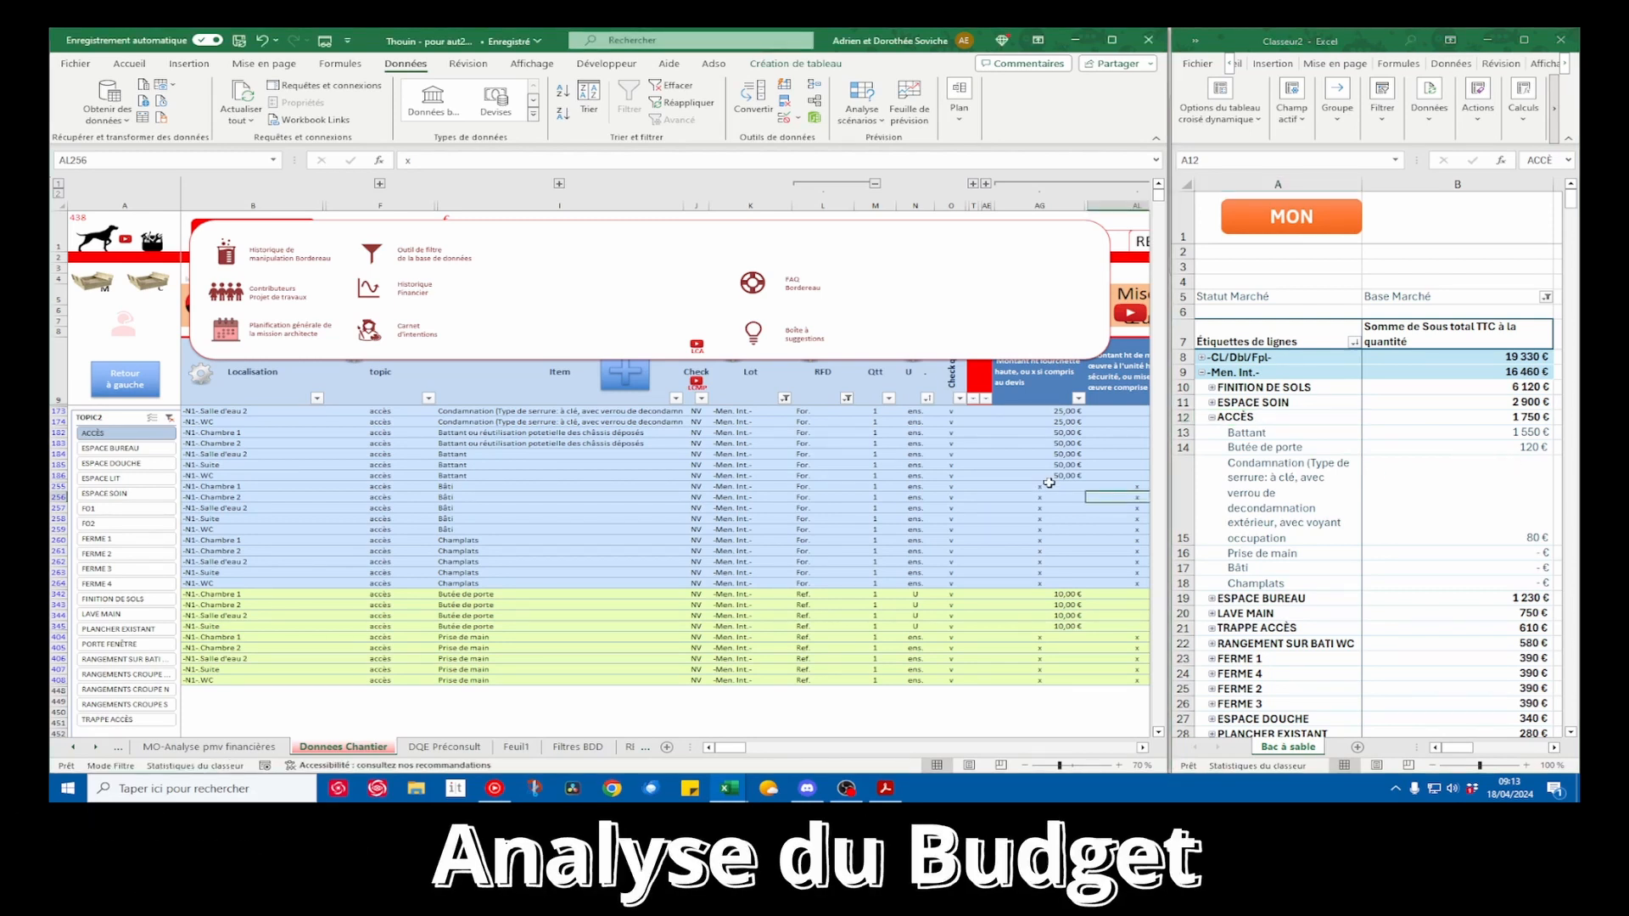
scroll(1050, 482, right, 2)
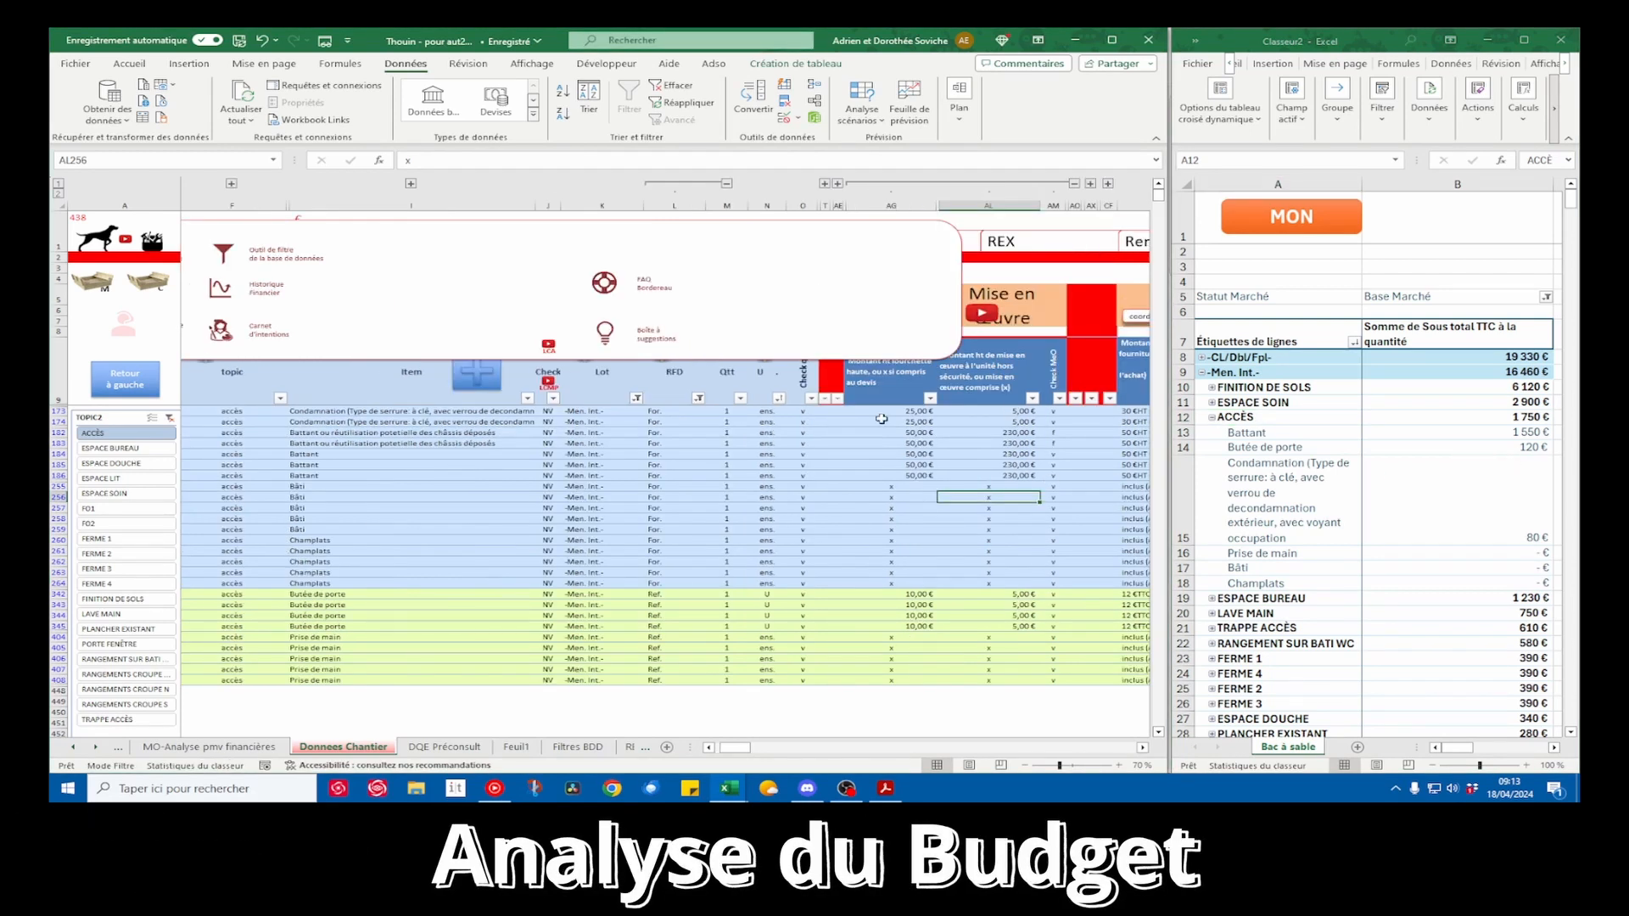
Collapse ACCÈS in the pivot table and expand ESPACE BUREAU to its plateau, passe fil and tiroir items
scroll(966, 516, left, 2)
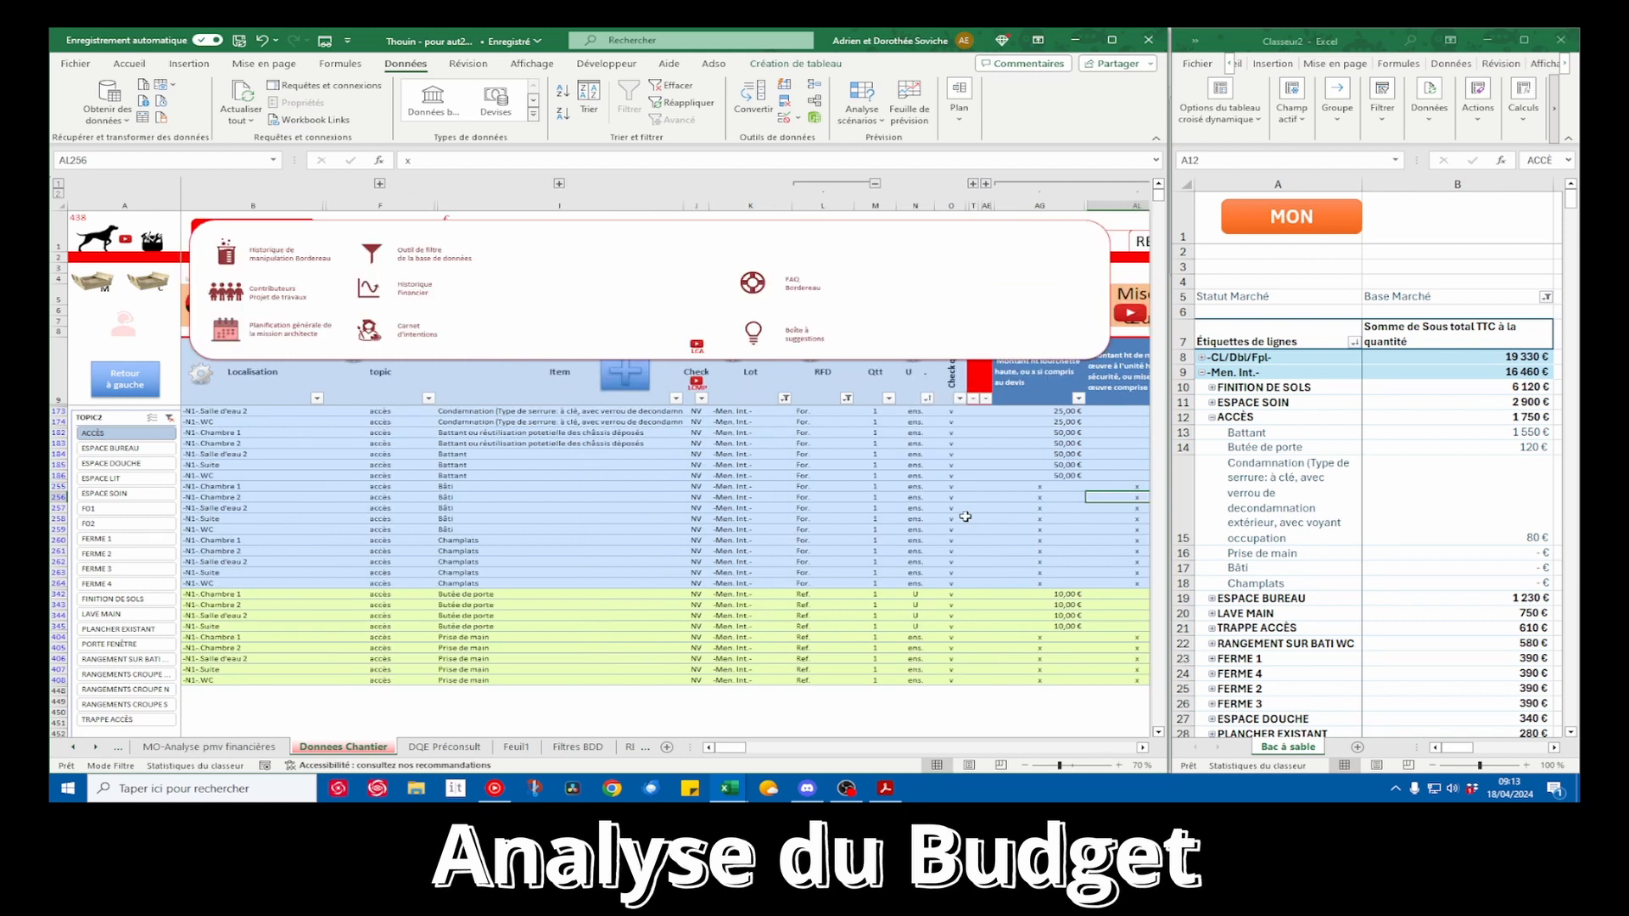
click(1214, 416)
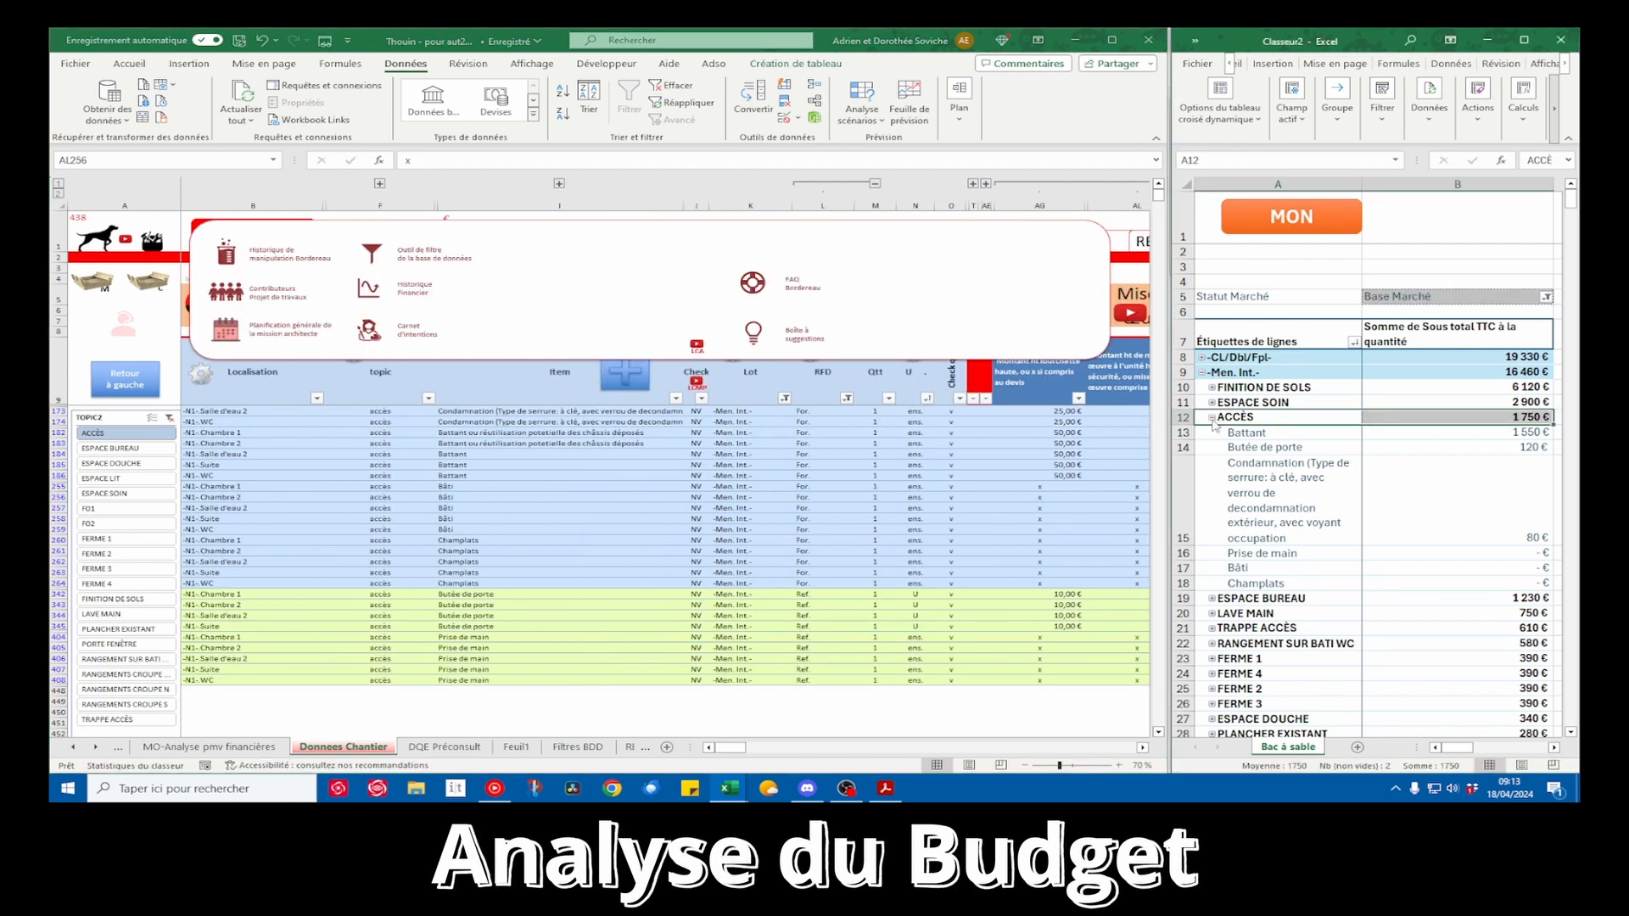
click(1211, 417)
click(1211, 433)
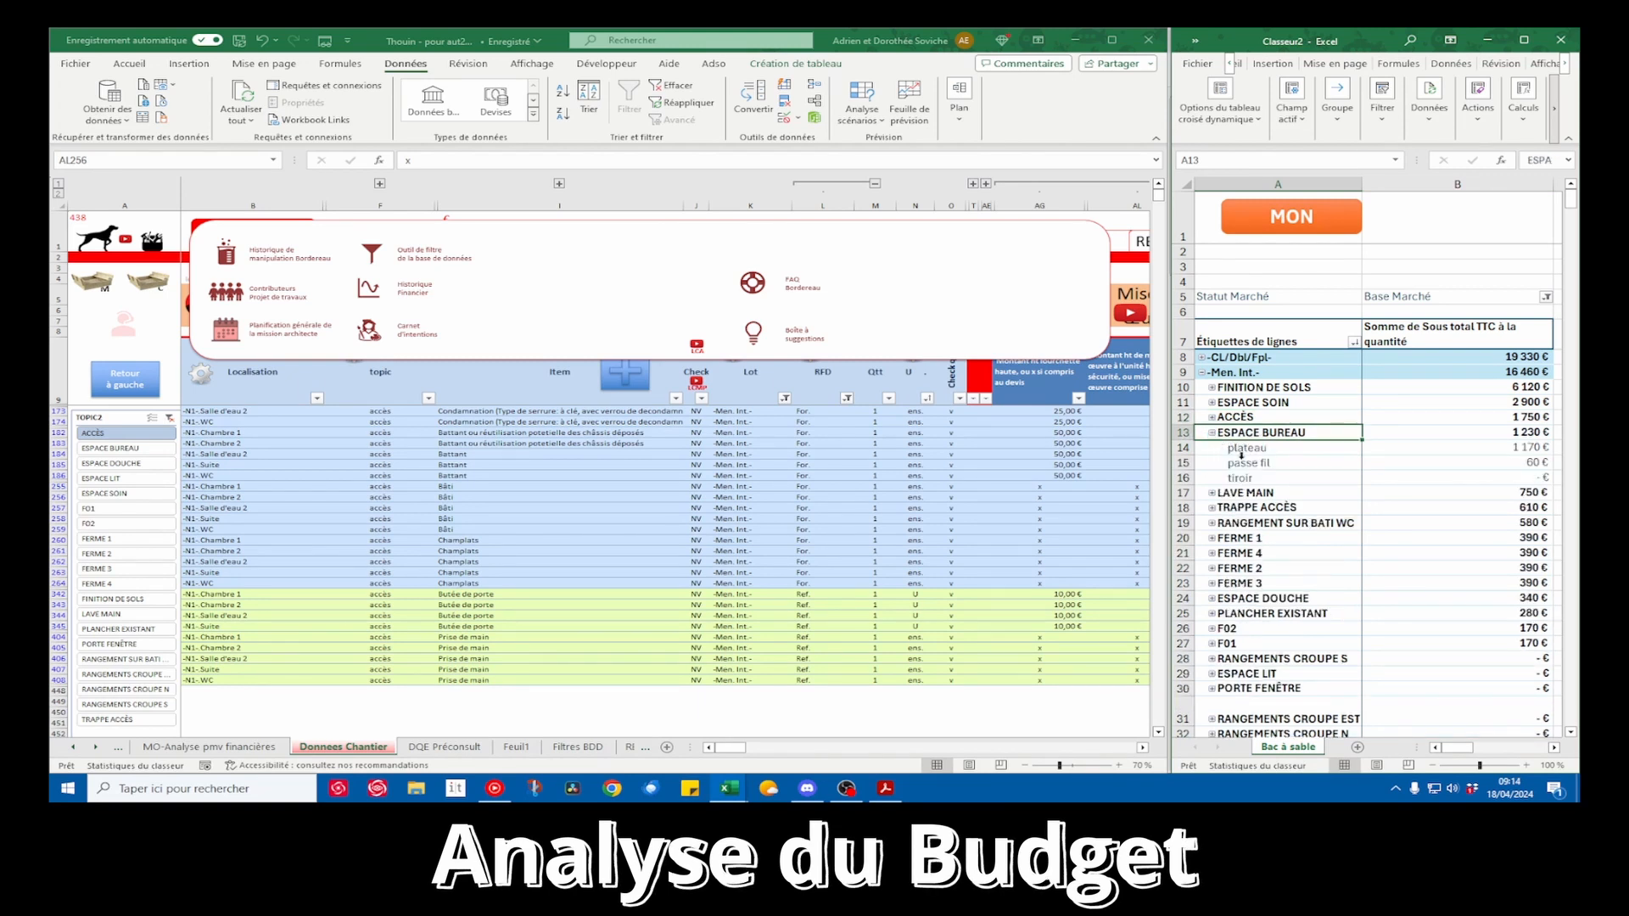
drag(1261, 450, 1496, 474)
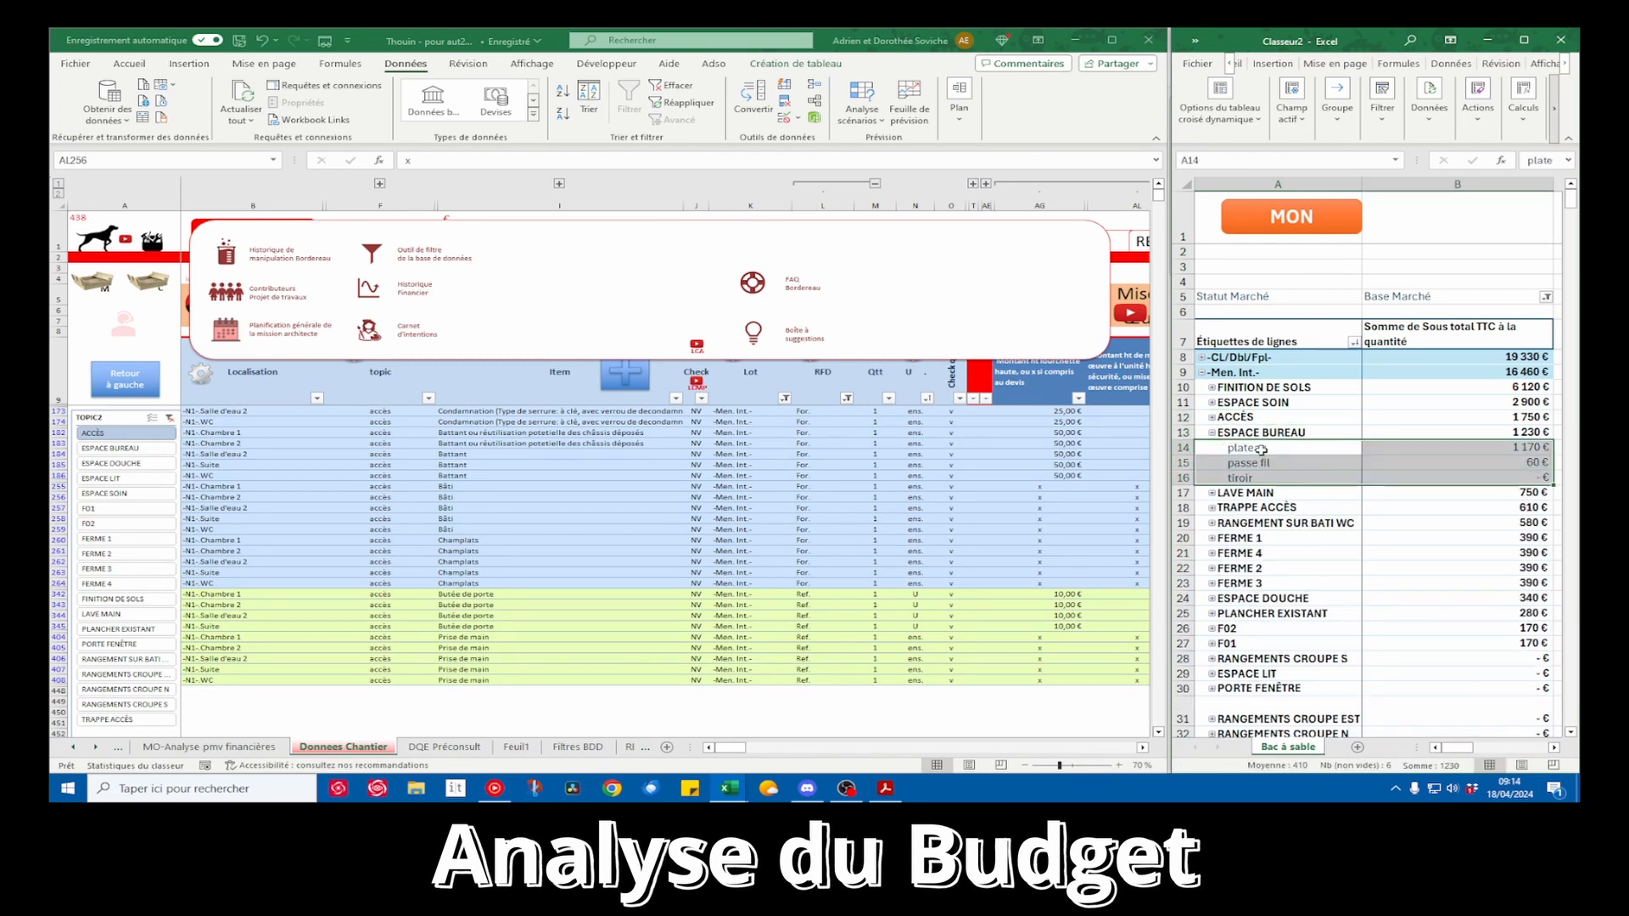
Filter the worksite data on the topic ESPACE BUREAU and return to the data sheet
click(373, 254)
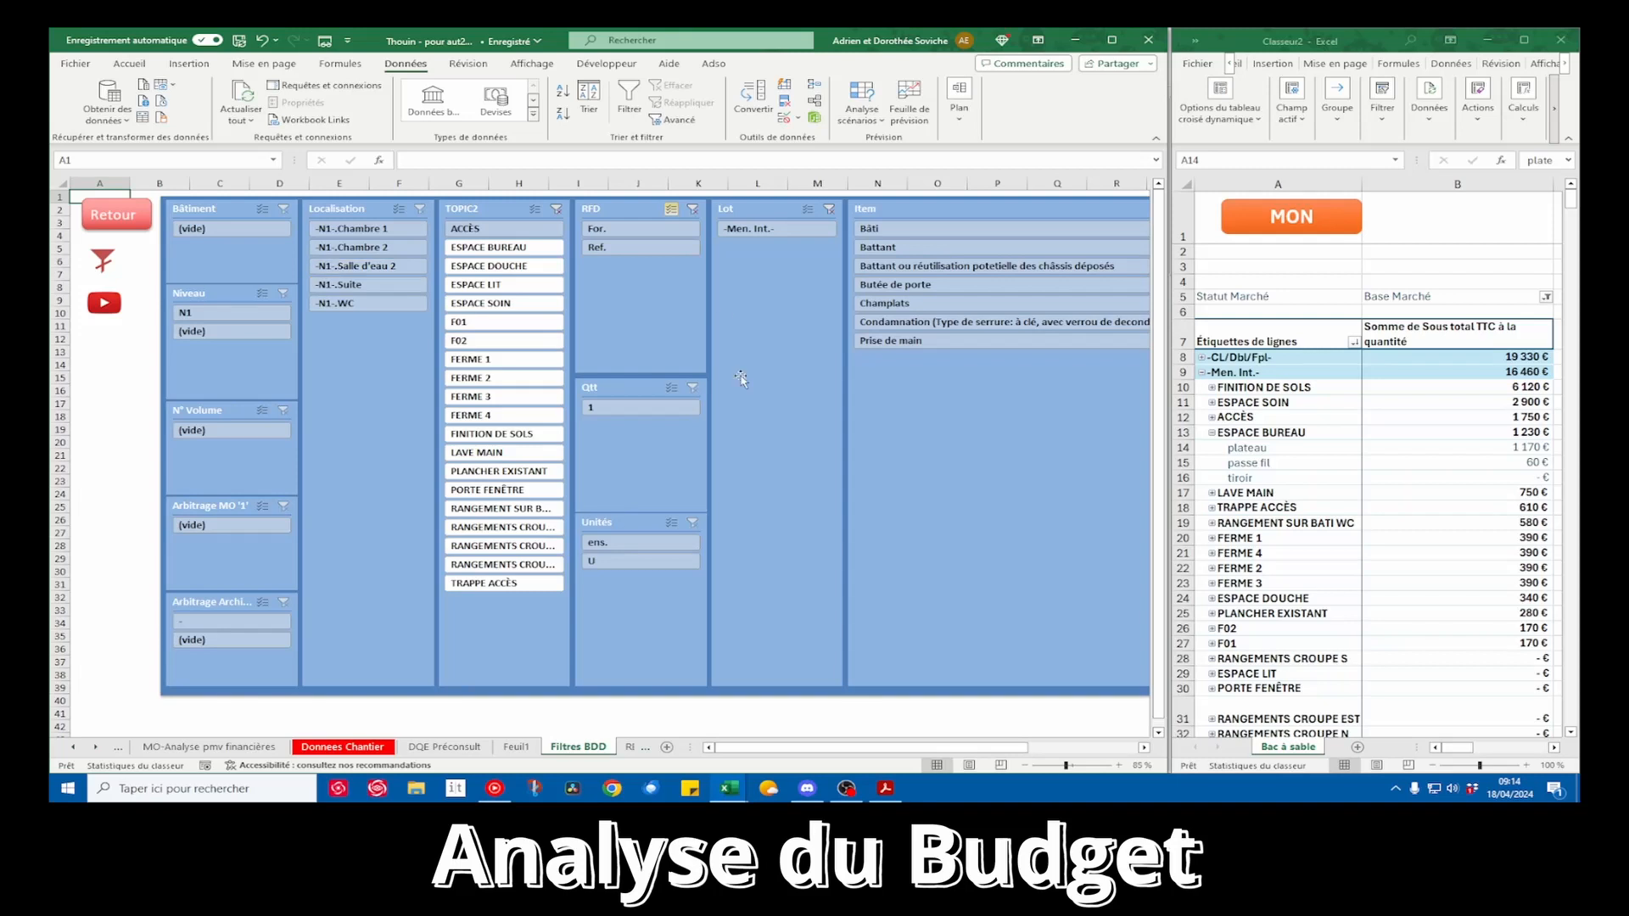
click(516, 248)
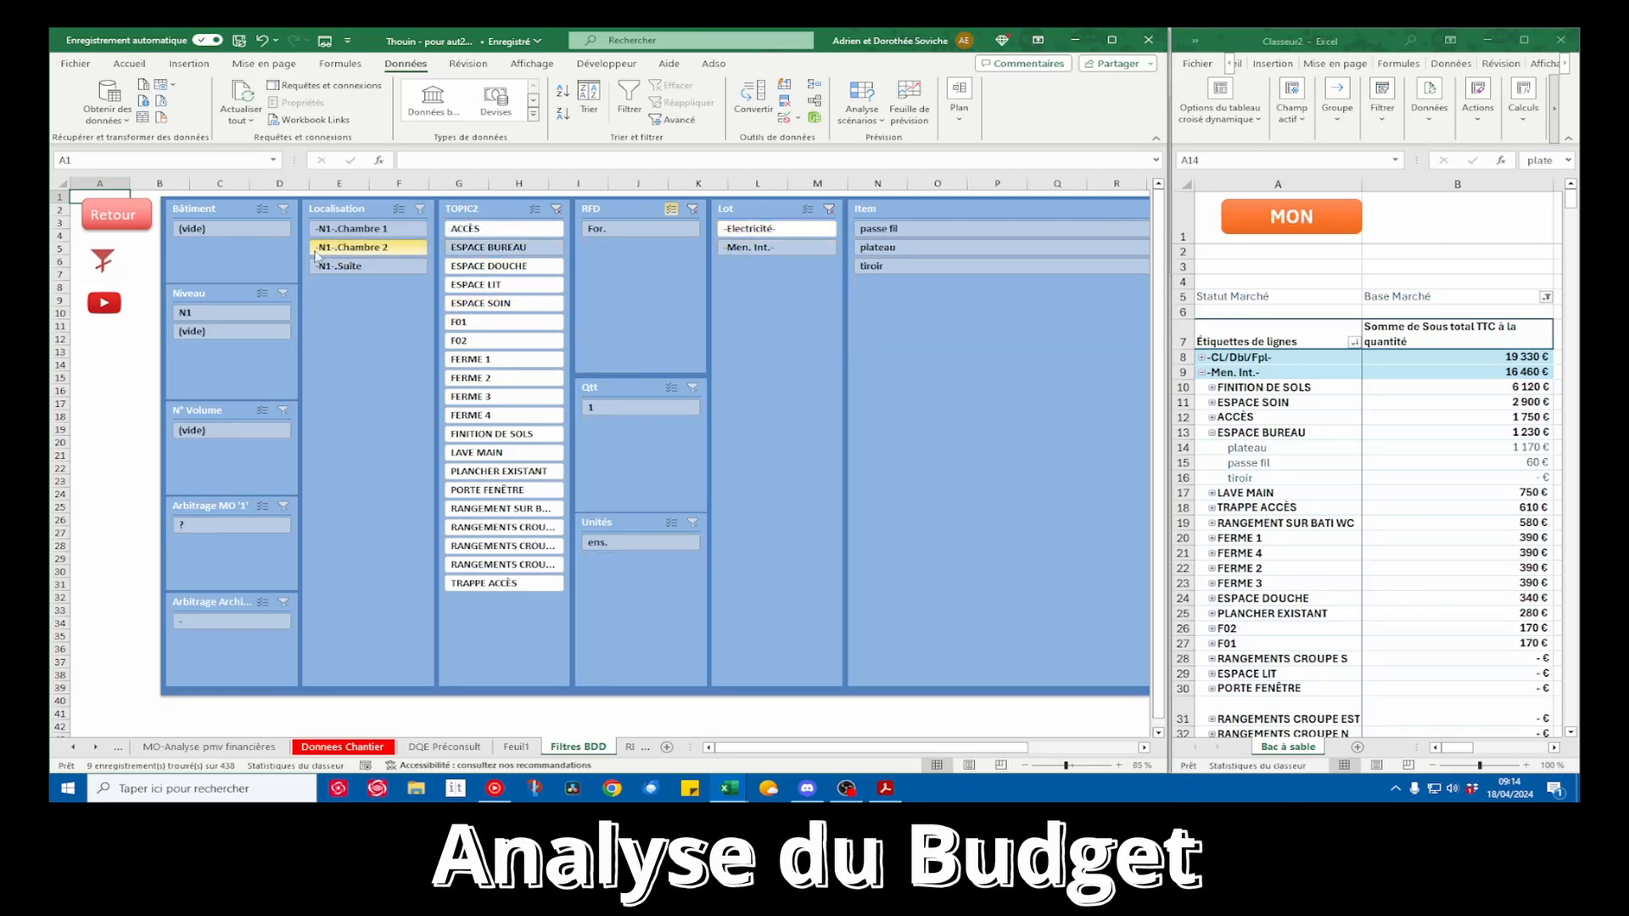
click(114, 216)
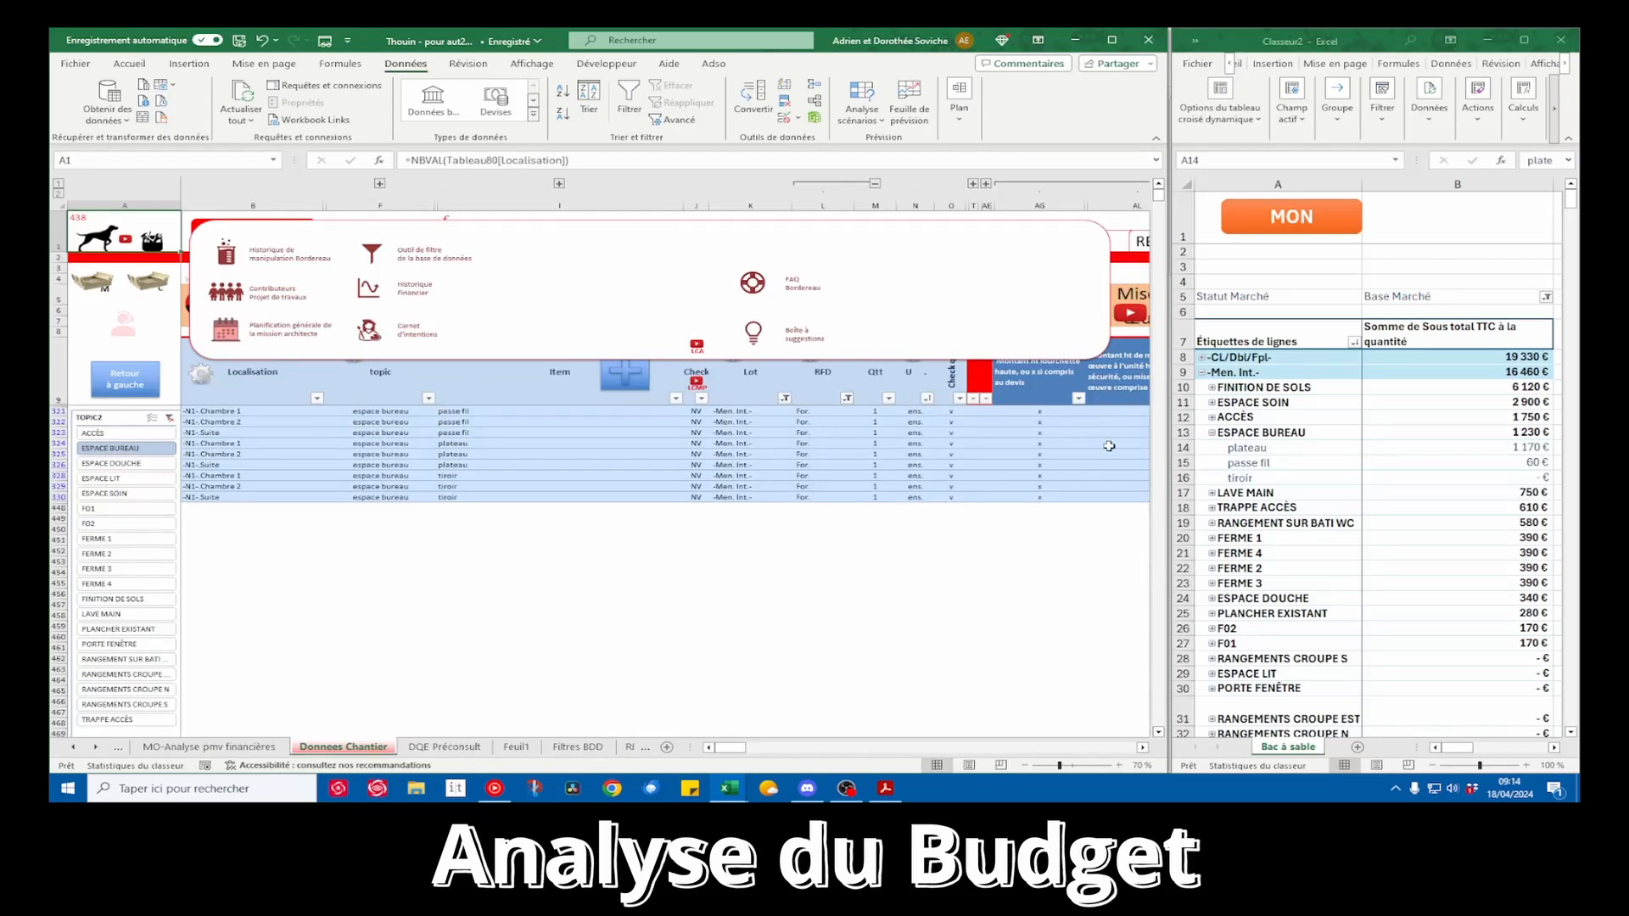
Examine the supply and installation amounts of the ESPACE BUREAU rows, hiding the tool overlay that covers the headings
scroll(740, 486, right, 5)
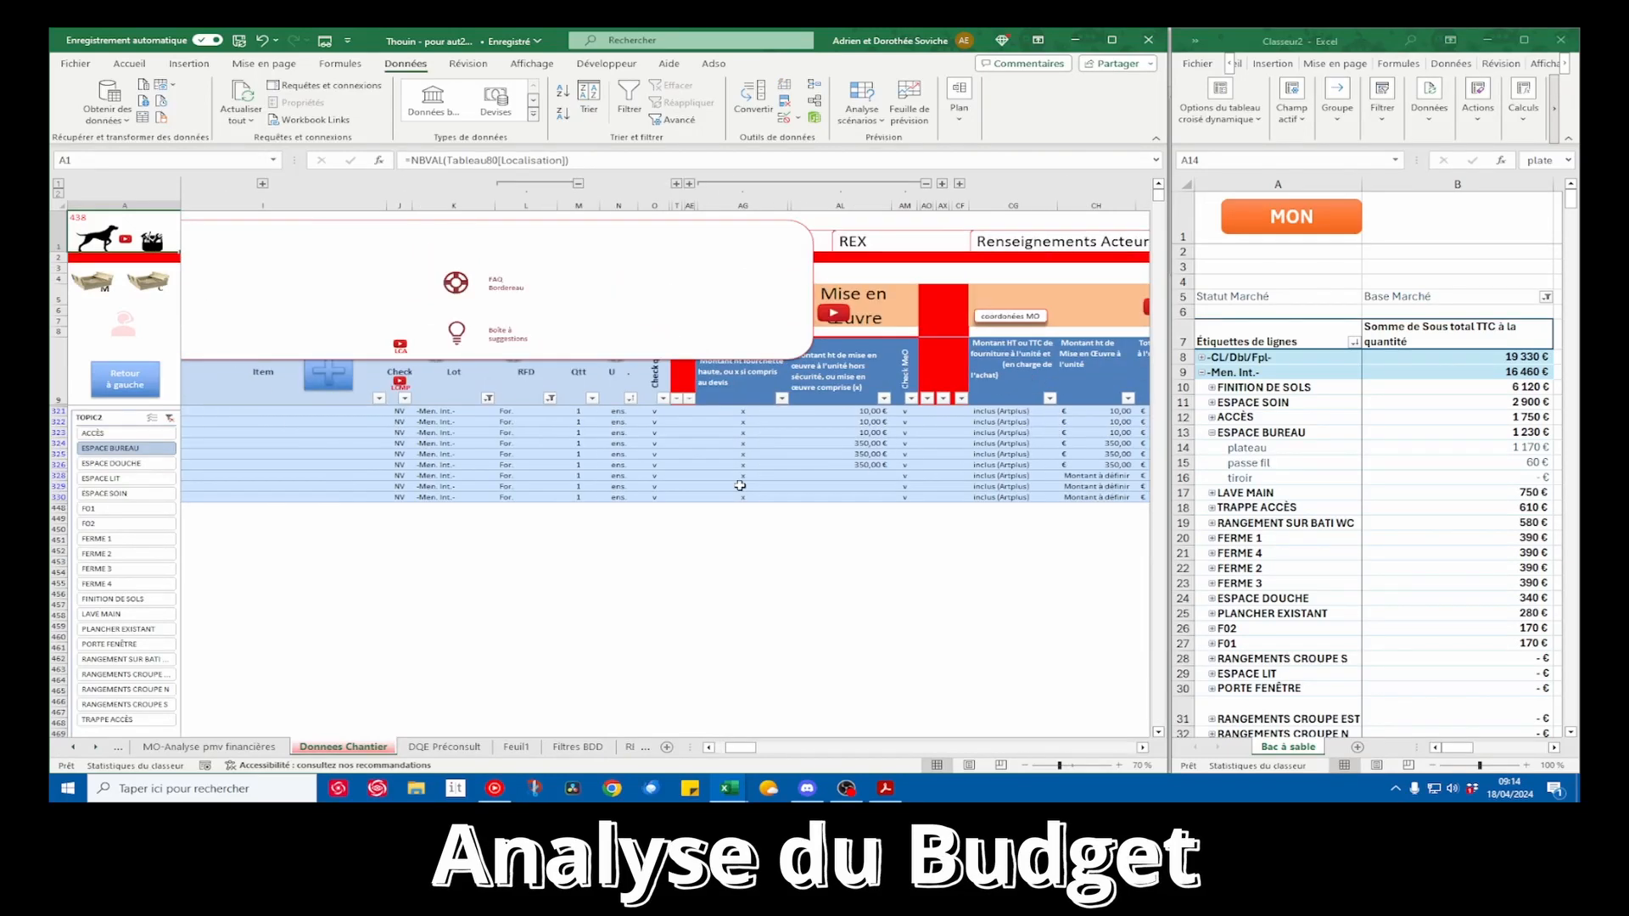
scroll(740, 486, left, 5)
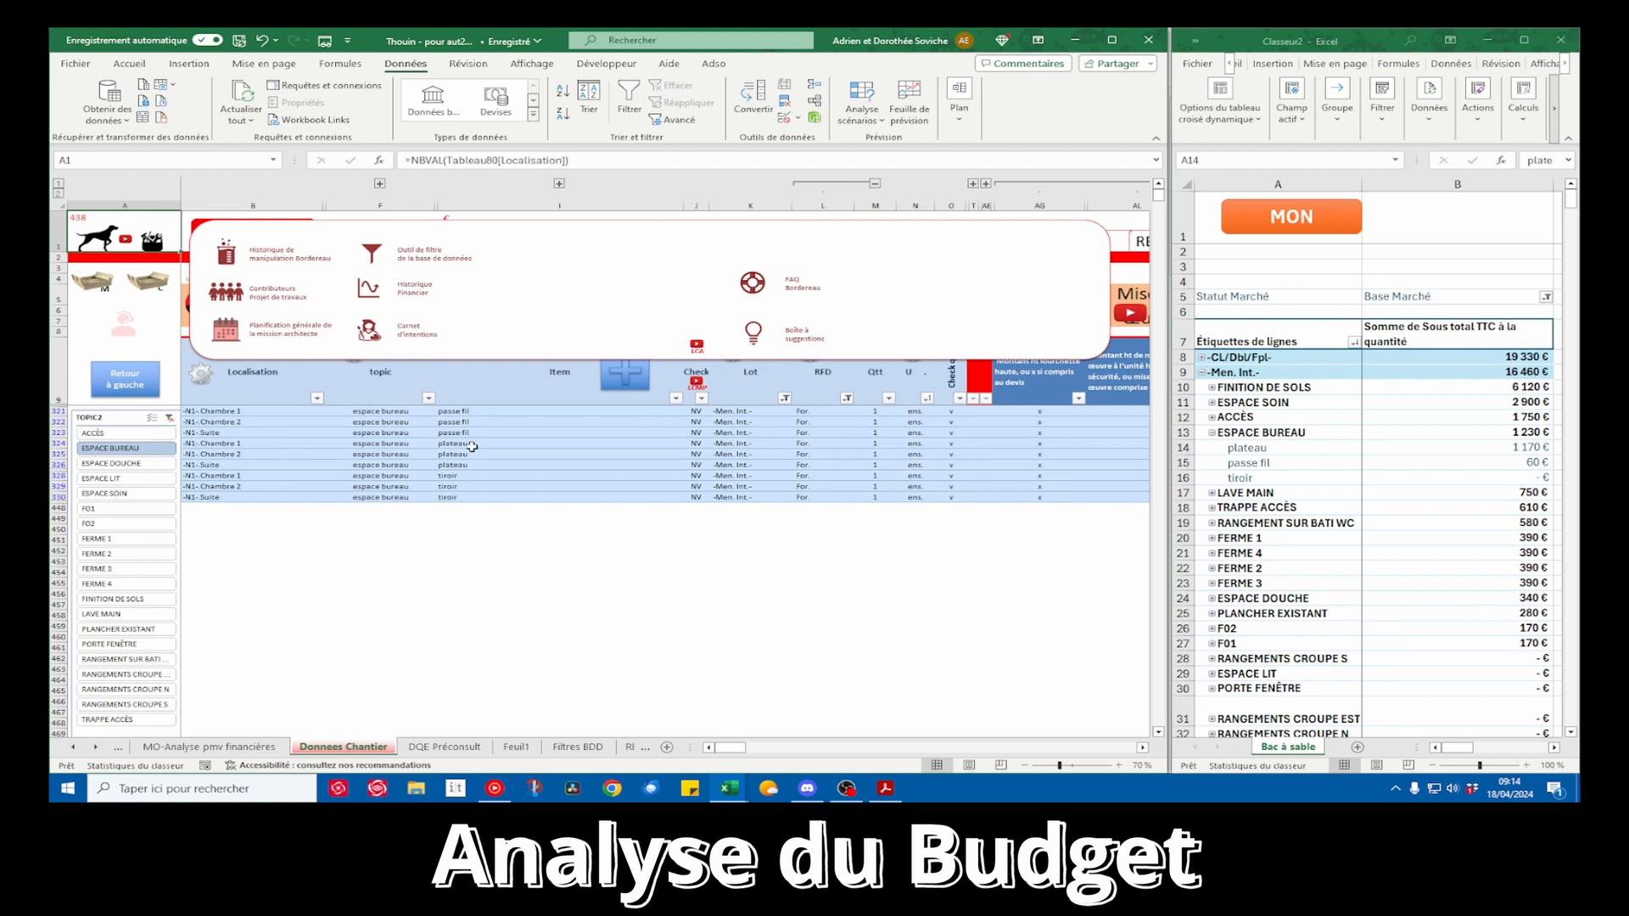
drag(472, 444, 472, 464)
scroll(471, 463, right, 5)
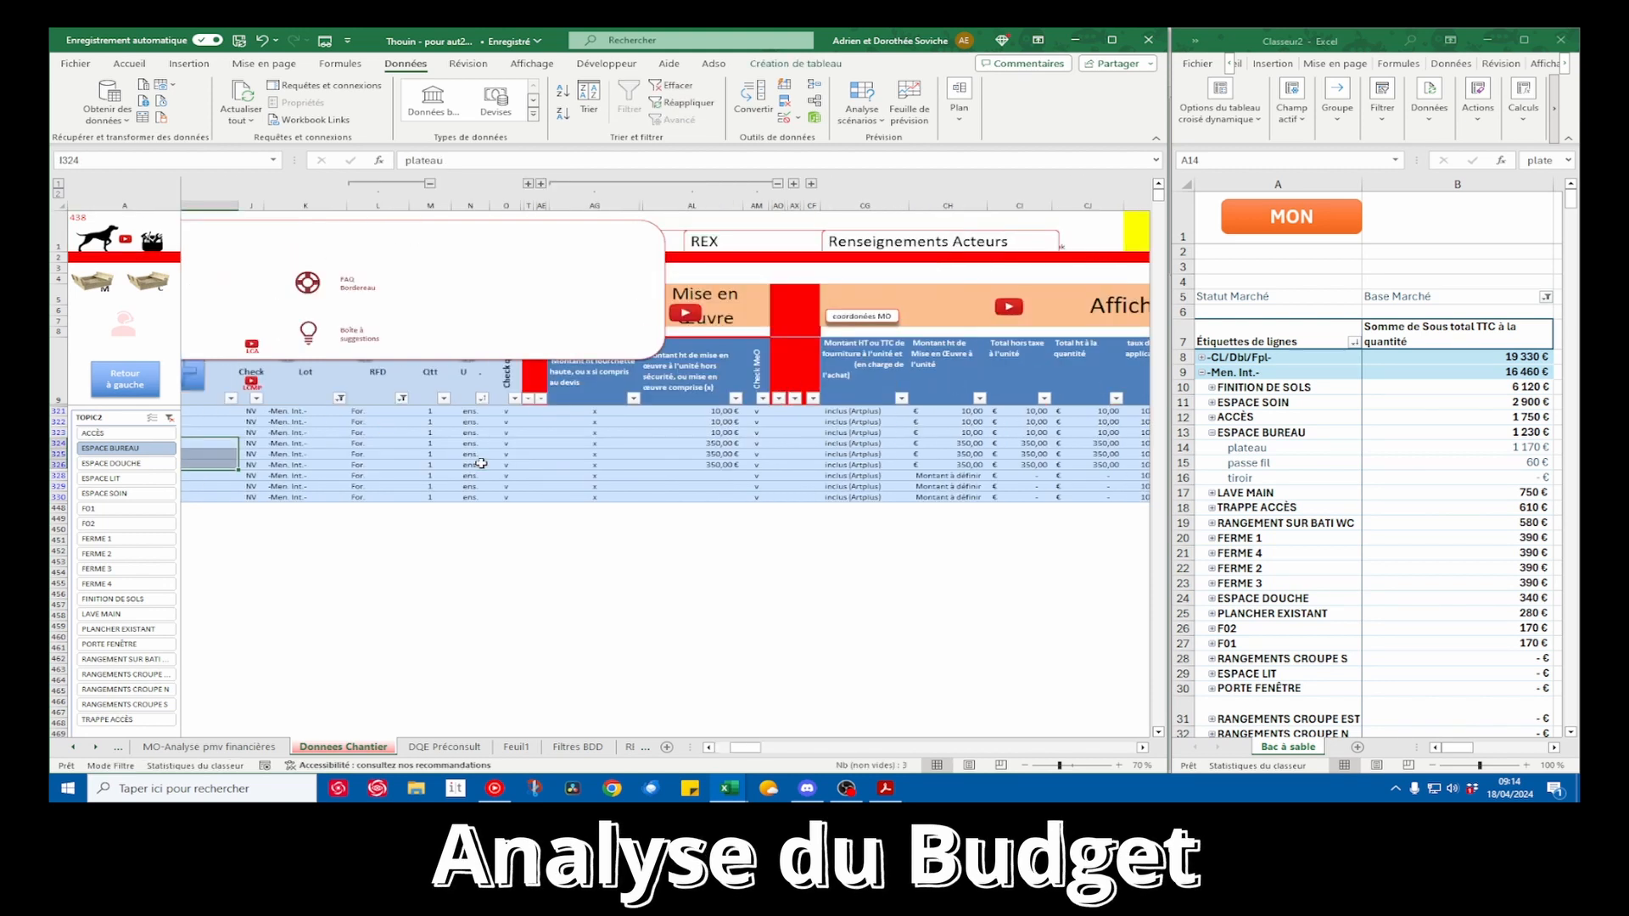
scroll(481, 463, right, 2)
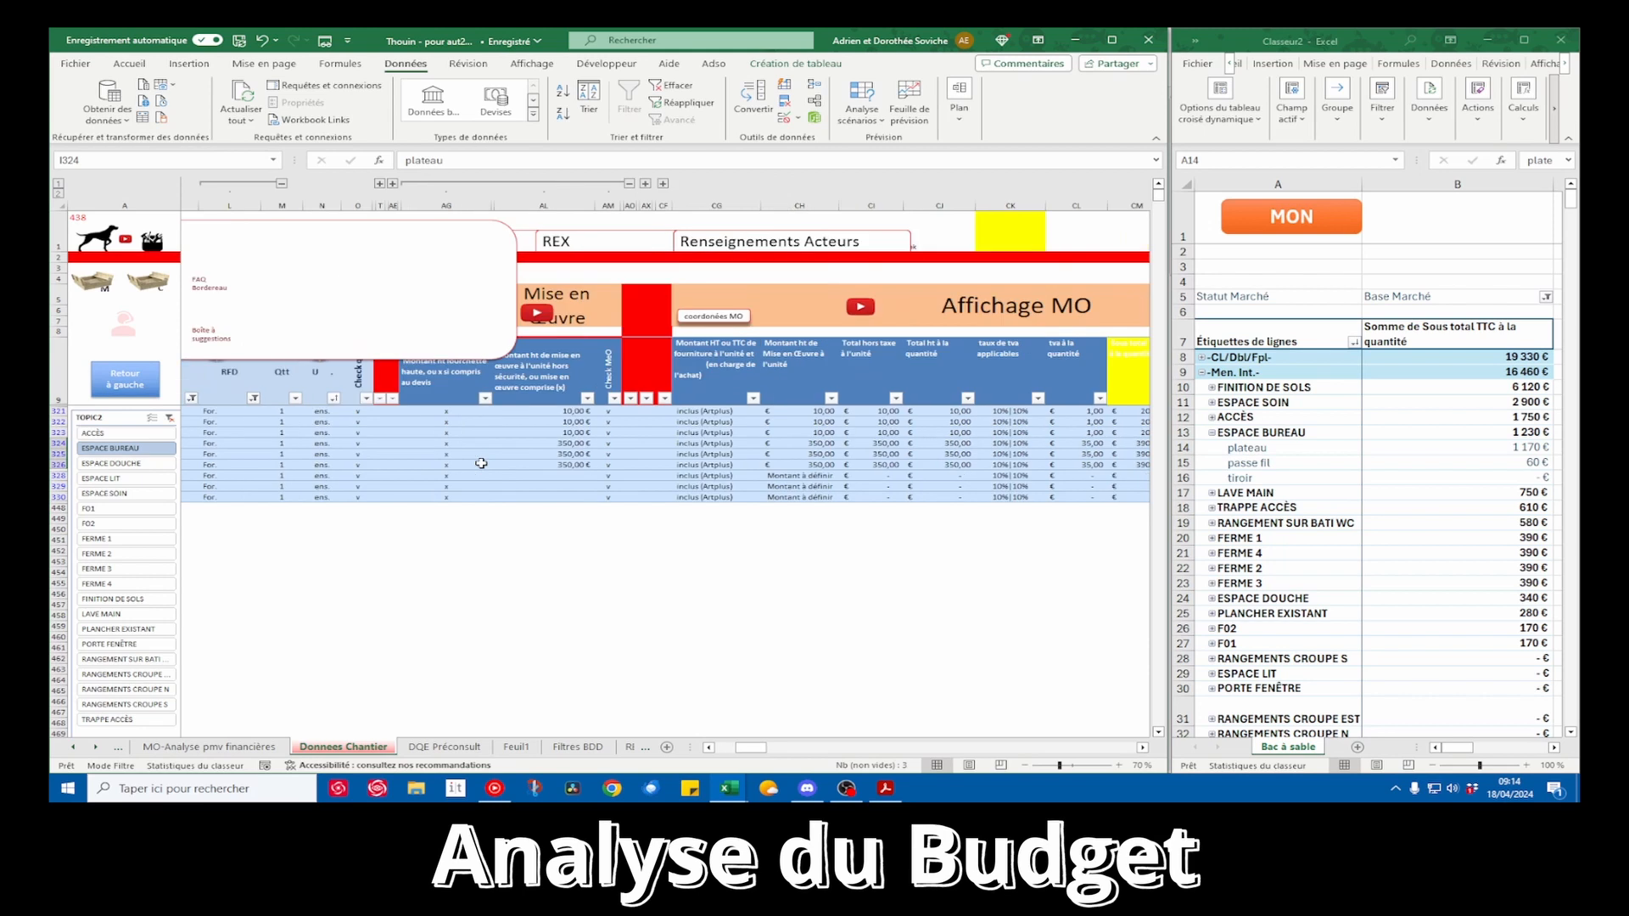
scroll(481, 463, left, 7)
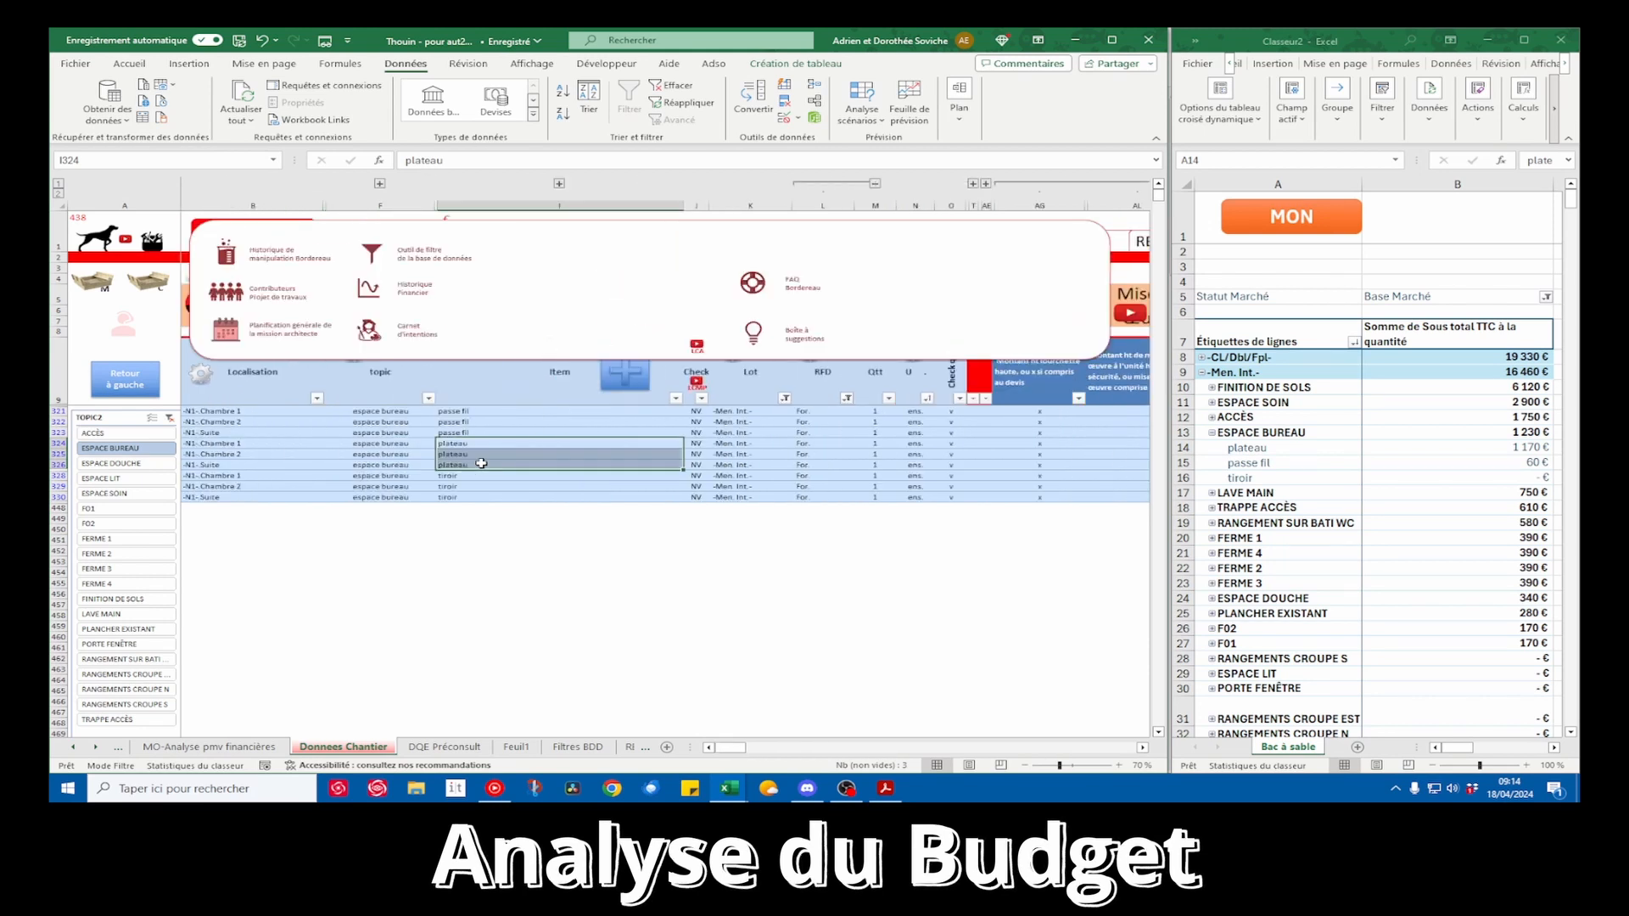
scroll(481, 463, right, 4)
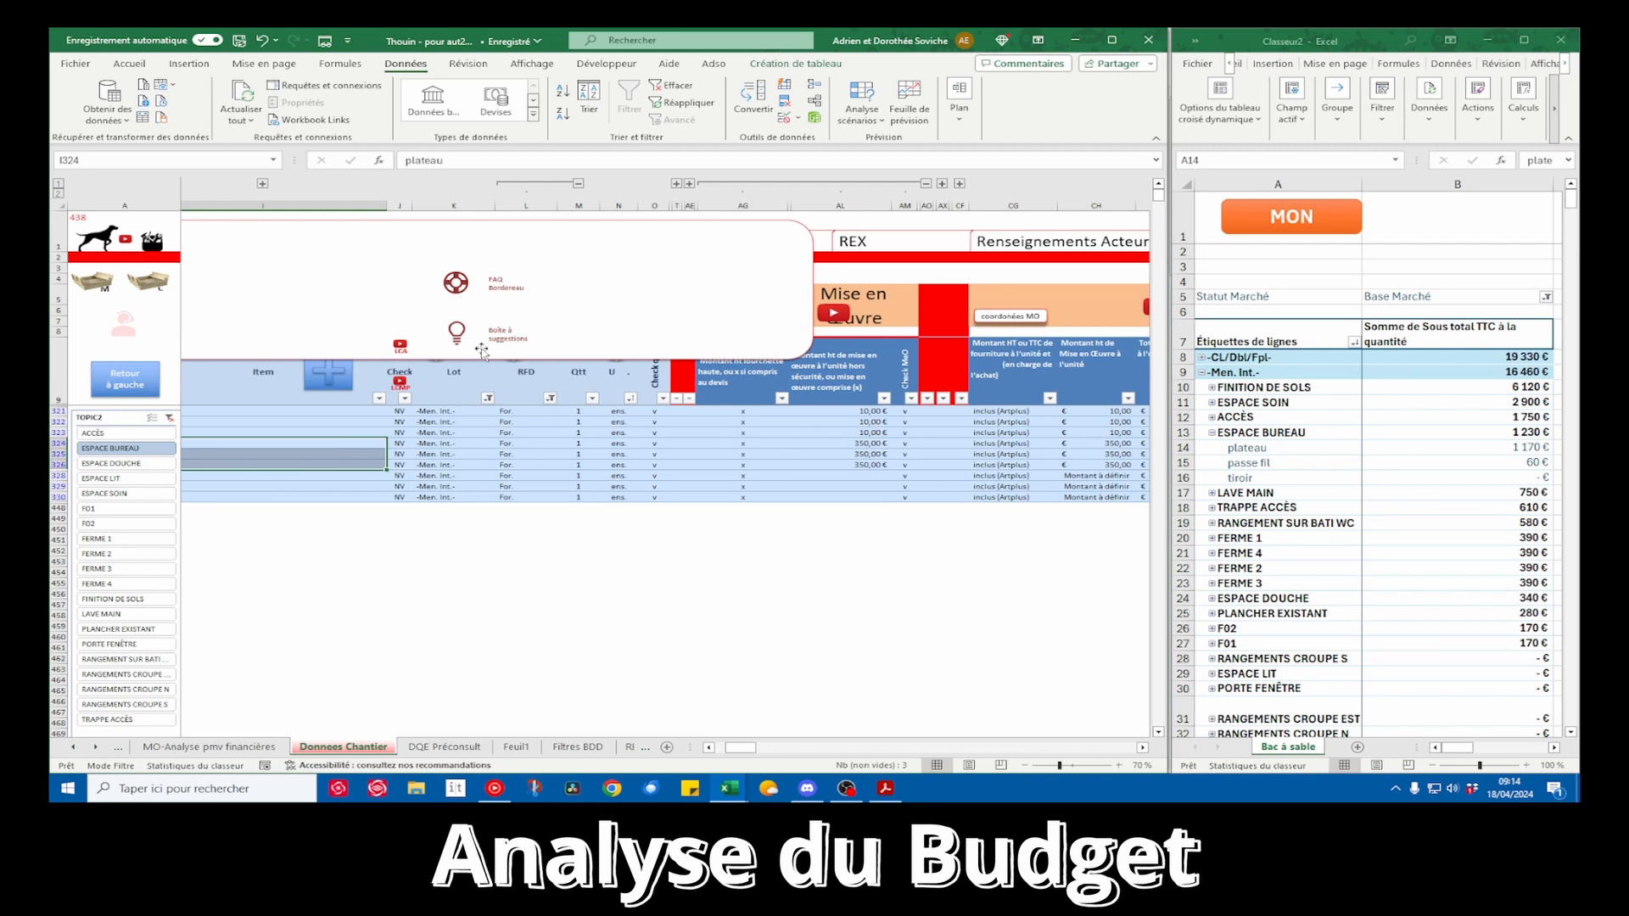
click(123, 324)
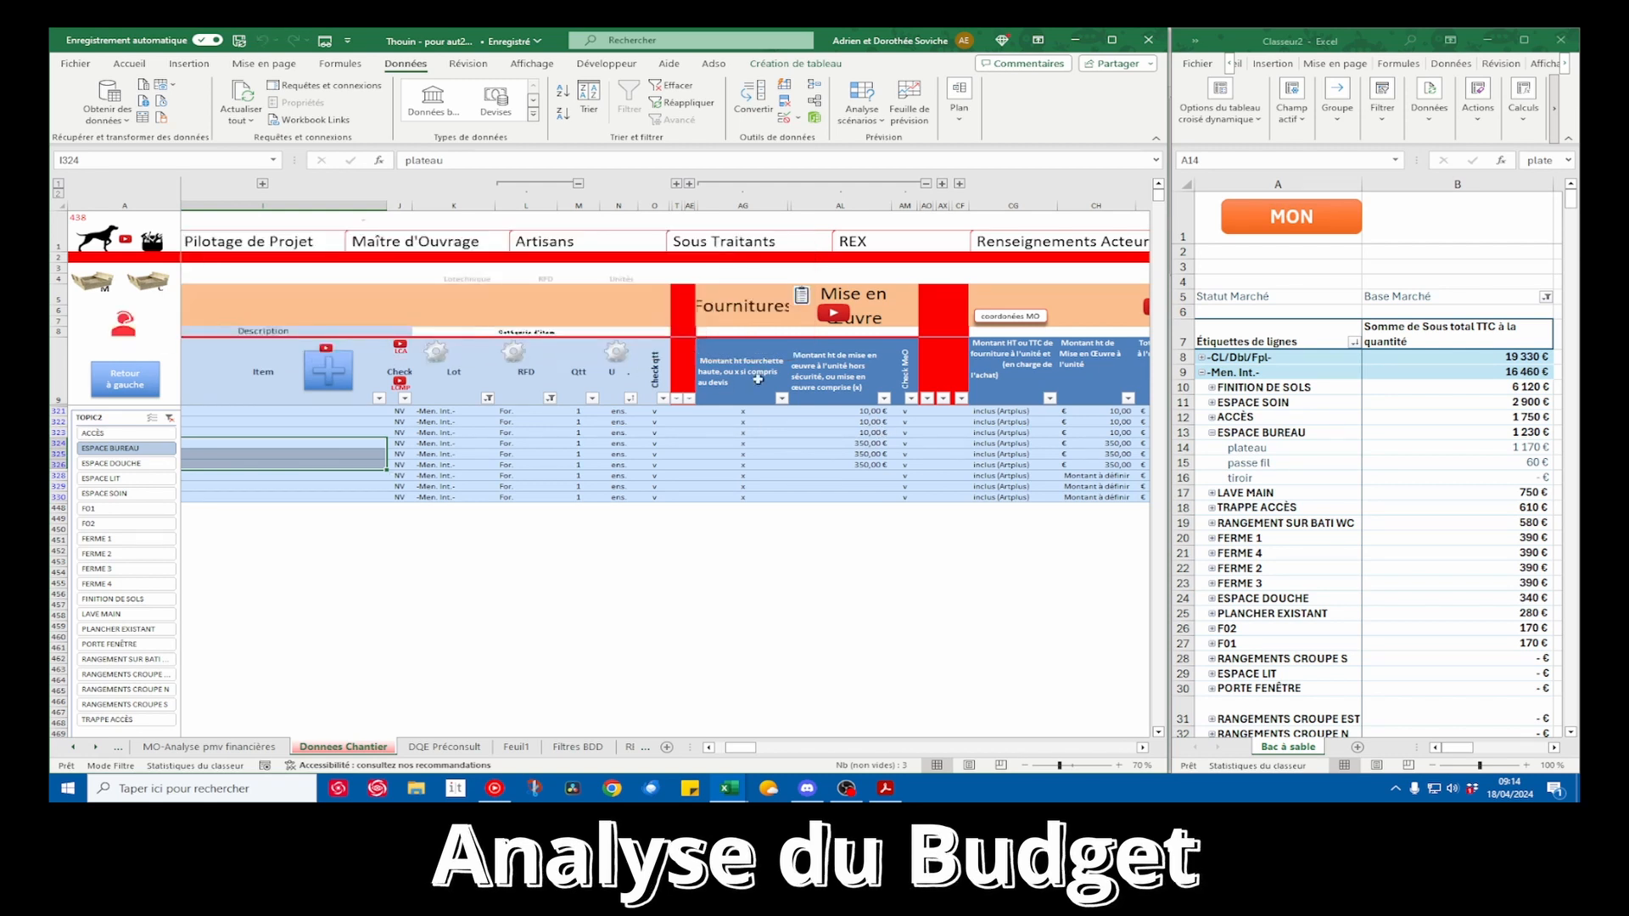
scroll(840, 439, left, 4)
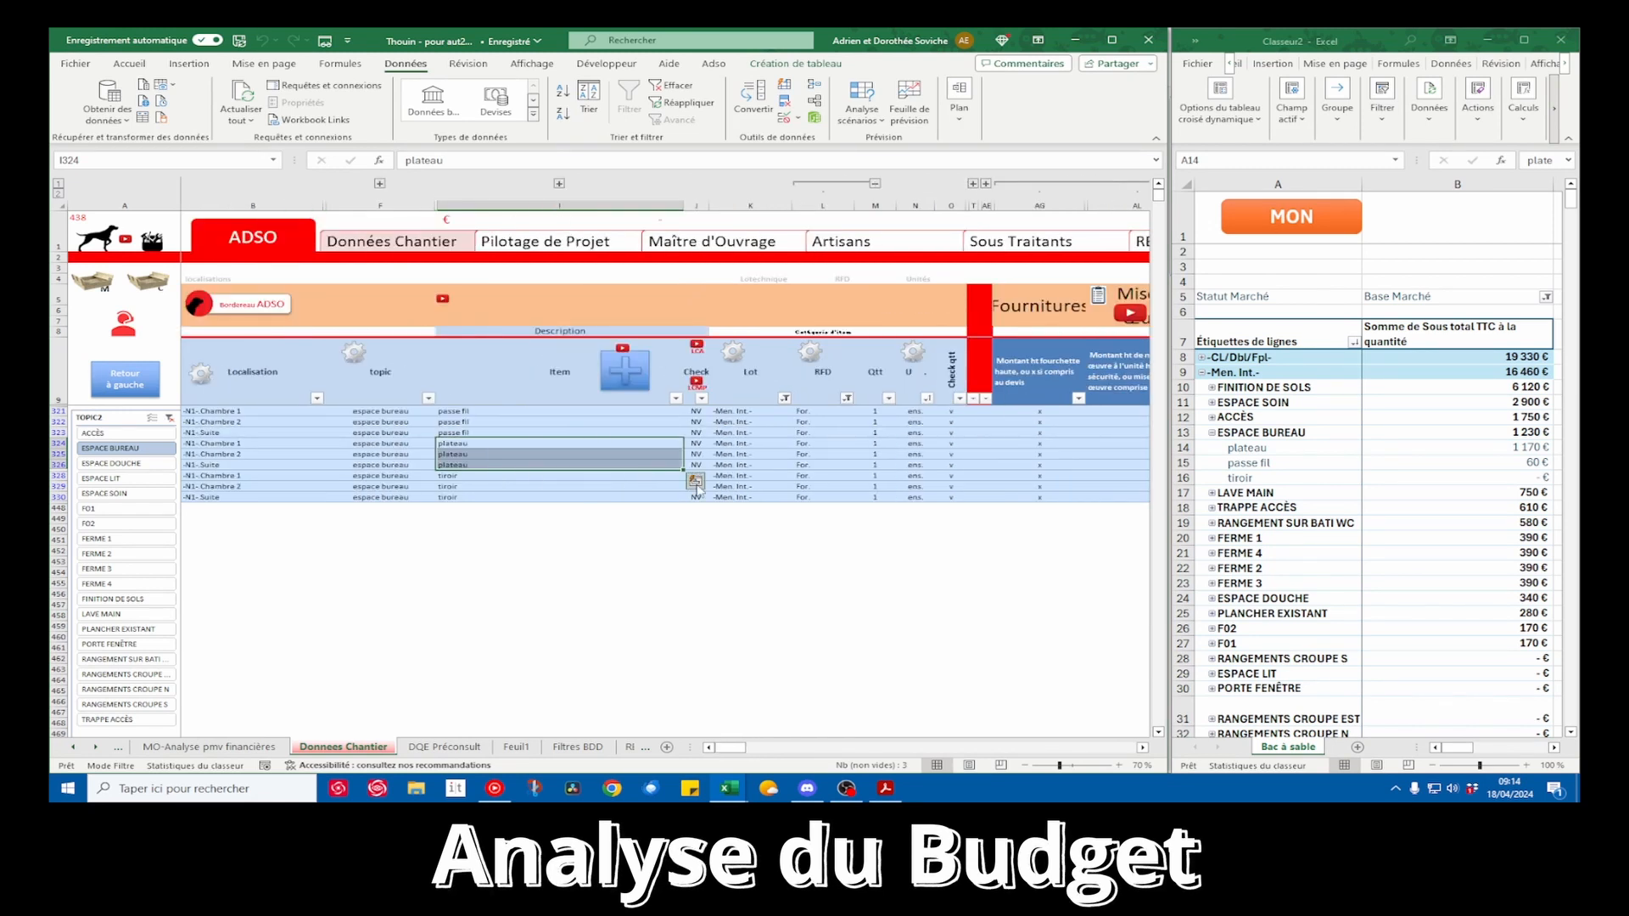
scroll(713, 482, right, 4)
key(ctrl+q)
click(879, 549)
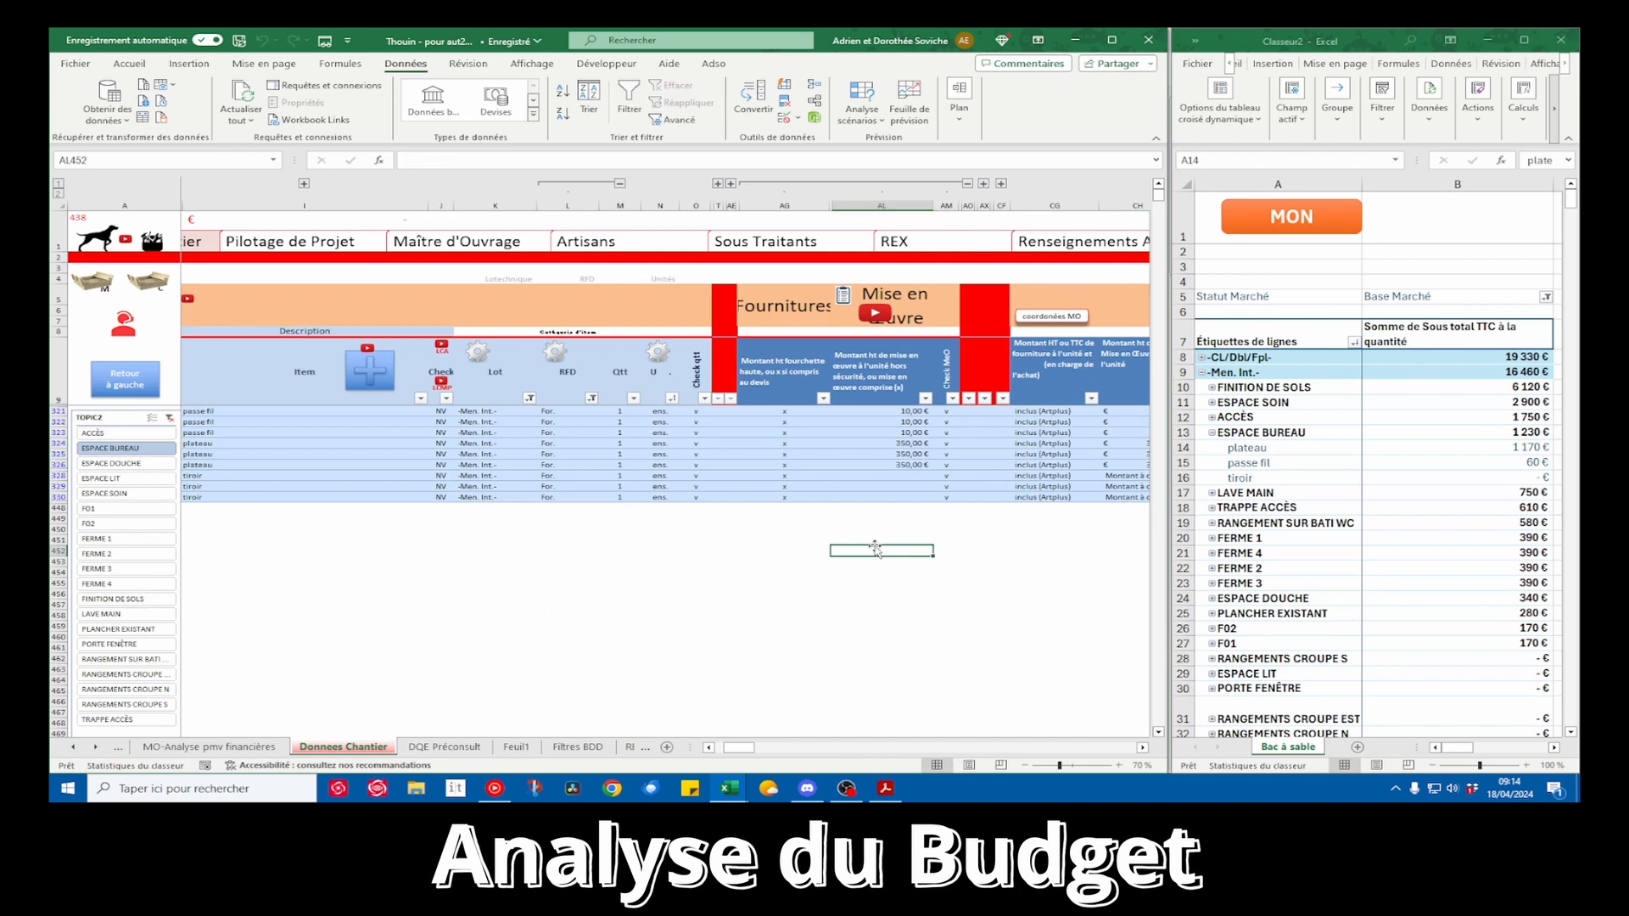
Set the unit installation amount of the three tiroir rows in Chambre 1, Chambre 2 and Suite to 150 €
click(912, 476)
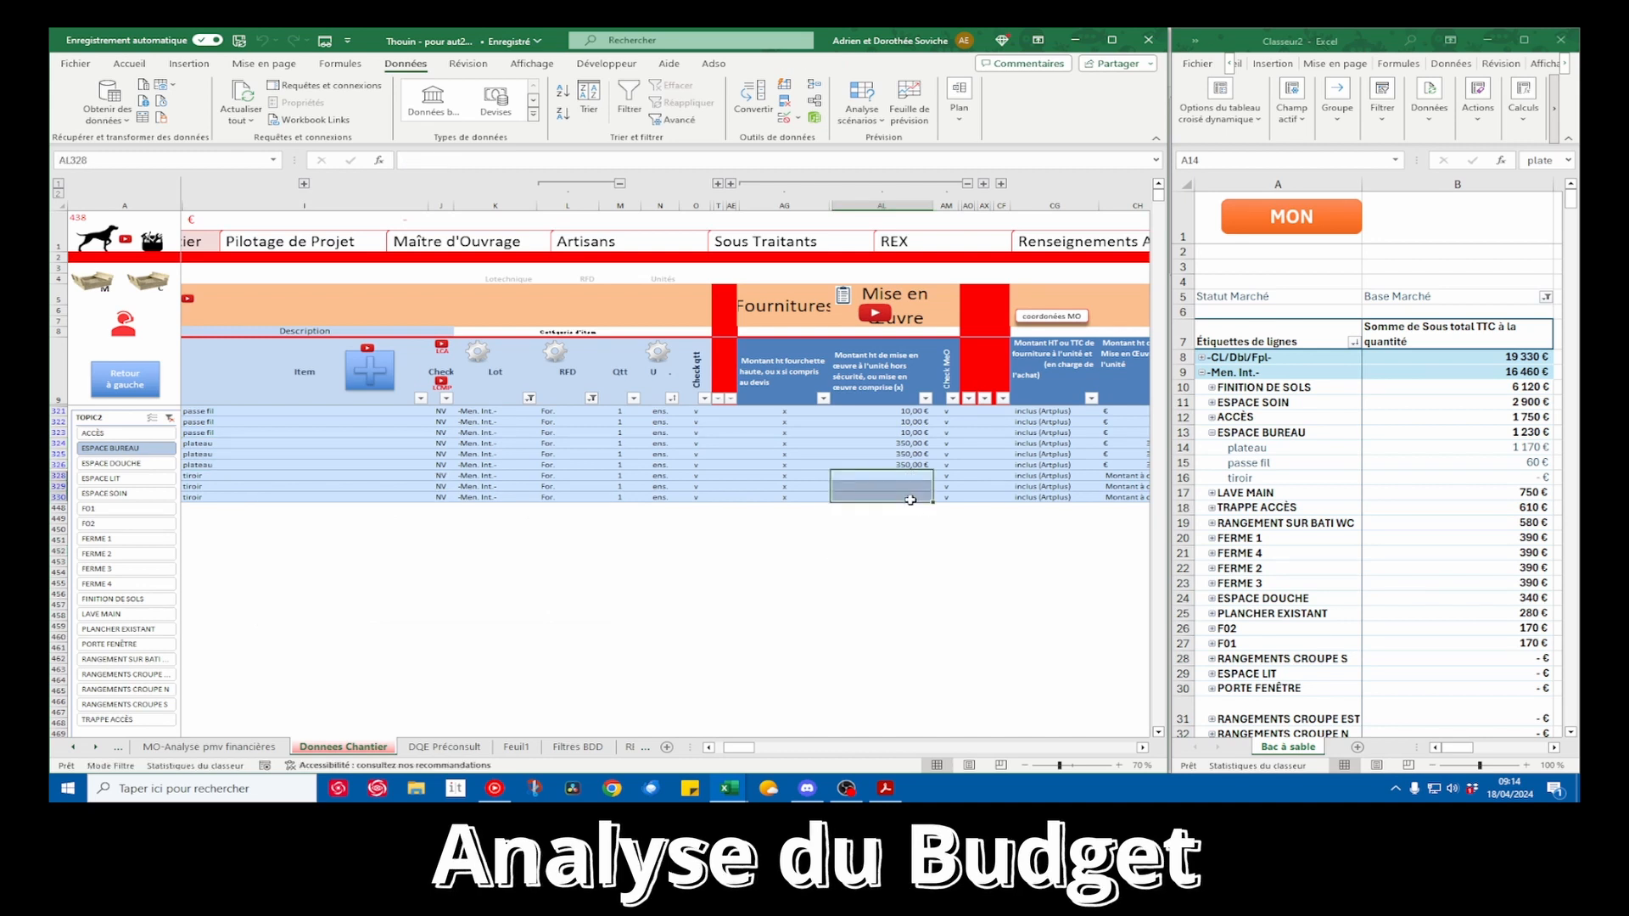
click(1040, 476)
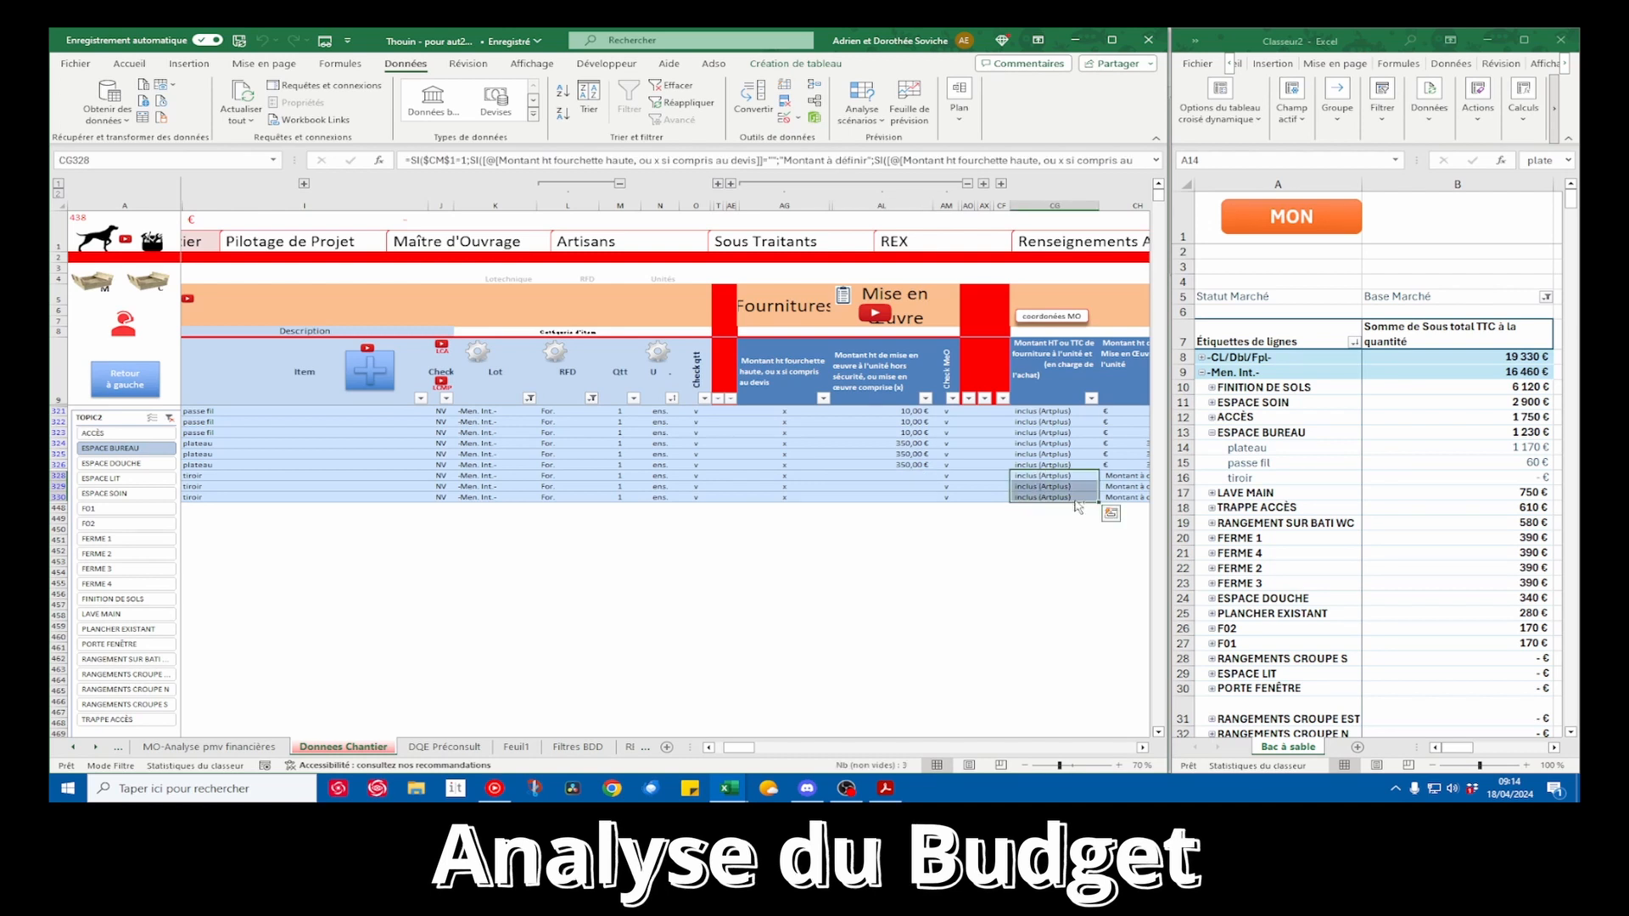
scroll(1046, 496, right, 1)
drag(974, 477, 988, 494)
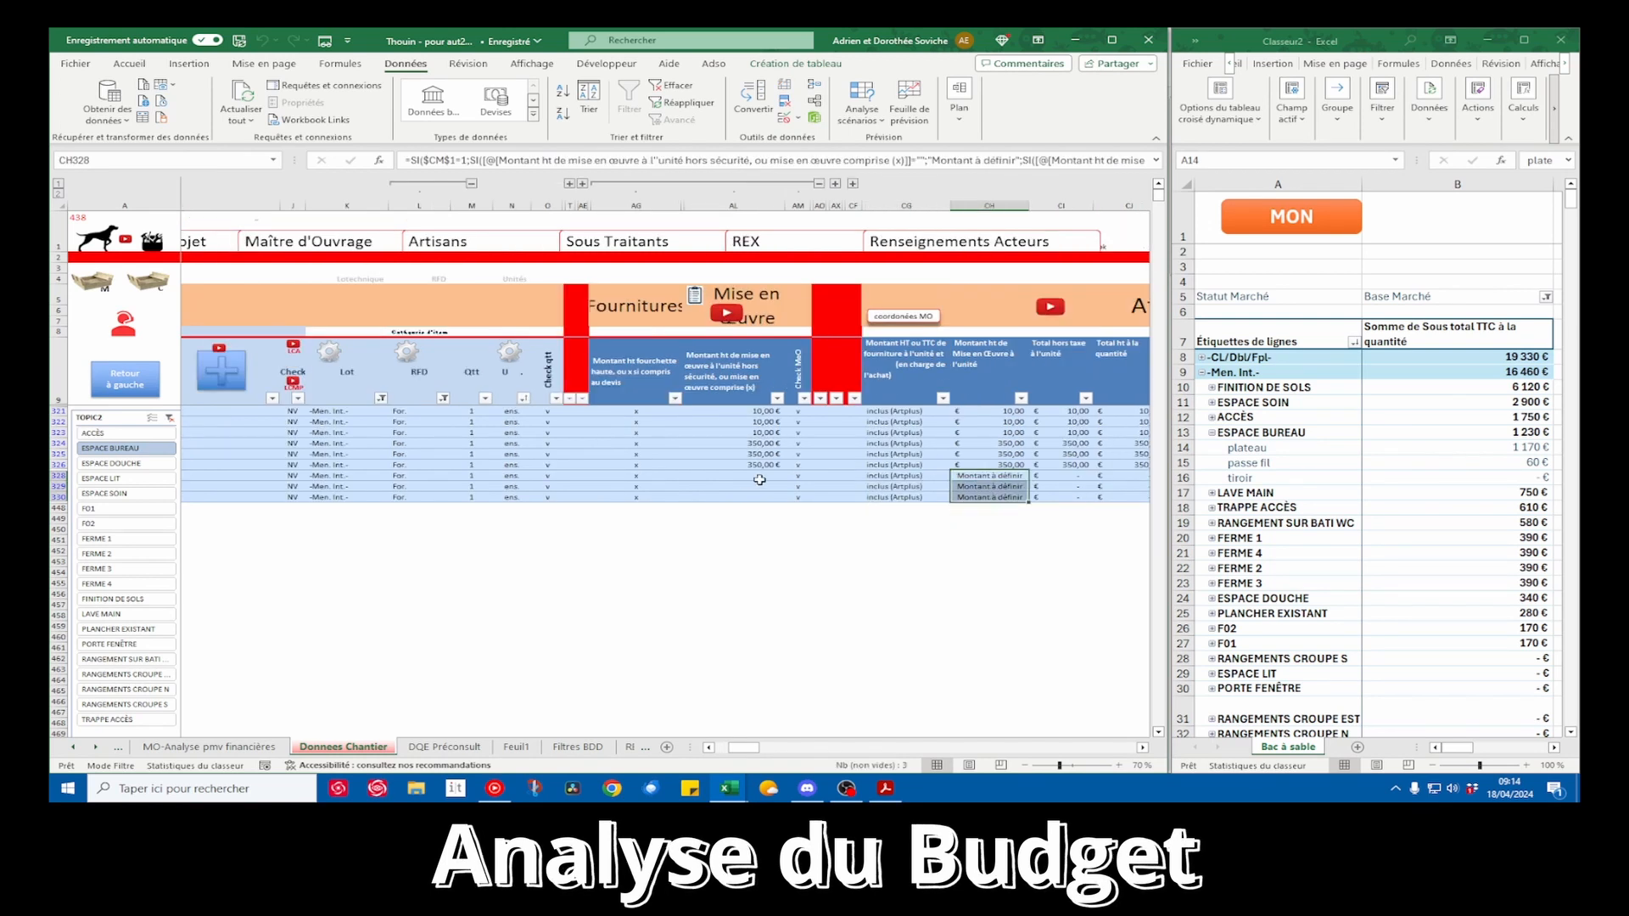
drag(746, 476, 748, 498)
scroll(820, 499, left, 3)
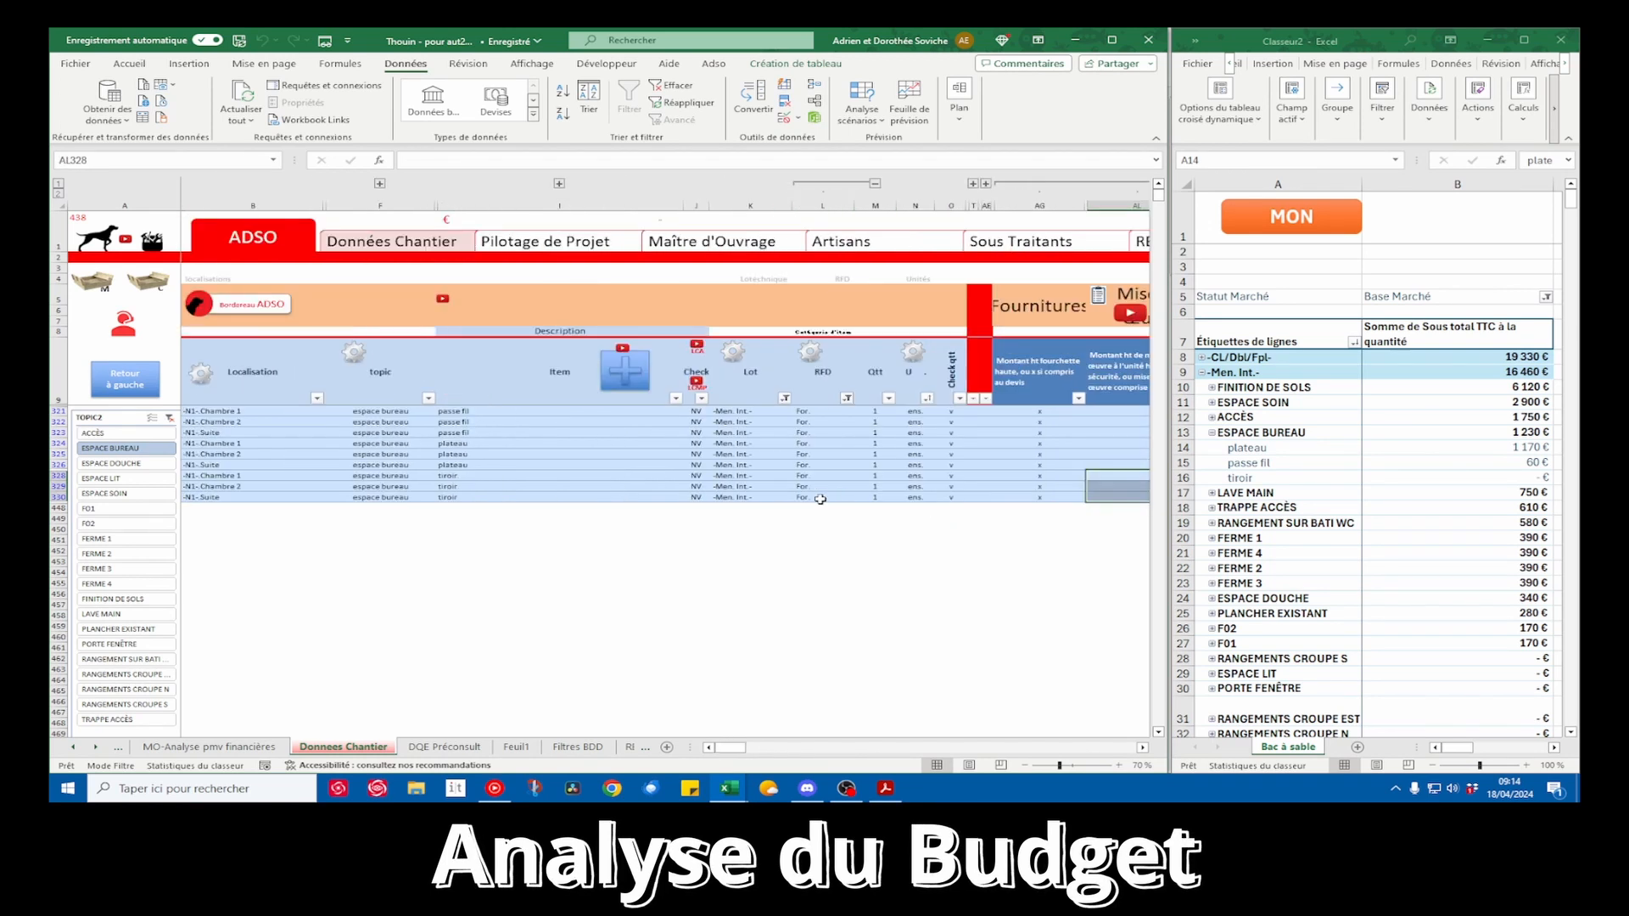
scroll(840, 496, right, 1)
drag(1000, 475, 1002, 493)
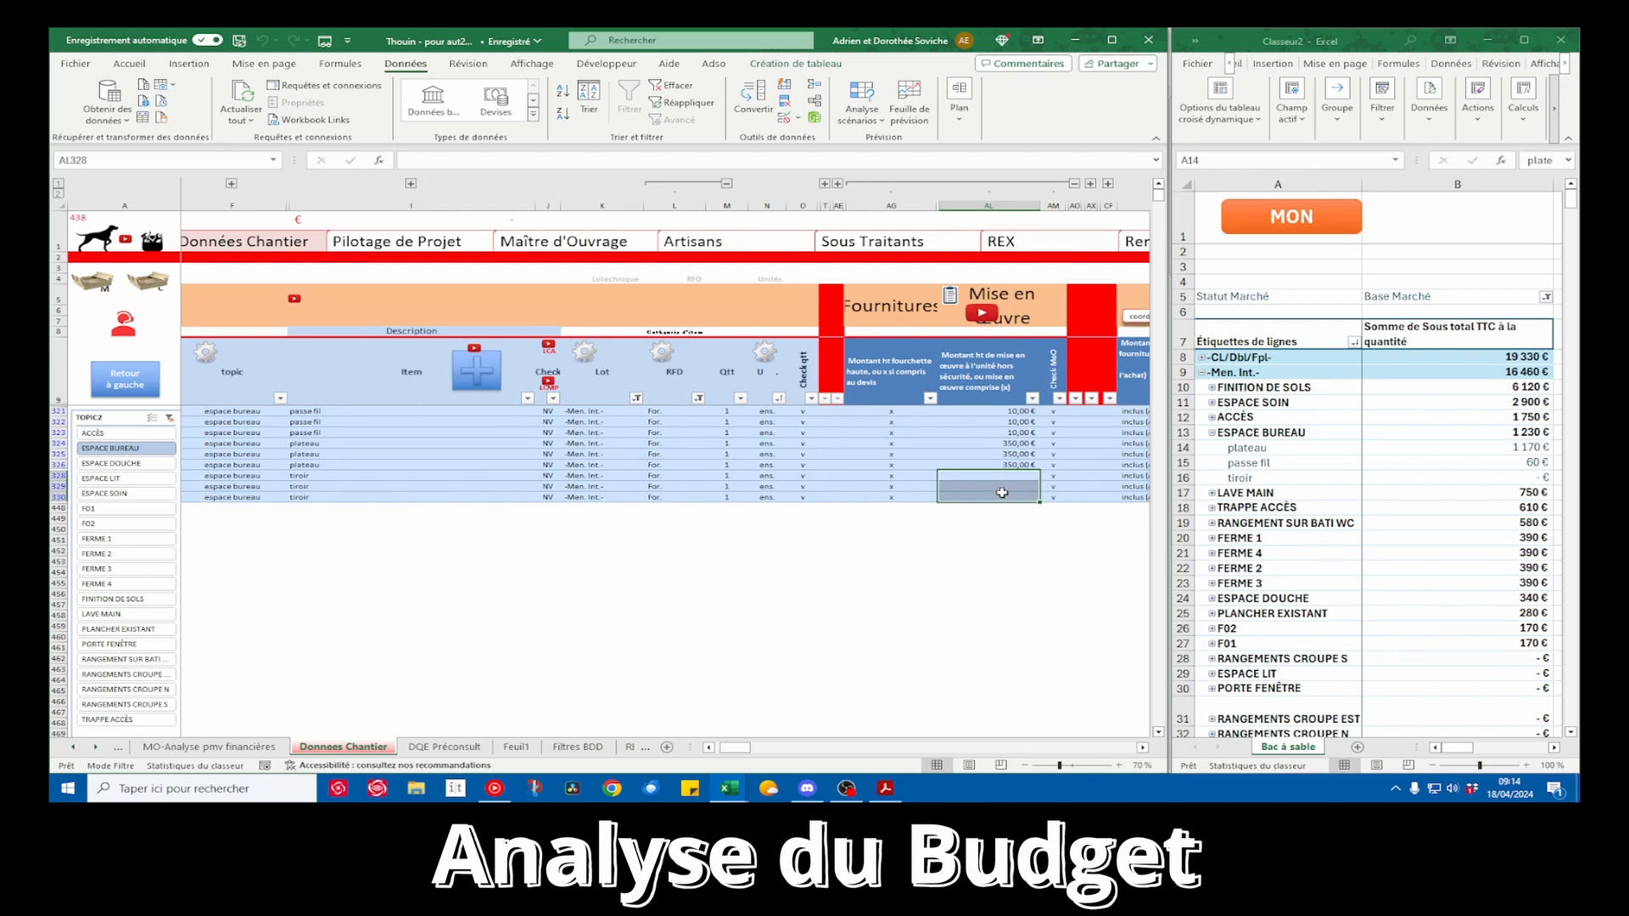
text(150)
key(ctrl+Return)
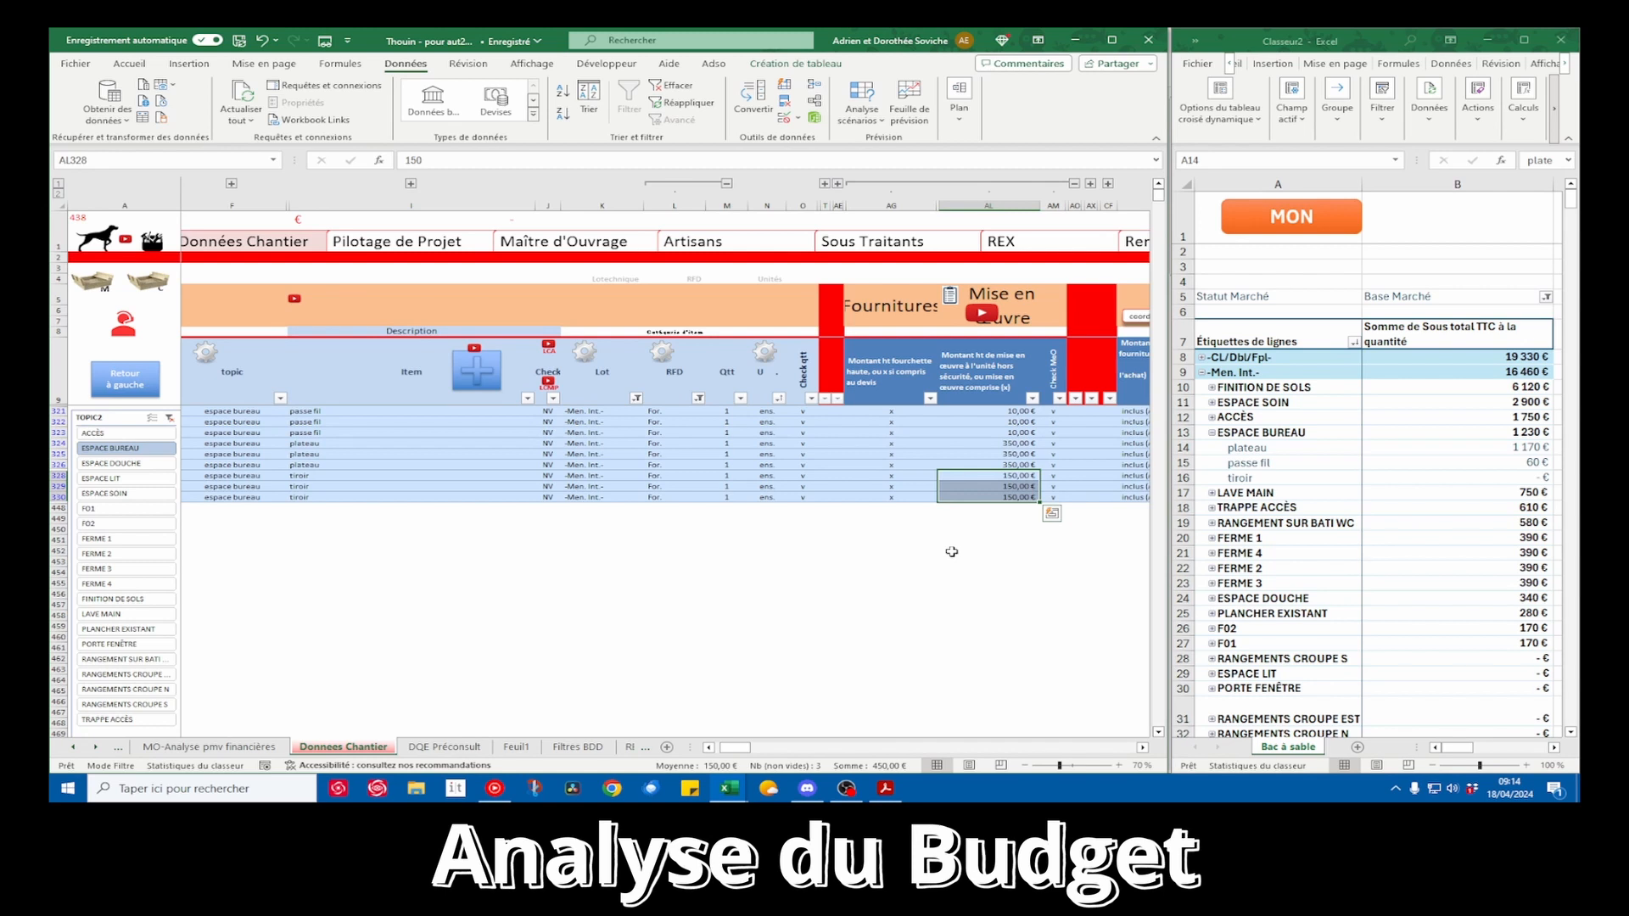
Refresh the pivot table and check the tiroir amount under ESPACE BUREAU
scroll(951, 551, left, 1)
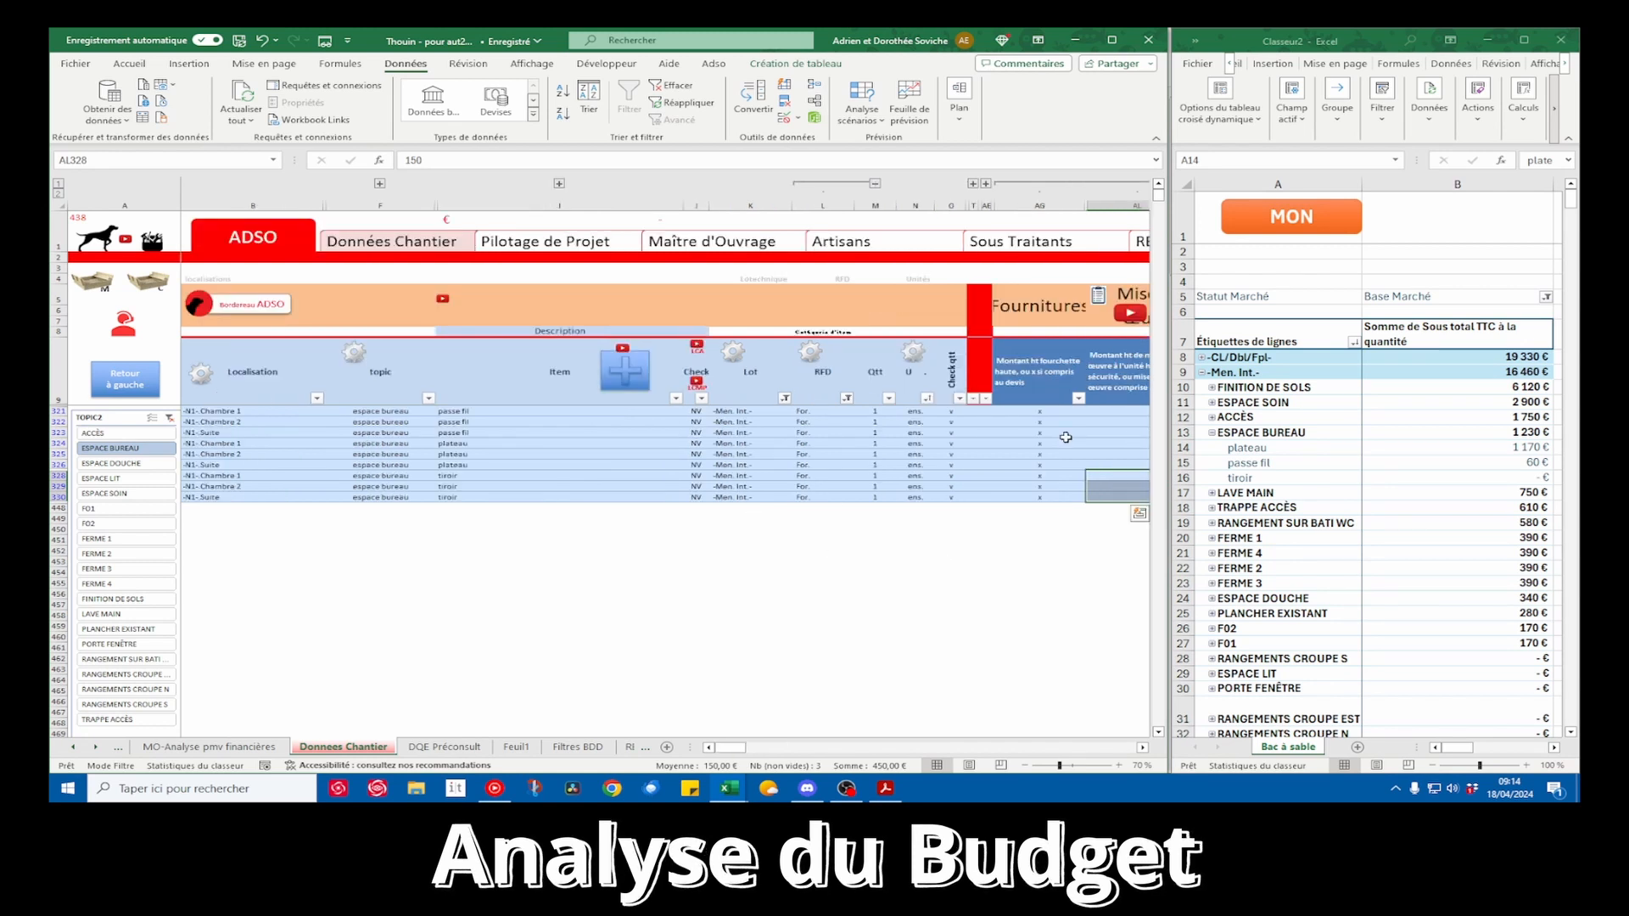
drag(1247, 448, 1527, 477)
right_click(1272, 478)
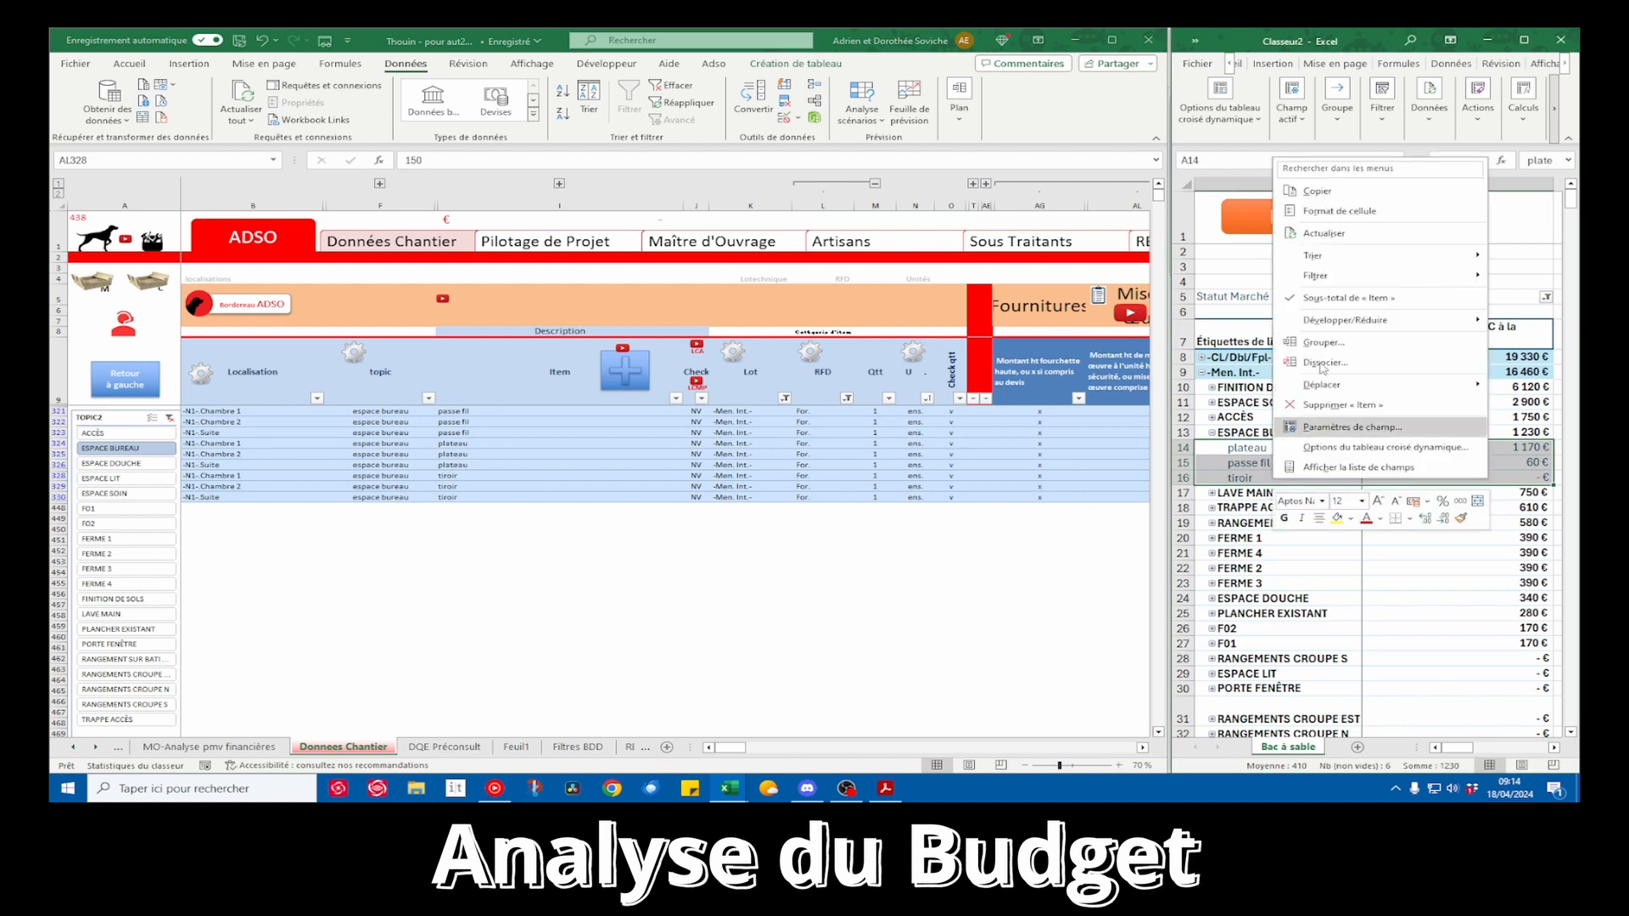
click(1344, 235)
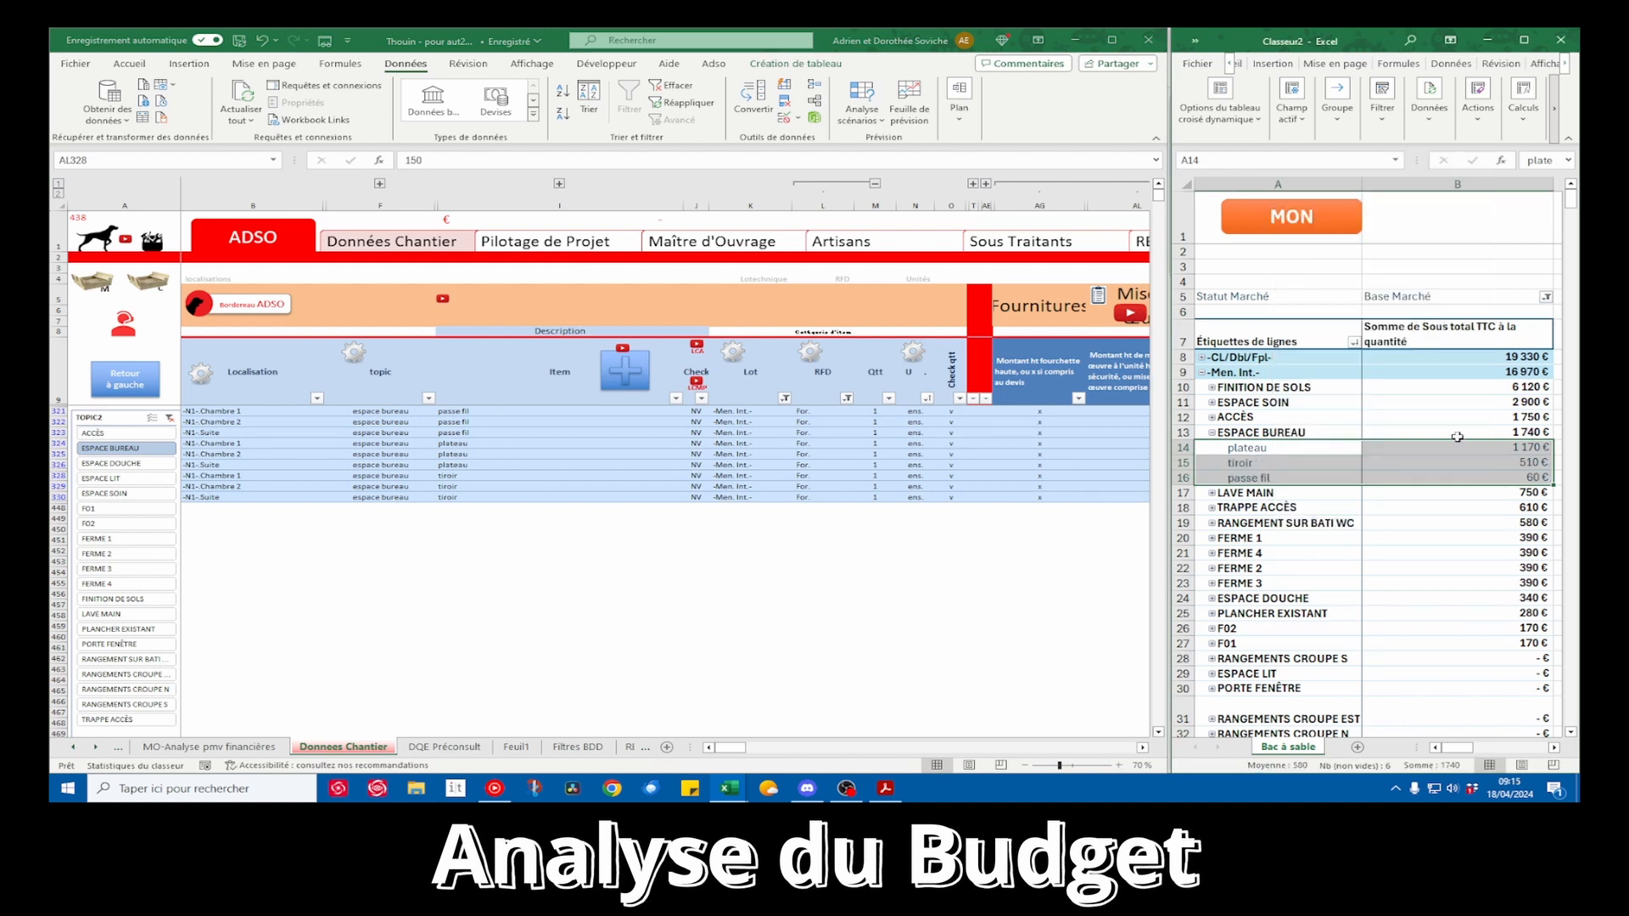
click(1537, 463)
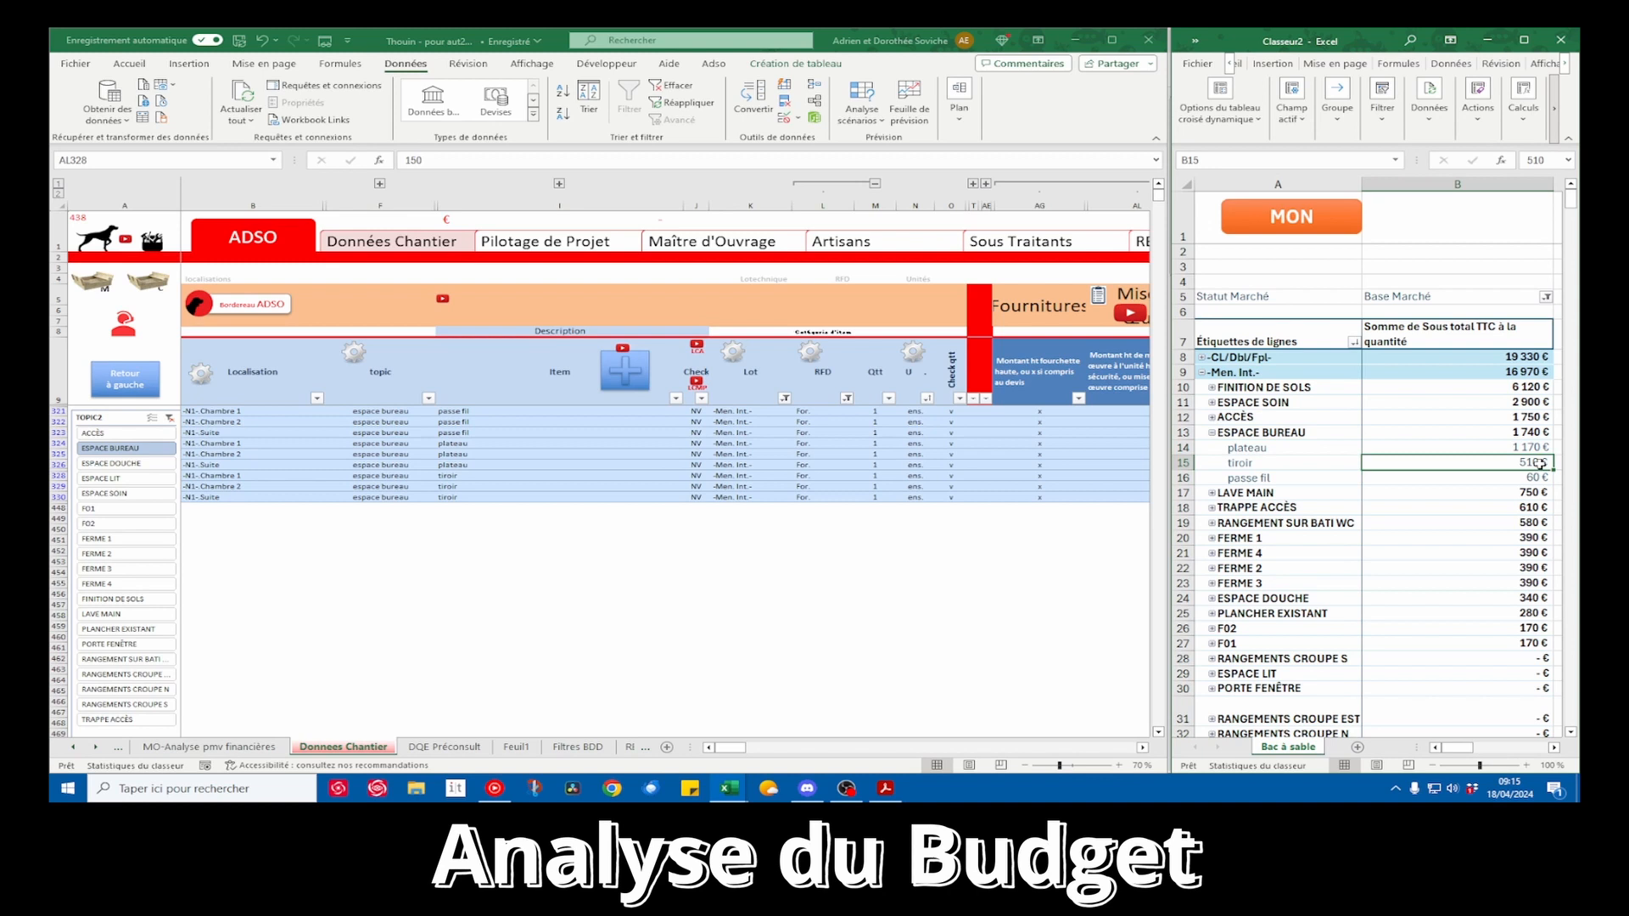
Collapse ESPACE BUREAU in the pivot table and filter the worksite data on the topic LAVE MAIN
click(1212, 433)
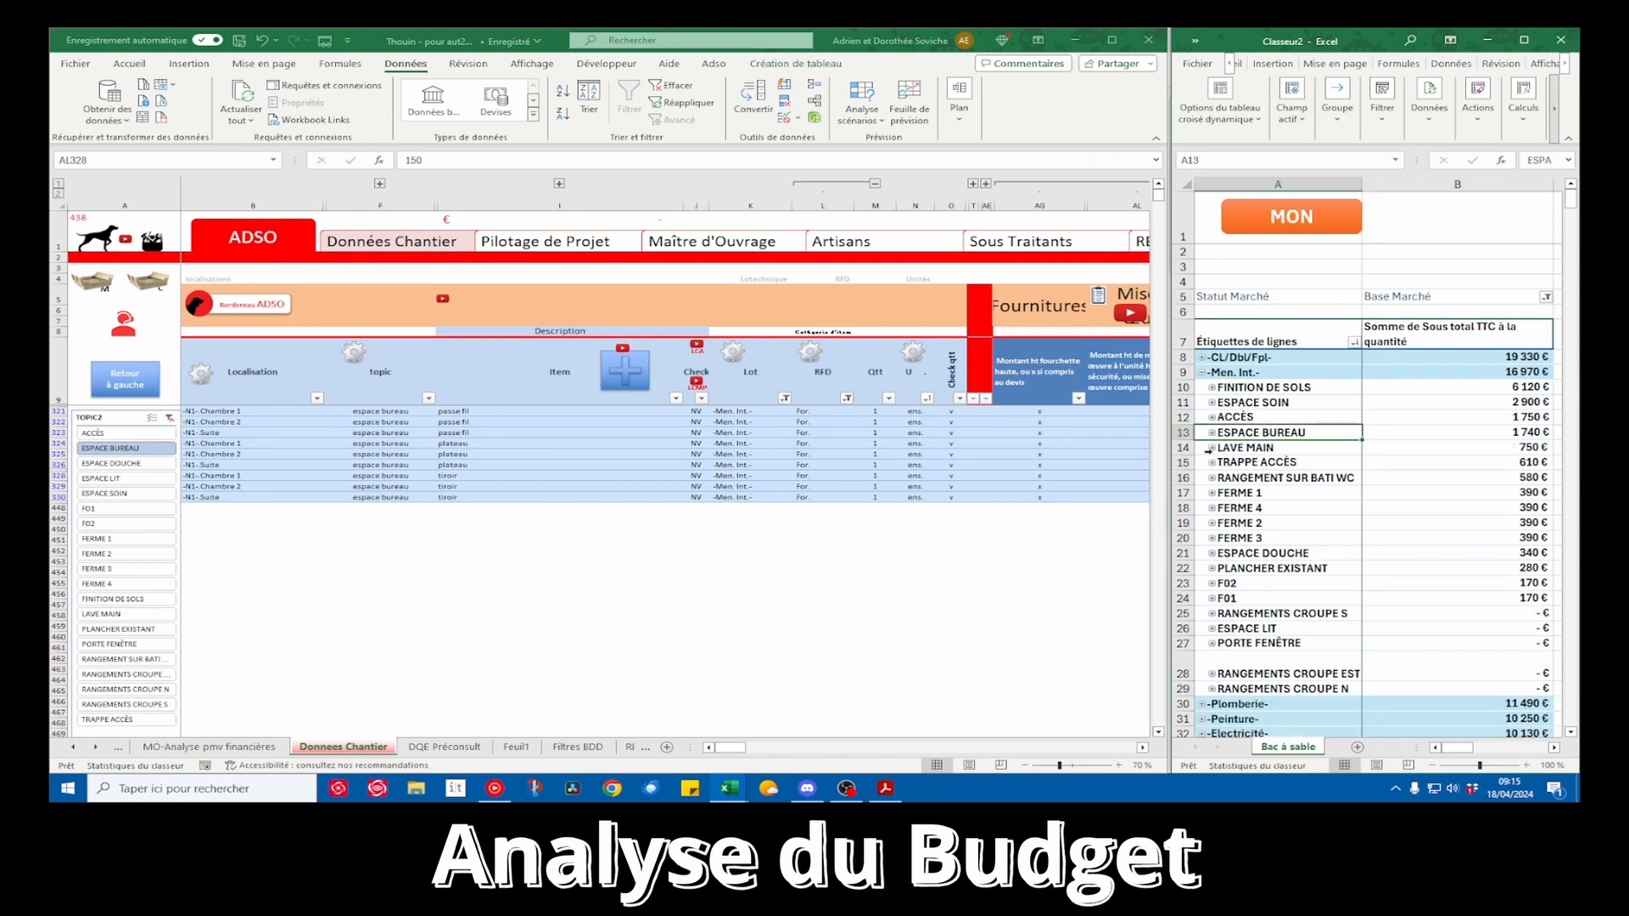
click(128, 335)
click(125, 328)
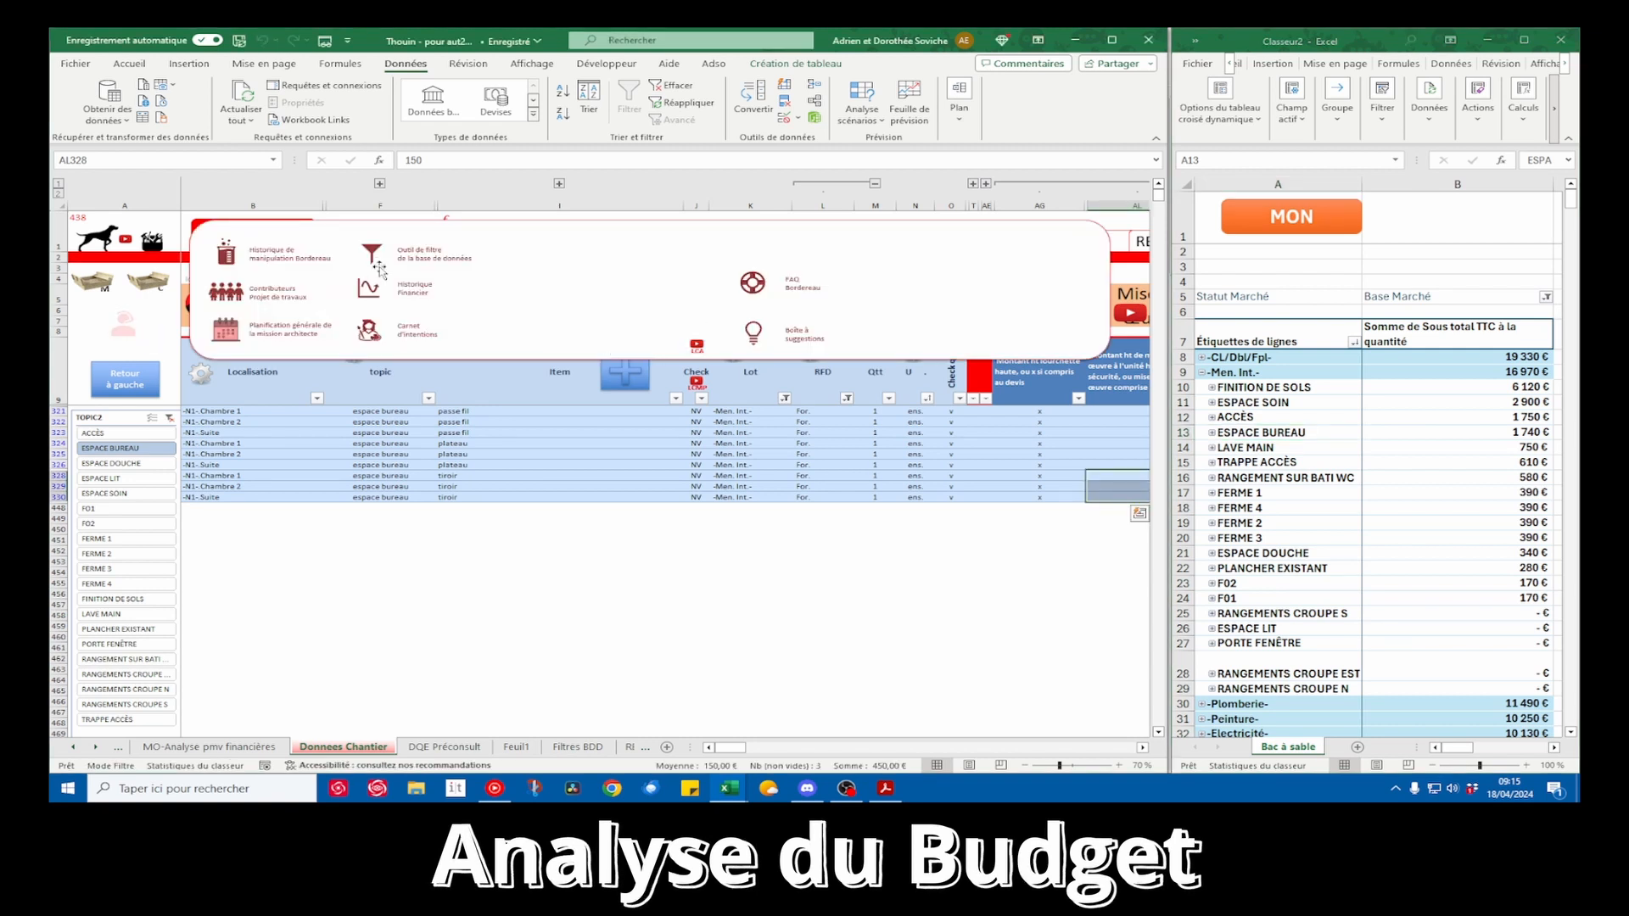
click(379, 268)
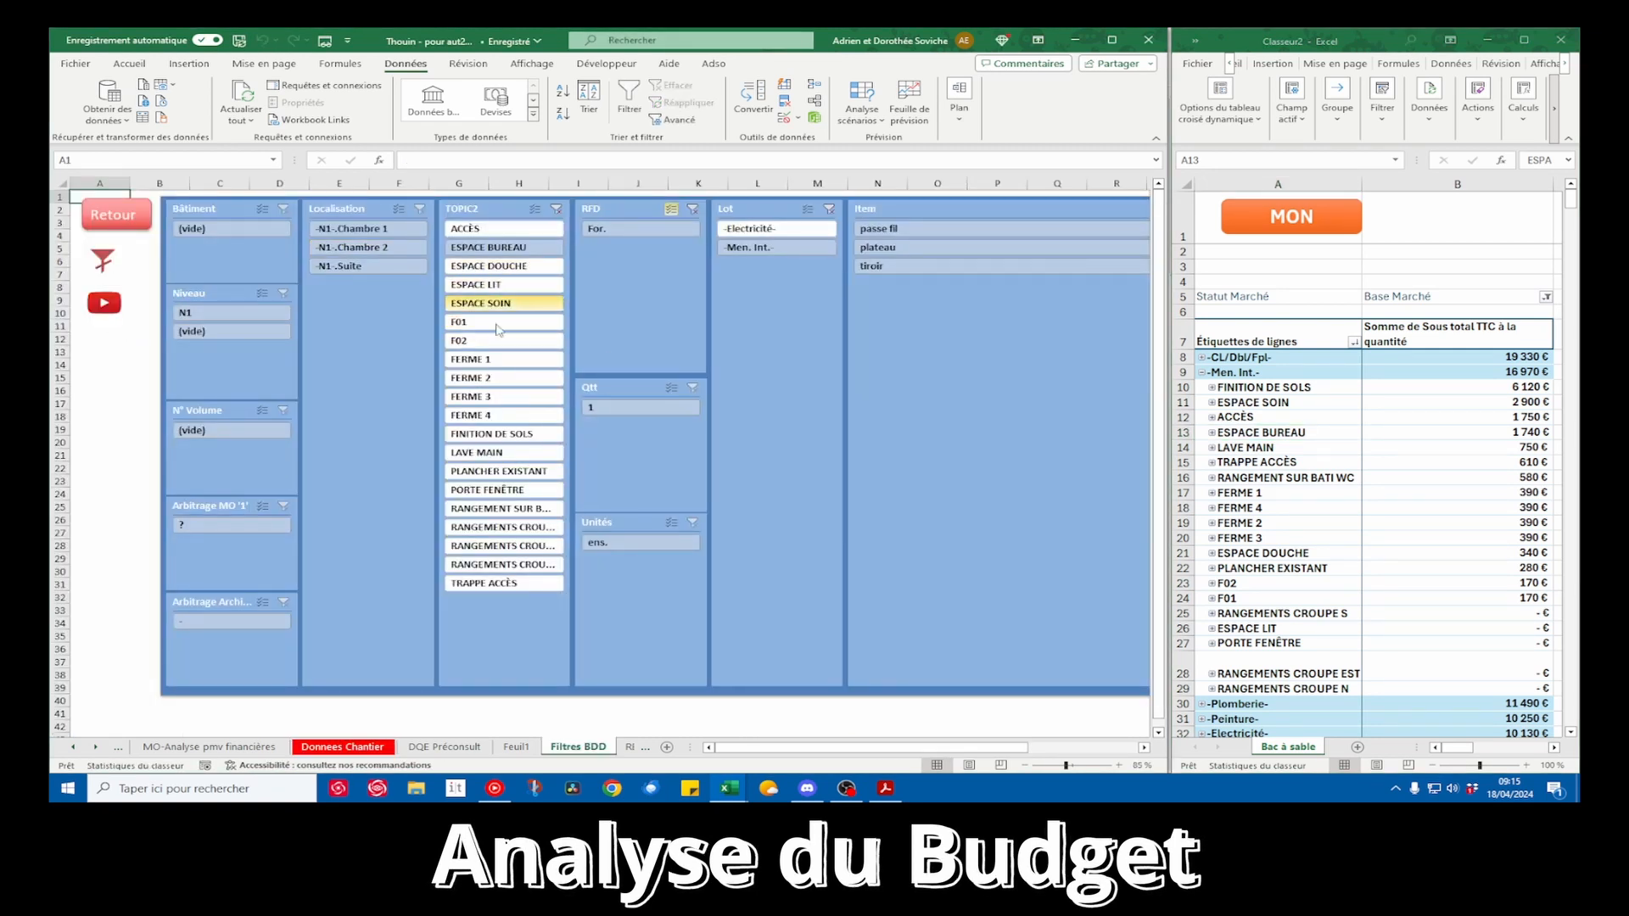
click(496, 453)
click(113, 211)
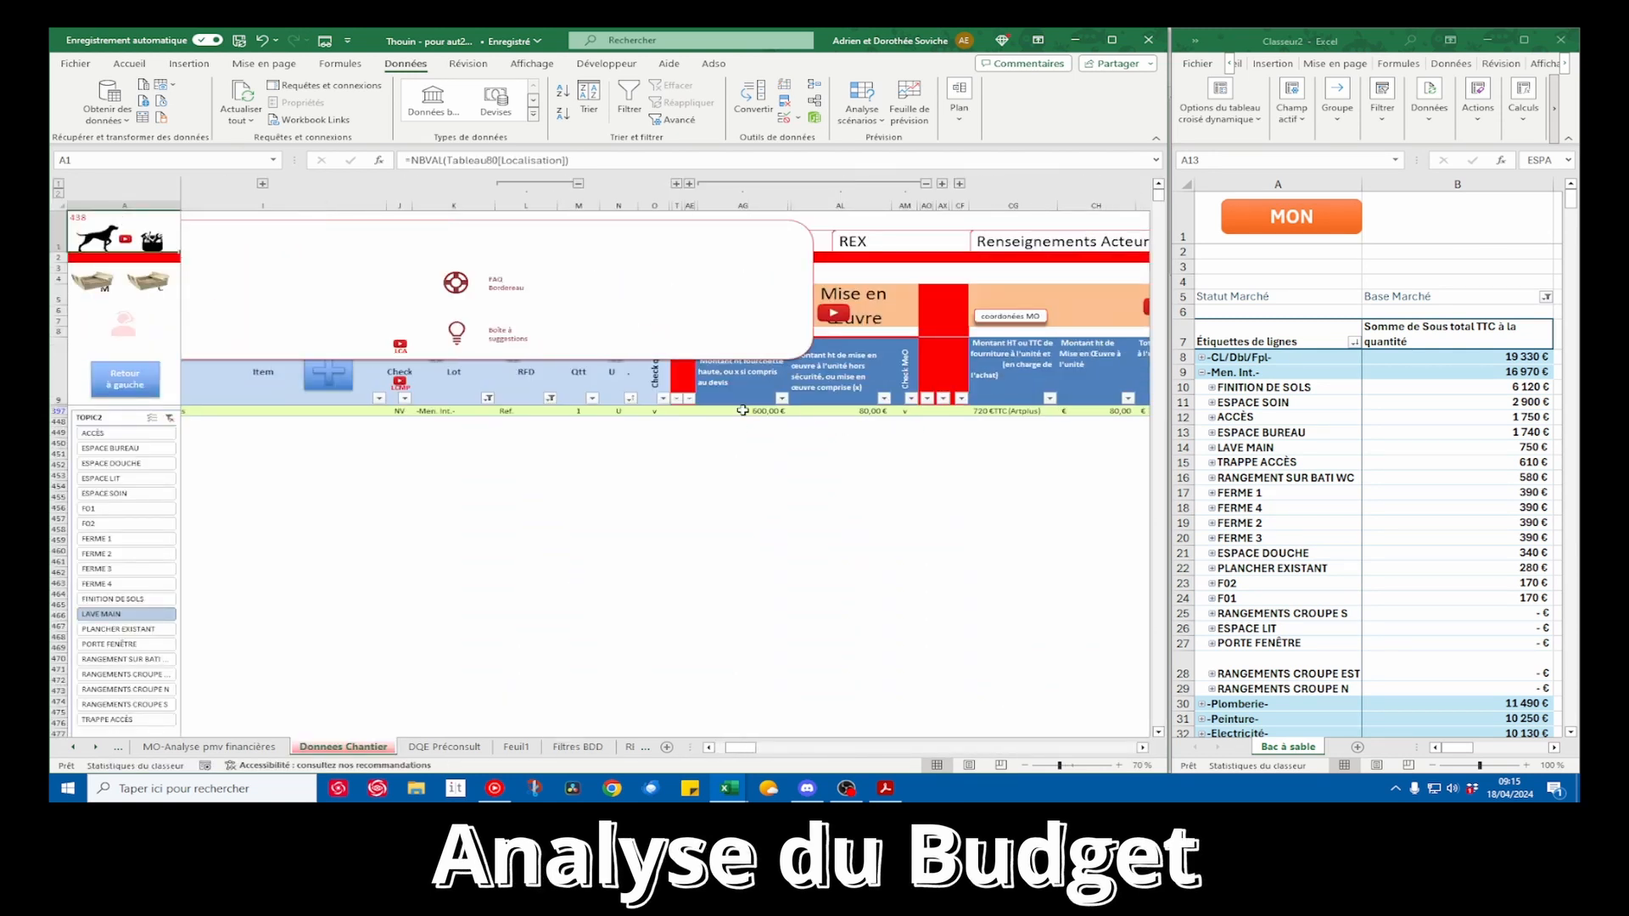
Set the supply amount of the WC's LAVE MAIN Meuble bas row to 400 €
click(763, 417)
click(763, 411)
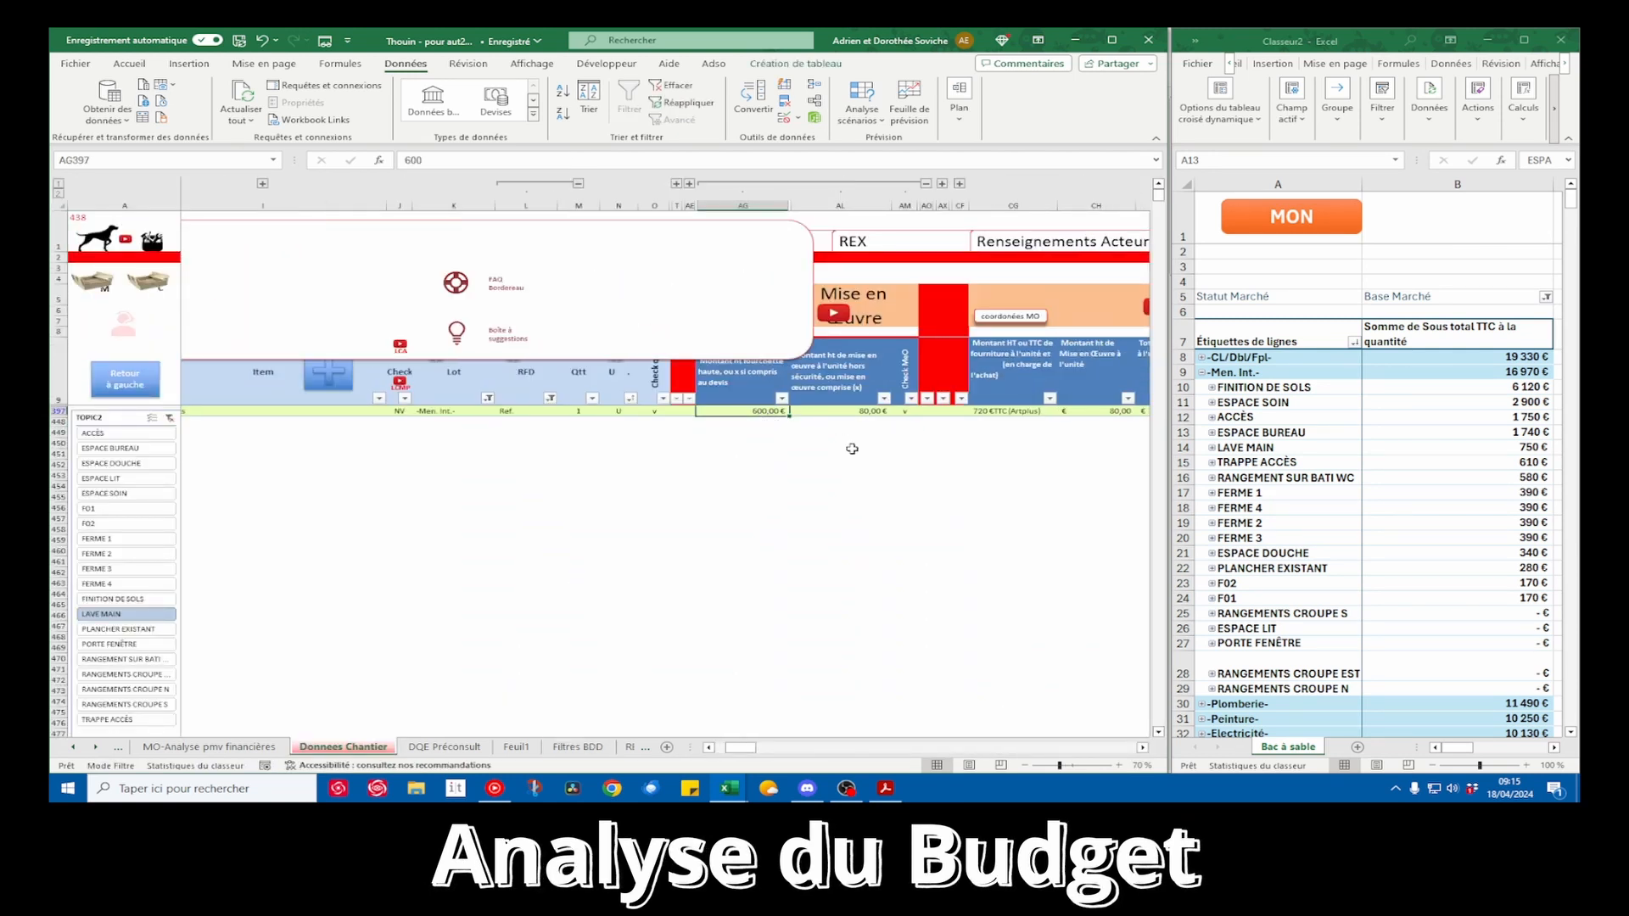
text(400)
key(Tab)
scroll(928, 555, left, 3)
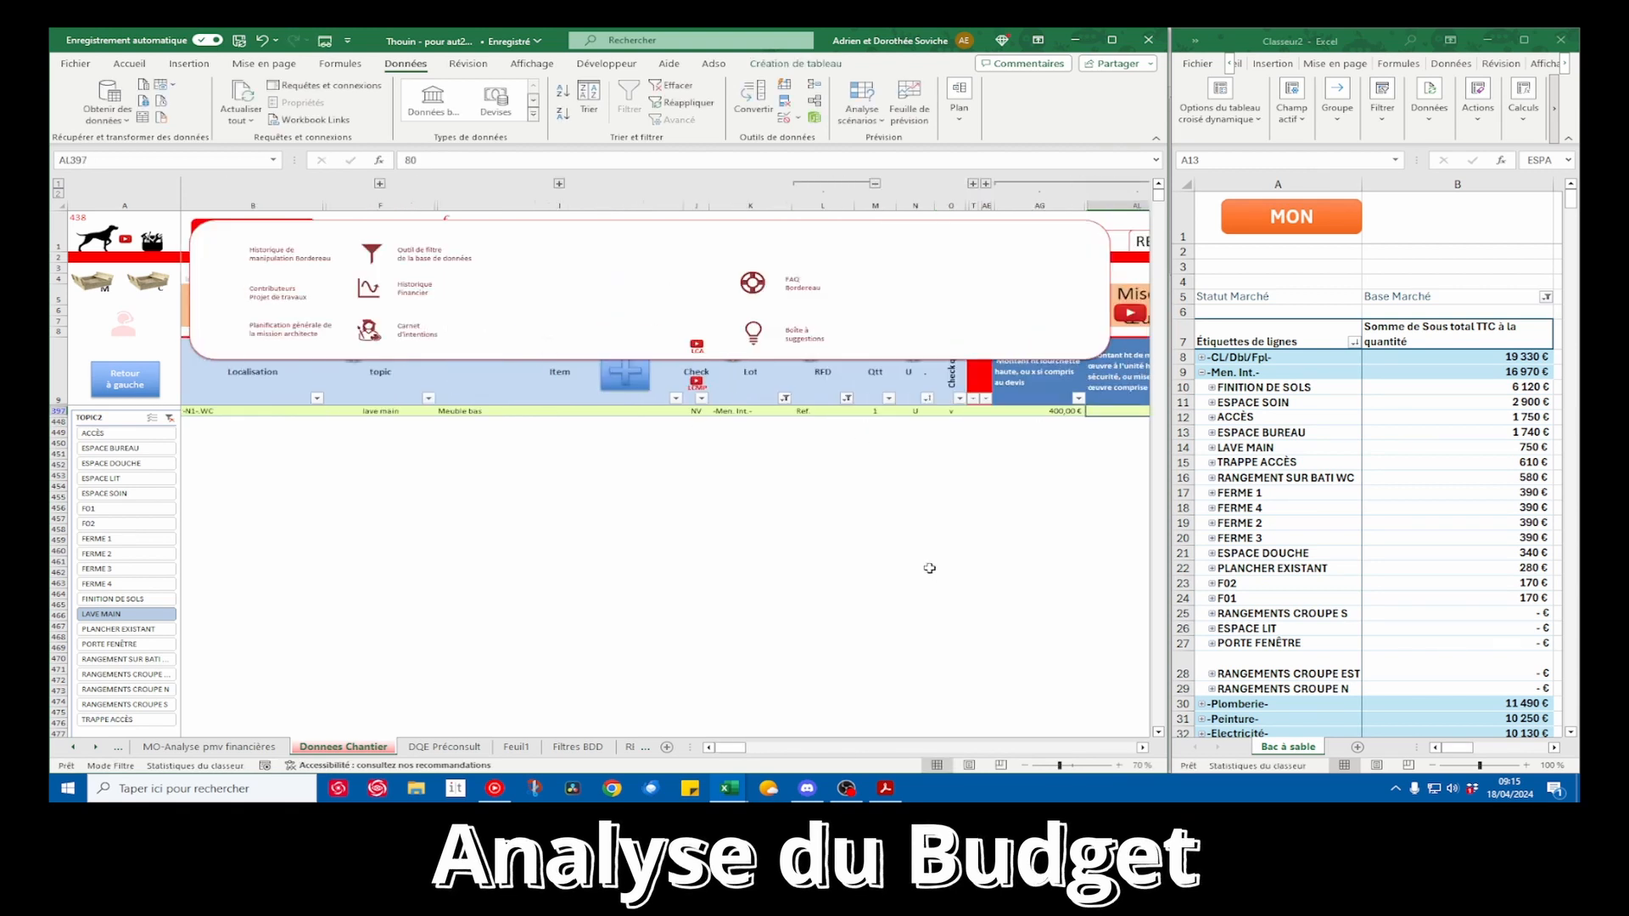
Refresh the pivot table again and check the LAVE MAIN total
right_click(1489, 541)
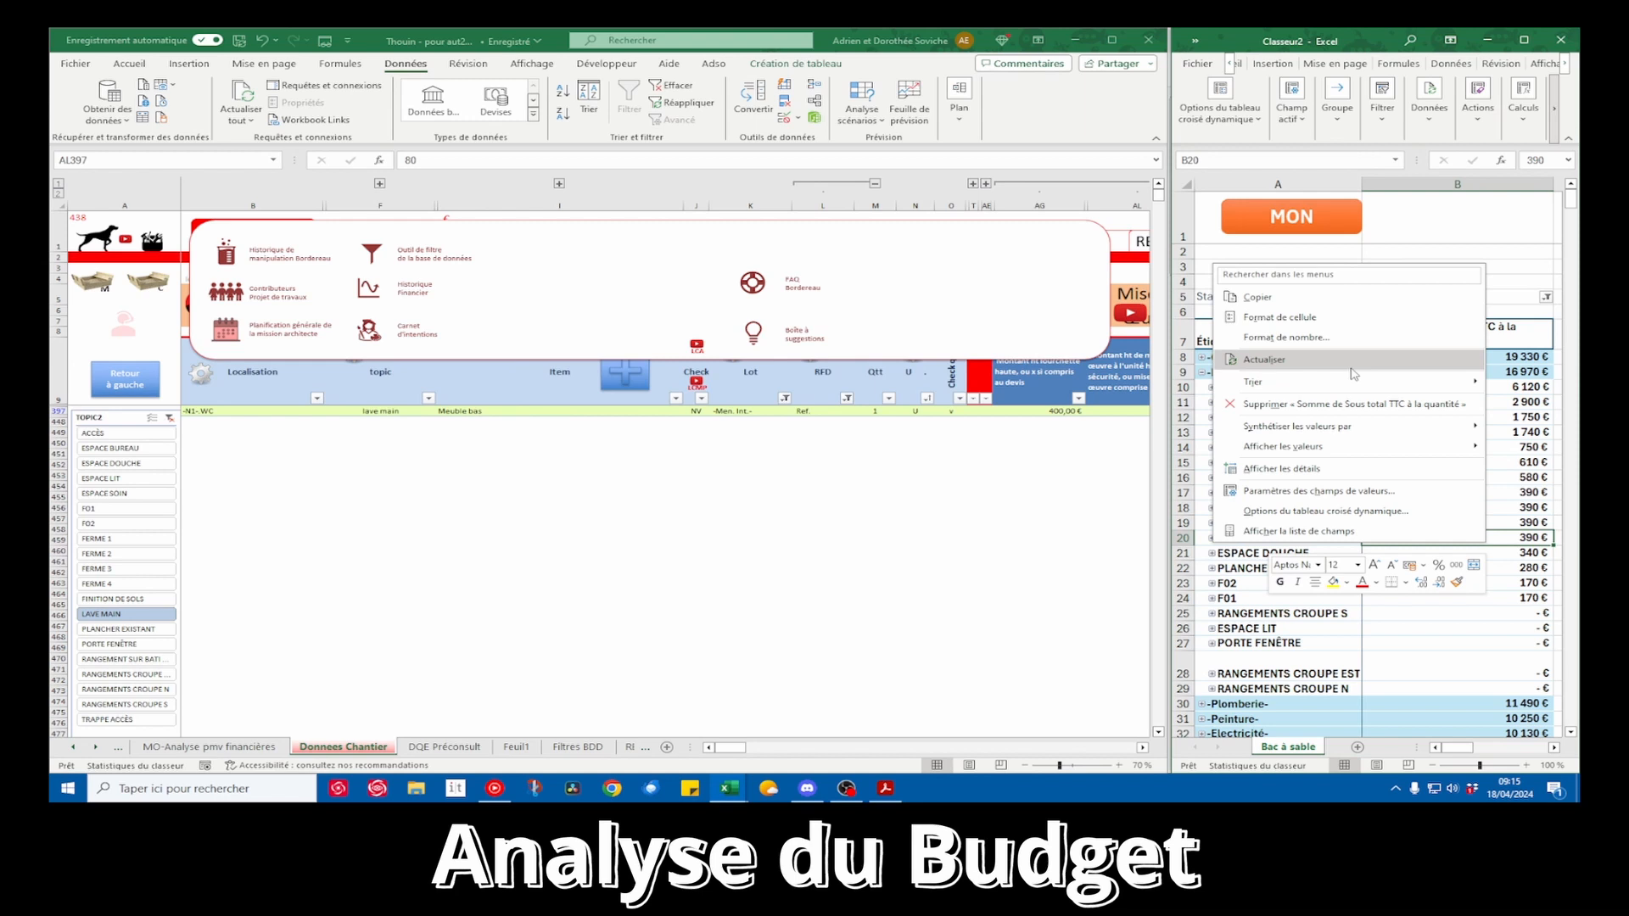
click(1350, 362)
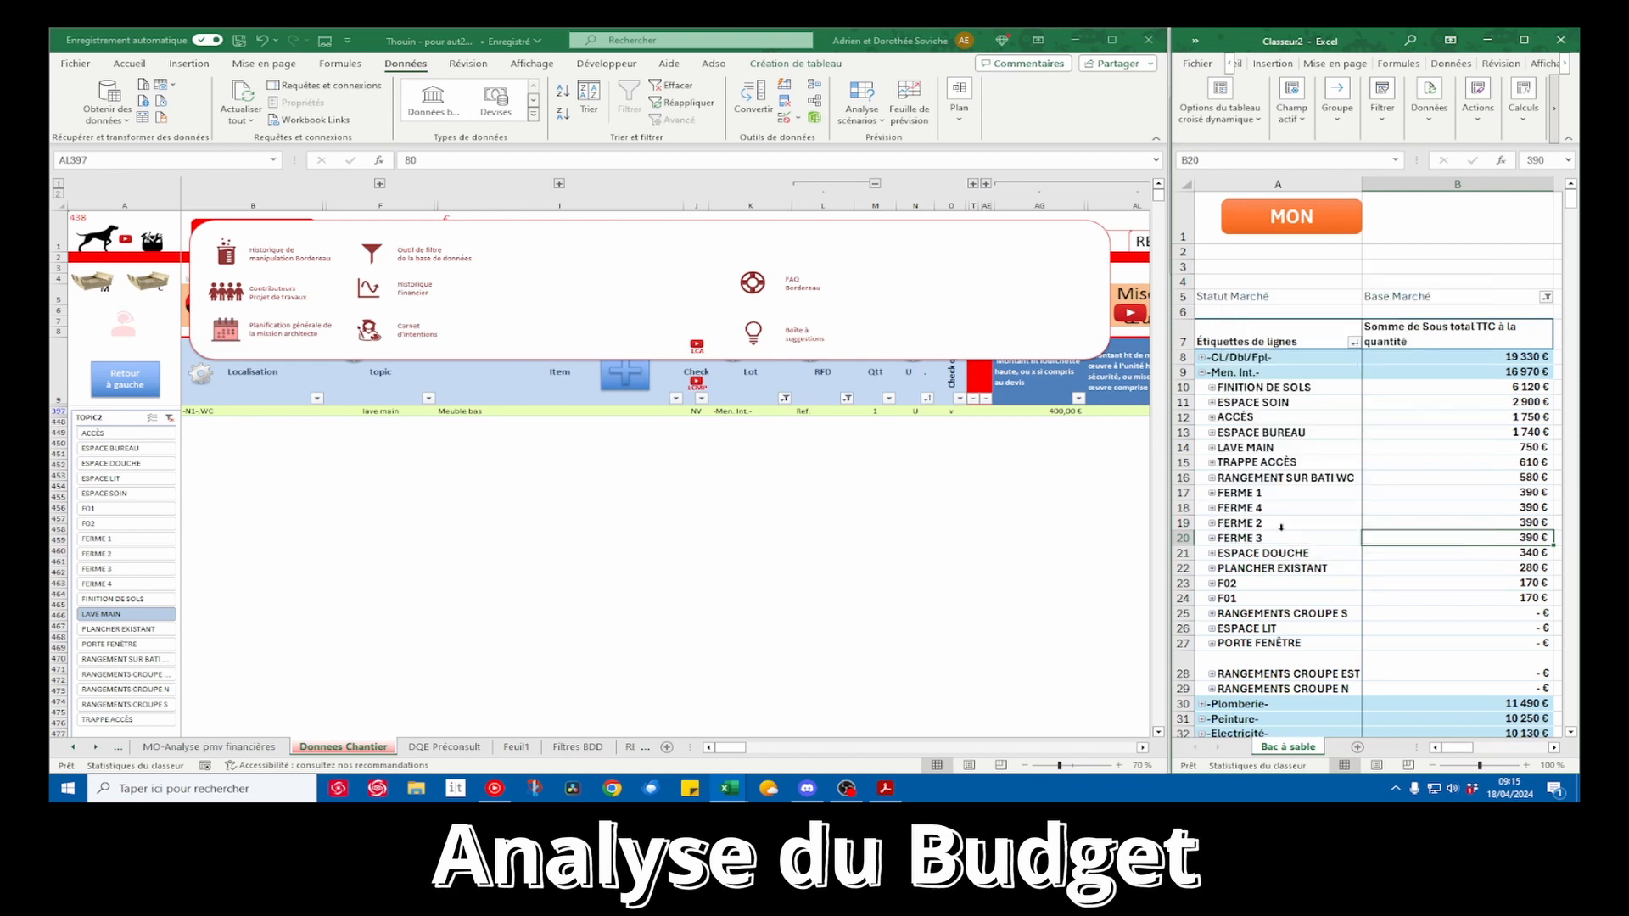
click(1466, 447)
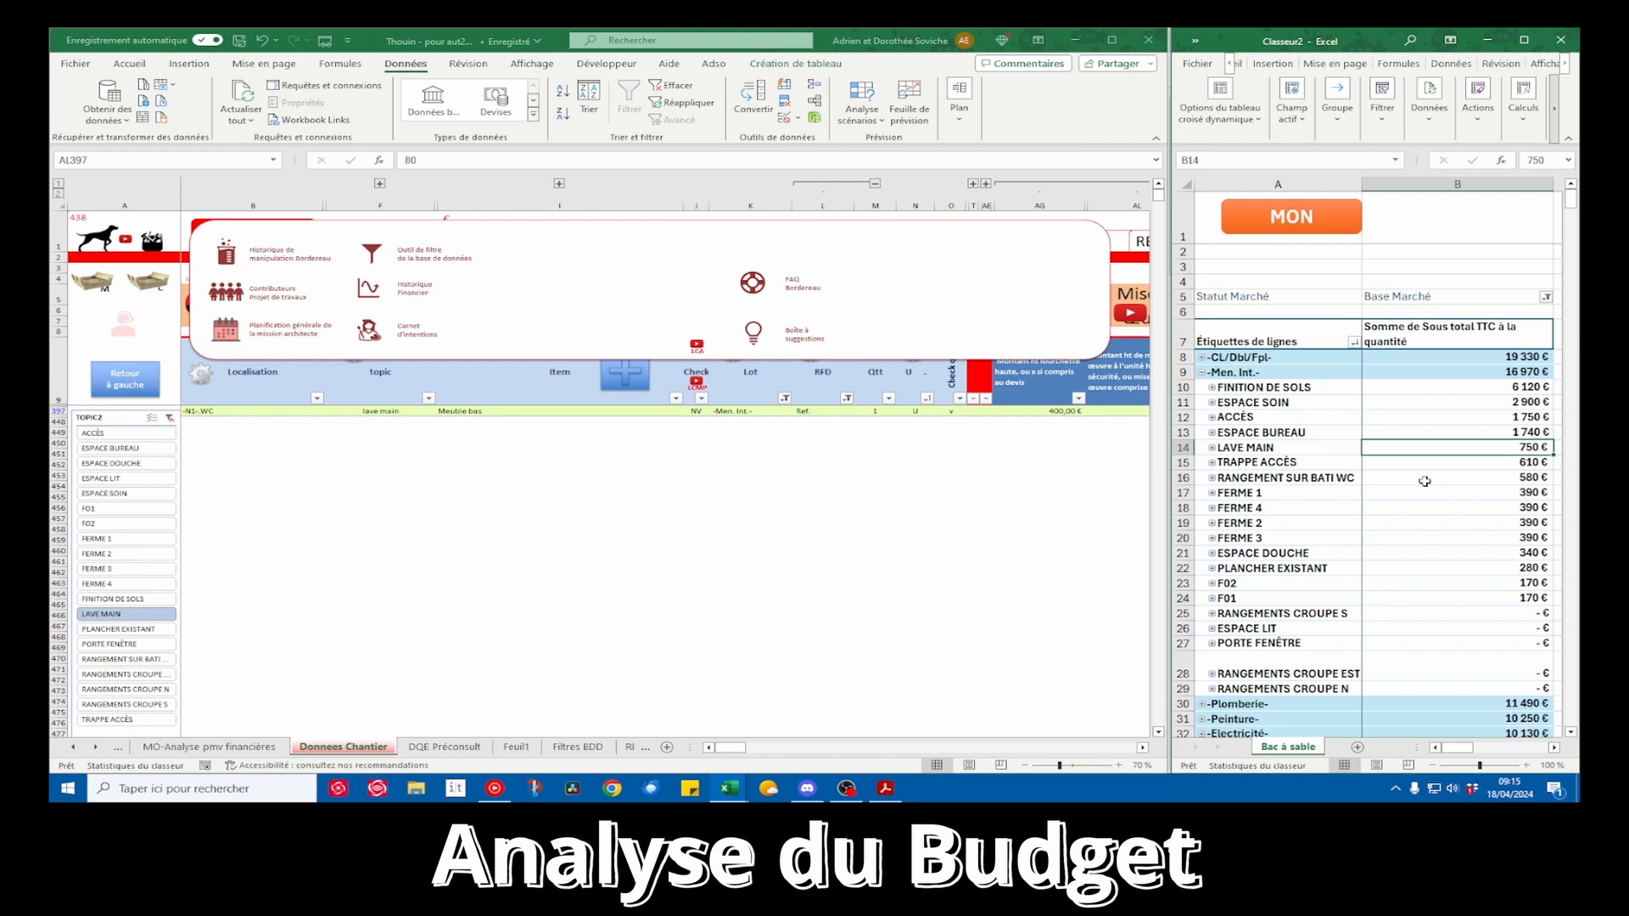
Select the FERME 1 to FERME 4 amounts in the pivot table and open the Thouin 1 scan in TruView
drag(1278, 494, 1465, 533)
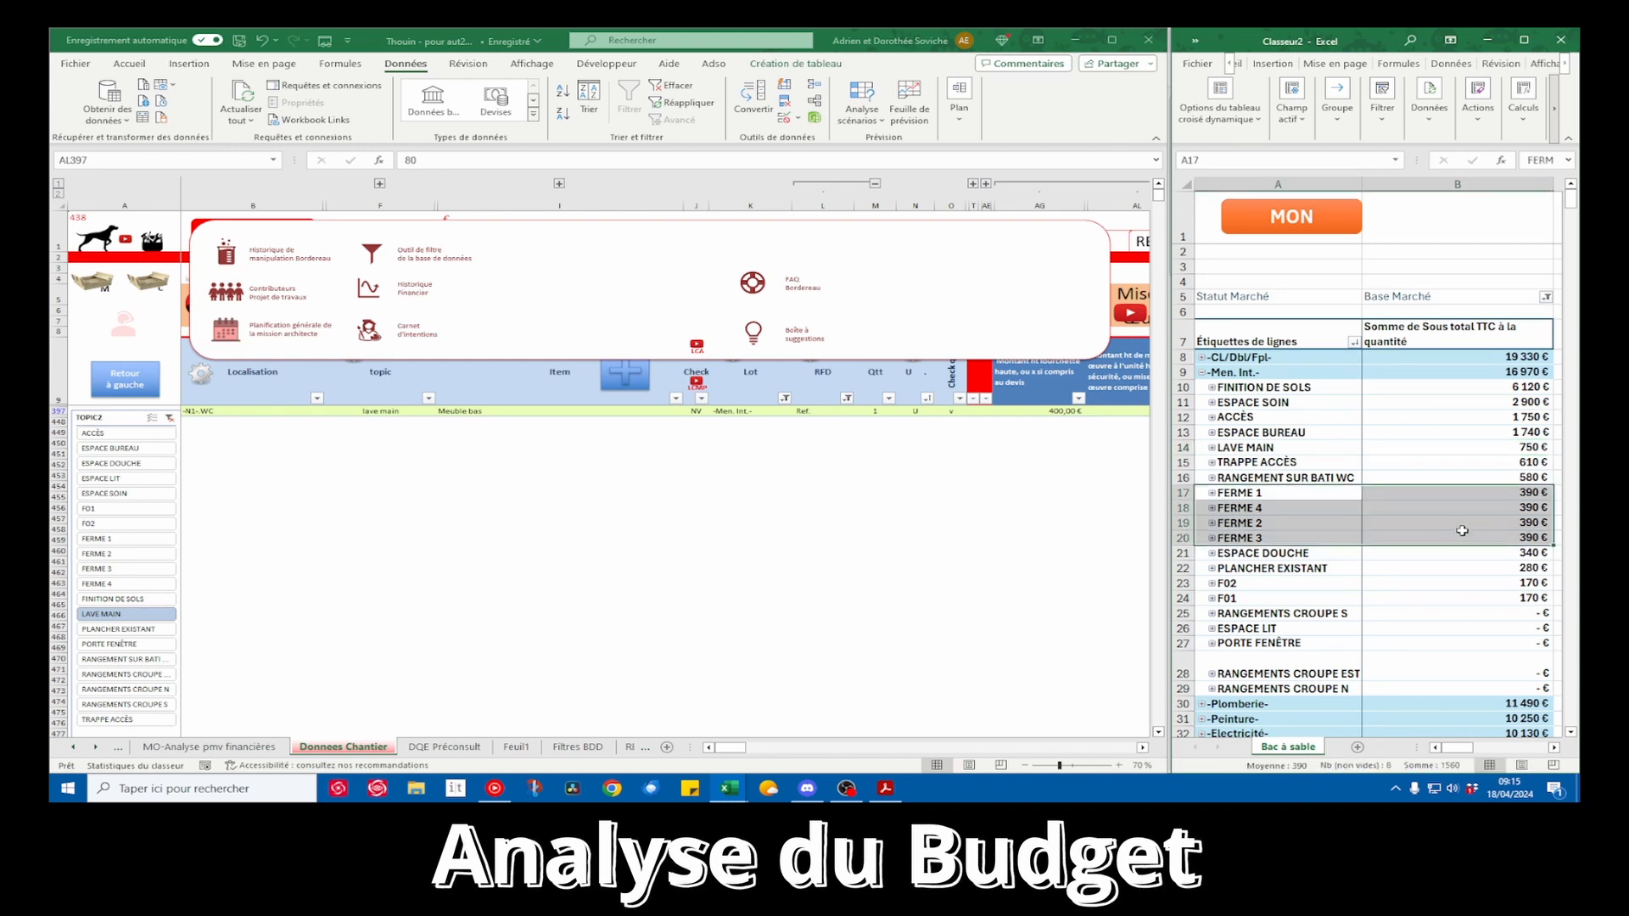
click(381, 790)
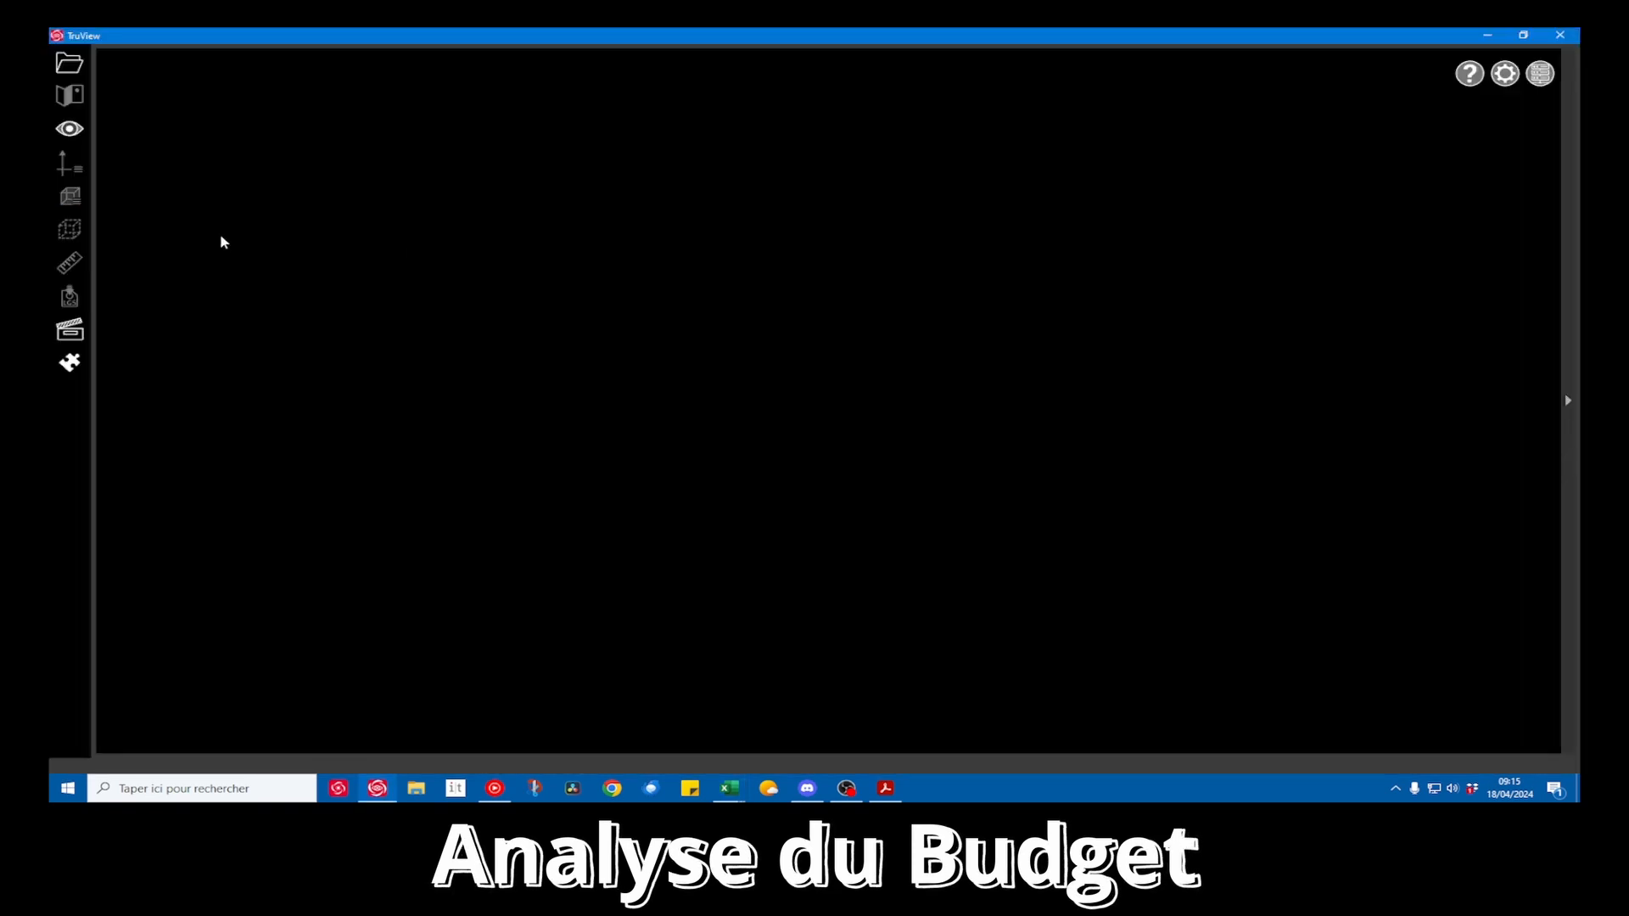
click(68, 66)
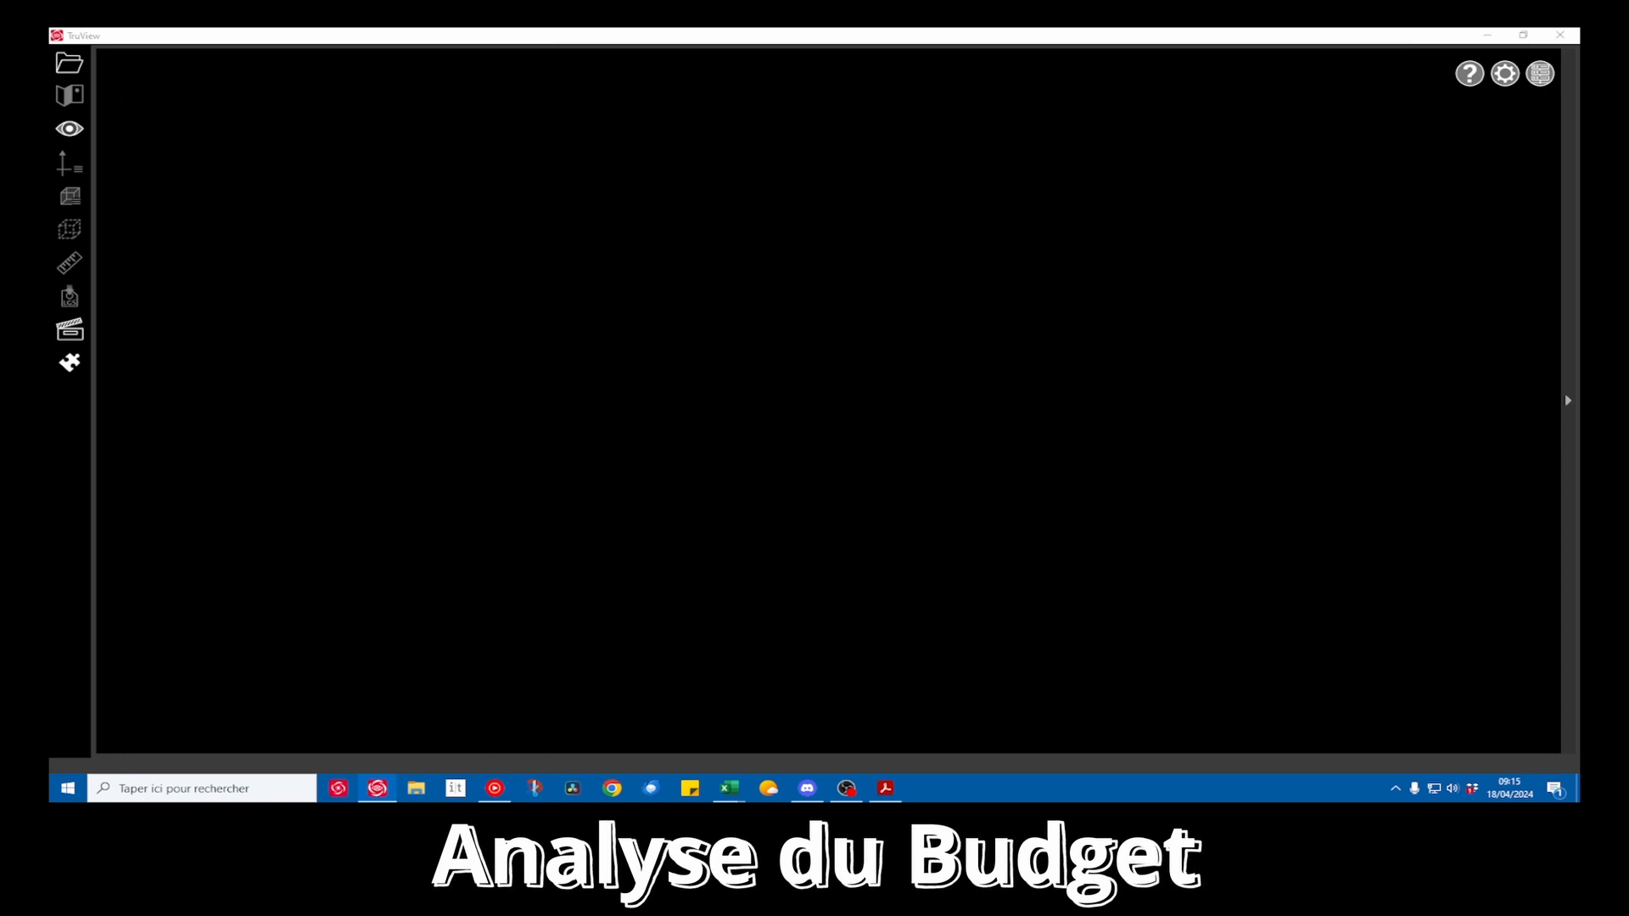
click(870, 670)
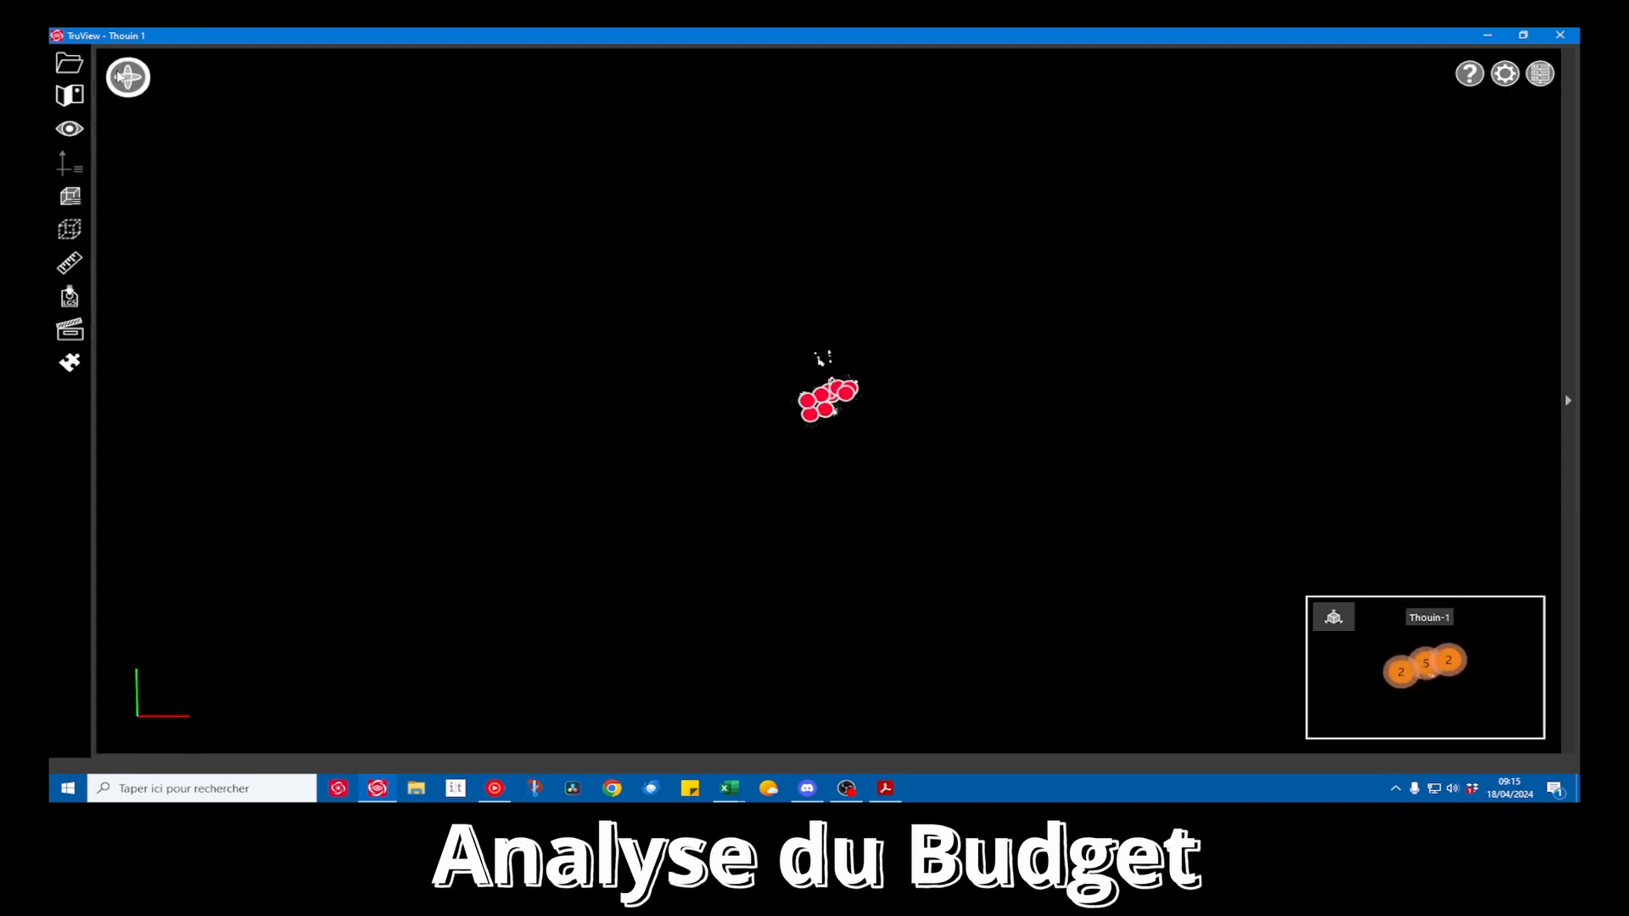
Enter the Thouin 005 scan station beside the brick chimney in the attic point cloud
scroll(831, 417, up, 8)
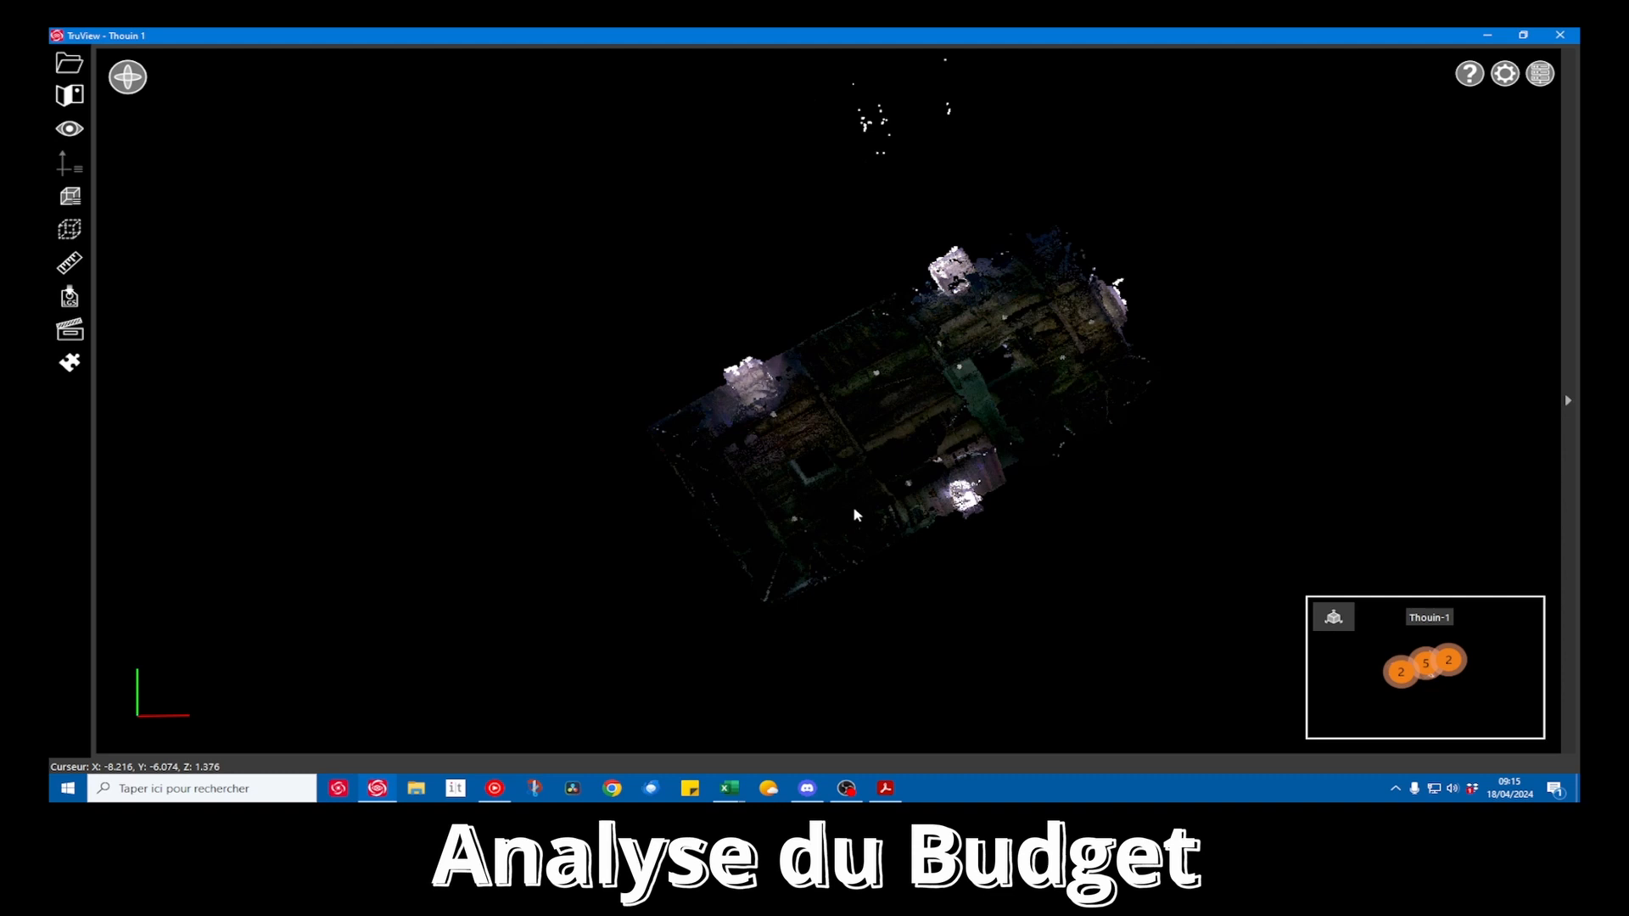
drag(849, 515, 899, 384)
scroll(810, 571, up, 10)
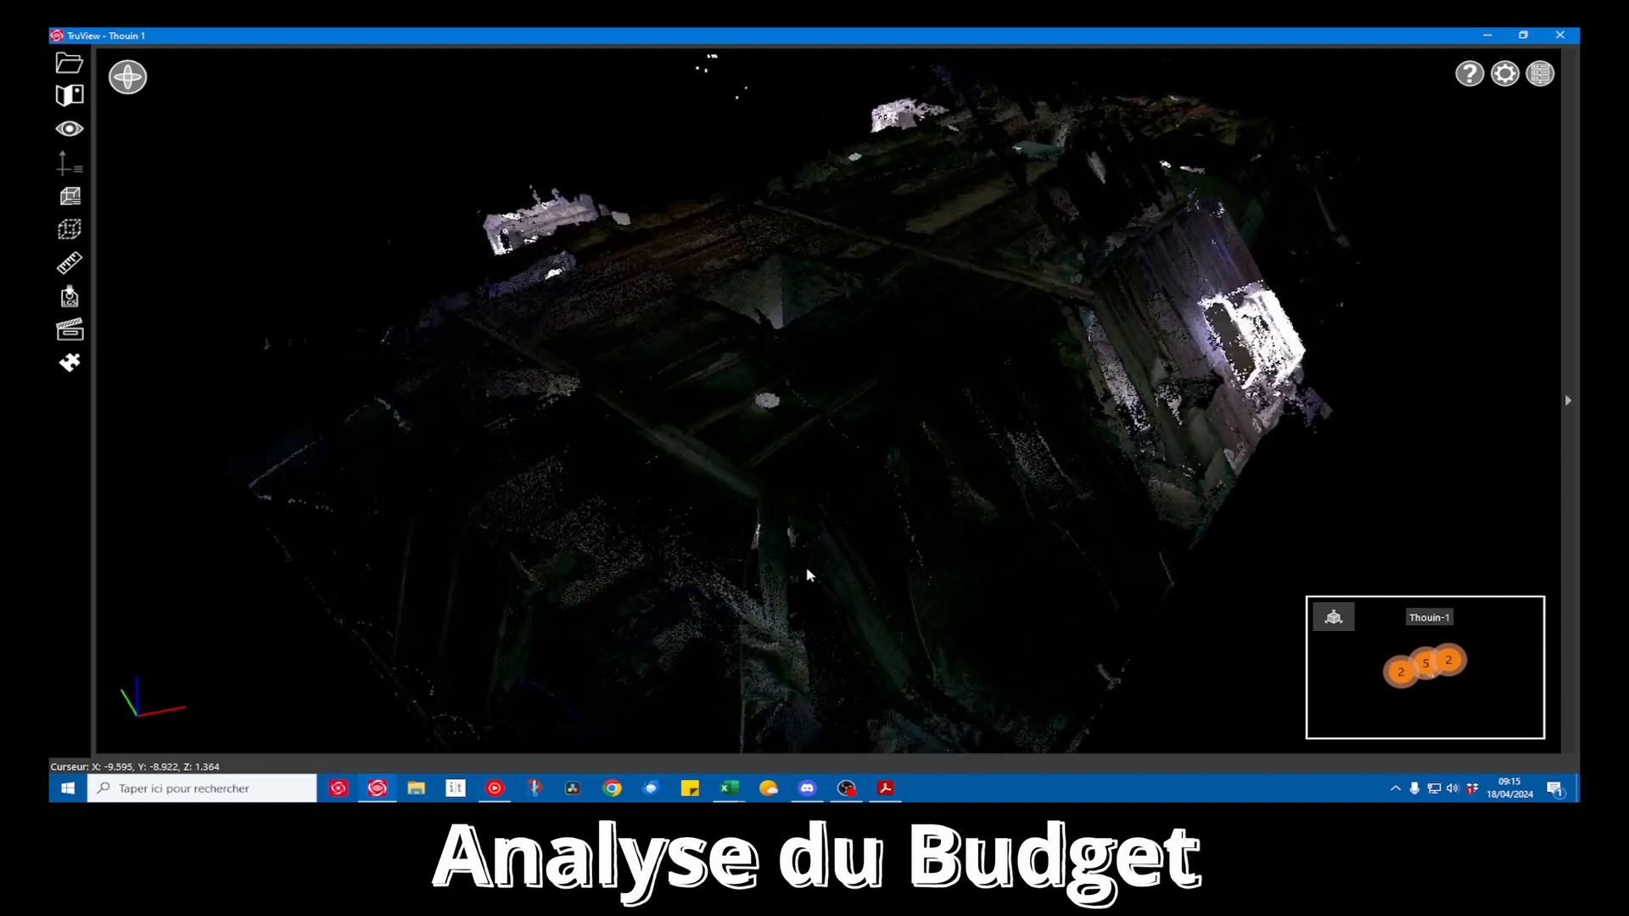
scroll(795, 568, up, 10)
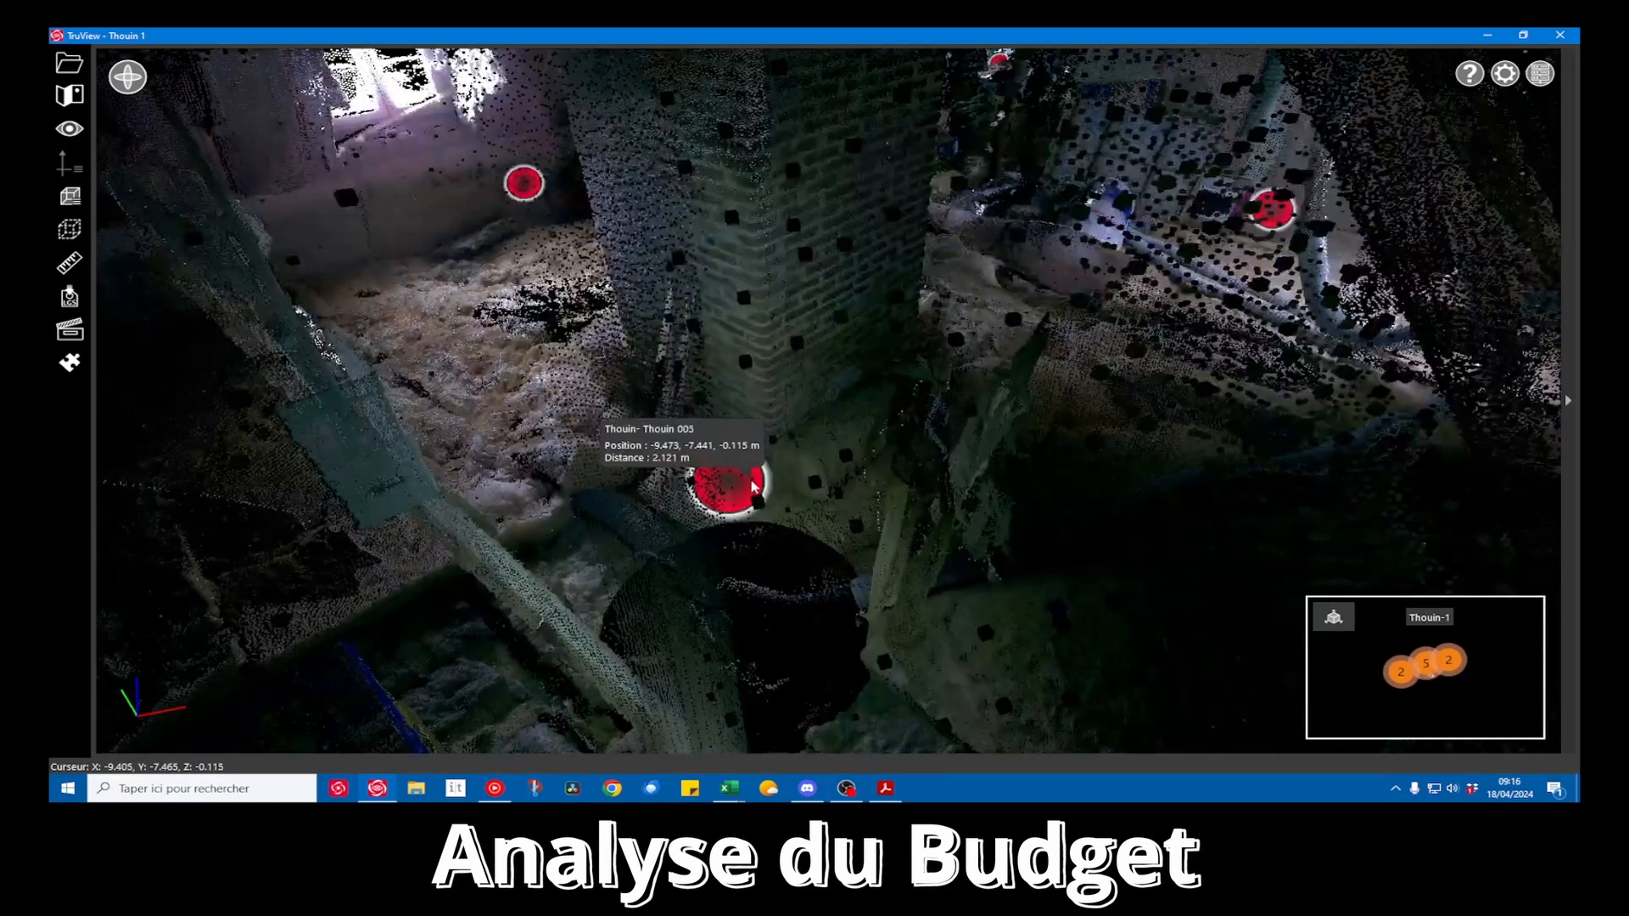
double_click(753, 485)
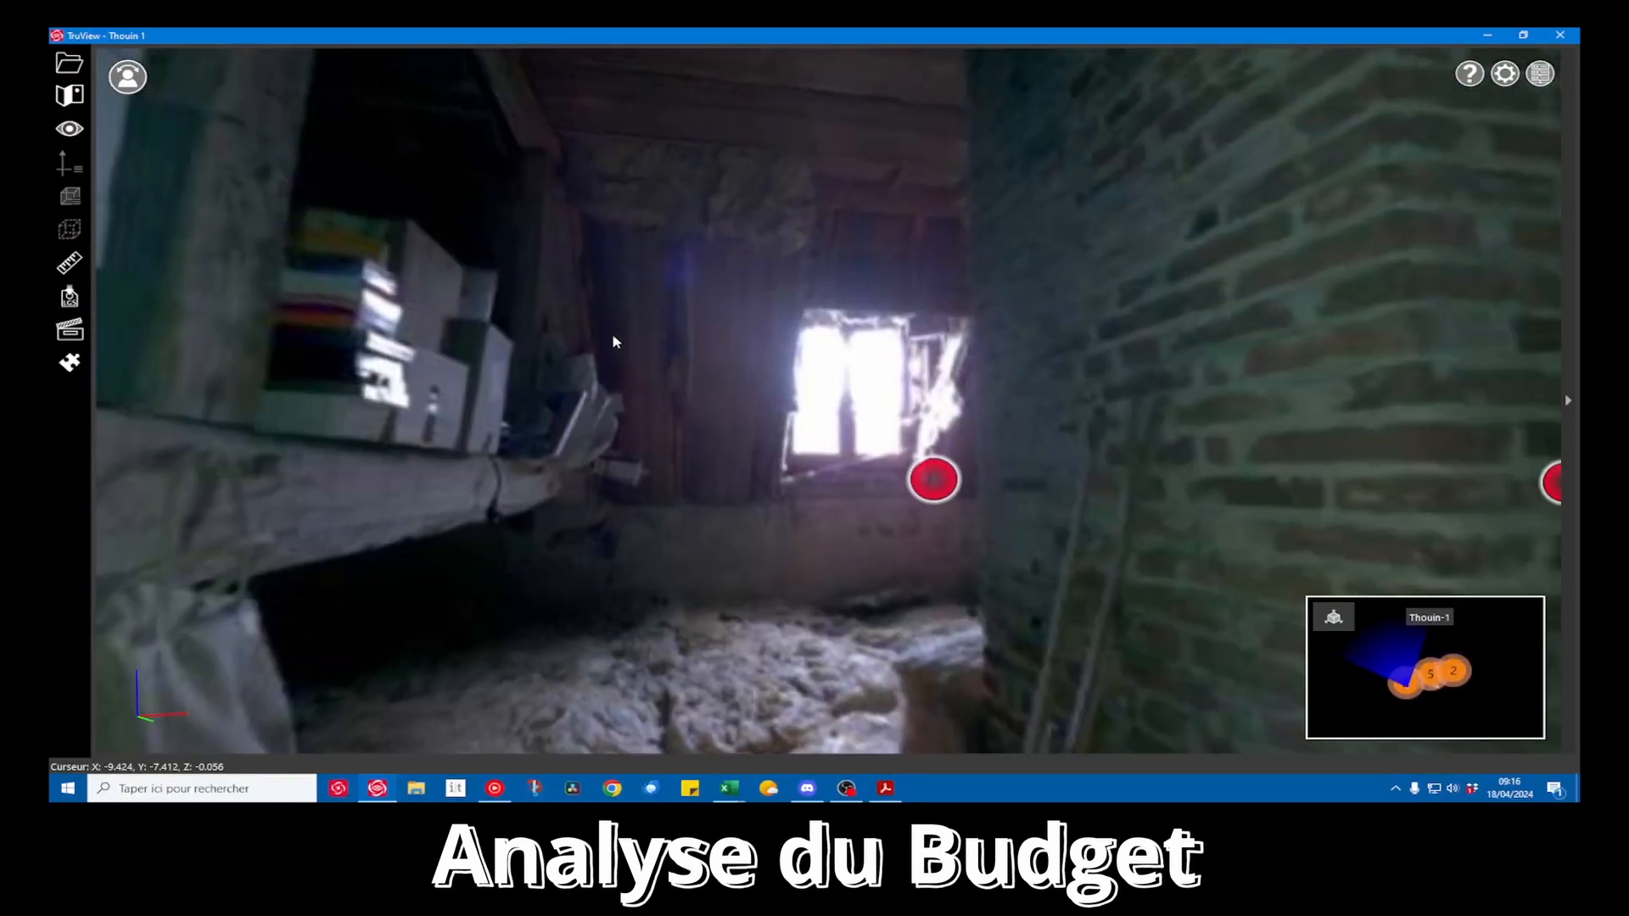
Examine the attic panorama around the chimney, checking the roof timbers, the window side and the floor
drag(616, 342, 1114, 456)
drag(892, 460, 1335, 538)
drag(1009, 539, 1476, 531)
drag(929, 518, 1043, 517)
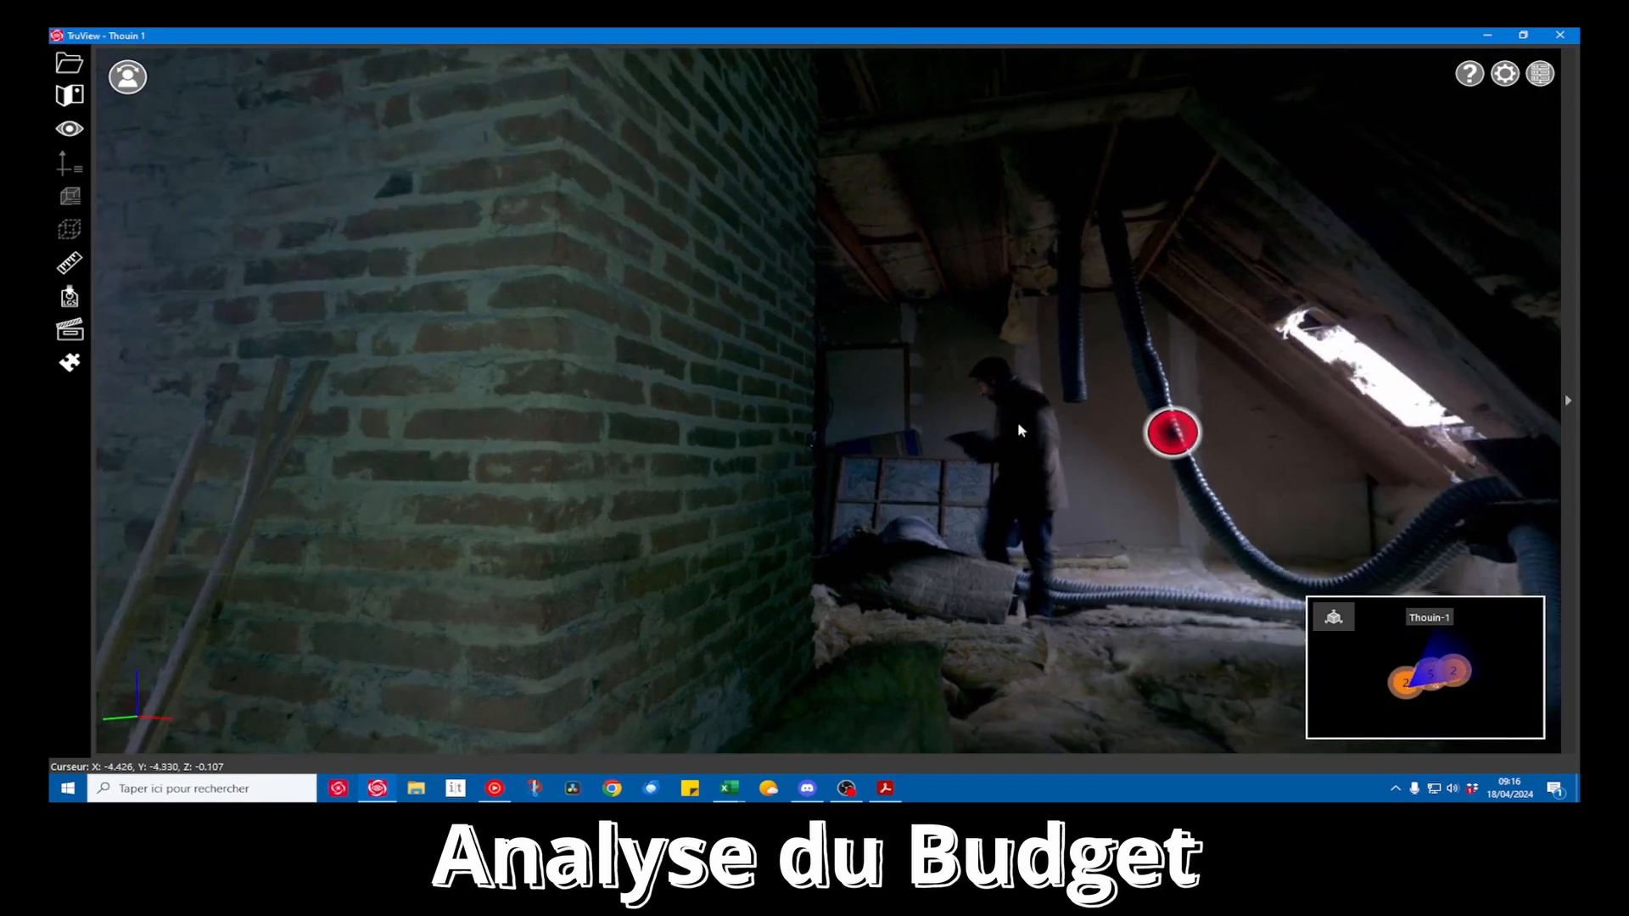
drag(1061, 518, 1284, 520)
drag(959, 518, 1067, 512)
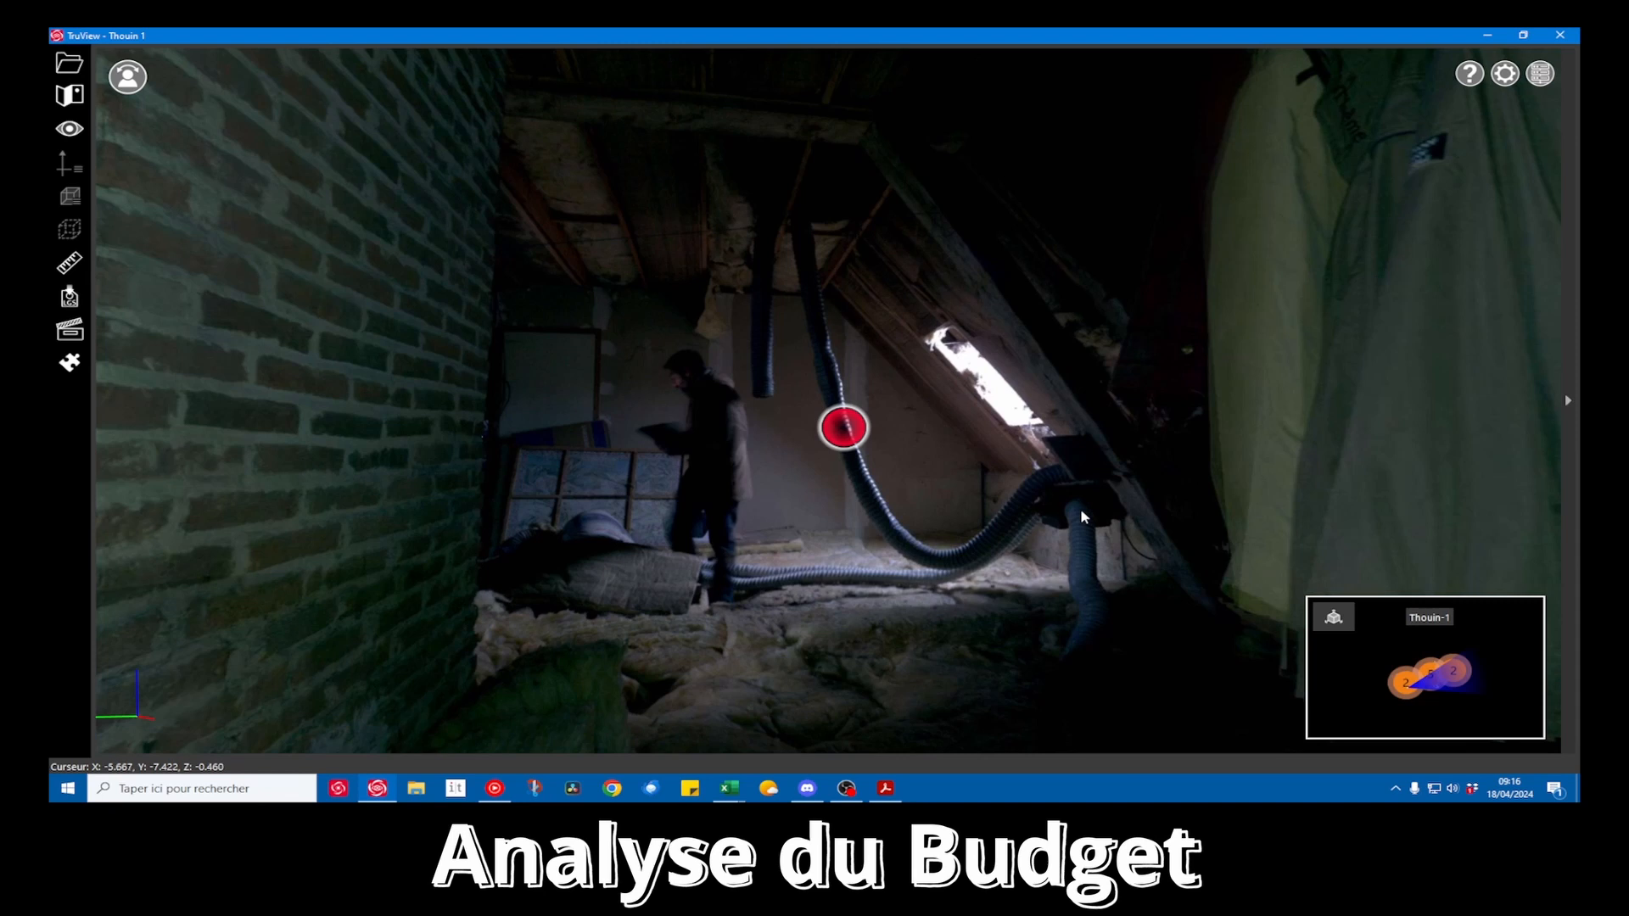
drag(732, 415, 424, 399)
drag(614, 425, 348, 424)
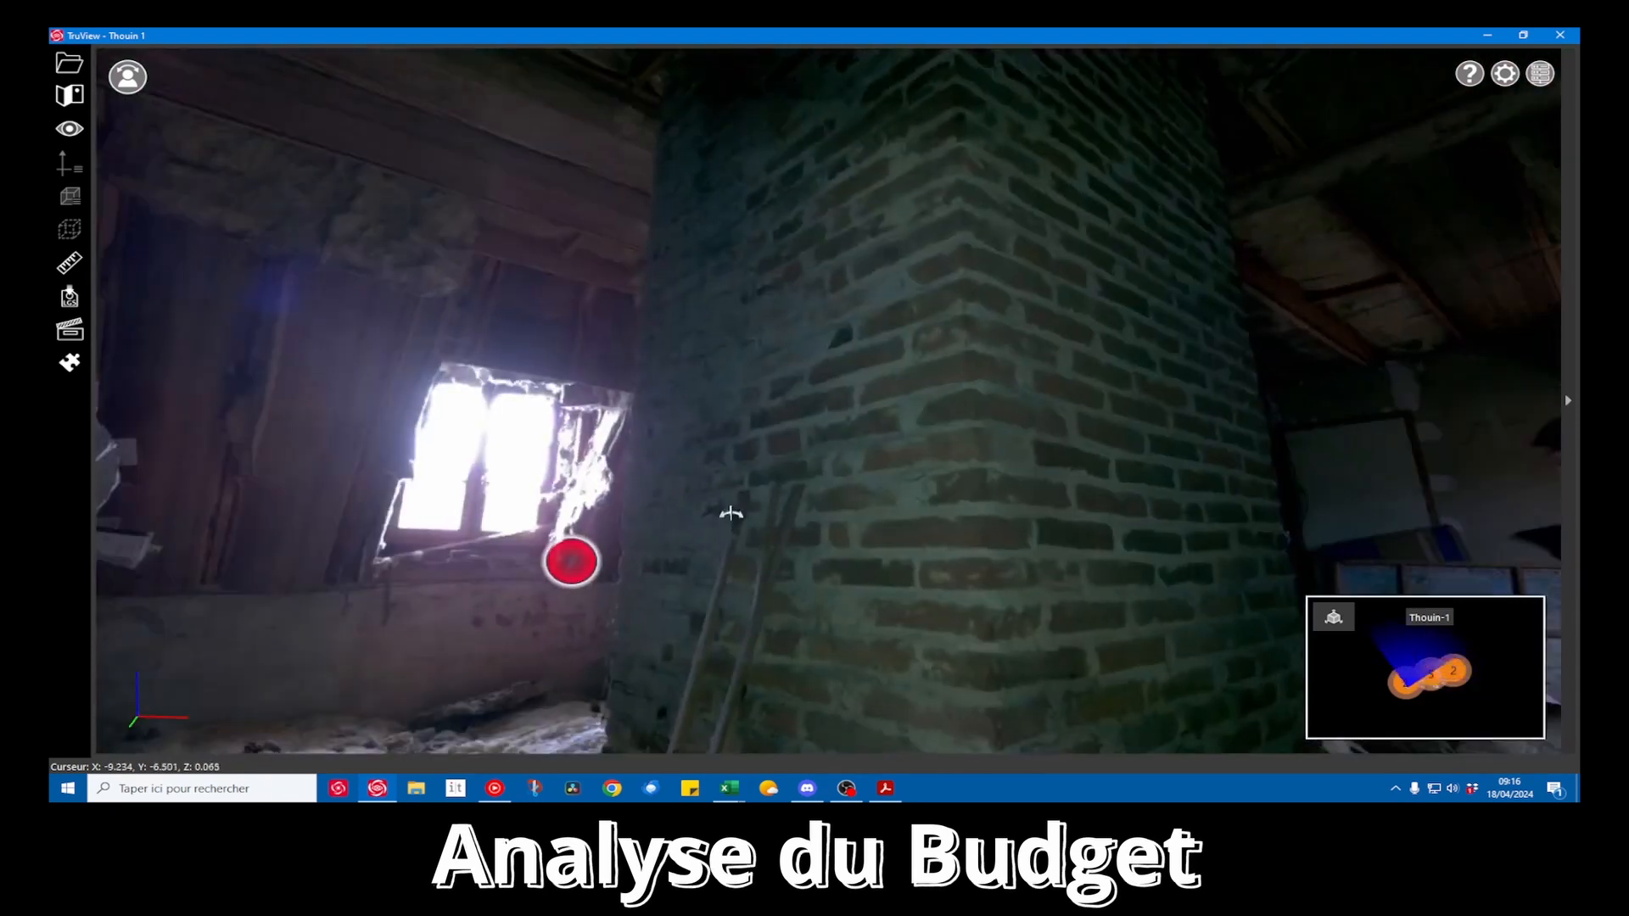
drag(730, 512, 509, 547)
mouse_move(791, 551)
mouse_down()
mouse_move(727, 708)
mouse_move(731, 761)
mouse_up()
drag(829, 512, 823, 160)
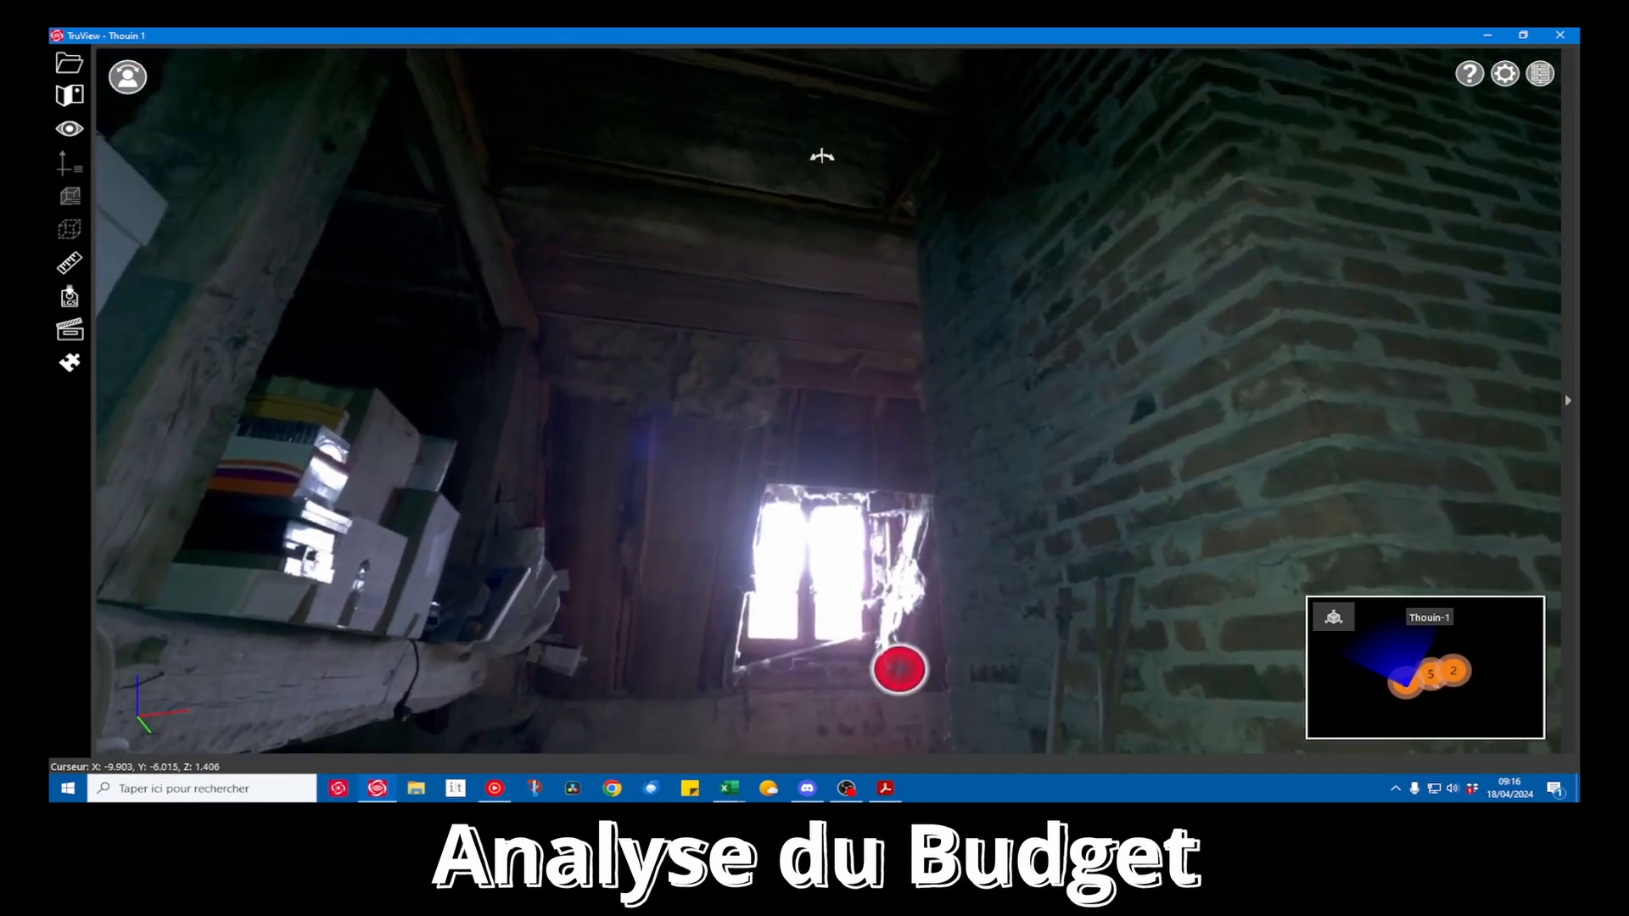
Switch back to Excel, collapse the Men. Int. lot and expand Plomberie in the pivot table
click(1486, 35)
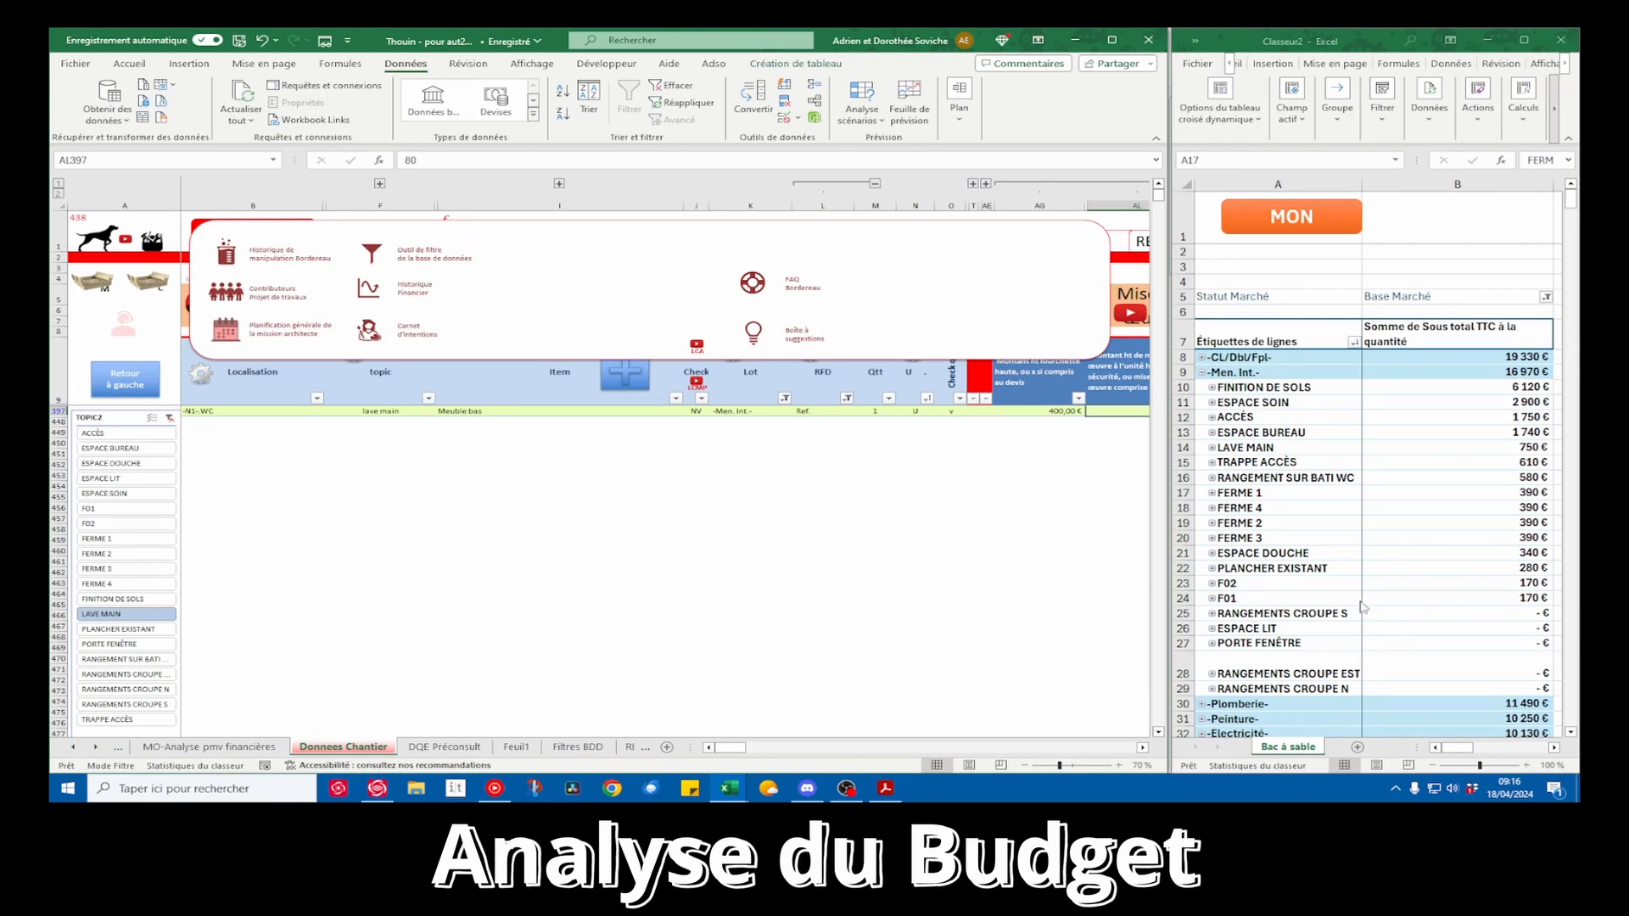
click(1202, 374)
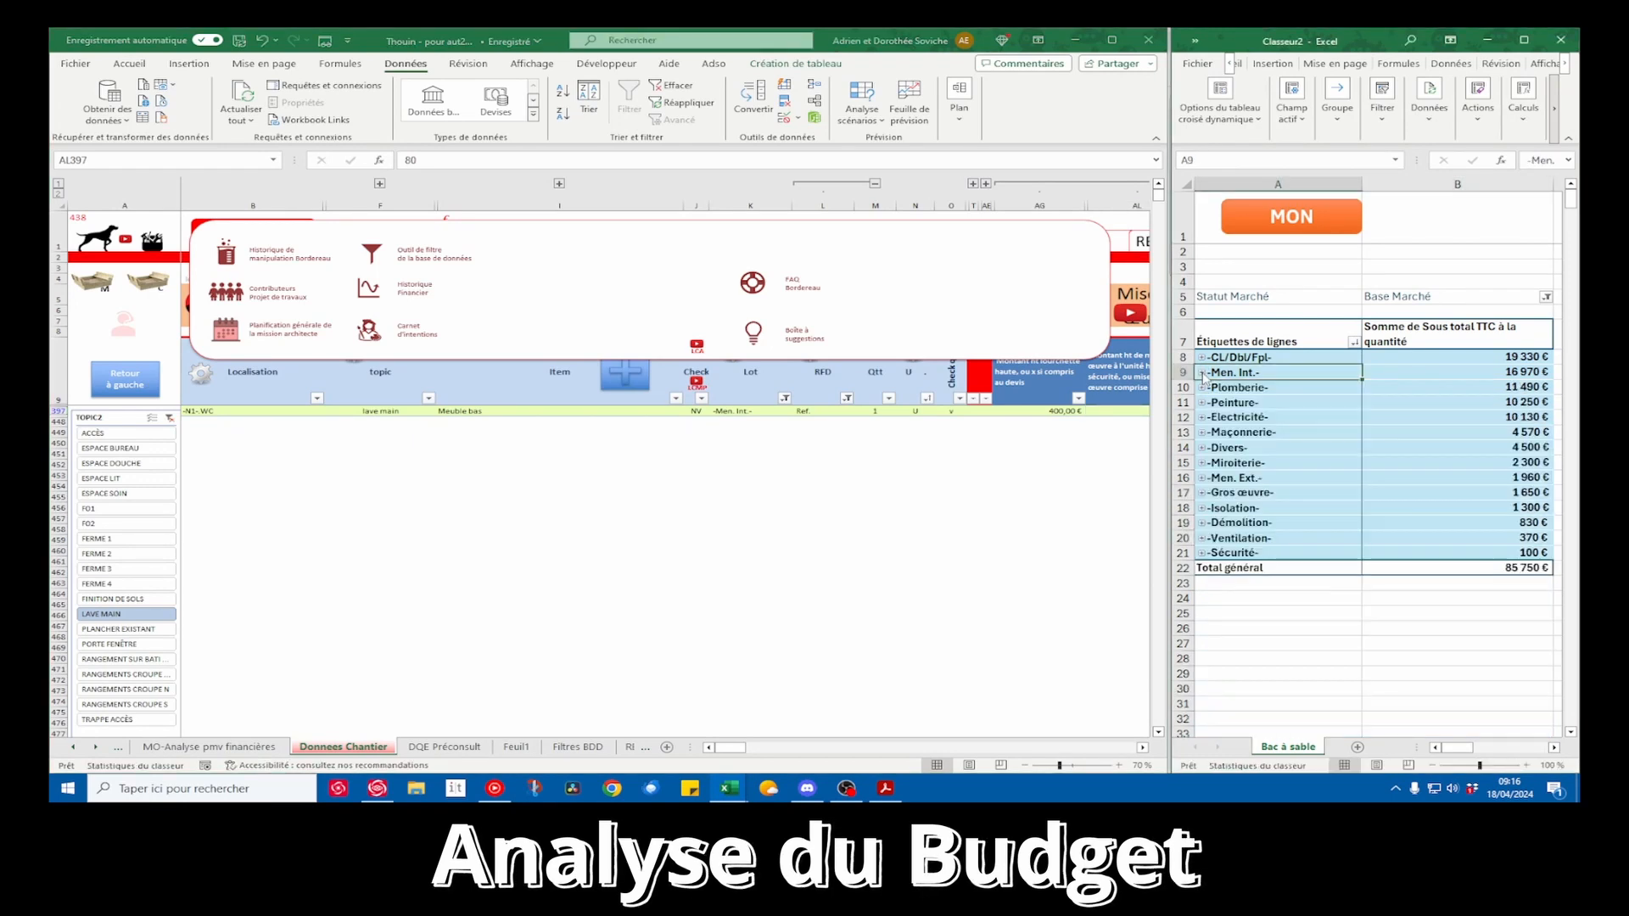
click(1202, 388)
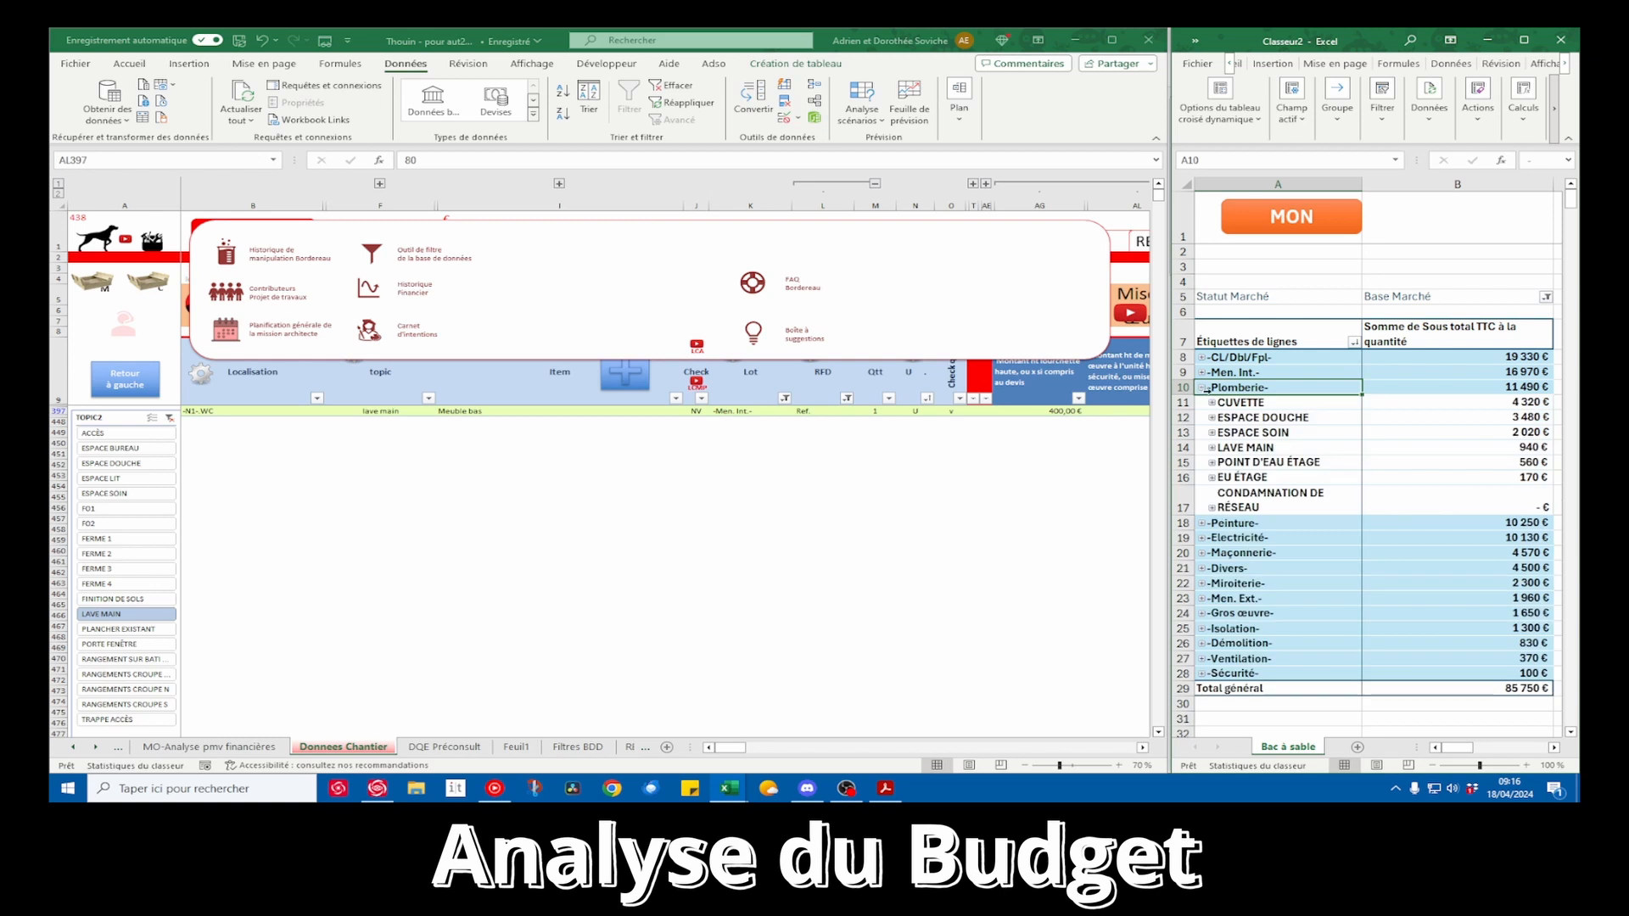
Clear the RFD, Lot and TOPIC2 filters in the worksite database's filter sheet
click(371, 252)
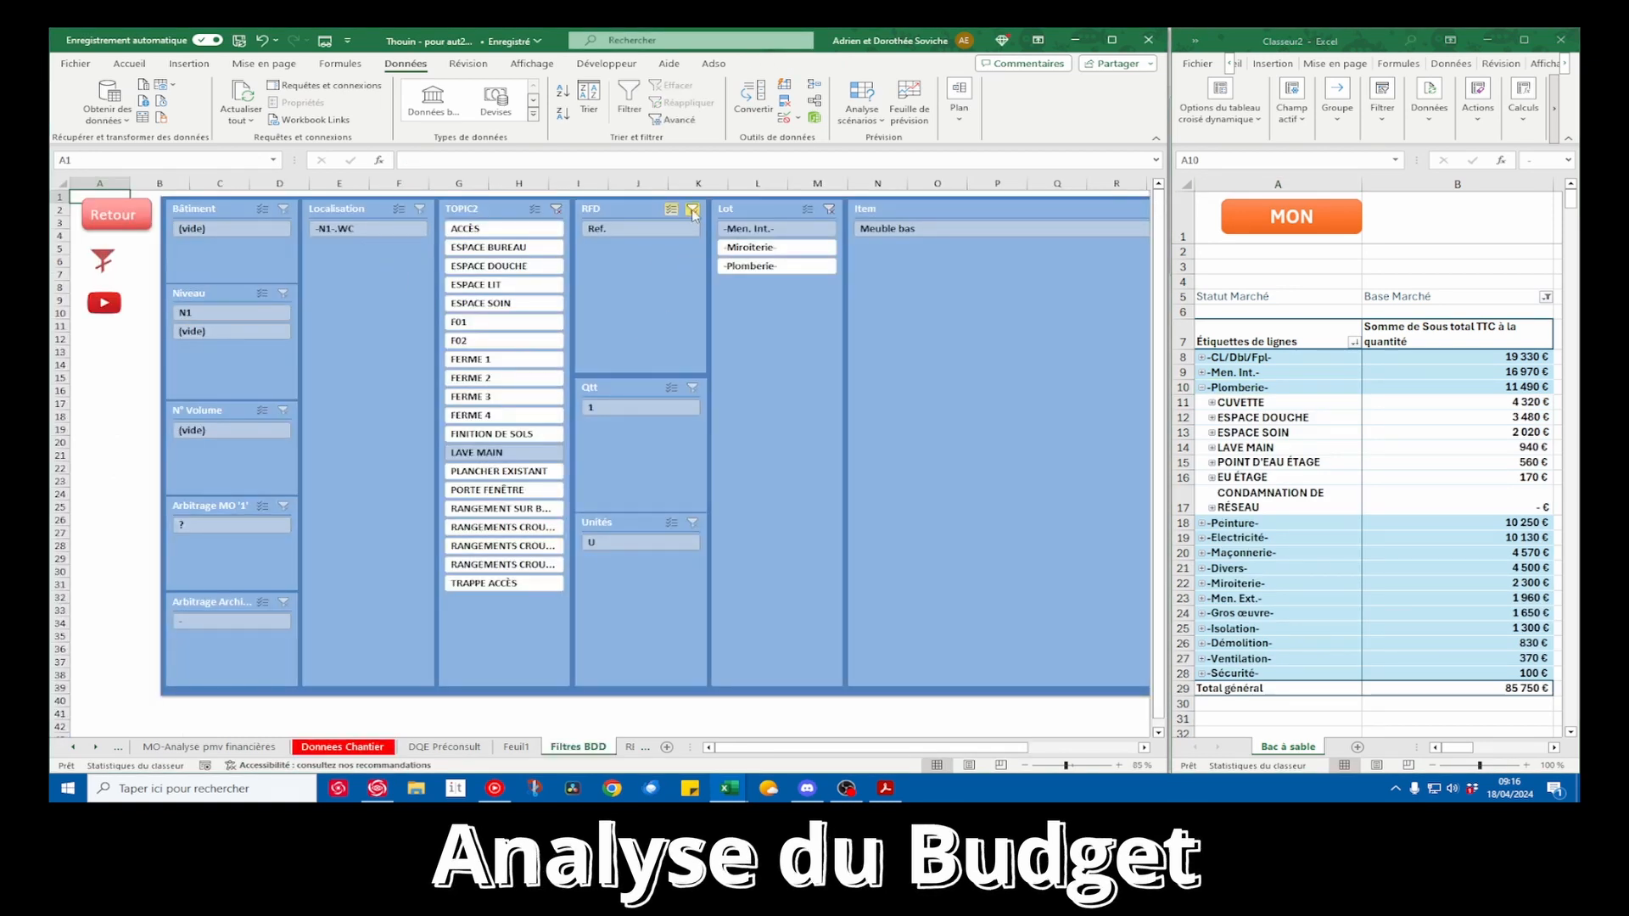
click(692, 211)
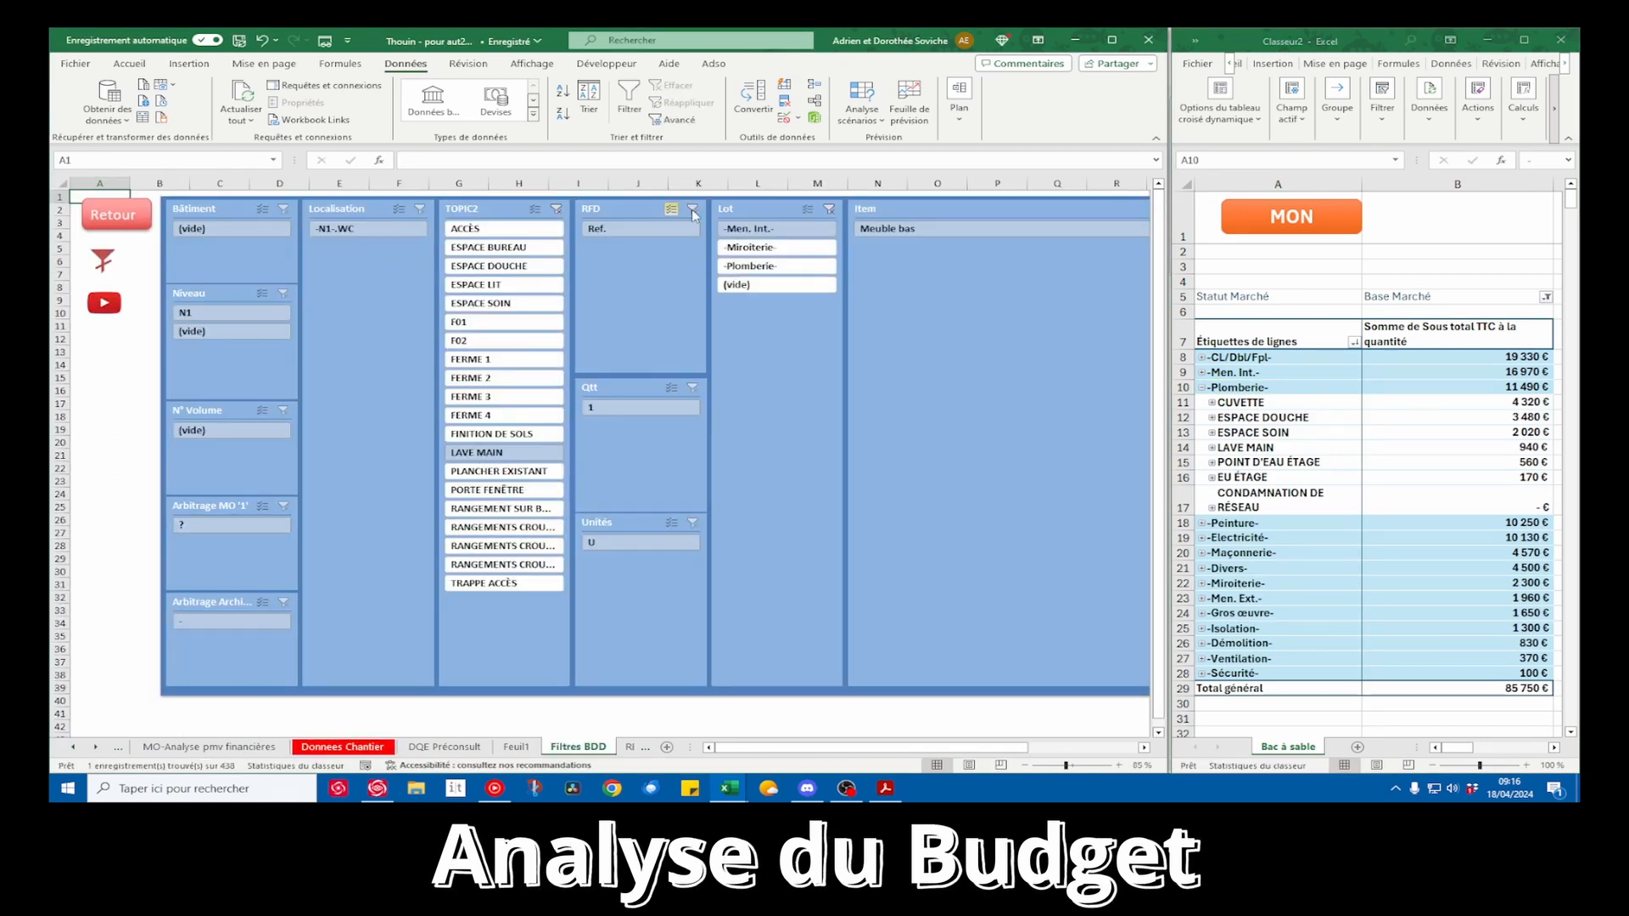
click(829, 210)
click(555, 209)
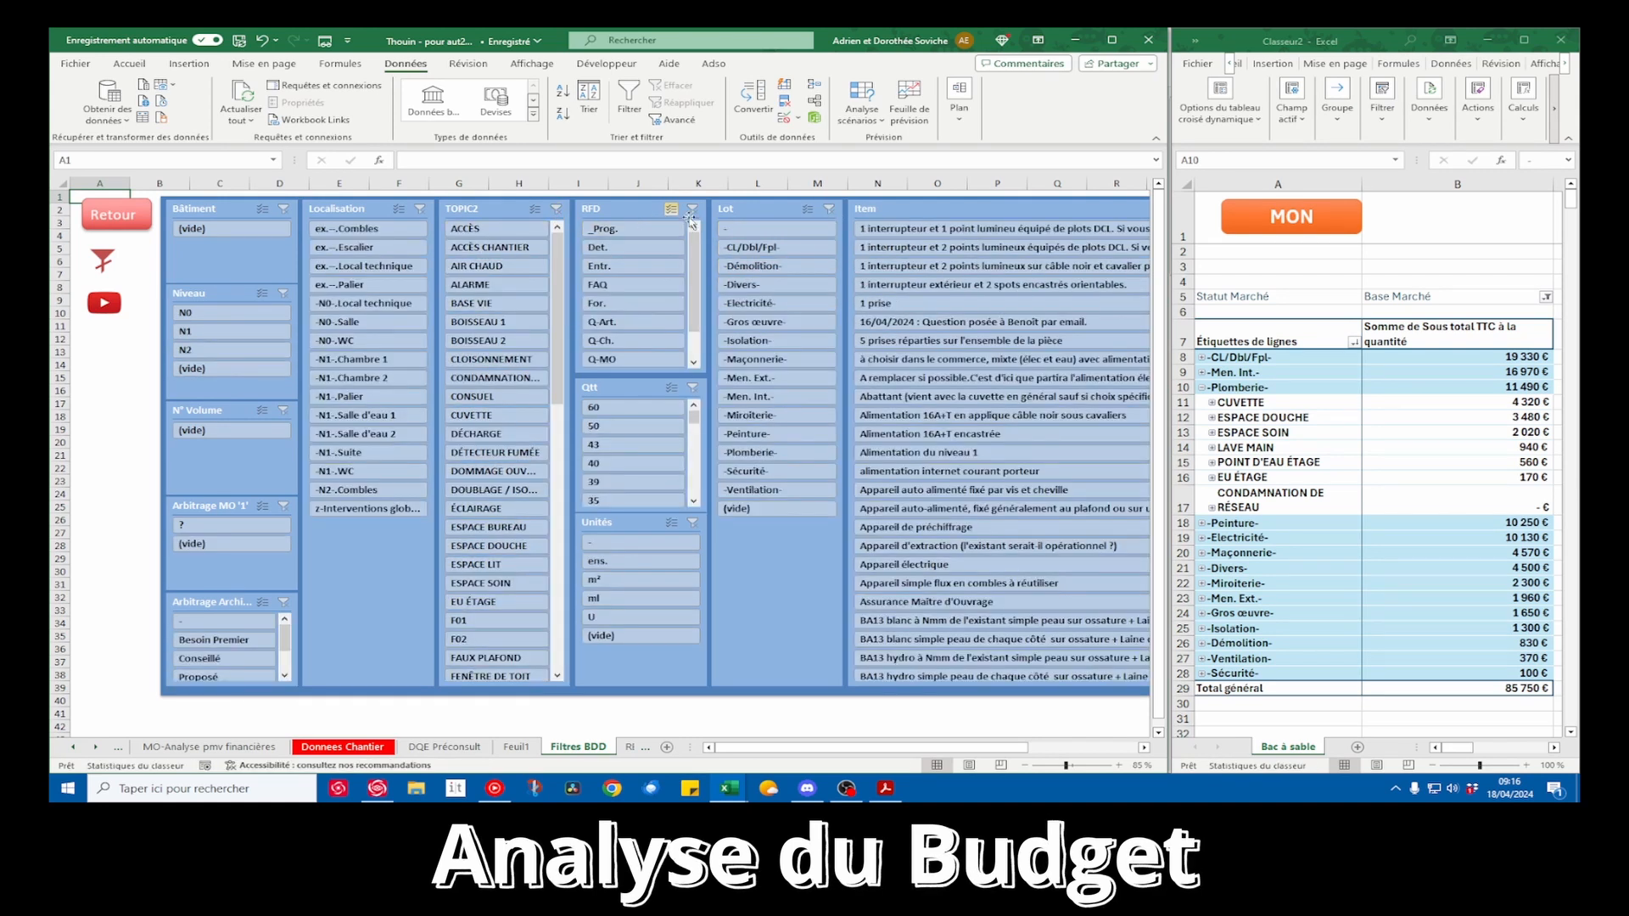
Filter the worksite data on RFD values Det., For. and Ref. and on the Plomberie lot, and return to the data
click(670, 210)
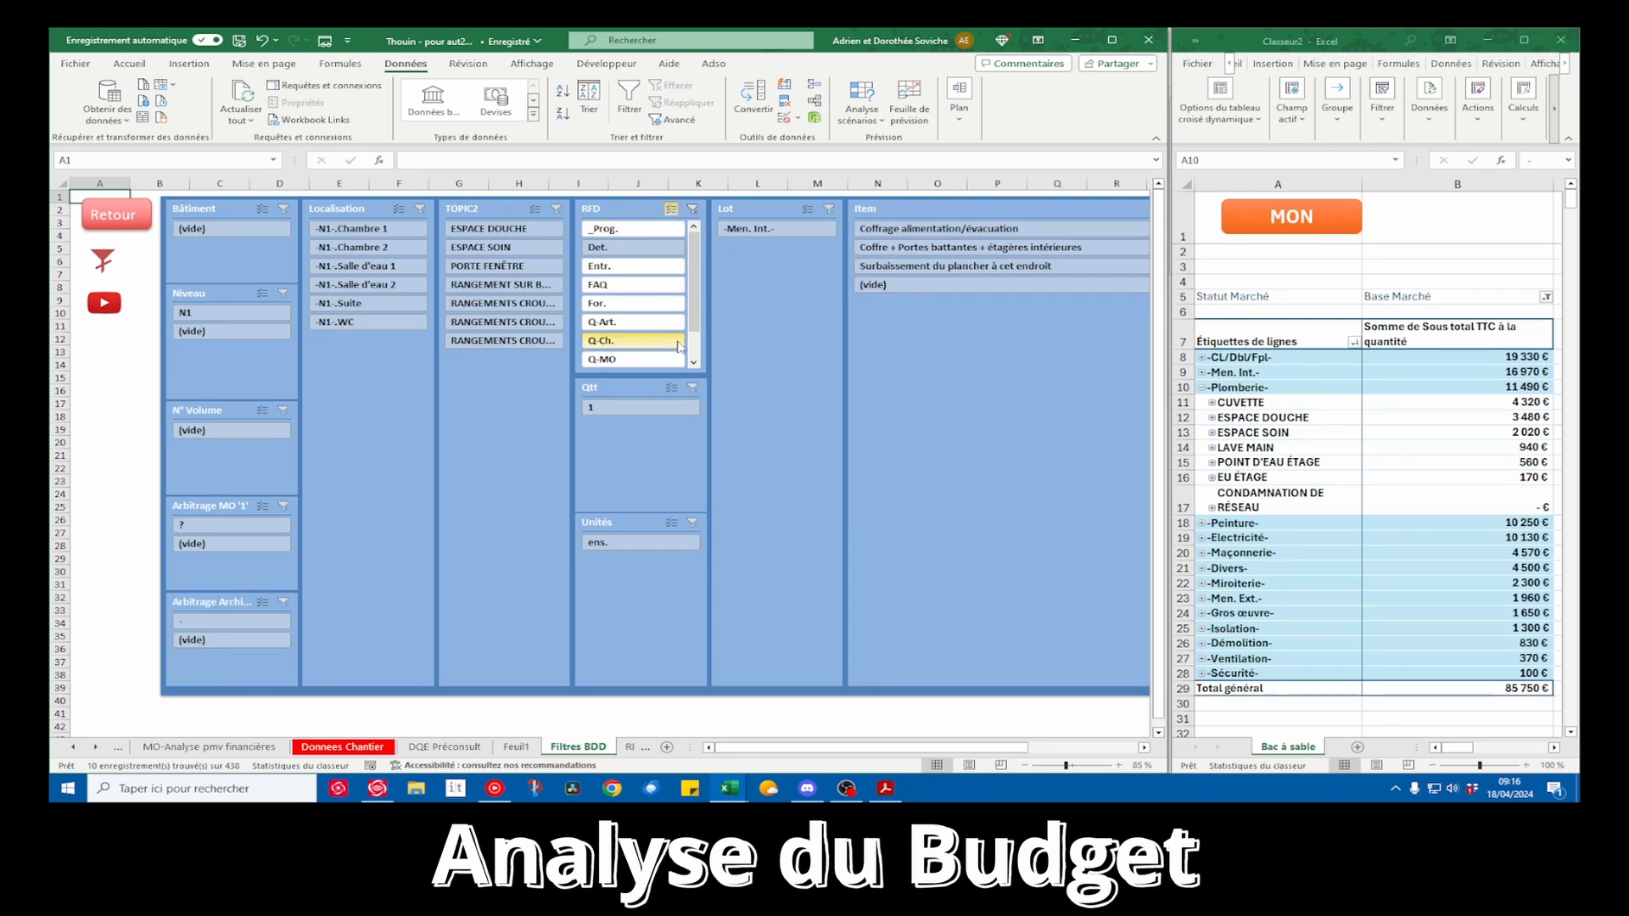
click(668, 305)
scroll(671, 337, down, 1)
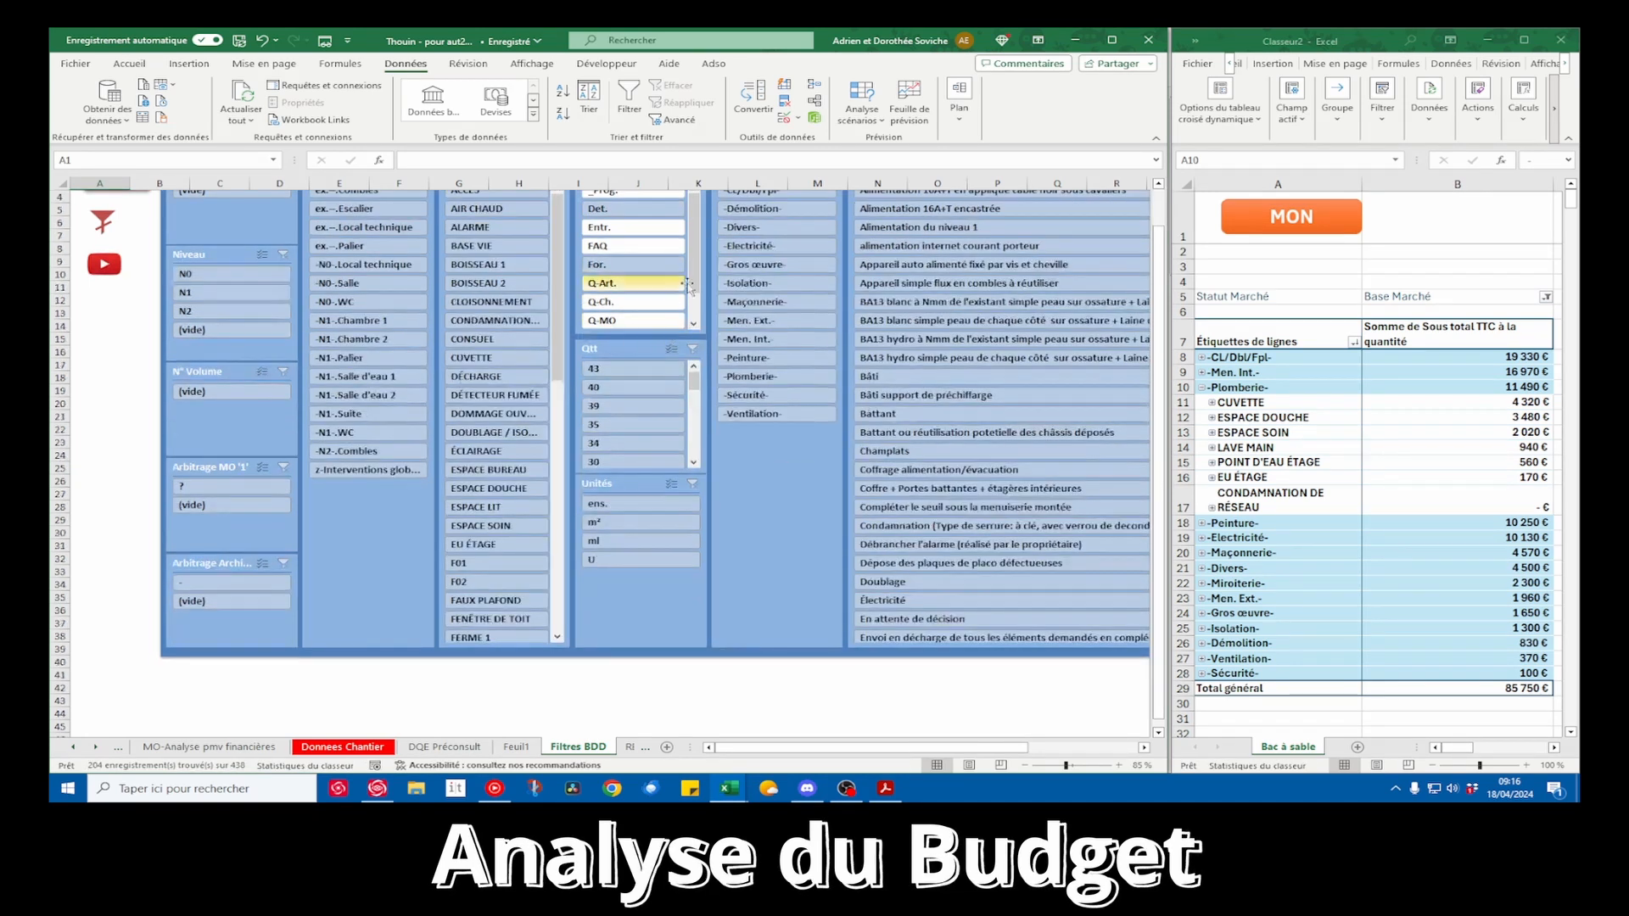
scroll(687, 292, down, 1)
click(634, 319)
scroll(721, 340, up, 1)
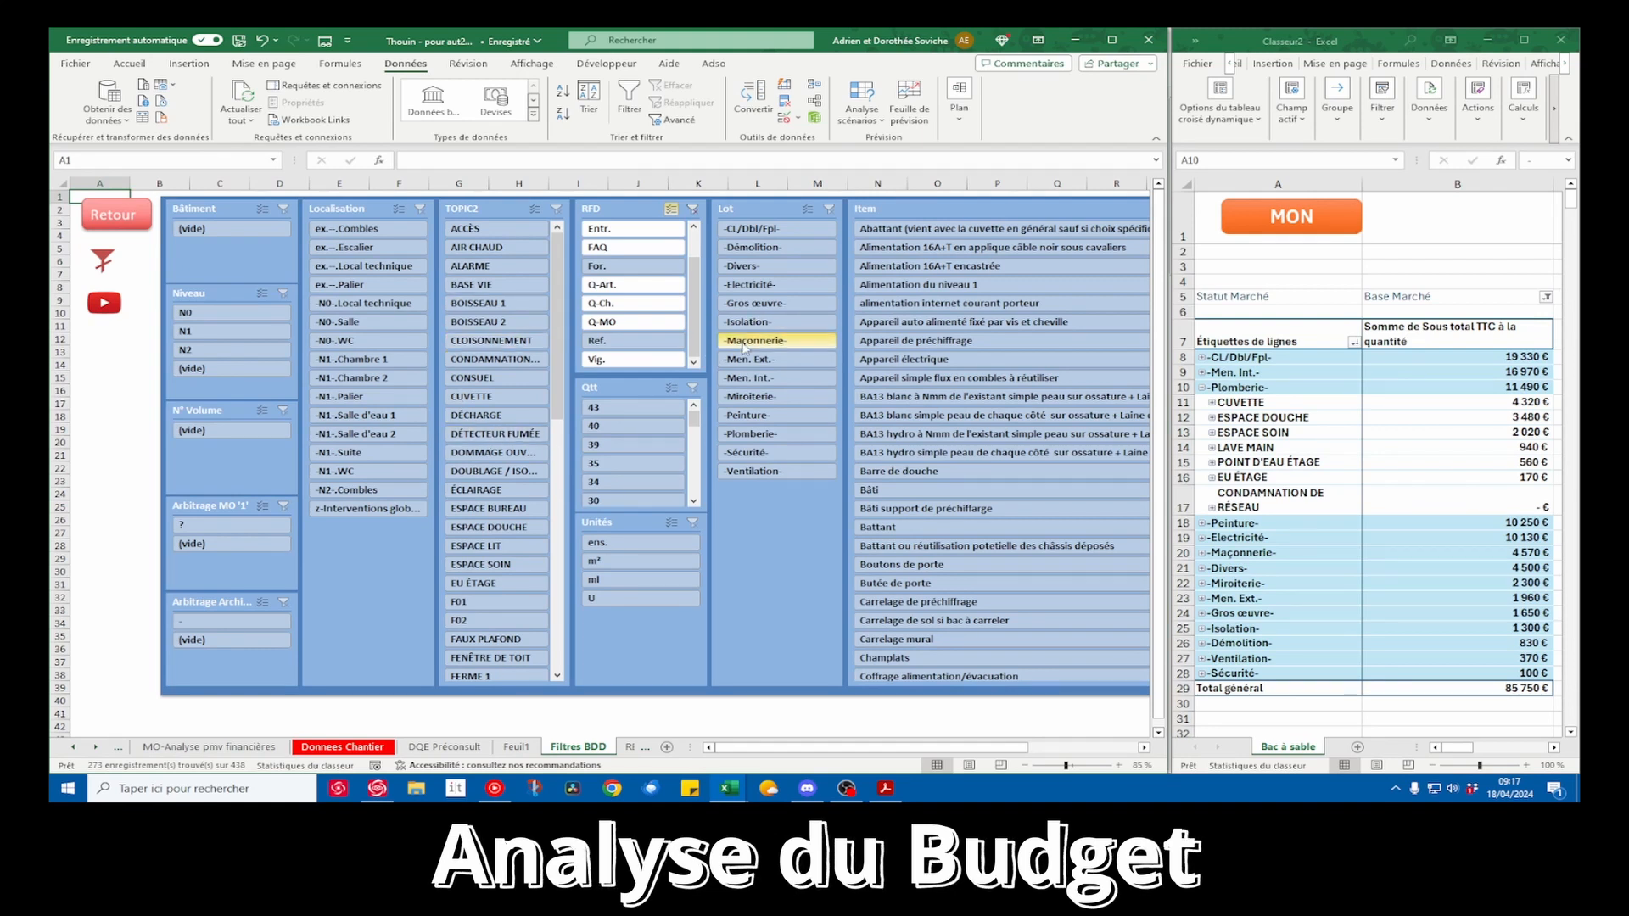
click(746, 433)
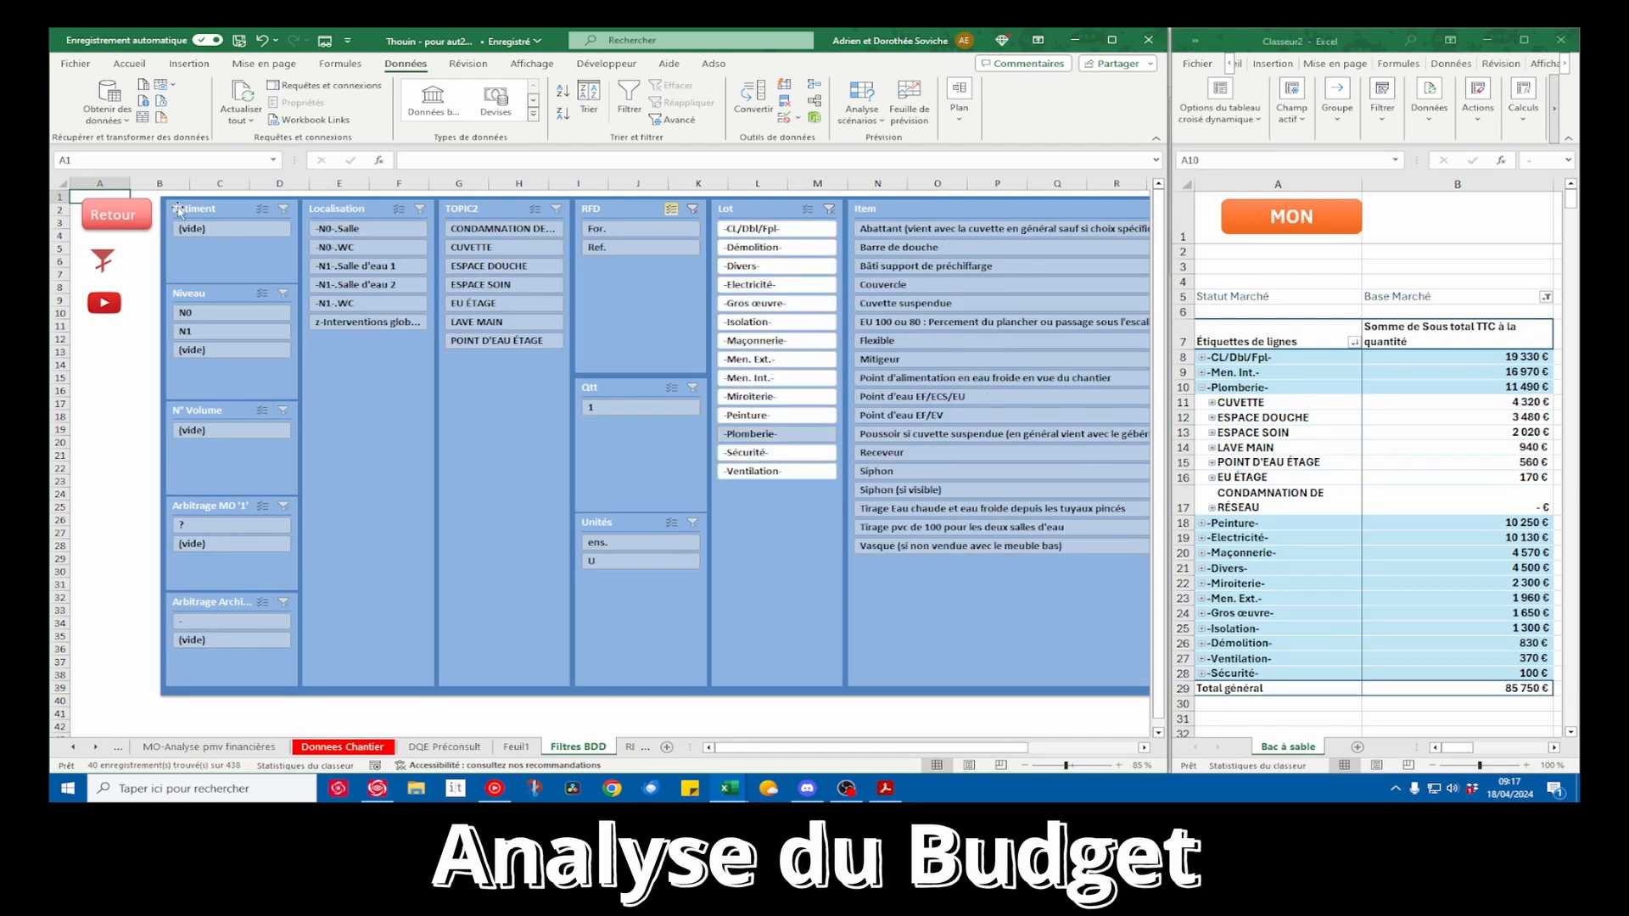
click(120, 210)
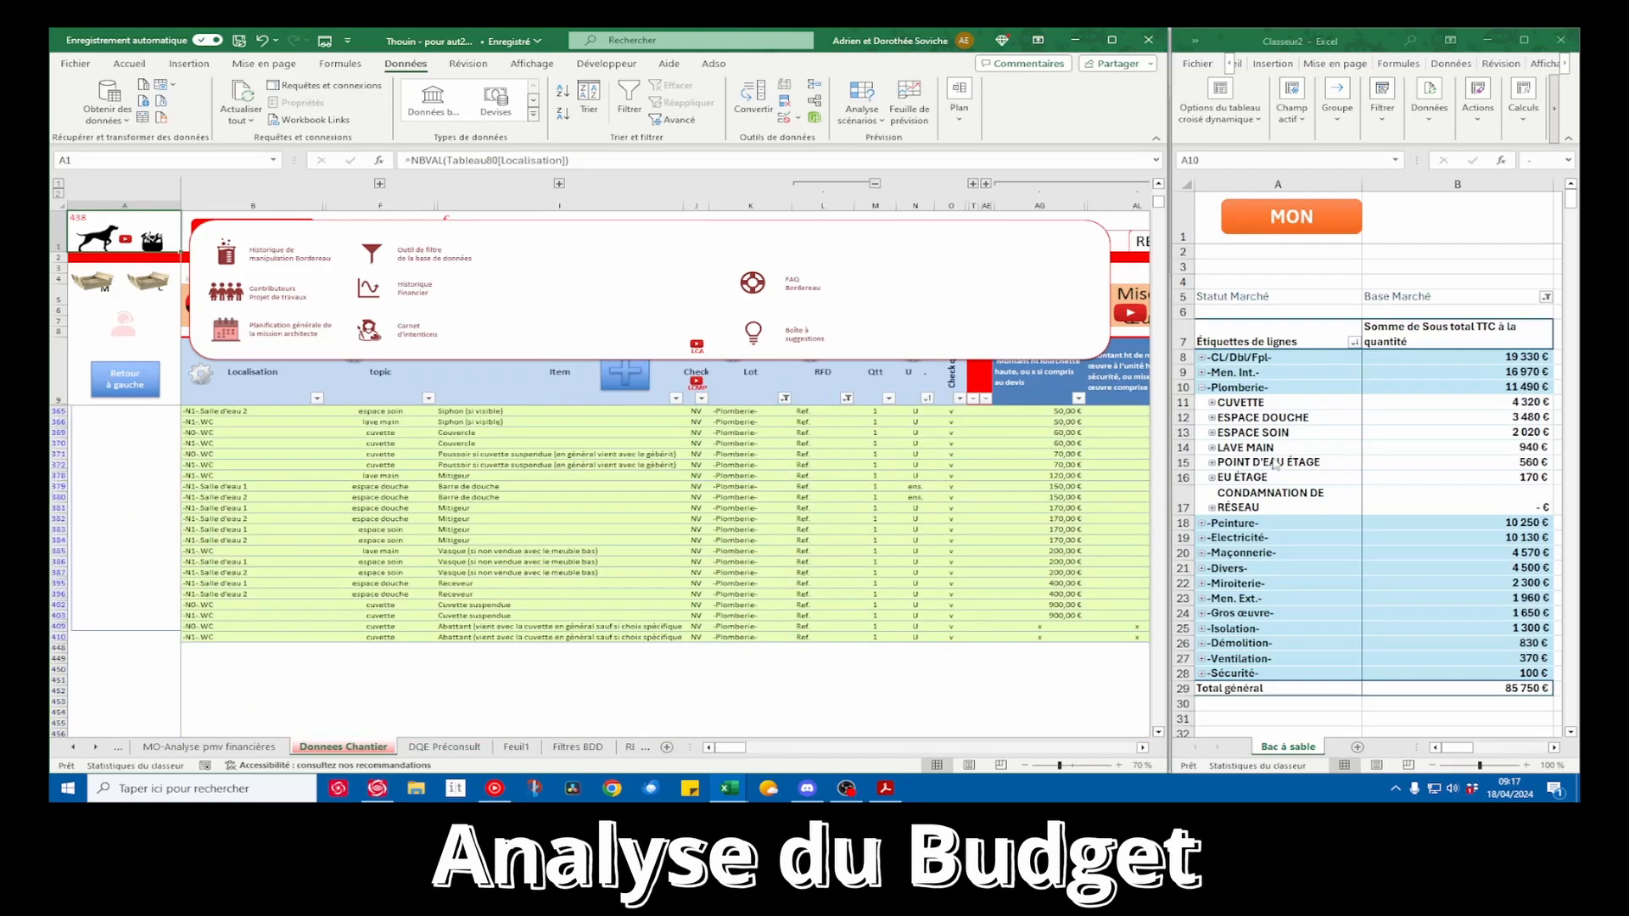
Filter the worksite data on the topic CUVETTE and review the supply and installation amounts
click(354, 256)
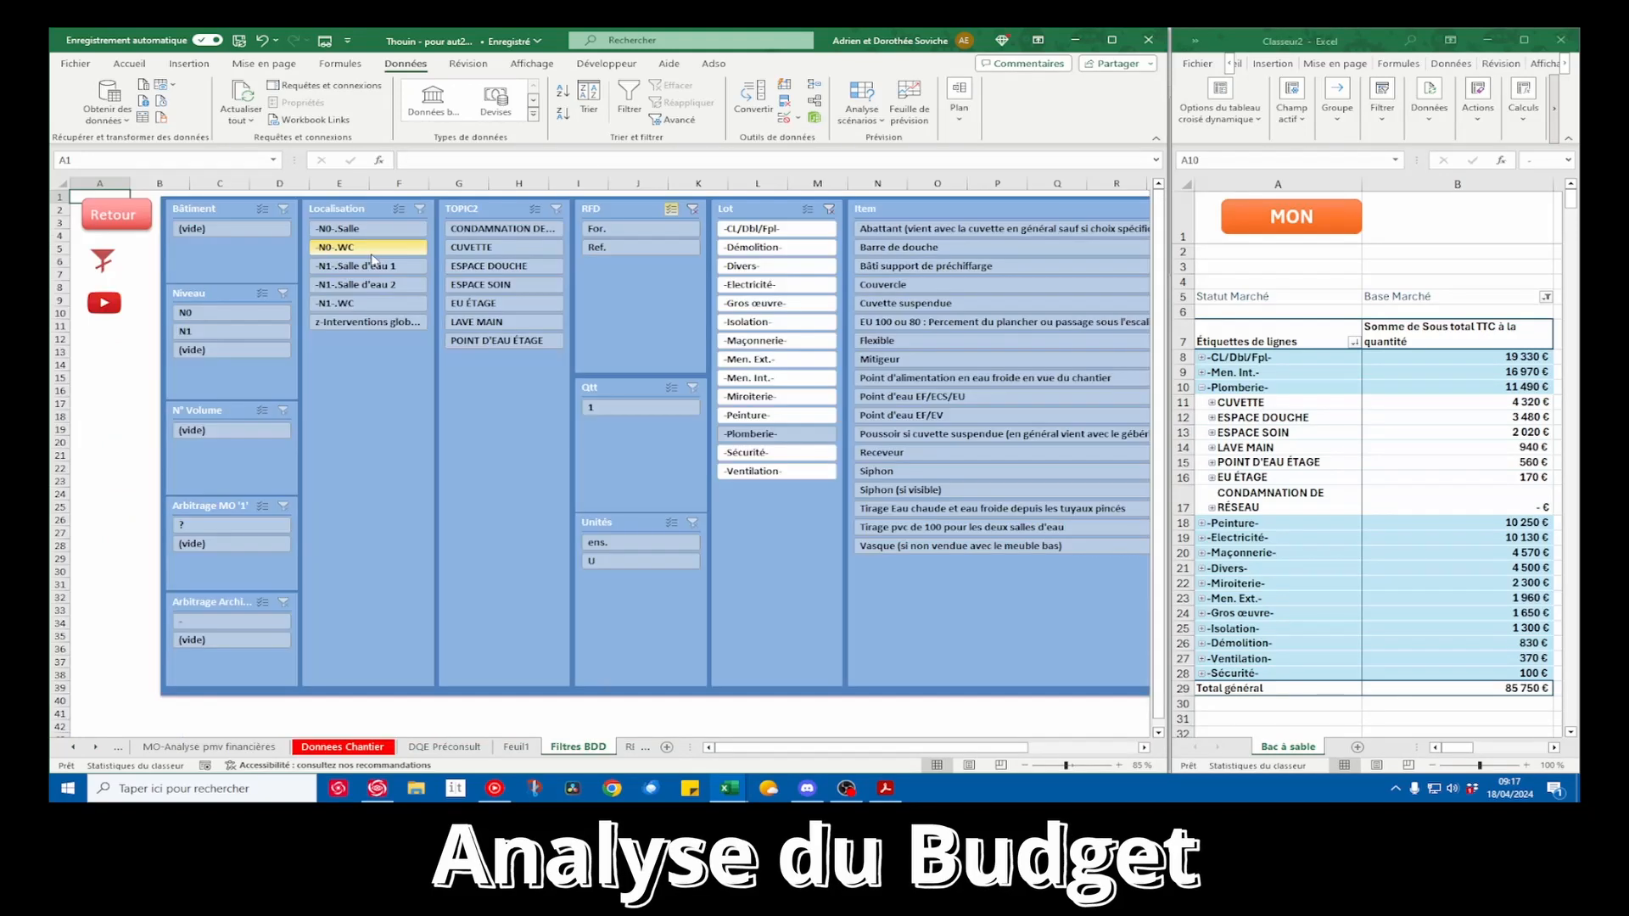
click(133, 223)
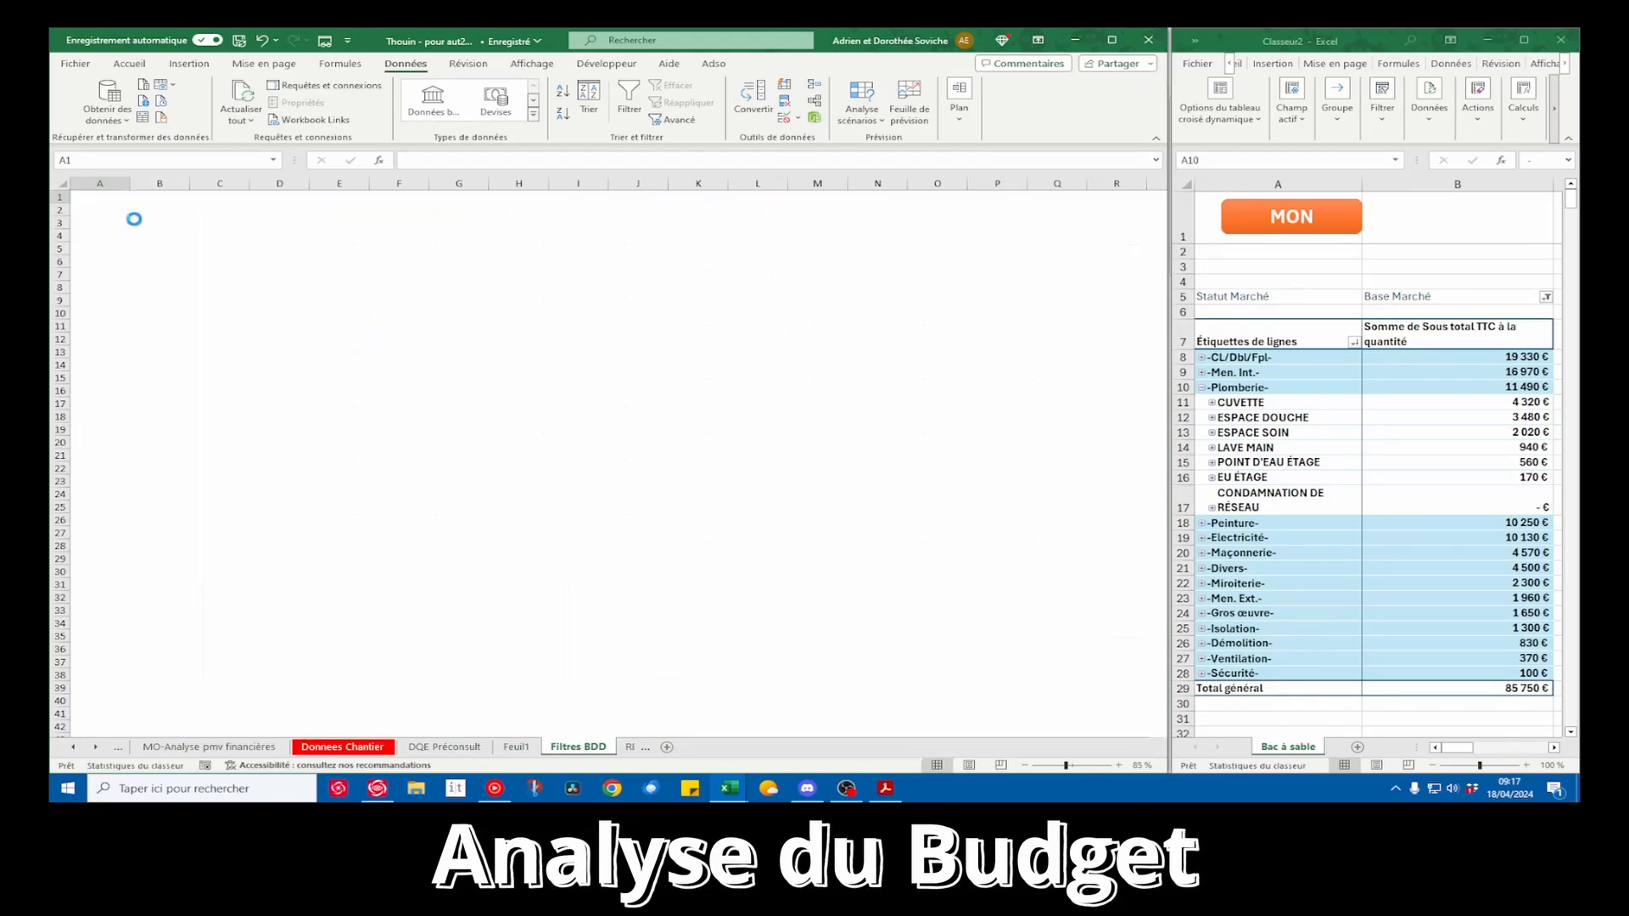
drag(612, 456, 611, 451)
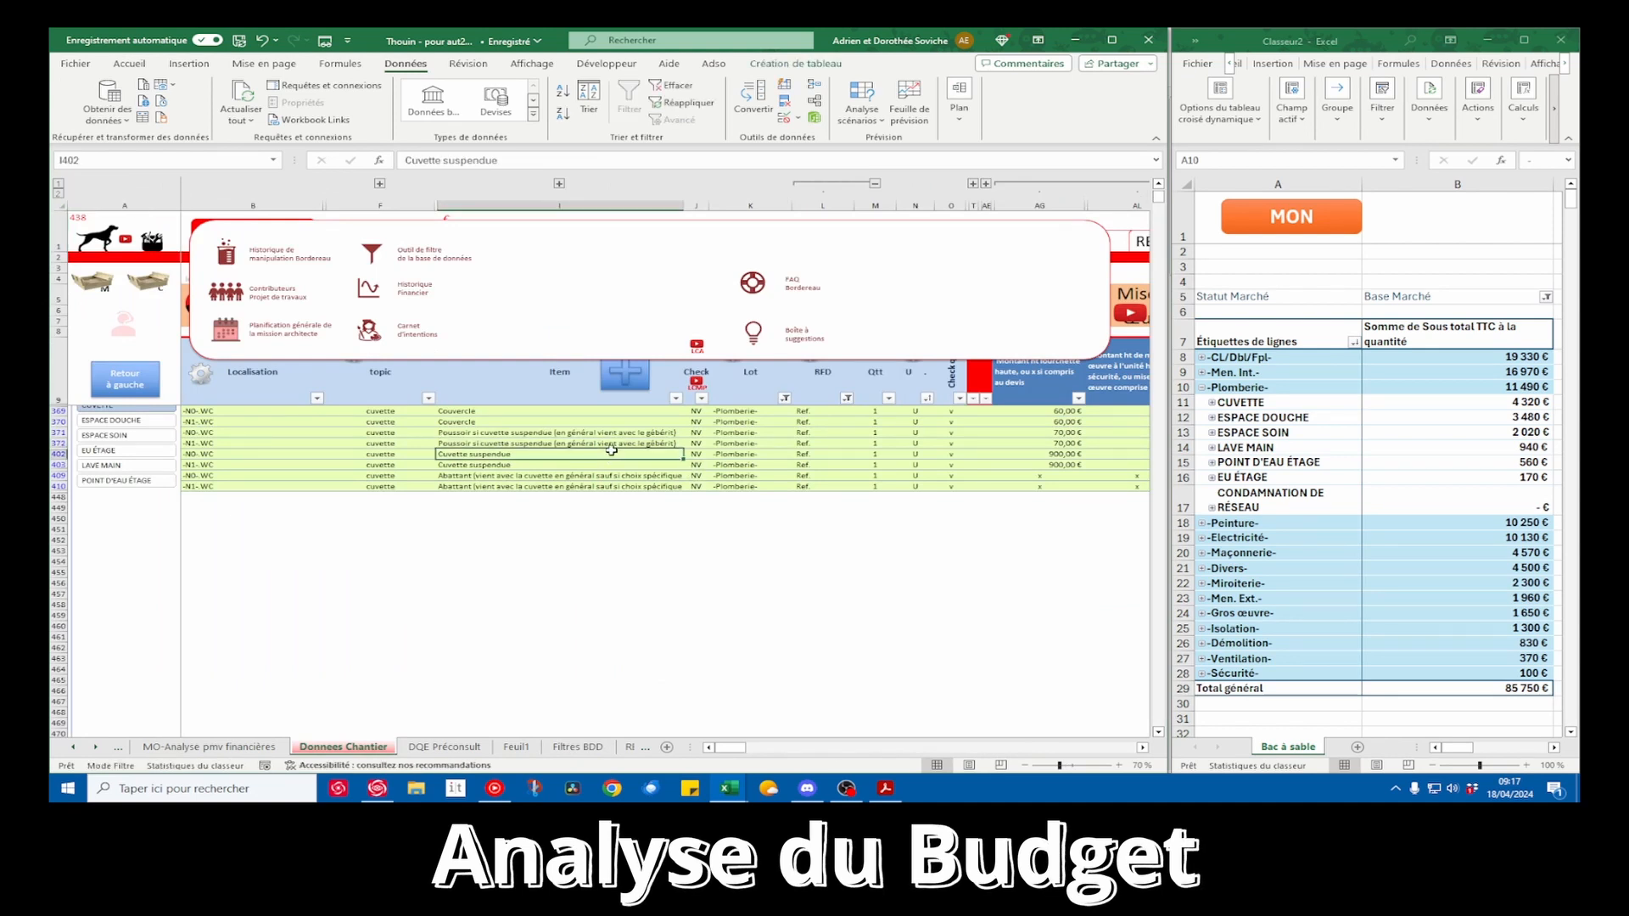
scroll(610, 450, right, 6)
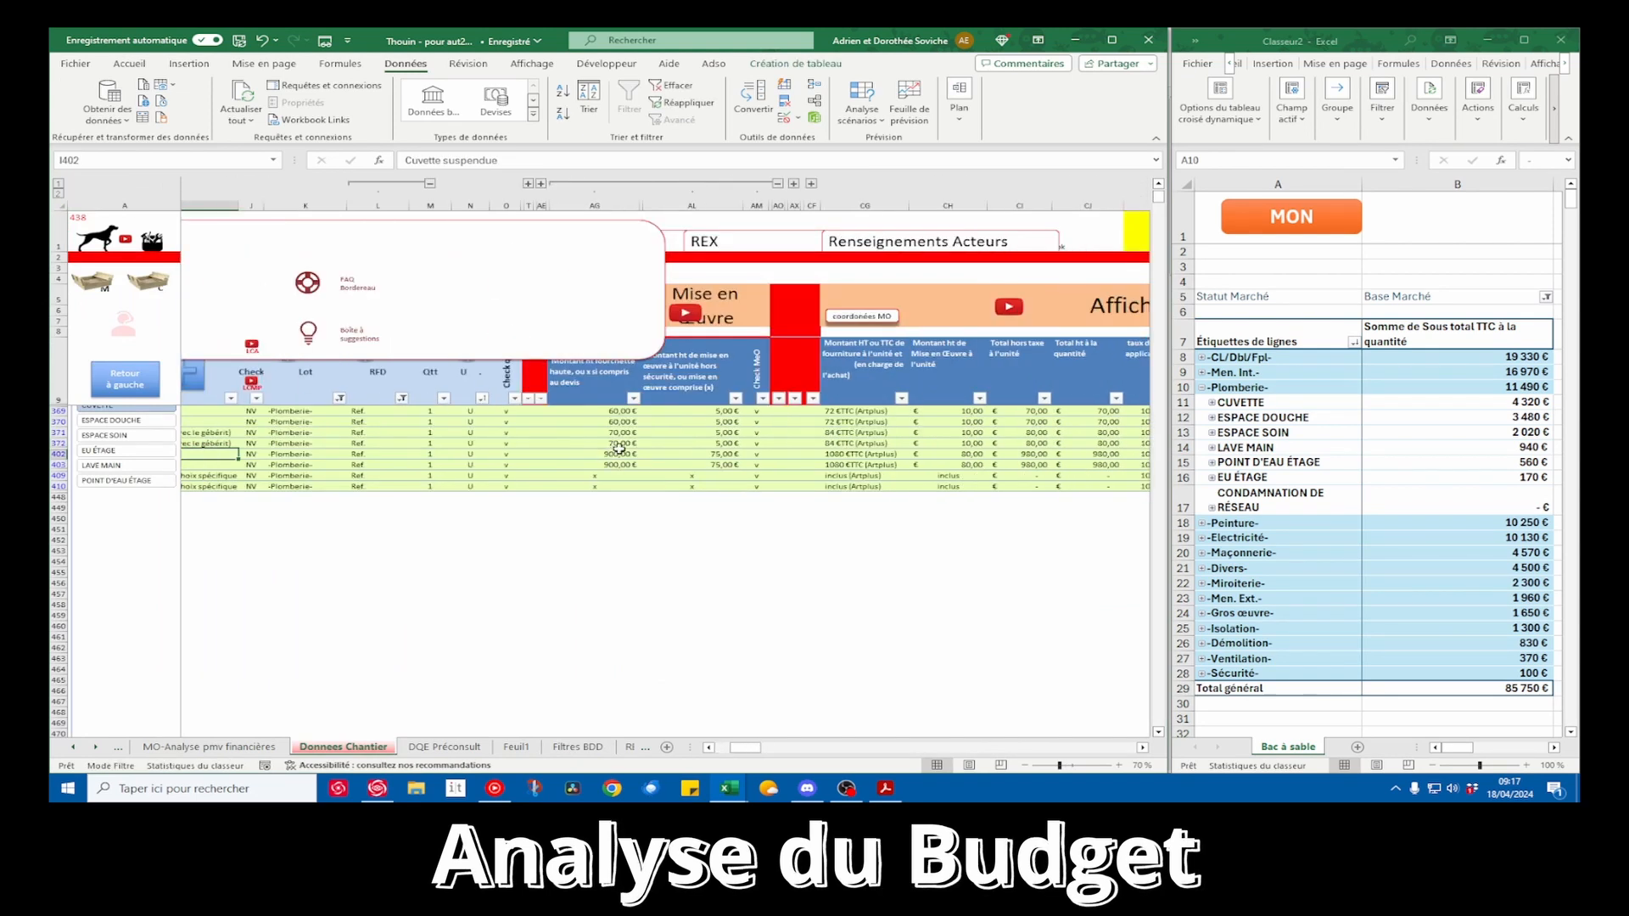
scroll(627, 441, up, 2)
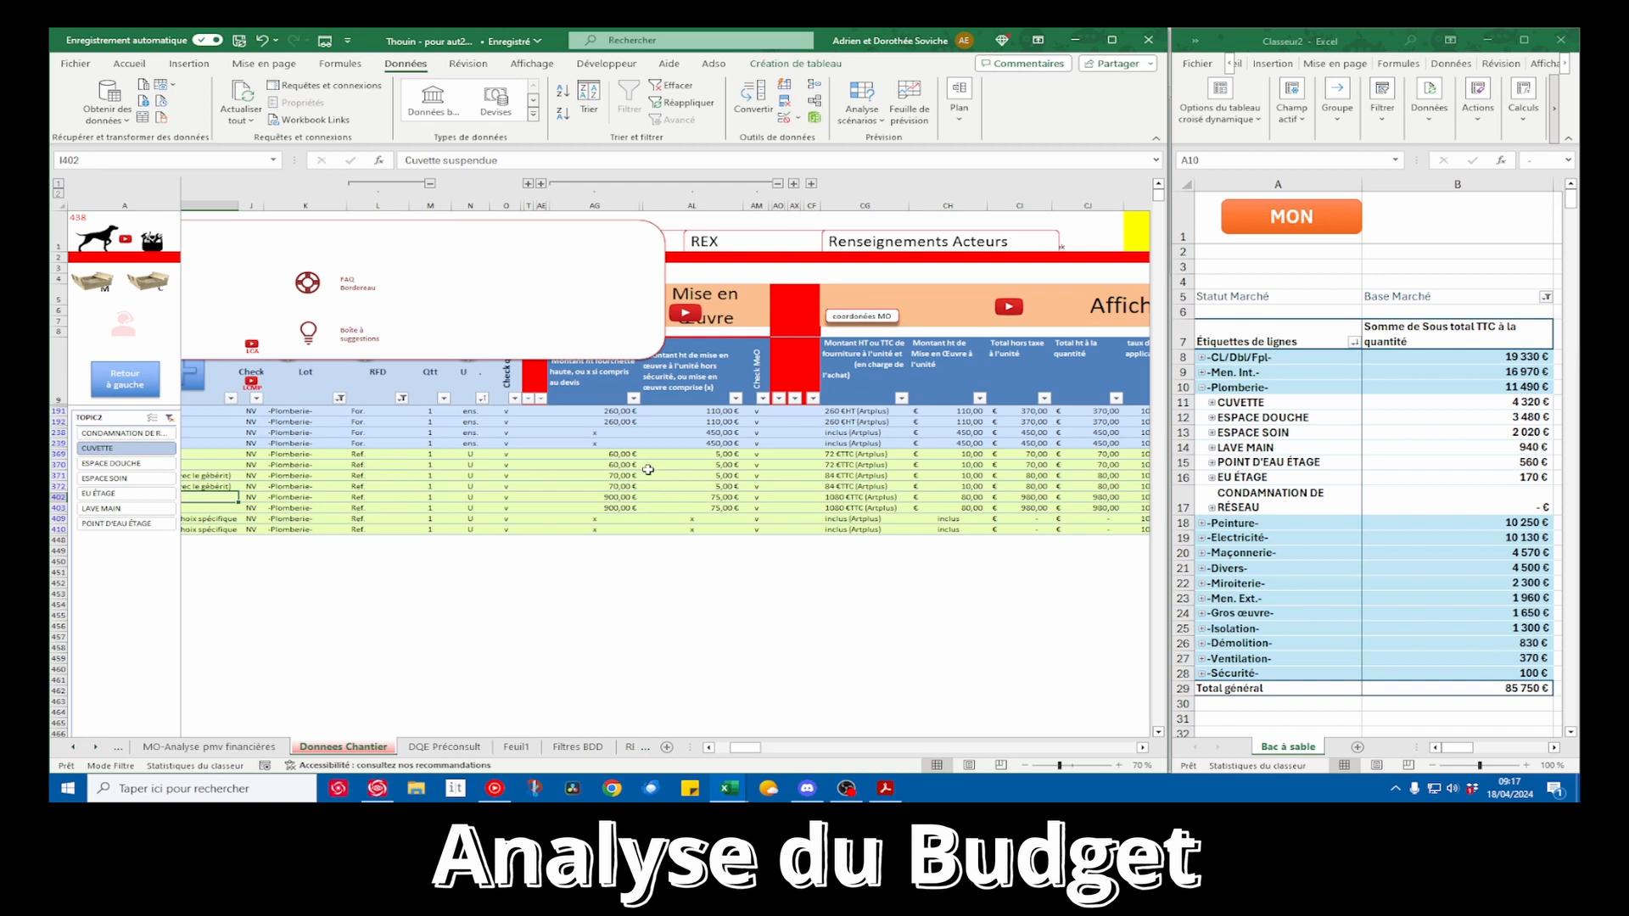
Sort the CUVETTE rows by supply amount from largest to smallest and check the Cuvette suspendue and Bâti support prices
scroll(649, 469, left, 3)
click(931, 399)
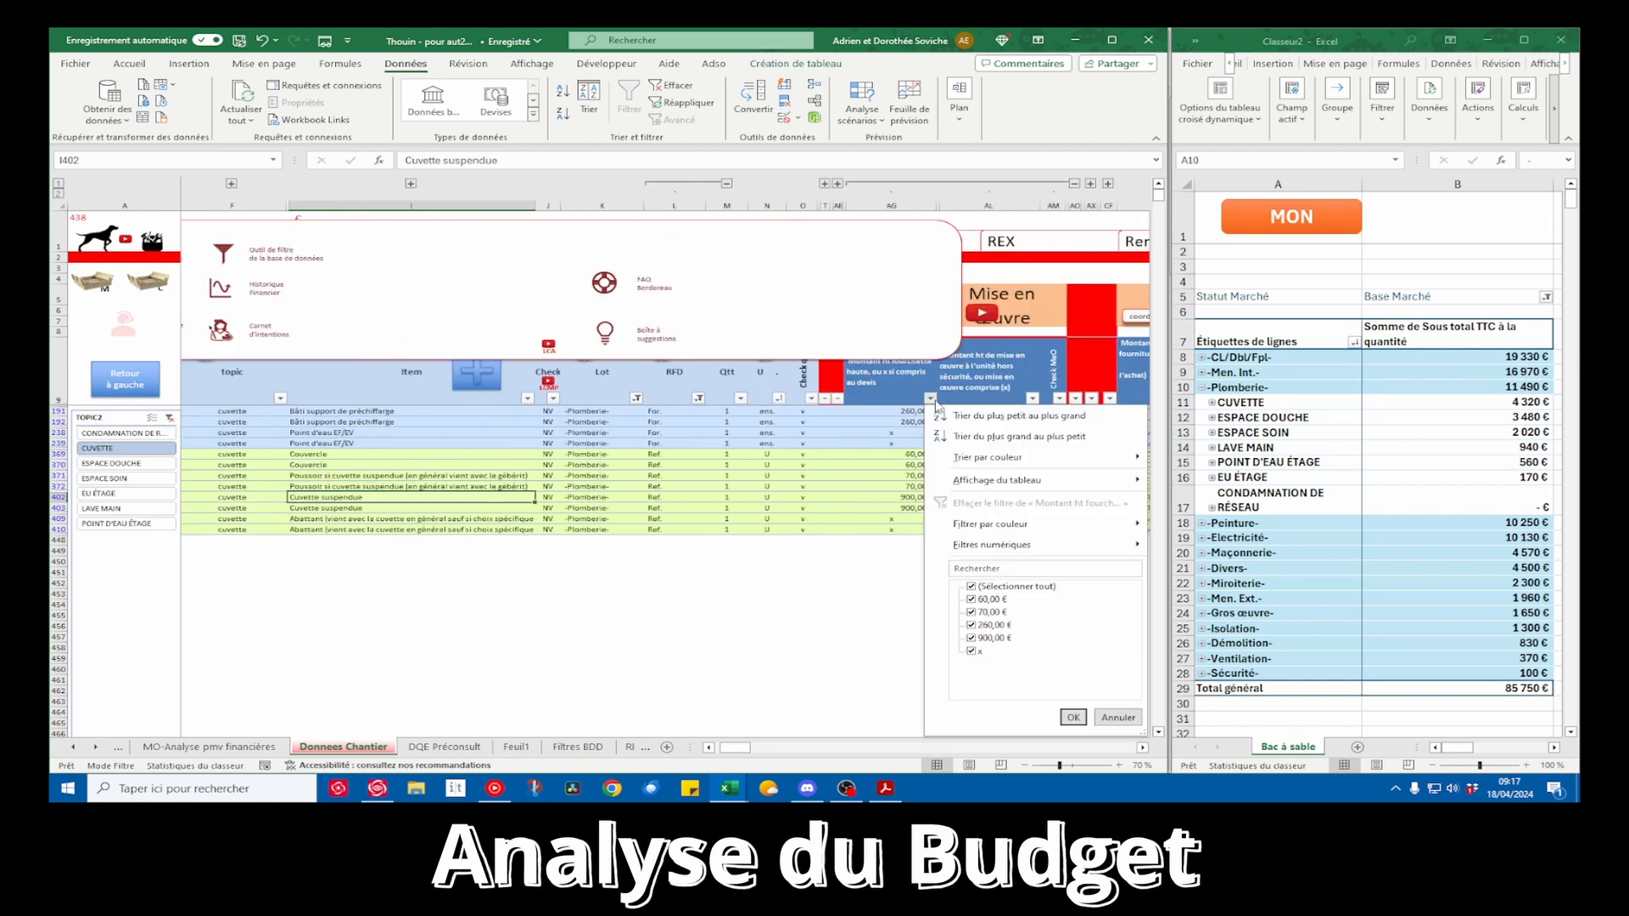
click(982, 437)
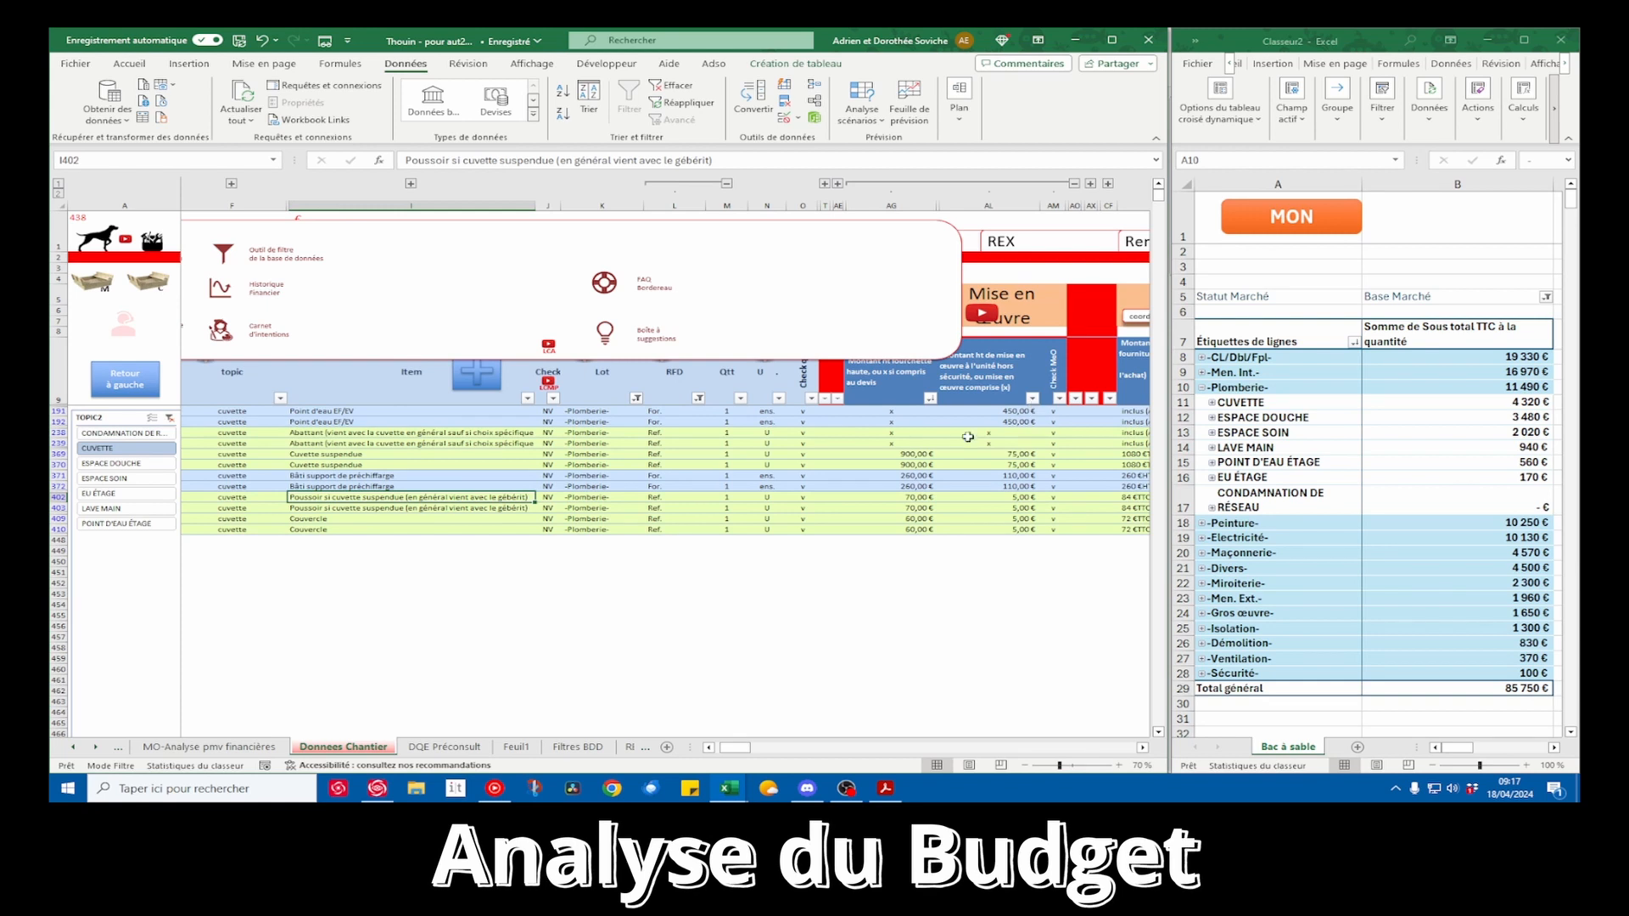
drag(899, 454, 424, 459)
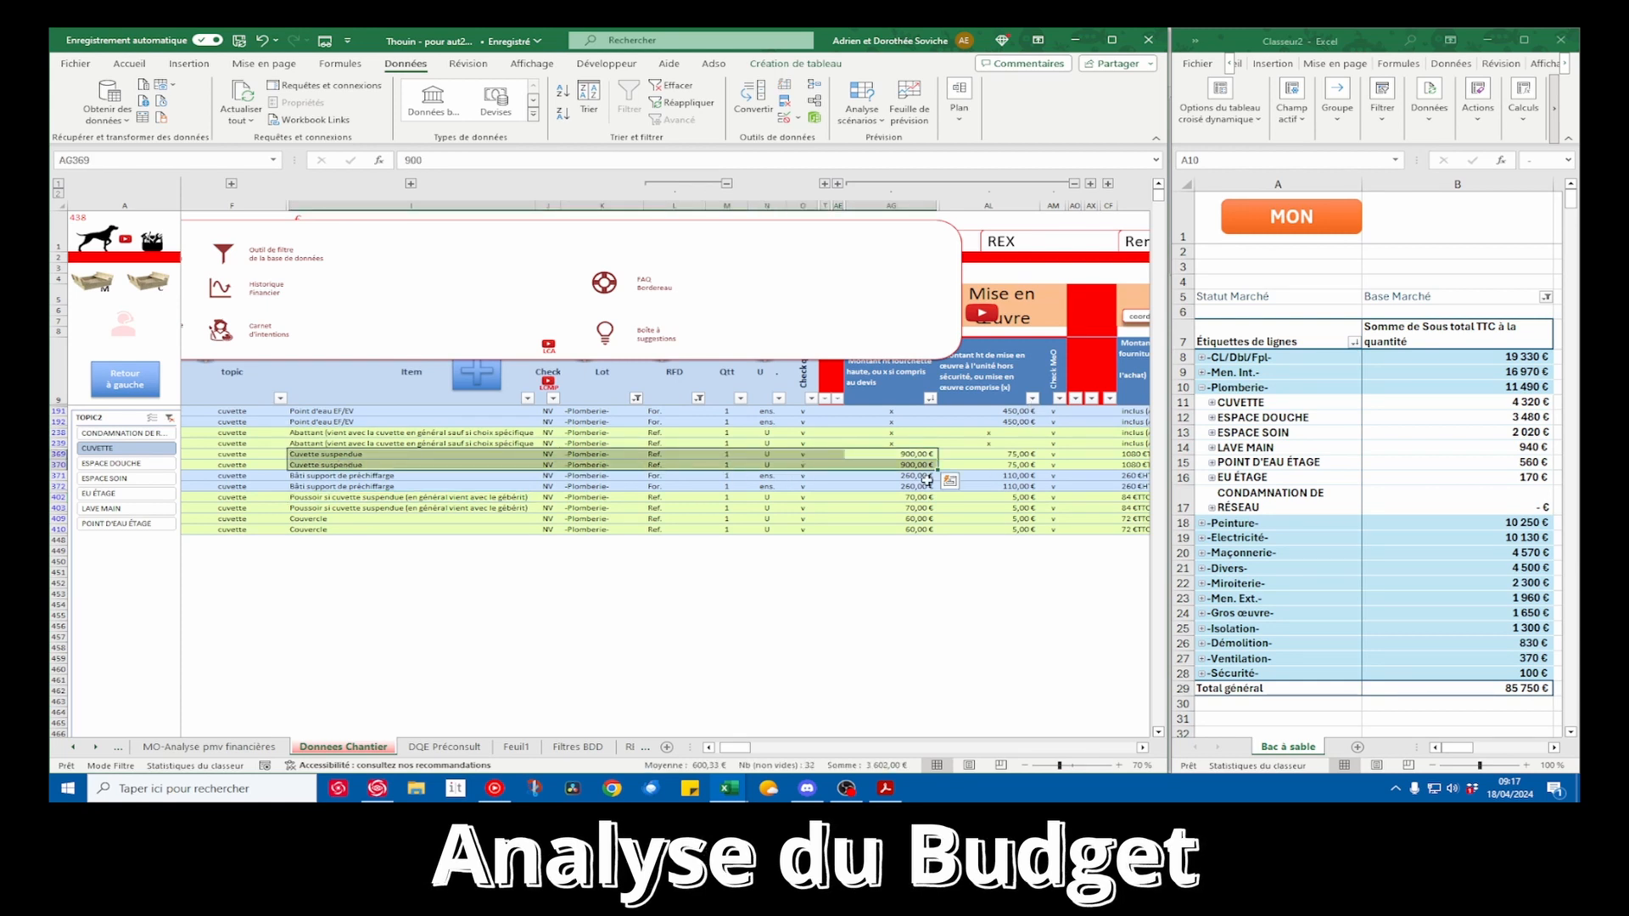
drag(917, 454, 914, 480)
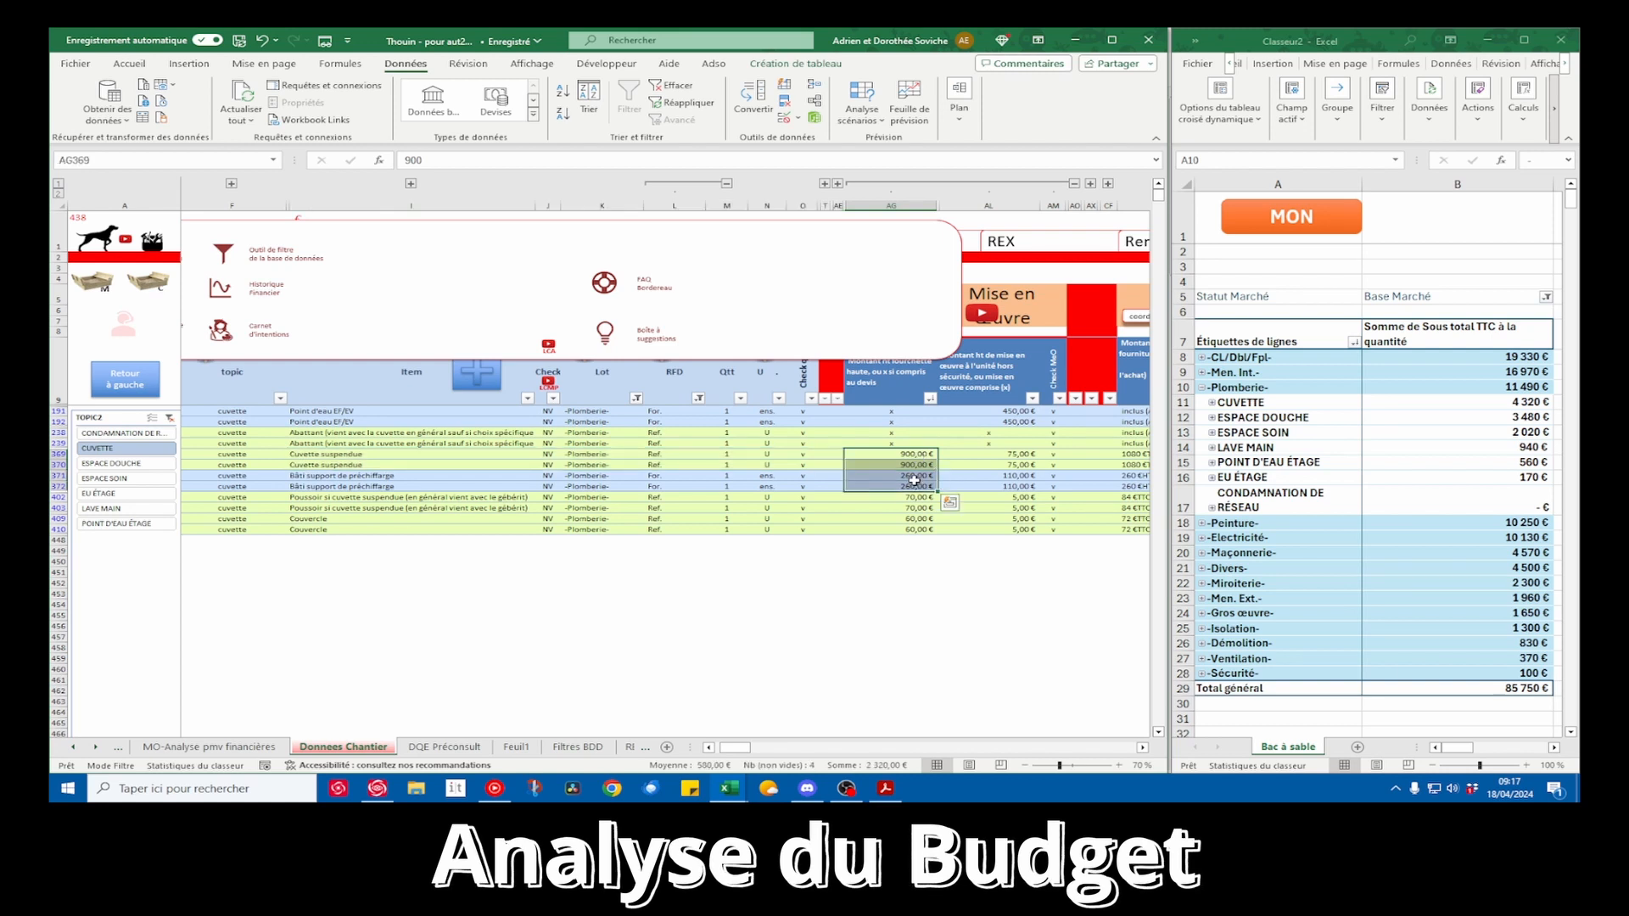
Check the two Poussoir rows of the CUVETTE topic by location and amount against the Plomberie breakdown
drag(436, 498, 507, 513)
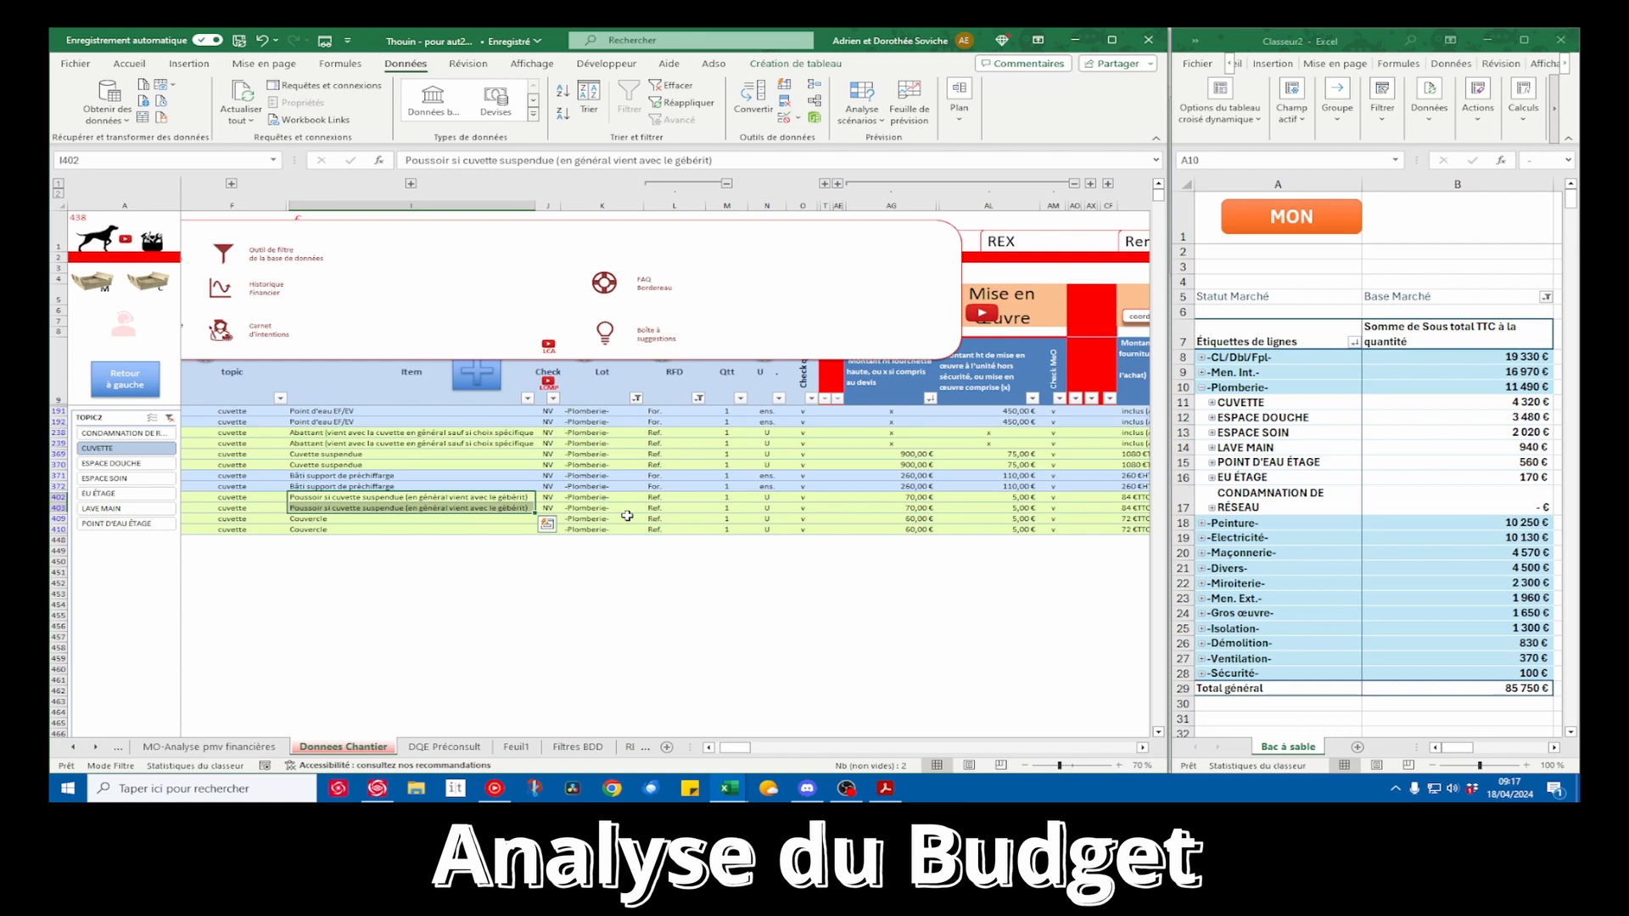
scroll(627, 515, left, 3)
click(183, 497)
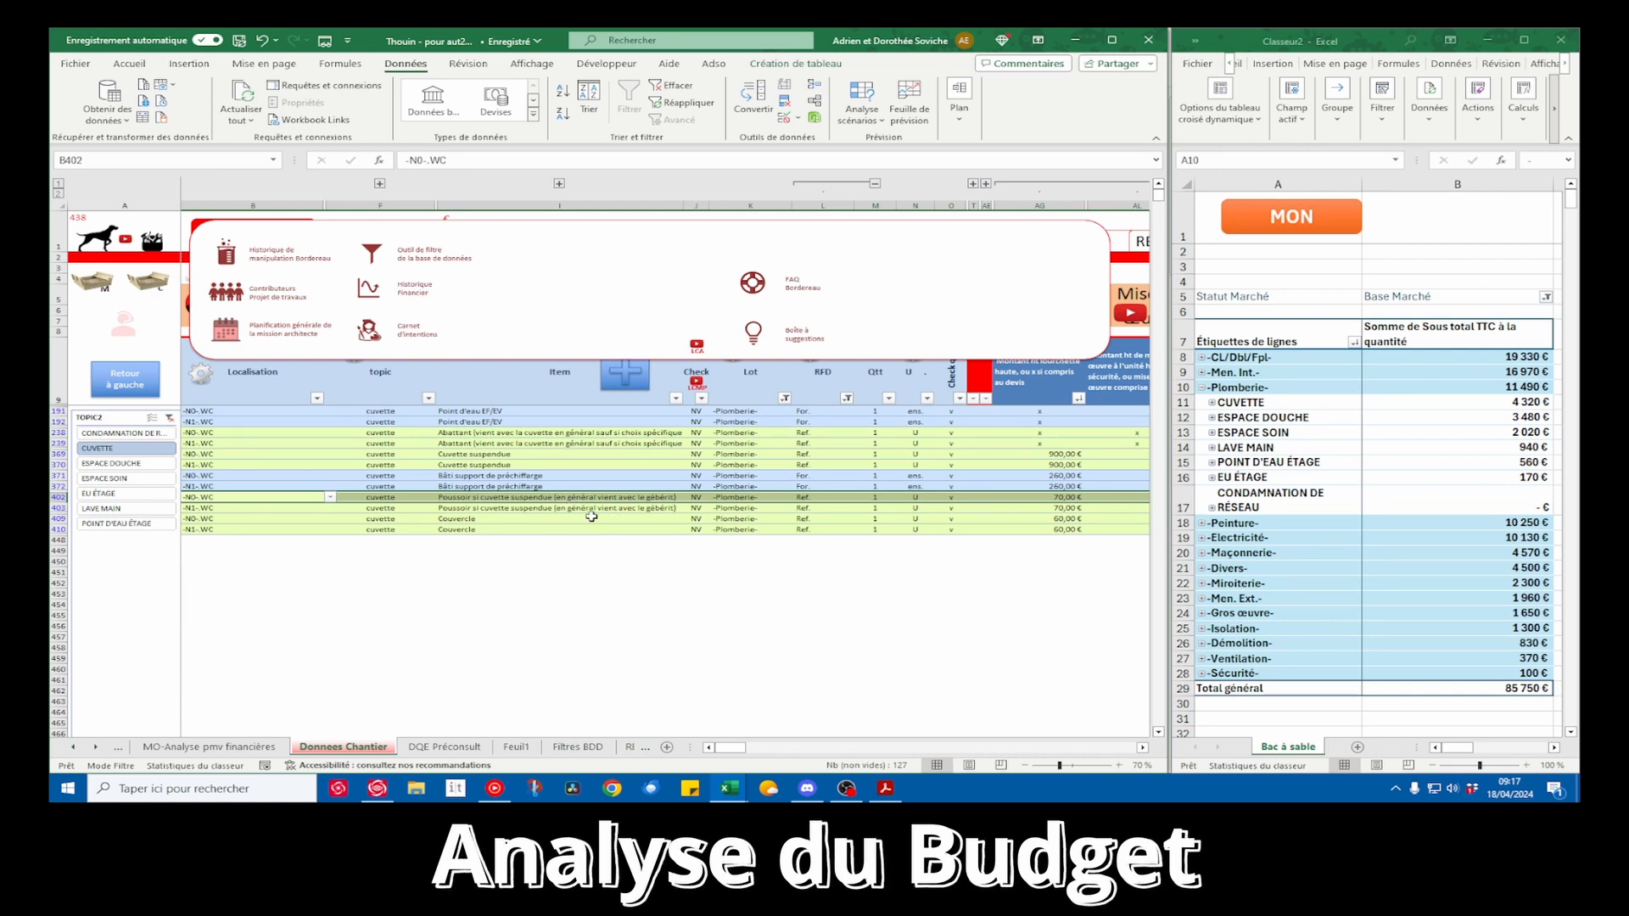
scroll(592, 516, right, 1)
click(1257, 434)
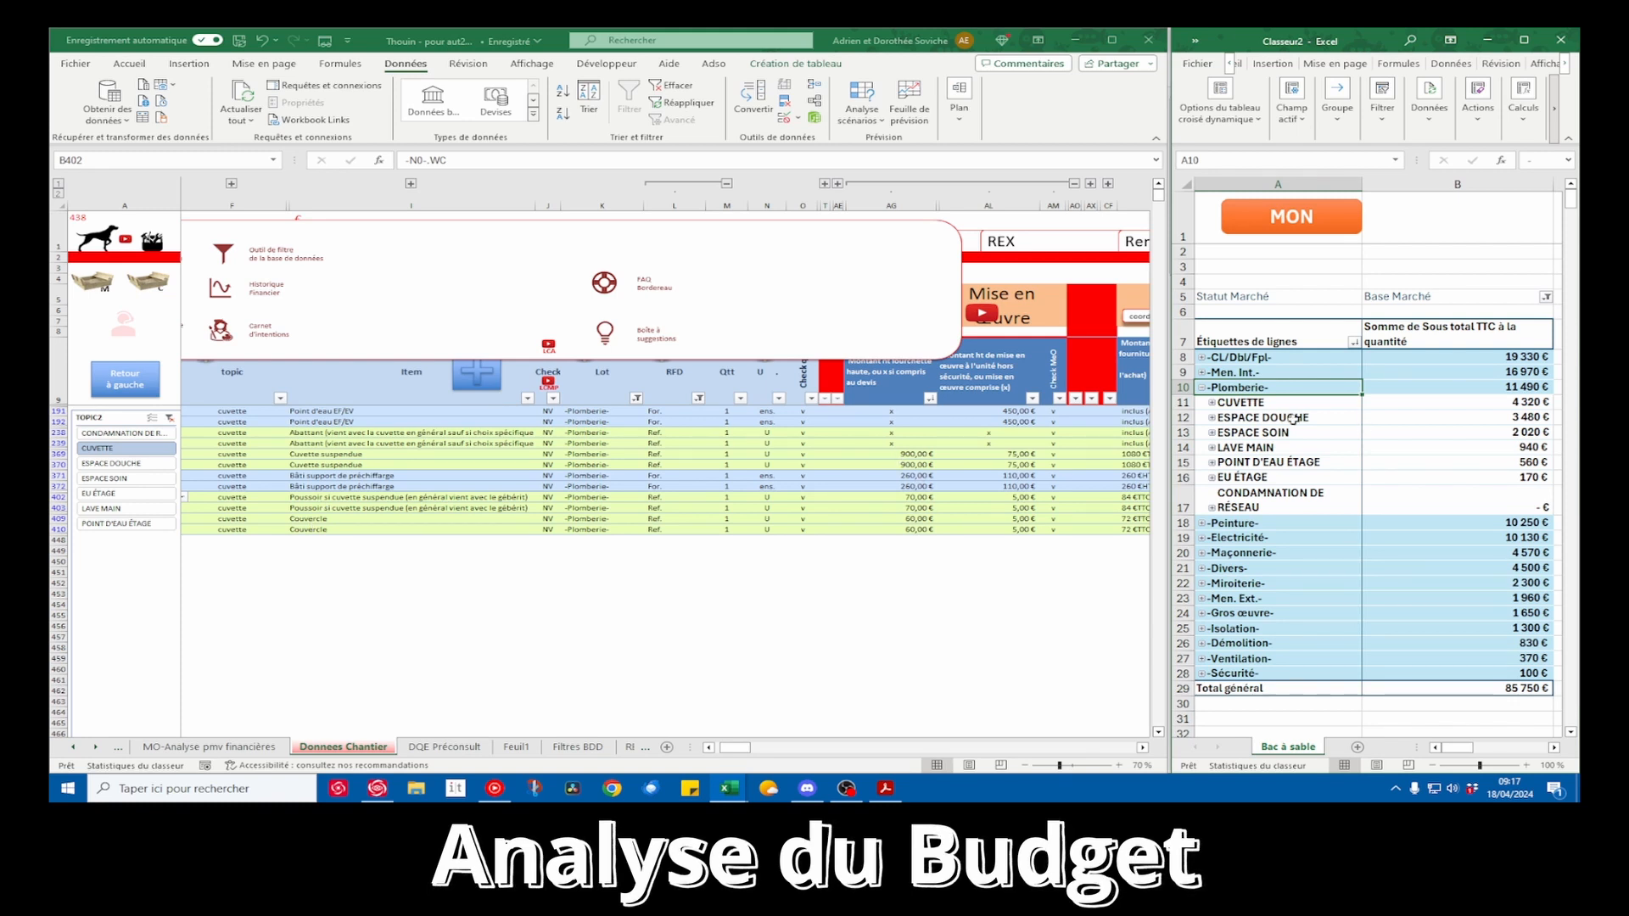
Review the item breakdown of the CUVETTE topic under Plomberie in the pivot table and fold it back up
click(1208, 404)
click(1211, 403)
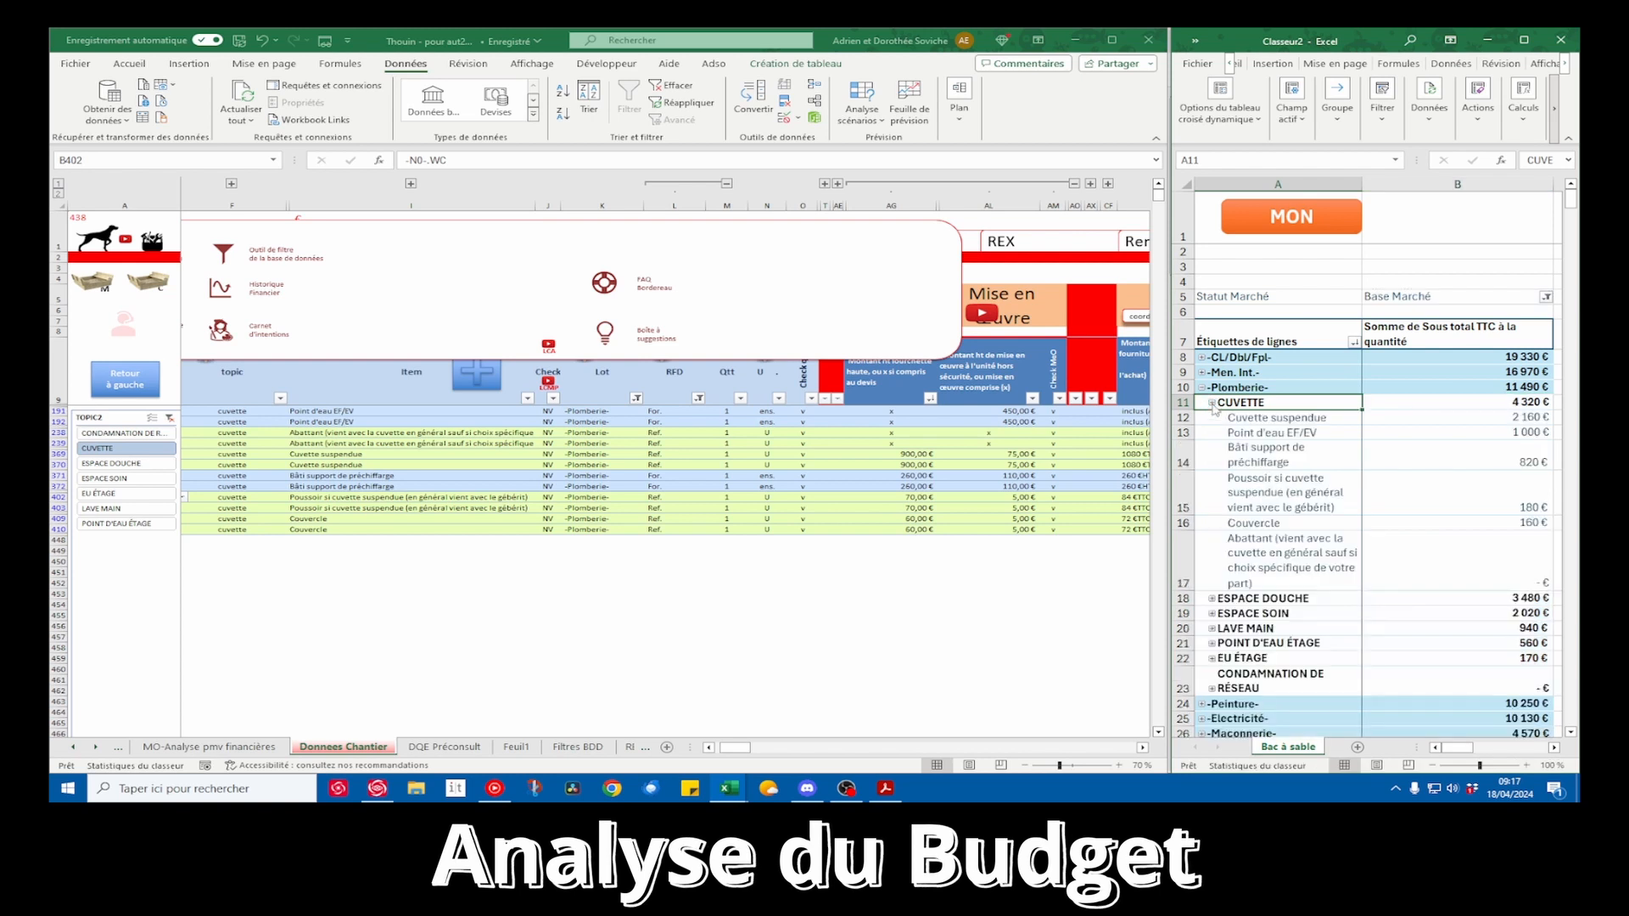
click(1212, 403)
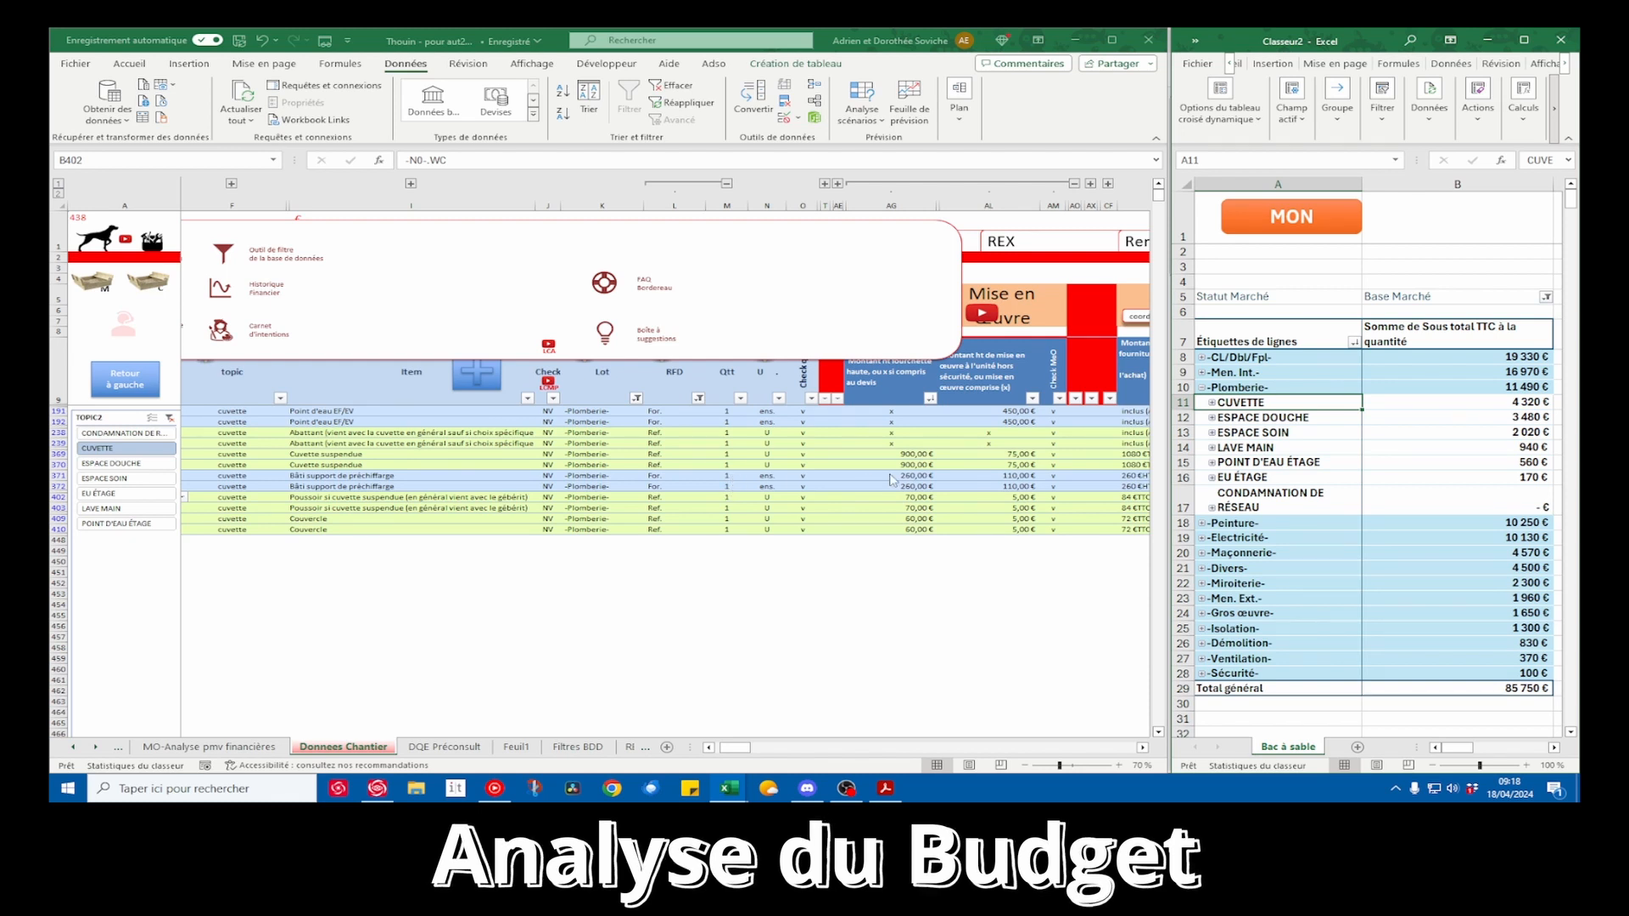
Set the installation amount of both Bâti support rows of the CUVETTE topic to 35 €
drag(988, 476, 1016, 488)
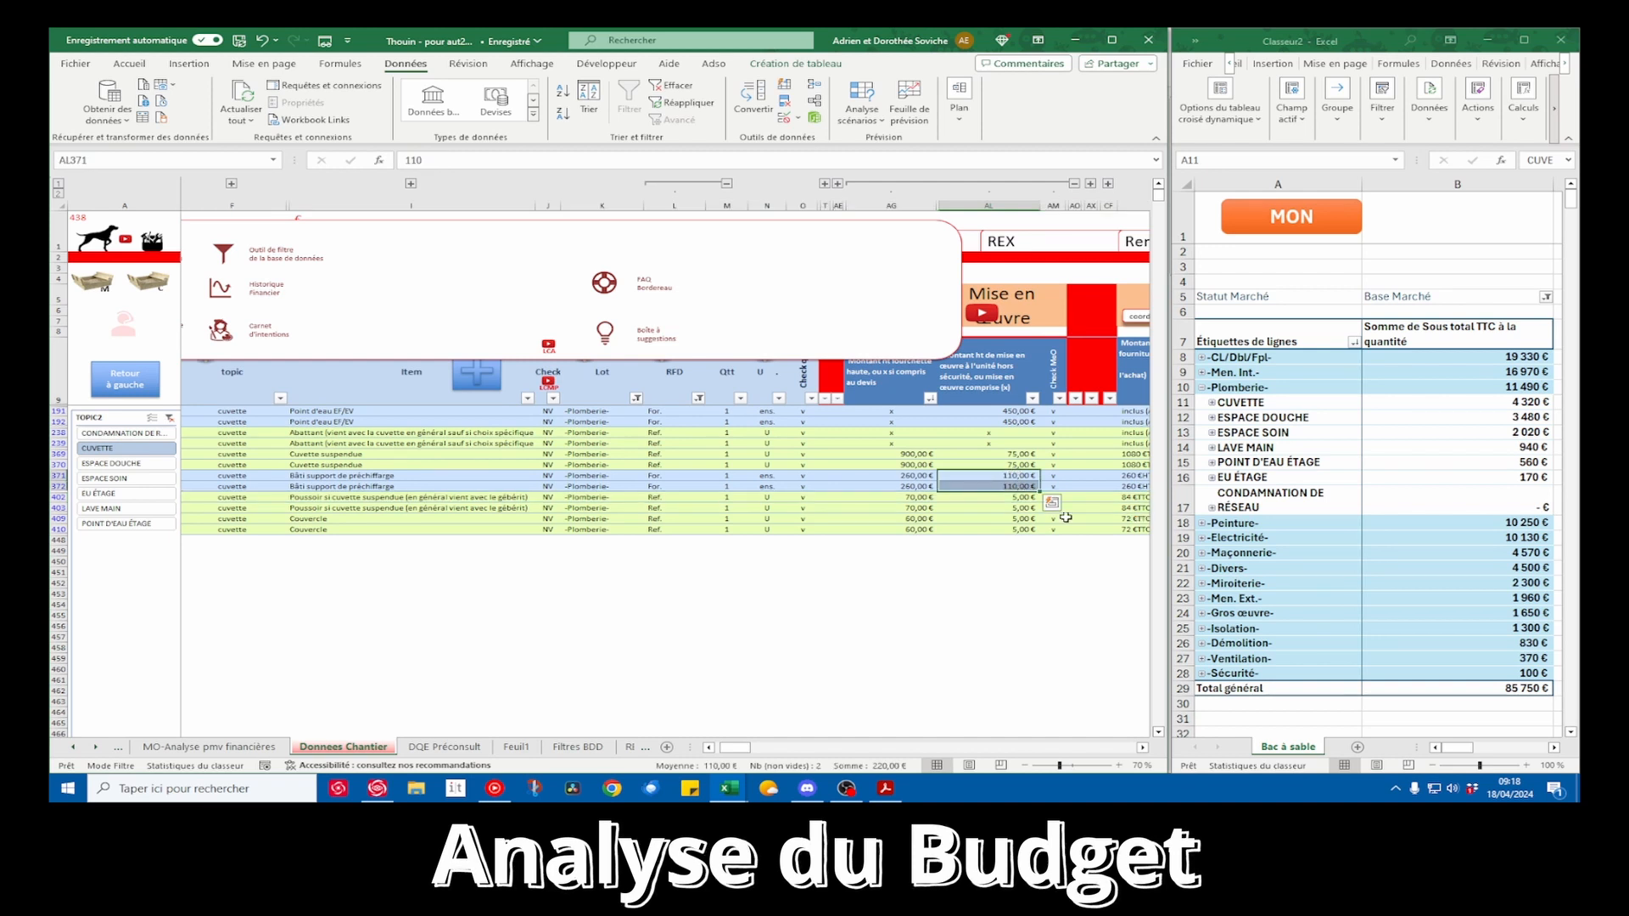
text(350)
key(BackSpace)
key(ctrl+Return)
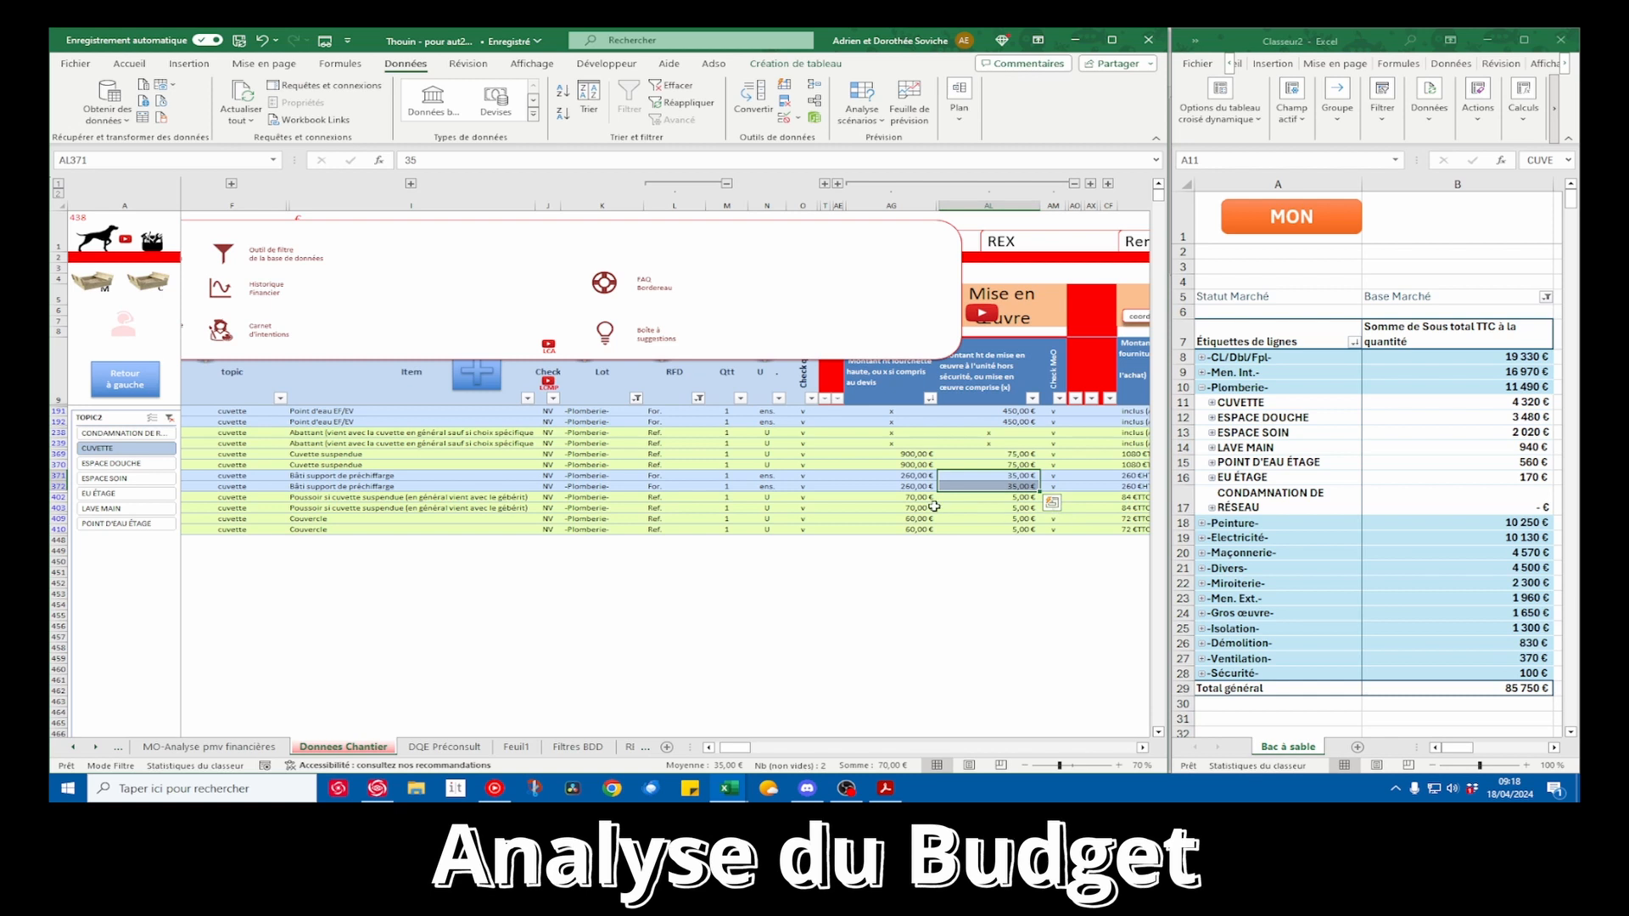
Append the Abattant row's note "(vient avec la cuvette en général sauf si choix spécifique de votre part)" to both Couvercle descriptions
click(925, 498)
drag(921, 501, 363, 524)
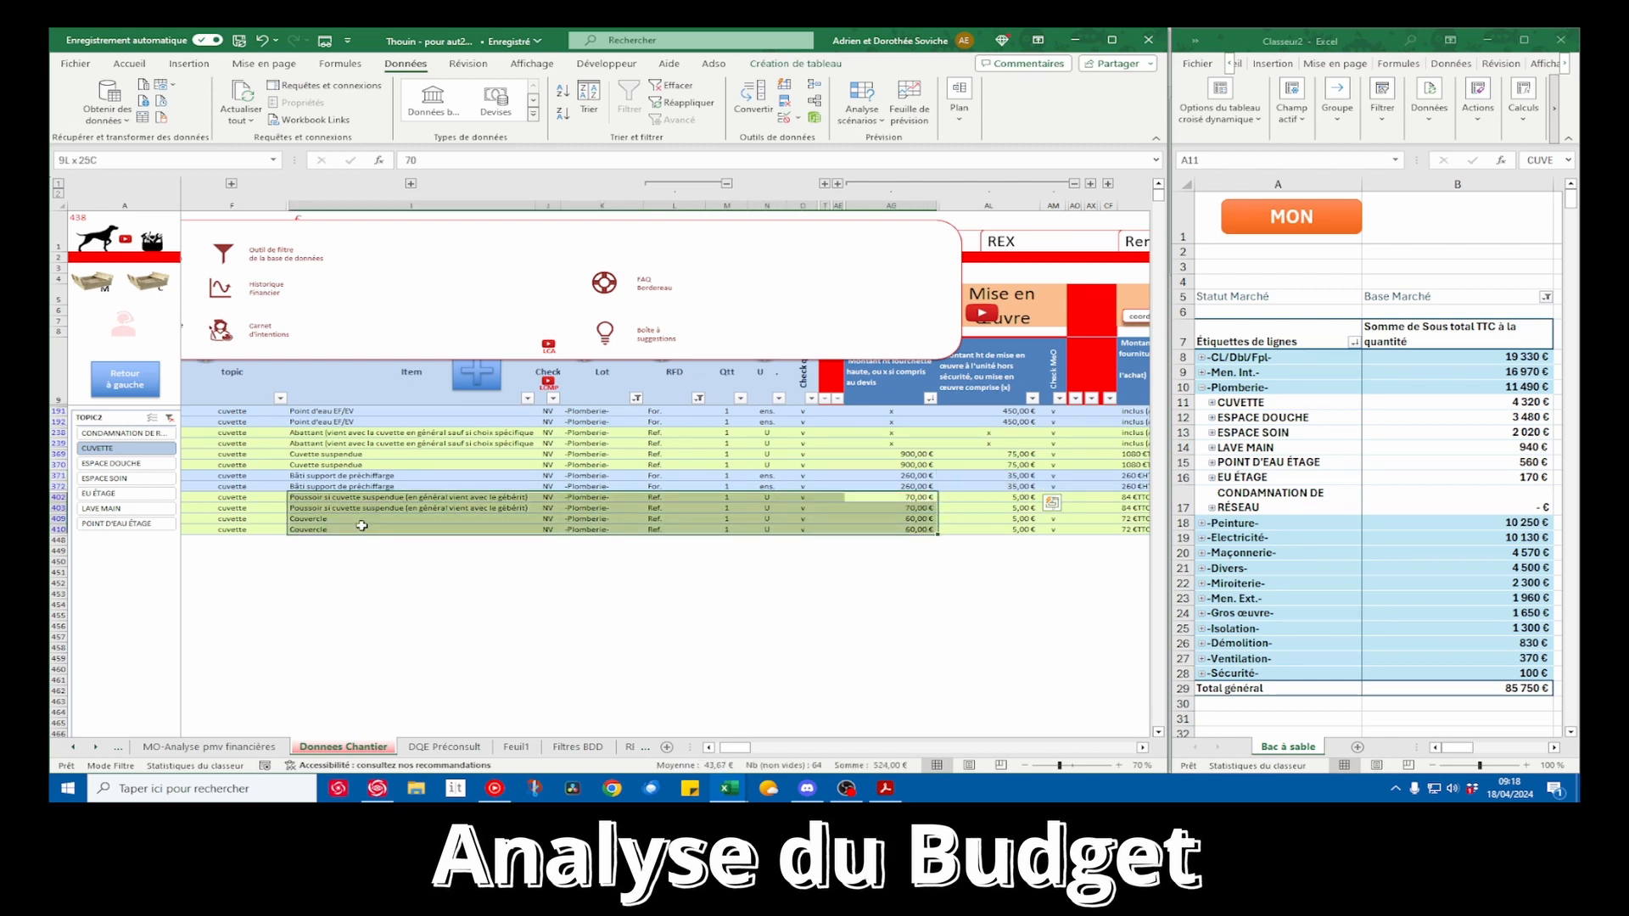
click(379, 444)
drag(452, 162, 789, 162)
key(ctrl+c)
key(Escape)
drag(361, 518, 361, 529)
click(484, 159)
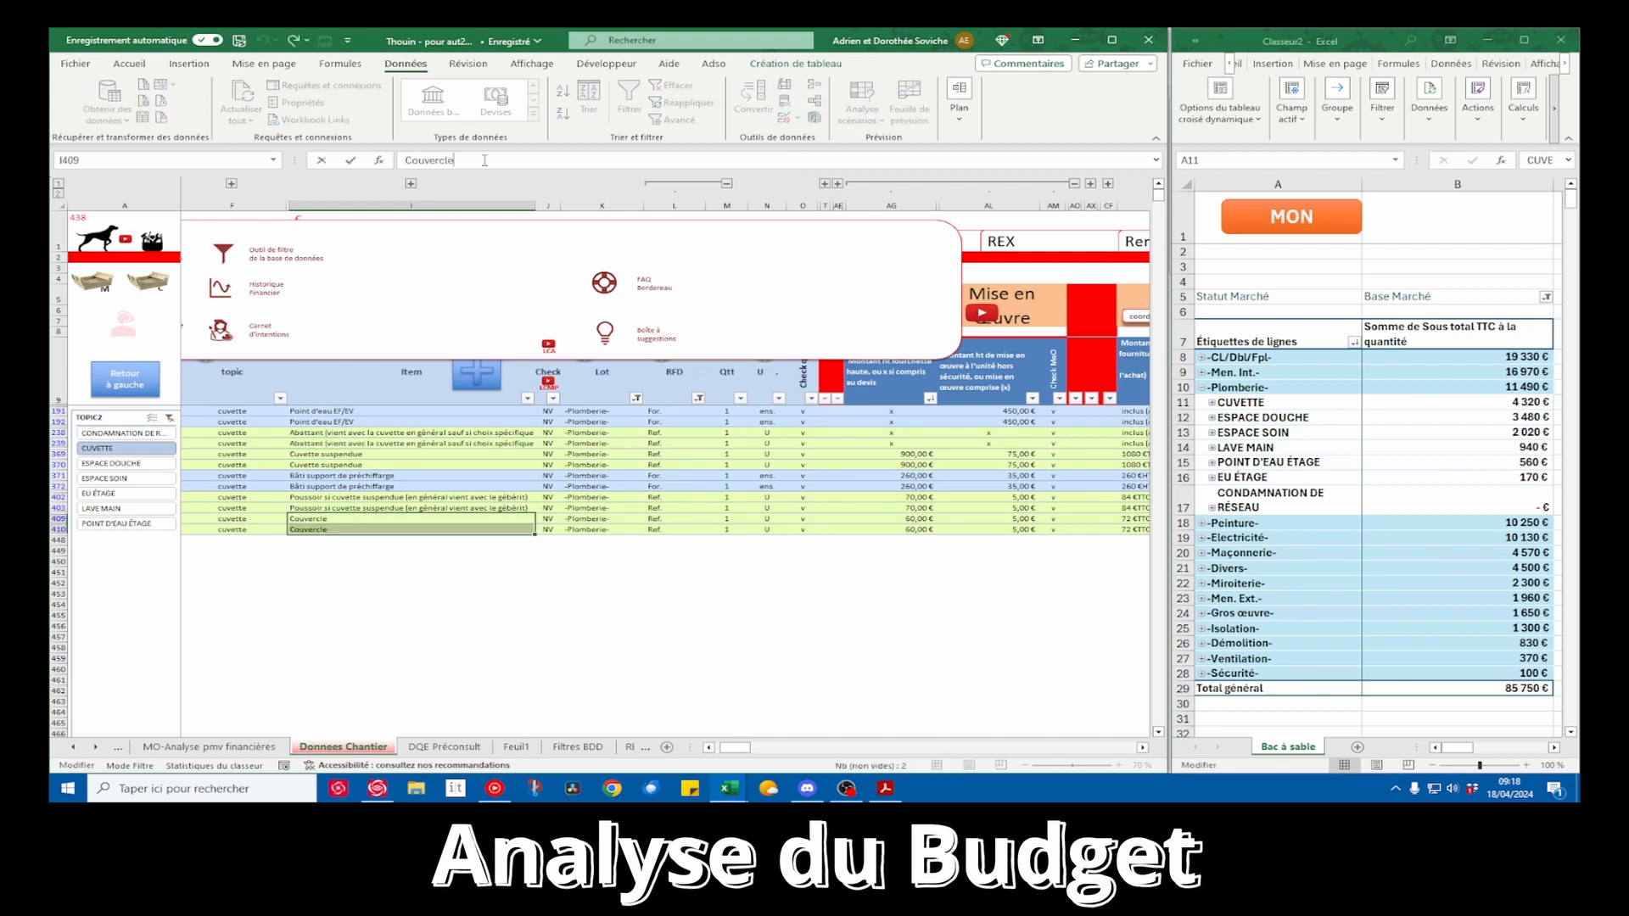
key(ctrl+v)
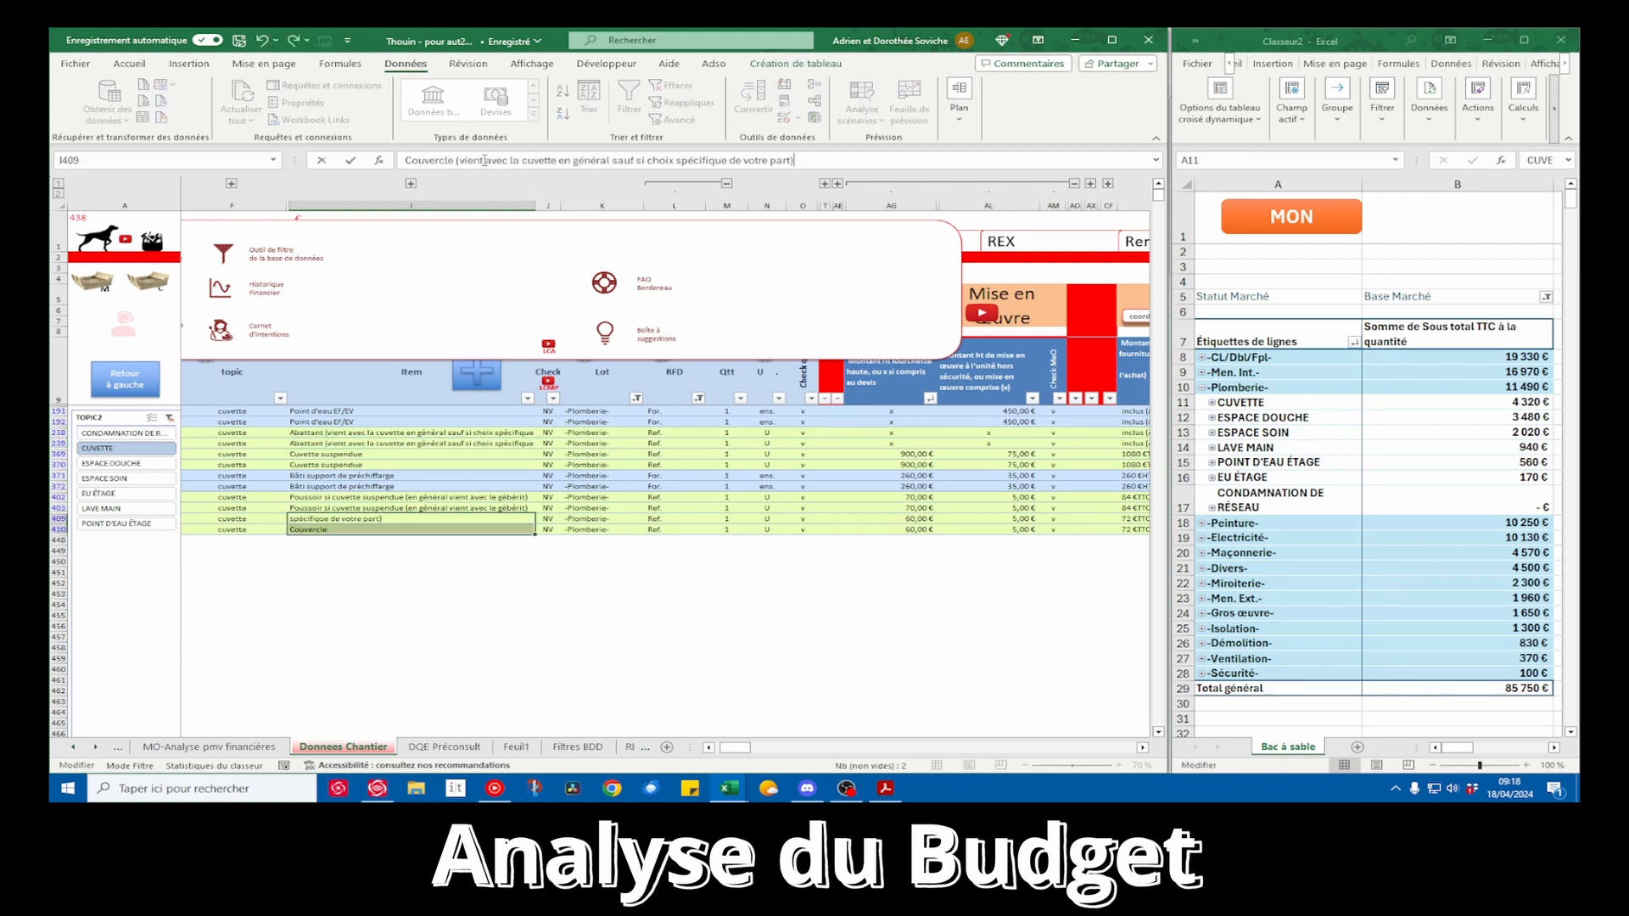
key(ctrl+Return)
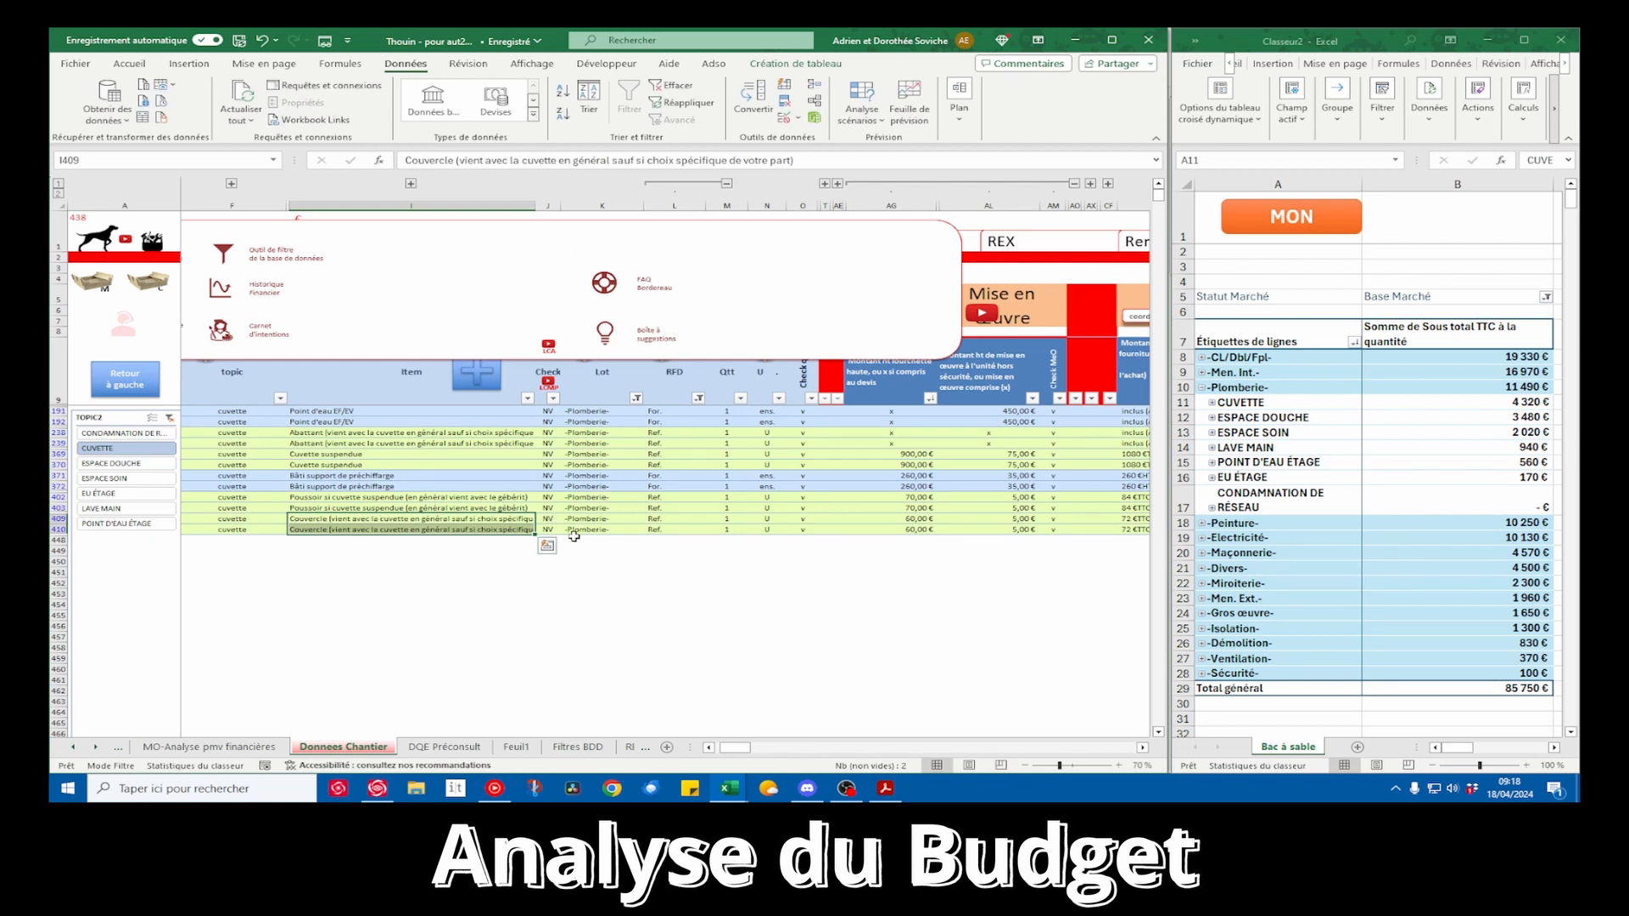
Check the total TTC amounts of the CUVETTE rows, including the Poussoir and Couvercle total, against their locations and descriptions
scroll(582, 536, left, 2)
scroll(569, 536, right, 2)
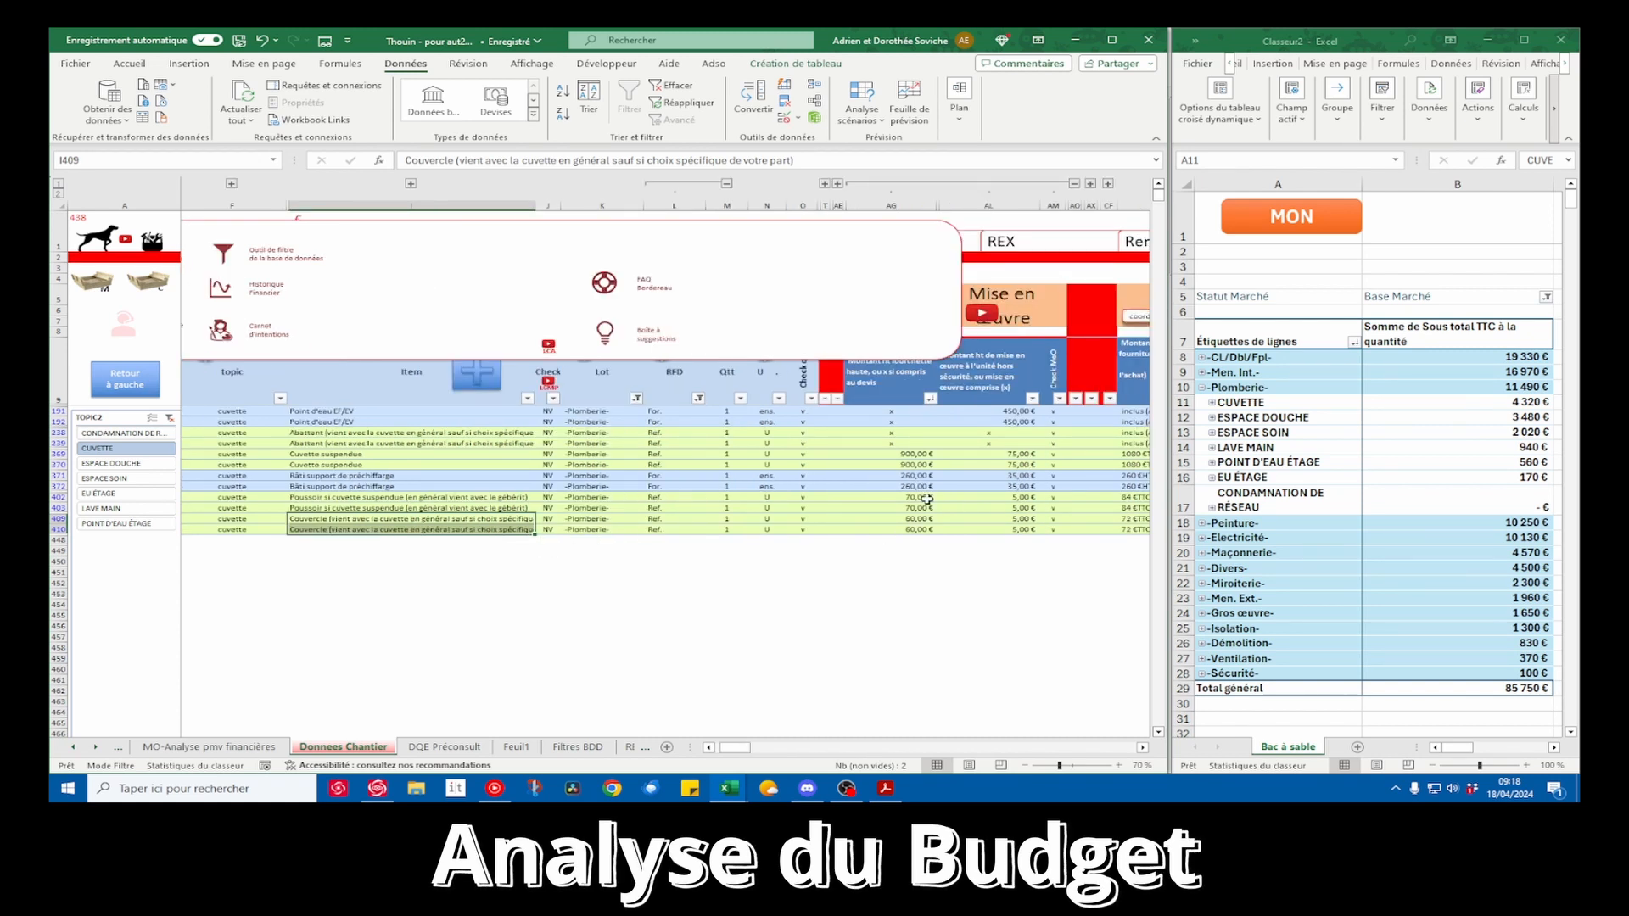
scroll(1027, 519, right, 4)
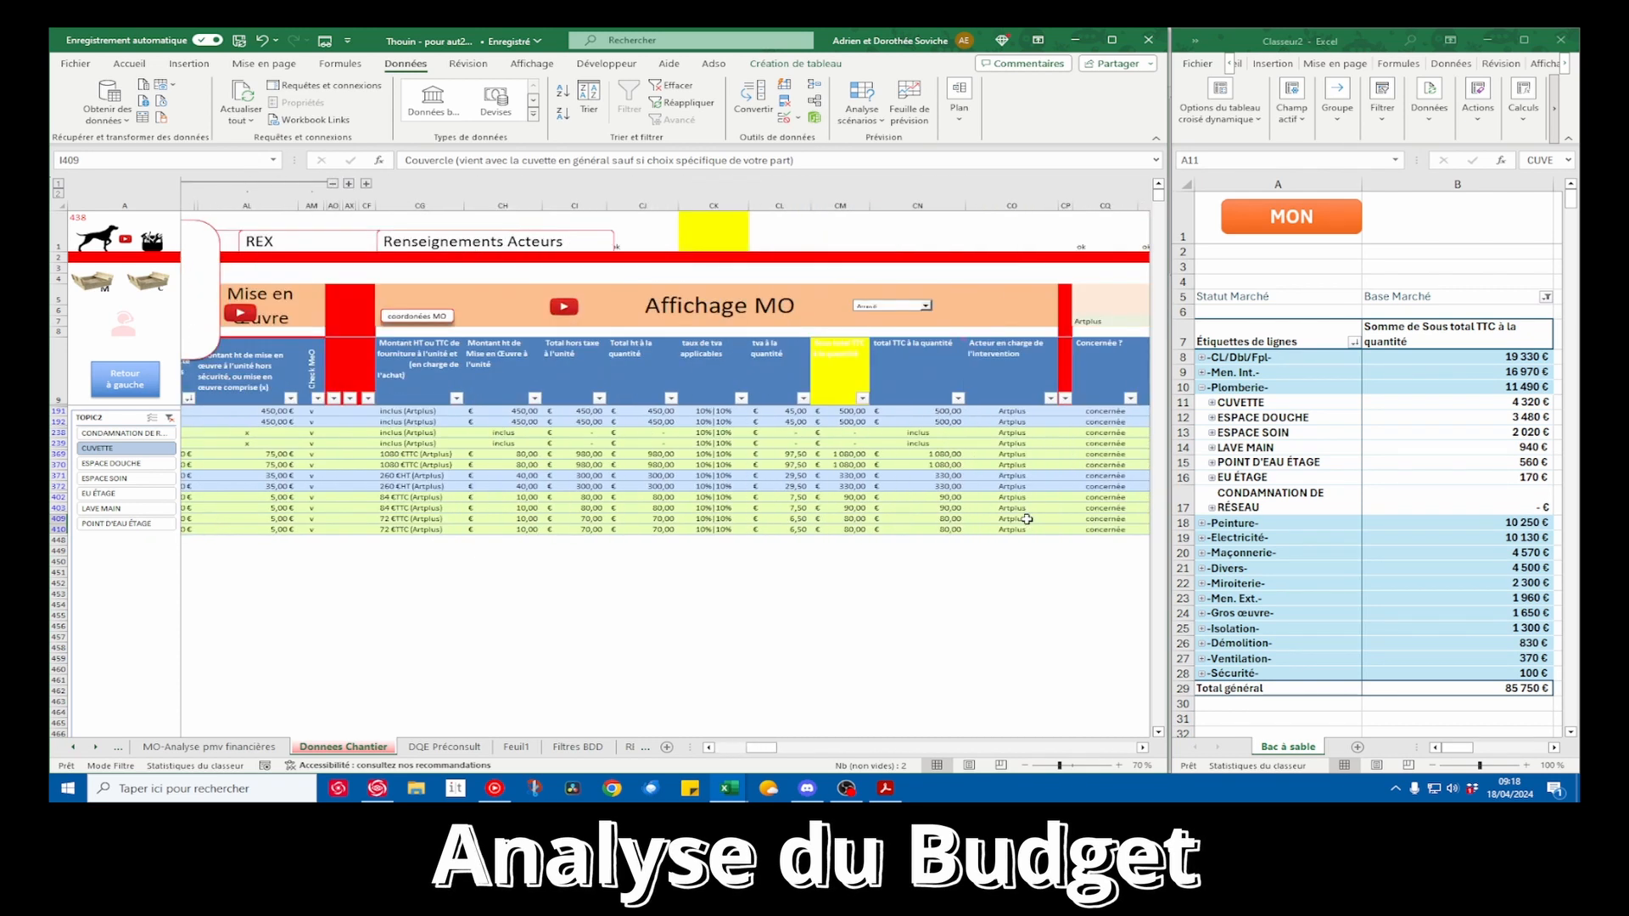
drag(955, 497, 954, 526)
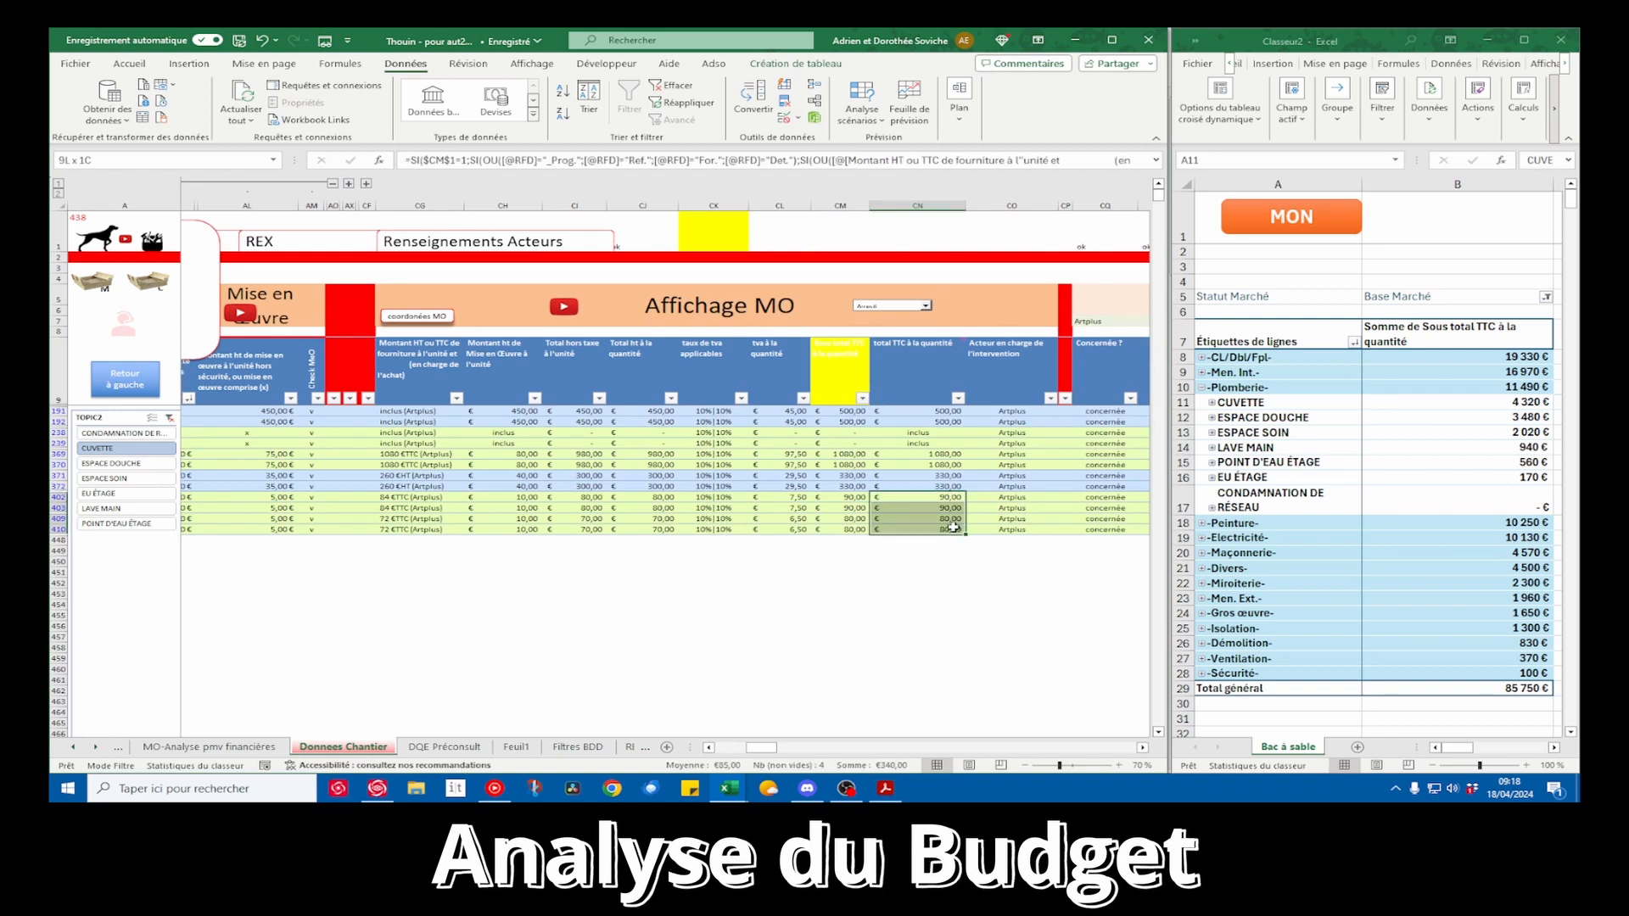
scroll(954, 527, left, 5)
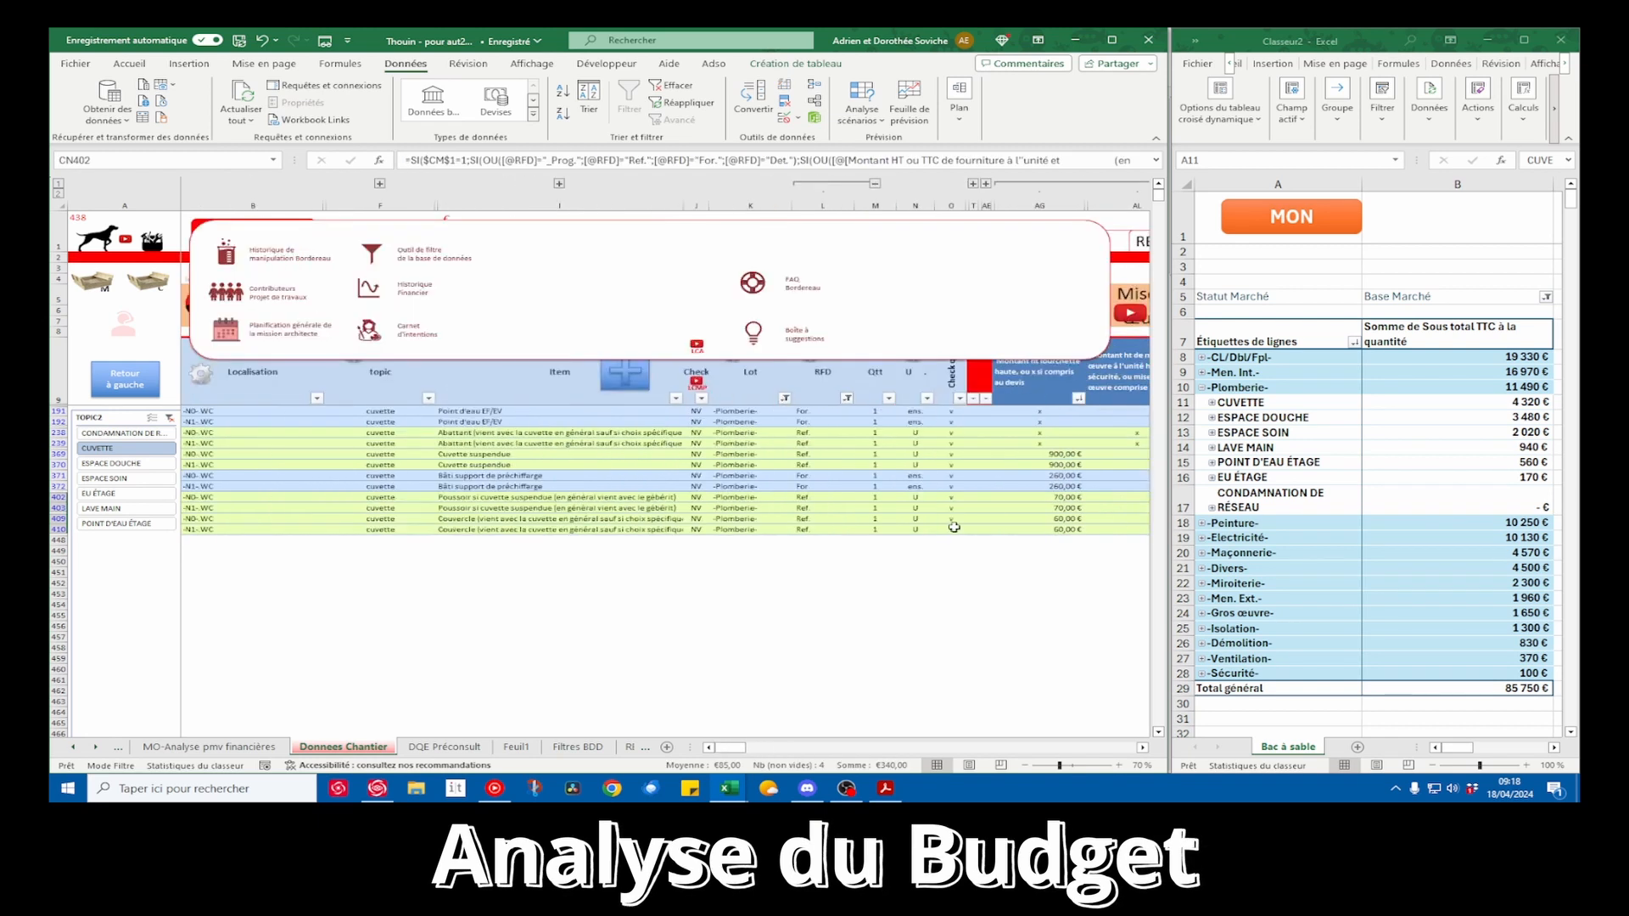
scroll(954, 527, right, 5)
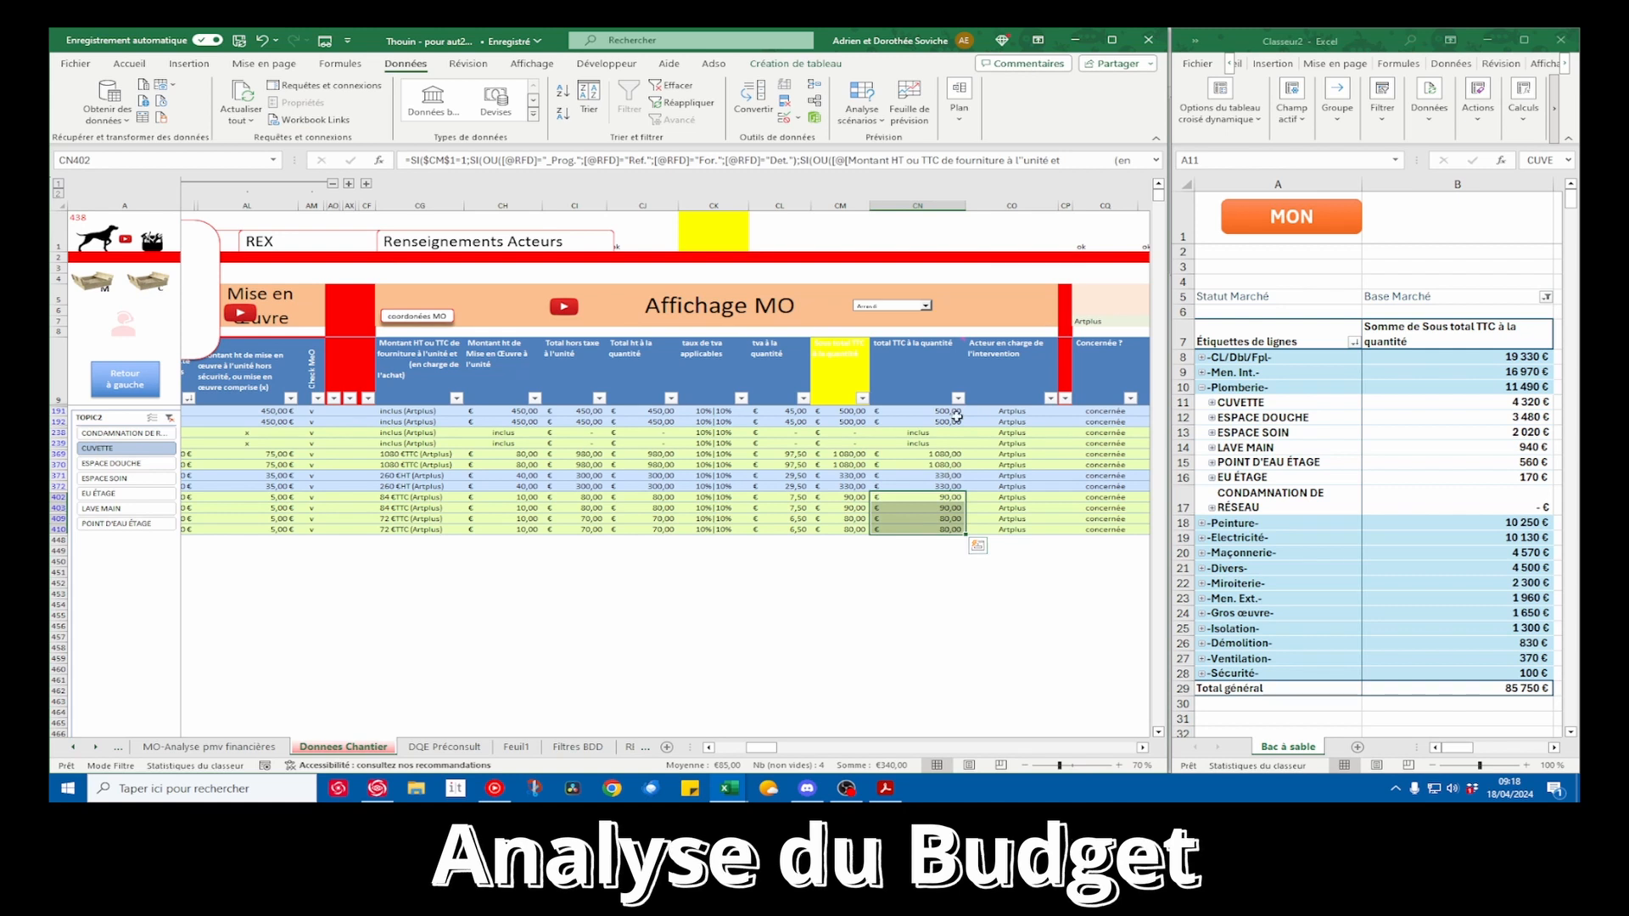
scroll(946, 430, left, 6)
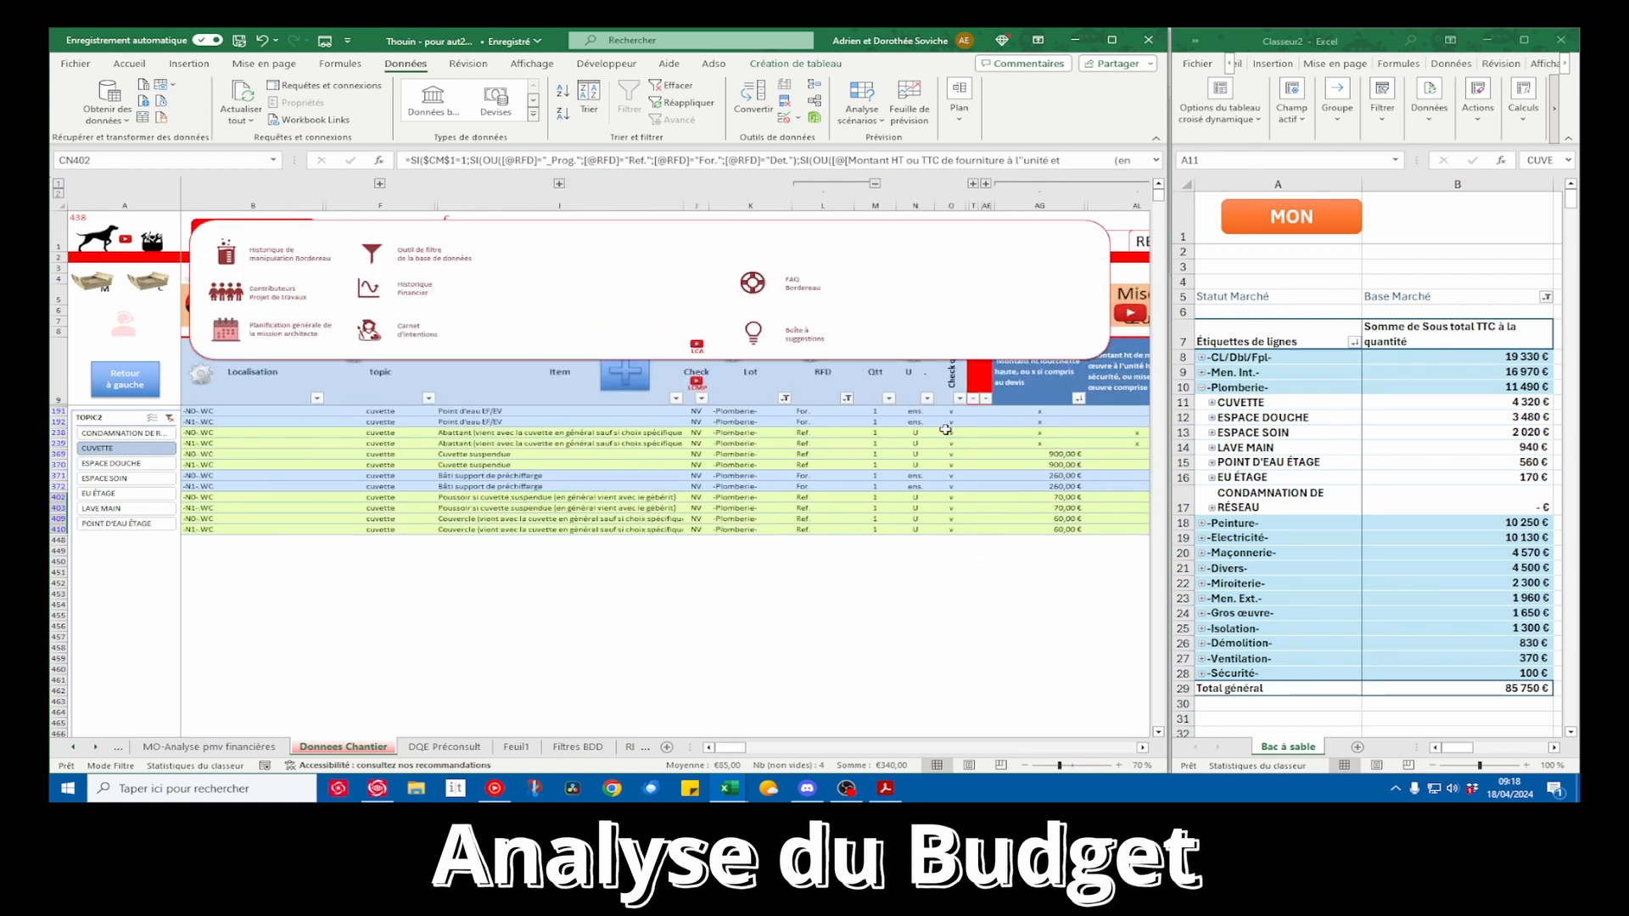
scroll(878, 470, right, 5)
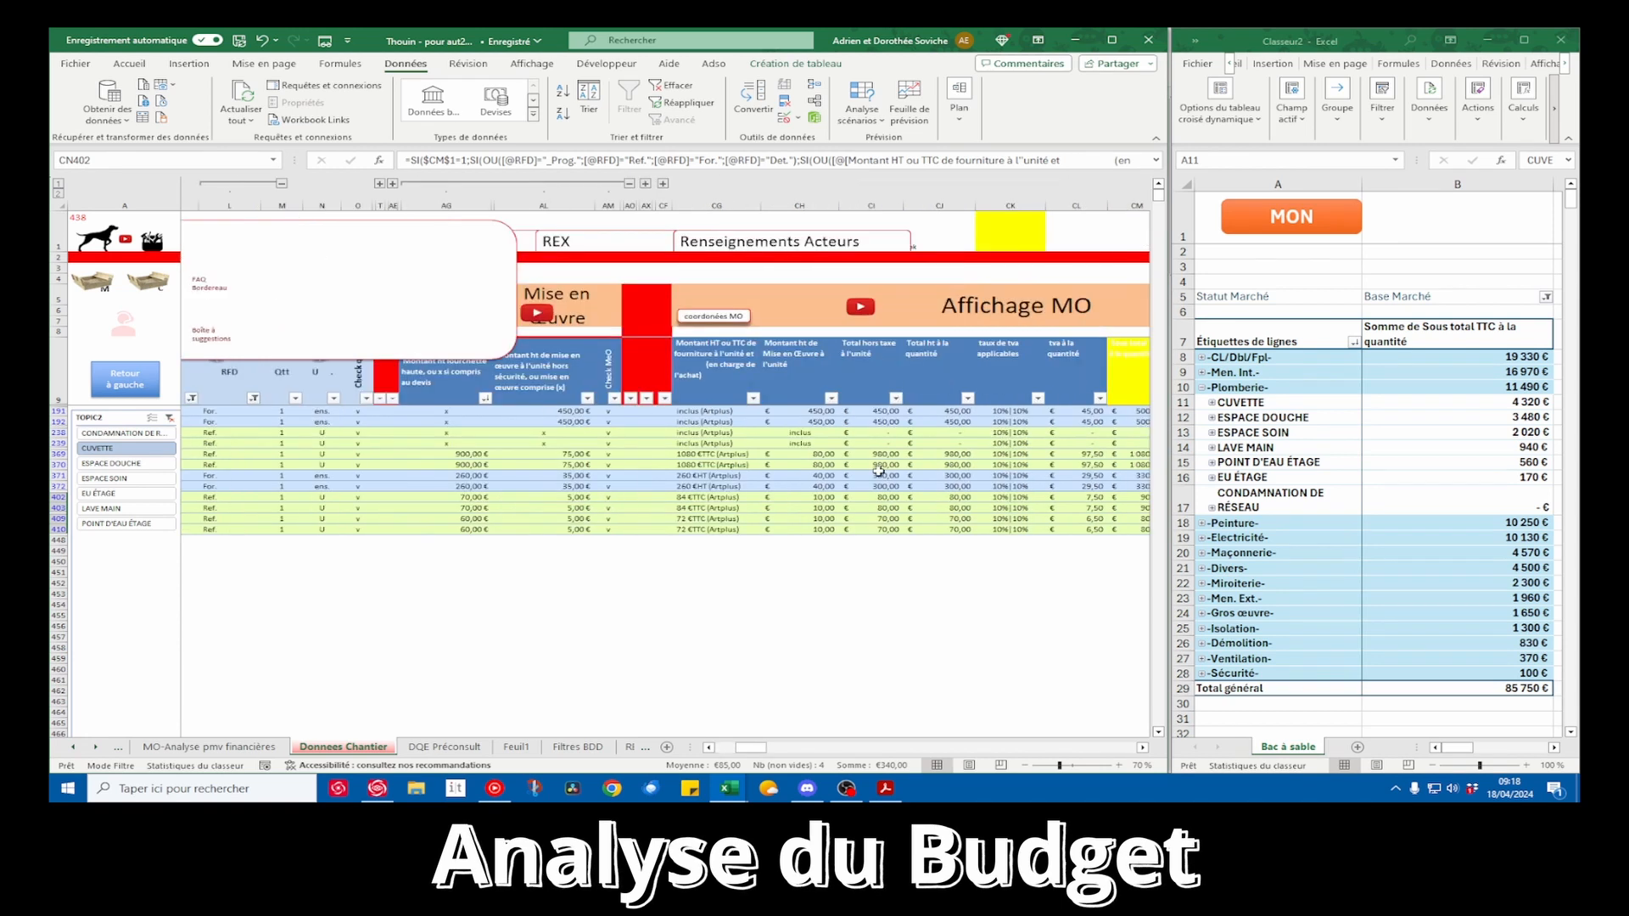
scroll(878, 470, left, 5)
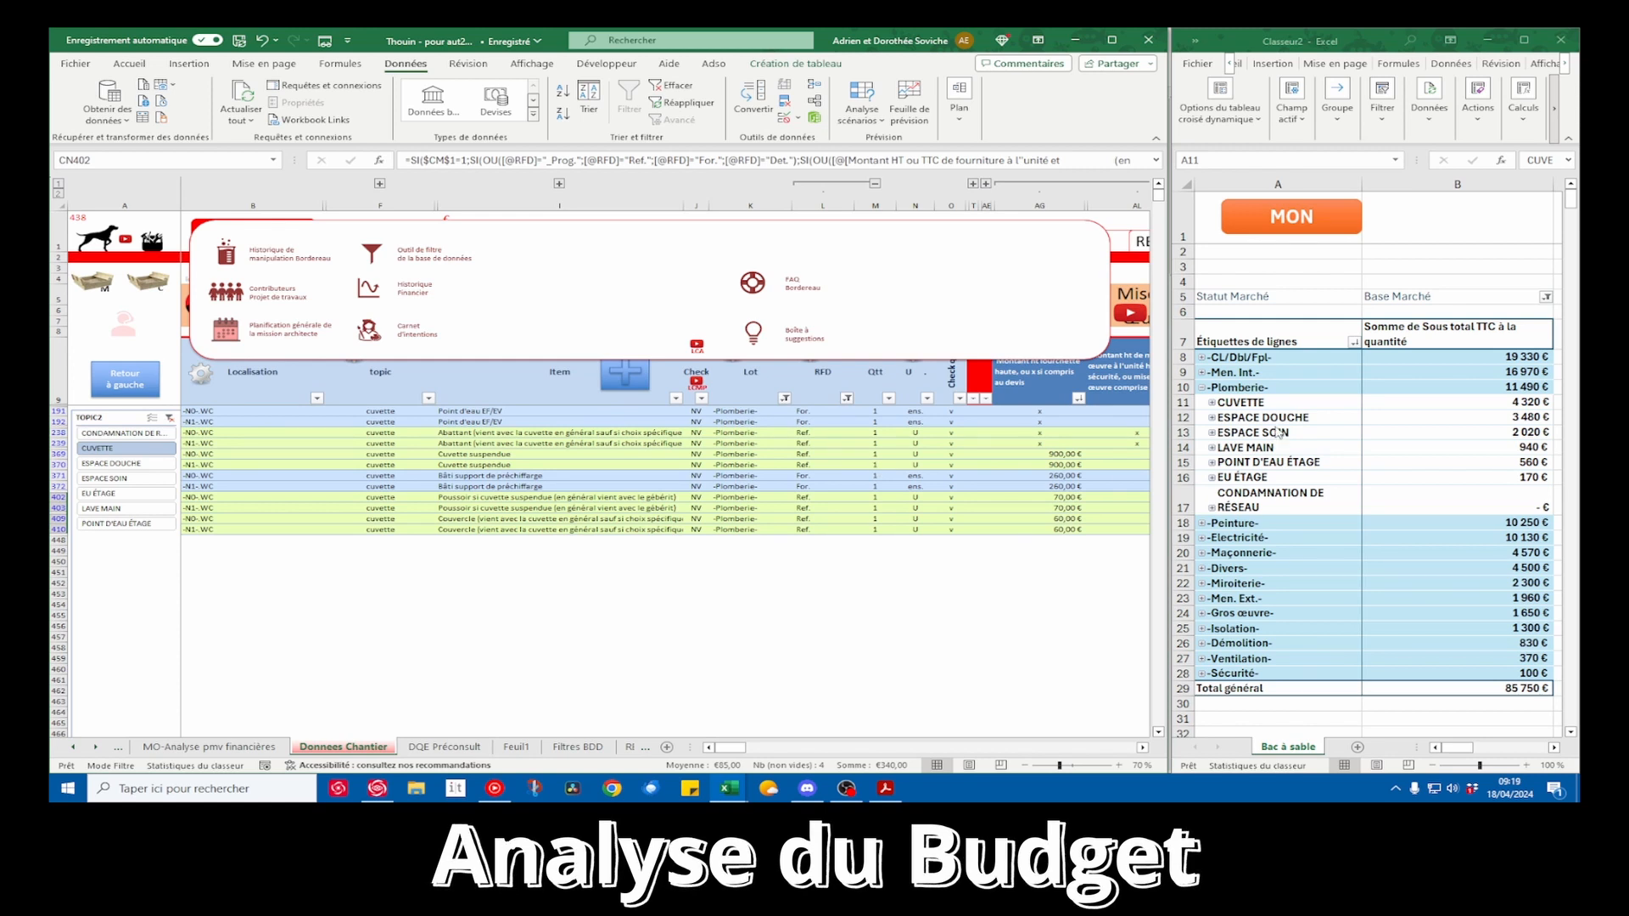
Break down the ESPACE DOUCHE topic under Plomberie into its items in the pivot table
click(1219, 421)
click(1212, 419)
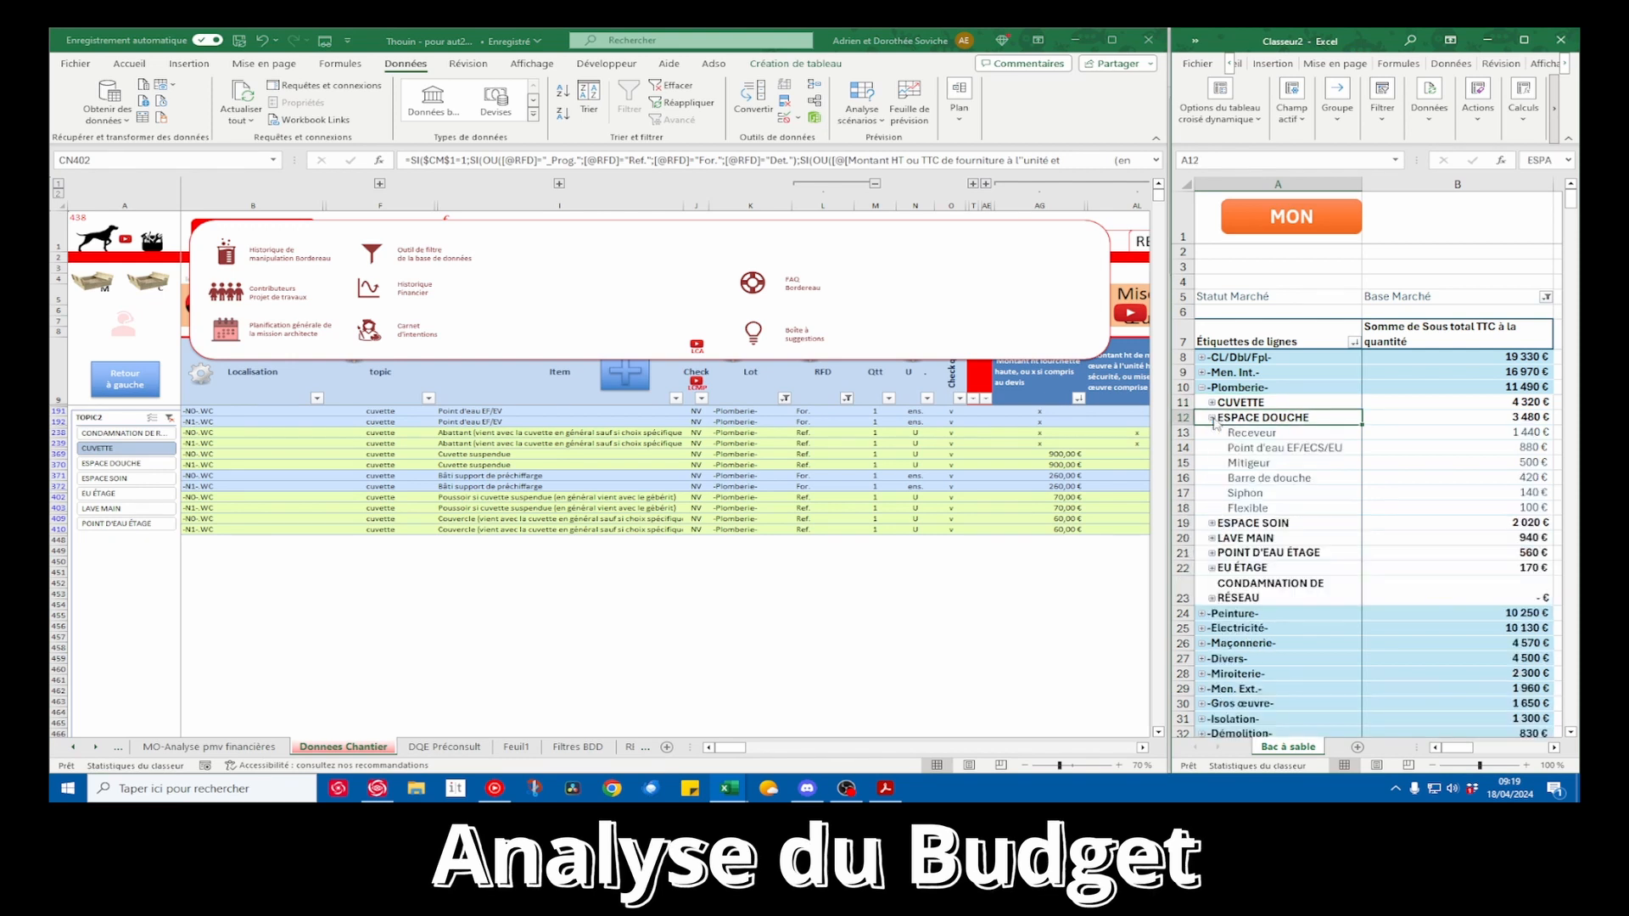
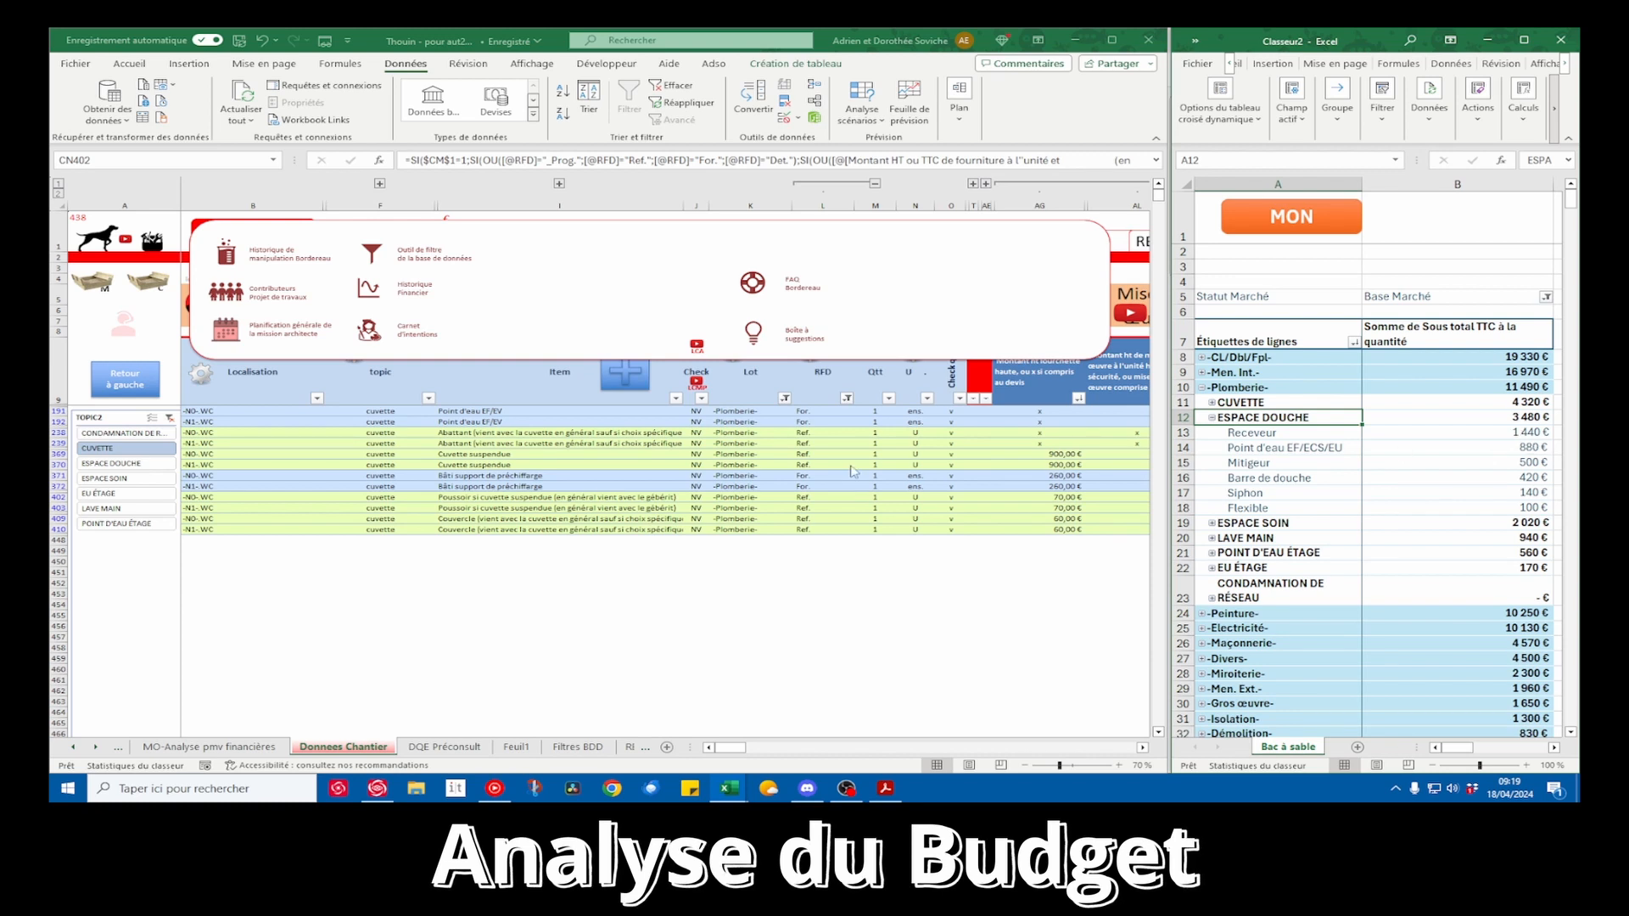
Filter the source data to the ESPACE DOUCHE topic and check its Plomberie rows, comparing supply and installation amounts and the Point d'eau EF/ECS/EU entries
click(371, 255)
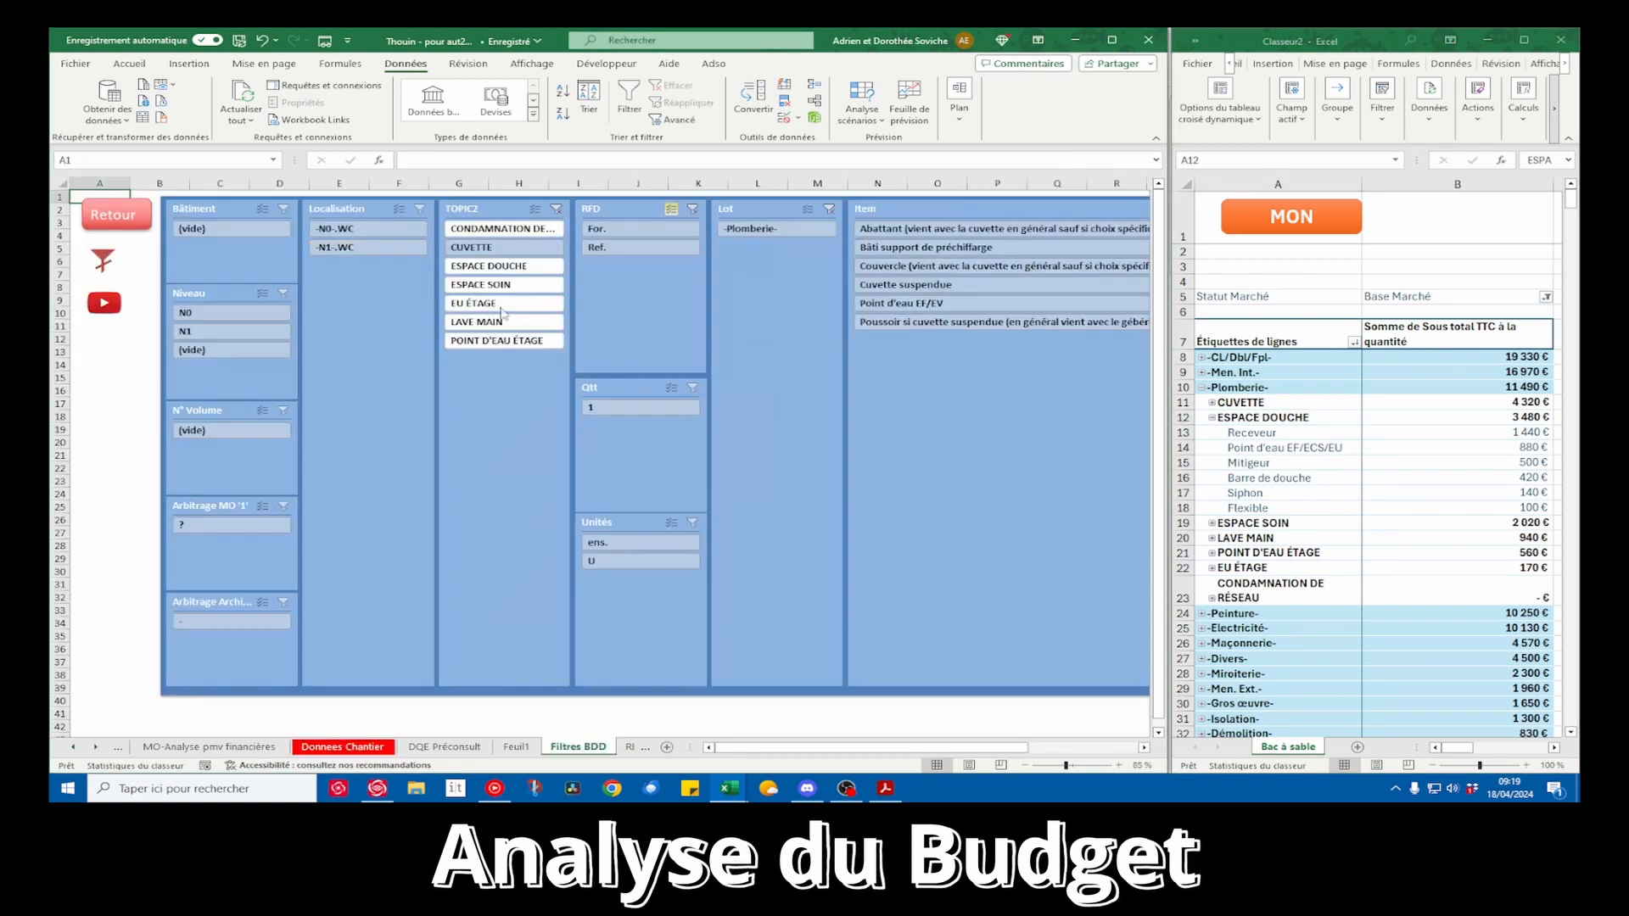
click(500, 267)
click(128, 217)
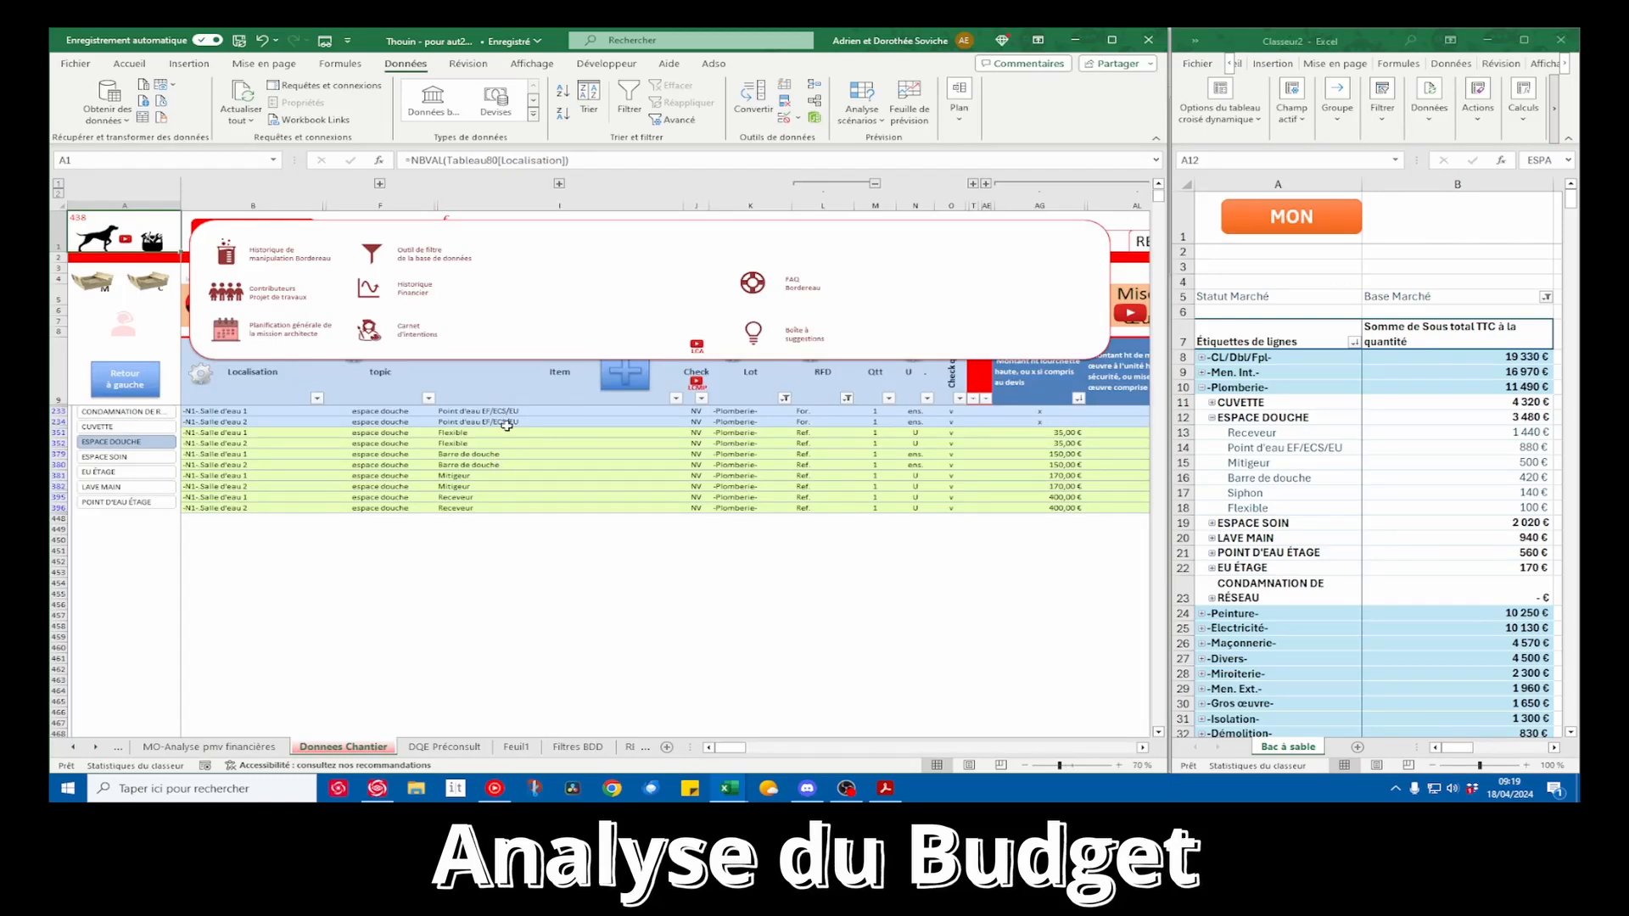
scroll(513, 462, up, 1)
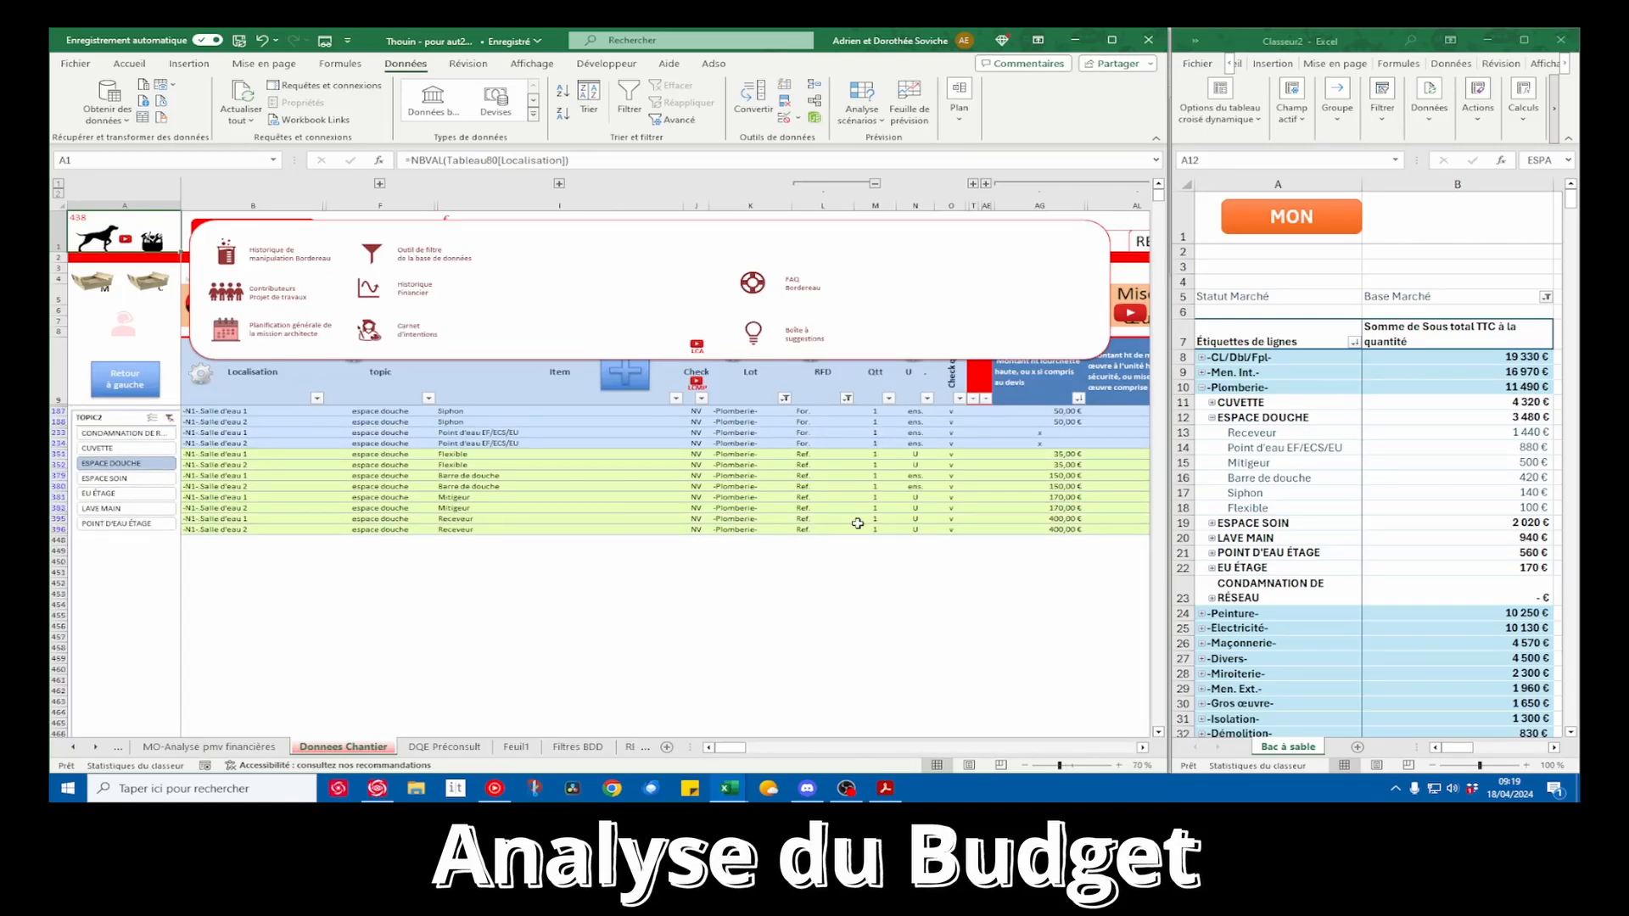
scroll(857, 524, right, 2)
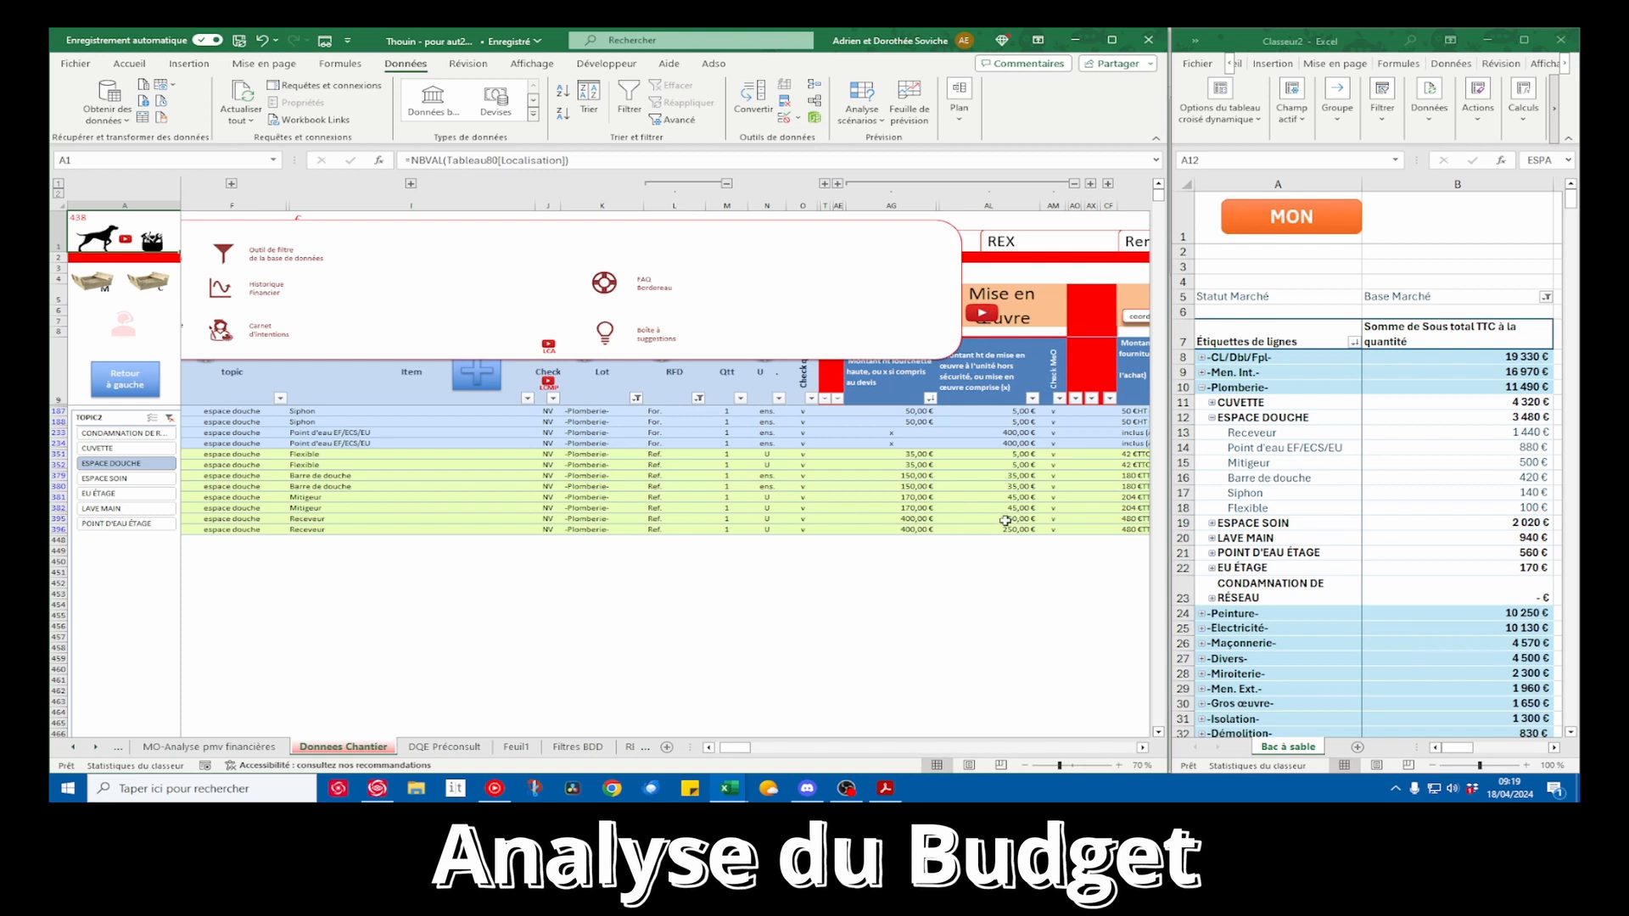
scroll(1005, 521, right, 1)
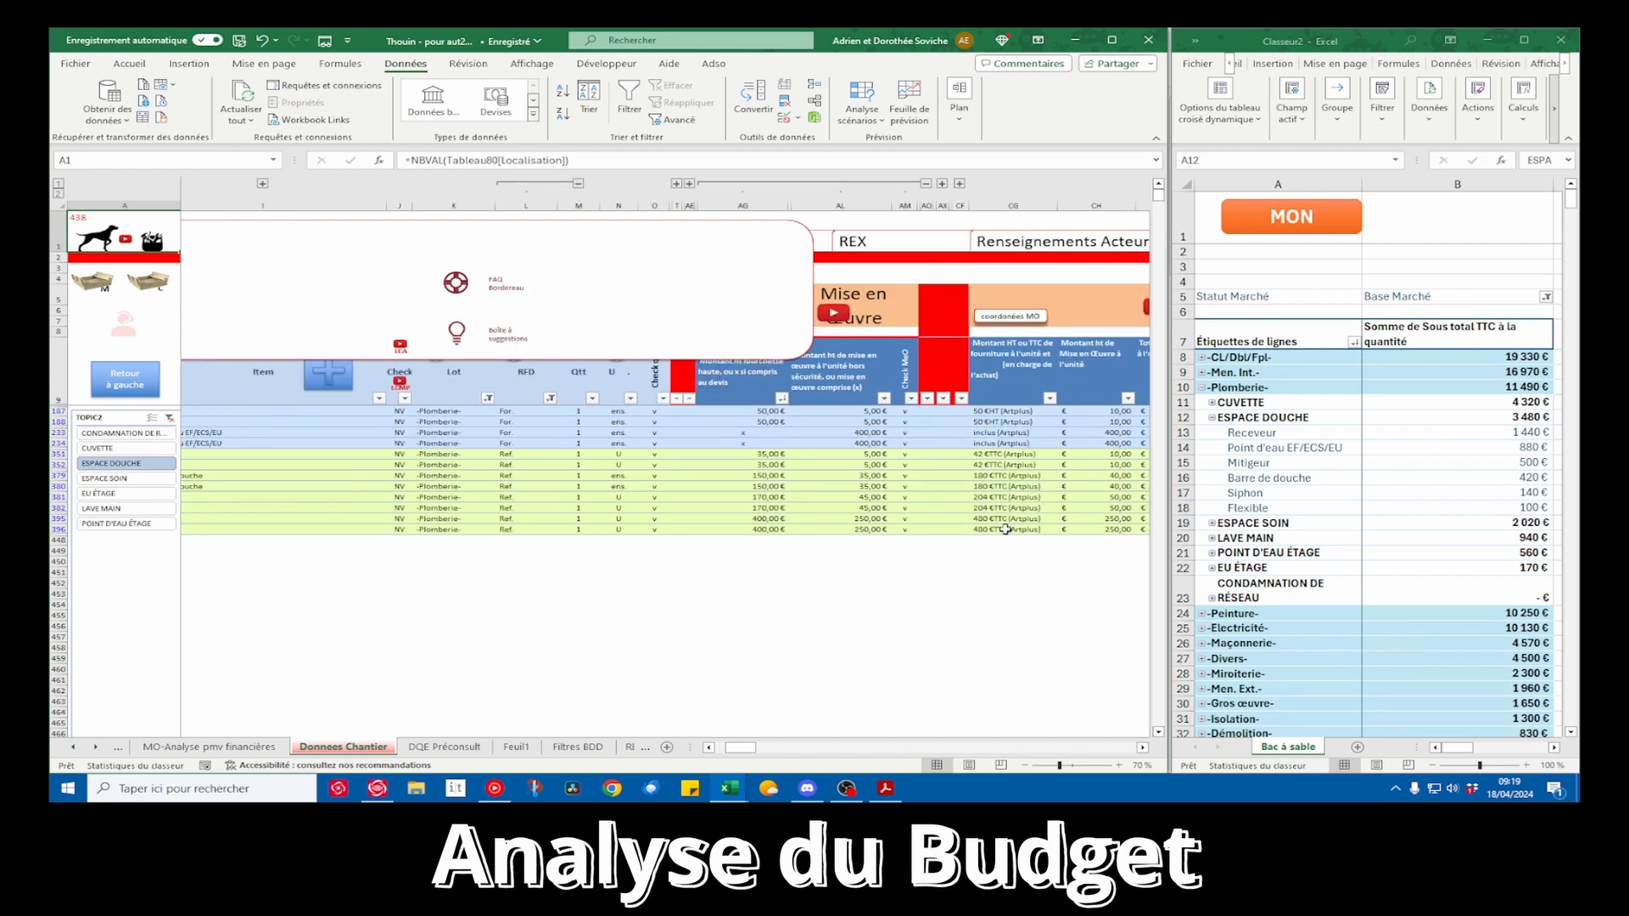
scroll(1005, 529, left, 3)
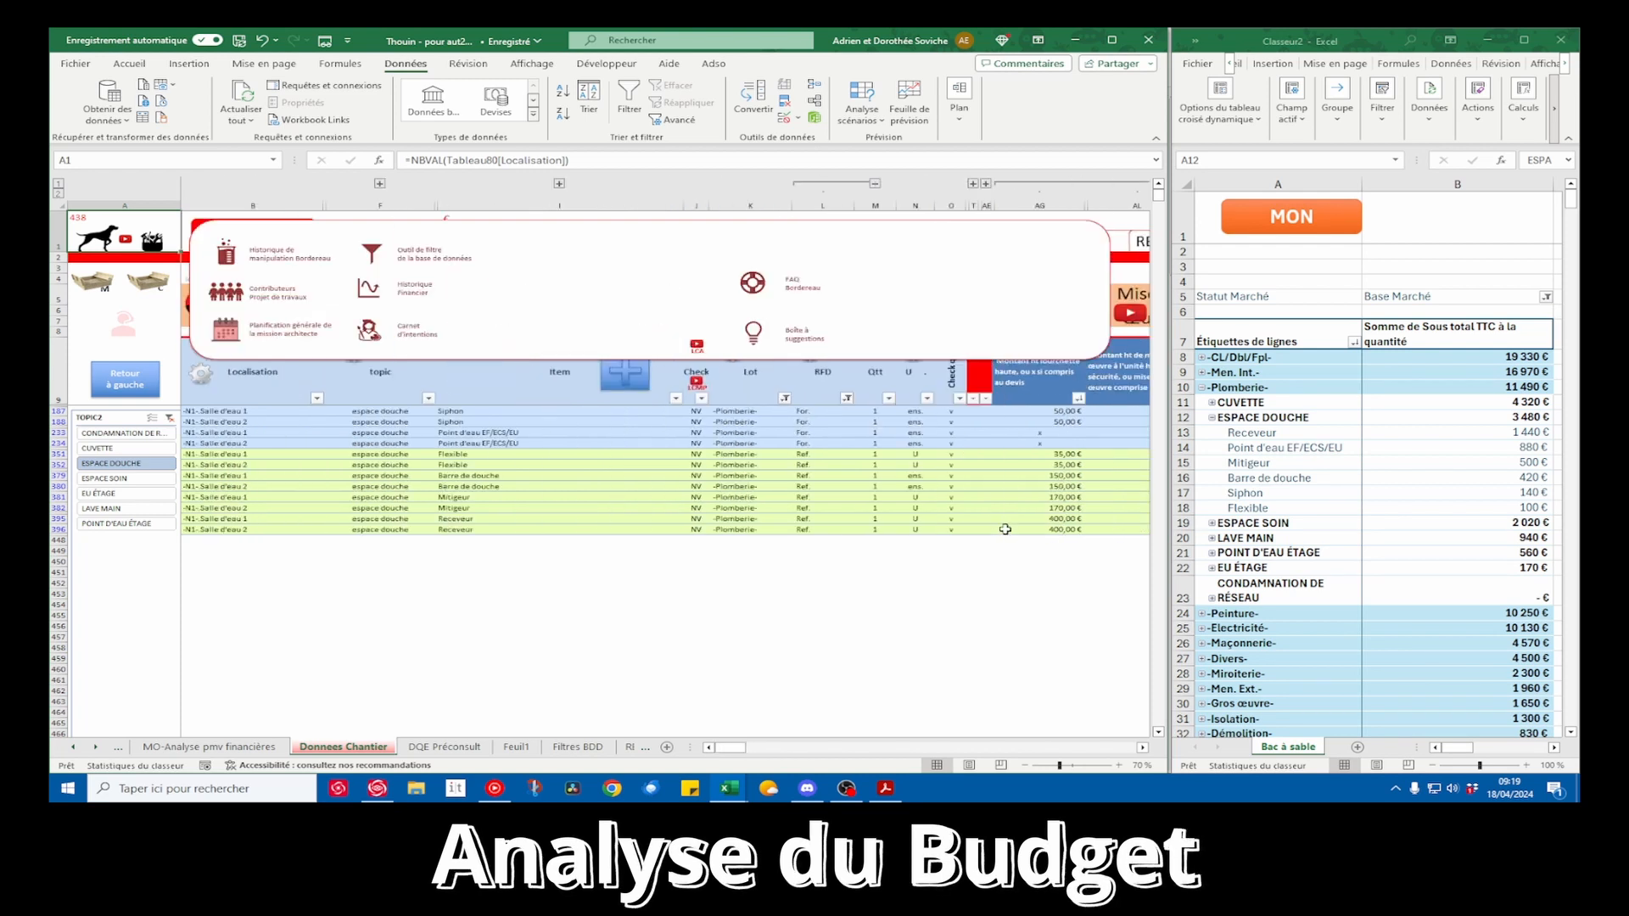
drag(486, 431, 487, 443)
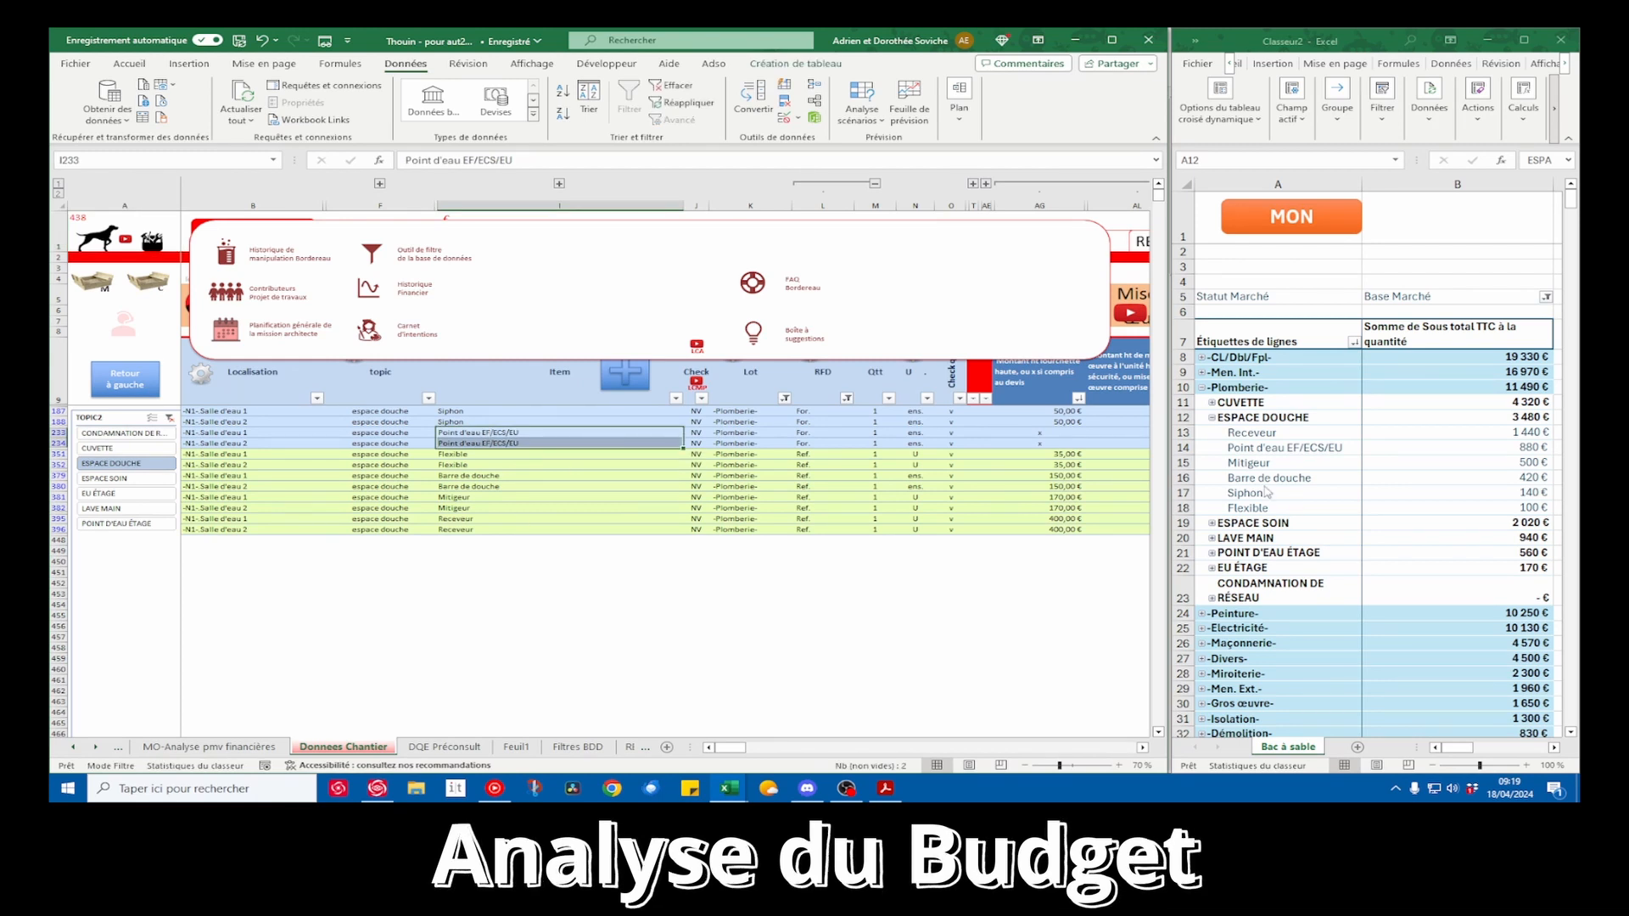
Collapse the ESPACE DOUCHE topic in the pivot table and filter the source data to the ESPACE SOIN topic
click(1217, 424)
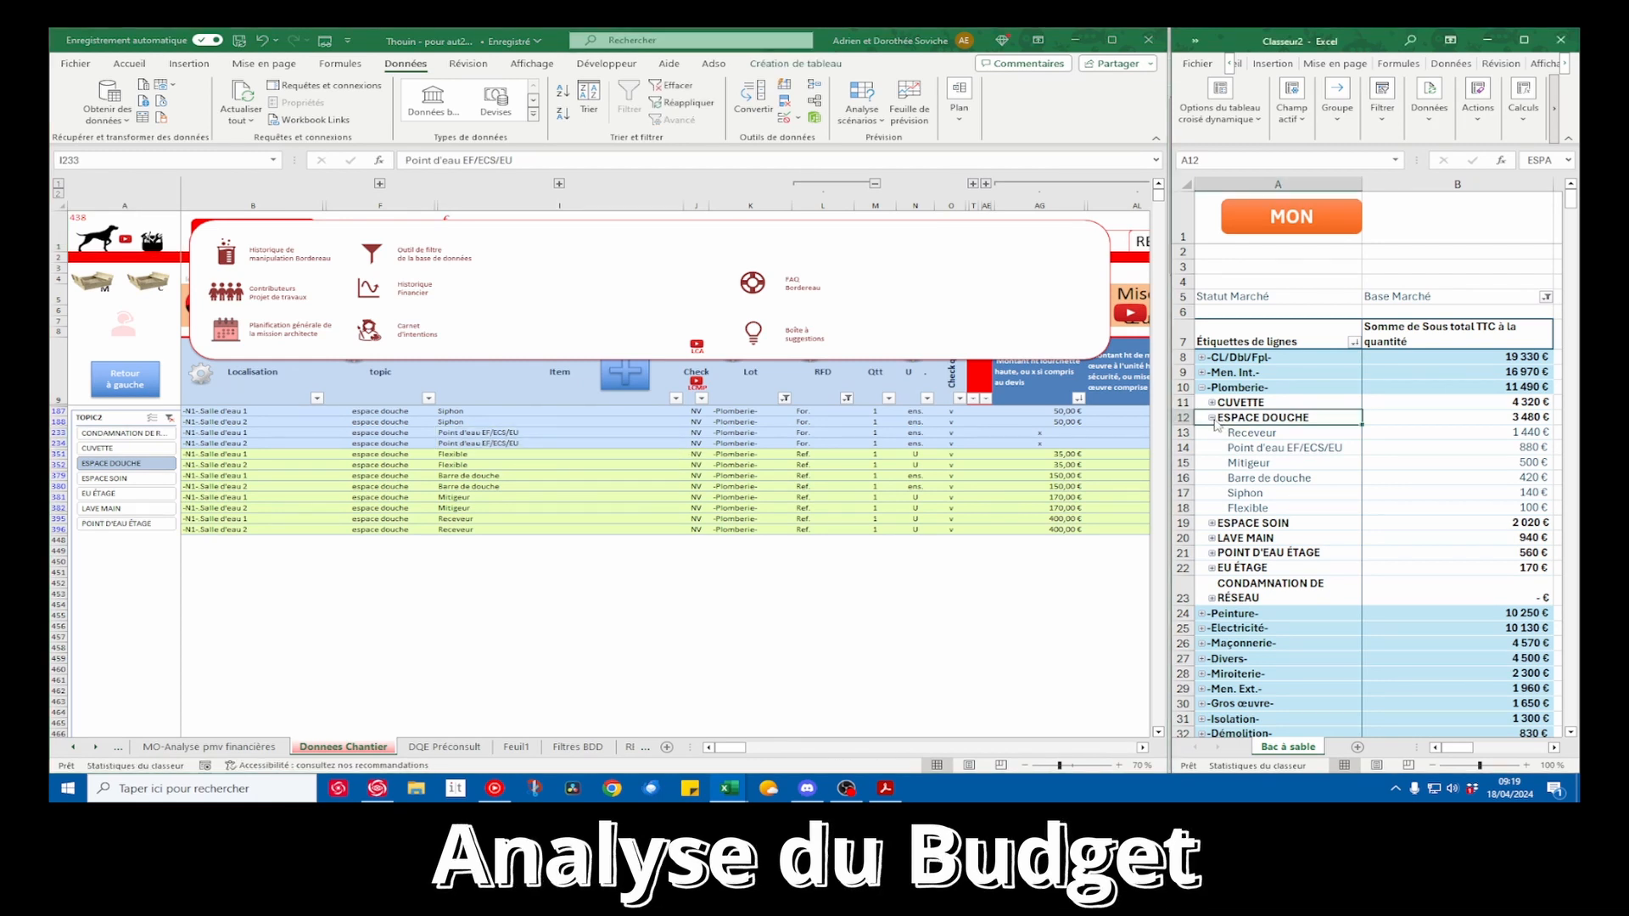
click(1212, 417)
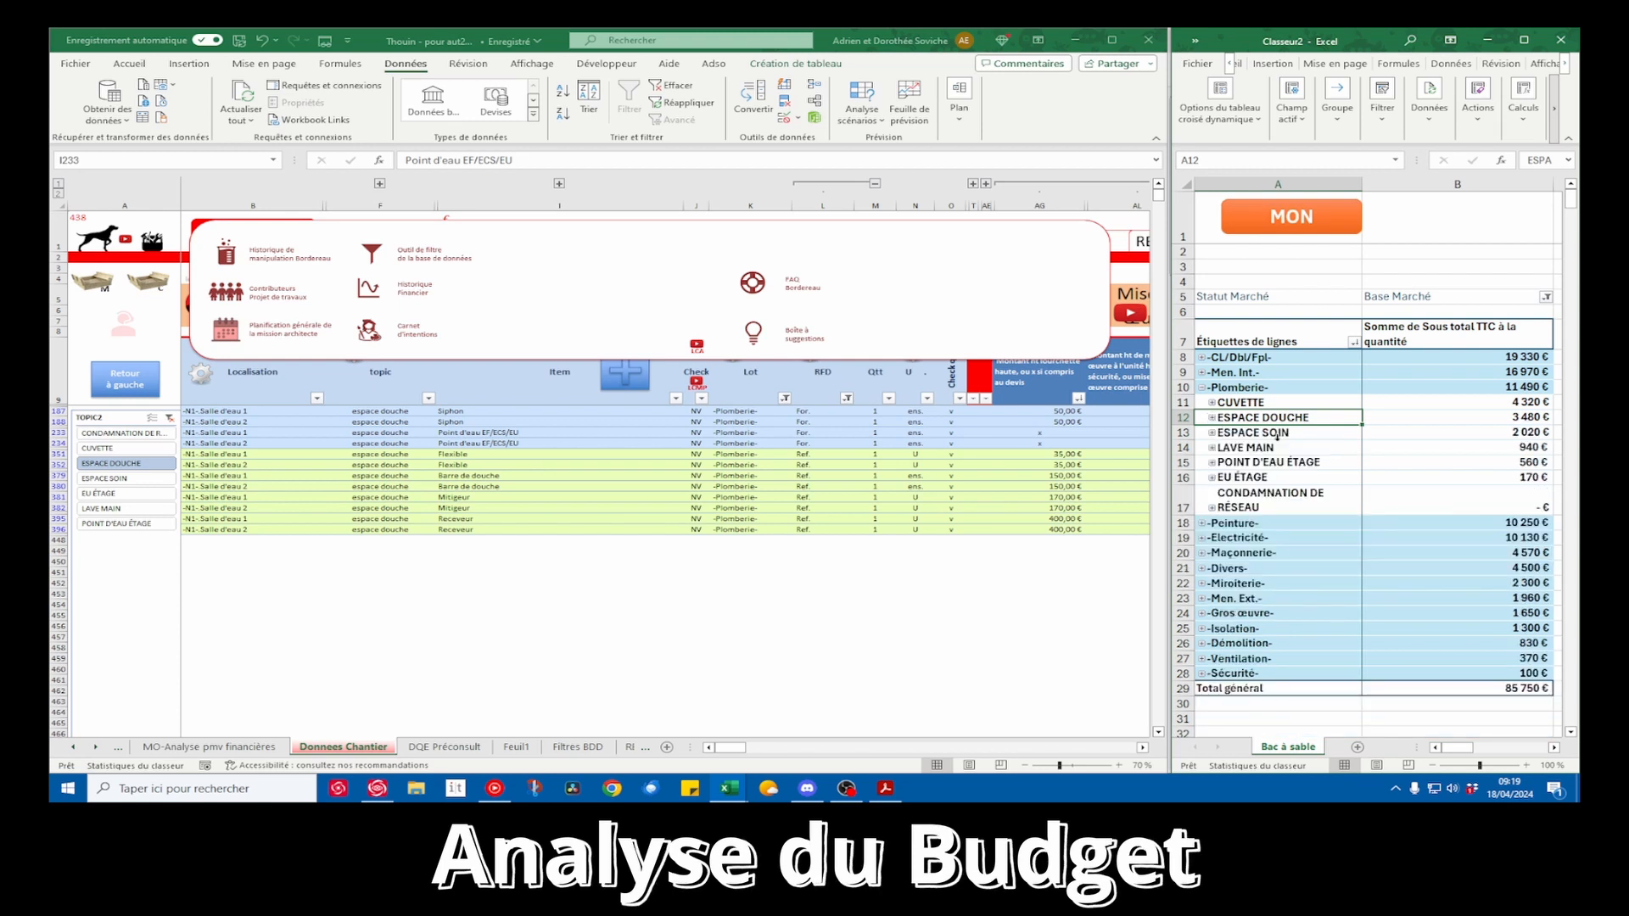
click(378, 255)
click(378, 256)
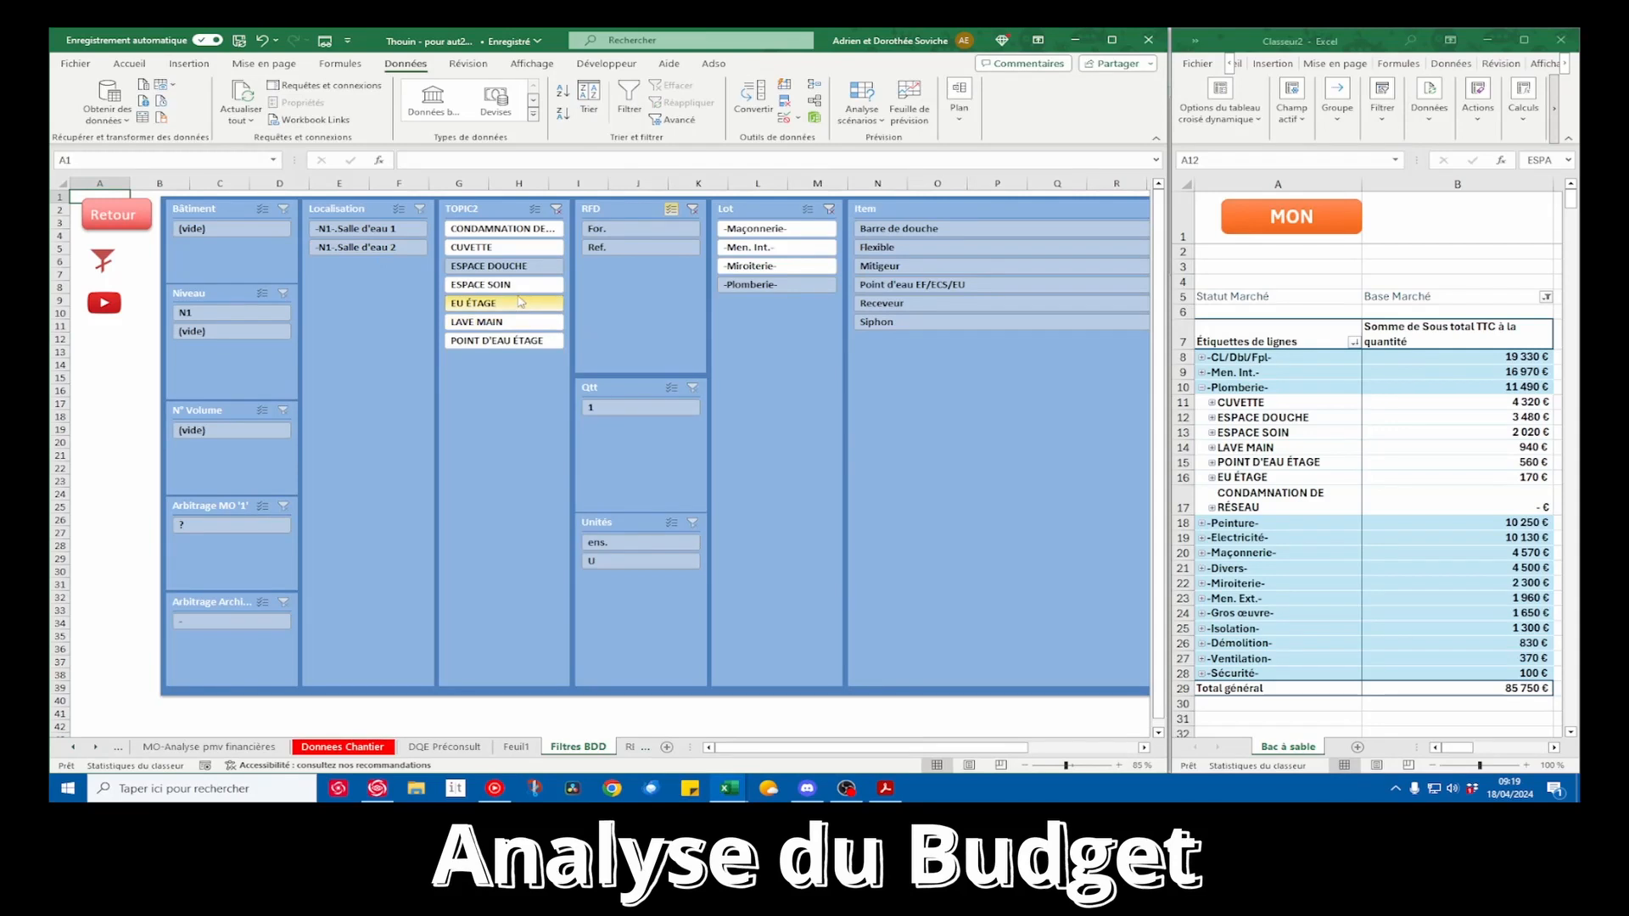
click(112, 215)
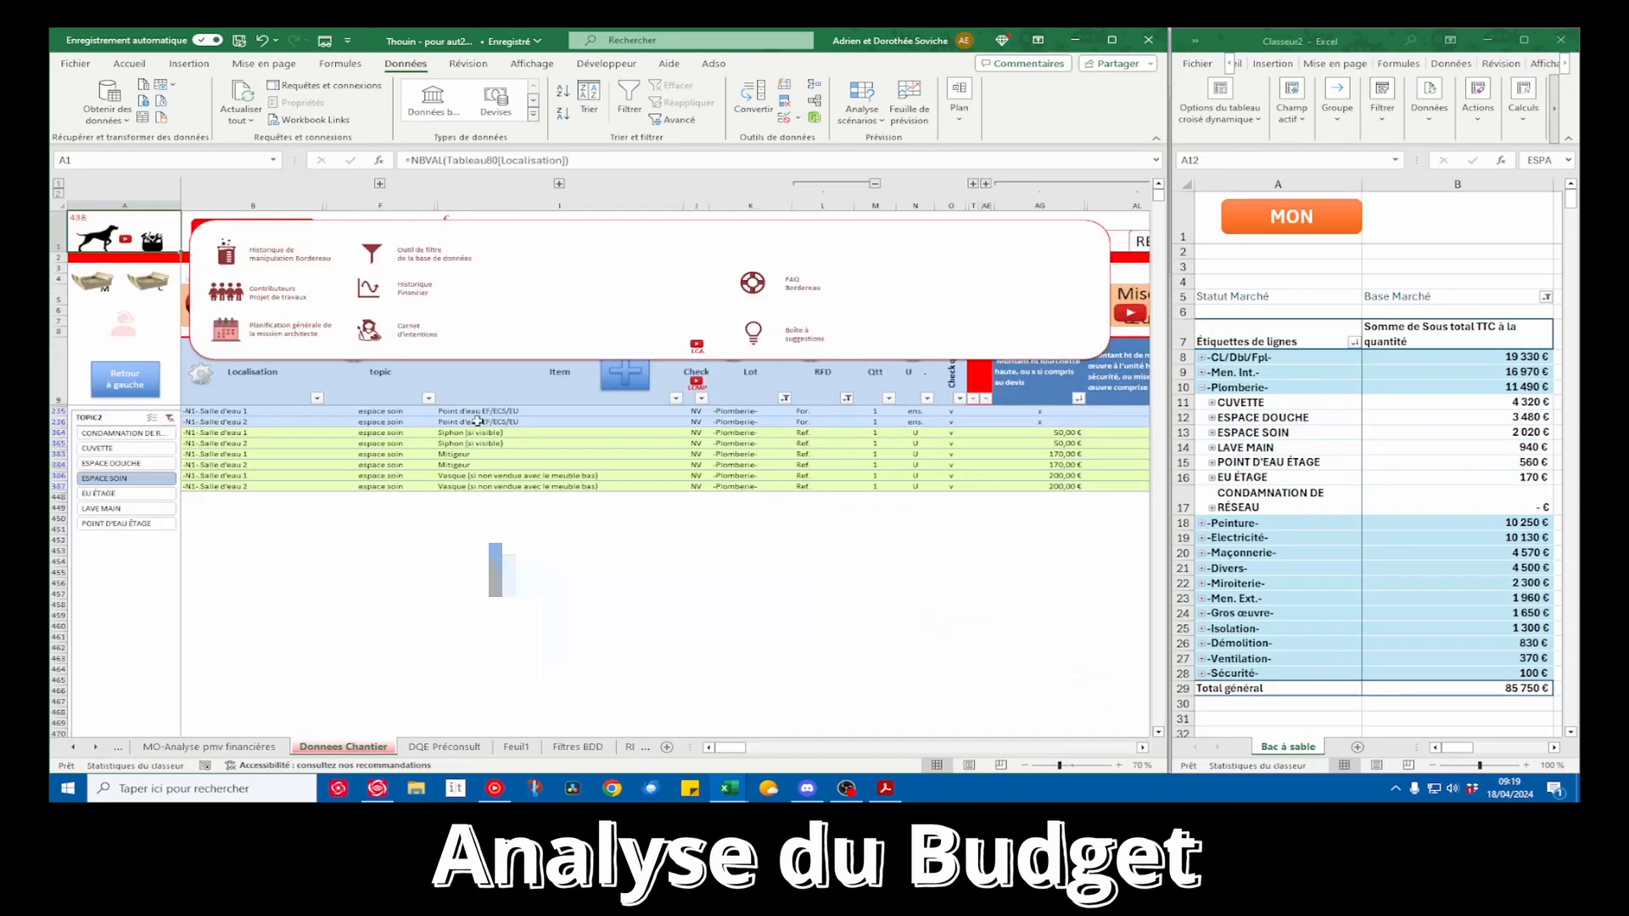
Check the ESPACE SOIN rows in the source data, including the Point d'eau items and the supply and installation amounts of both Mitigeur rows
drag(489, 411, 490, 422)
click(696, 438)
drag(1002, 550, 1001, 544)
click(560, 529)
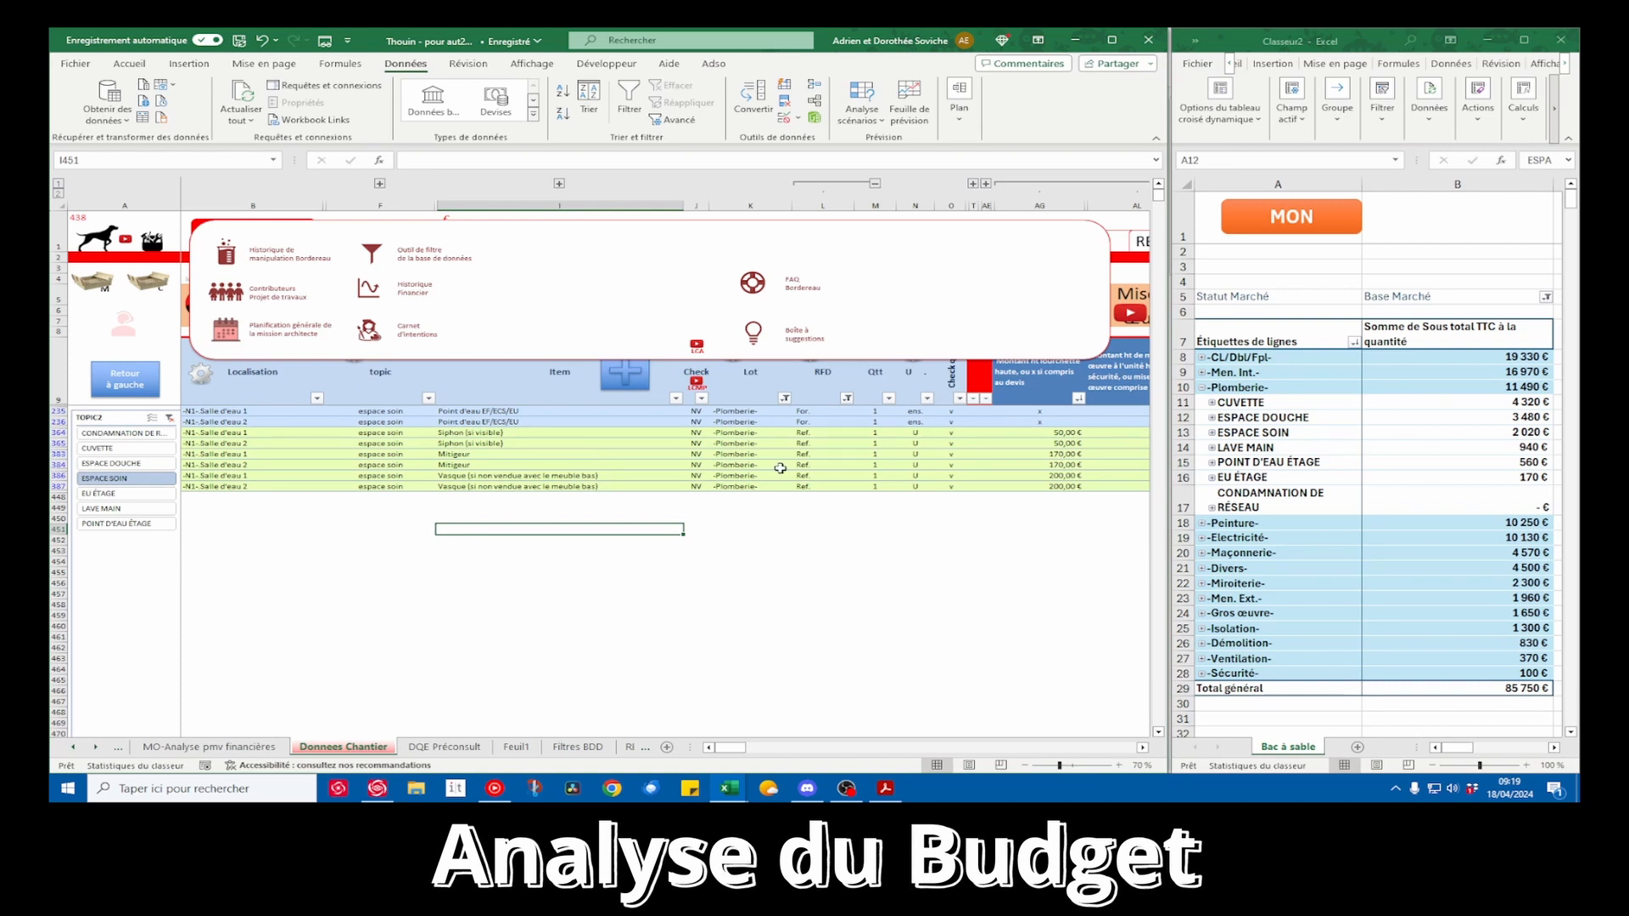
drag(1047, 454, 1050, 465)
scroll(965, 484, right, 3)
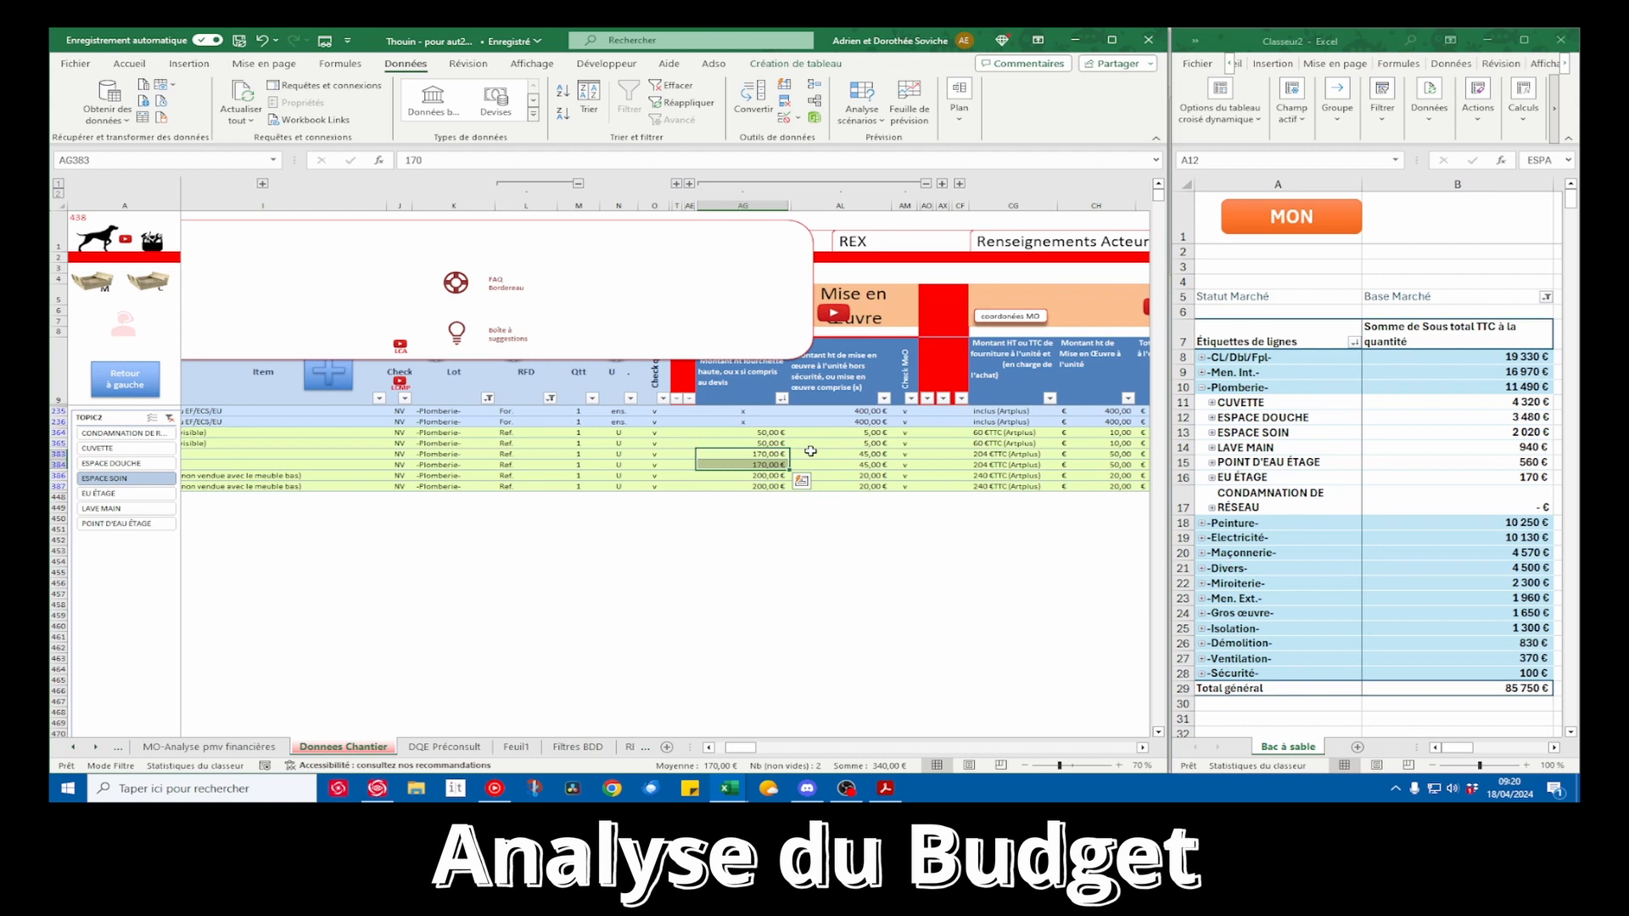
scroll(811, 451, left, 3)
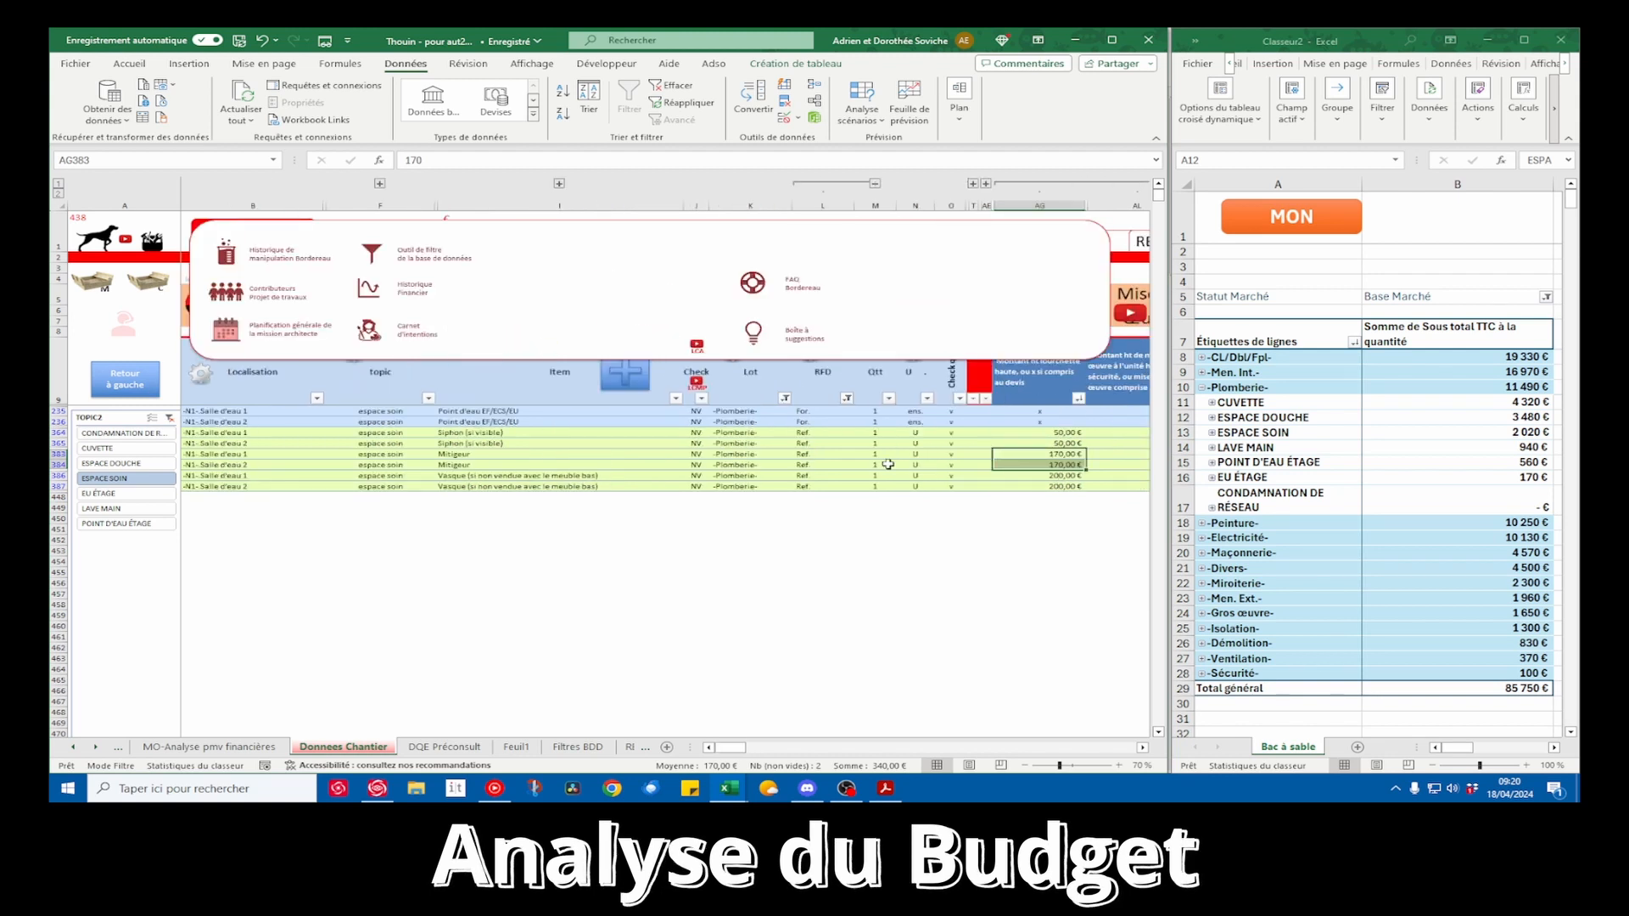
Break down the Peinture lot into its topics in the pivot table and collapse the Plomberie lot
click(1203, 524)
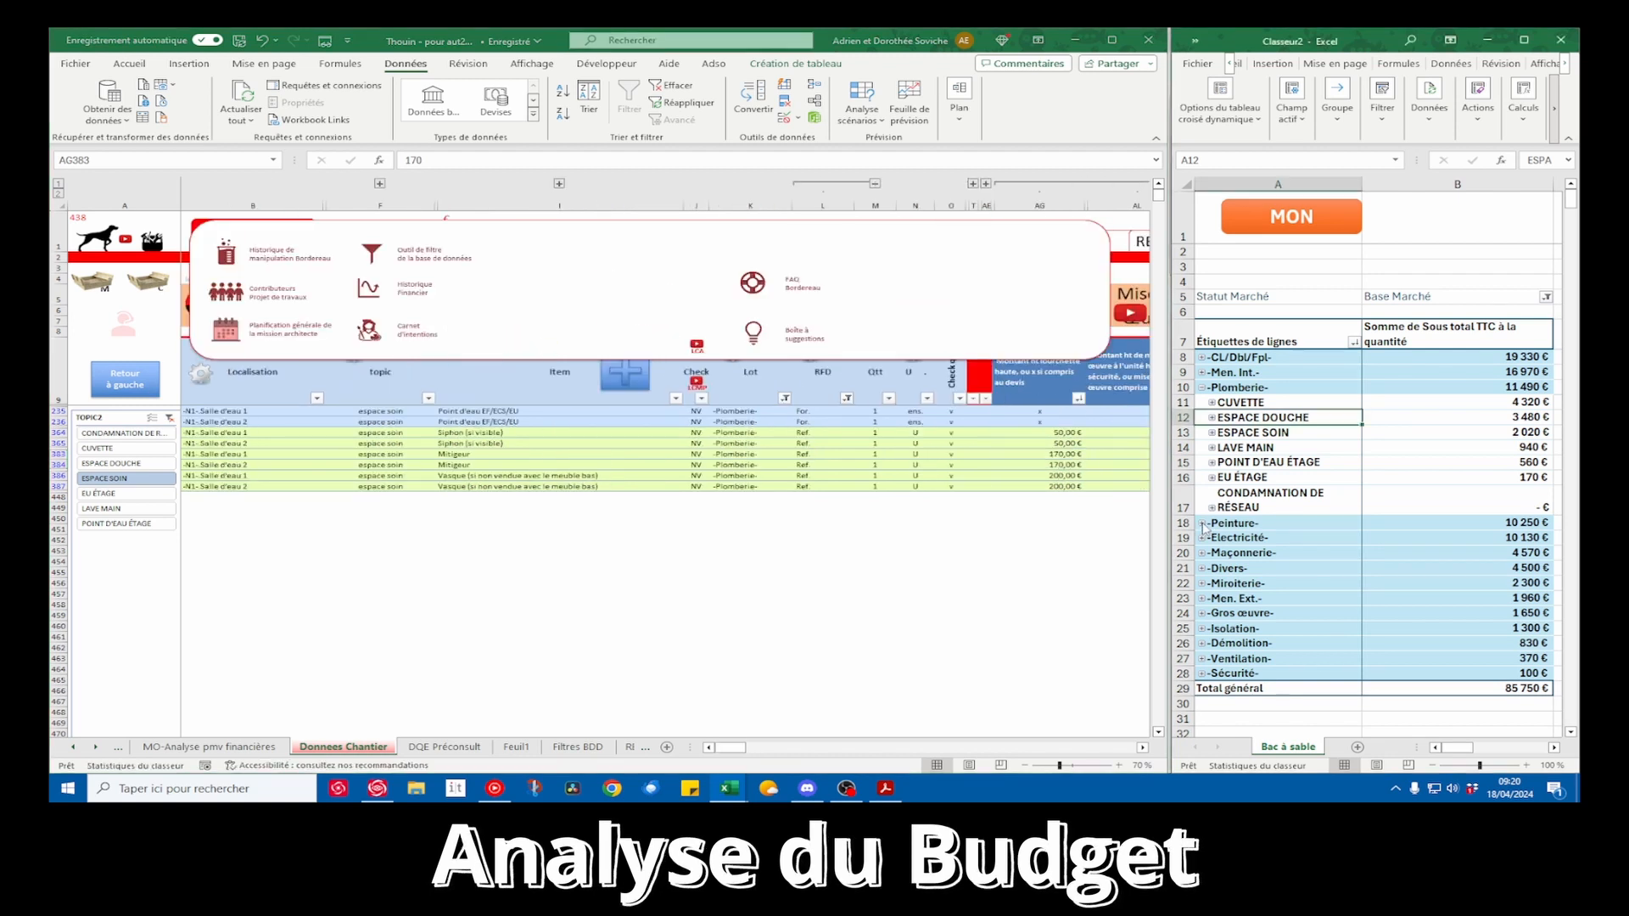
click(1202, 525)
click(1202, 388)
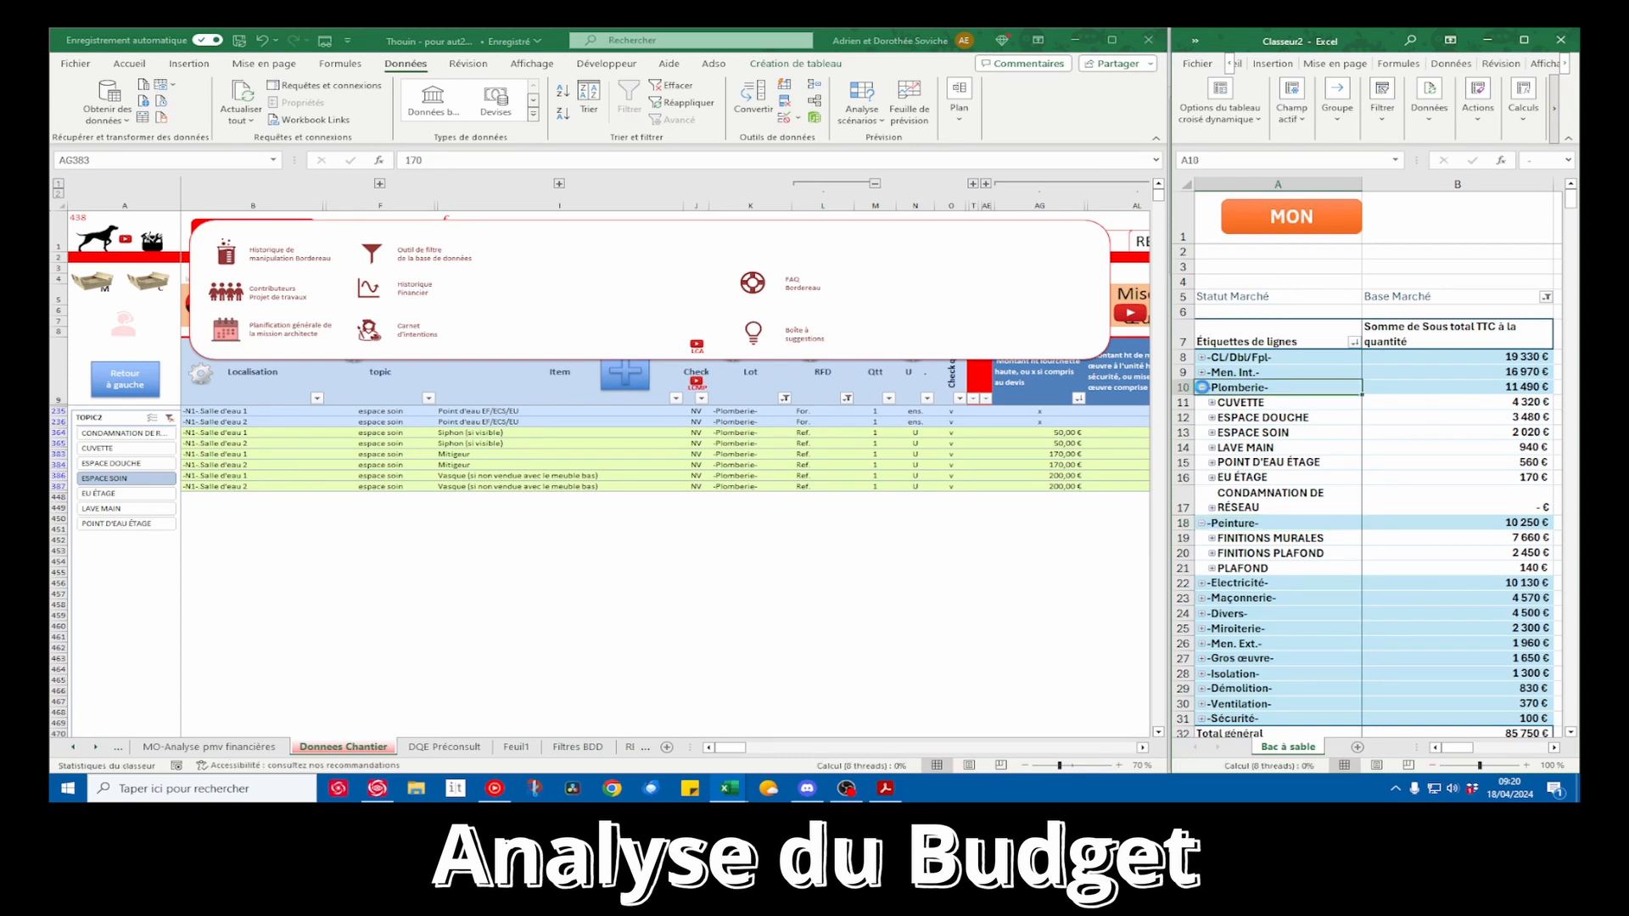
click(1202, 388)
Compare the amounts of the FINITIONS MURALES, FINITIONS PLAFOND and PLAFOND topics with the Peinture lot's total
drag(1274, 421, 1279, 446)
drag(1517, 417, 1516, 439)
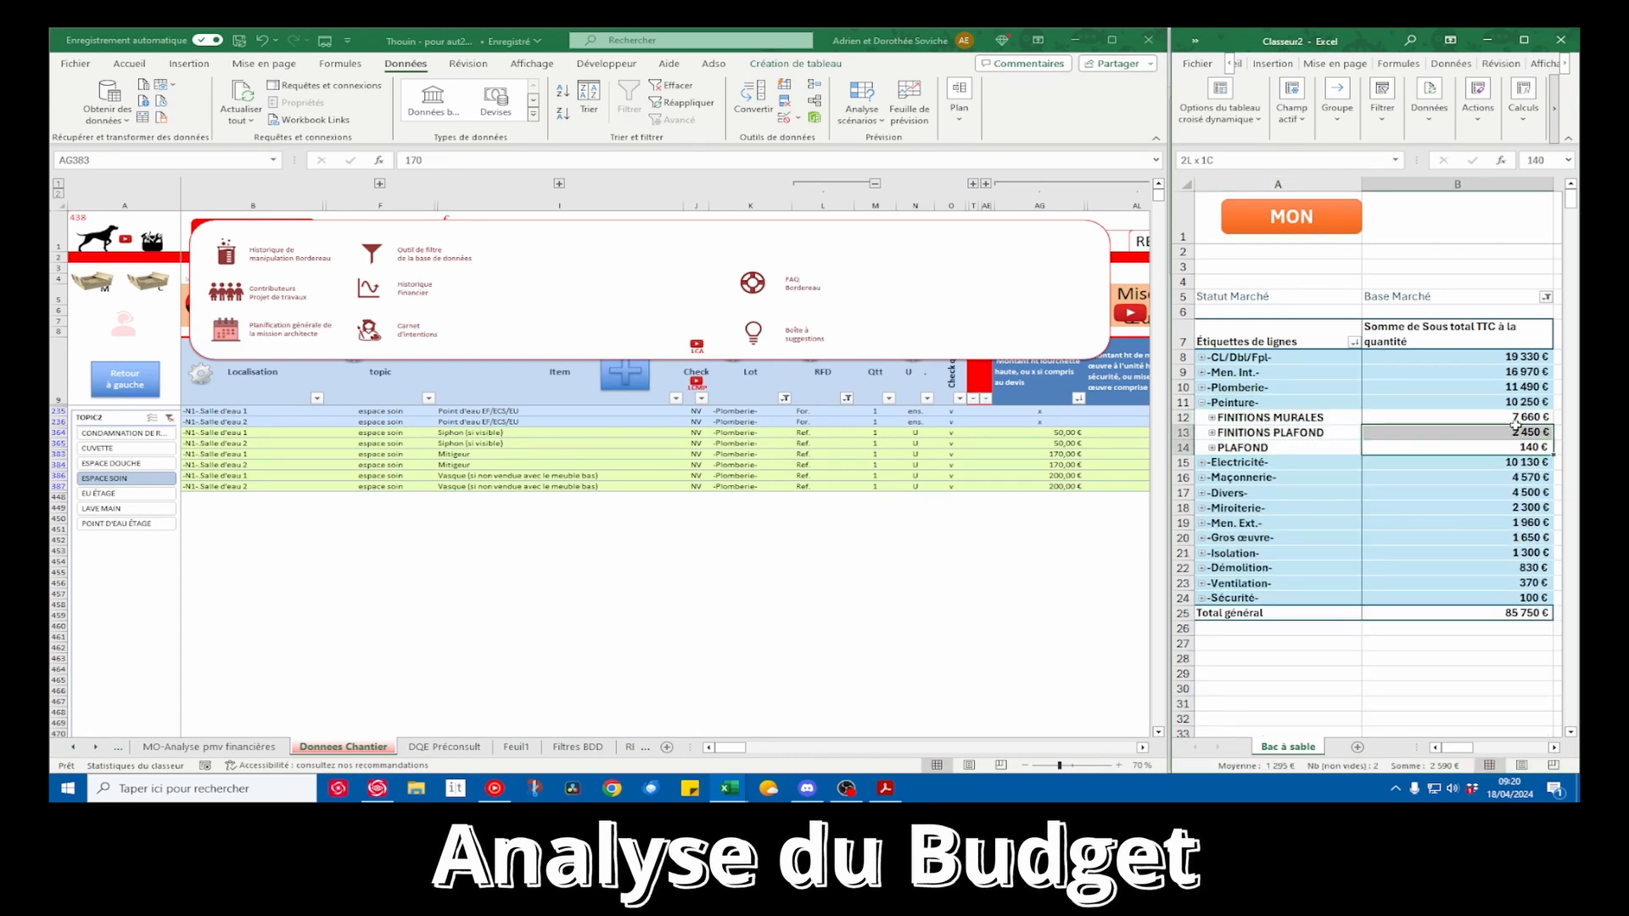
click(1519, 402)
mouse_move(1491, 454)
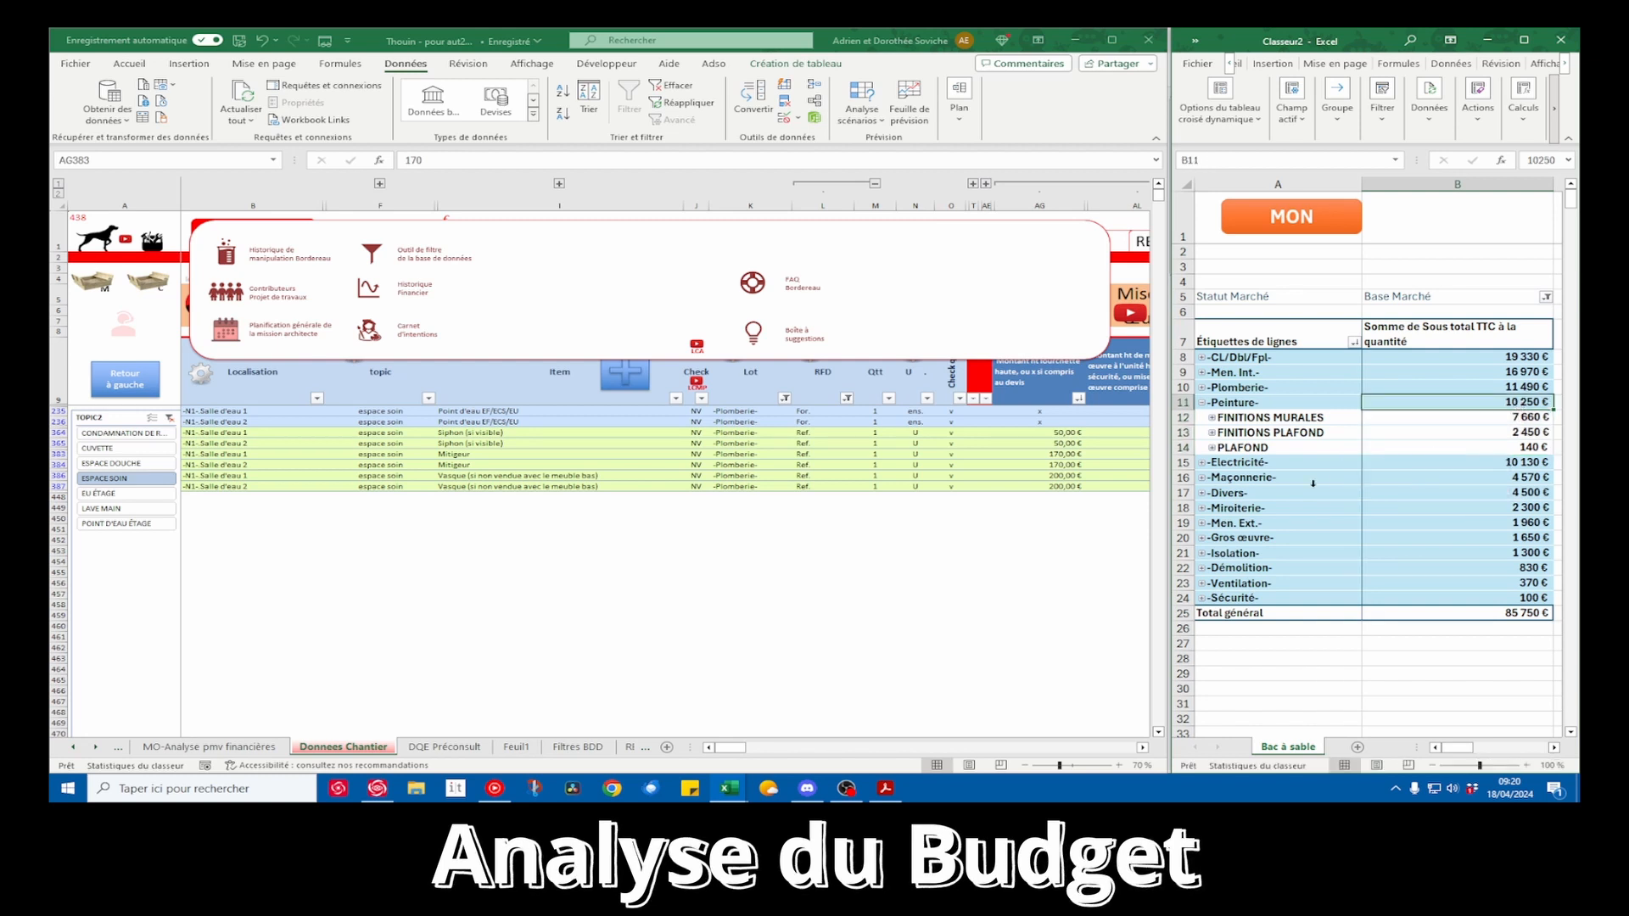
Break down the Electricité lot into its topics and the RADIATEUR D'APPOINT topic into its items in the pivot table
click(1202, 463)
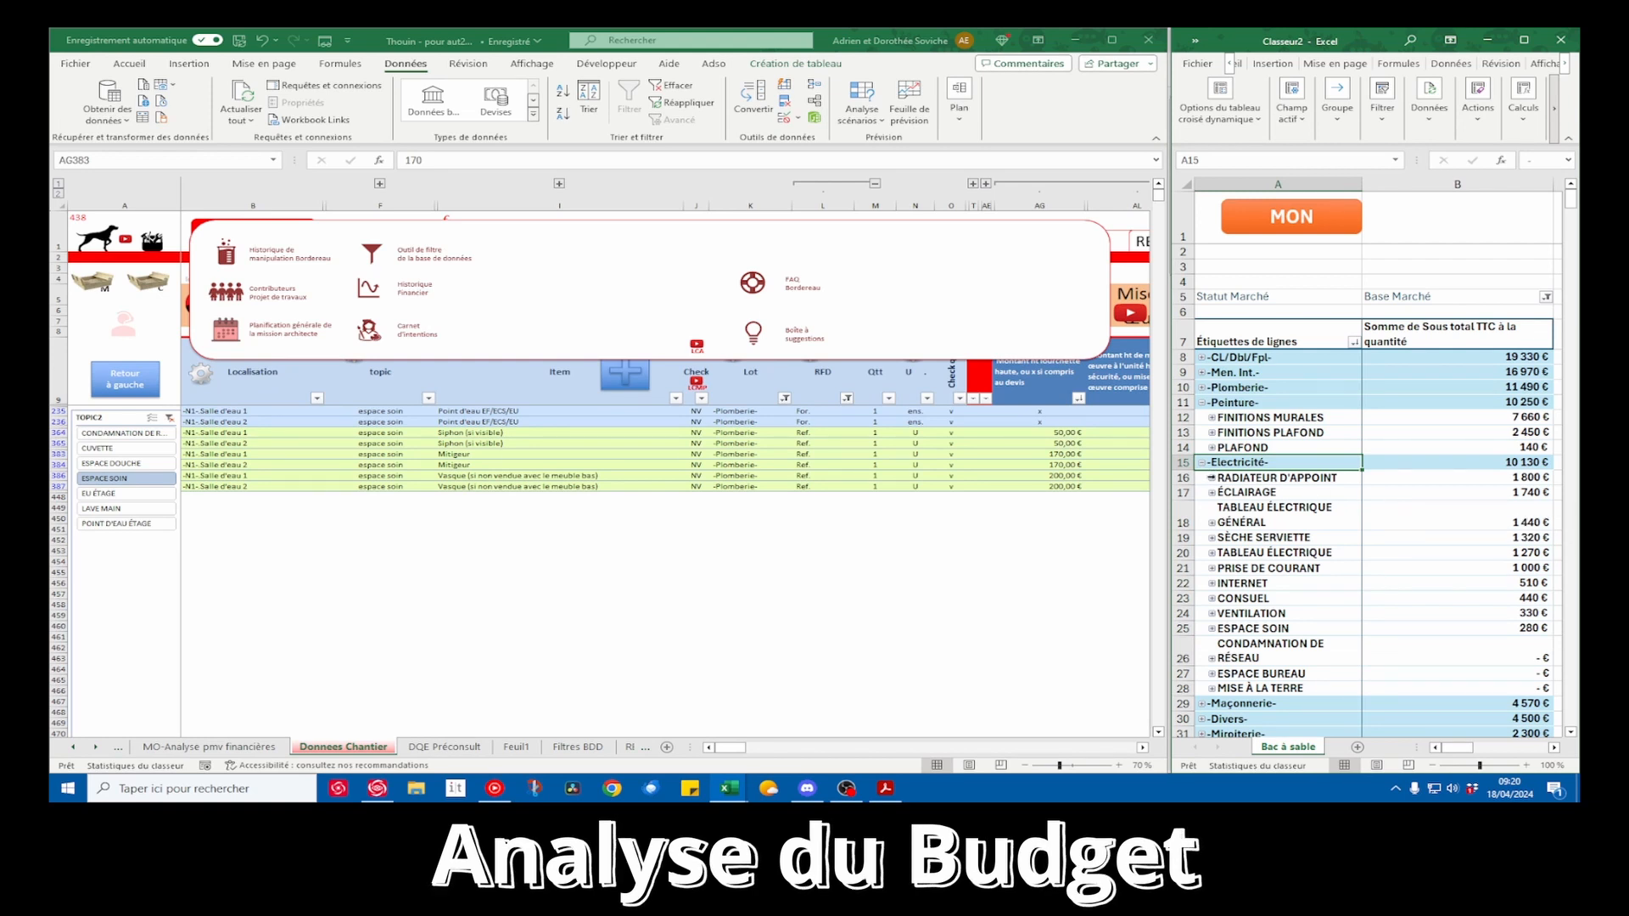
click(1213, 479)
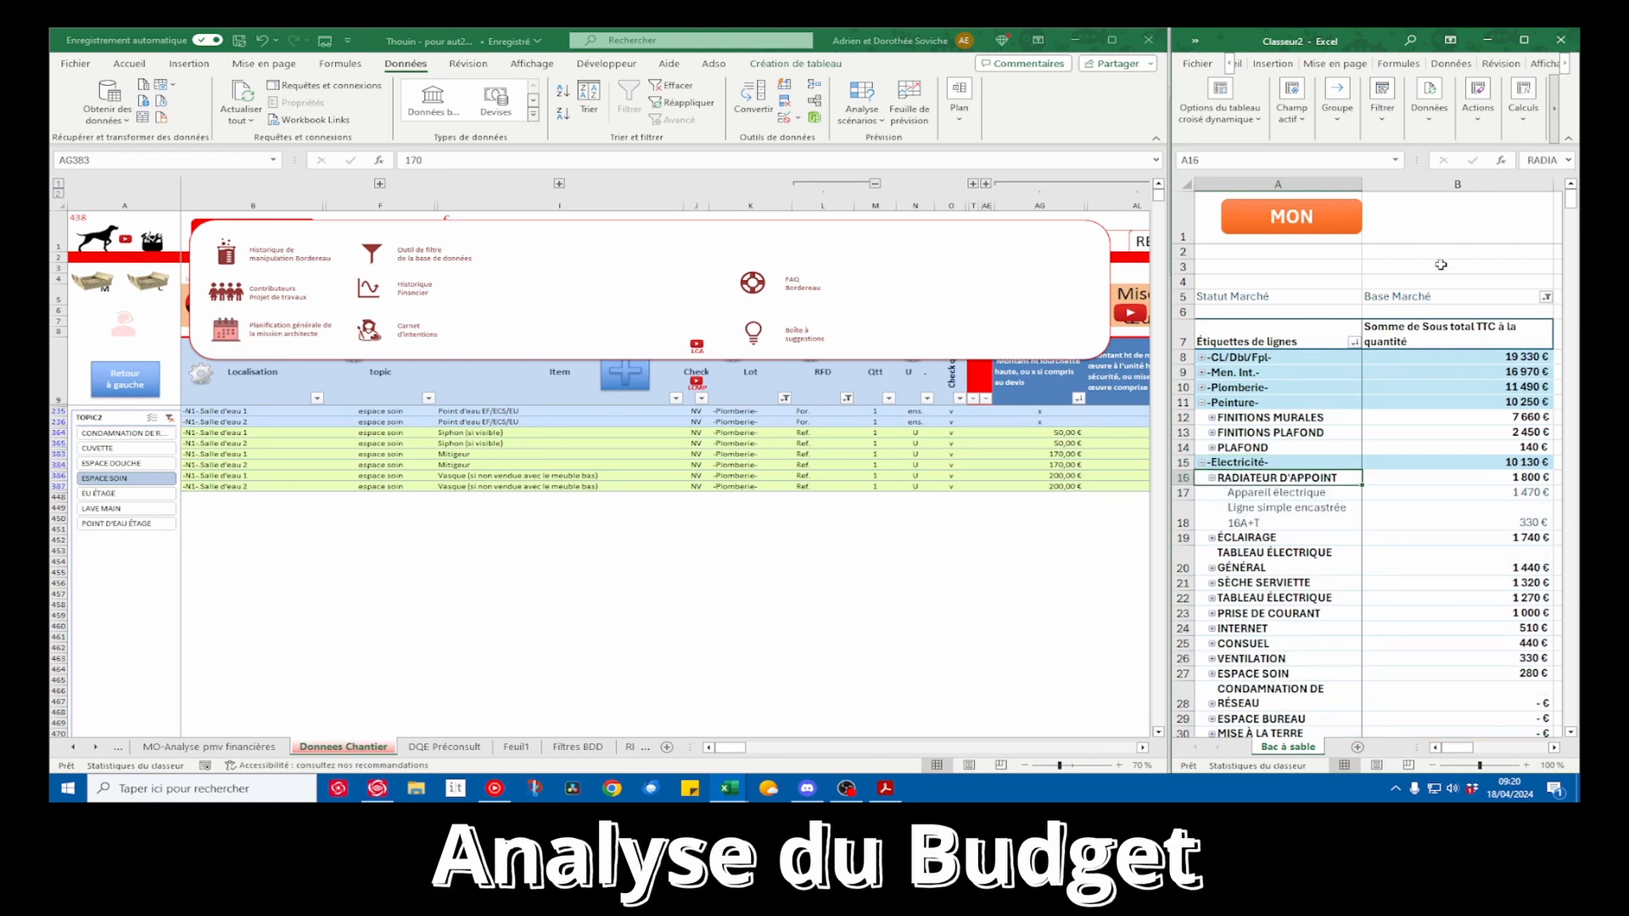
Widen the pivot table workbook's window and display the pivot field list with its row fields Lot, TOPIC2 and Item
drag(1170, 212, 585, 220)
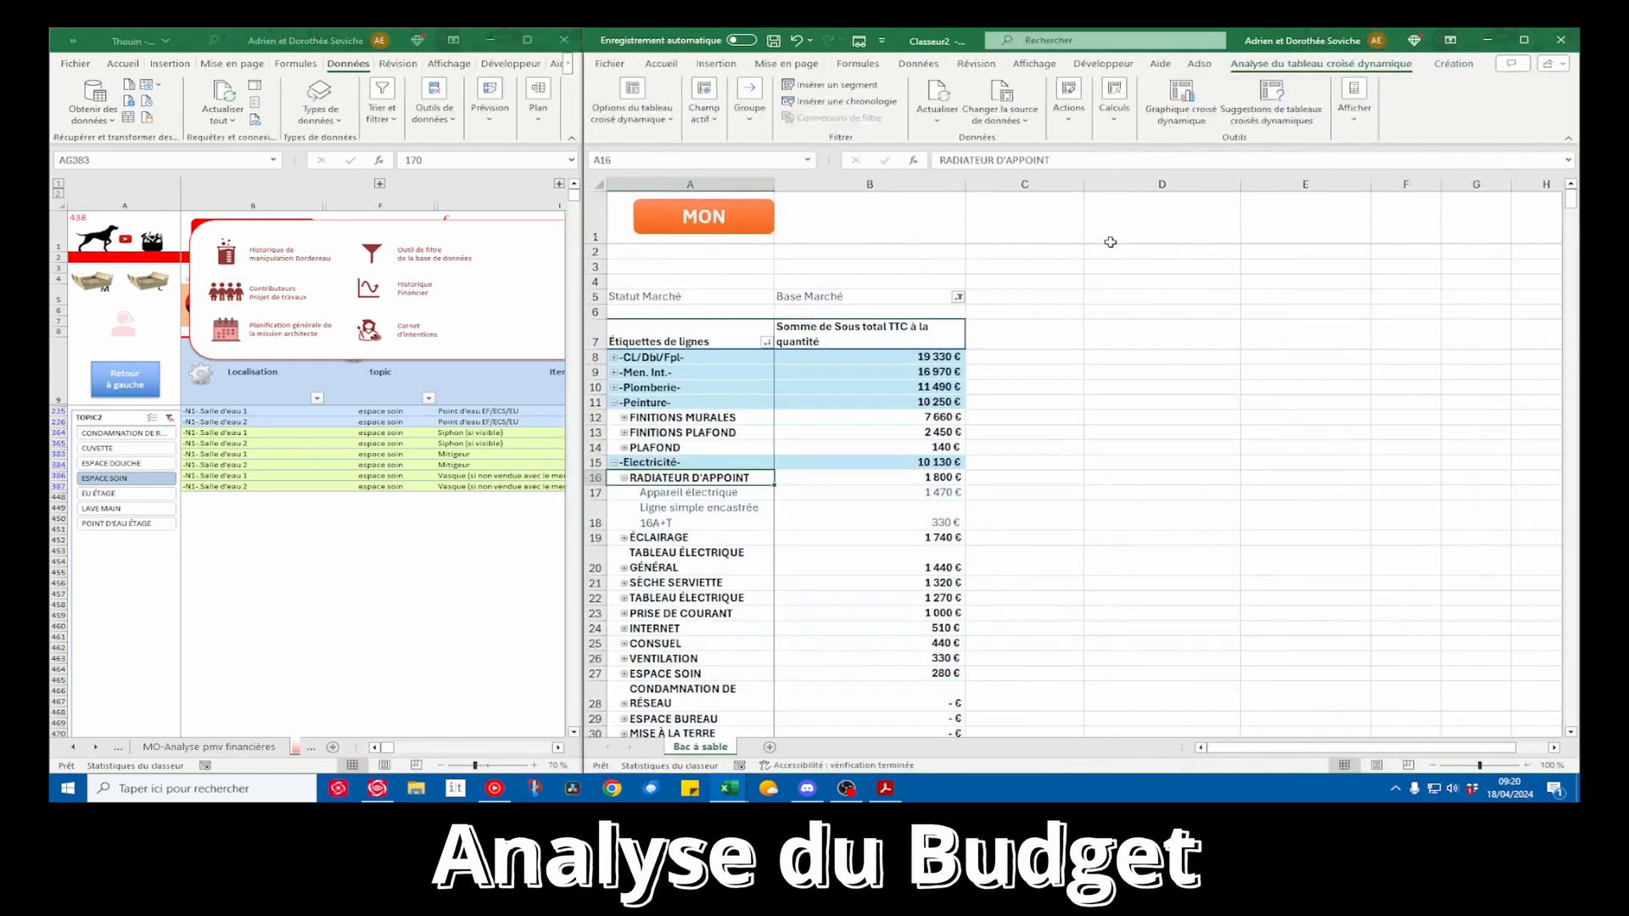
click(1354, 101)
click(1355, 175)
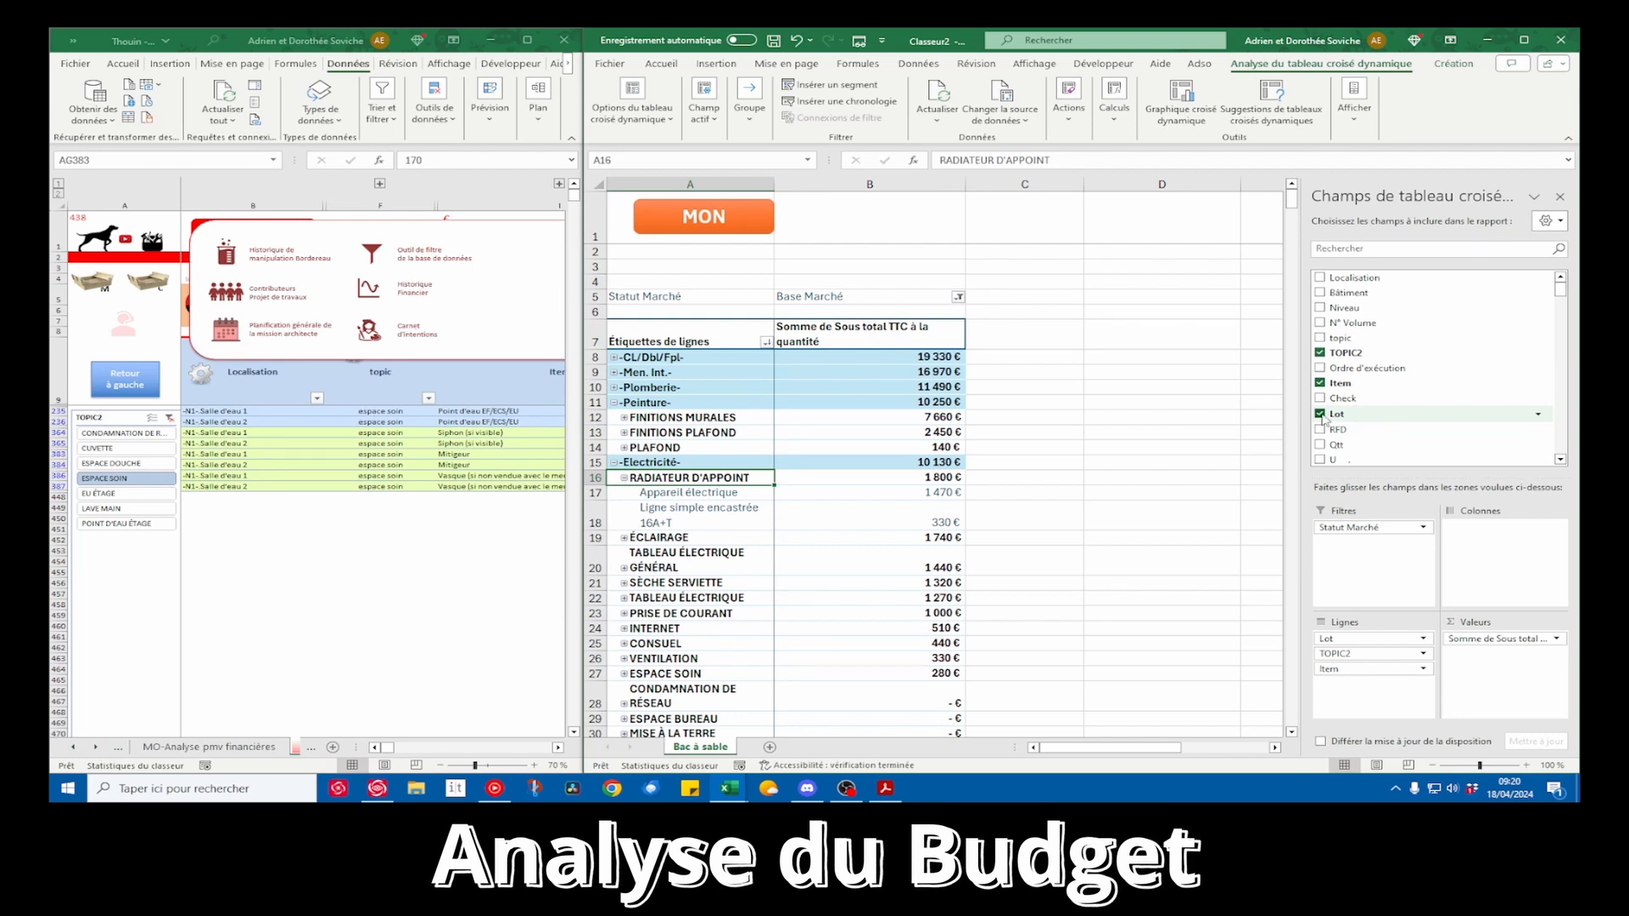
mouse_move(1352, 675)
mouse_down()
mouse_move(1365, 331)
mouse_move(1374, 665)
mouse_up()
click(707, 494)
drag(707, 495, 905, 524)
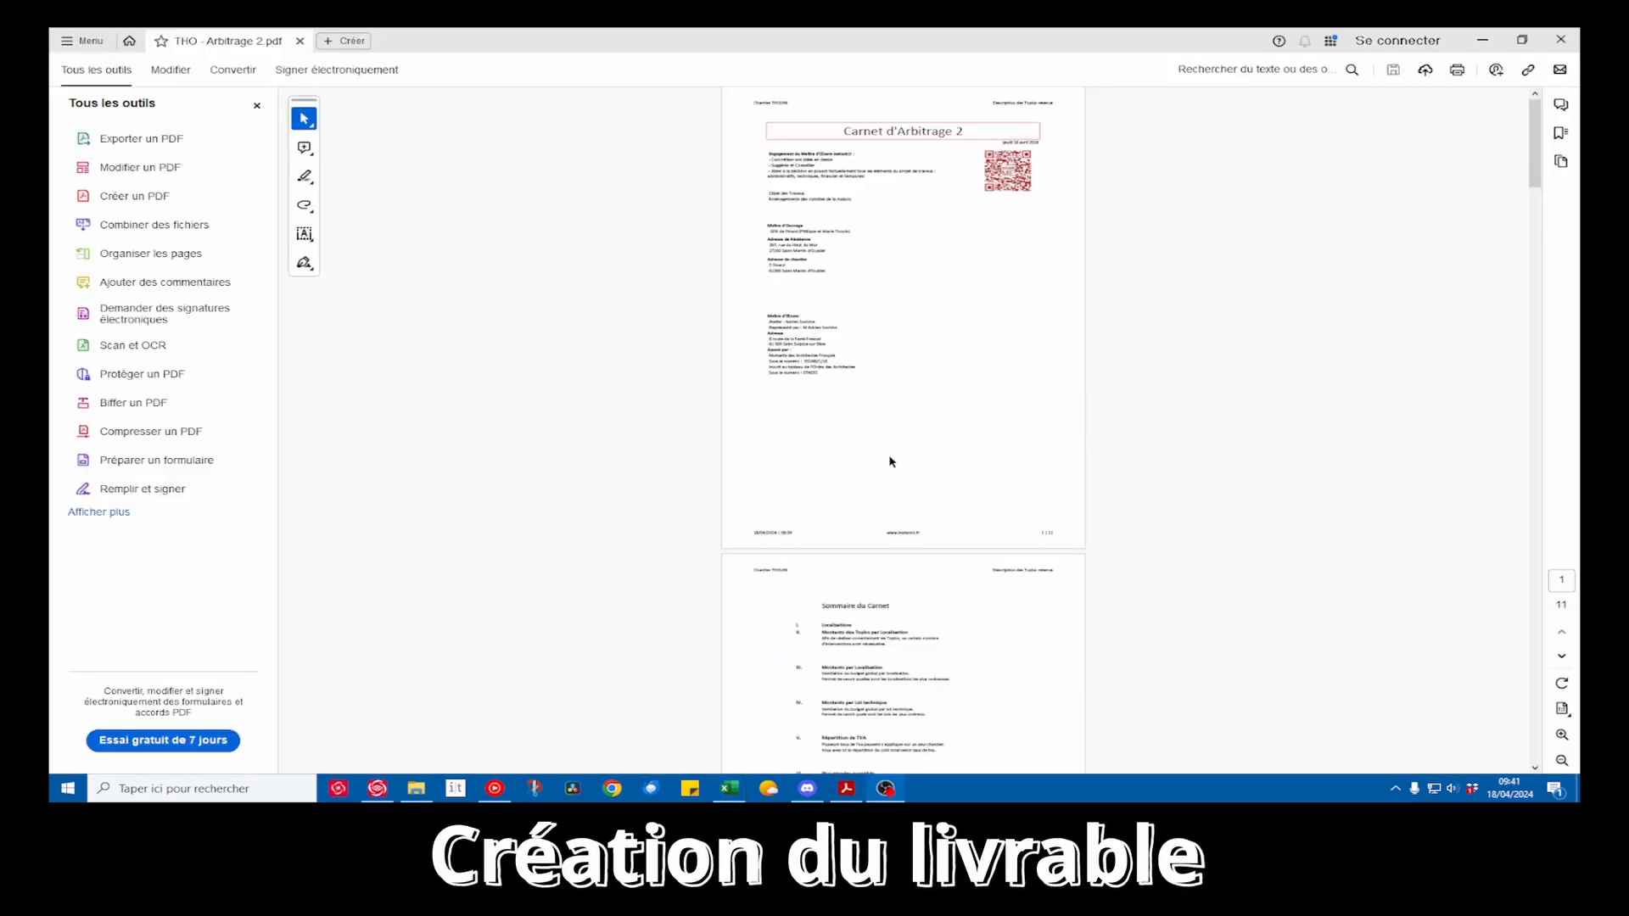
In Acrobat, review the Sommaire du Carnet of THO - Arbitrage 2.pdf, from the Localisations section through Fusibles to the annexes
scroll(891, 462, down, 3)
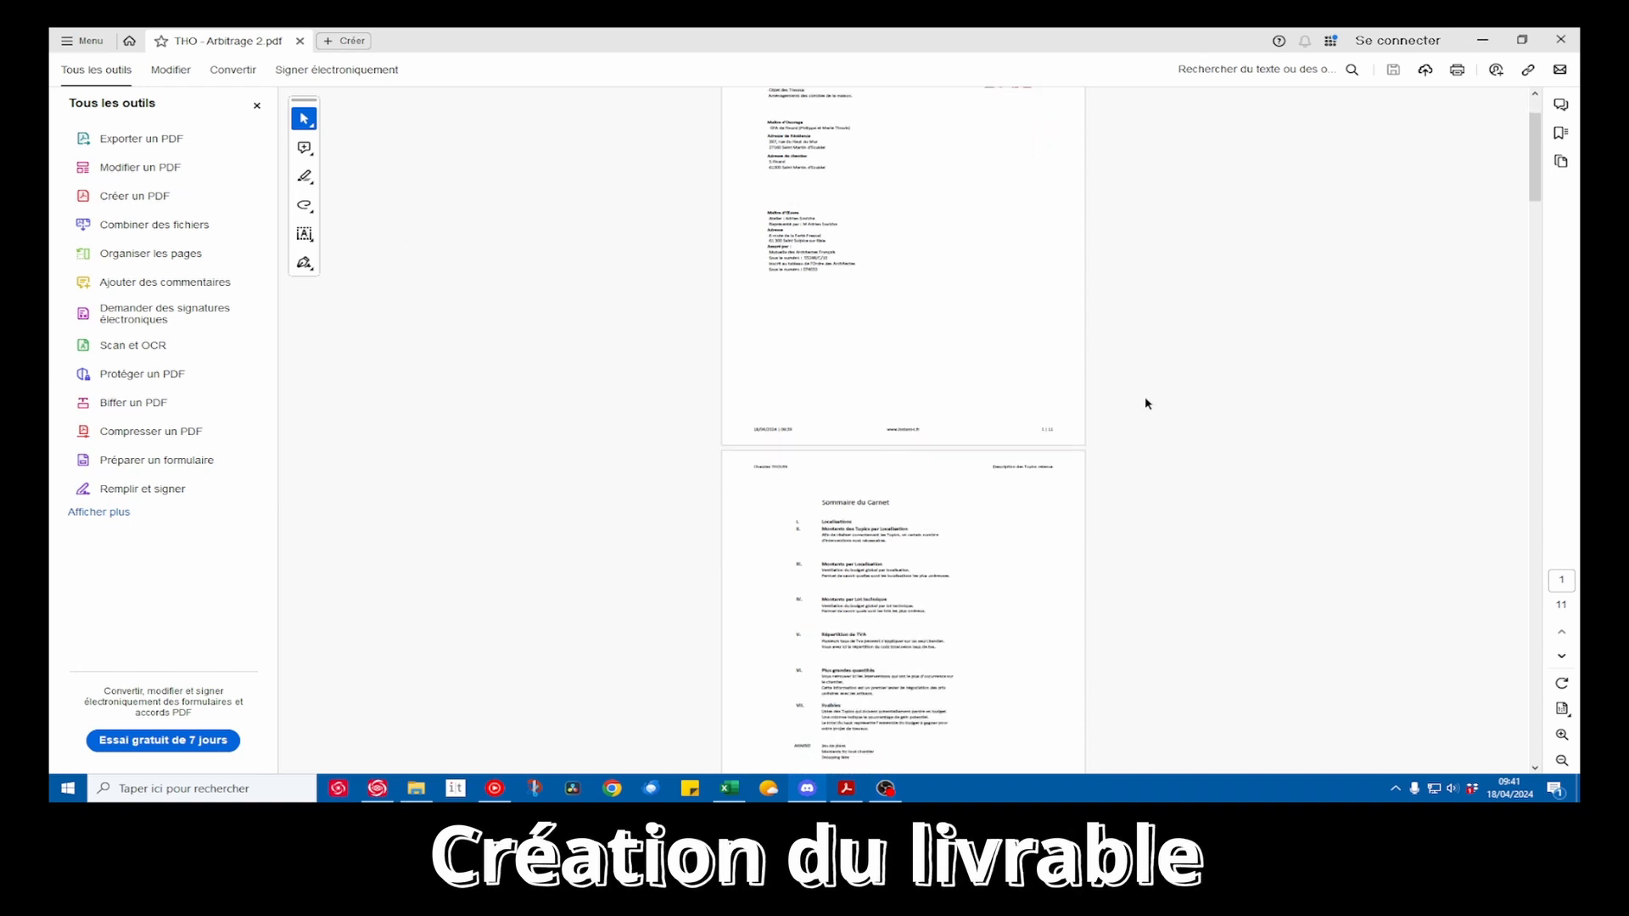
scroll(1101, 406, down, 6)
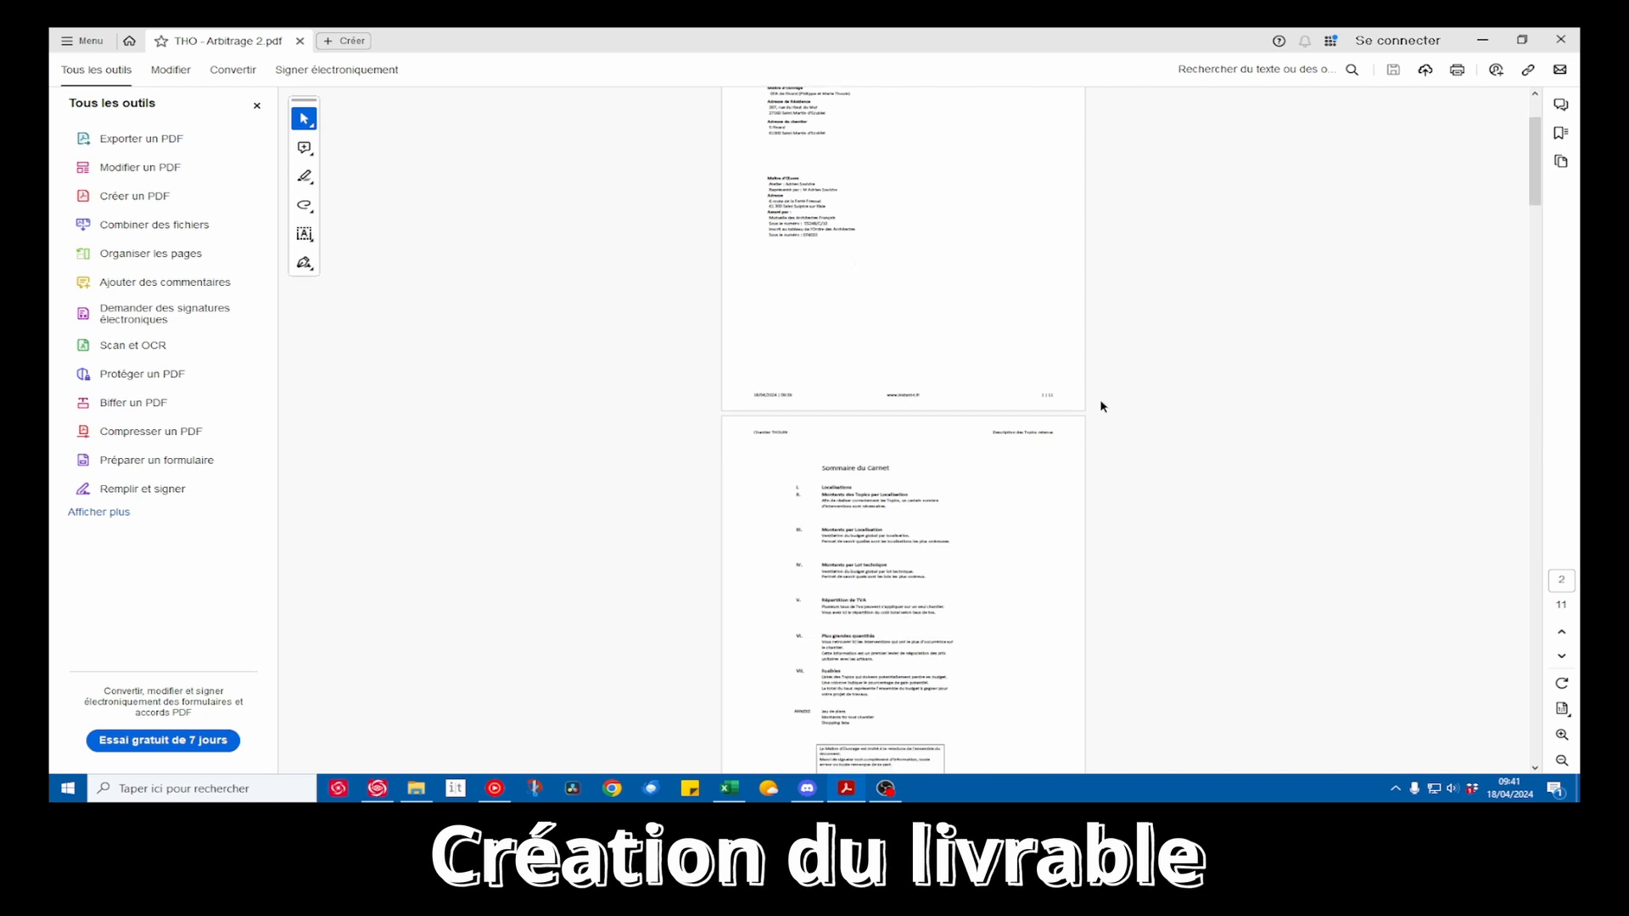
scroll(922, 391, up, 3)
scroll(921, 391, up, 1)
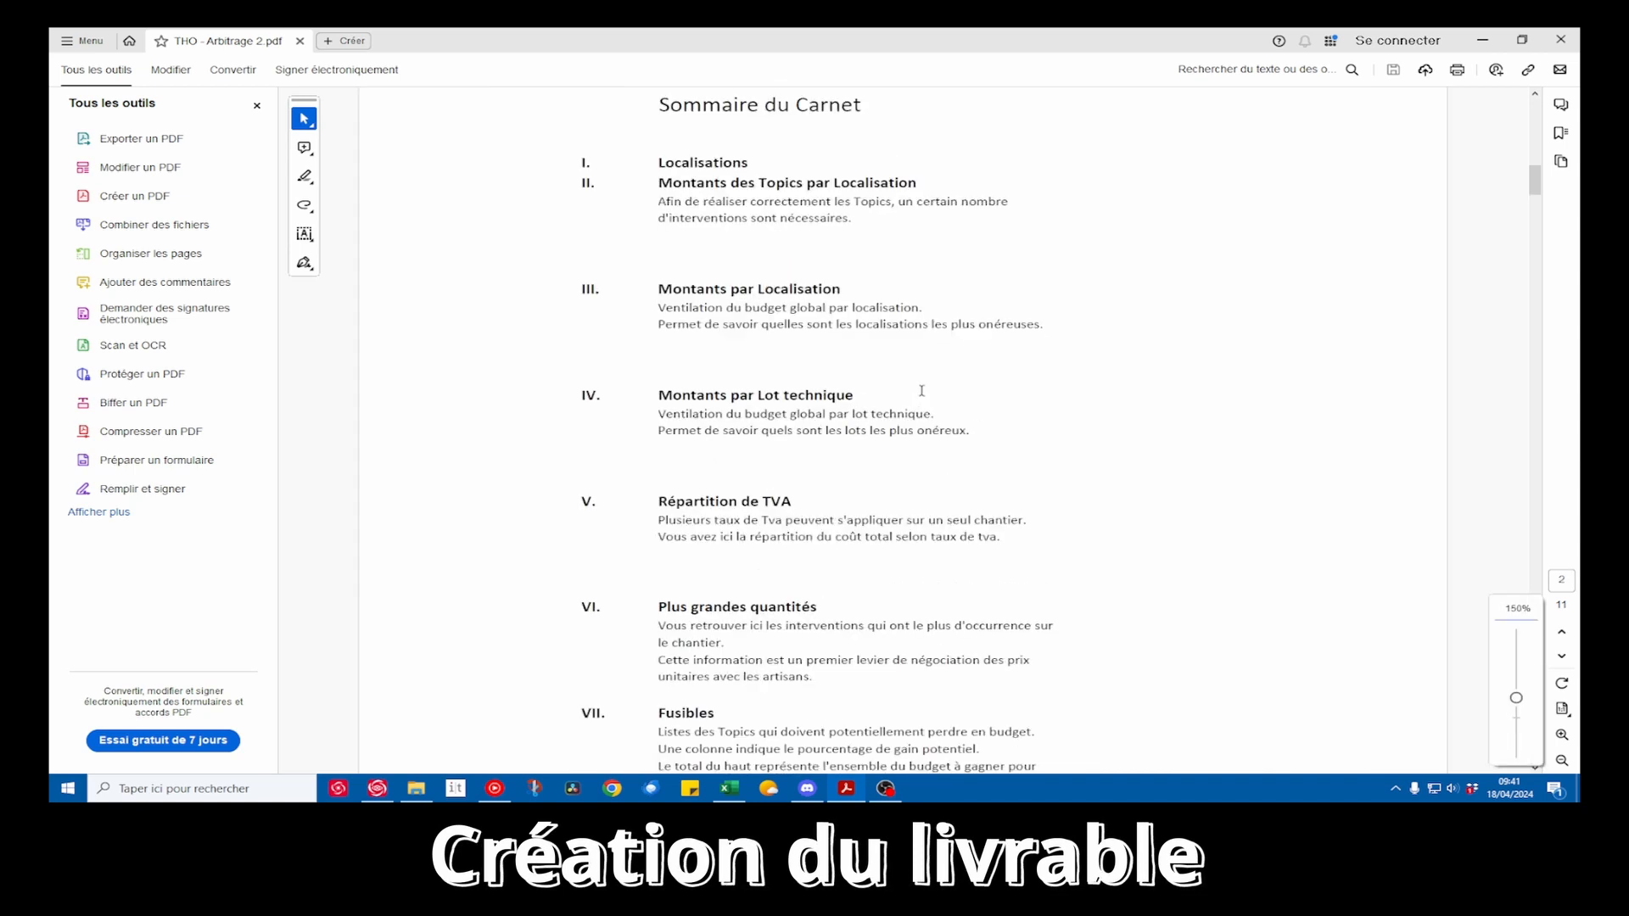
drag(697, 201, 843, 219)
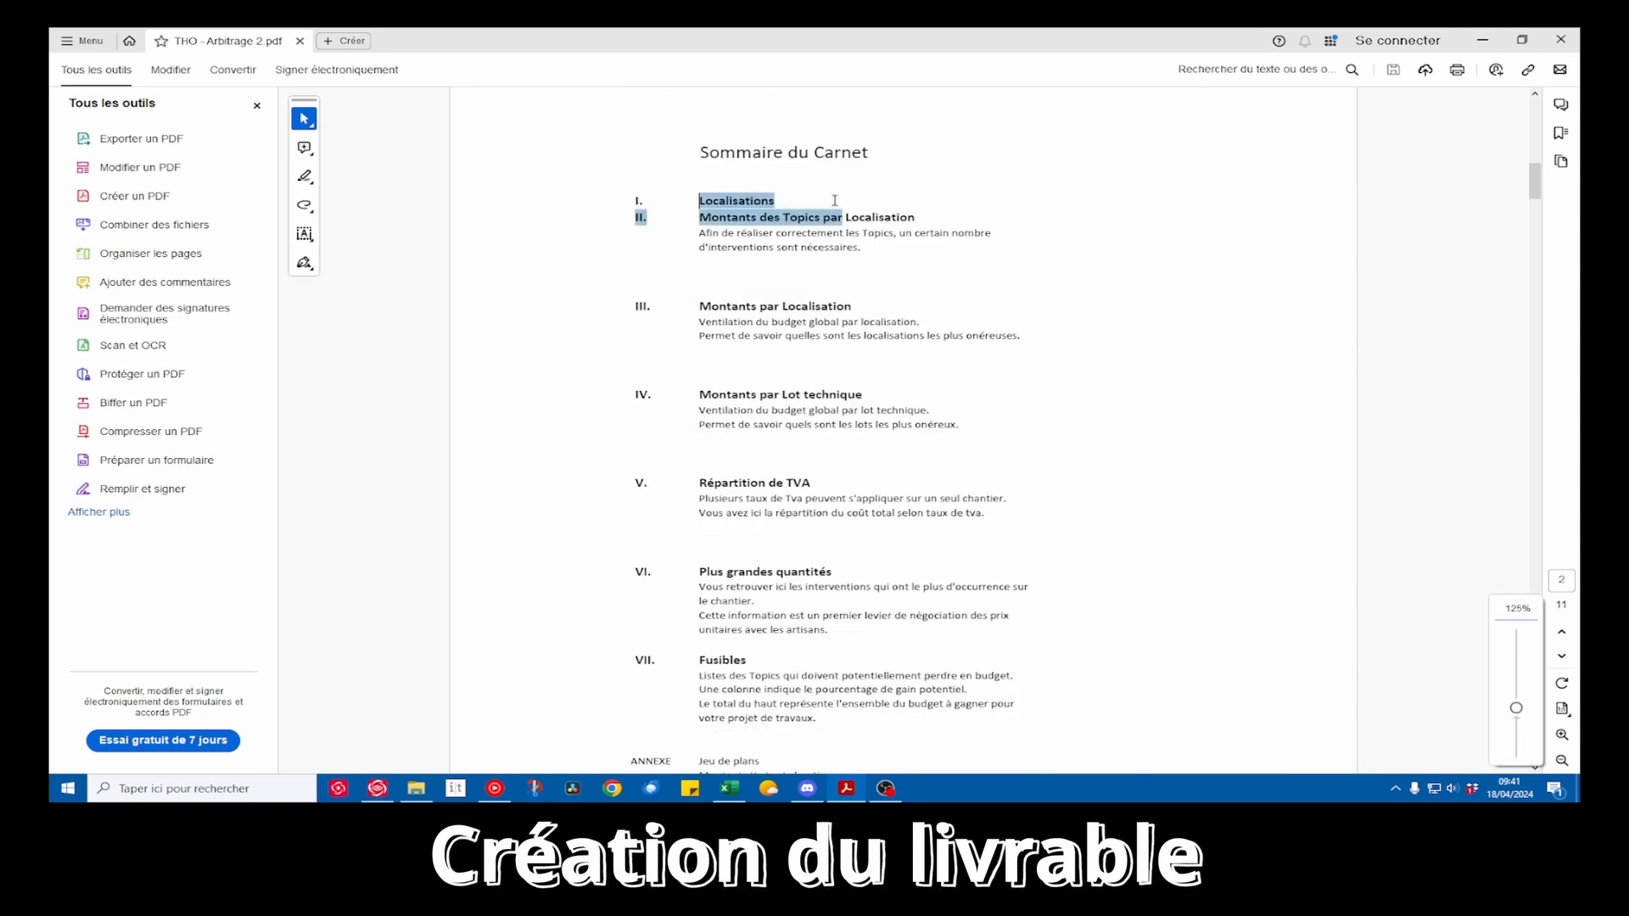
click(782, 218)
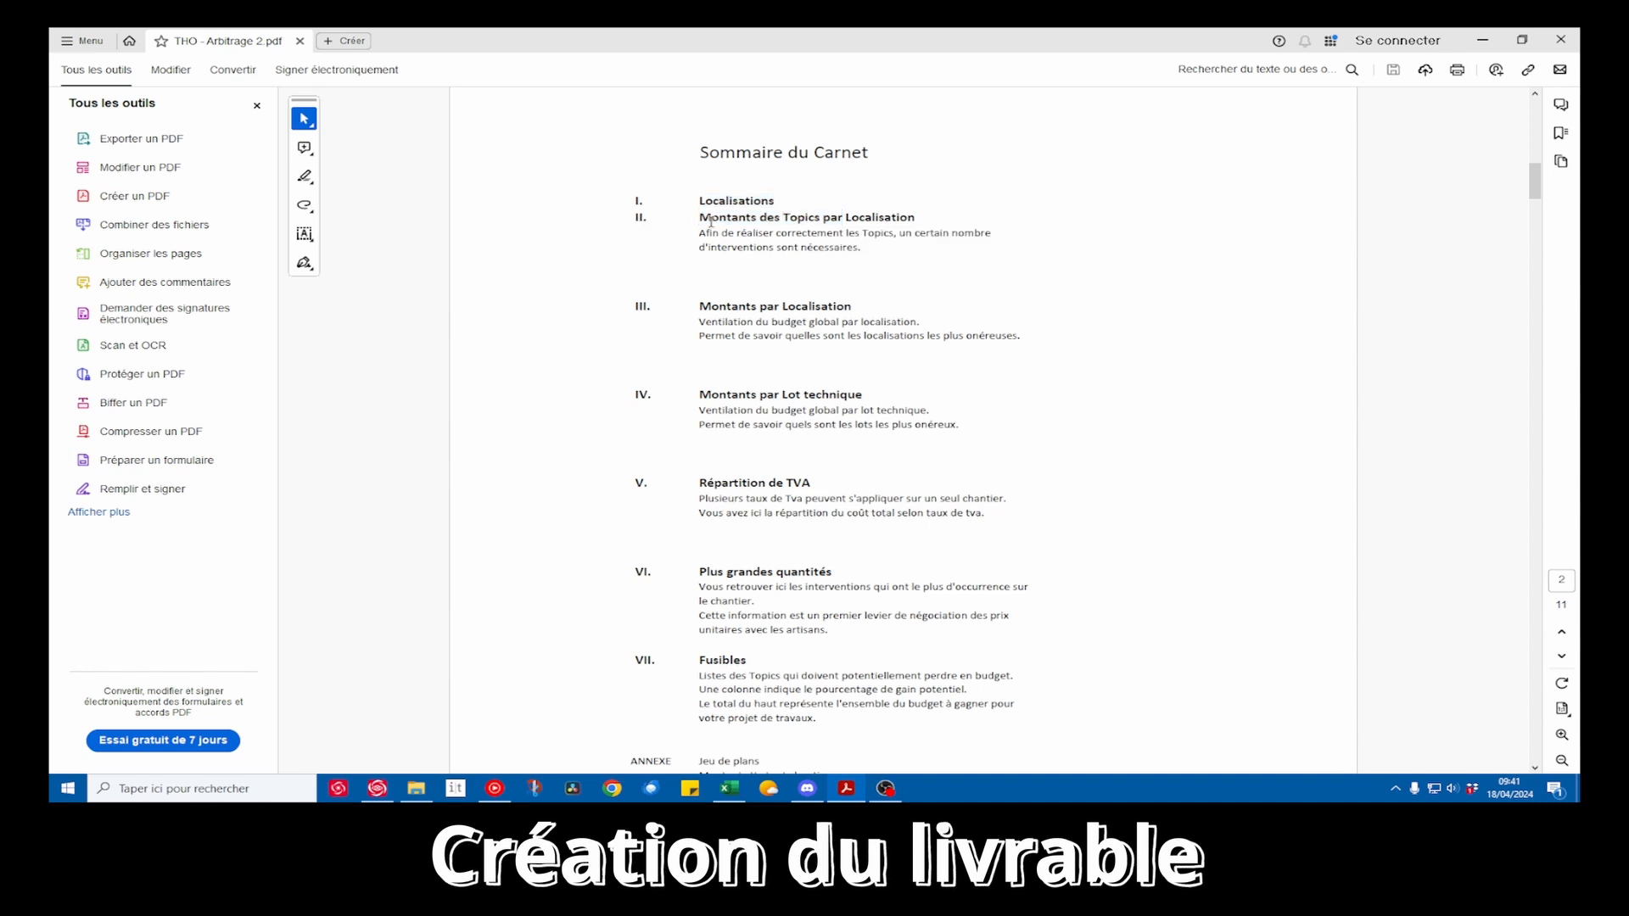
double_click(787, 218)
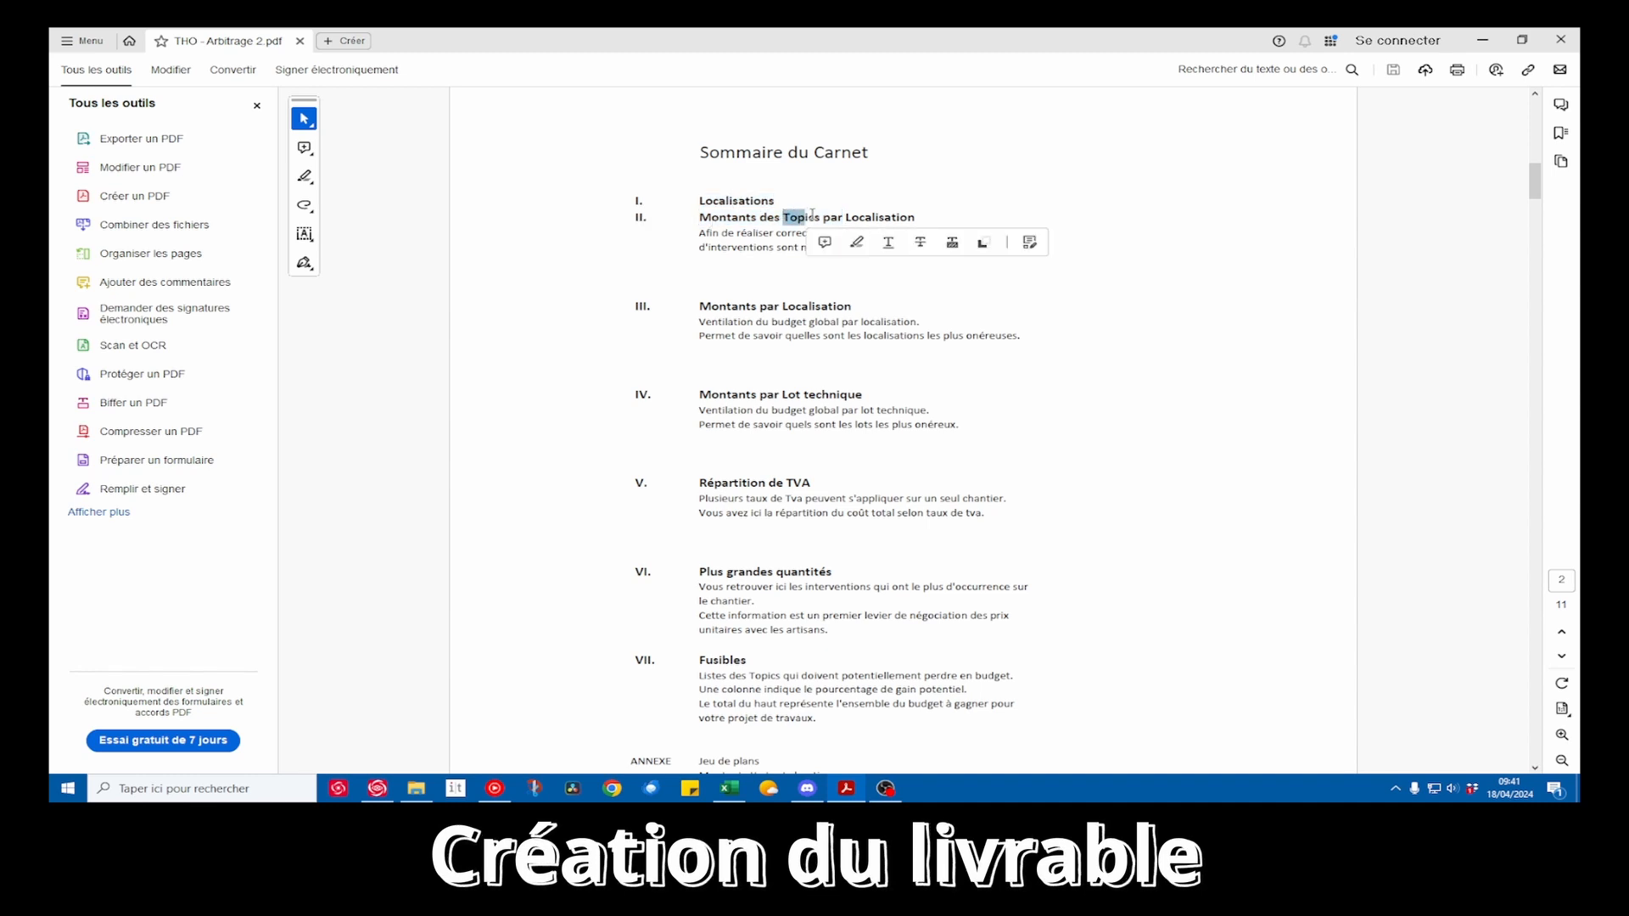
drag(822, 217, 914, 217)
drag(780, 306, 867, 313)
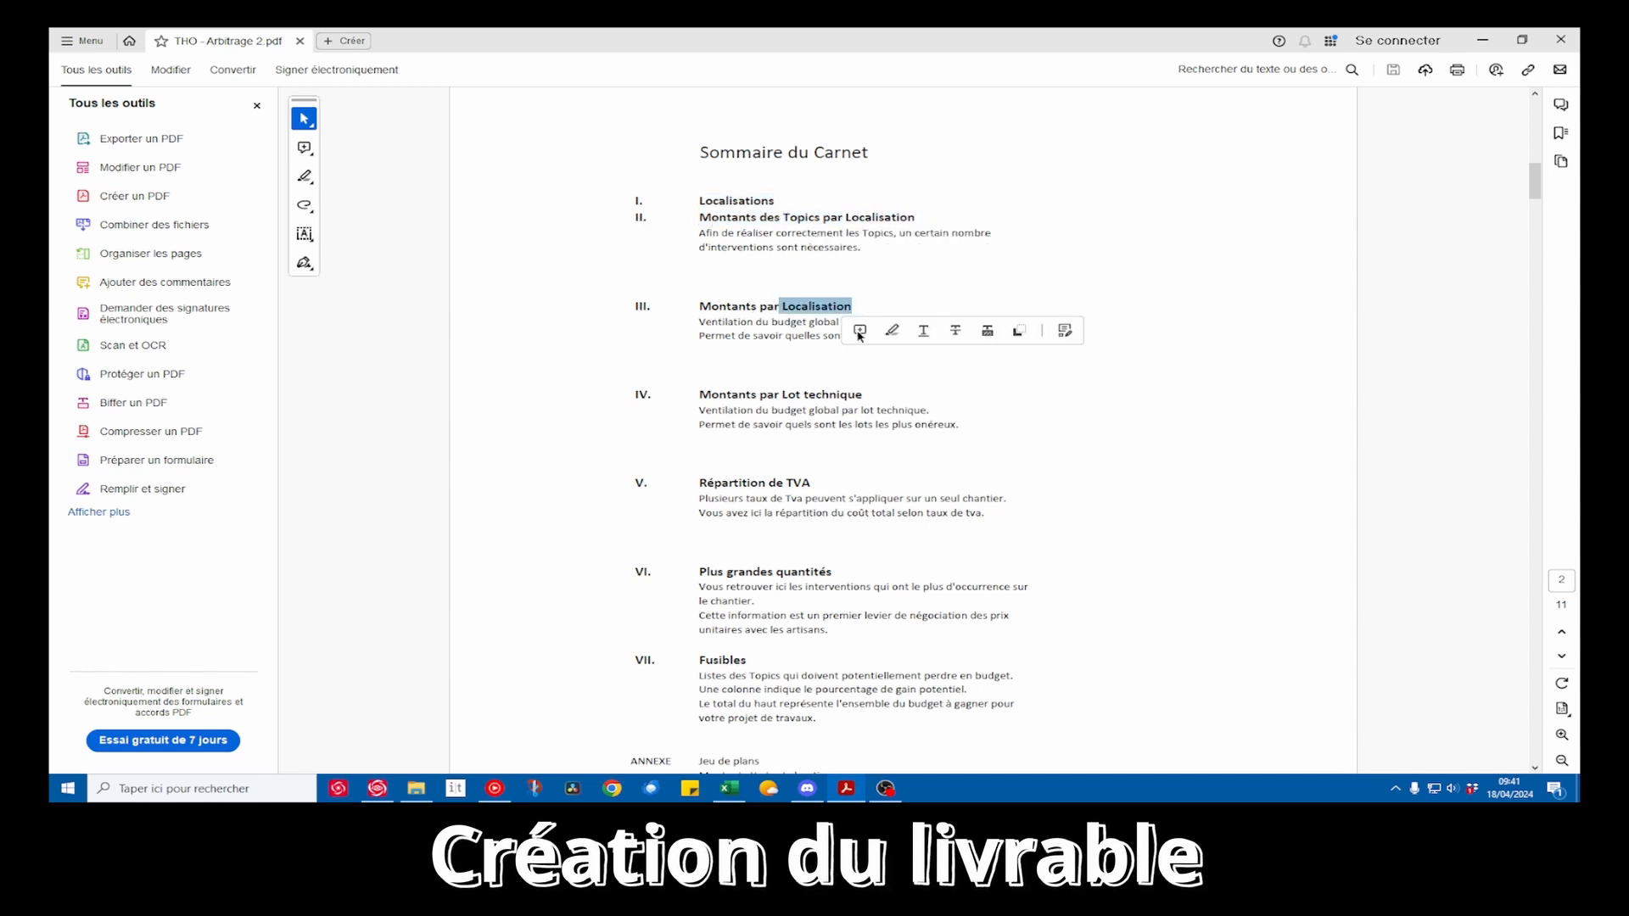
drag(756, 396, 811, 528)
scroll(772, 571, down, 1)
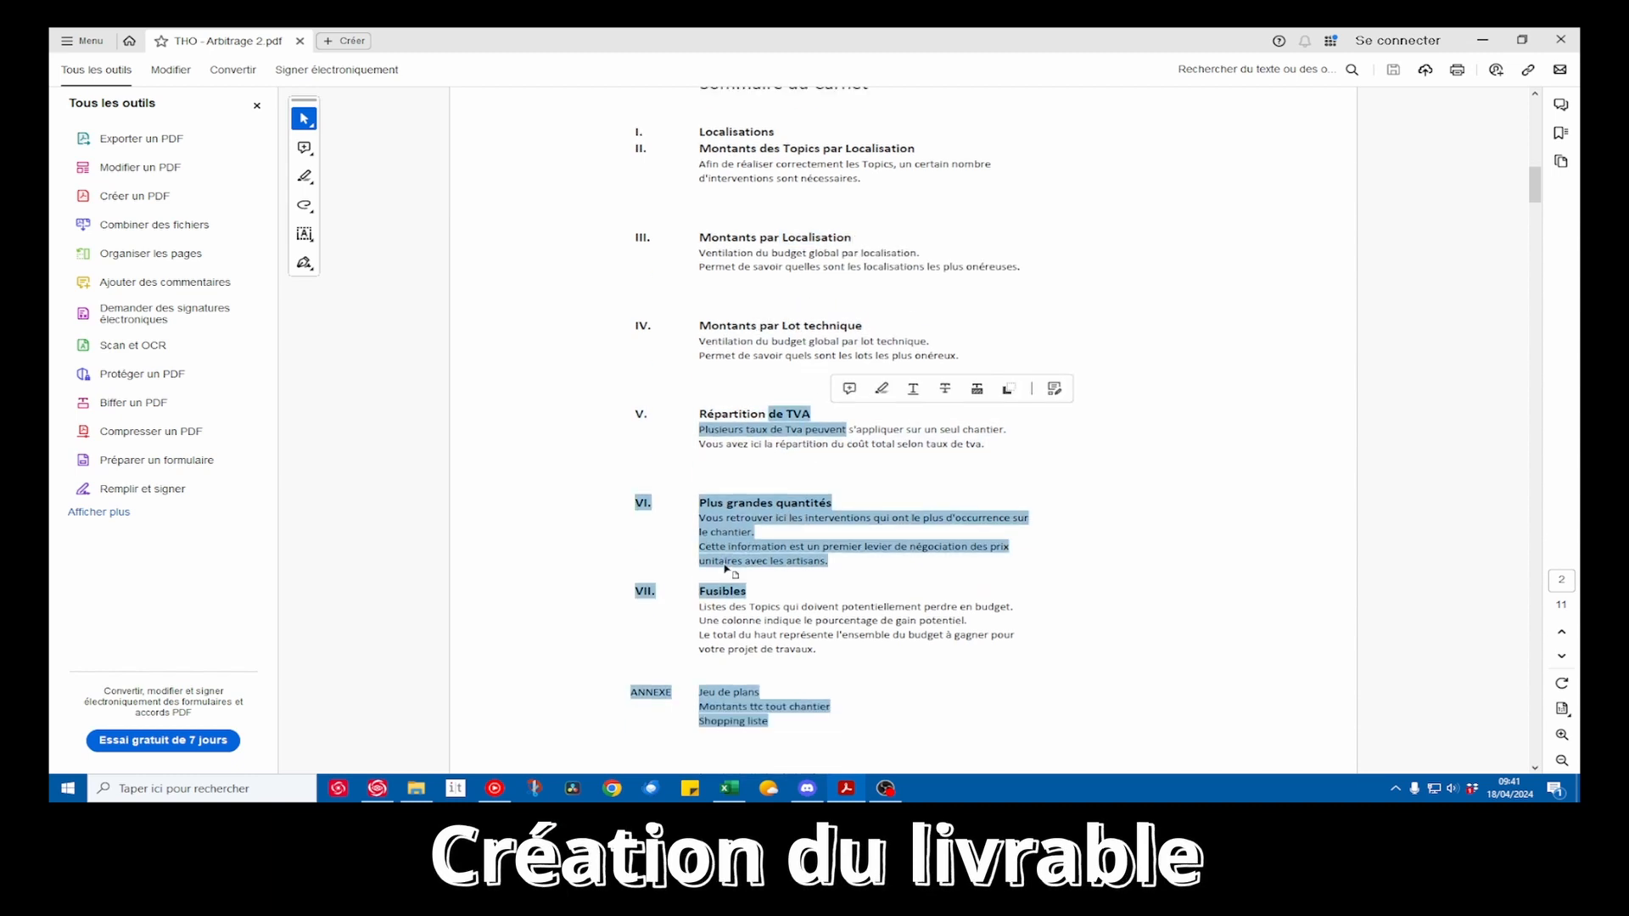
Review the surface areas listed in section I, Les Localisations, for both the project locations and the existing ones
scroll(820, 570, down, 12)
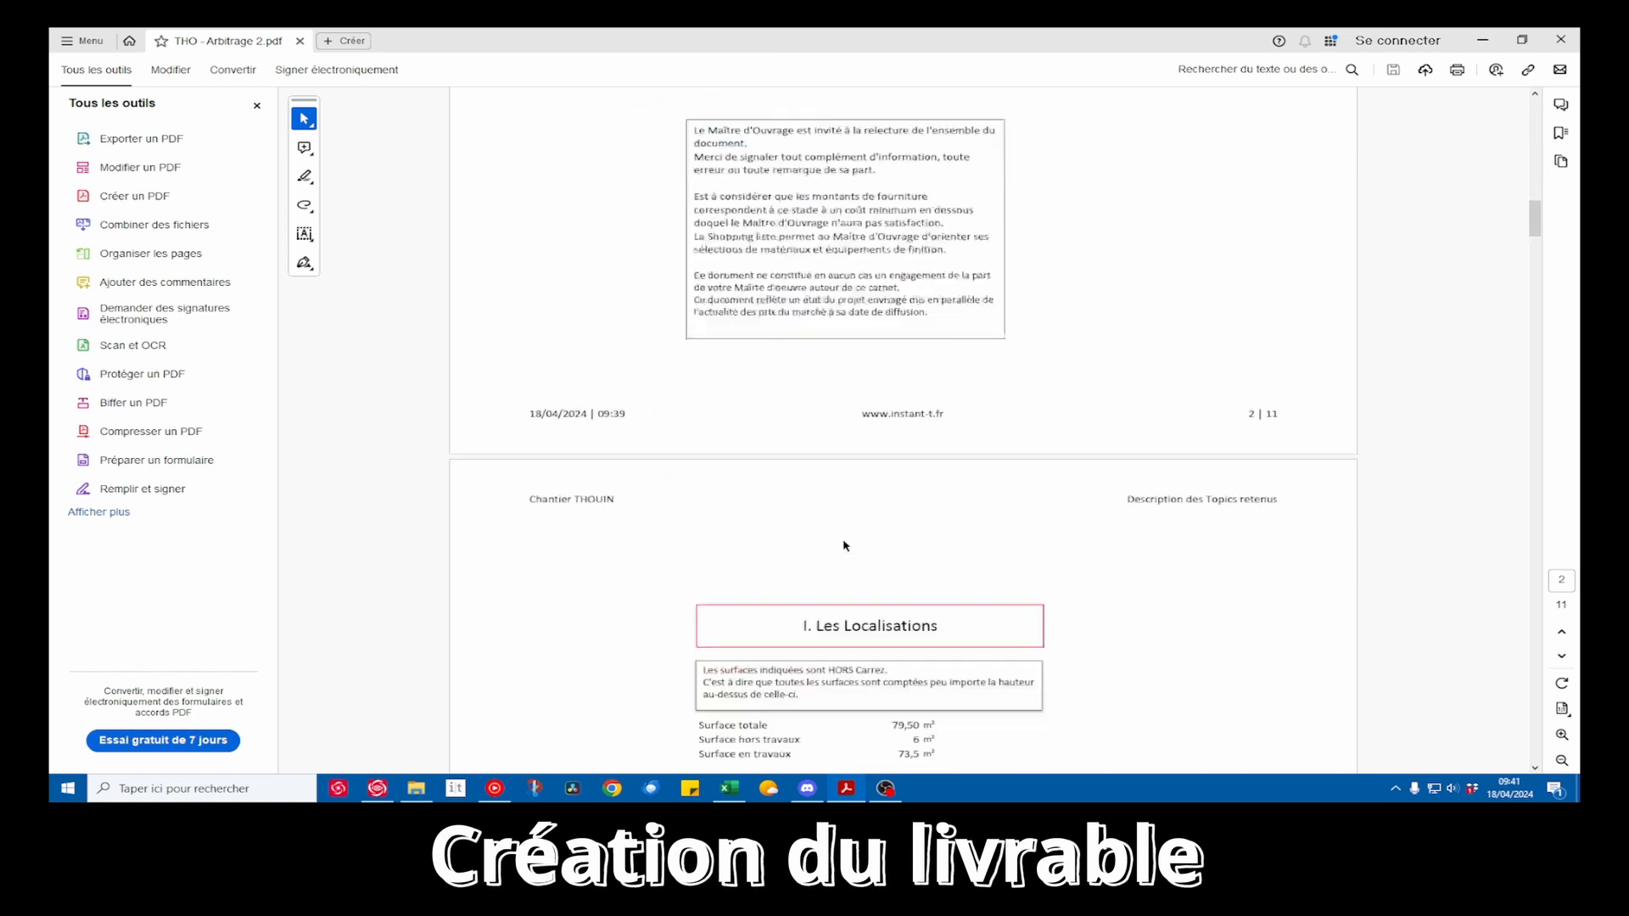
scroll(842, 540, down, 2)
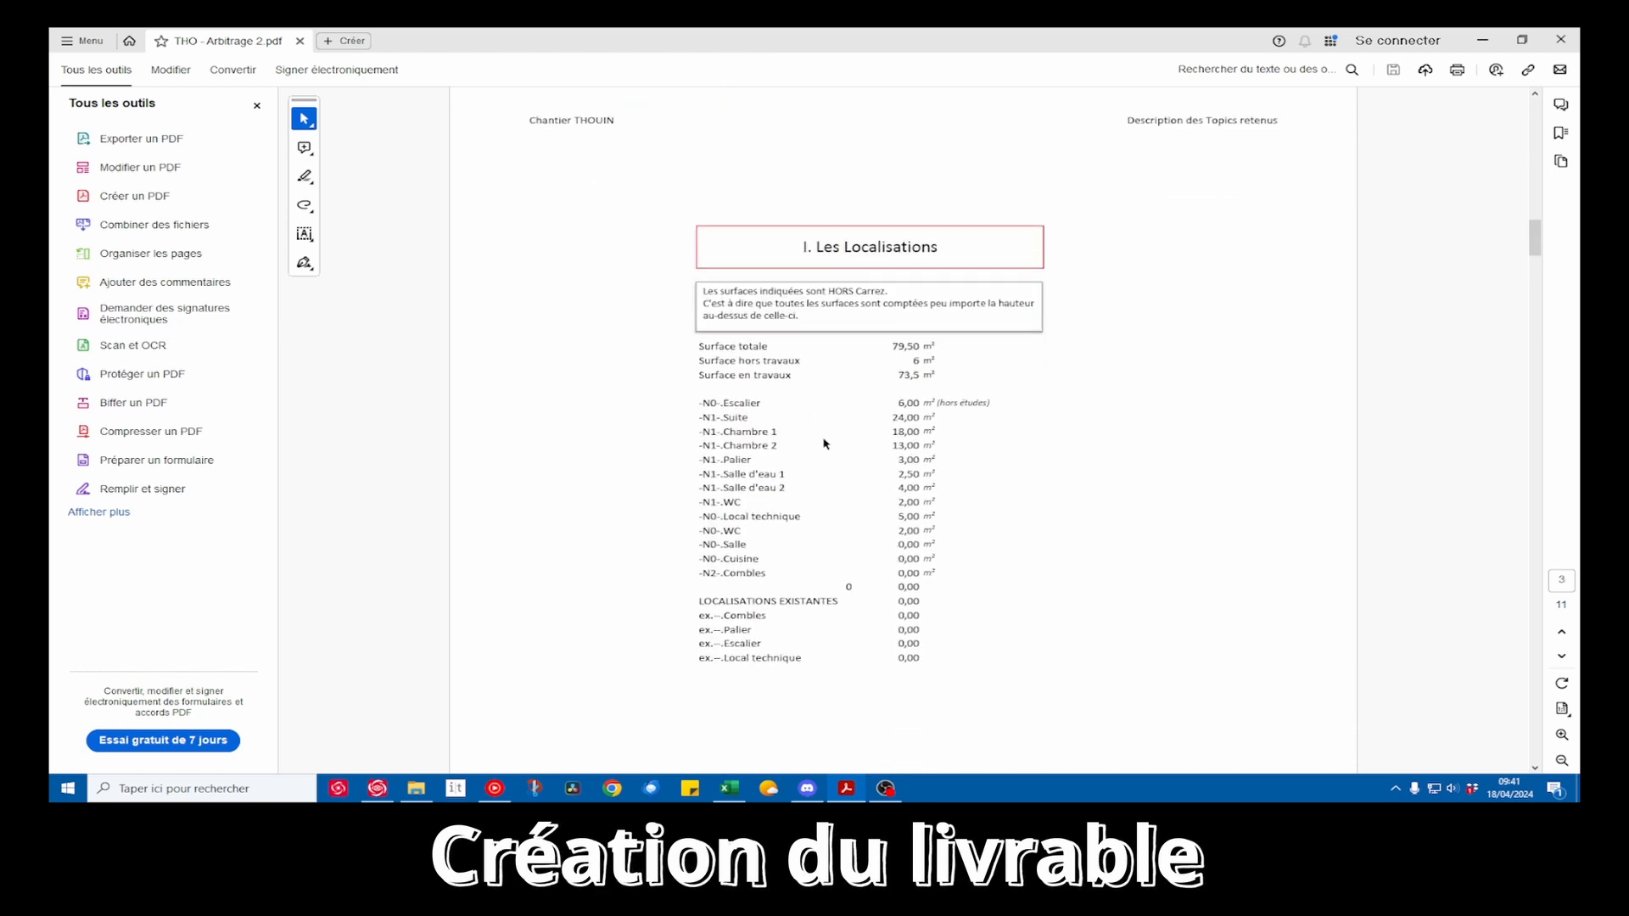
mouse_move(700, 403)
mouse_down()
mouse_move(933, 419)
mouse_move(937, 517)
mouse_move(960, 535)
mouse_up()
drag(700, 600, 923, 662)
Go to section II, Montants des Topics par localisation, and enlarge its amounts table for reading
scroll(989, 560, down, 5)
scroll(988, 540, down, 10)
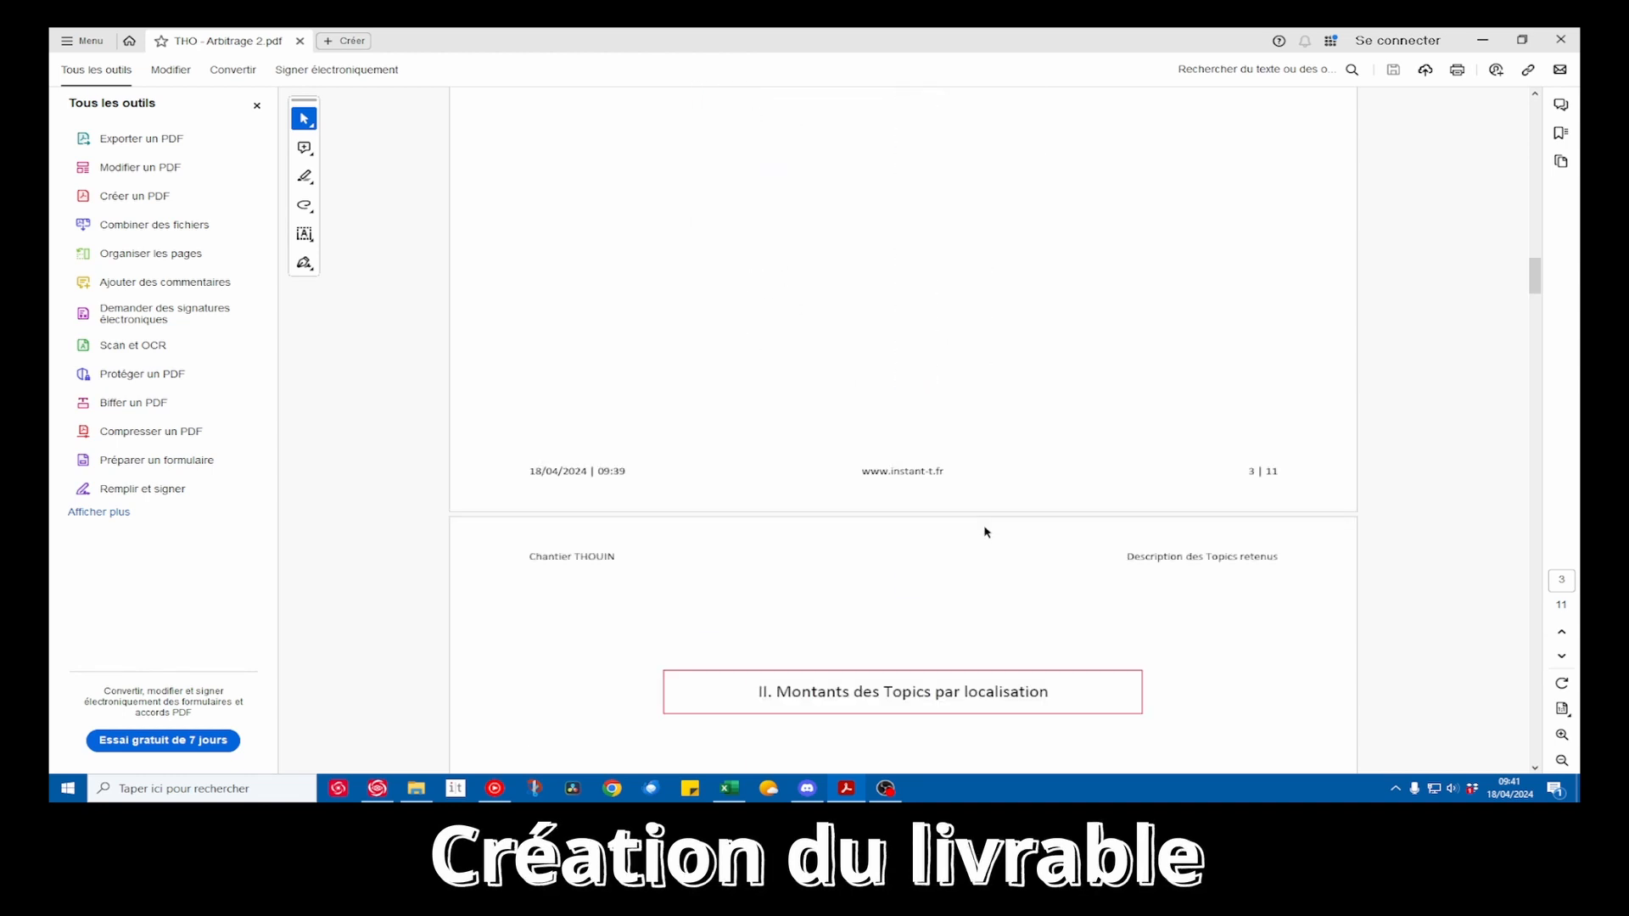
ctrl+scroll(987, 534, down, 1)
ctrl+scroll(985, 532, up, 2)
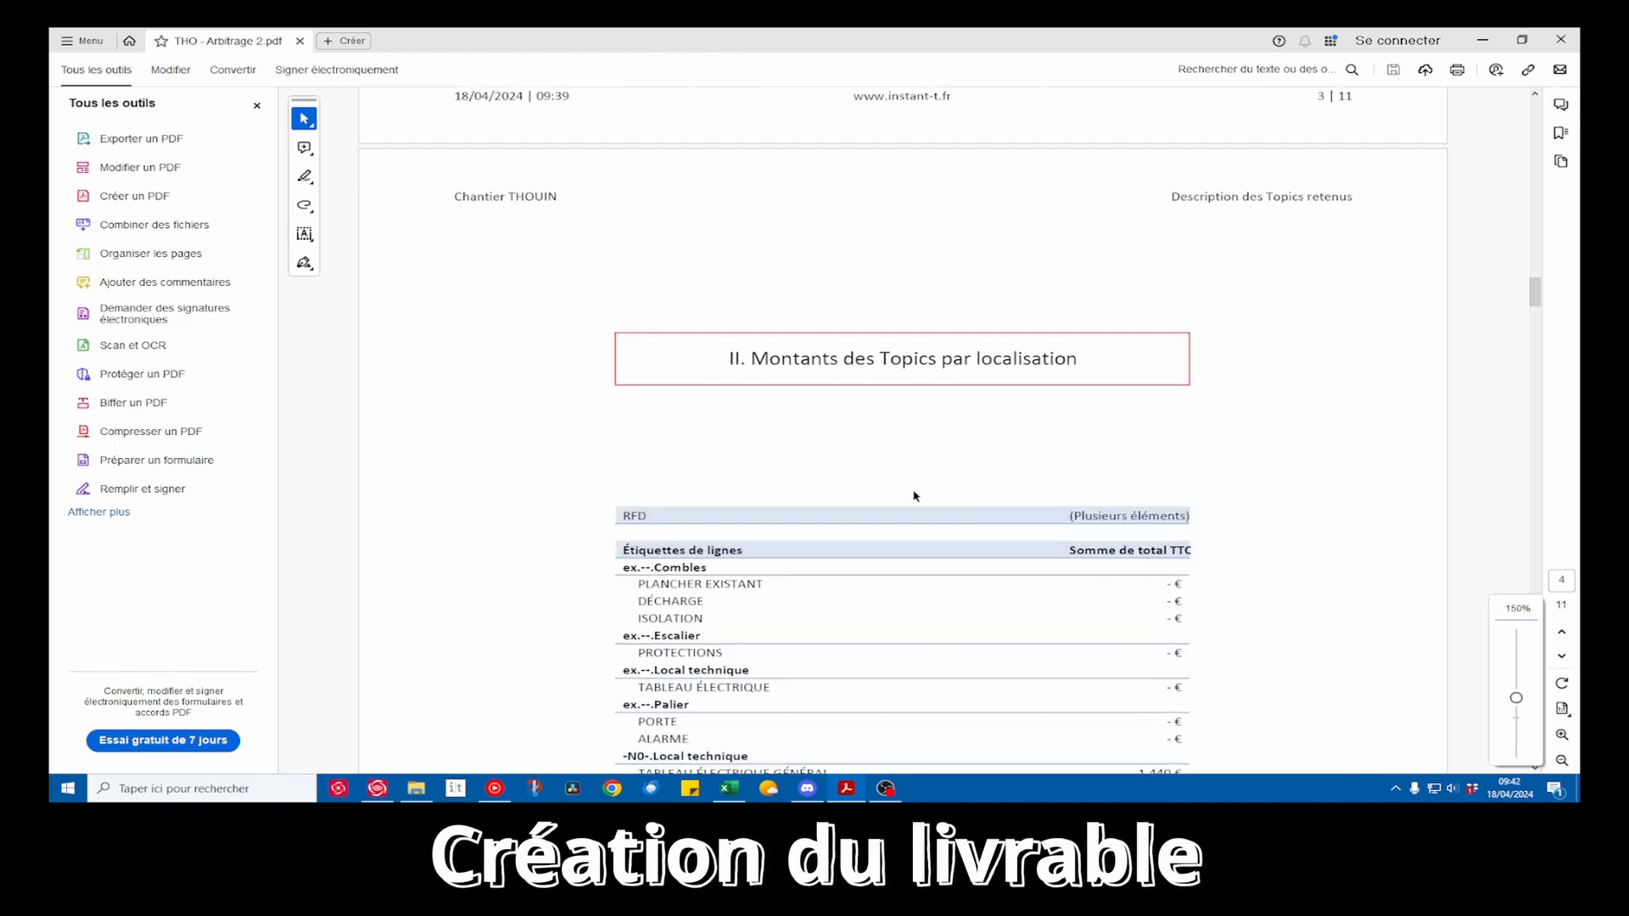
Review the amounts per location in section II and select the N1 Chambre 1 lines from Accès through Air chaud
ctrl+scroll(863, 378, down, 1)
scroll(909, 437, down, 5)
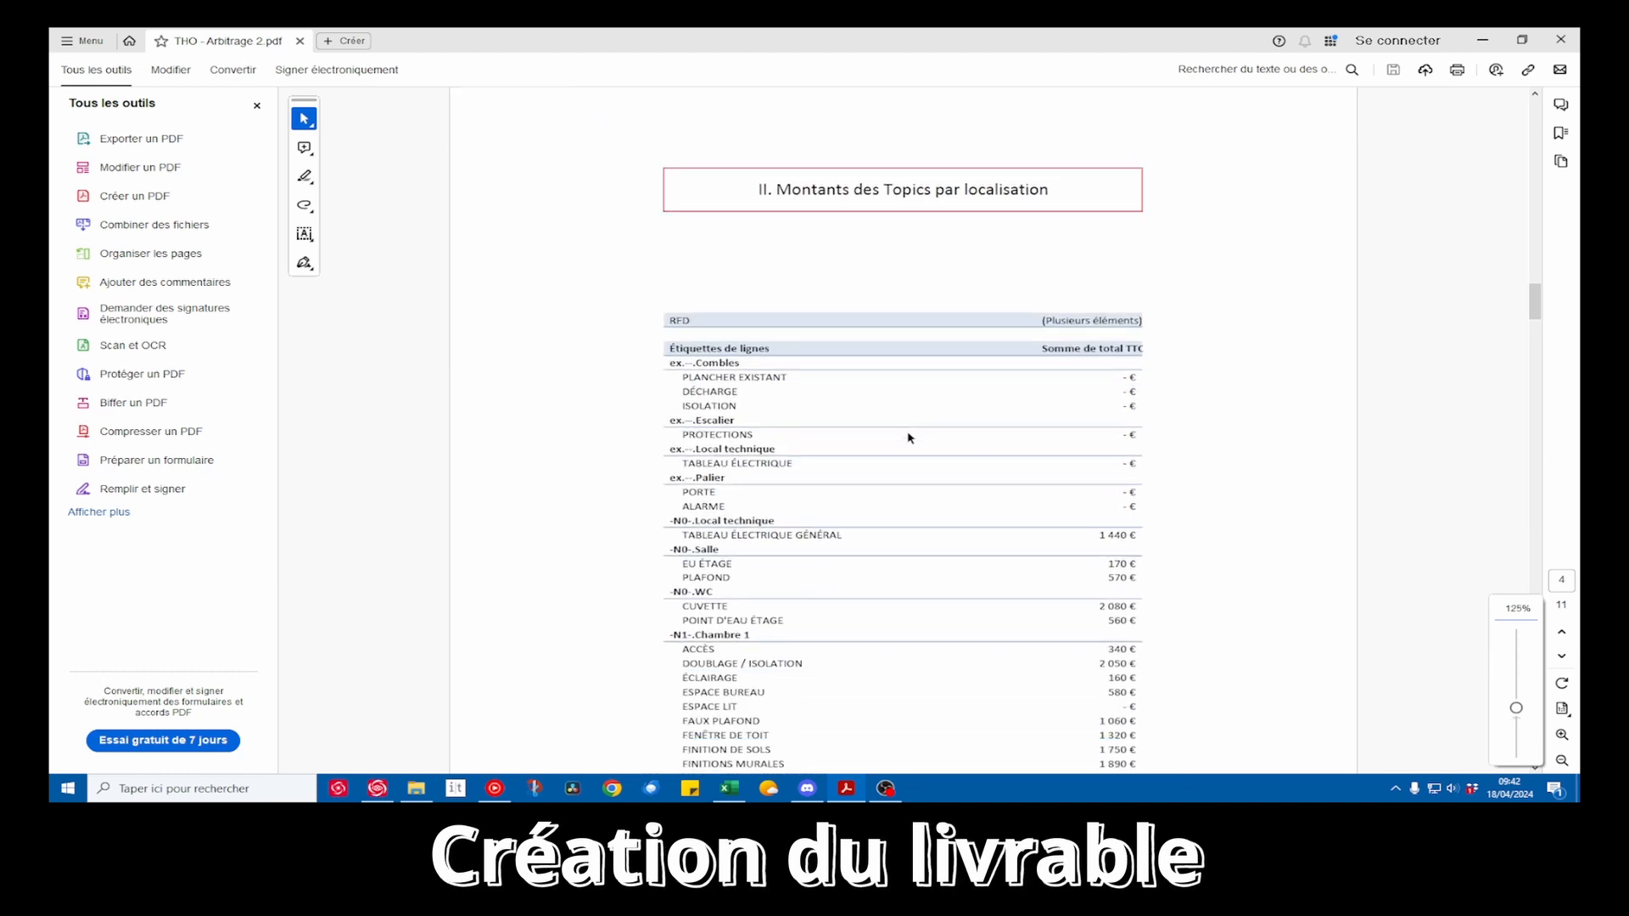
scroll(900, 437, down, 1)
drag(675, 360, 1074, 561)
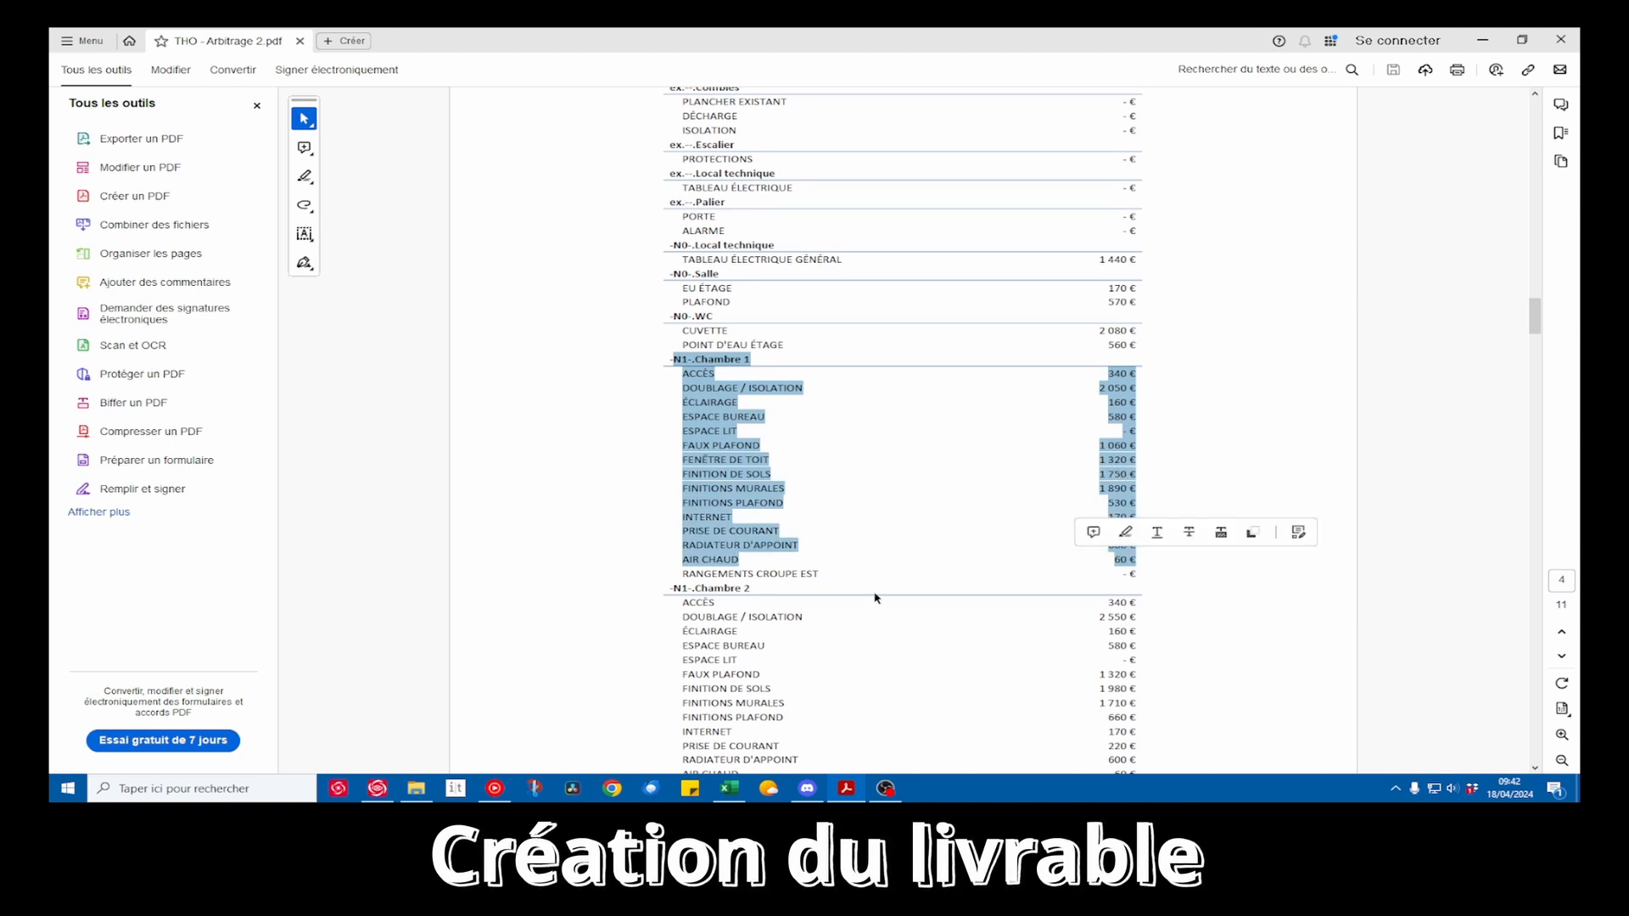
Switch to the Excel workbook and, on the ARCHI-Carnet Arbitrage 2 II sheet, sort the pivot table's TTC amounts from largest to smallest
click(728, 788)
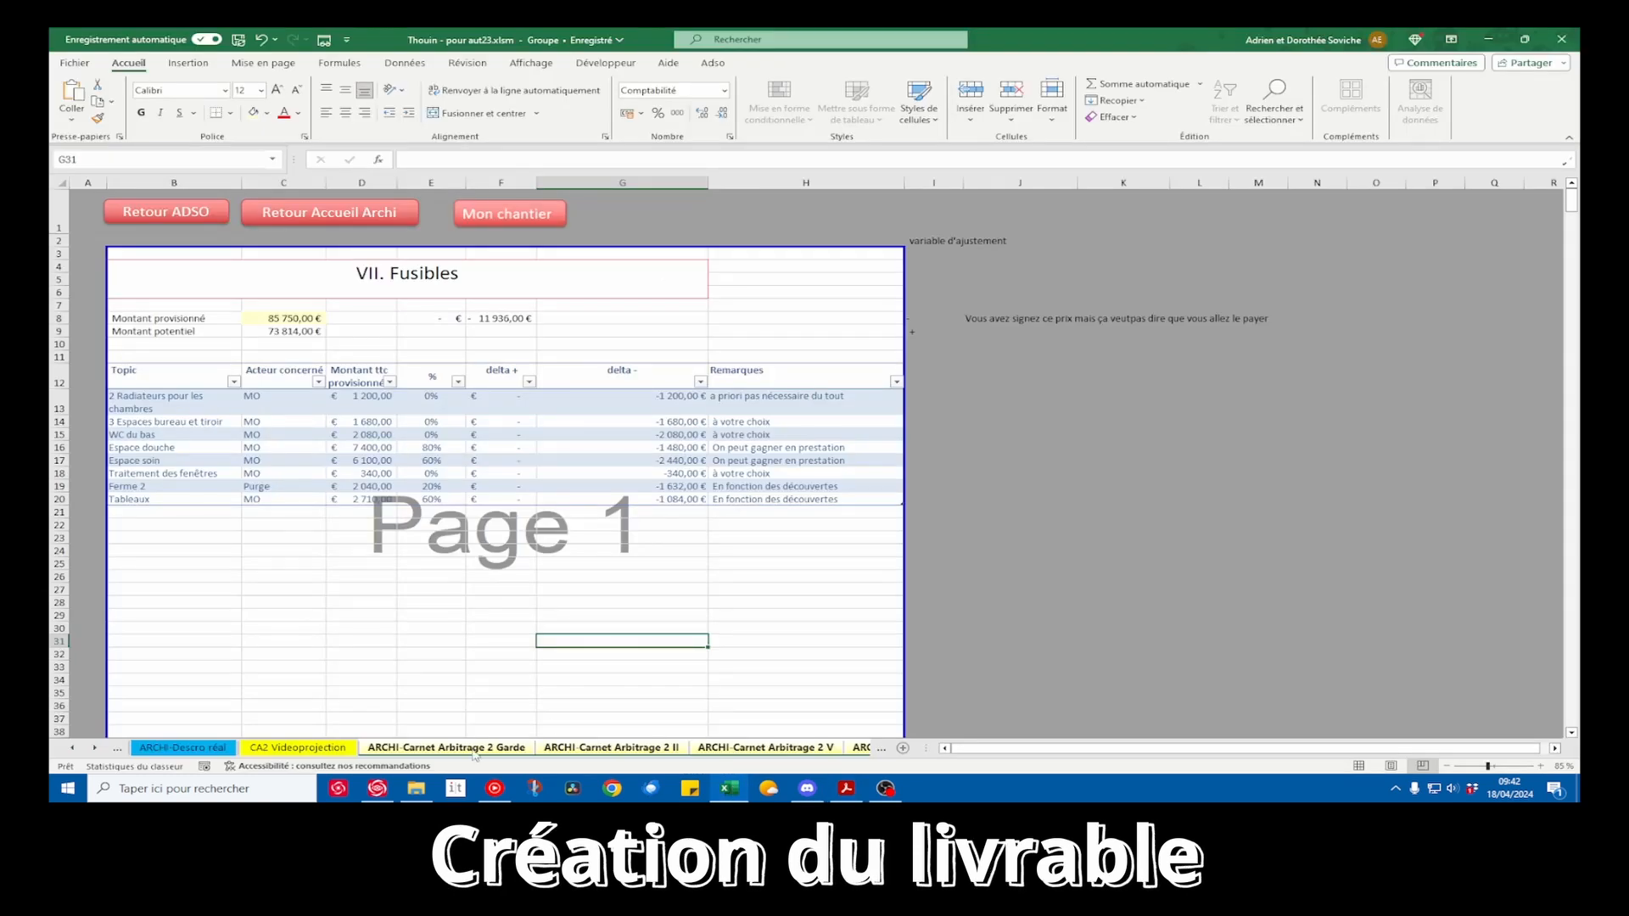
click(339, 749)
key(ctrl+Page_Down)
key(ctrl+Page_Down)
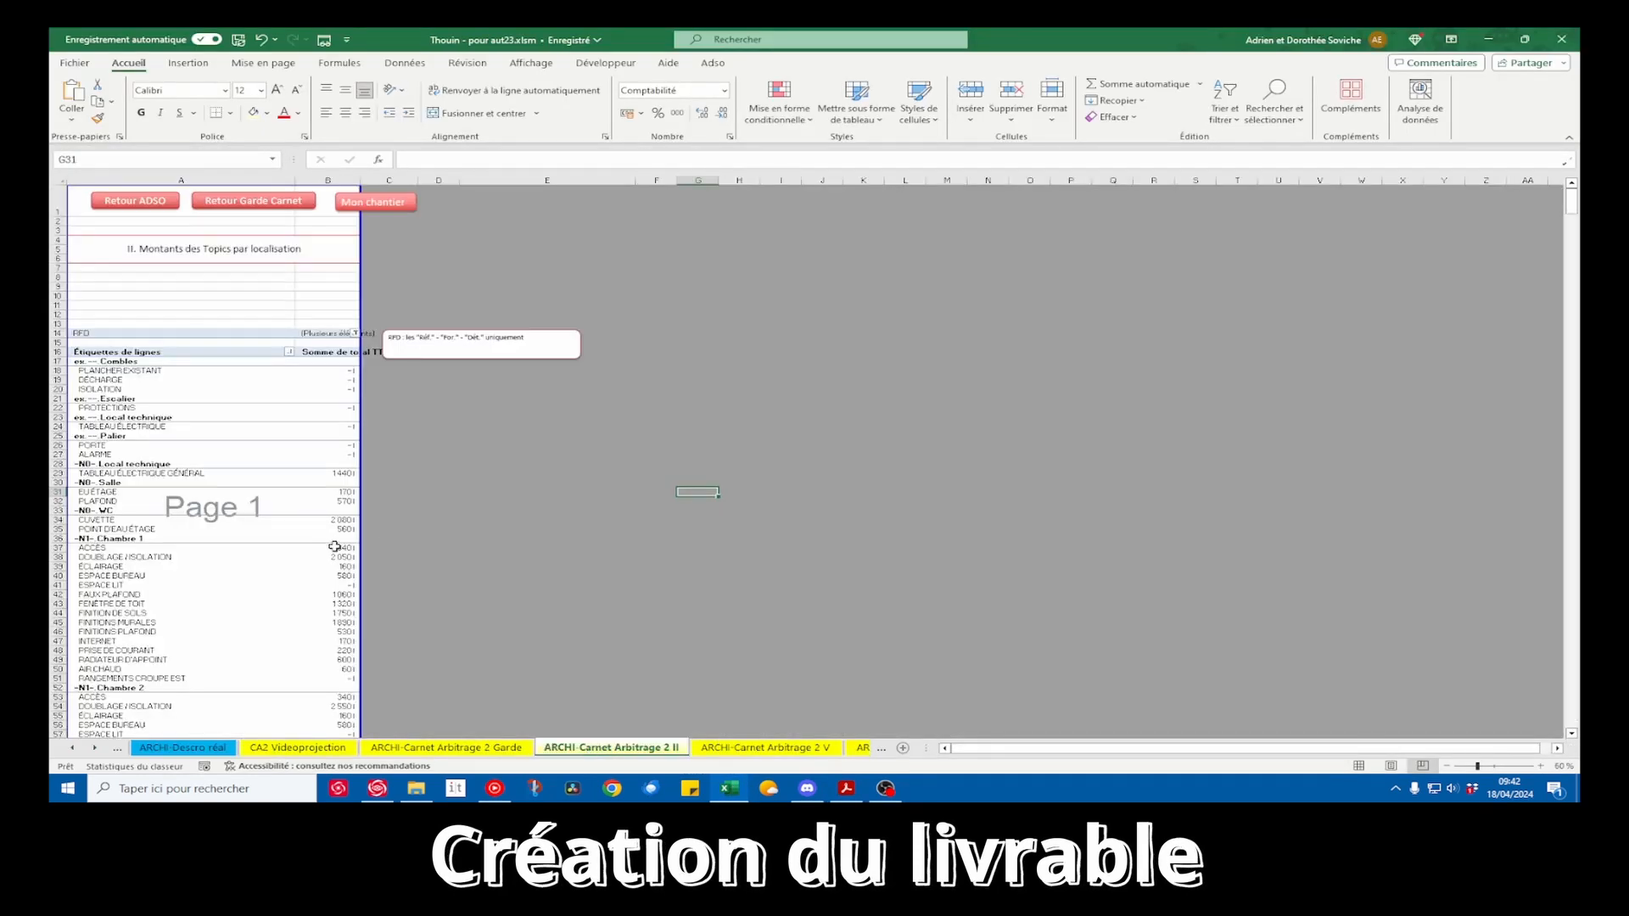
right_click(341, 563)
mouse_move(432, 301)
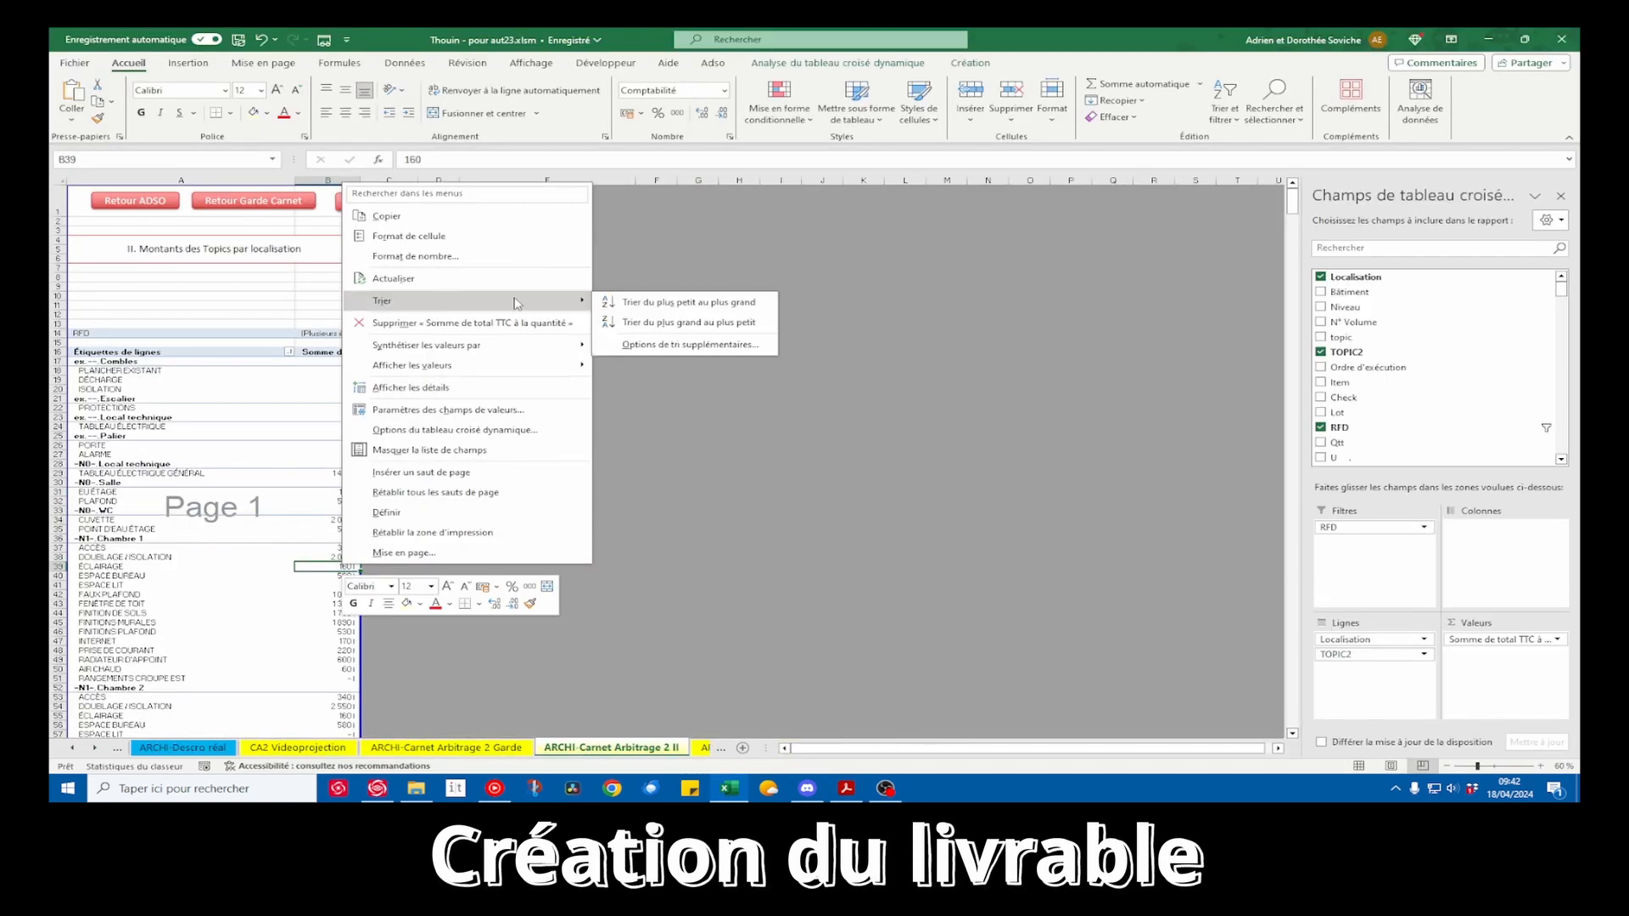
click(656, 322)
Return to the PDF in Acrobat and select the Doublage / Isolation label and amount under N1 Salle d'eau 1
key(alt+Tab)
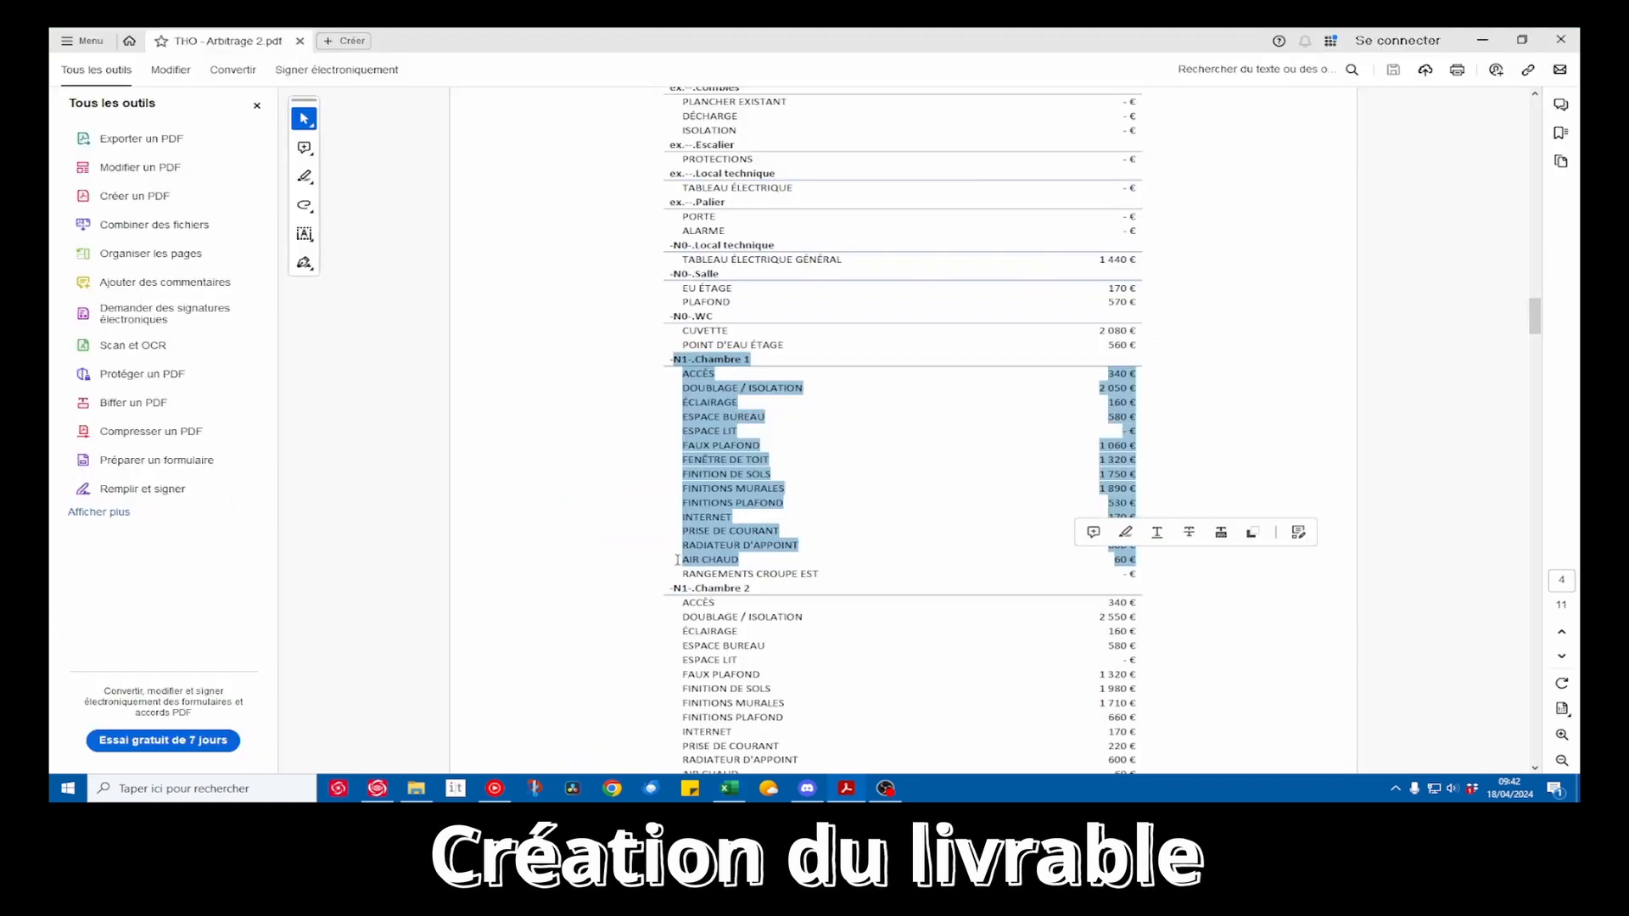
click(828, 539)
scroll(901, 500, down, 10)
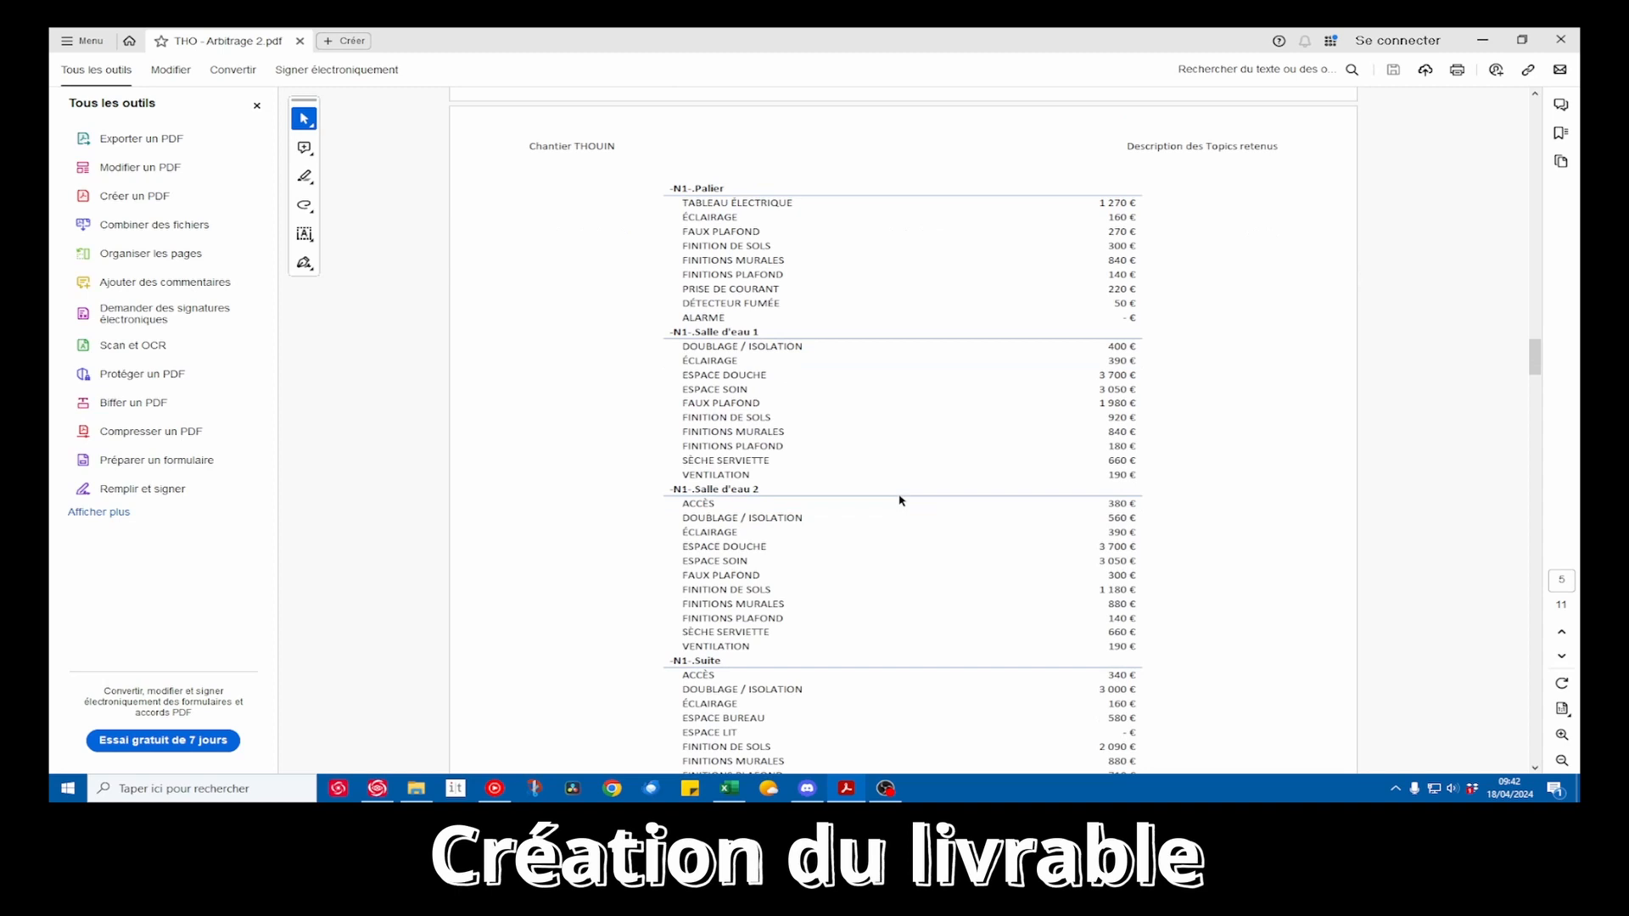
drag(724, 333, 766, 357)
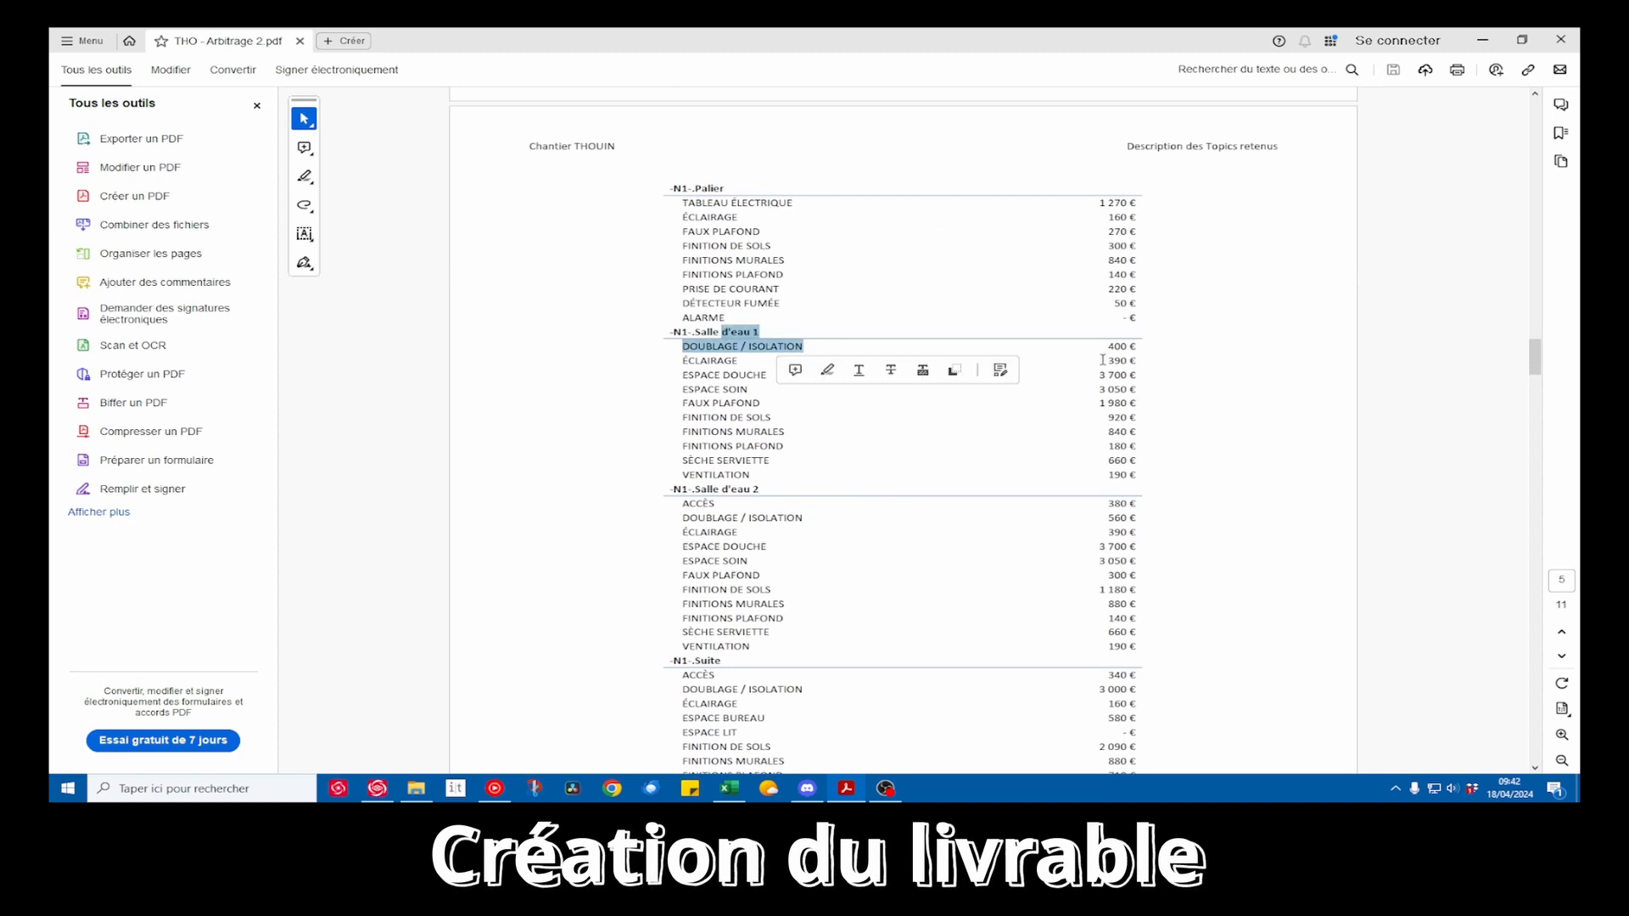
drag(1102, 360, 1139, 346)
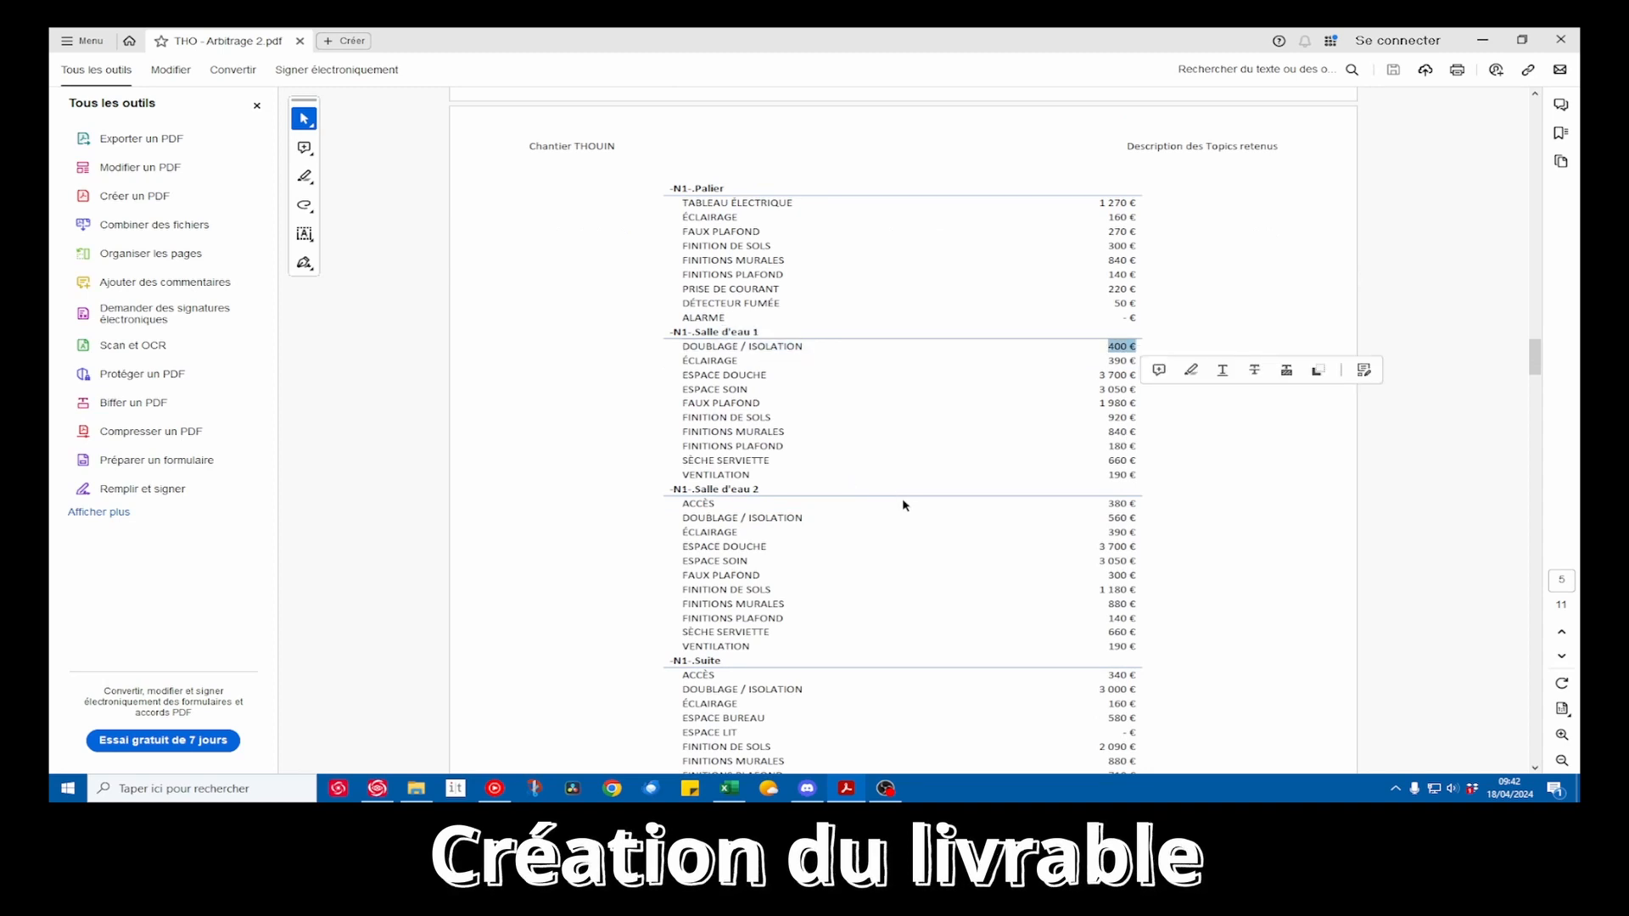
Go past the end of section II to section III, Montant par Localisation, and check the HT and TTC amounts for global interventions
scroll(902, 506, down, 12)
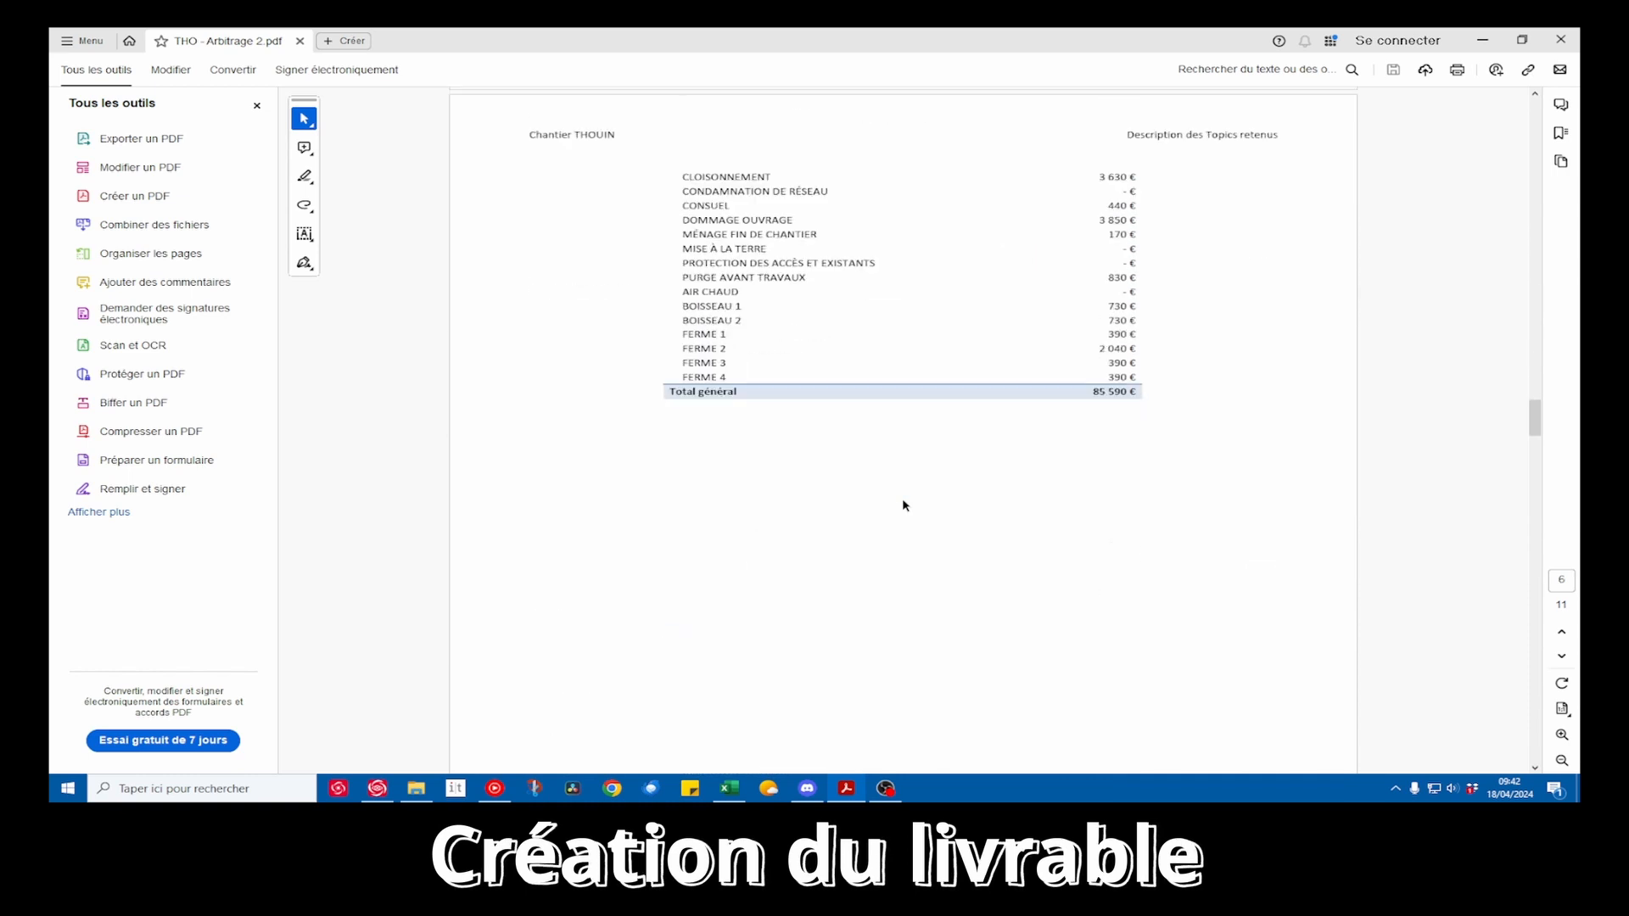
scroll(947, 486, down, 8)
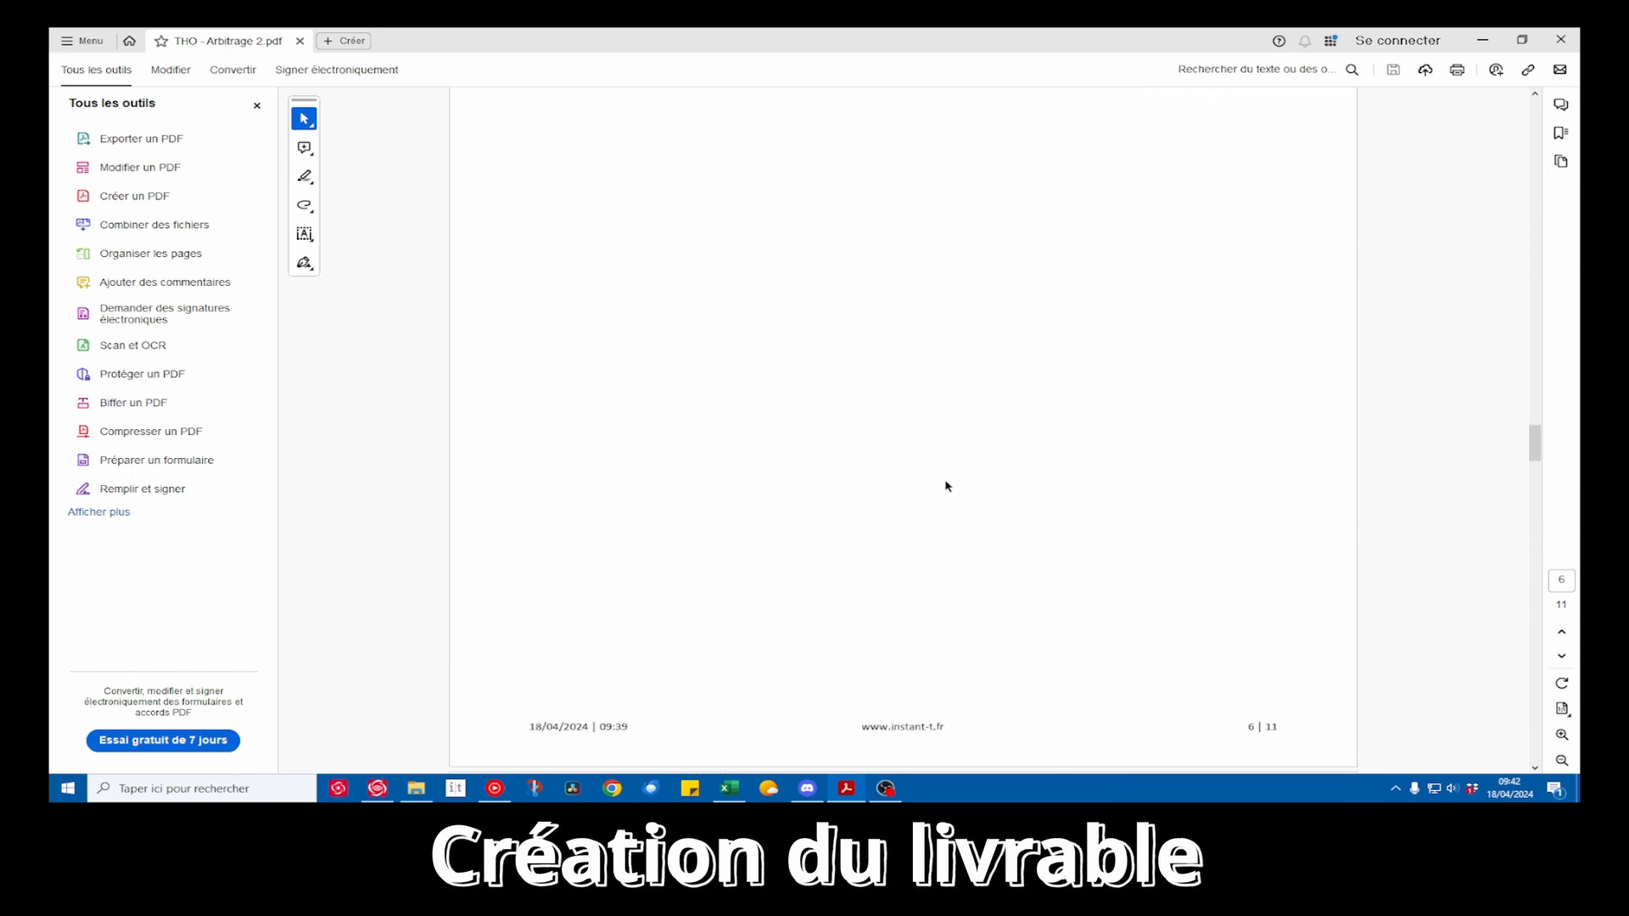
scroll(947, 486, down, 2)
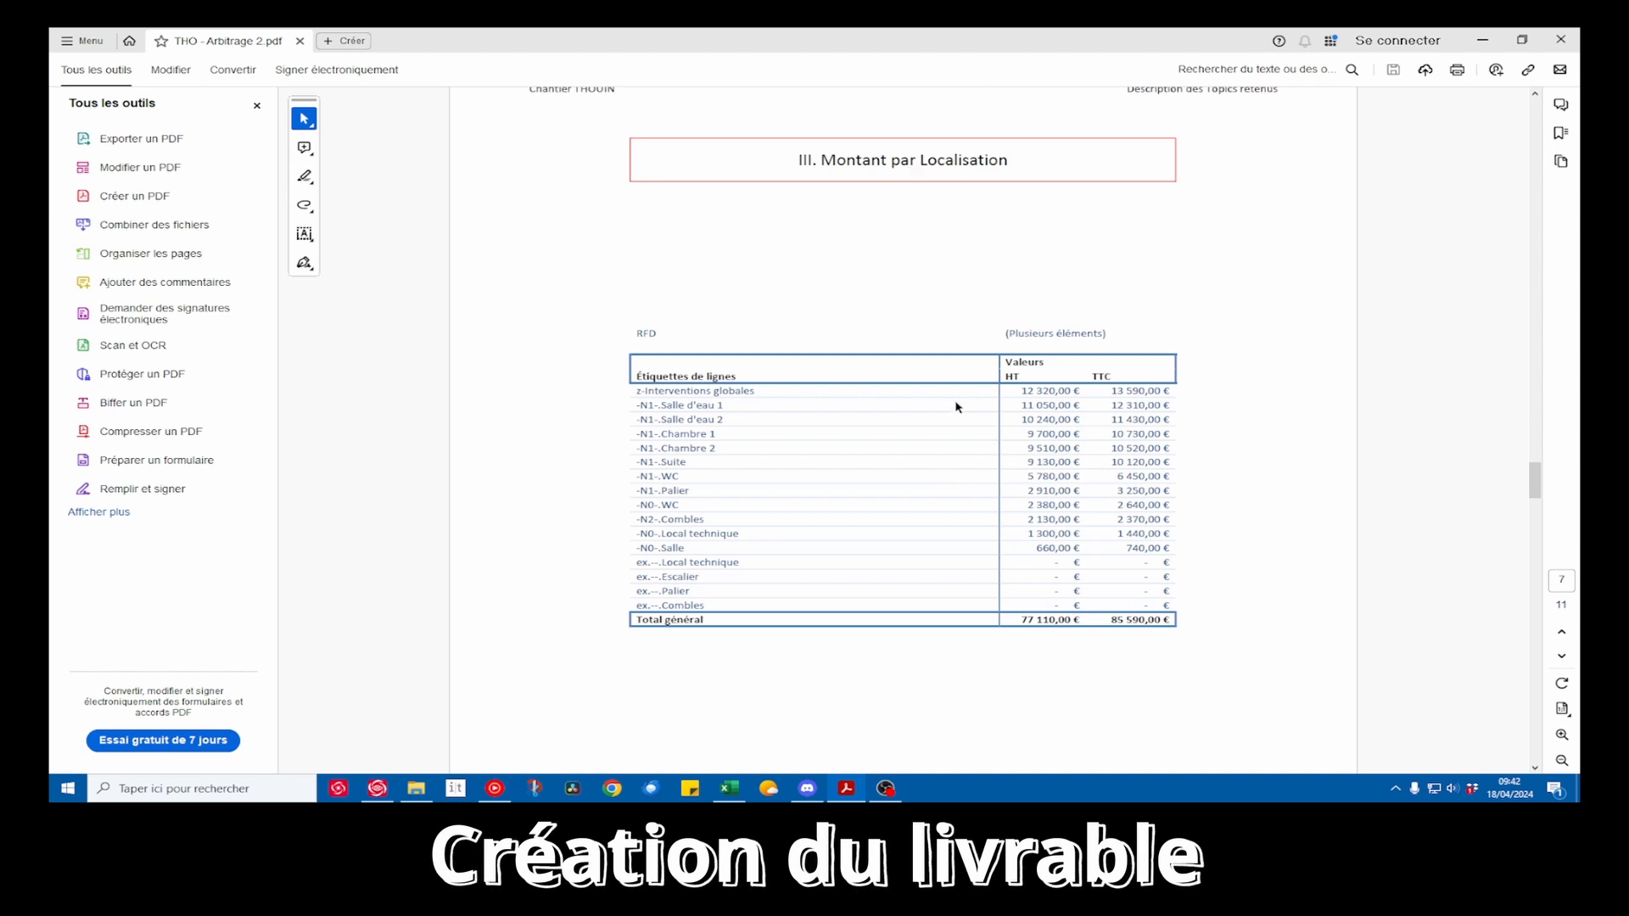
drag(1021, 391, 1116, 390)
click(1053, 411)
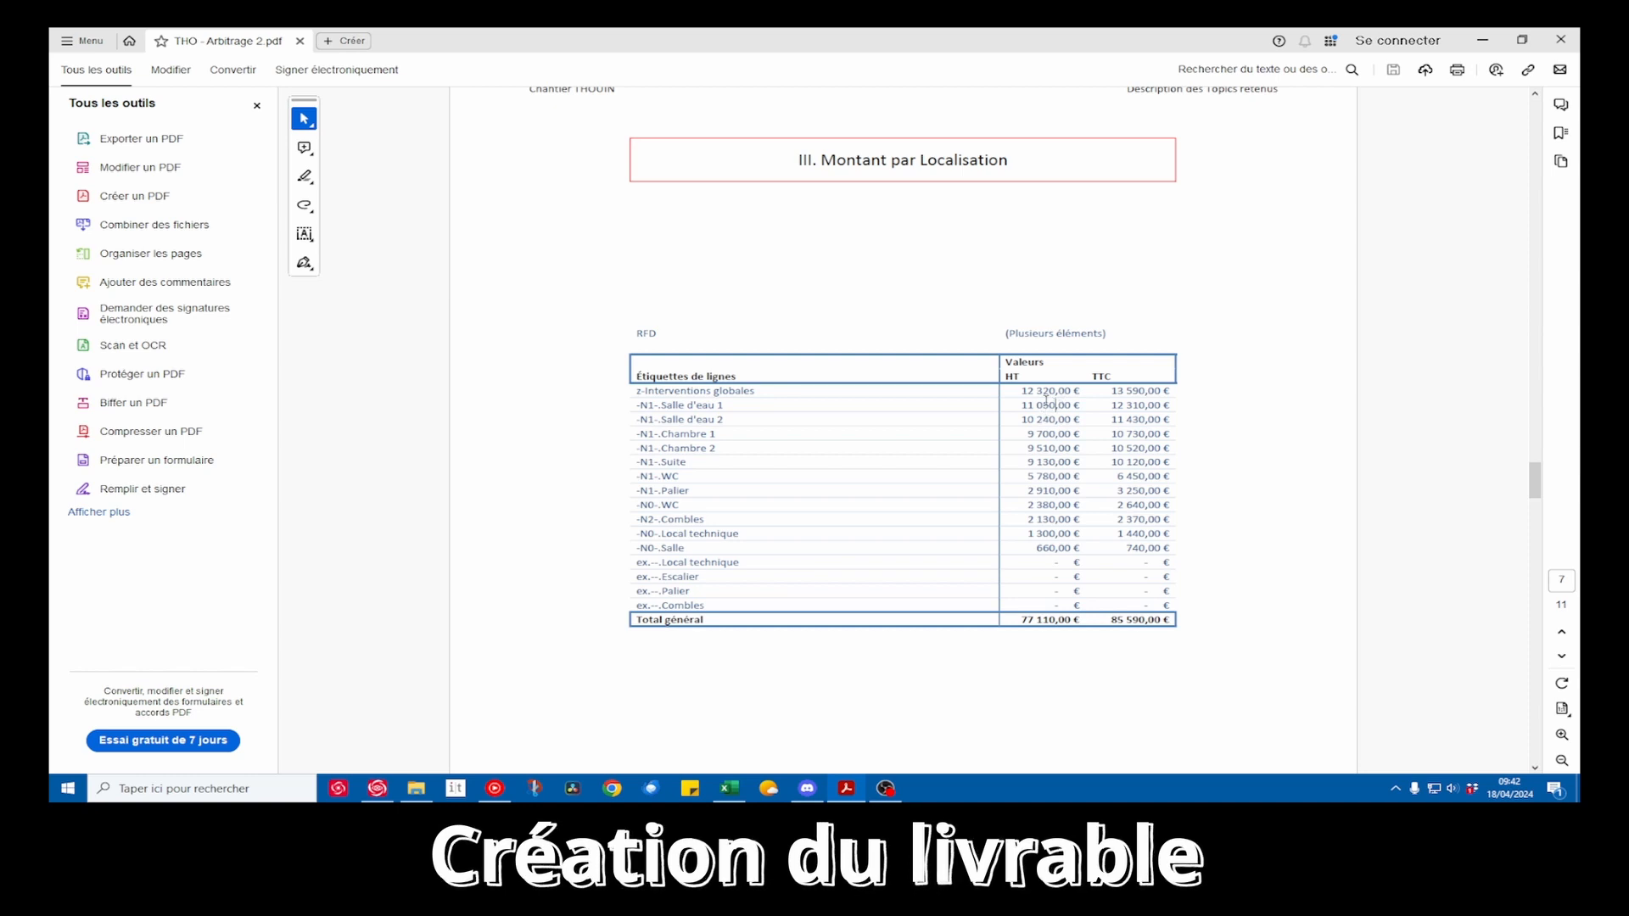
Go back to section II and select the Espace douche line with its amount under N1 Salle d'eau 1
scroll(1053, 406, up, 15)
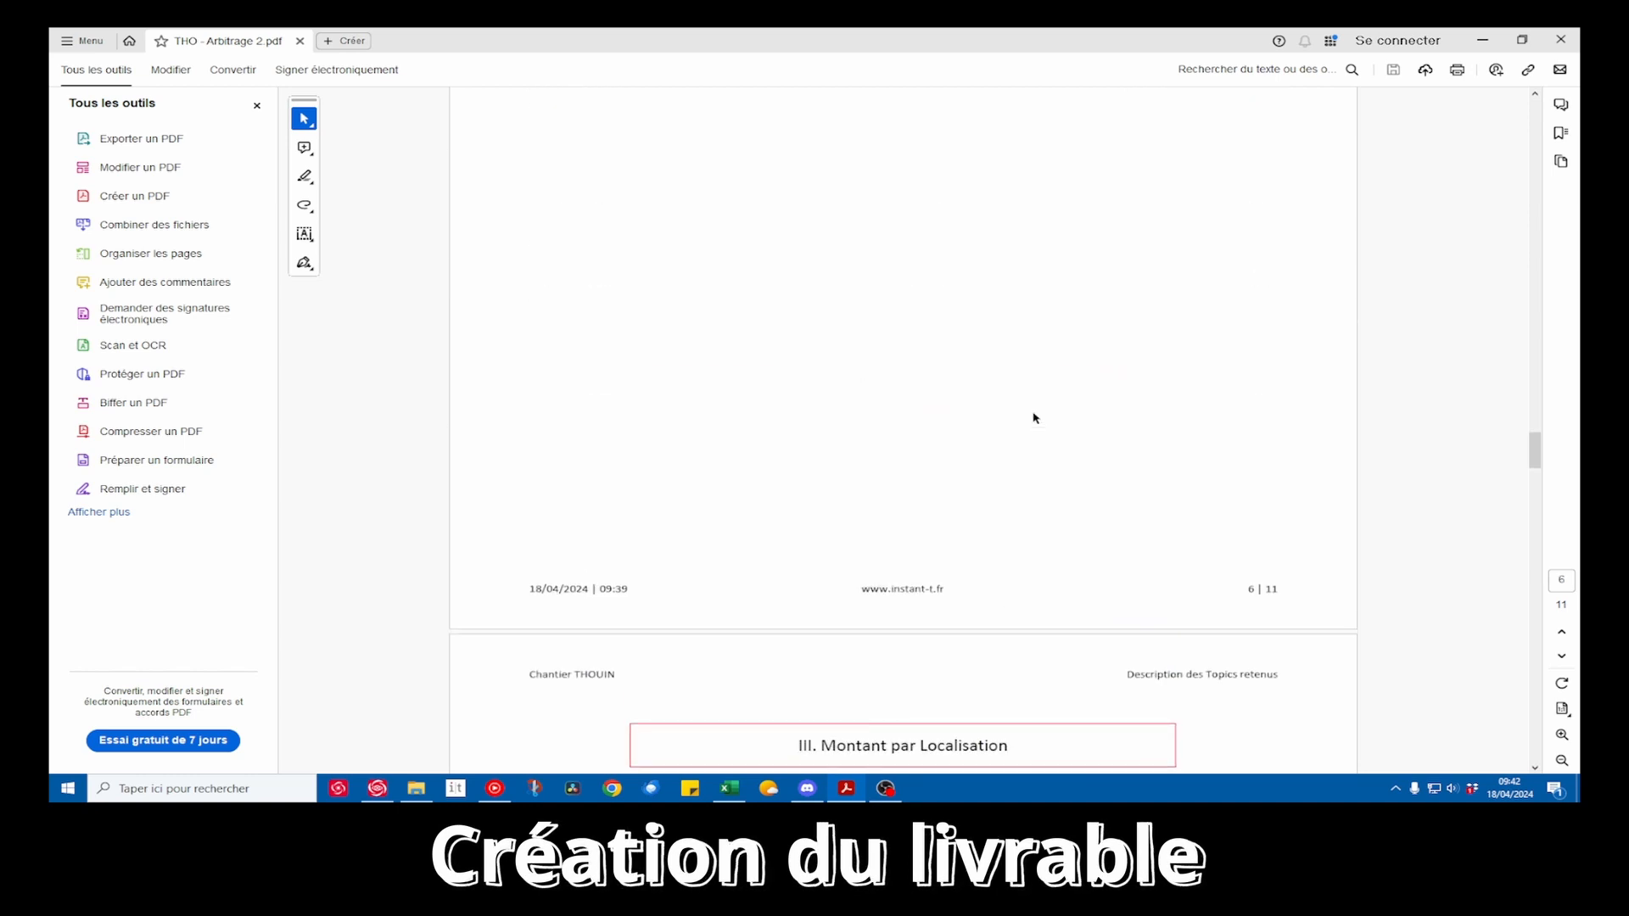
scroll(1035, 418, up, 10)
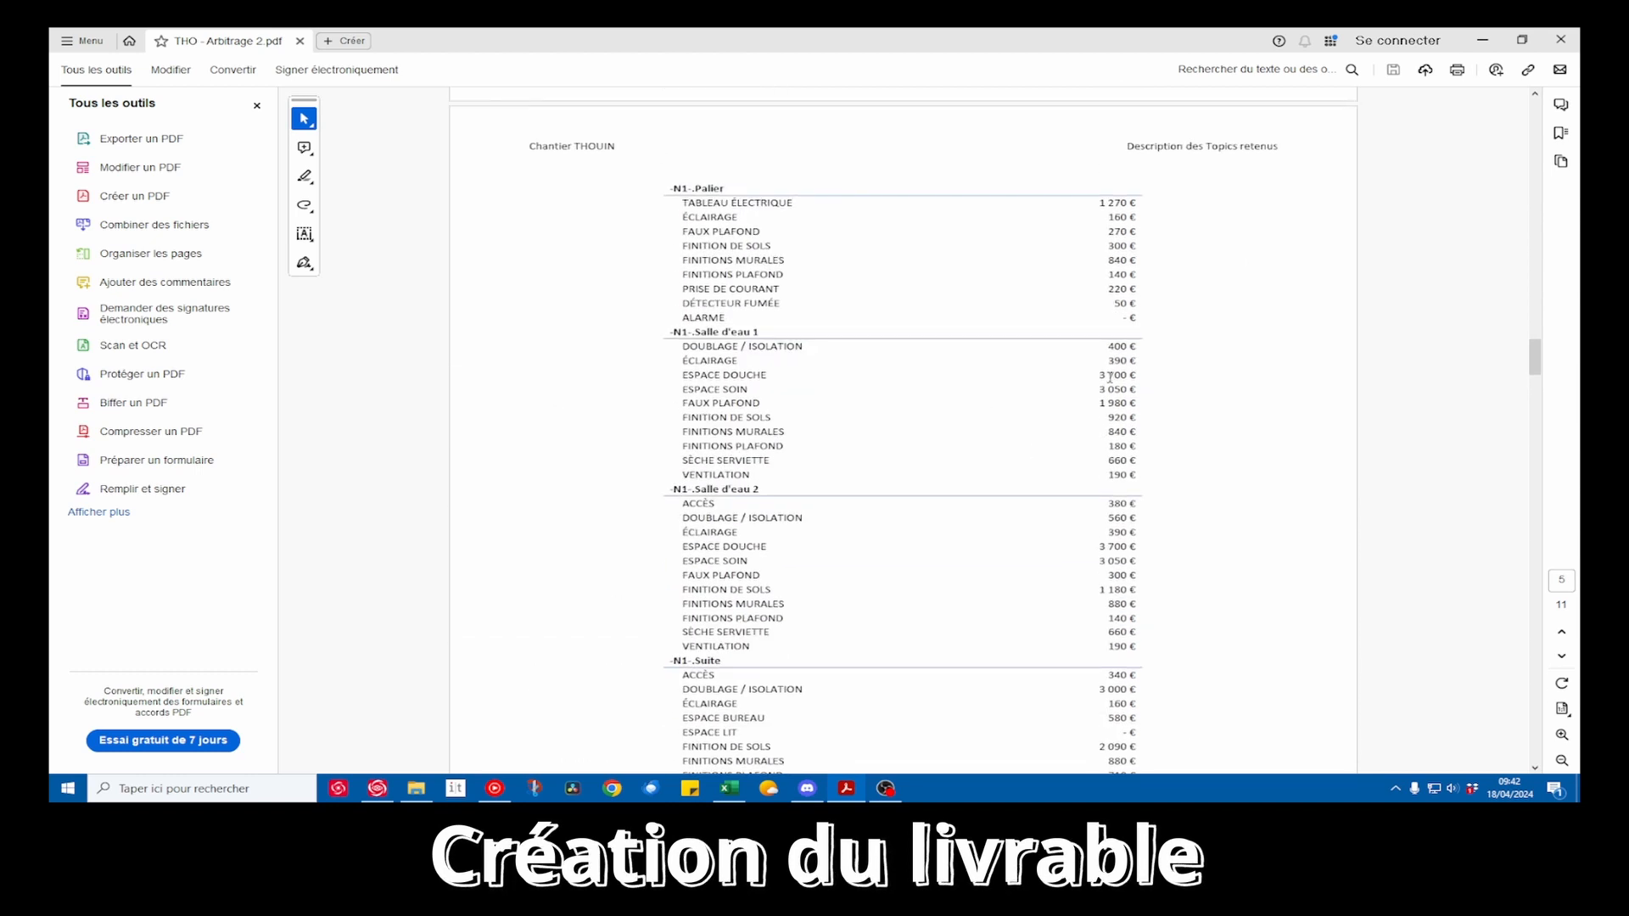
drag(1140, 376, 686, 378)
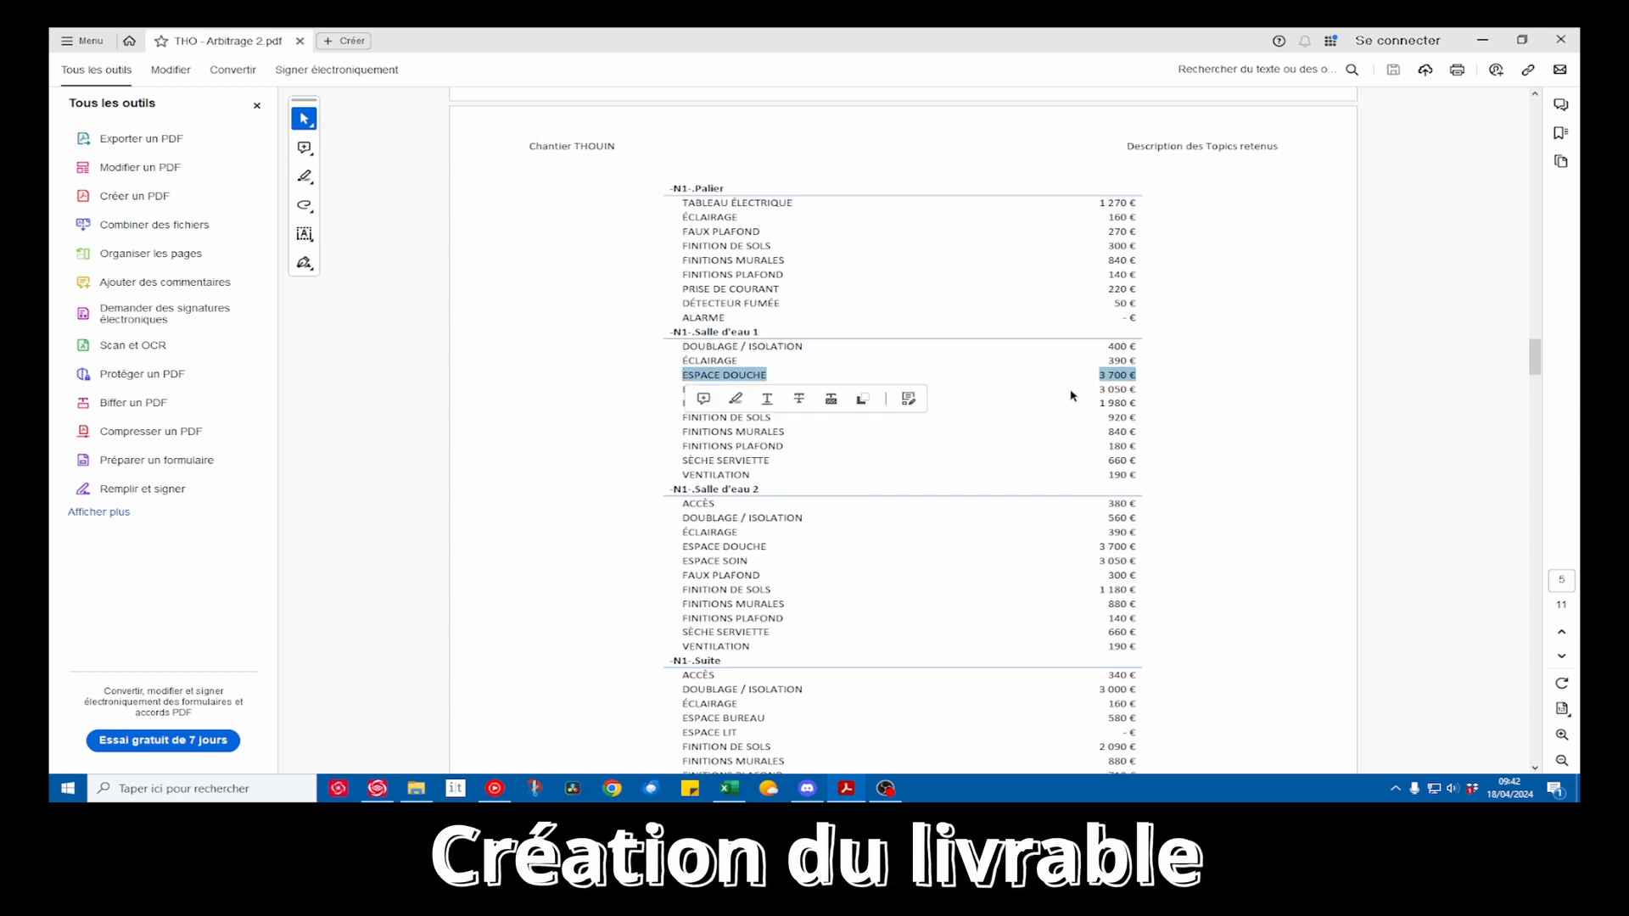
click(1108, 382)
drag(1123, 377, 716, 384)
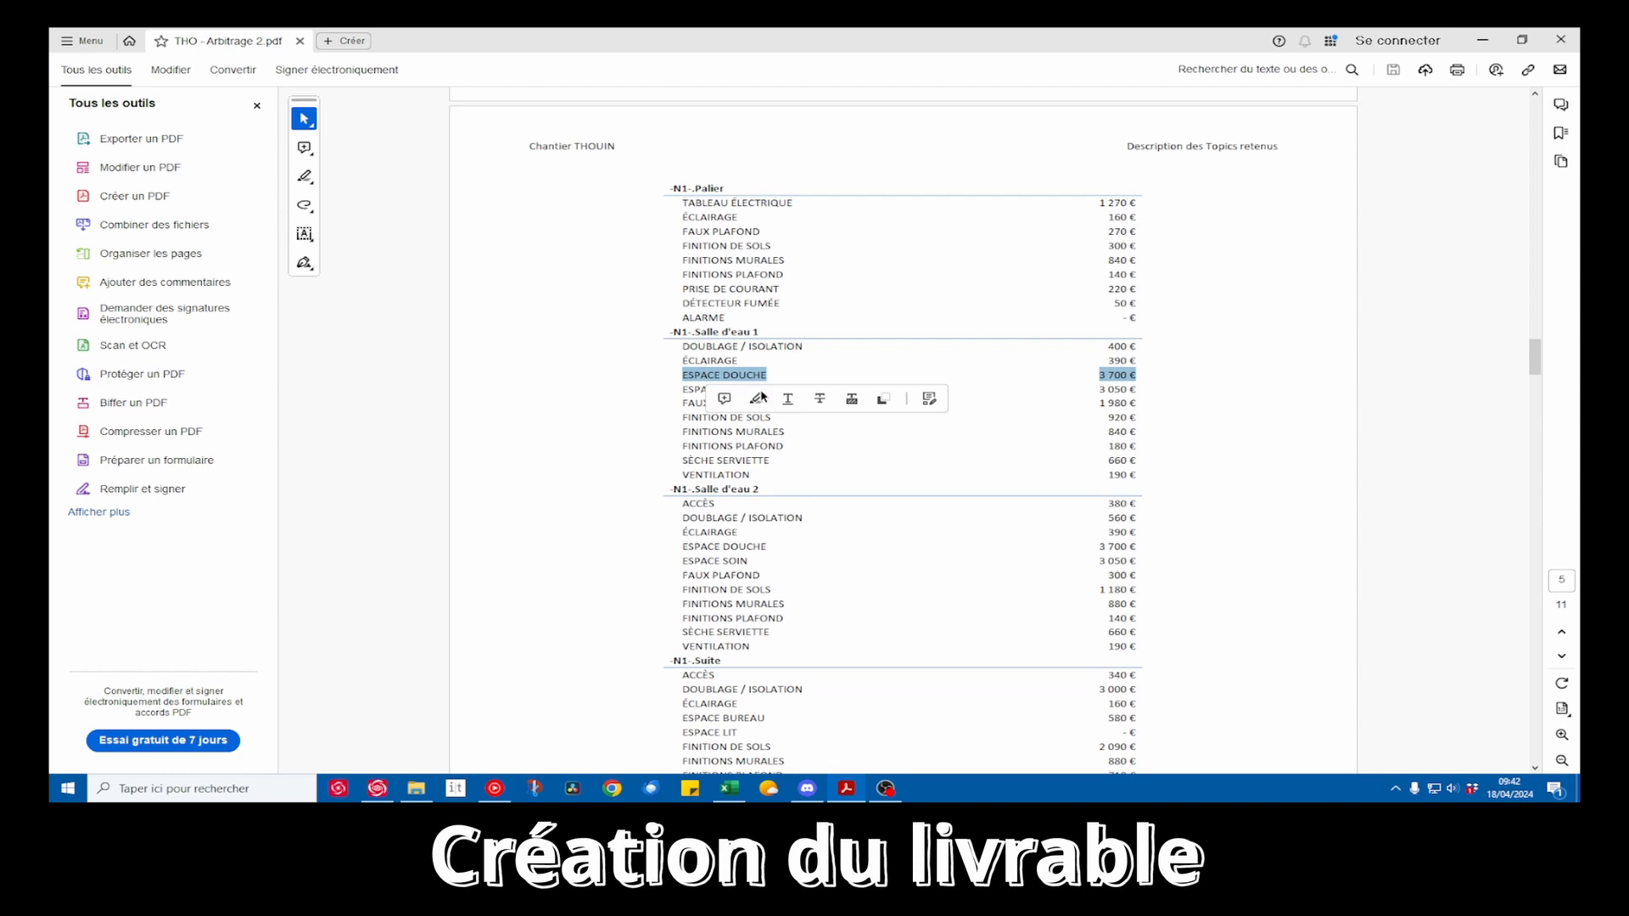
Go to section IV, Montant par Lot Technique, and select the TTC grand total of its table
scroll(986, 462, down, 15)
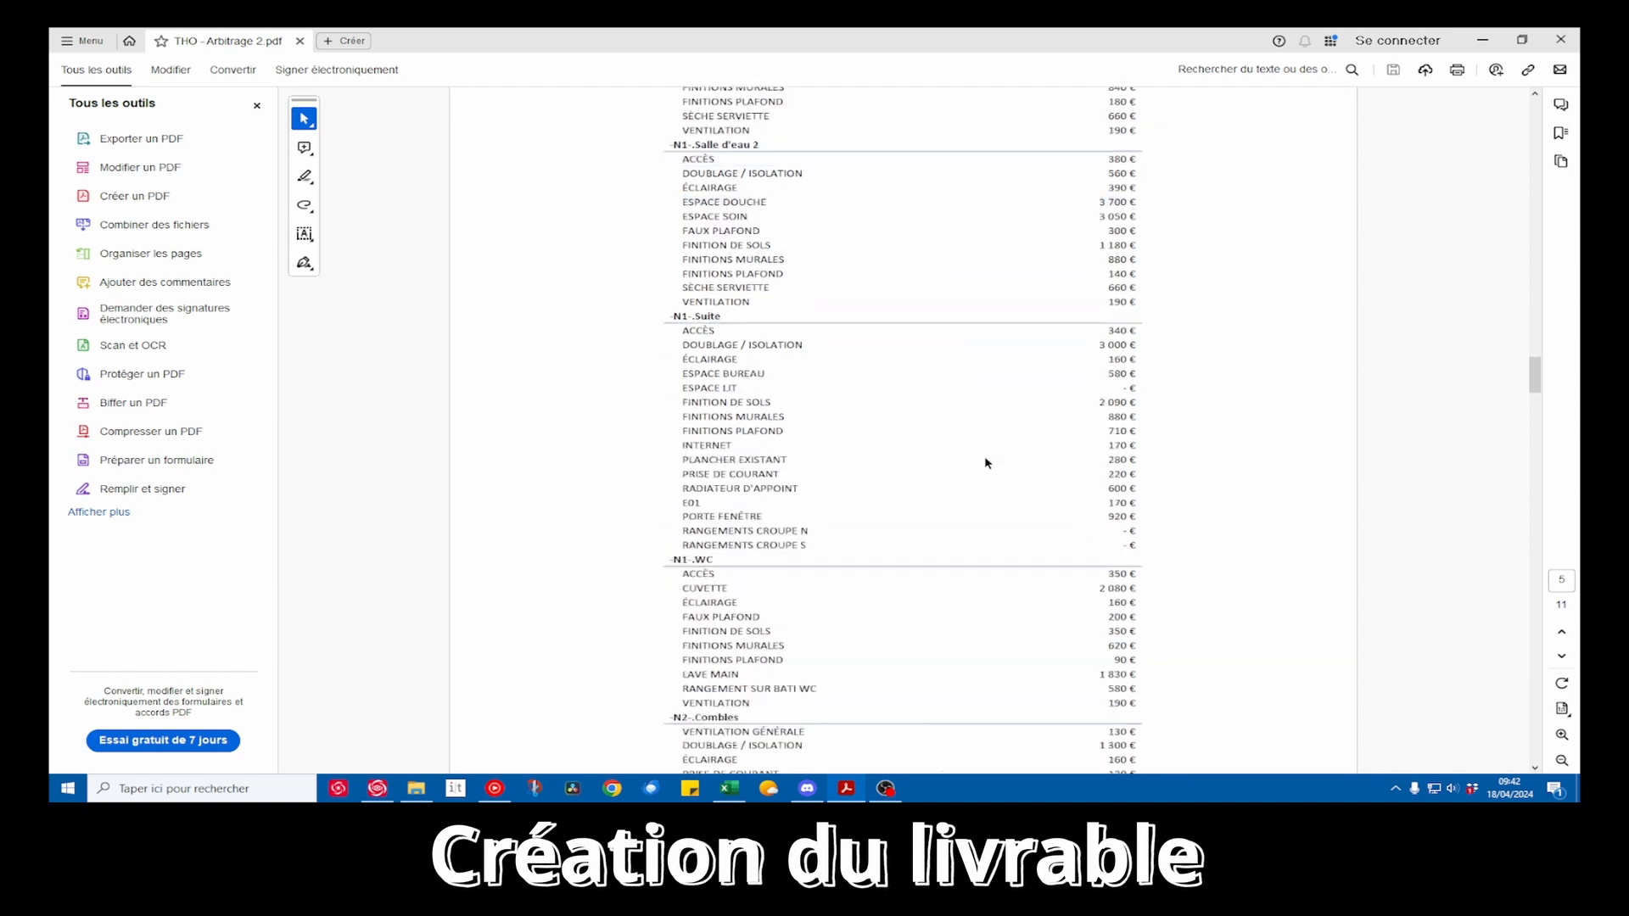
scroll(985, 458, down, 15)
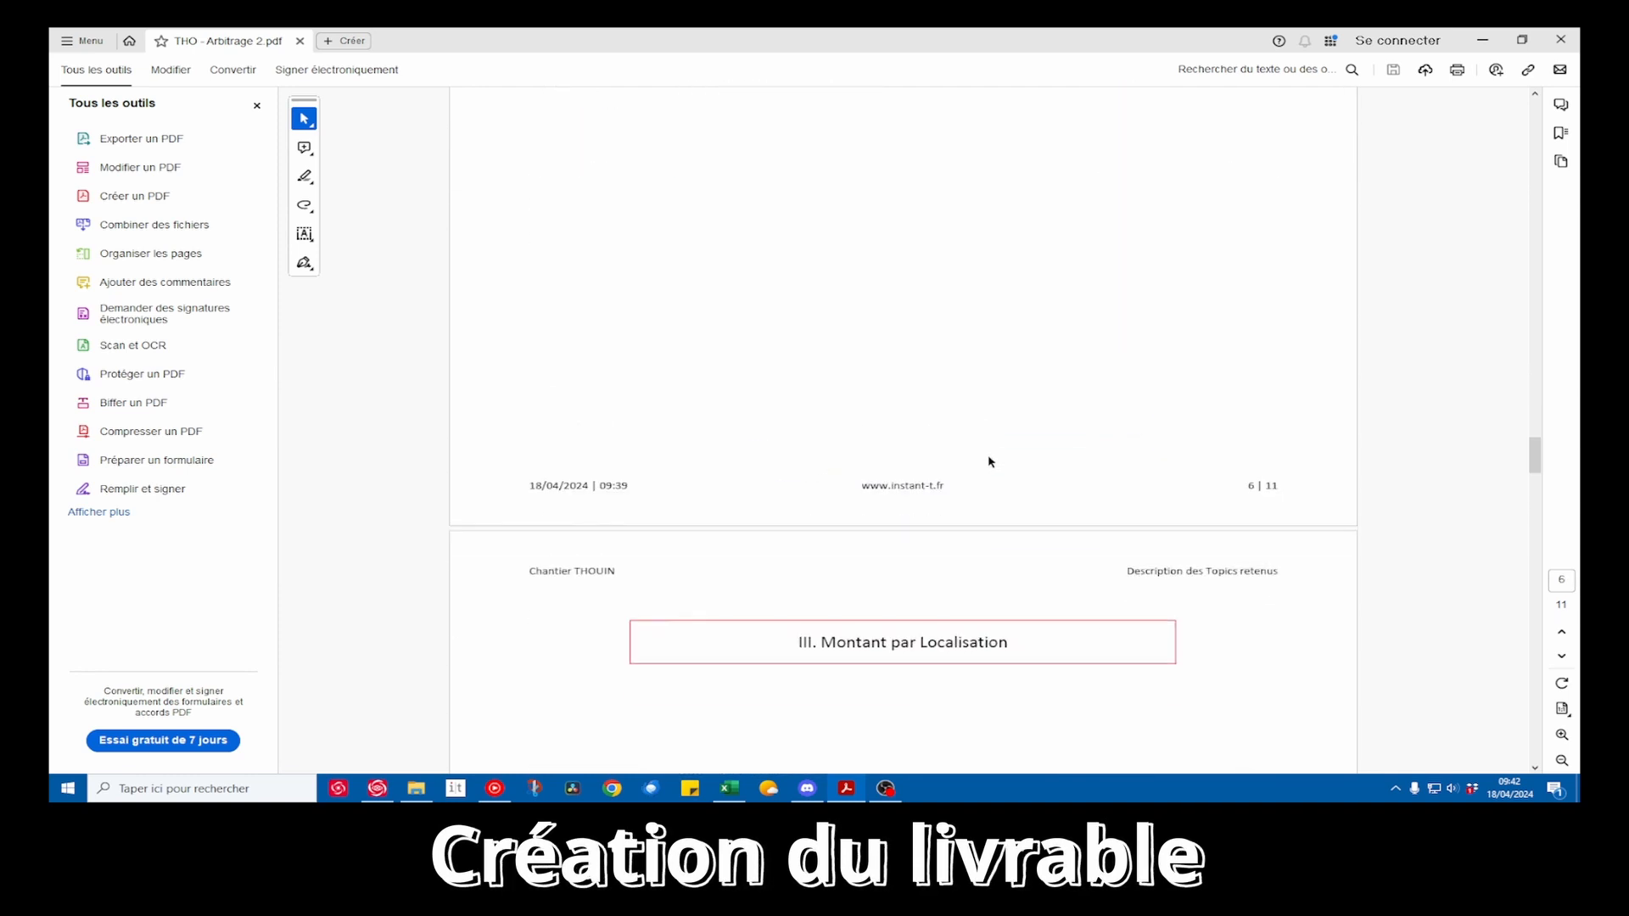
scroll(990, 459, down, 12)
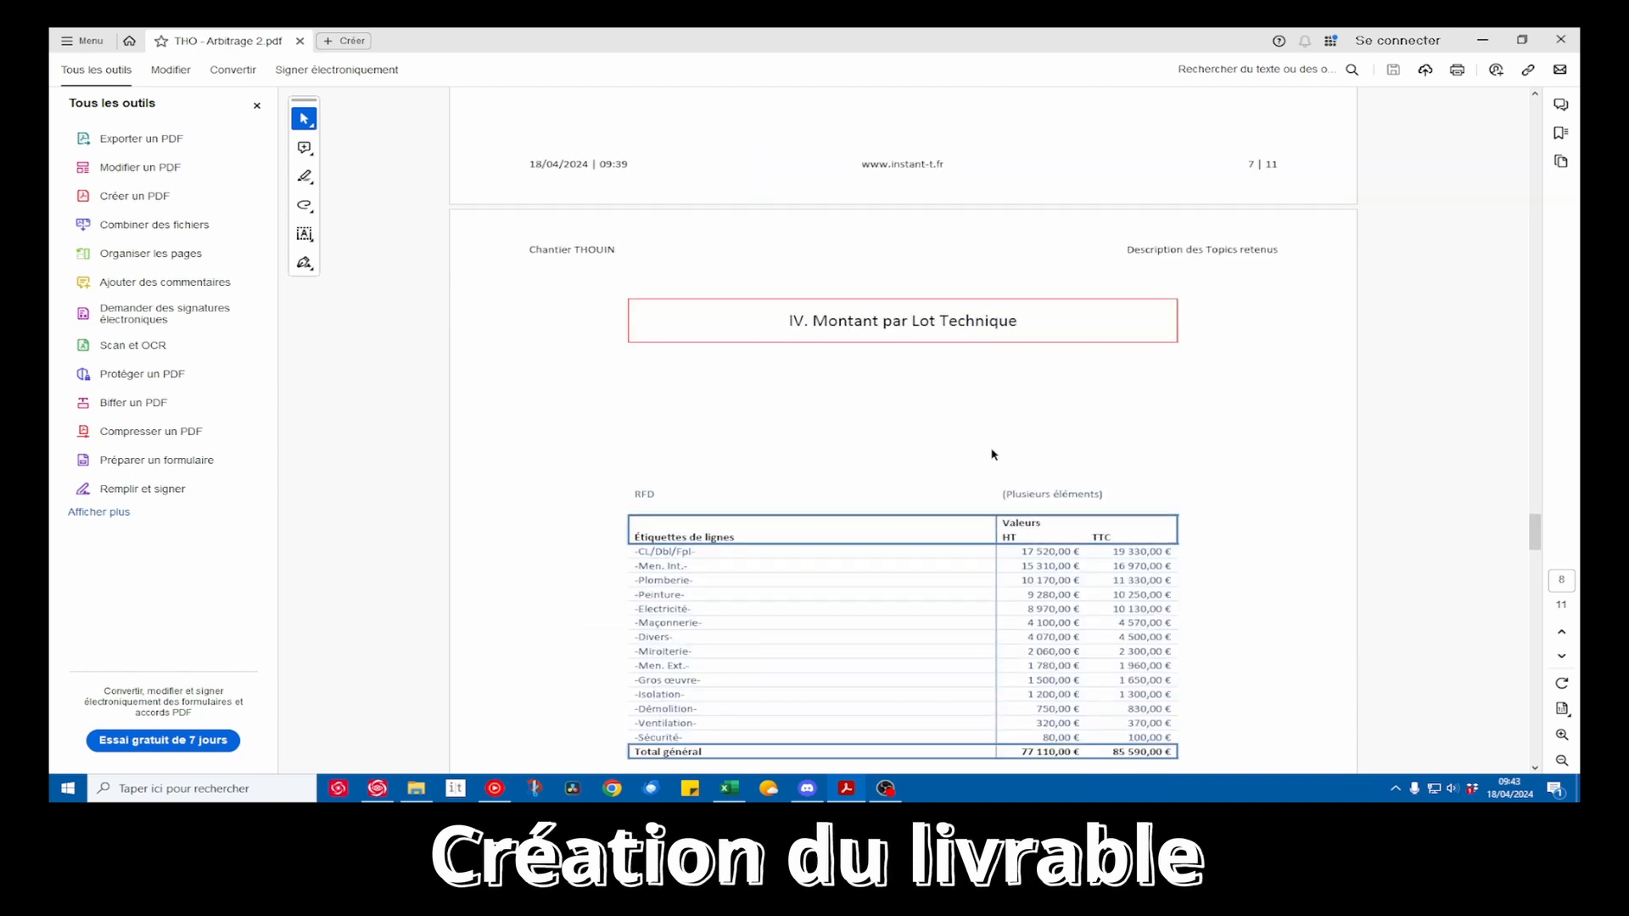
drag(1108, 581, 1177, 580)
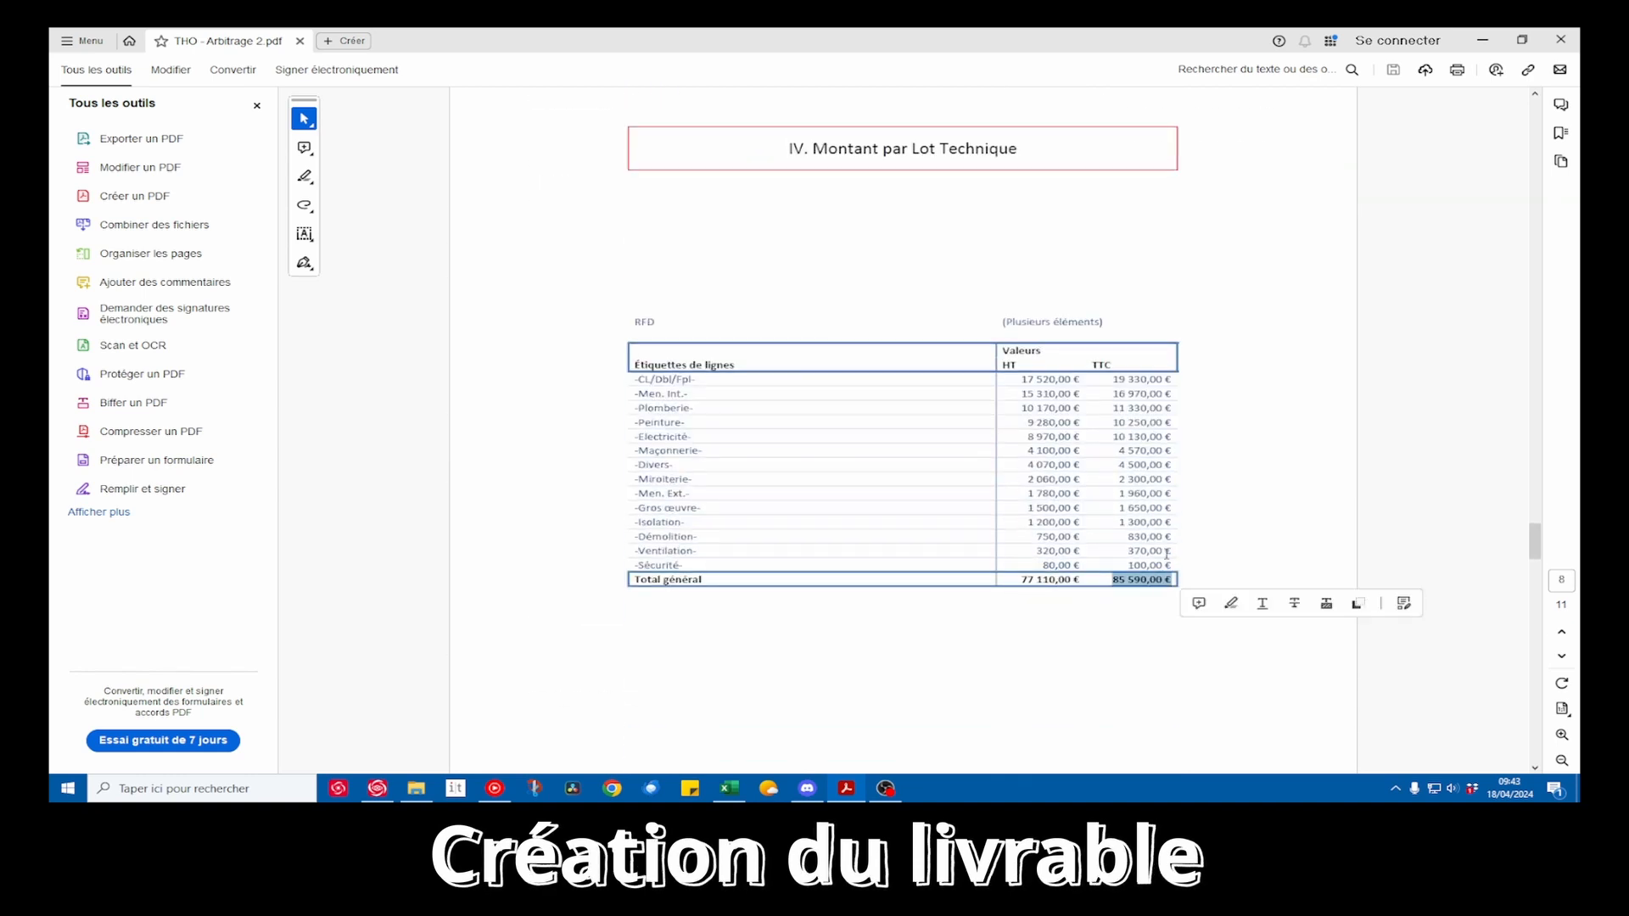
Compare the TTC grand total of section III, Montant par Localisation, with the one in section IV
scroll(1113, 444, up, 10)
drag(1109, 311, 1223, 317)
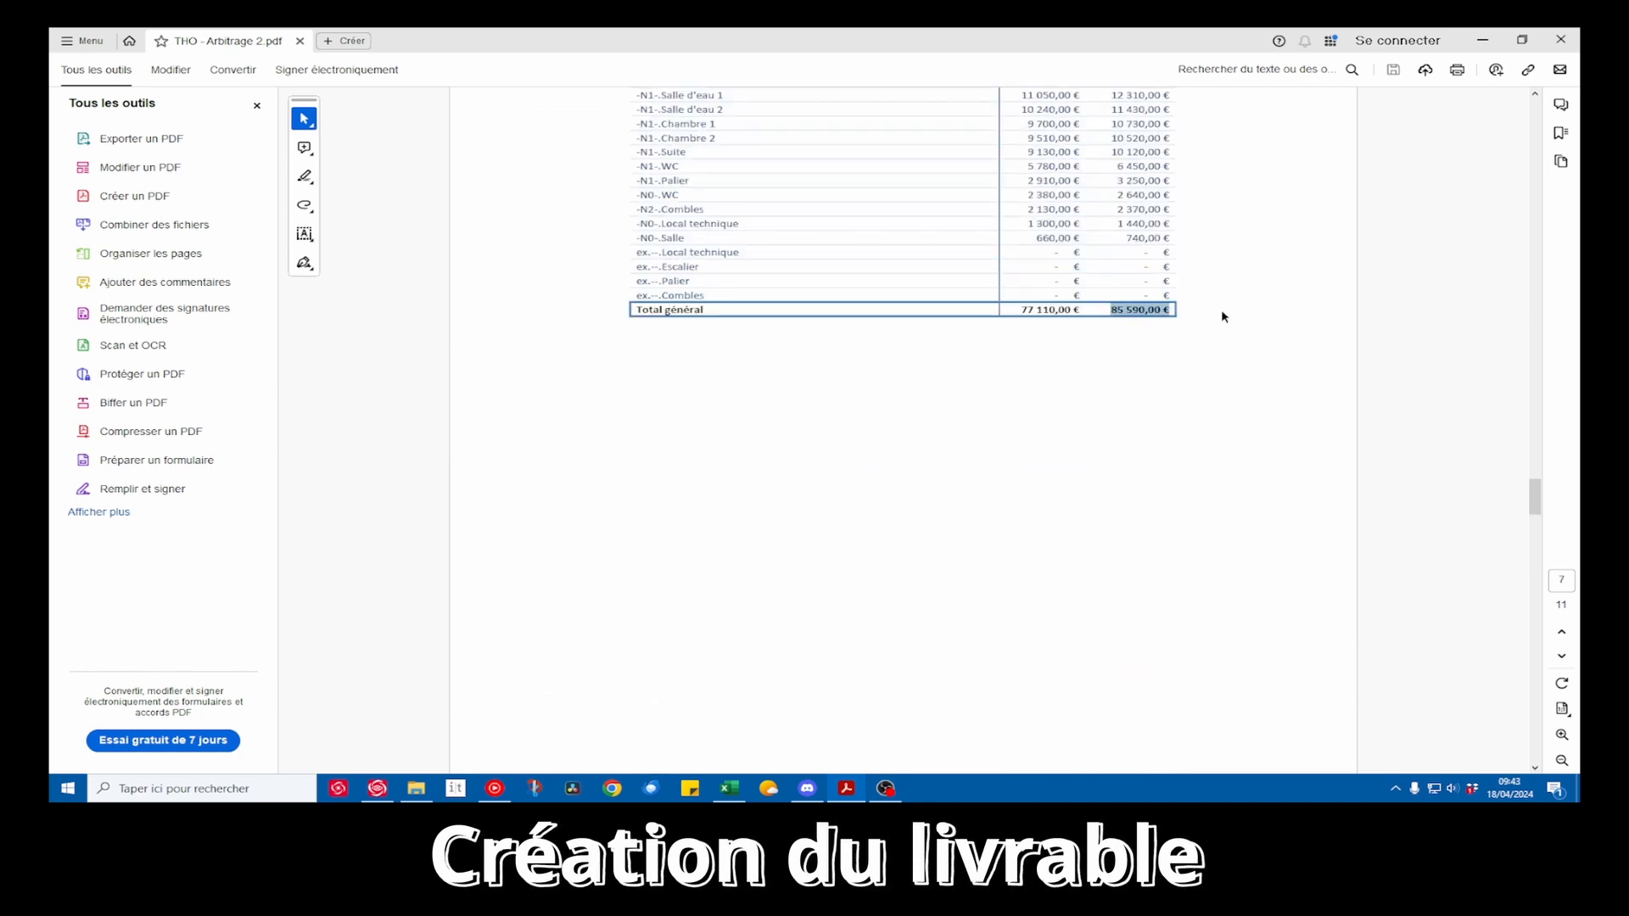
scroll(1065, 479, down, 5)
scroll(1065, 479, up, 4)
scroll(1065, 480, up, 6)
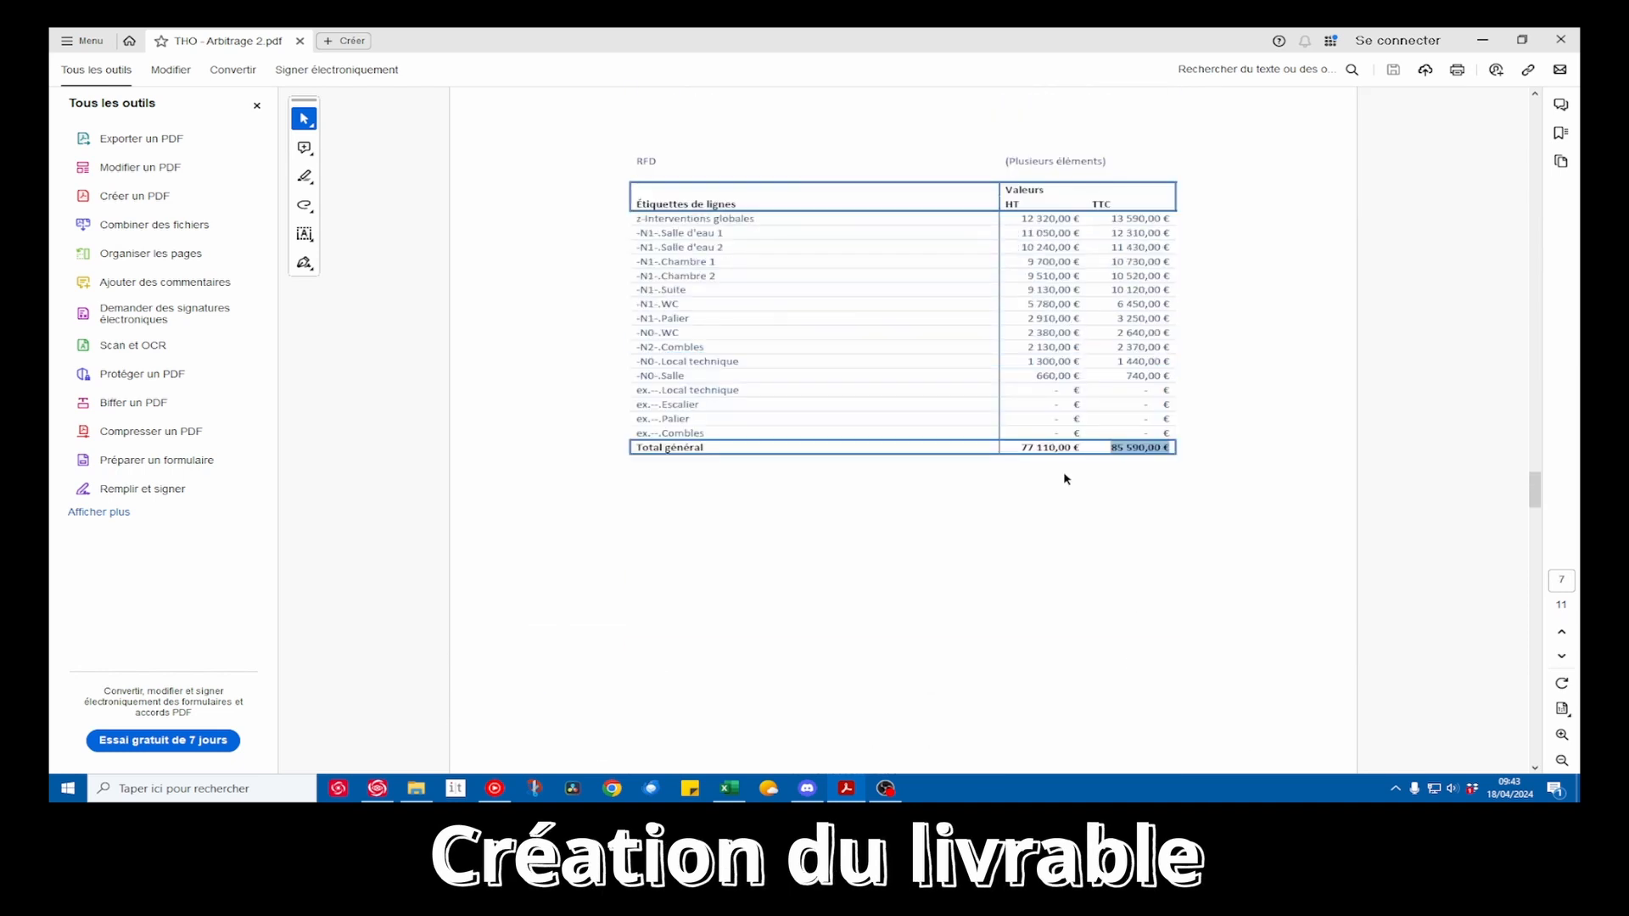
Clear the selection, return to section IV and select the HT amount of the CL/Dbl/Fpl lot
click(934, 231)
scroll(977, 462, down, 10)
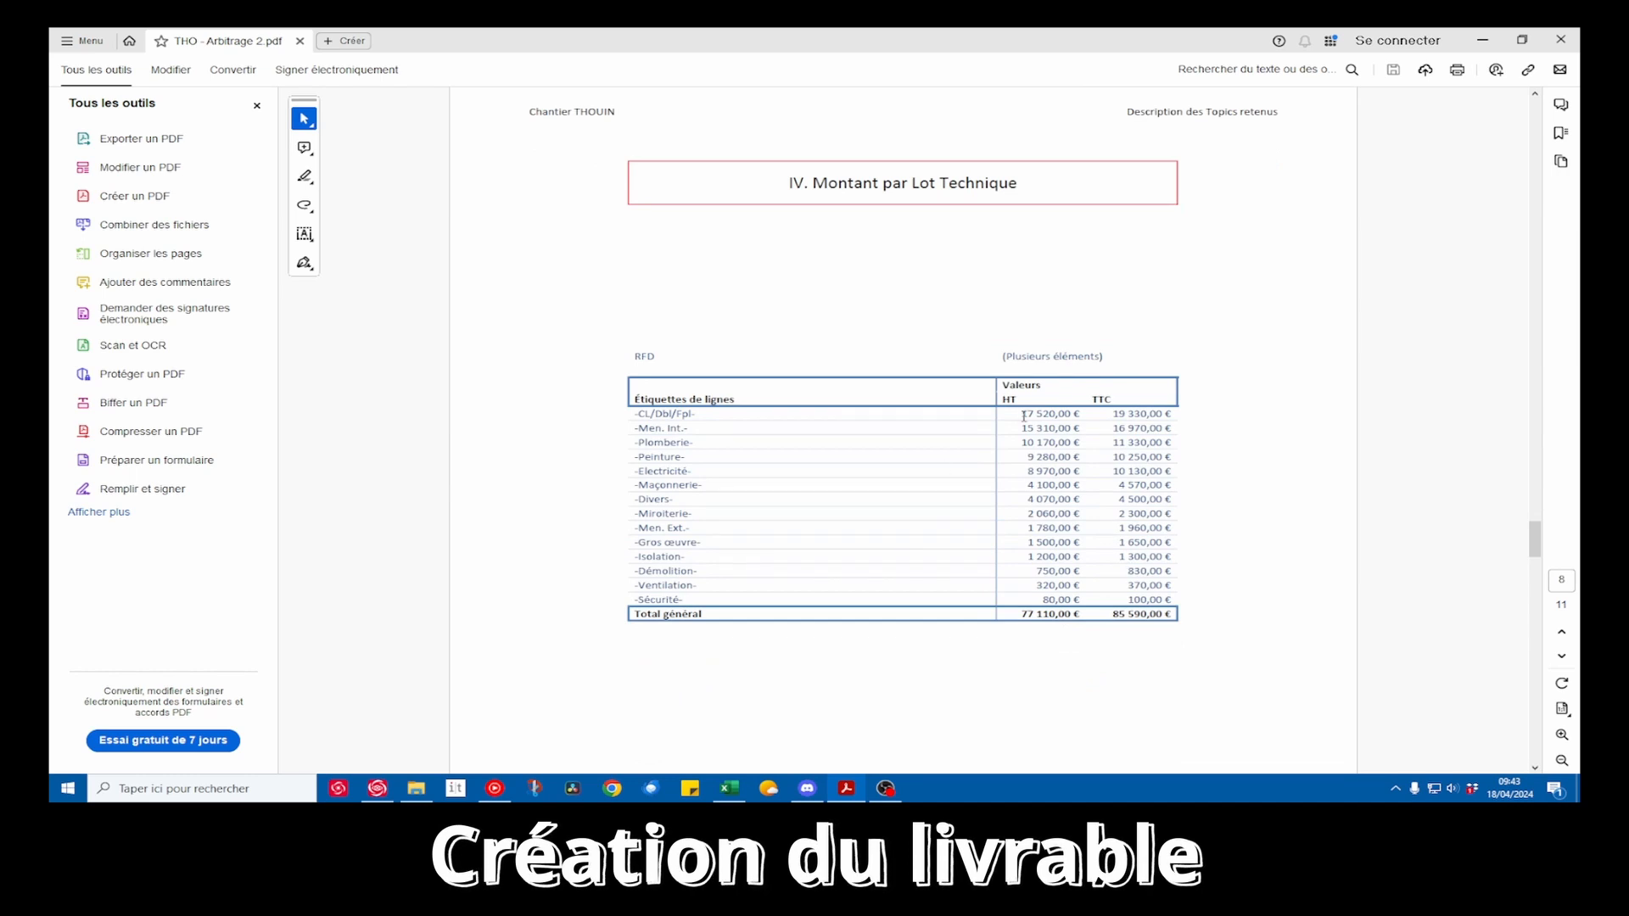
drag(1022, 415, 1071, 415)
Review section V, Répartition des TVA, checking the rénovation HT amount, the VAT rates and the pie chart
scroll(1015, 515, down, 10)
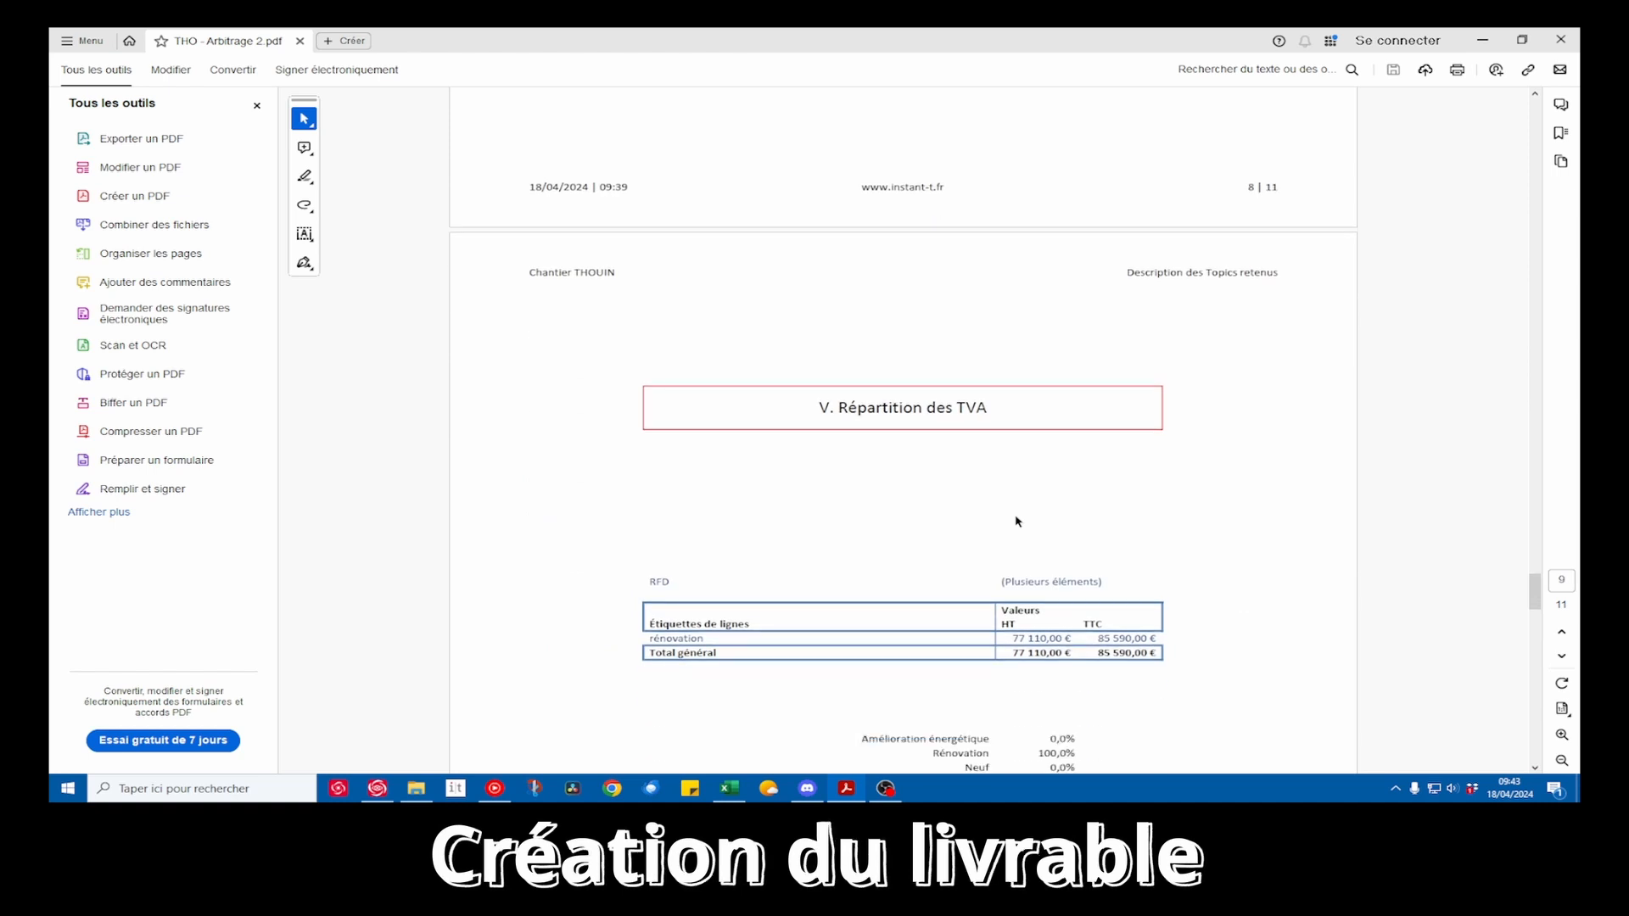
scroll(1018, 521, down, 4)
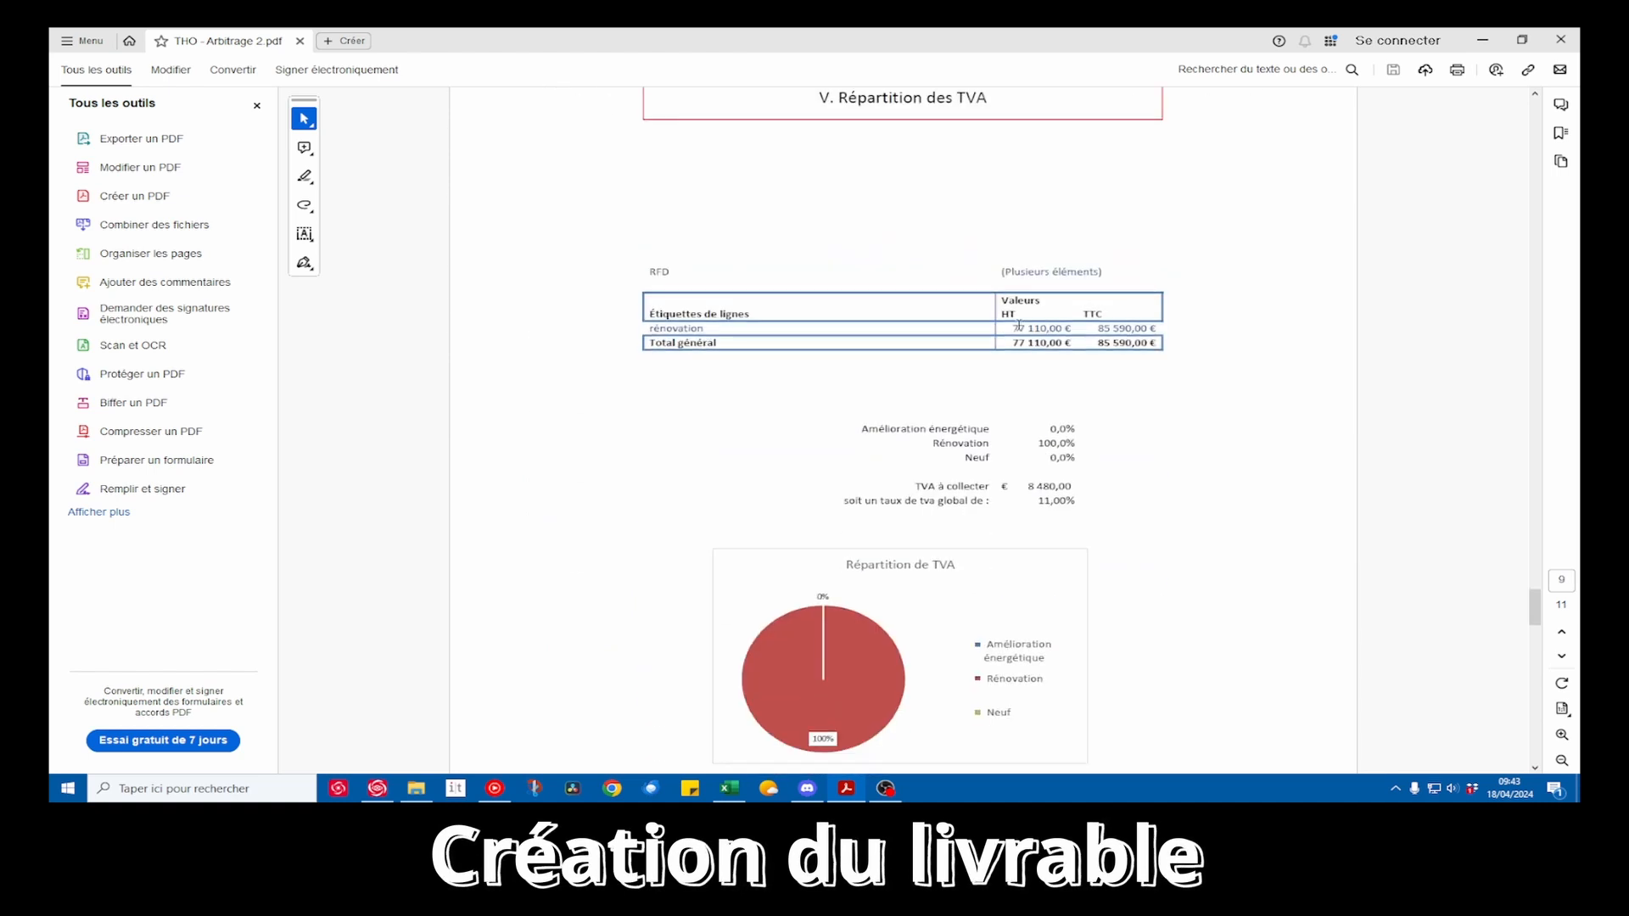
drag(1012, 328, 1074, 328)
click(699, 342)
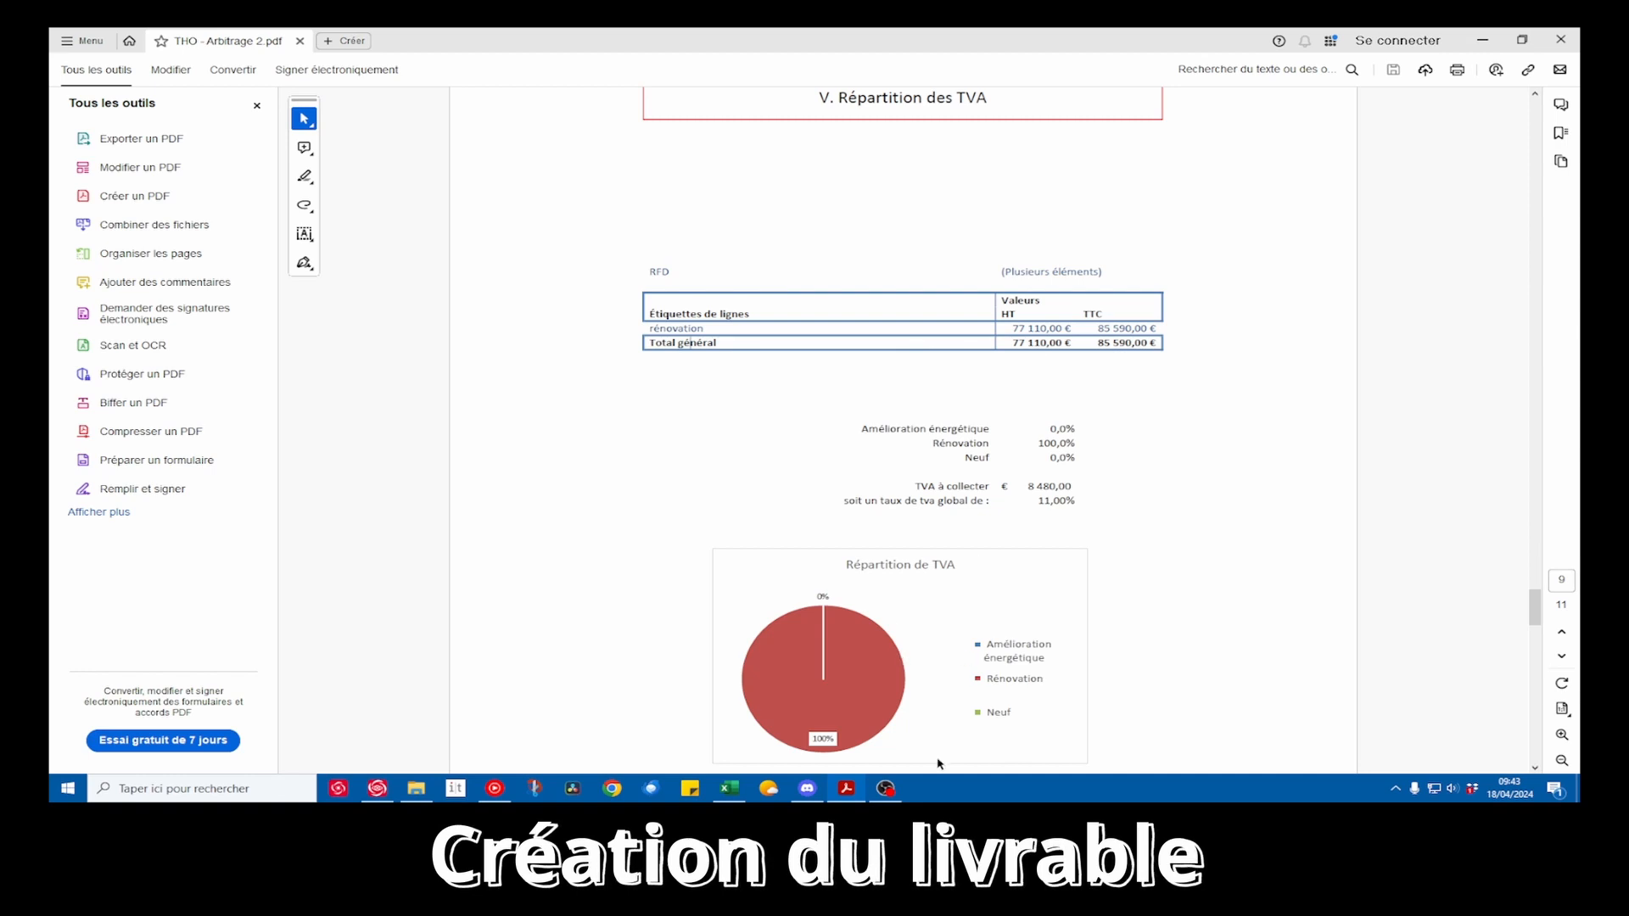
scroll(942, 645, down, 2)
scroll(1002, 523, down, 8)
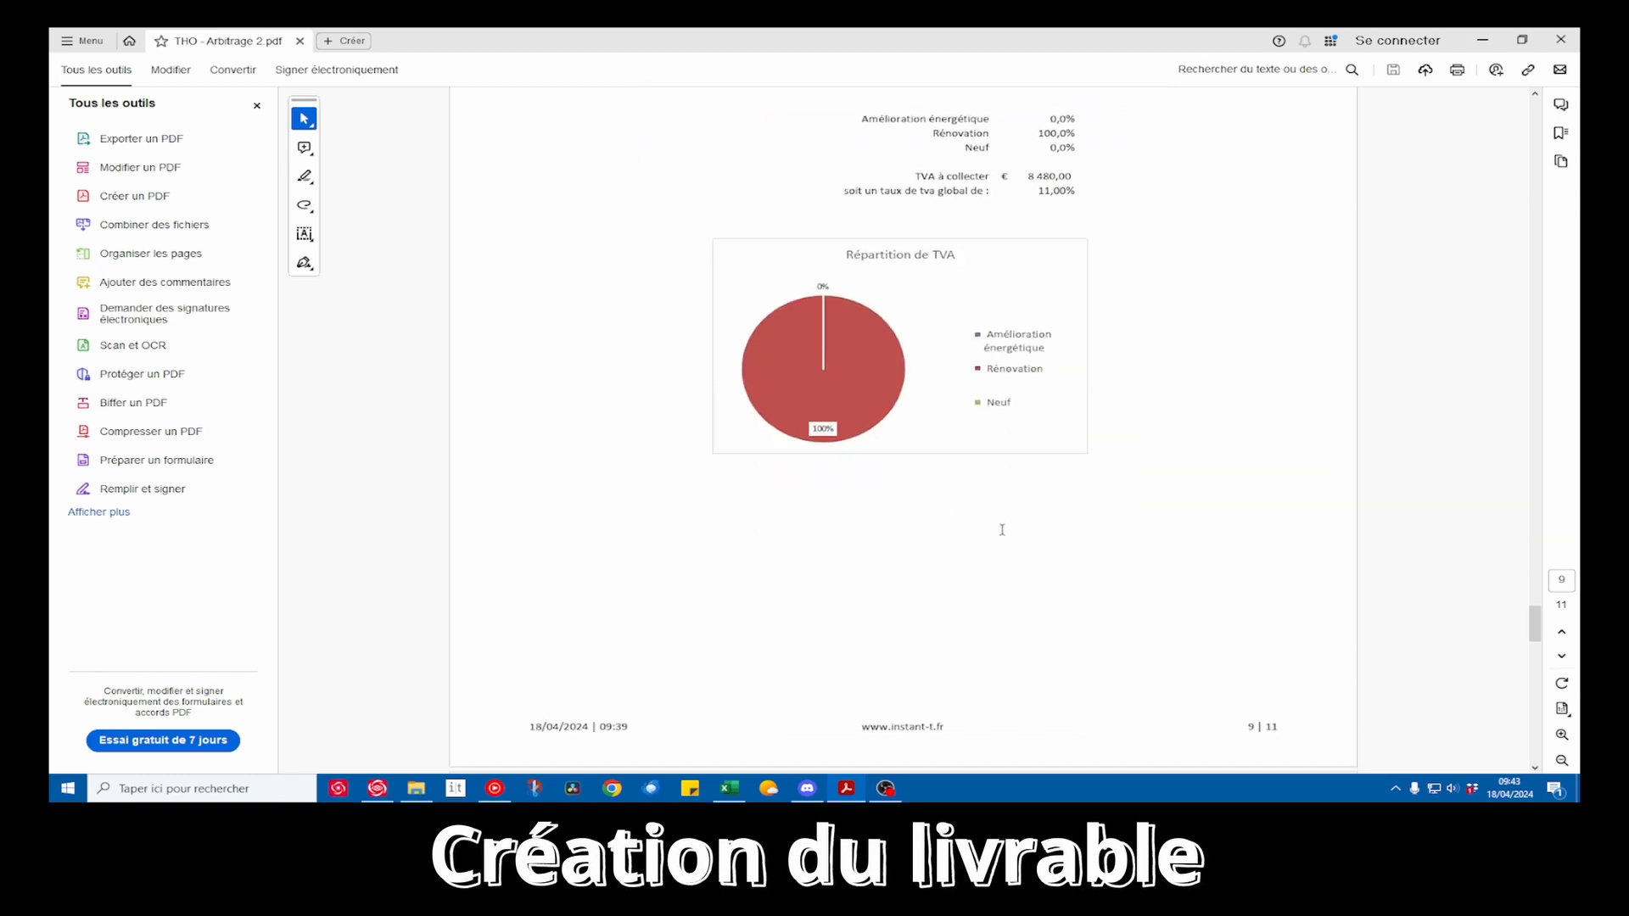
Review section VI, Plus grandes quantités, highlighting the Murs & Rampants painting item and the BA13 blanc wall item
scroll(1004, 535, down, 4)
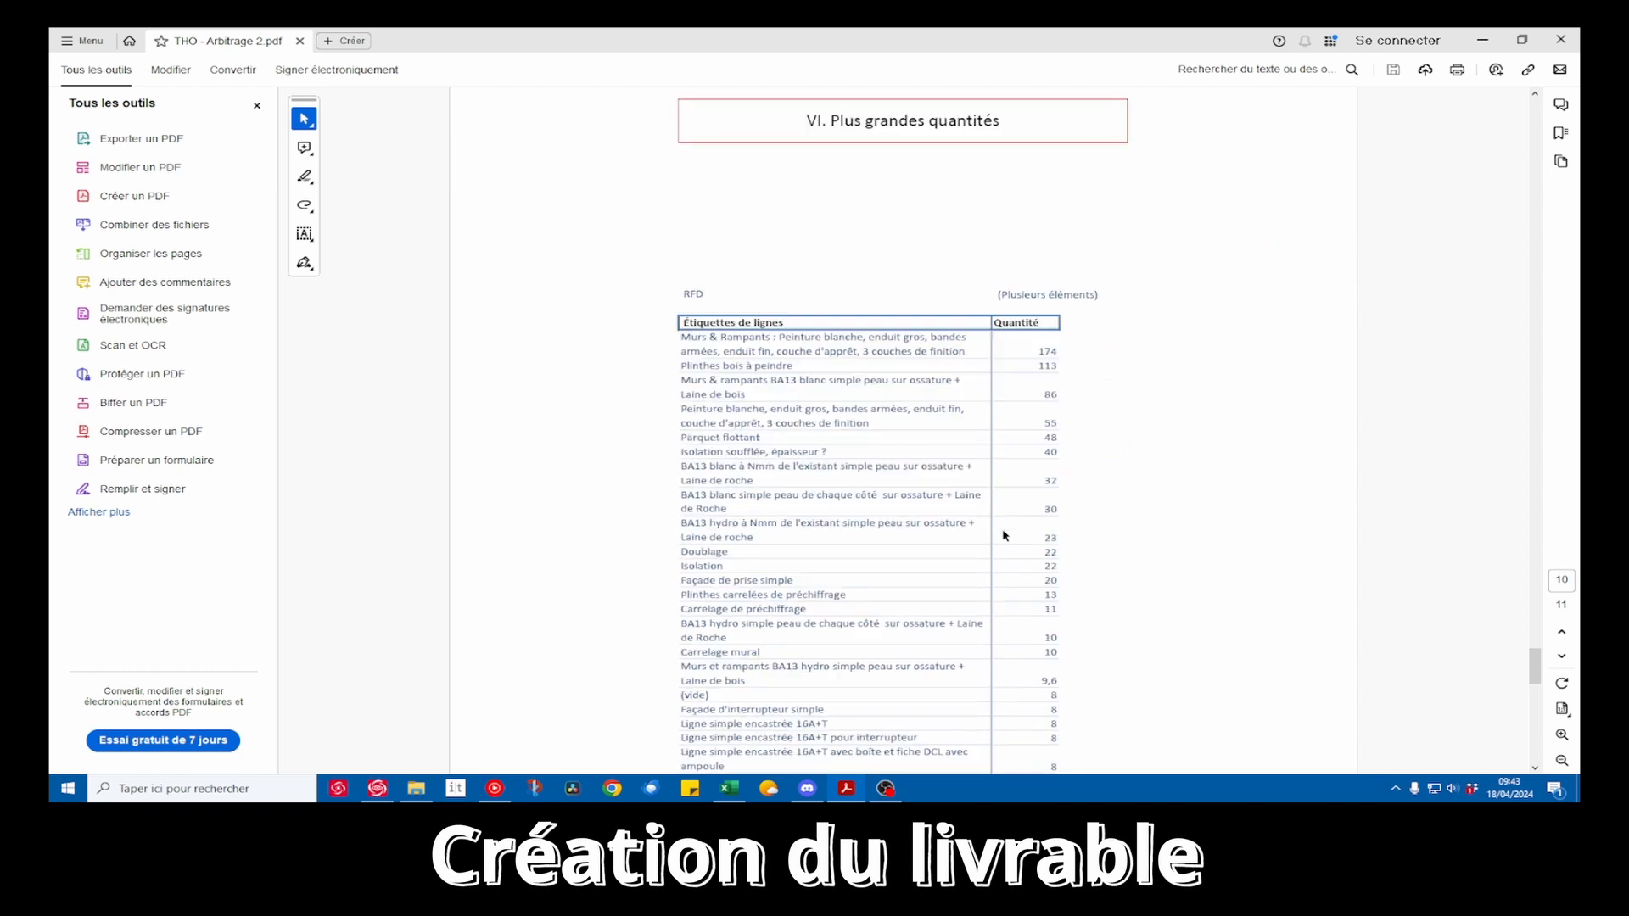
drag(686, 336, 970, 357)
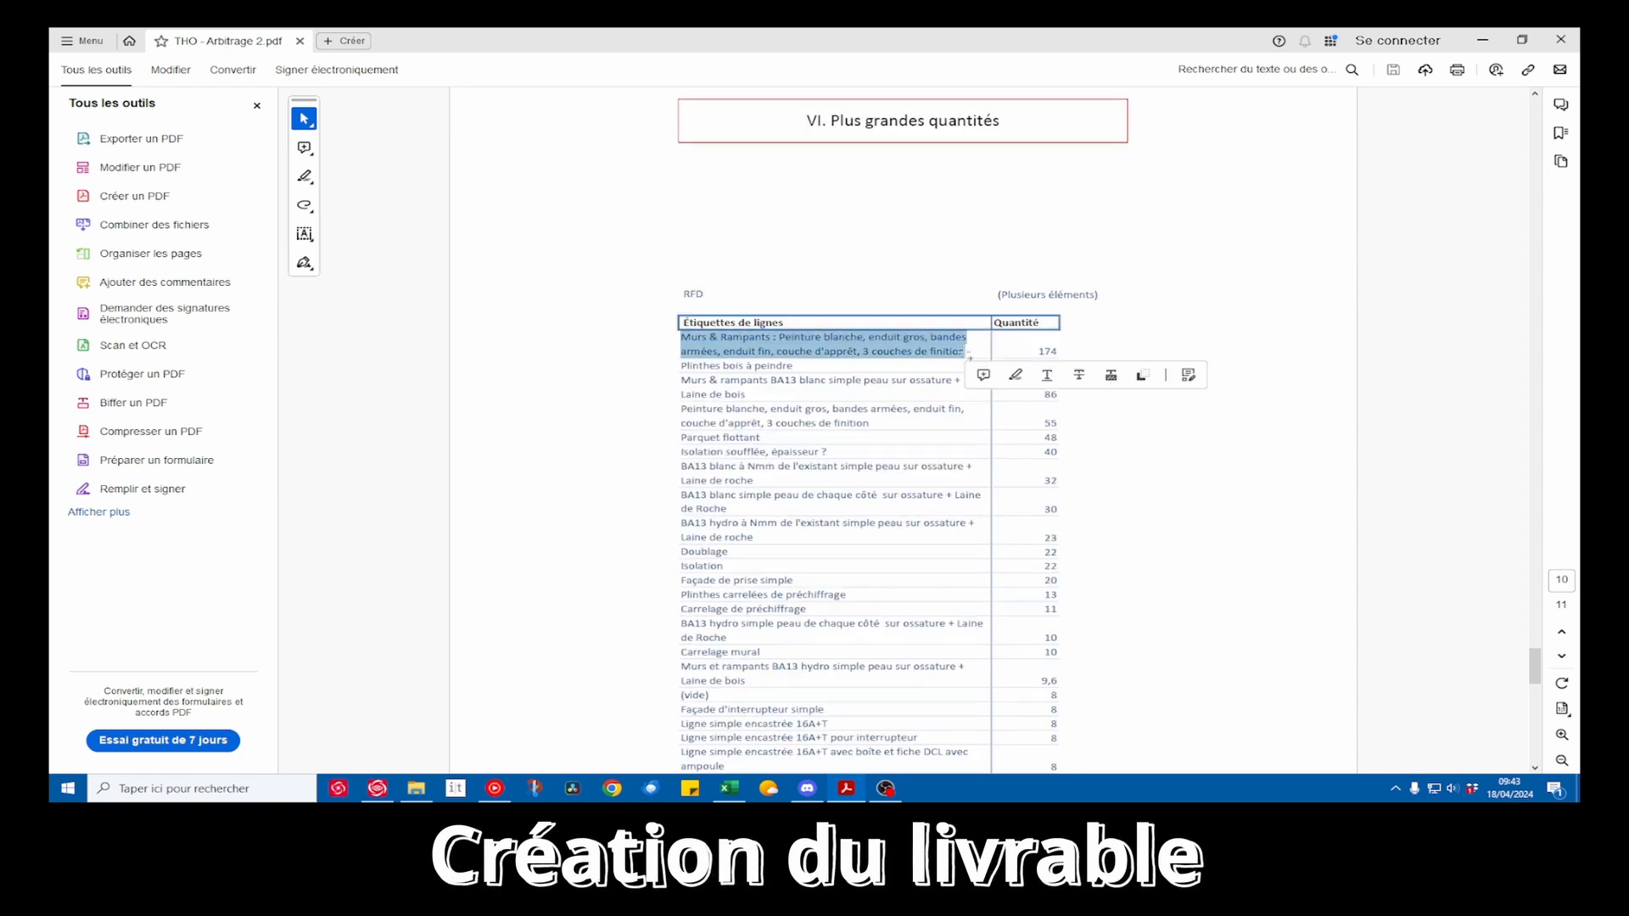
click(973, 352)
drag(720, 381, 889, 384)
click(797, 390)
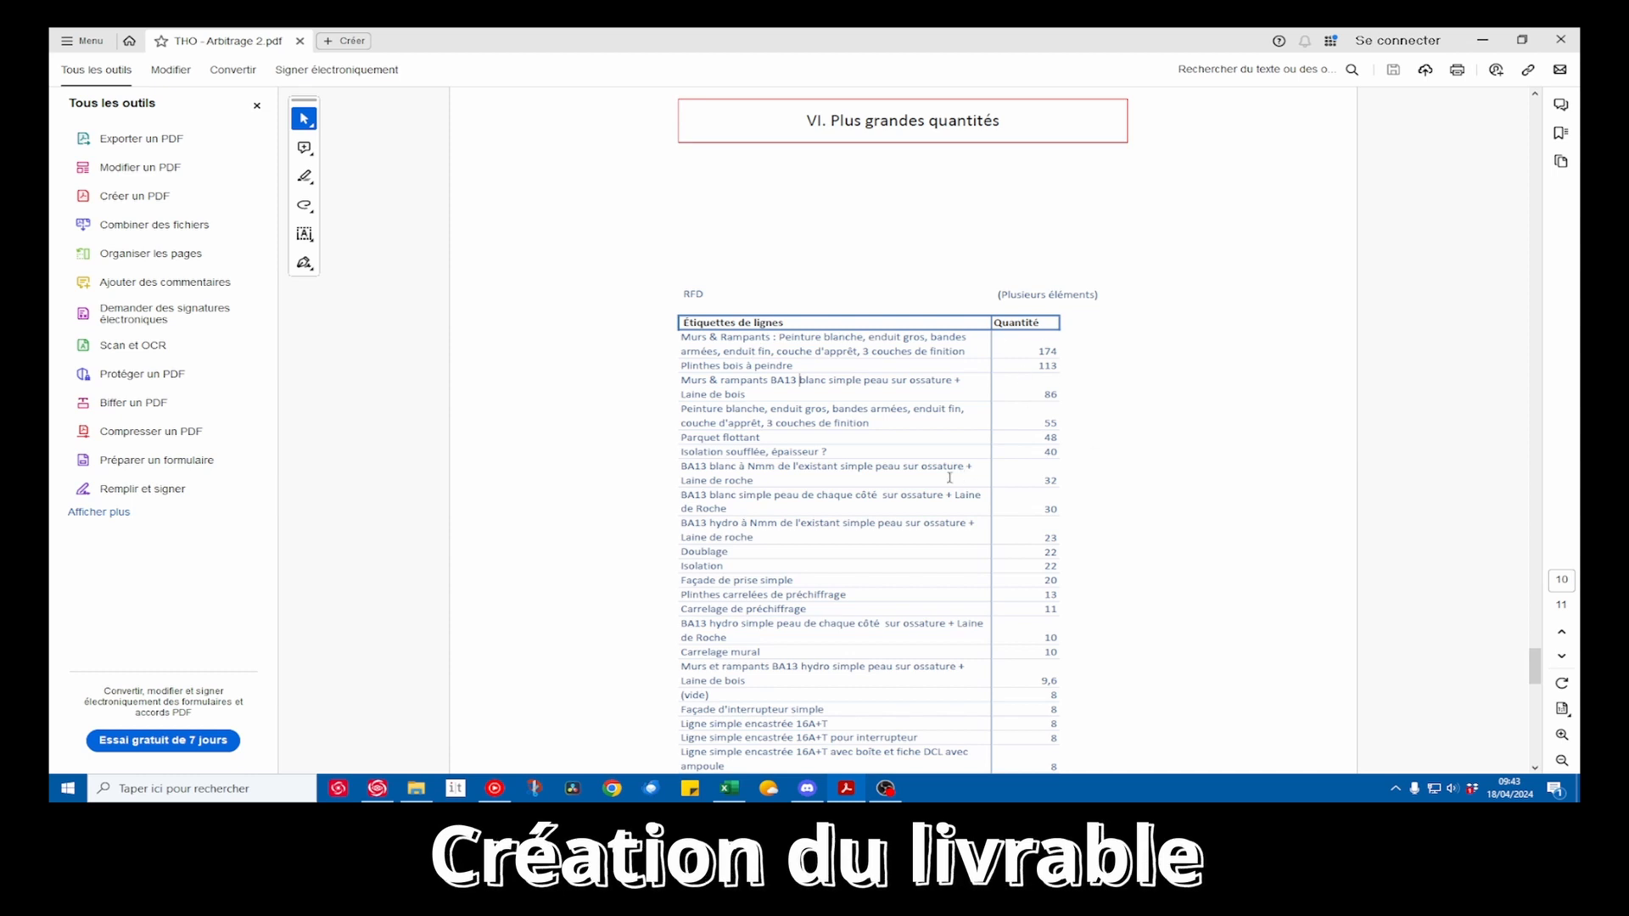
Go to section VII, Fusibles, examine its topics table, enlarge the page to 200% and hide the list of all tools
scroll(950, 478, down, 3)
scroll(950, 477, down, 10)
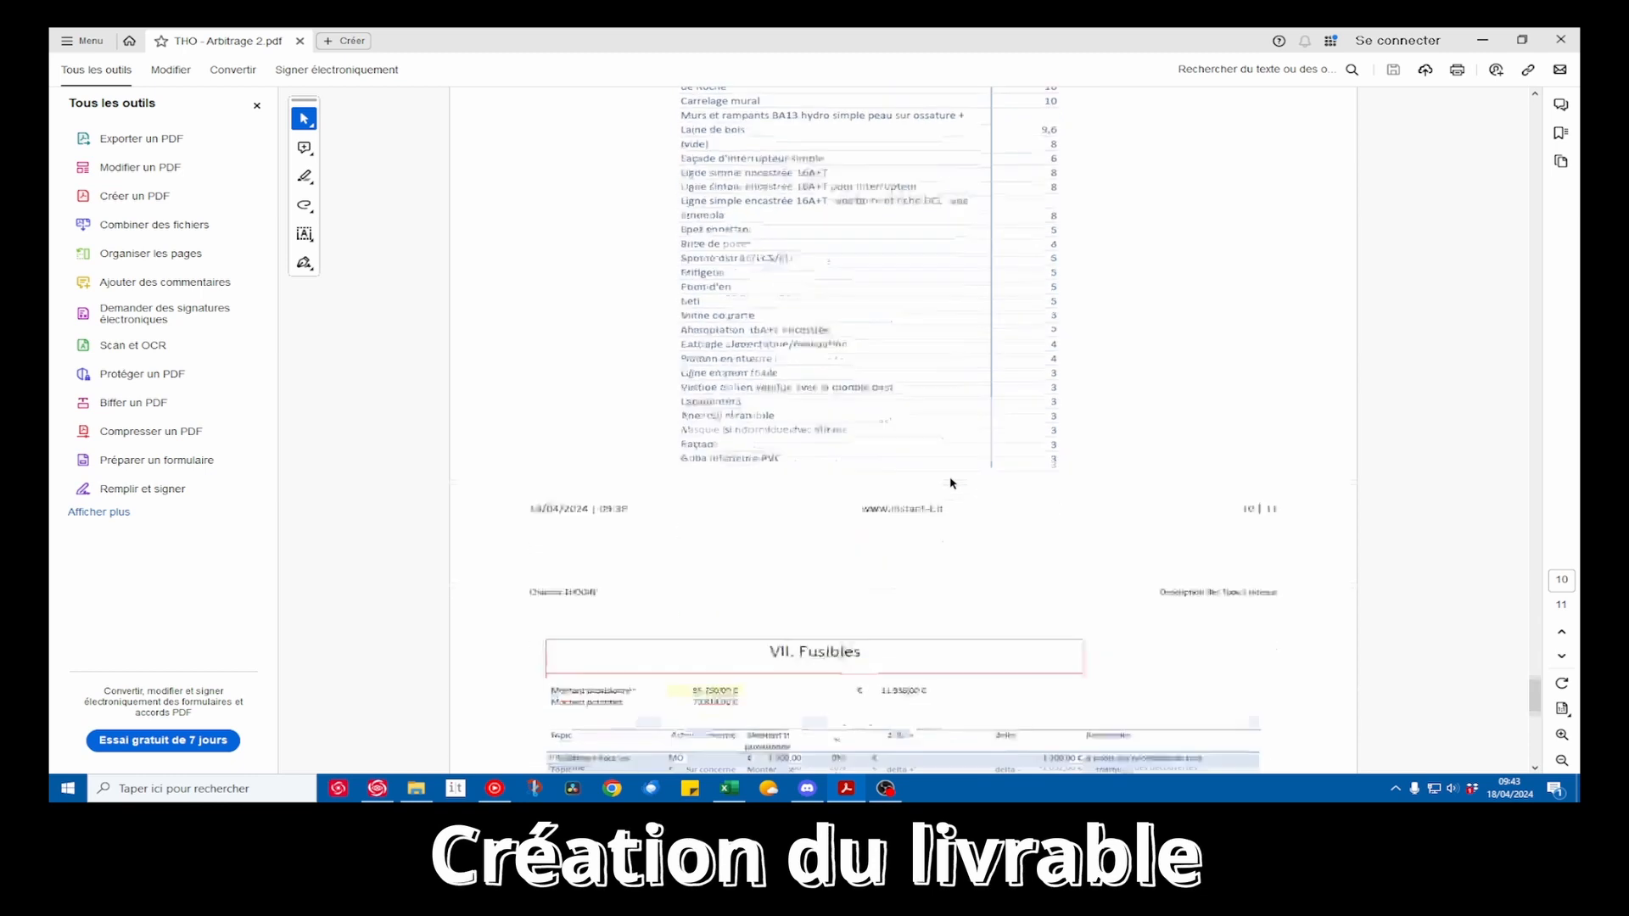
drag(550, 428, 1201, 533)
click(1127, 592)
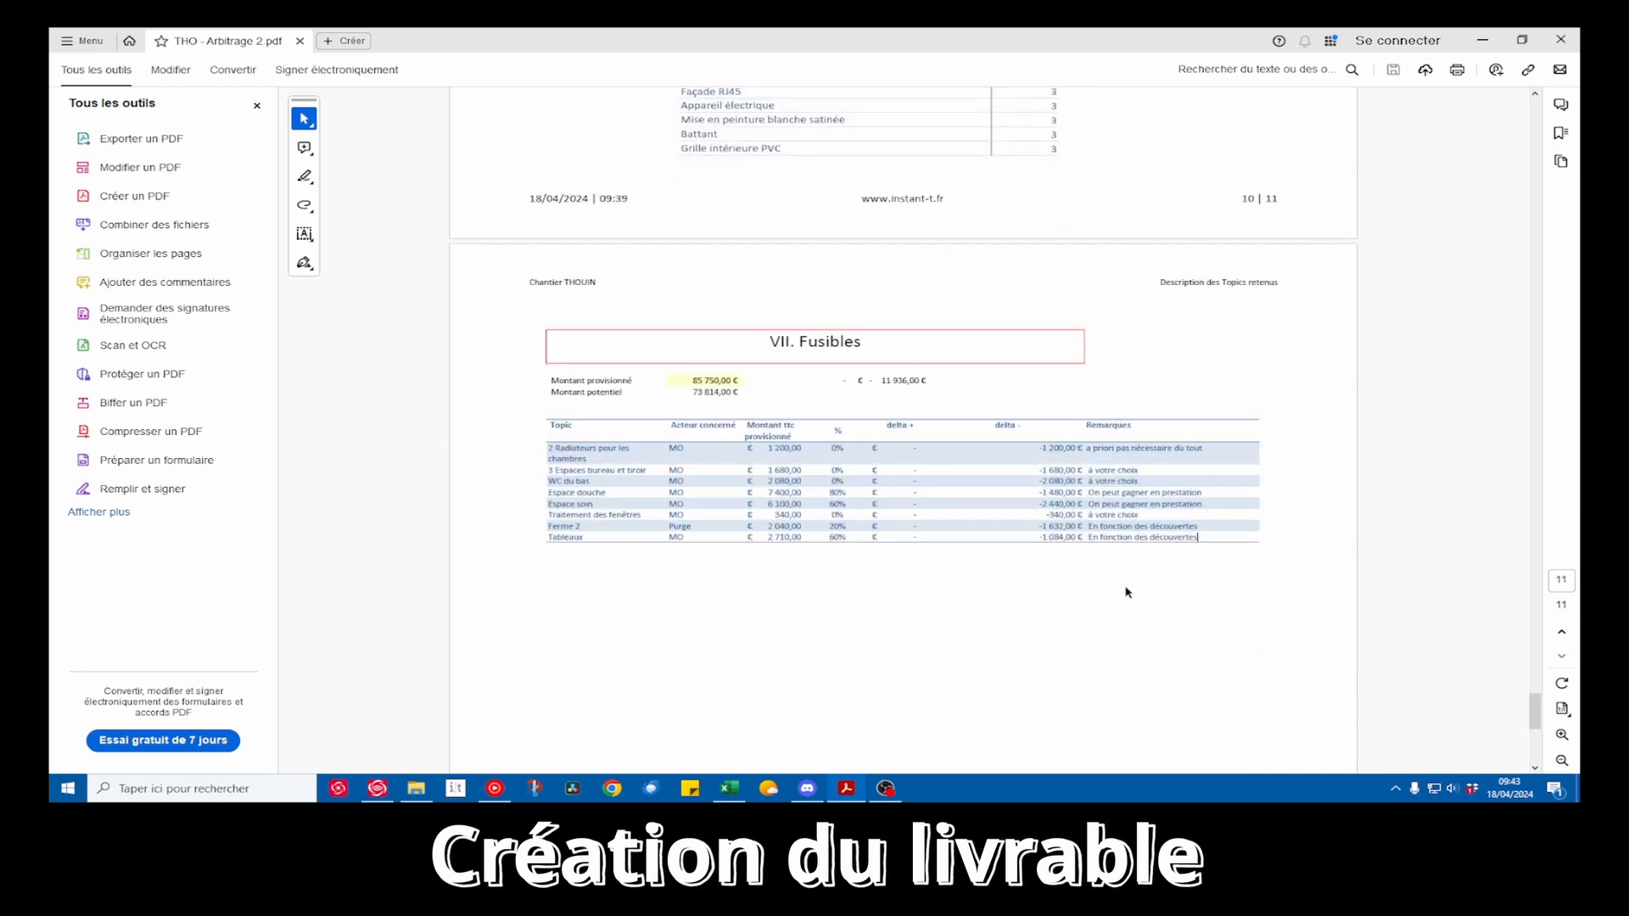
scroll(726, 541, up, 2)
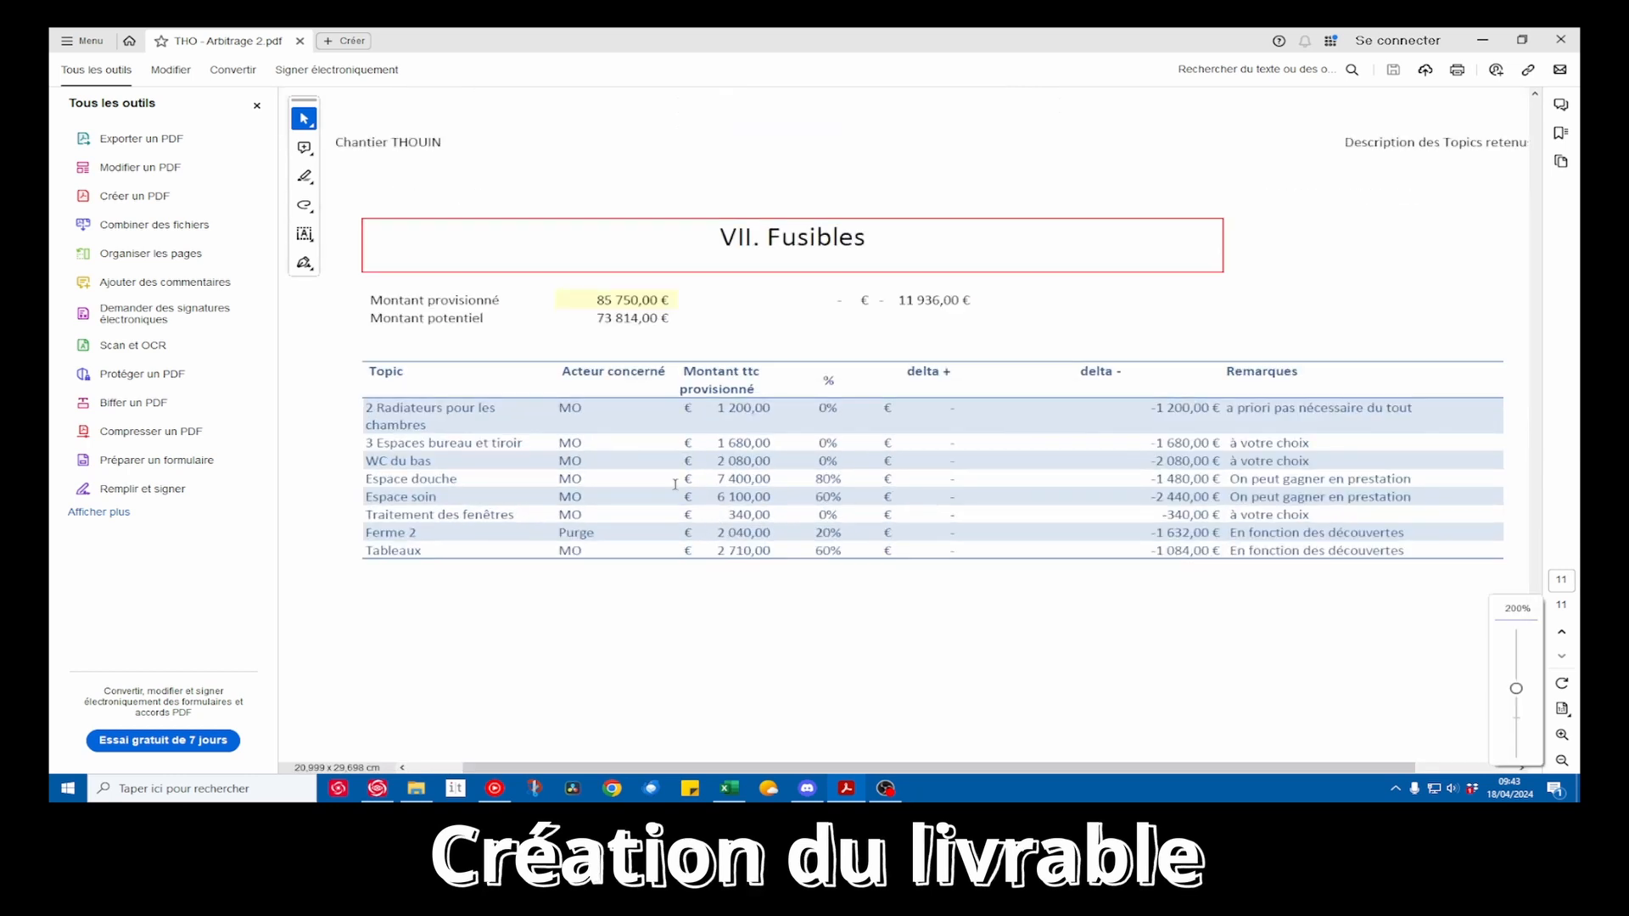
click(257, 106)
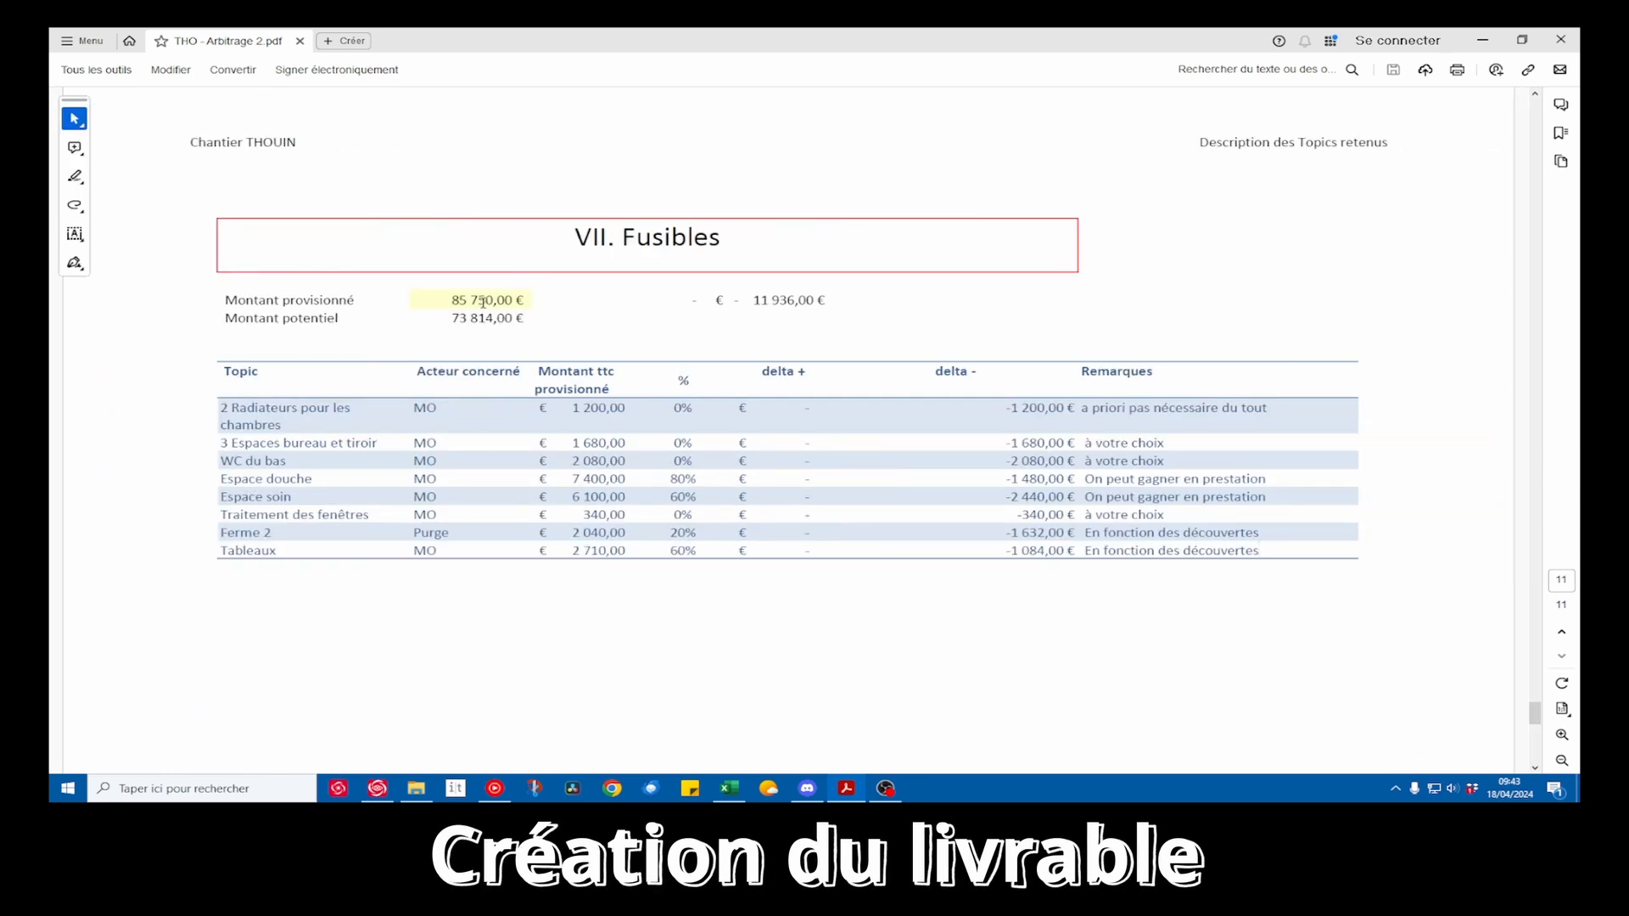
Highlight the Fusibles provisioned amount and the list of topics, checking the amount and percentage of the 2 Radiateurs pour les chambres topic
drag(445, 299, 524, 301)
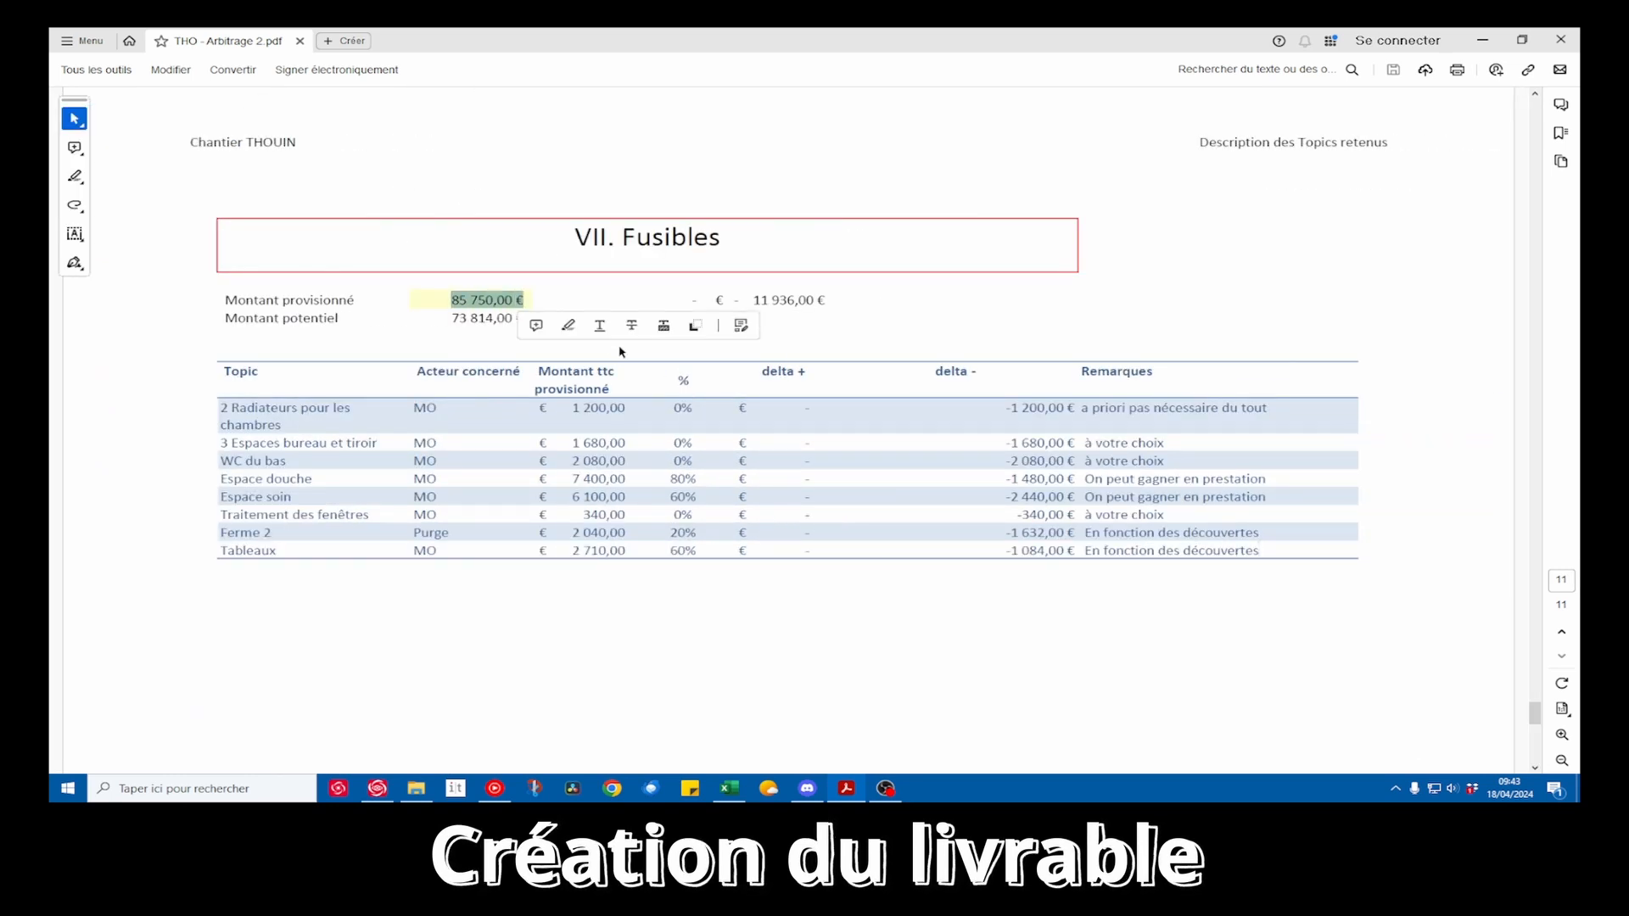
click(842, 338)
drag(223, 409, 350, 556)
click(495, 499)
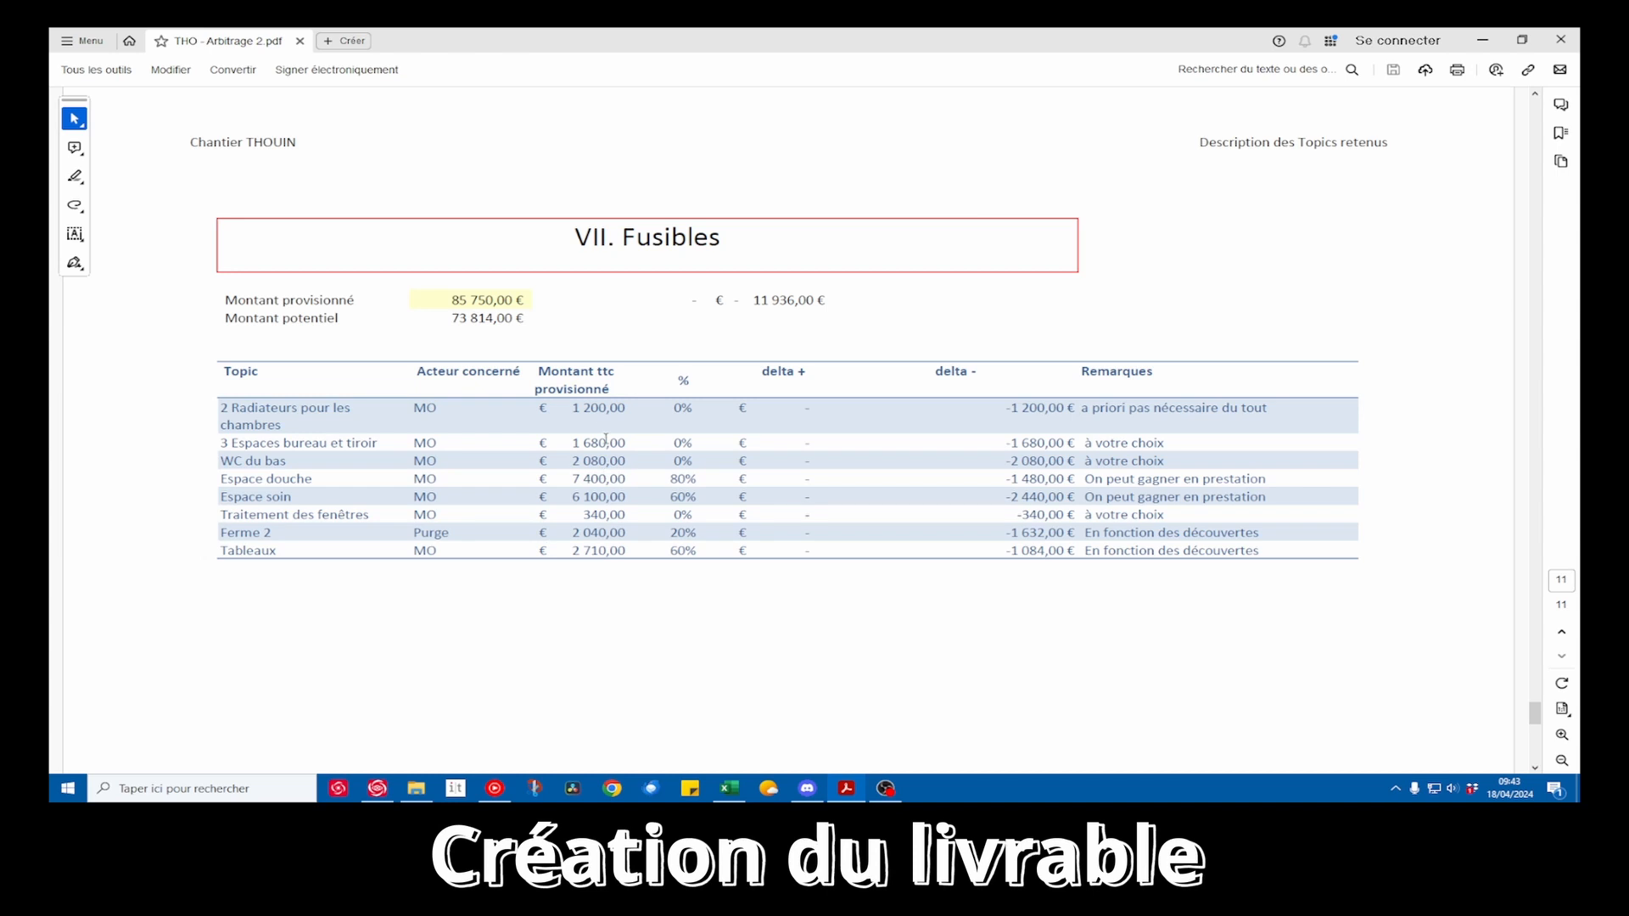
drag(569, 409, 626, 411)
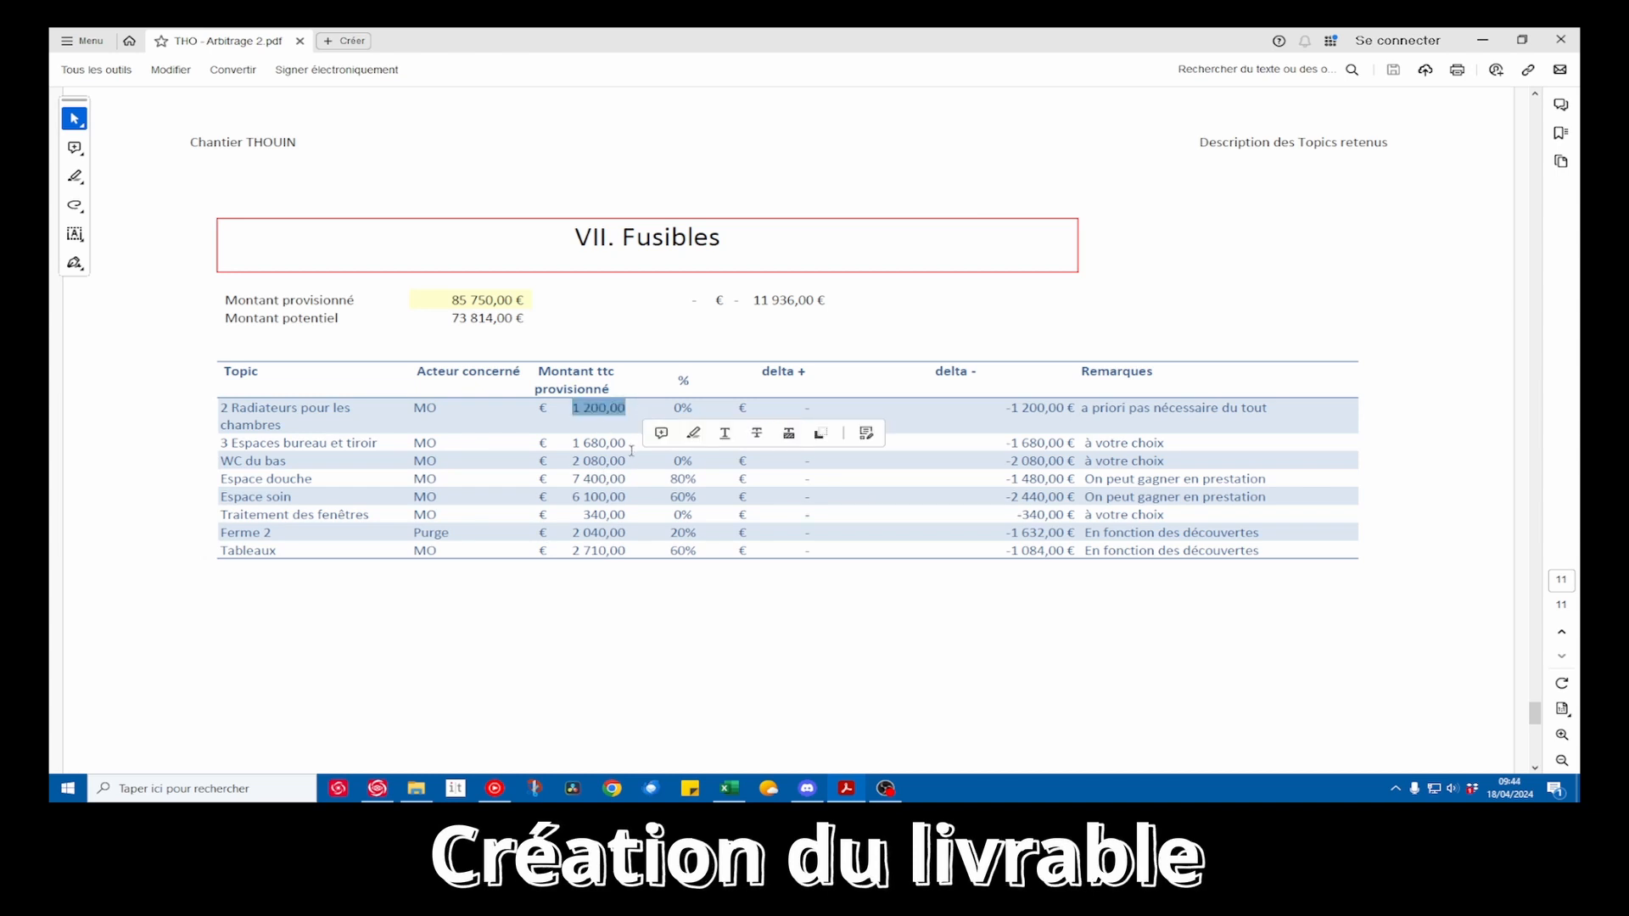
drag(675, 410, 694, 414)
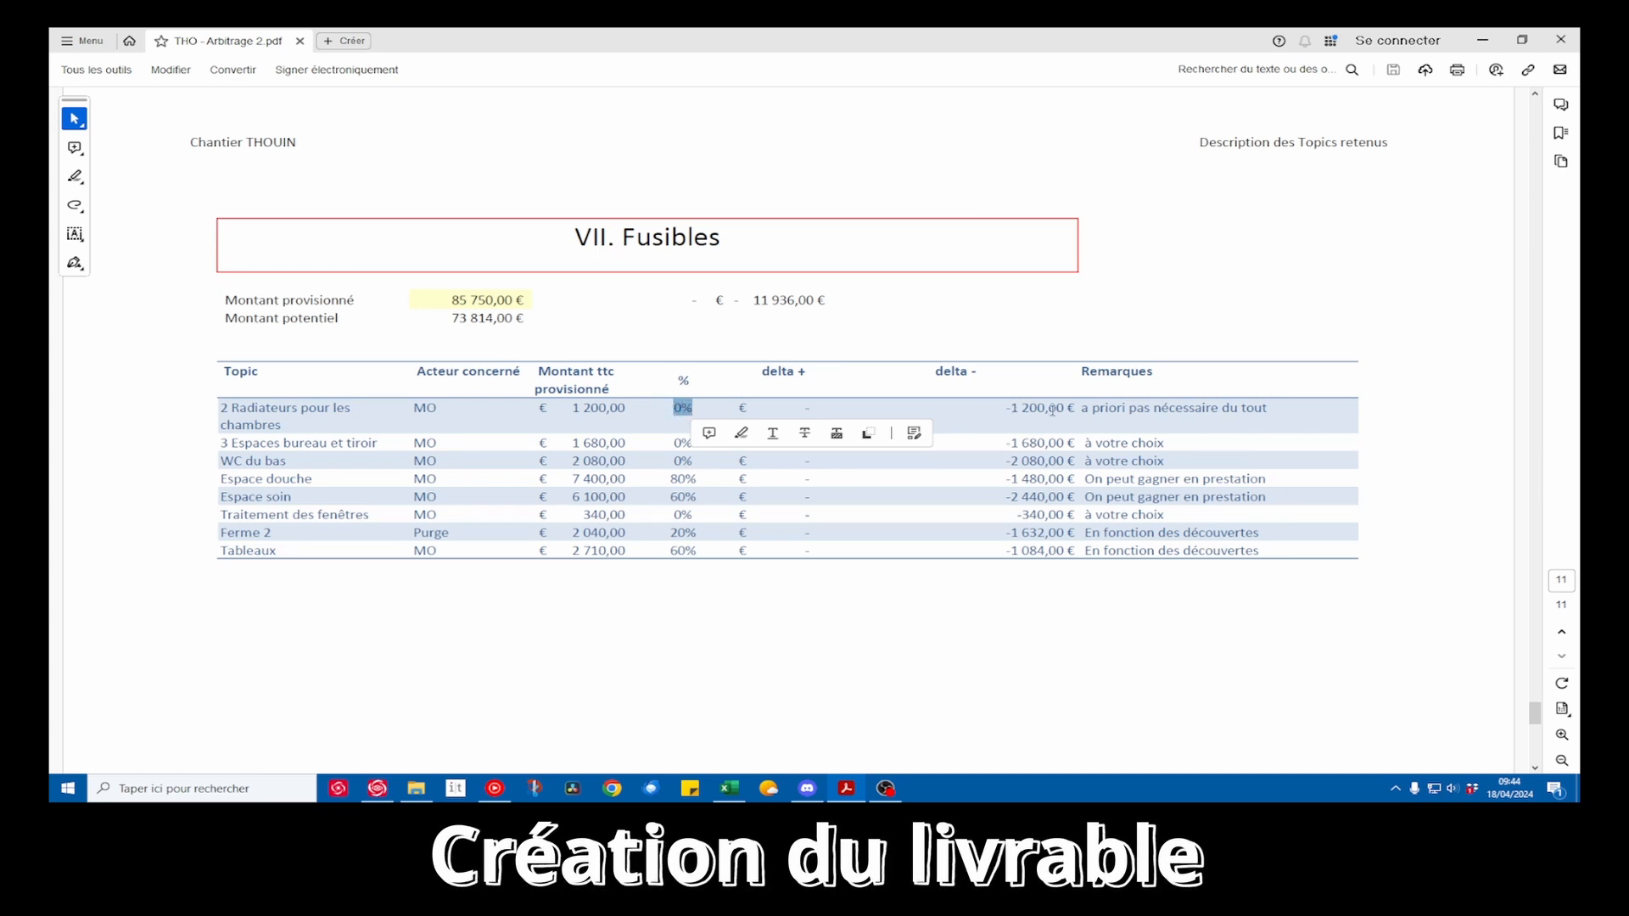
Check the Espace douche topic by highlighting its provisioned TTC amount, its percentage and its negative delta
double_click(590, 480)
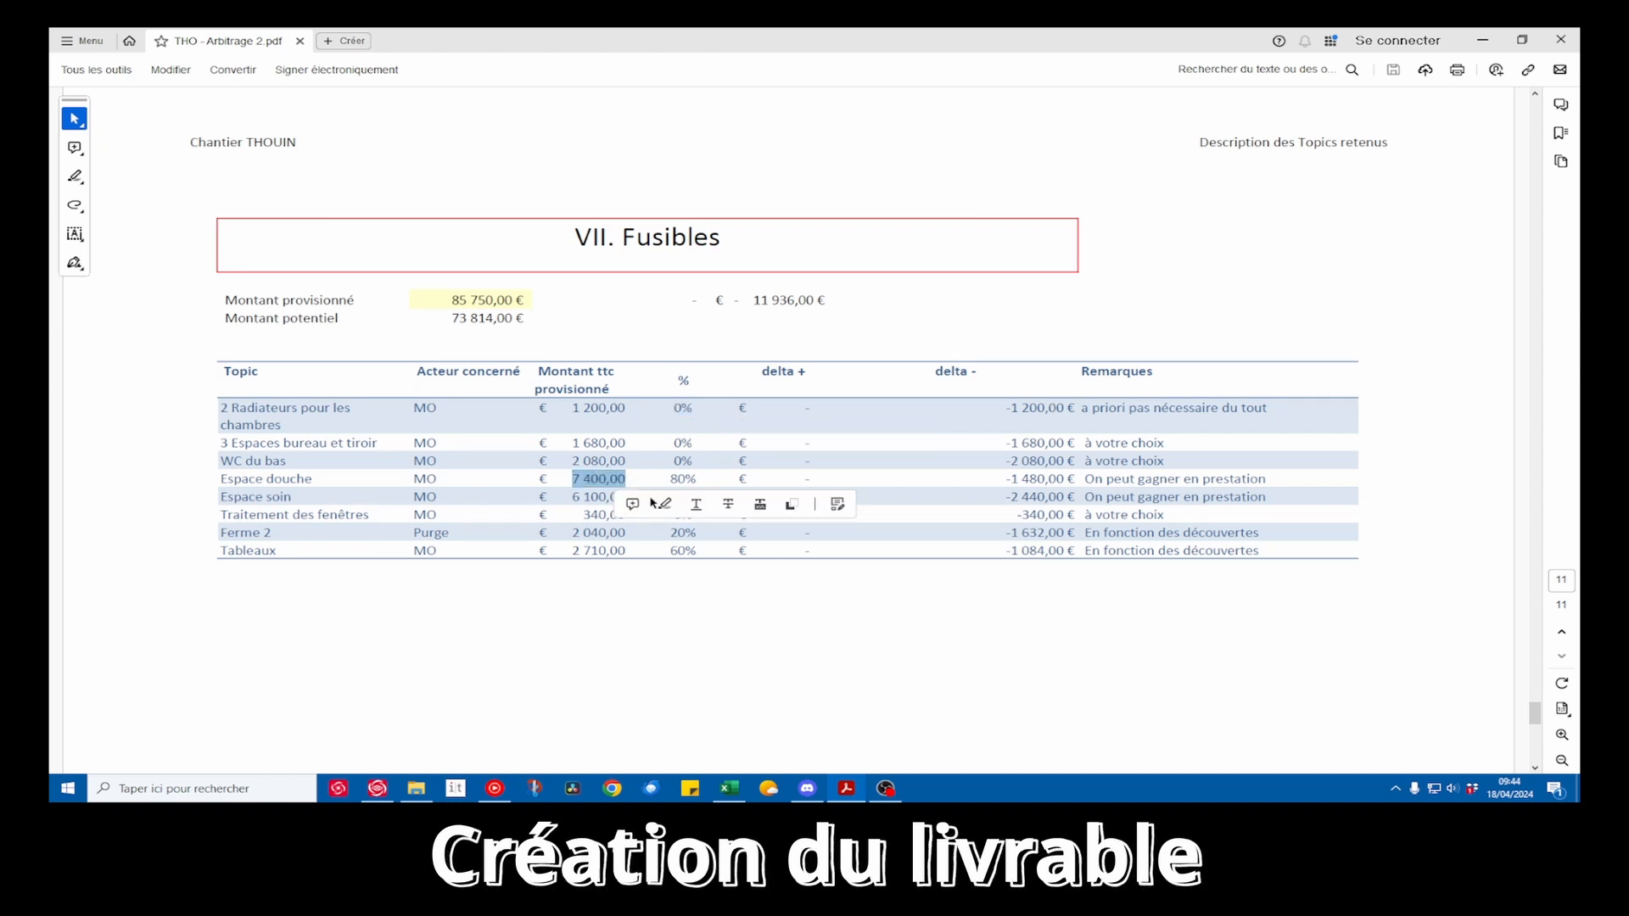
click(678, 482)
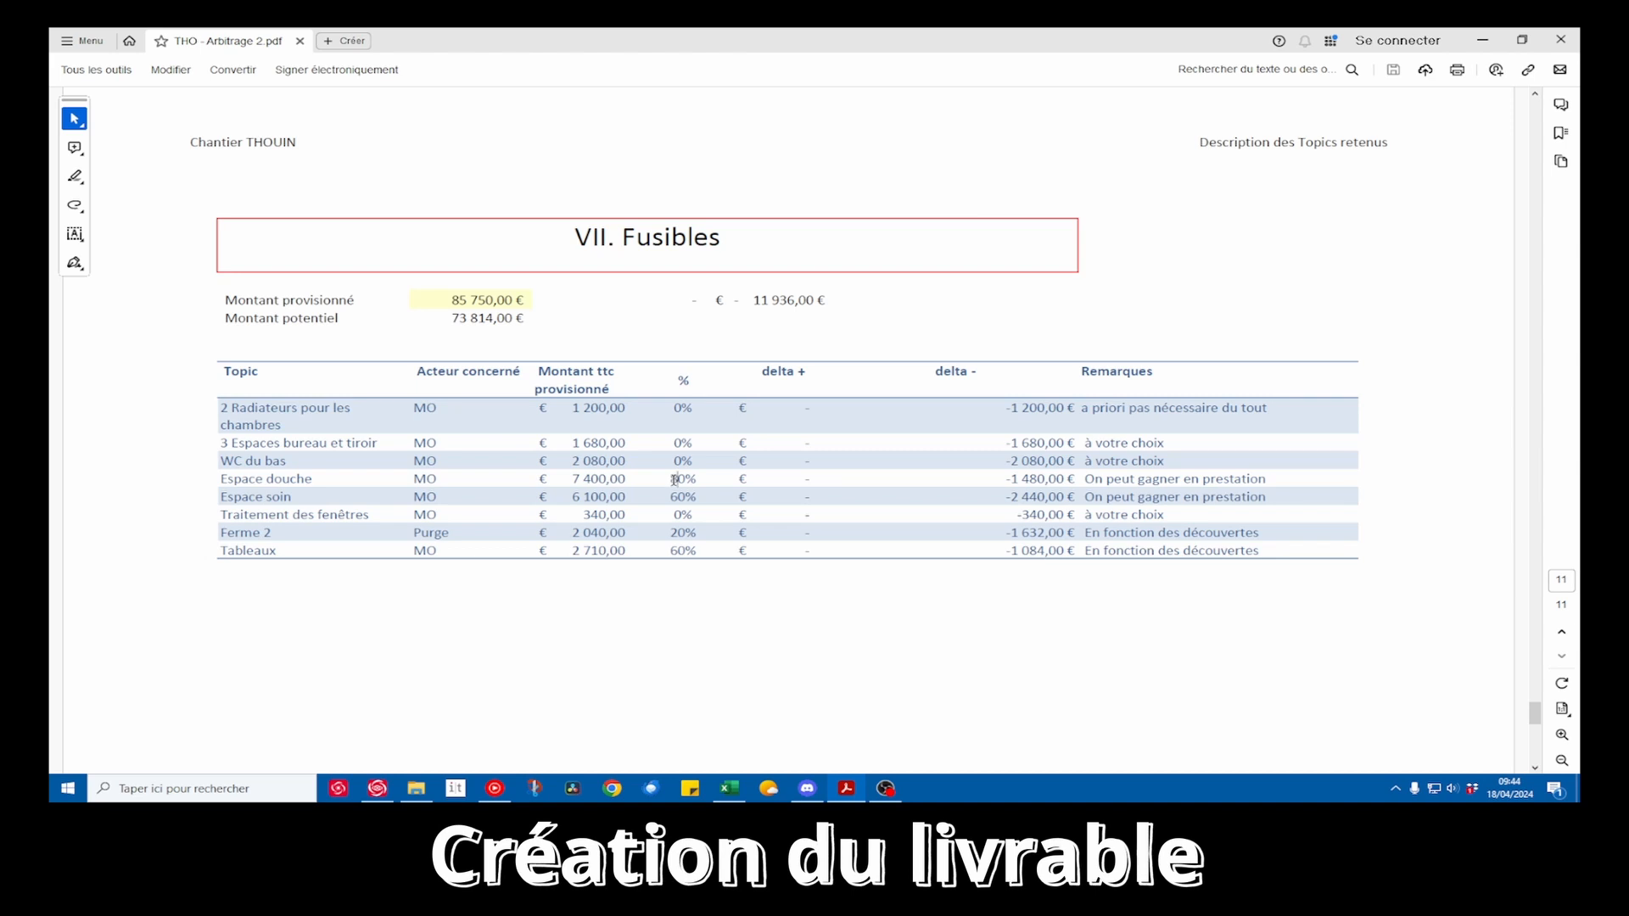
drag(678, 480, 696, 481)
click(600, 480)
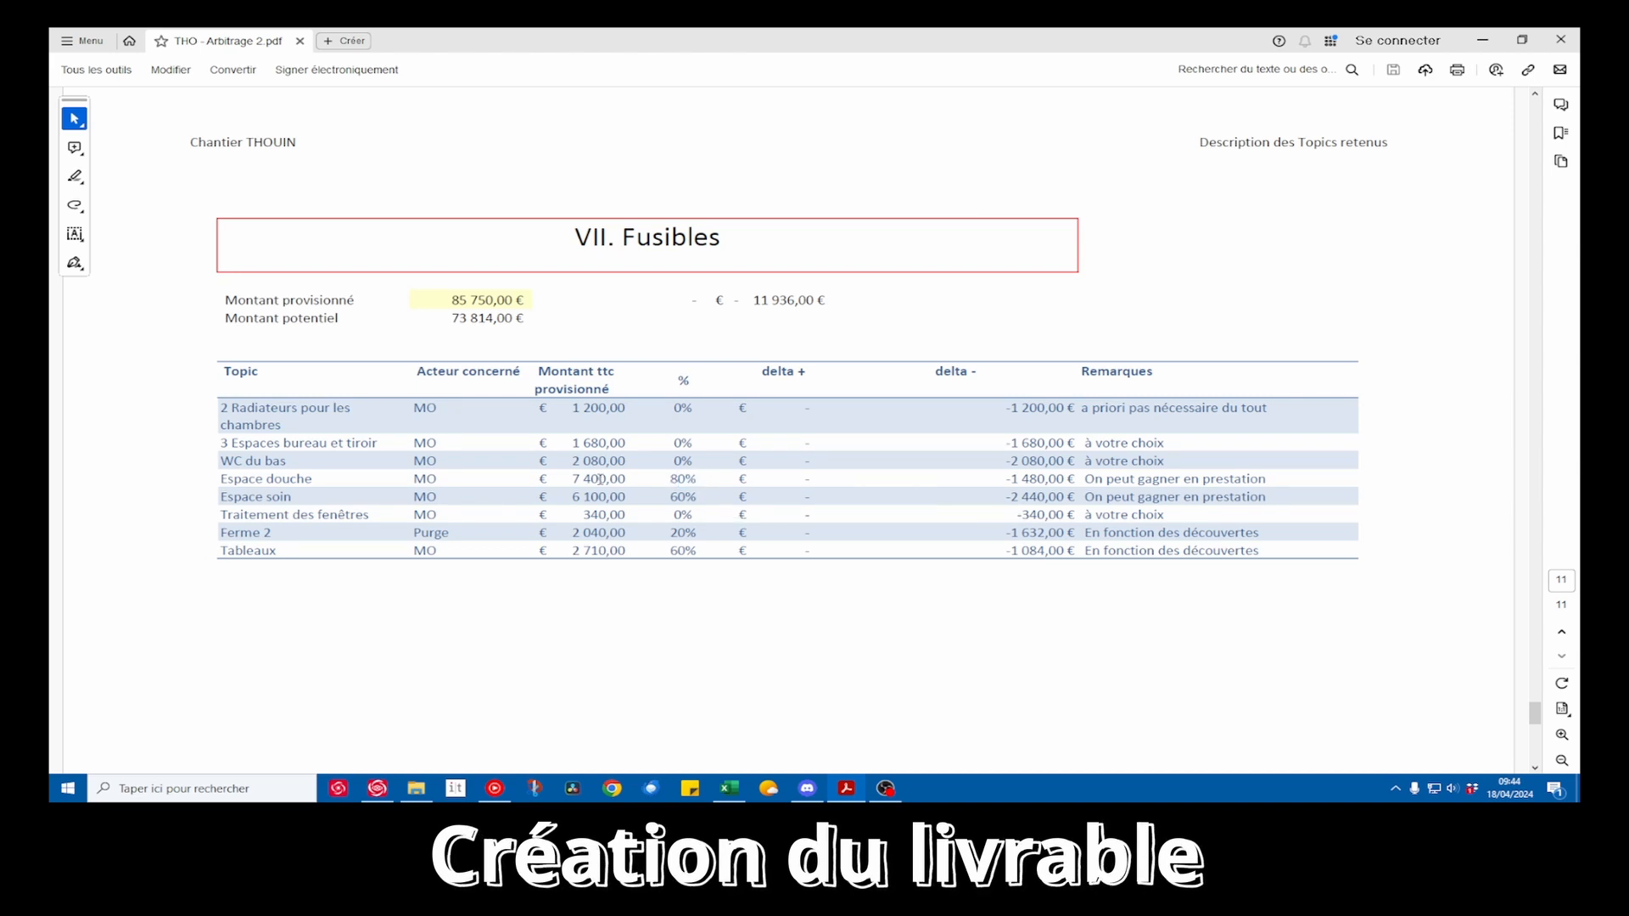
drag(1025, 484, 1099, 481)
double_click(1038, 481)
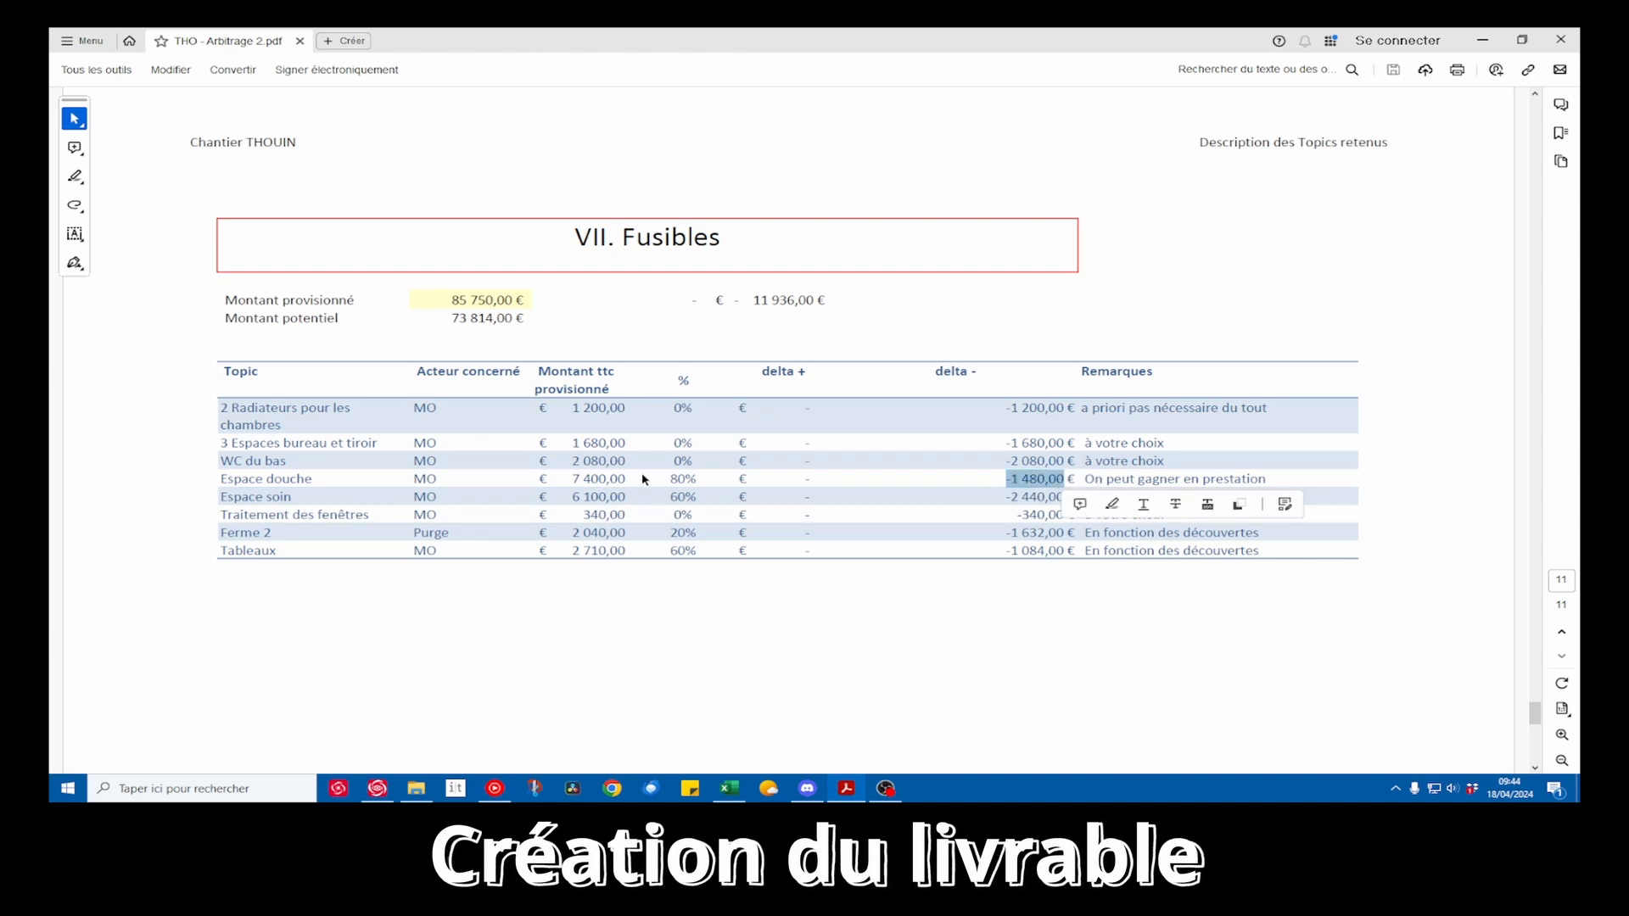
Switch to the Excel workbook and open the ARCHI-Carnet Arbitrage 2 Fusibles sheet
key(alt+Tab)
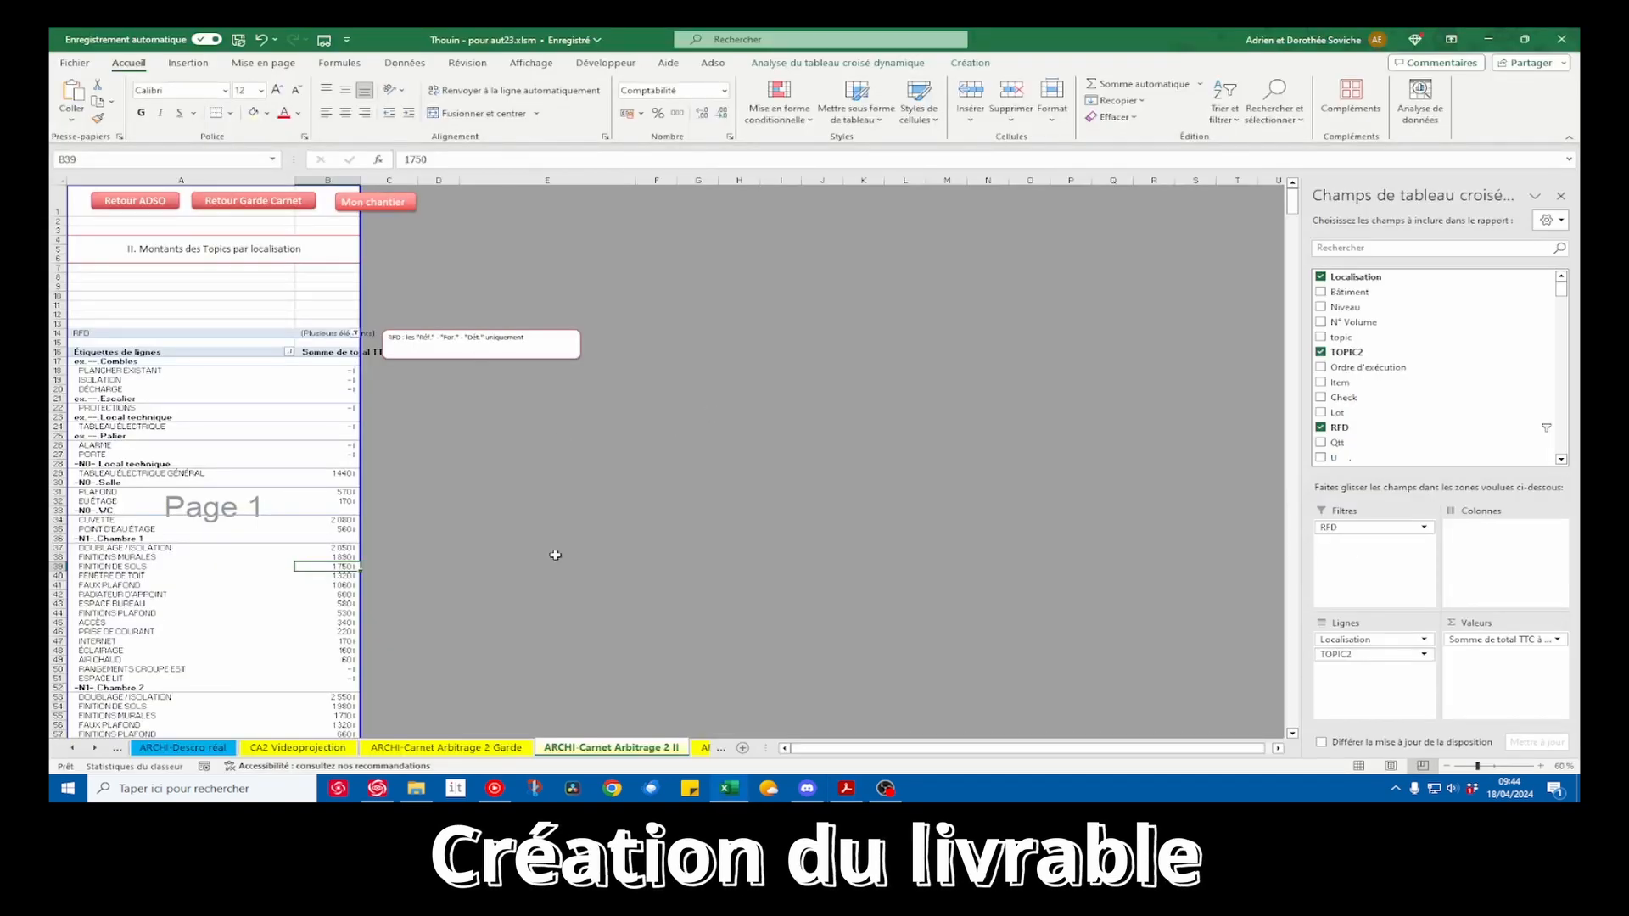
click(95, 749)
click(95, 750)
click(95, 749)
click(95, 749)
click(95, 749)
click(95, 749)
click(526, 749)
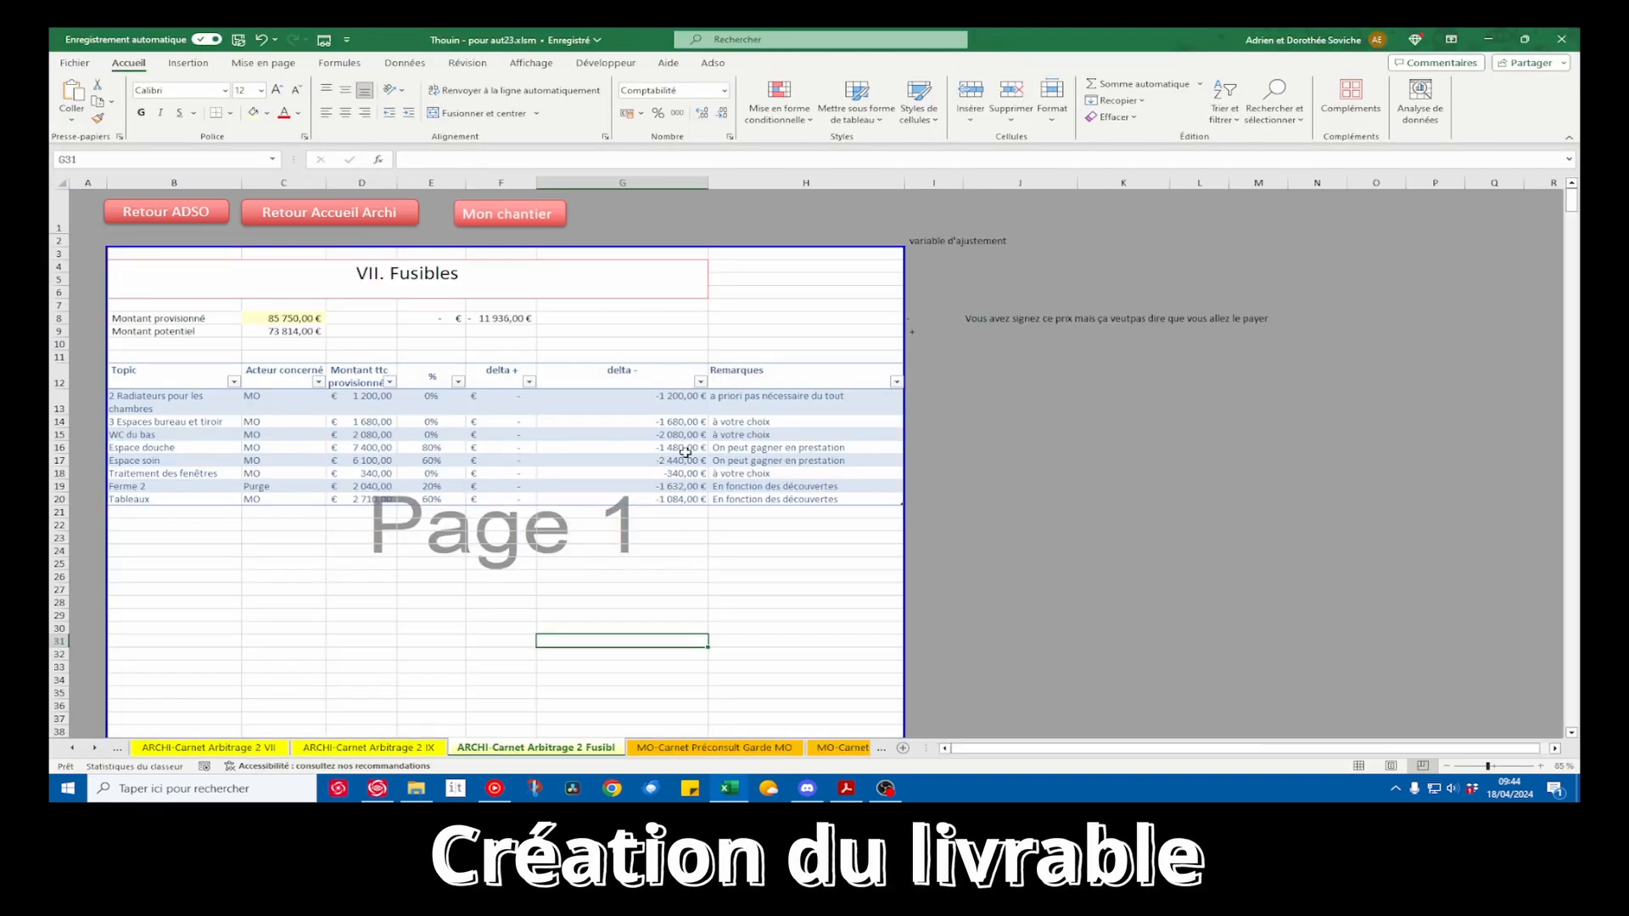
Remove the decimals from the delta - and Montant ttc provisionné columns of the Fusibles table
click(677, 371)
click(722, 113)
click(722, 112)
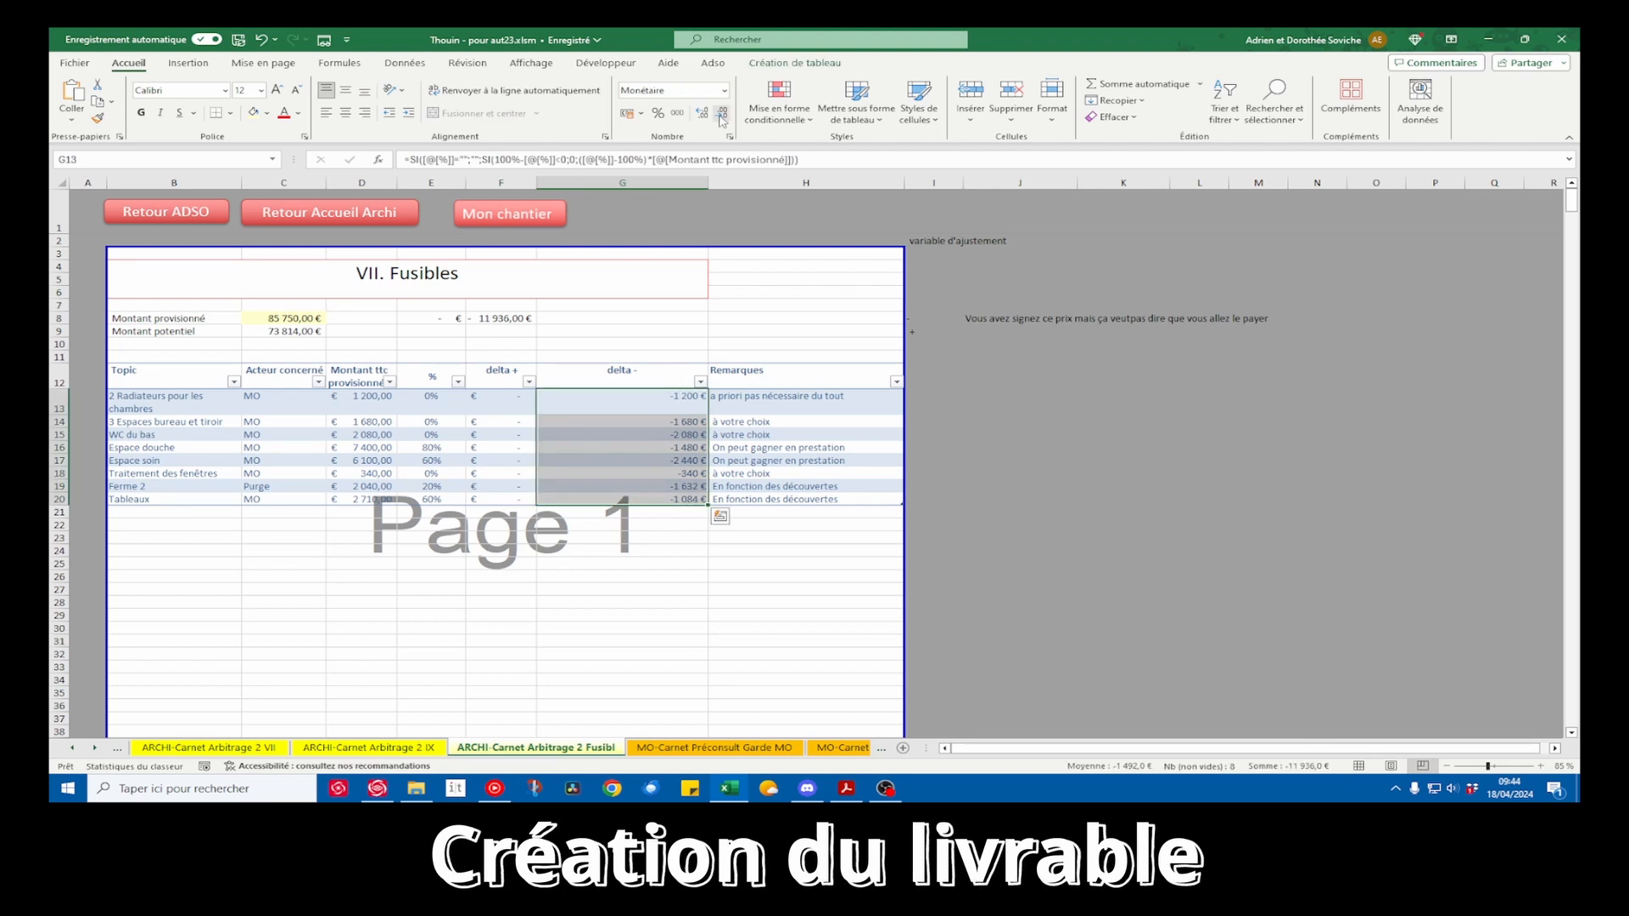
click(379, 368)
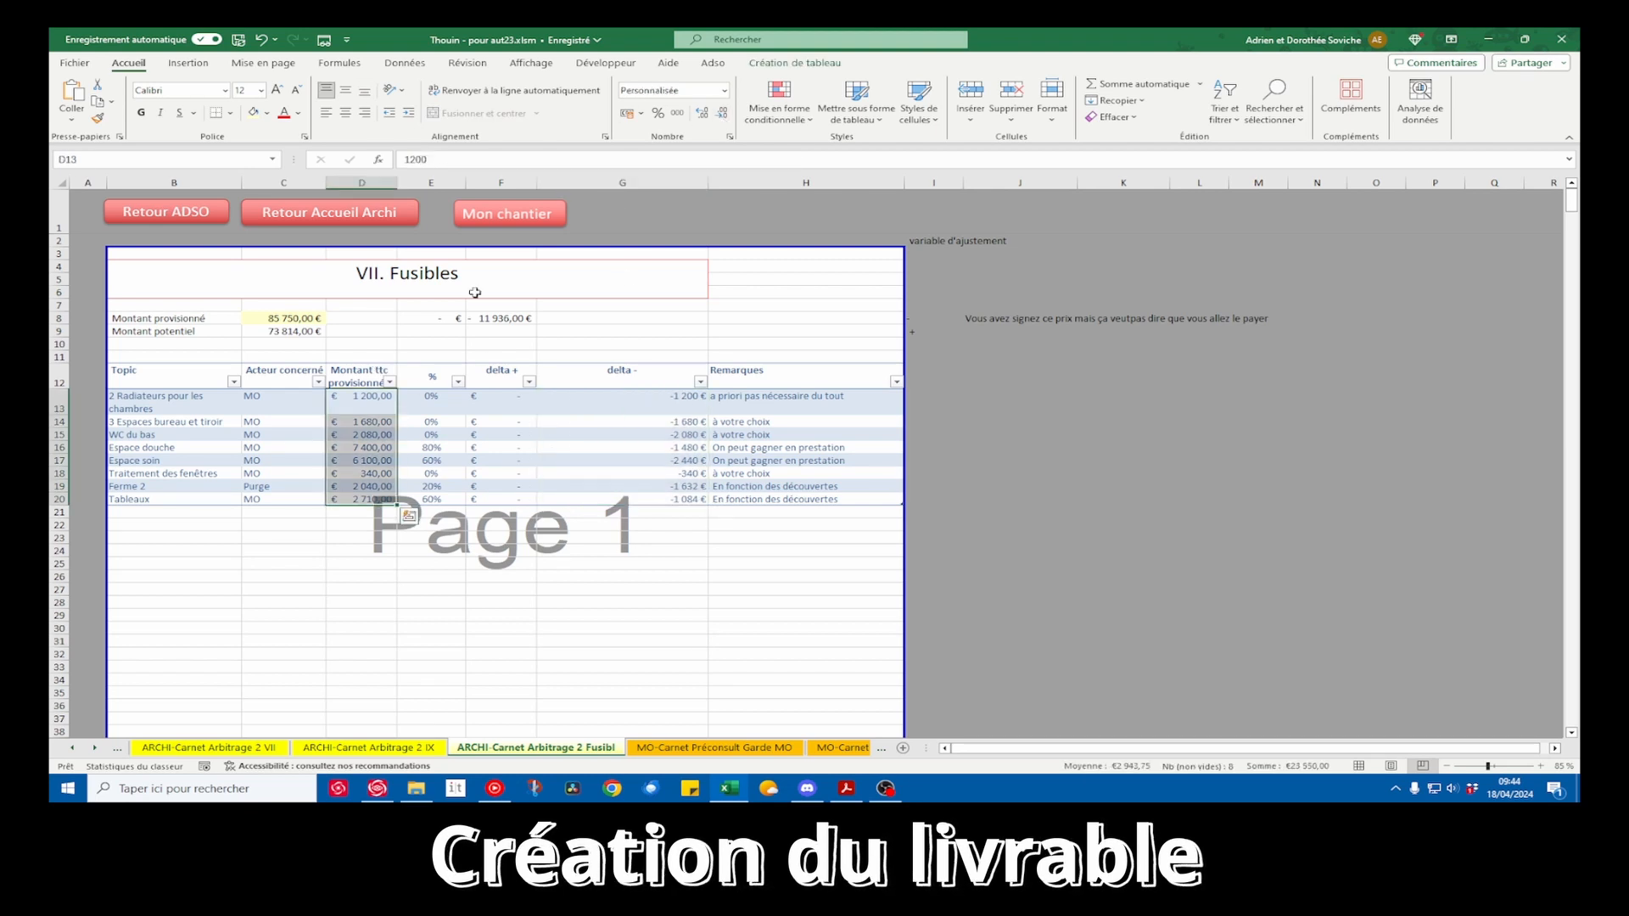
click(722, 113)
click(514, 562)
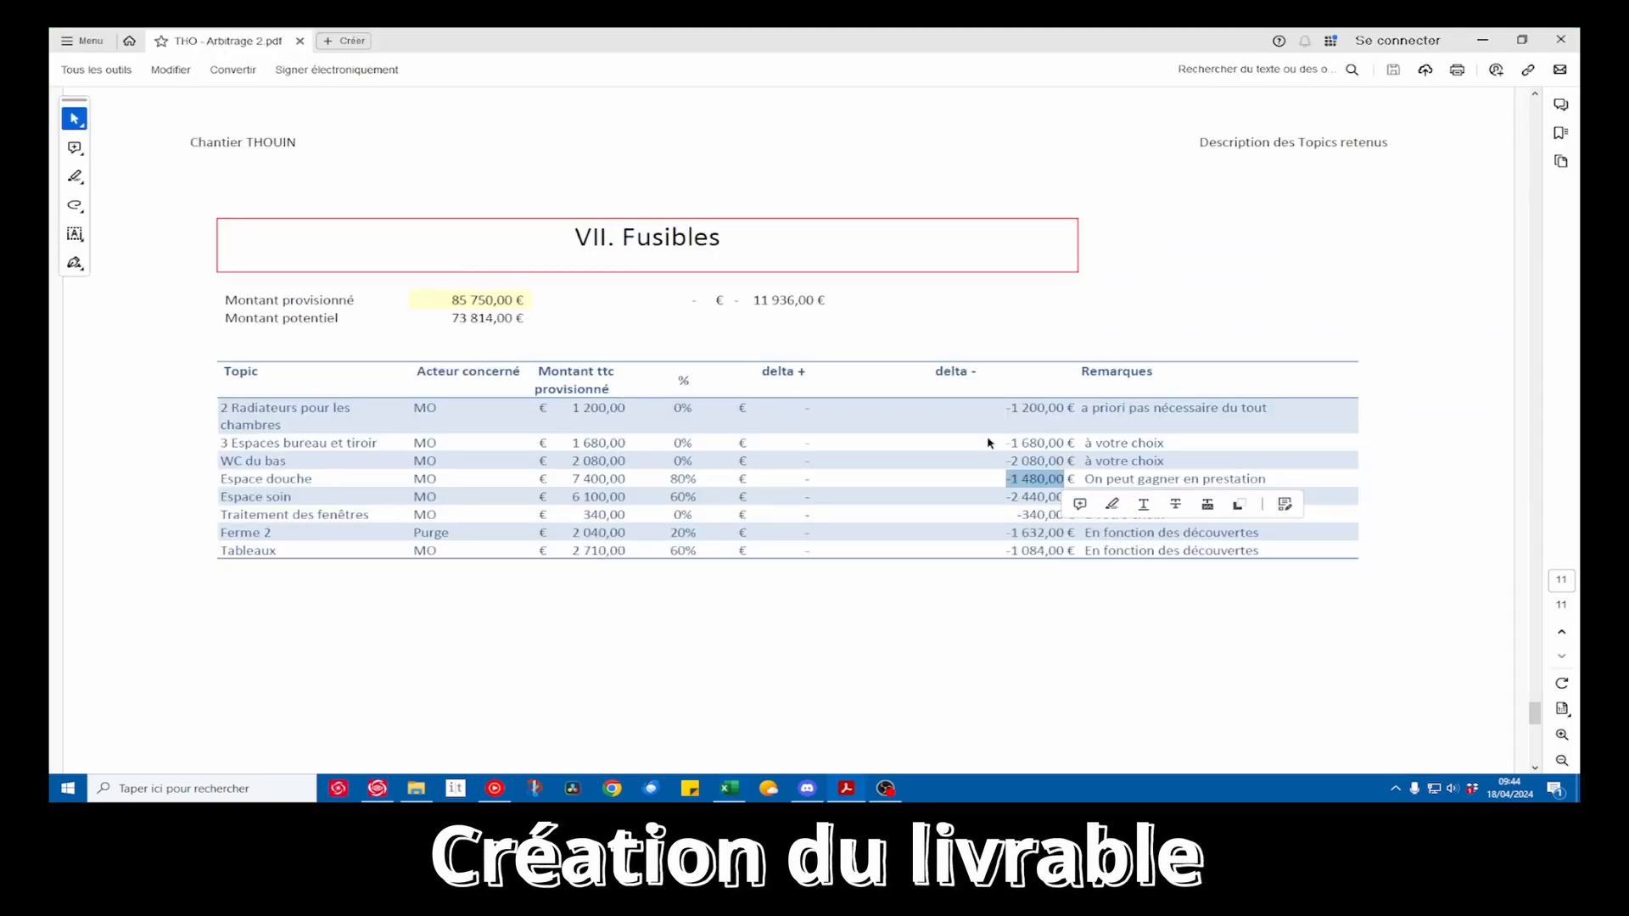
Back in the Excel workbook, narrow the delta - and Acteur concerné columns and slightly widen the Remarques column
key(alt+Tab)
drag(707, 184, 616, 189)
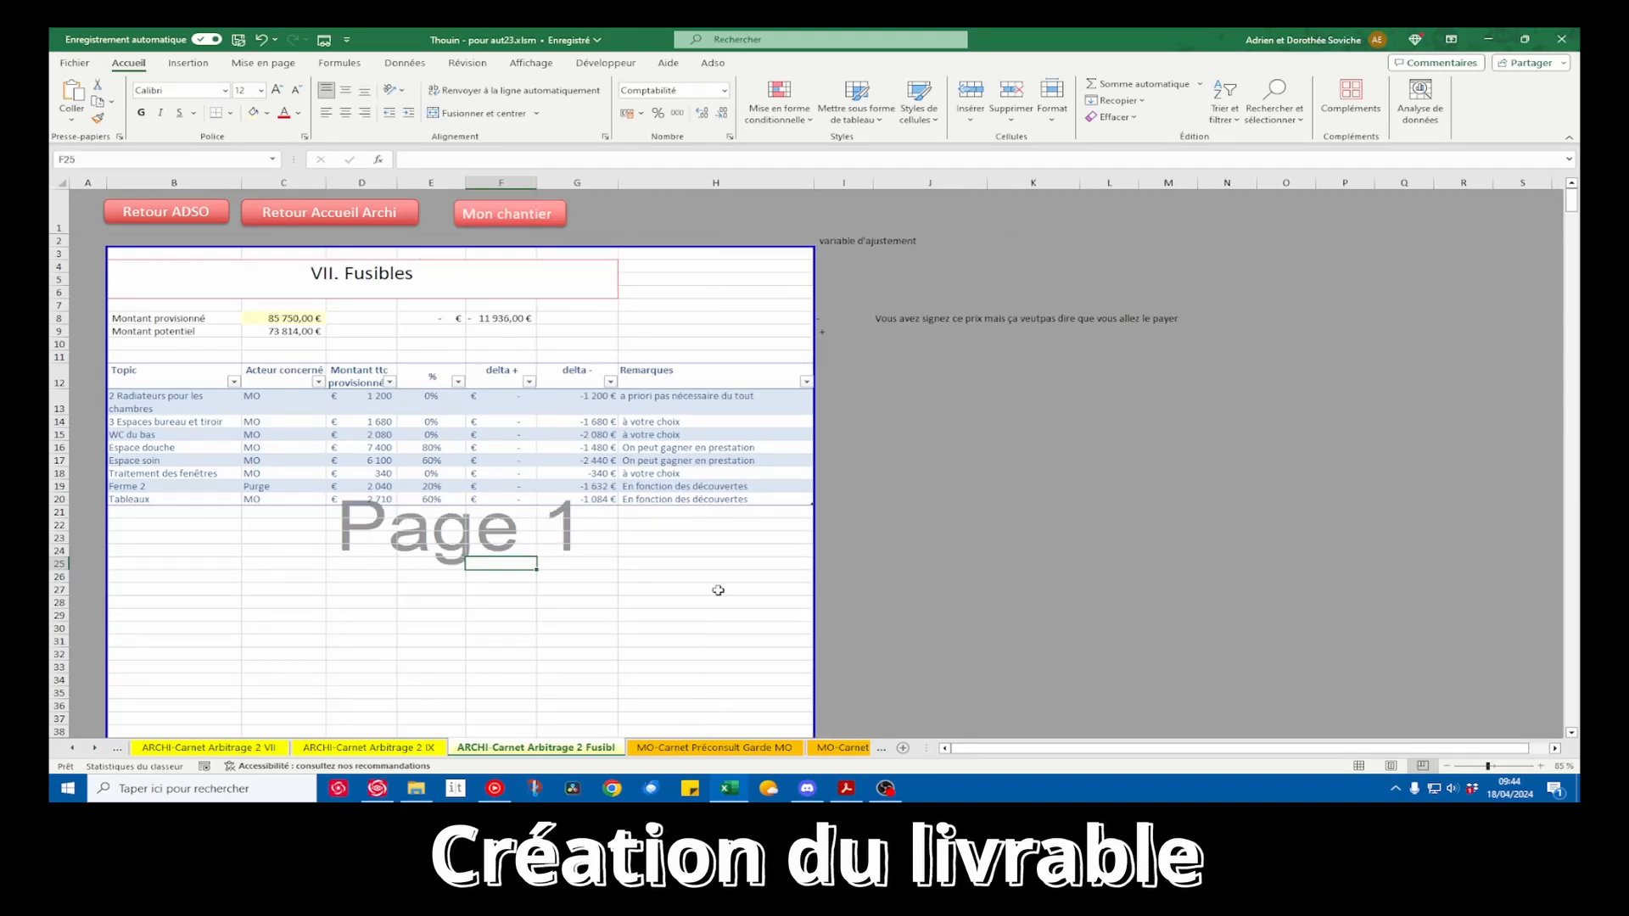
drag(814, 184, 837, 184)
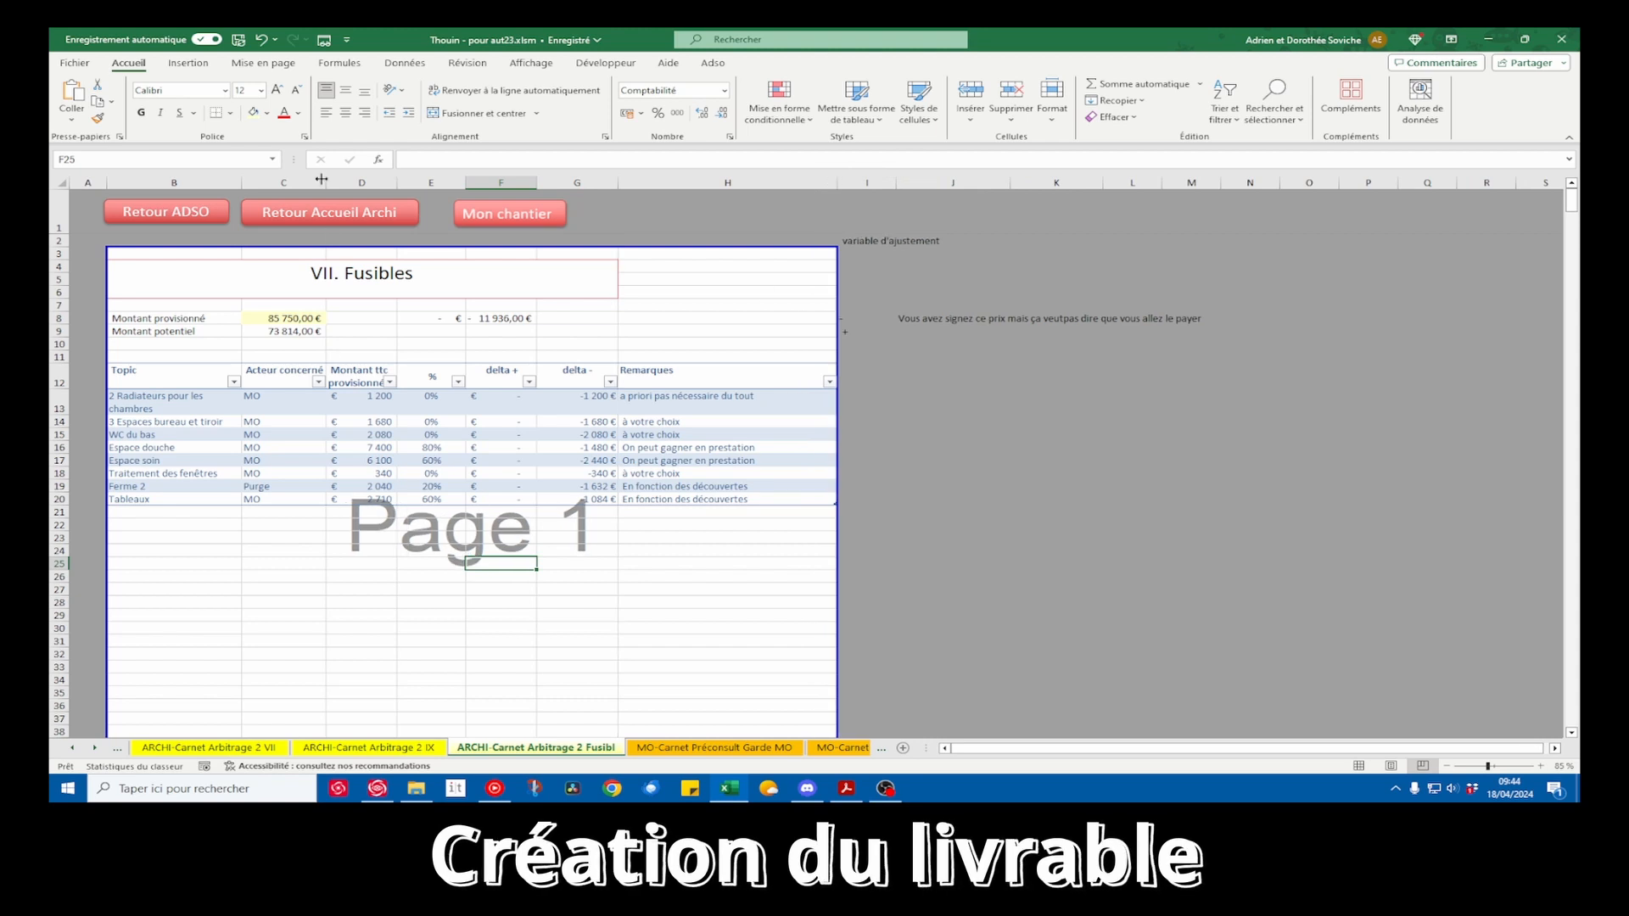
mouse_move(327, 181)
mouse_down()
mouse_move(294, 182)
mouse_move(314, 186)
mouse_up()
Review the Fusibles table's actors and percentages, examining the actor, percentage and negative delta of the Ferme 2 topic
drag(265, 419, 270, 472)
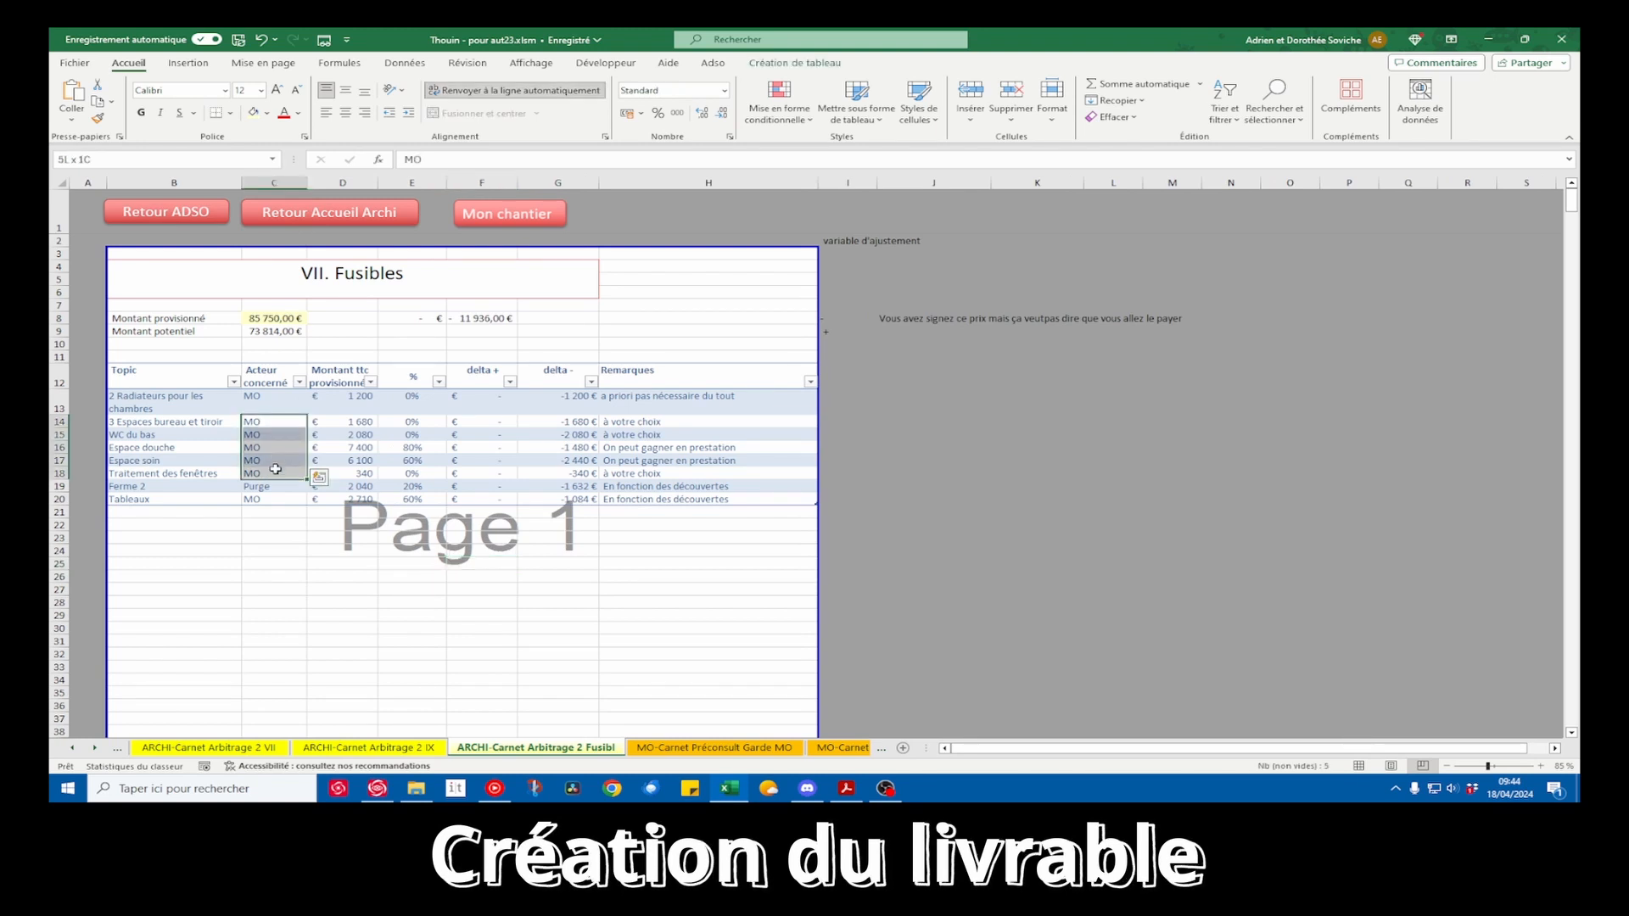
drag(426, 396, 432, 504)
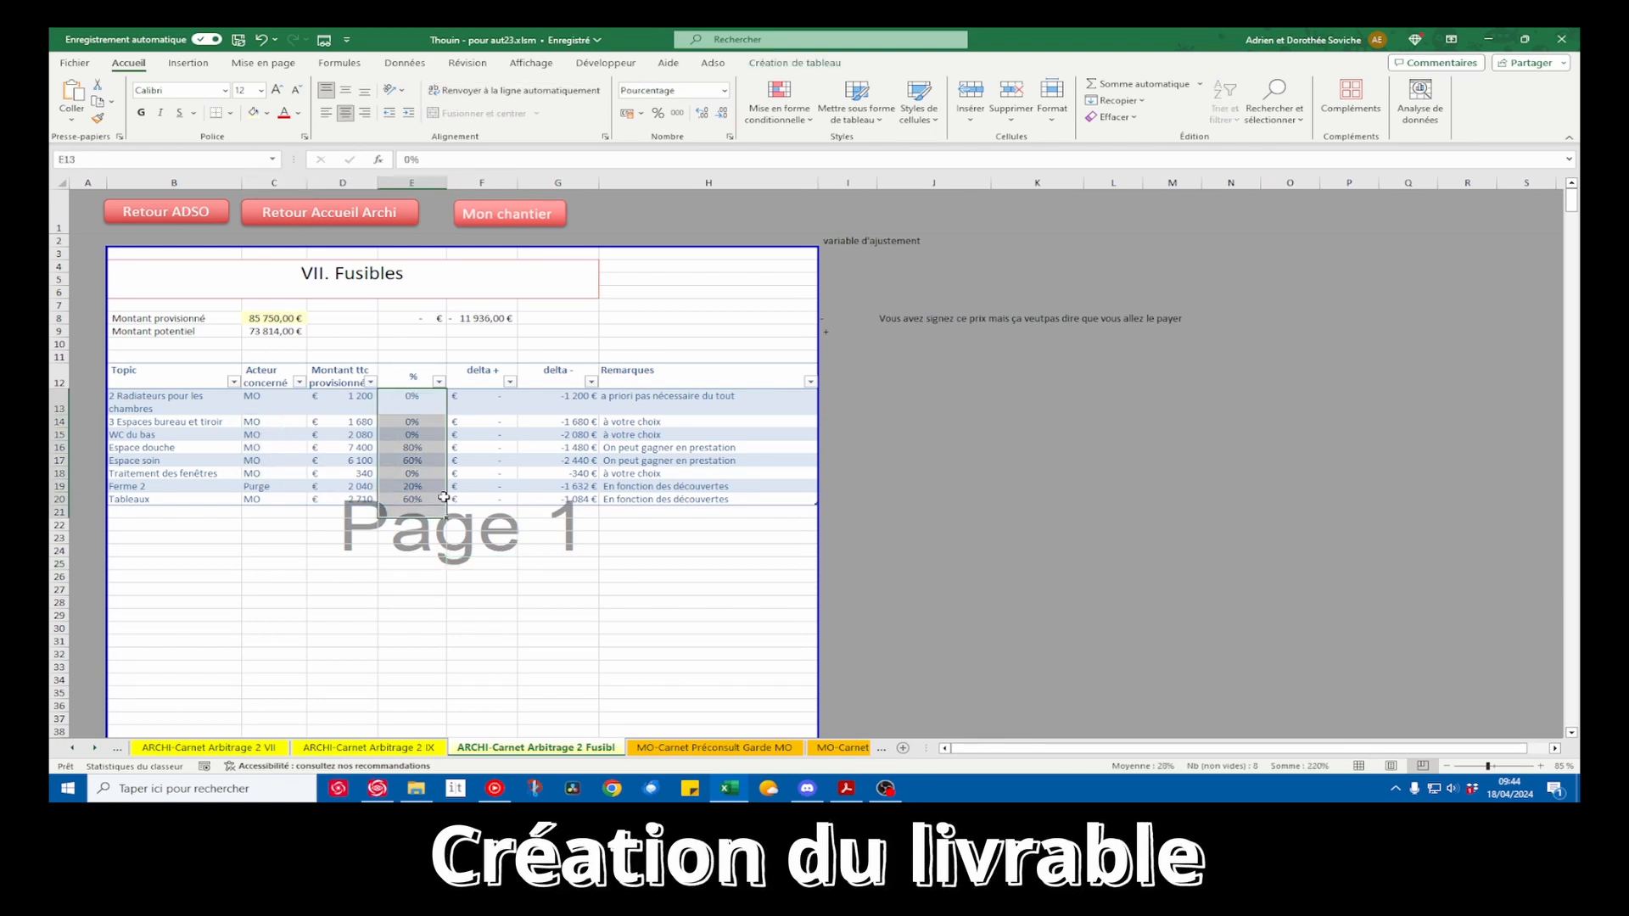
click(407, 477)
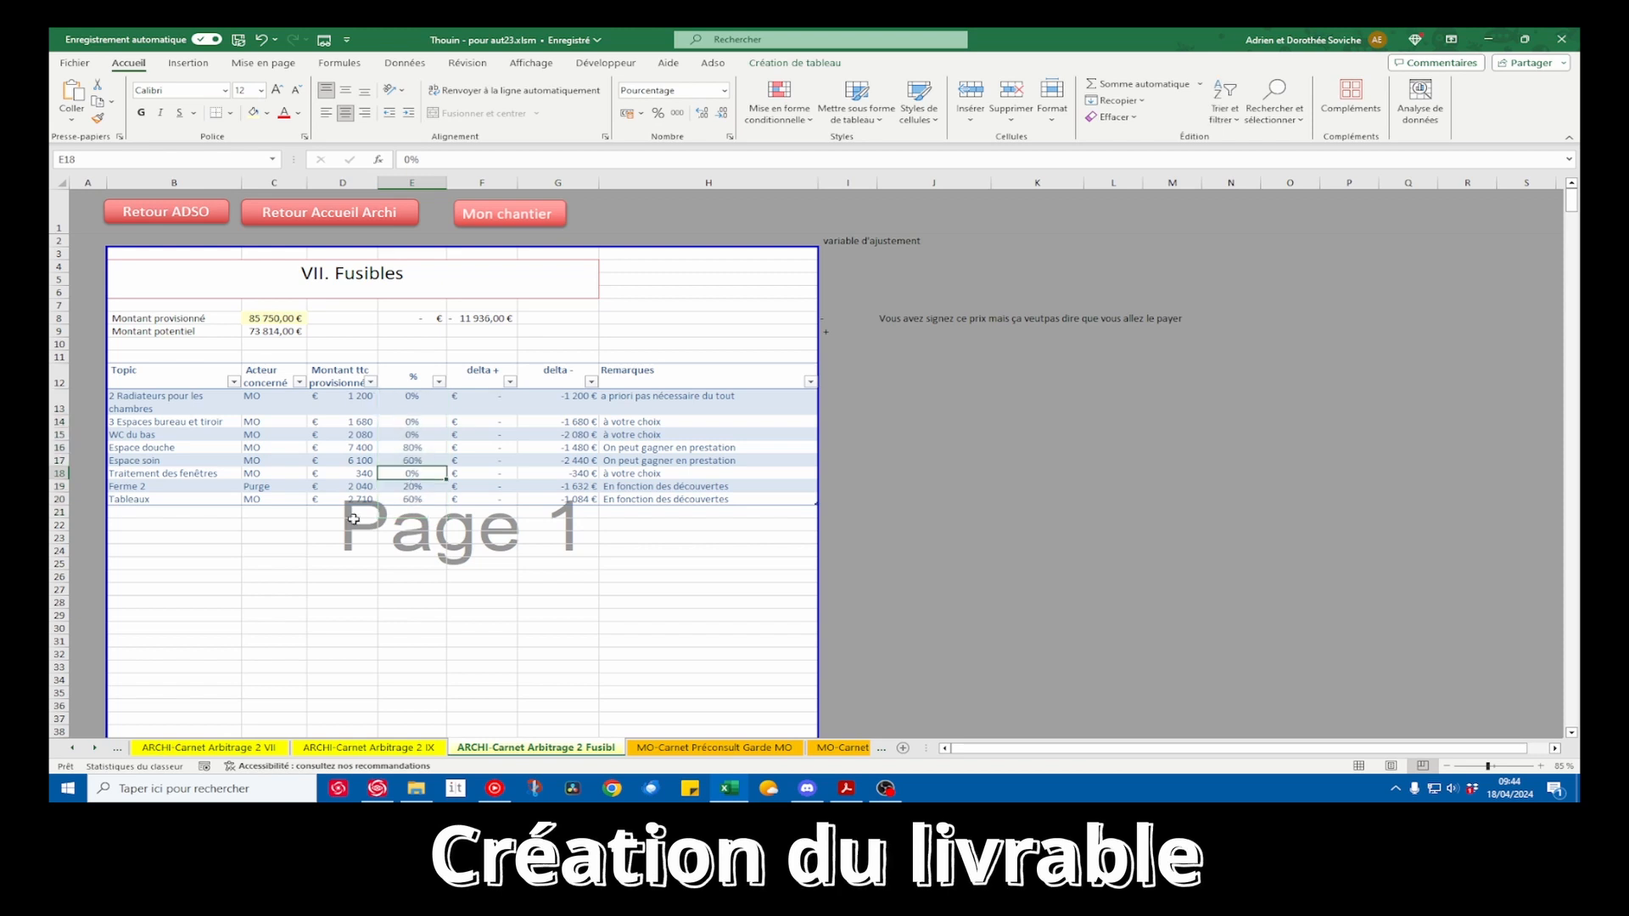
click(184, 485)
click(251, 489)
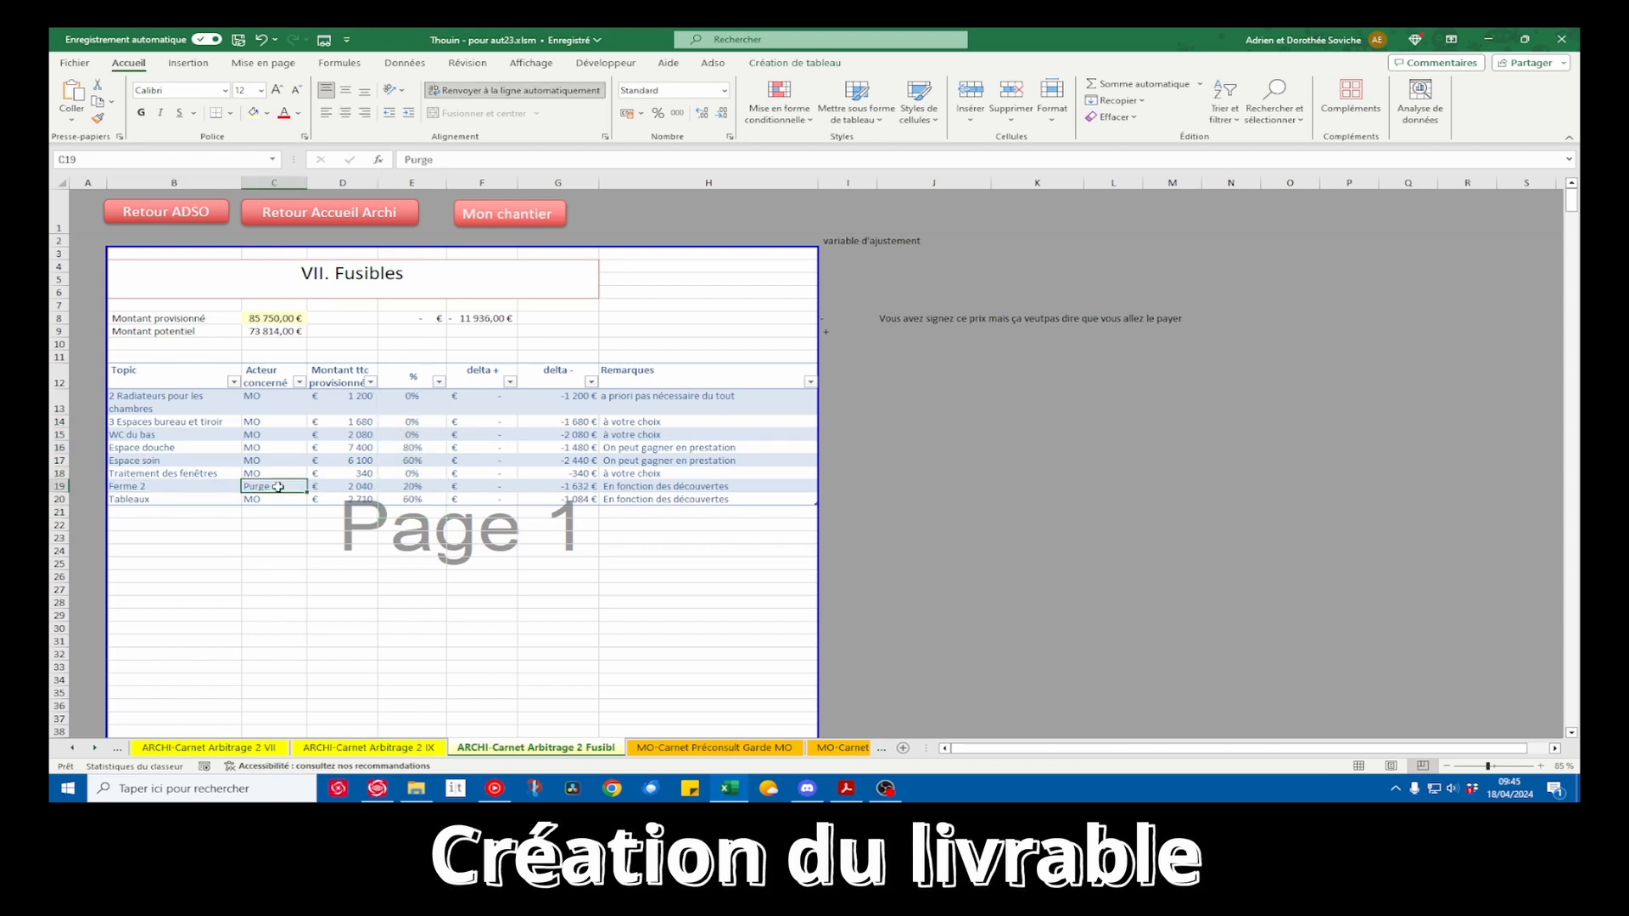
click(574, 487)
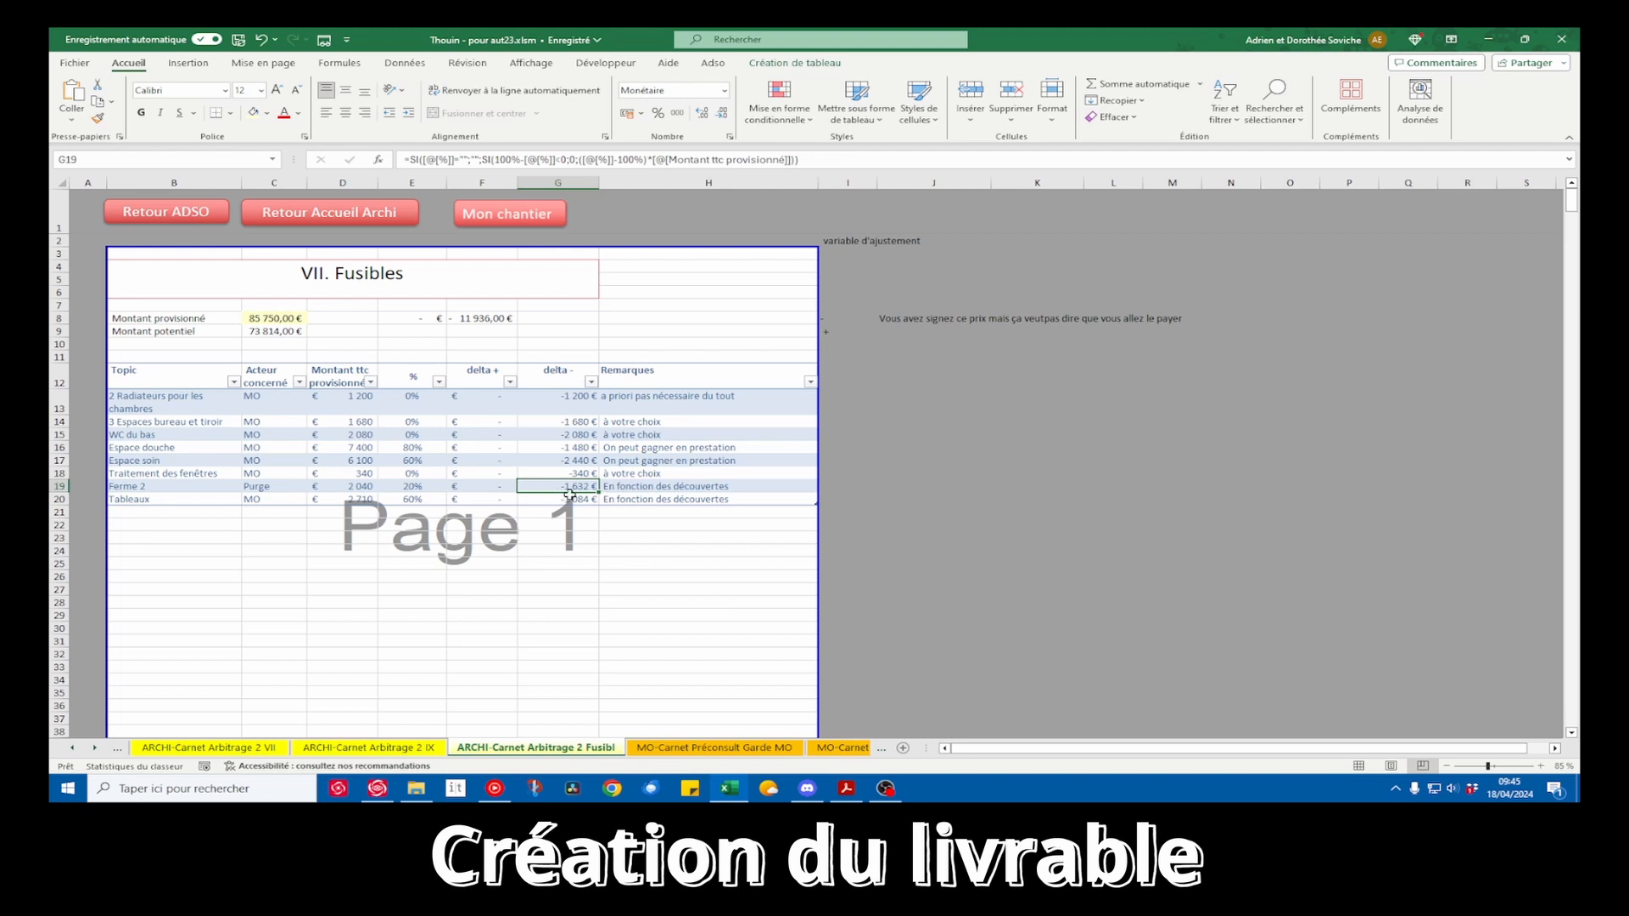
click(416, 490)
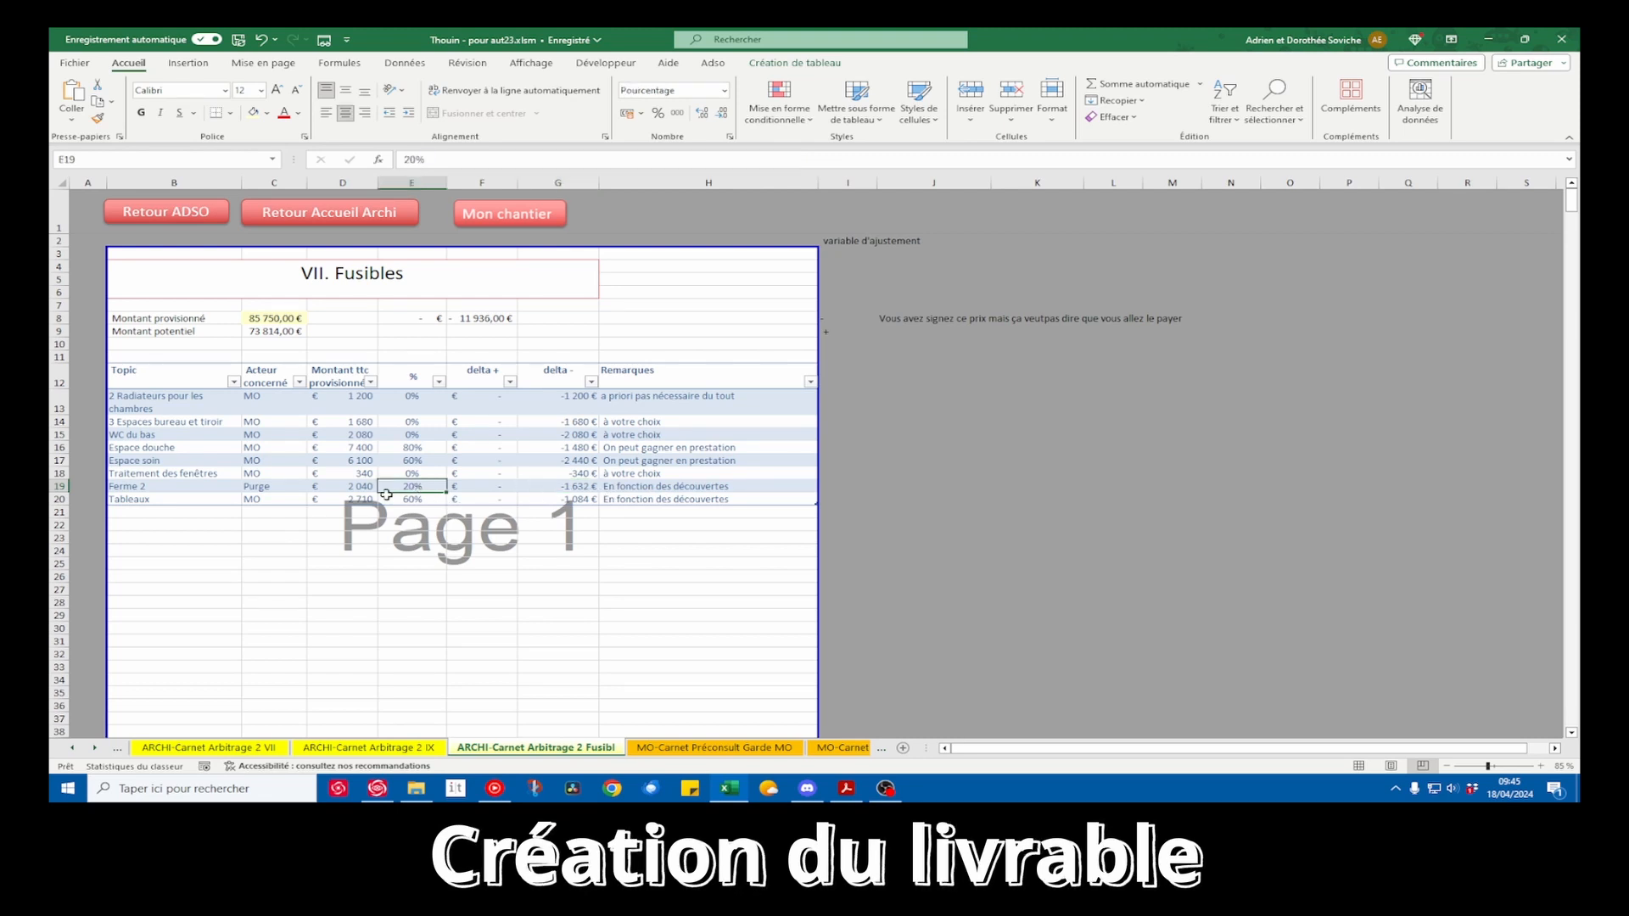
click(468, 563)
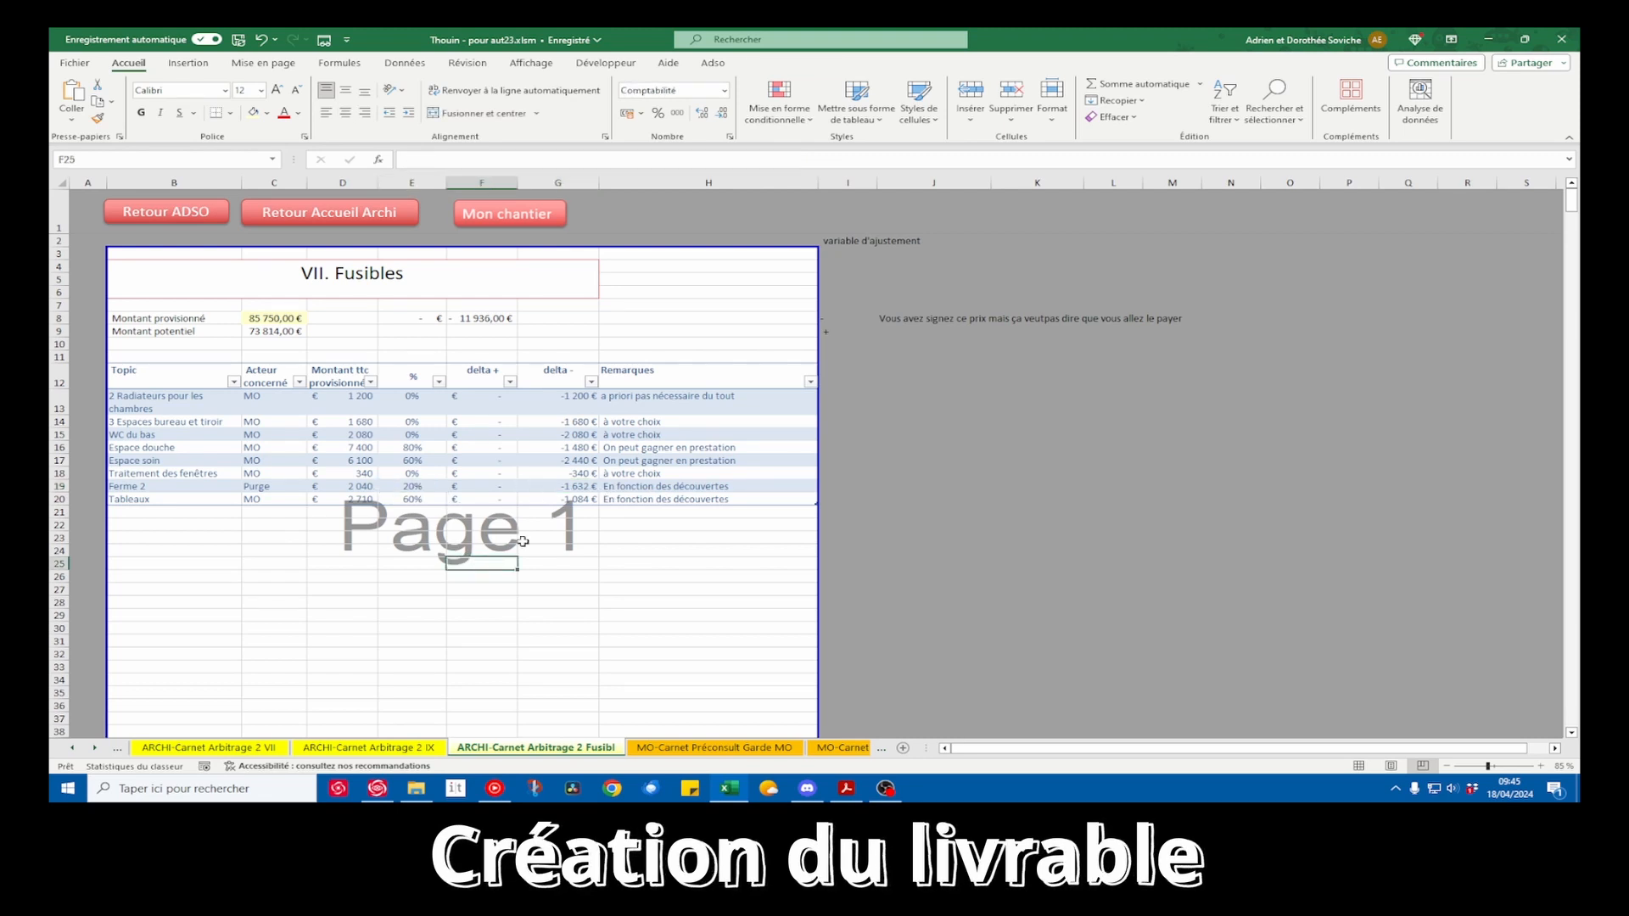
Switch back to the PDF deliverable, look back through sections VI to III and reduce the page zoom to 66.7%
key(alt+Tab)
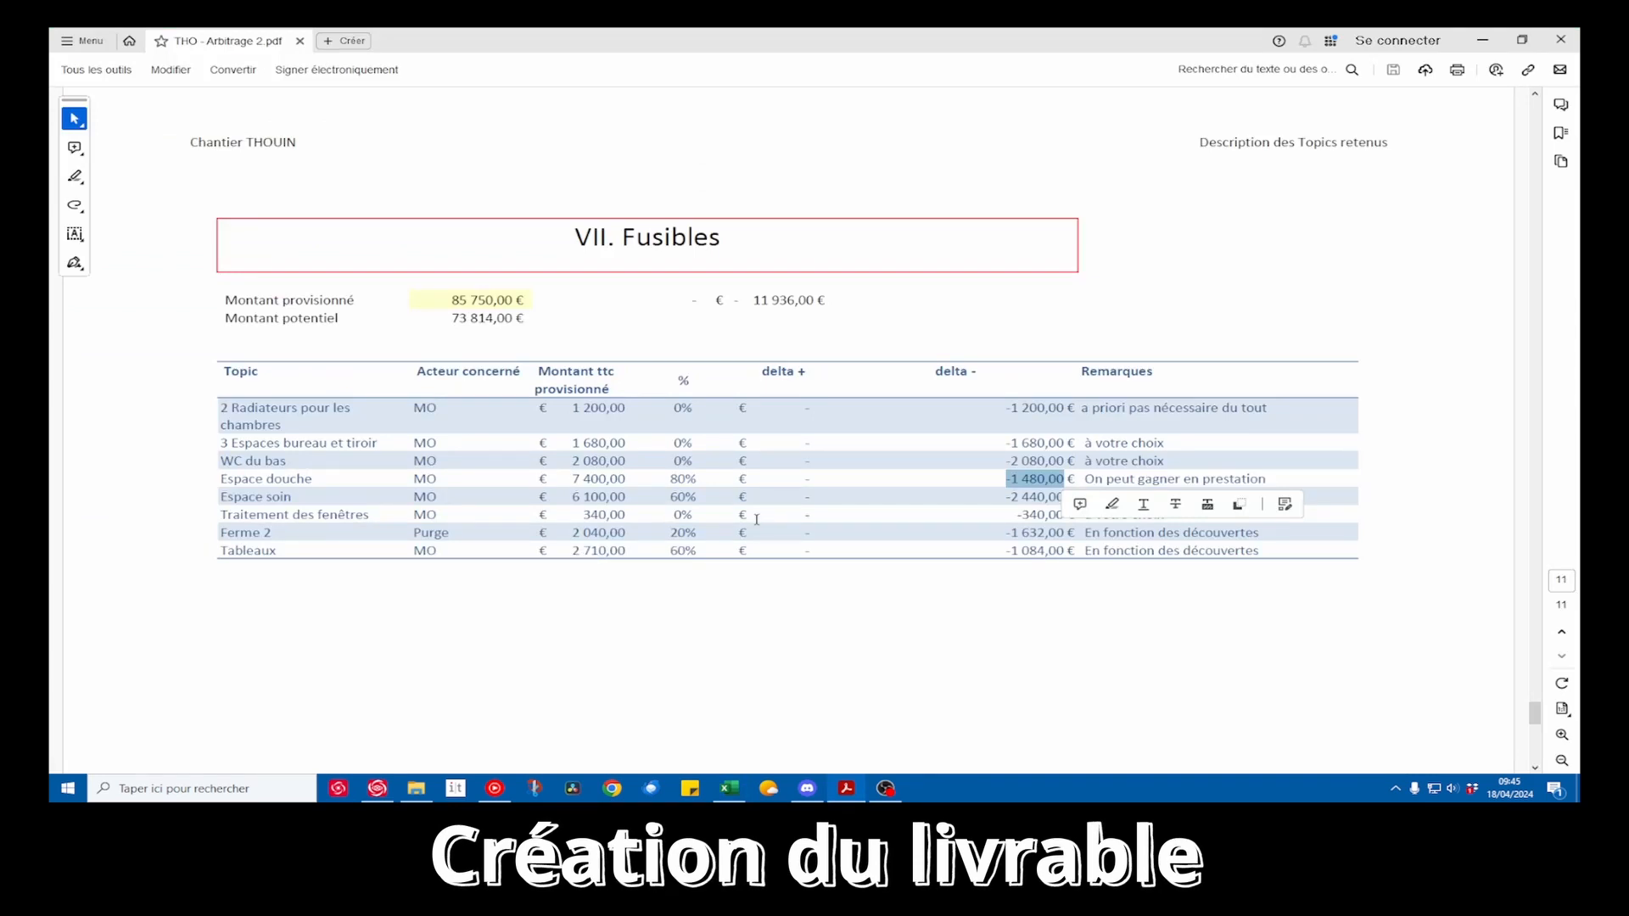
scroll(756, 519, down, 3)
scroll(761, 521, down, 3)
scroll(762, 520, up, 7)
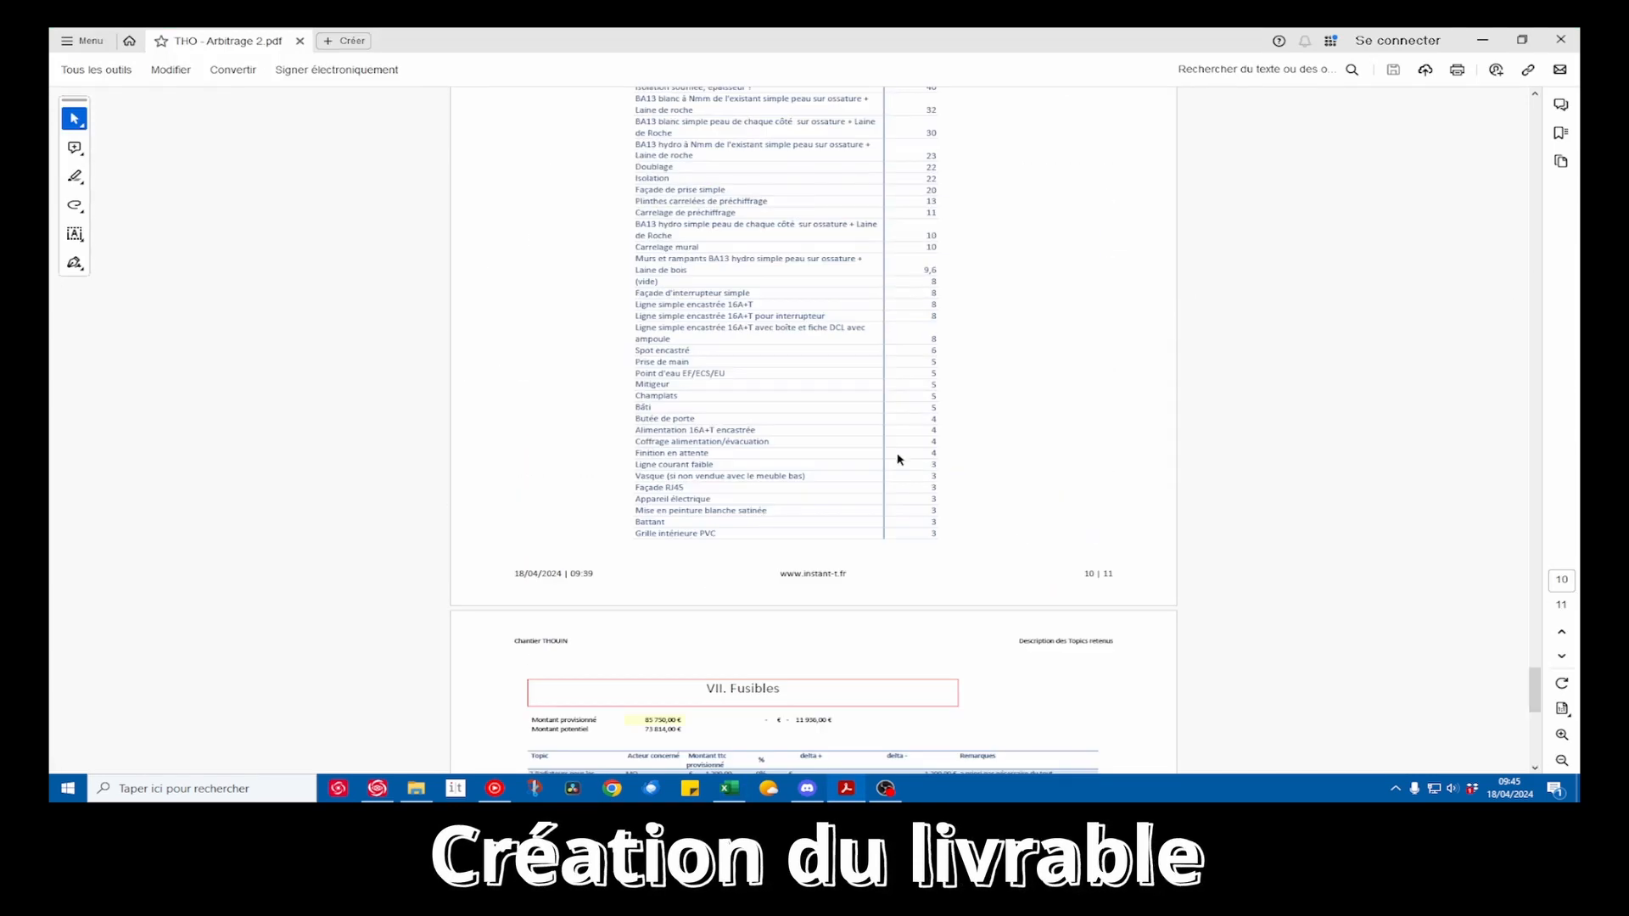
scroll(898, 458, up, 10)
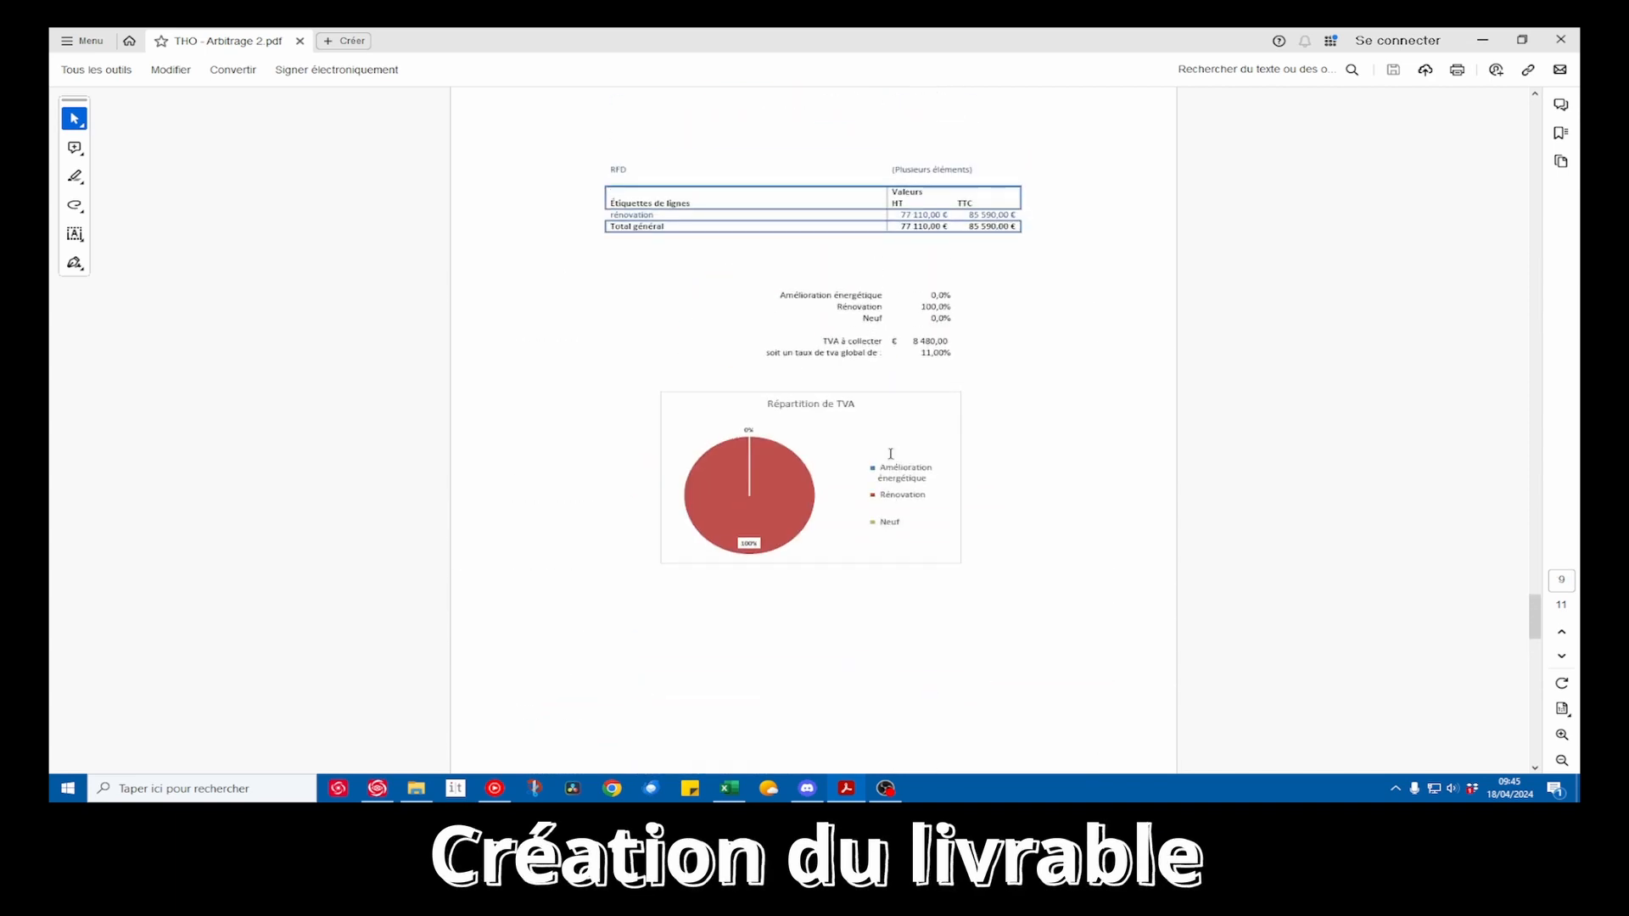
scroll(891, 453, up, 10)
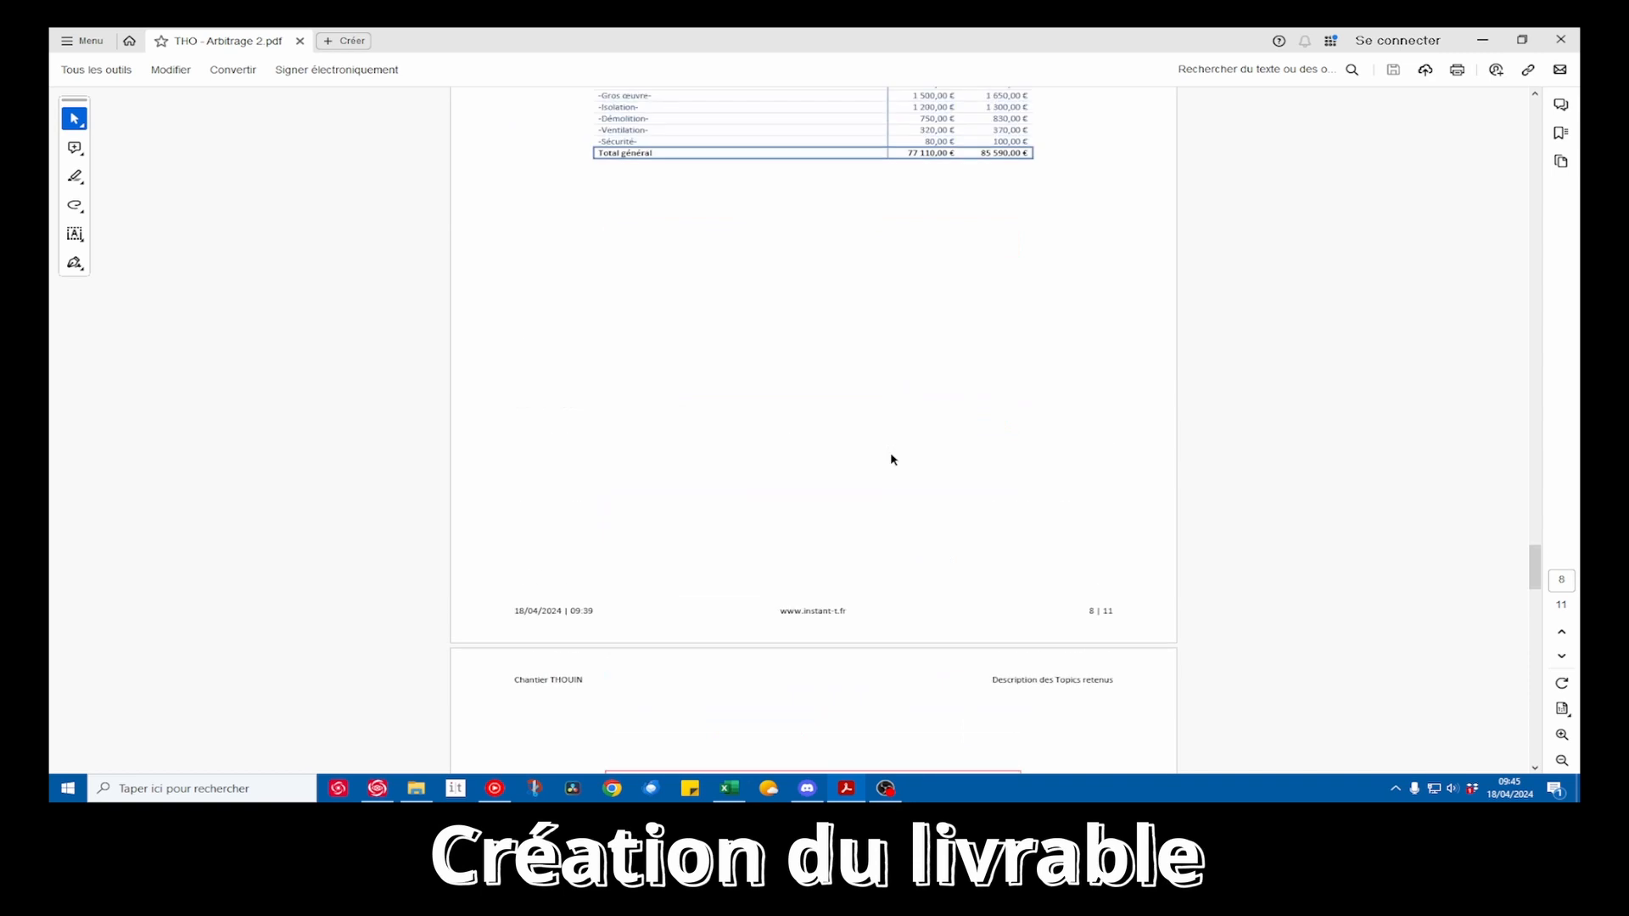
ctrl+scroll(891, 454, down, 2)
scroll(891, 456, up, 10)
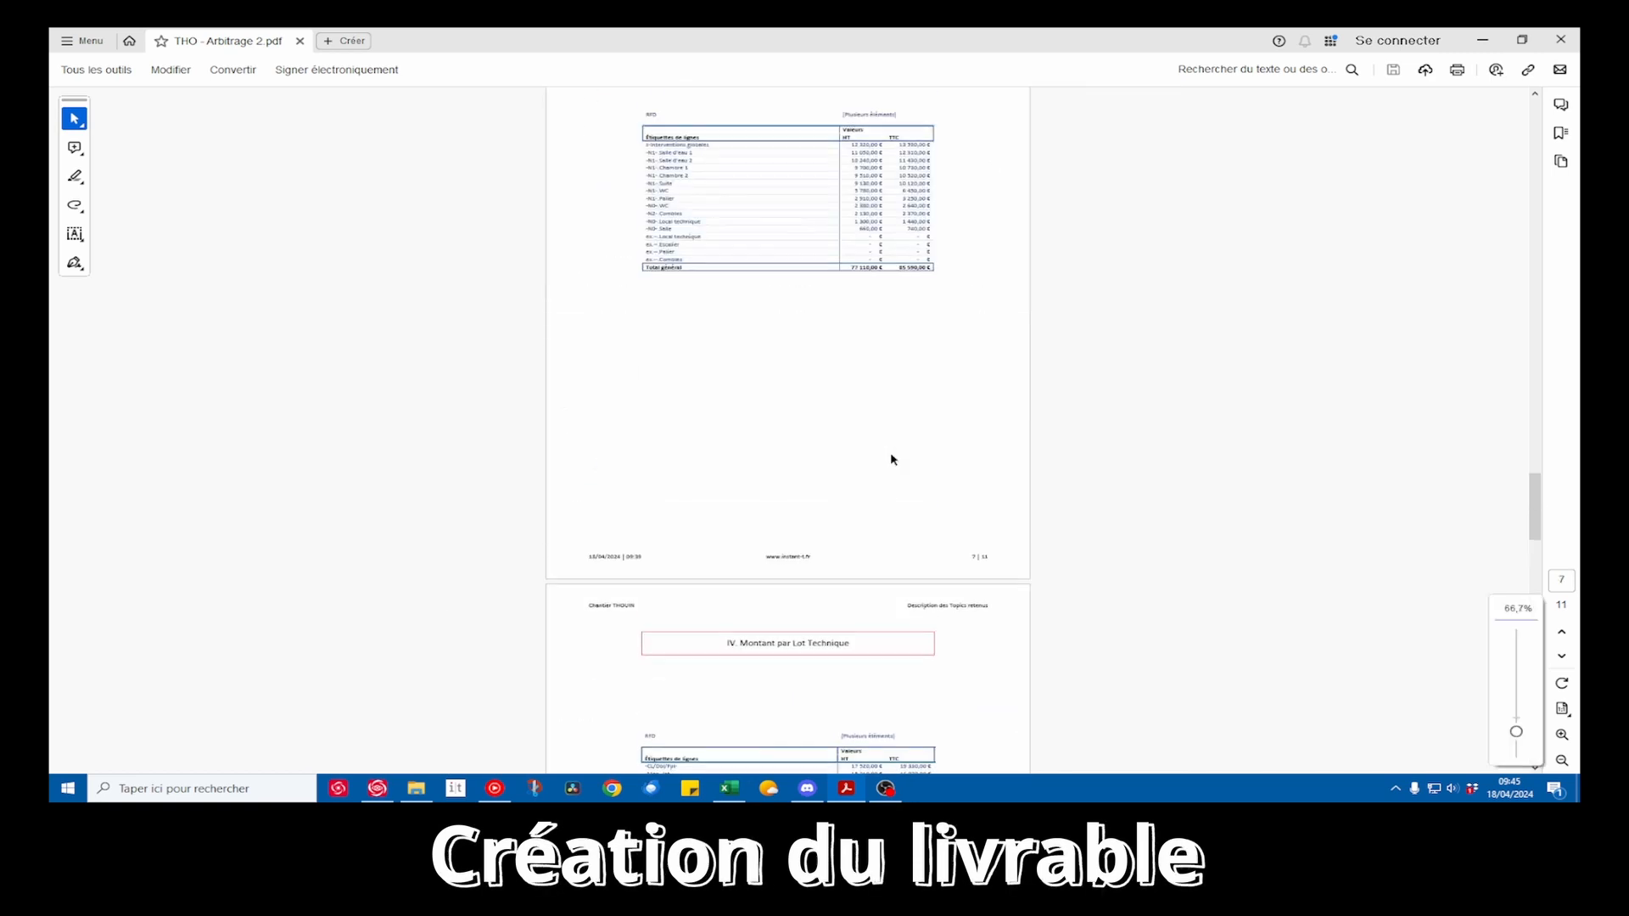
scroll(892, 459, down, 5)
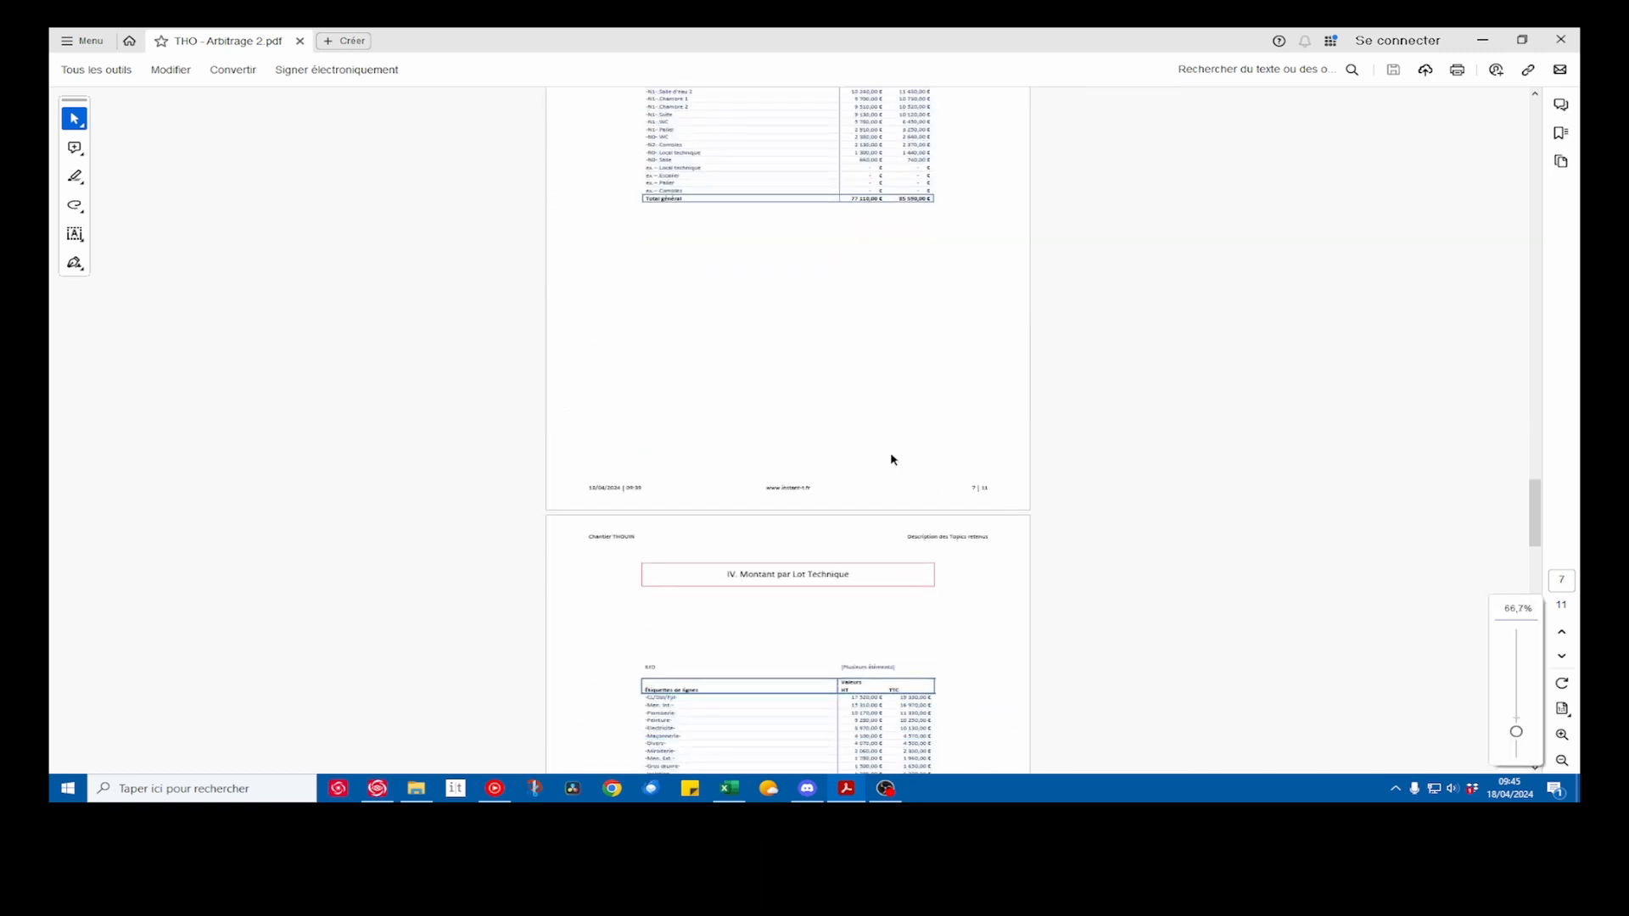